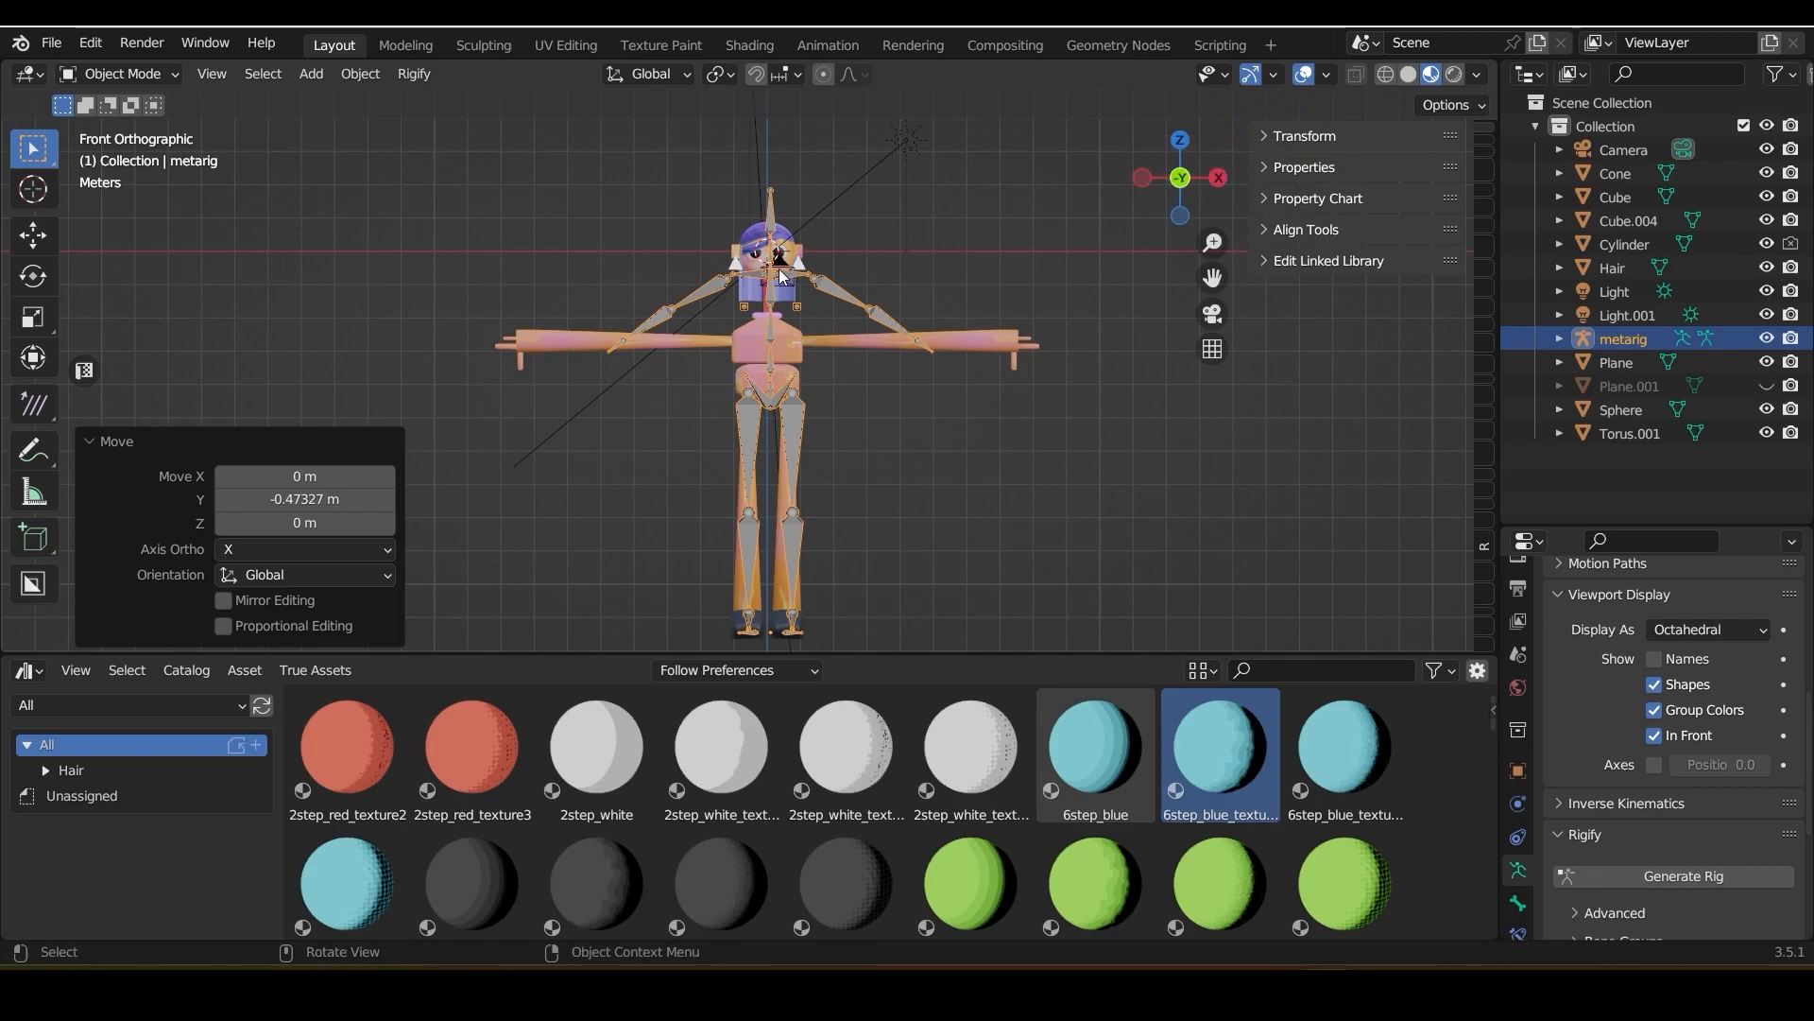
Put the metarig in edit mode with X-axis mirroring enabled and try moving its bones along Z
click(123, 127)
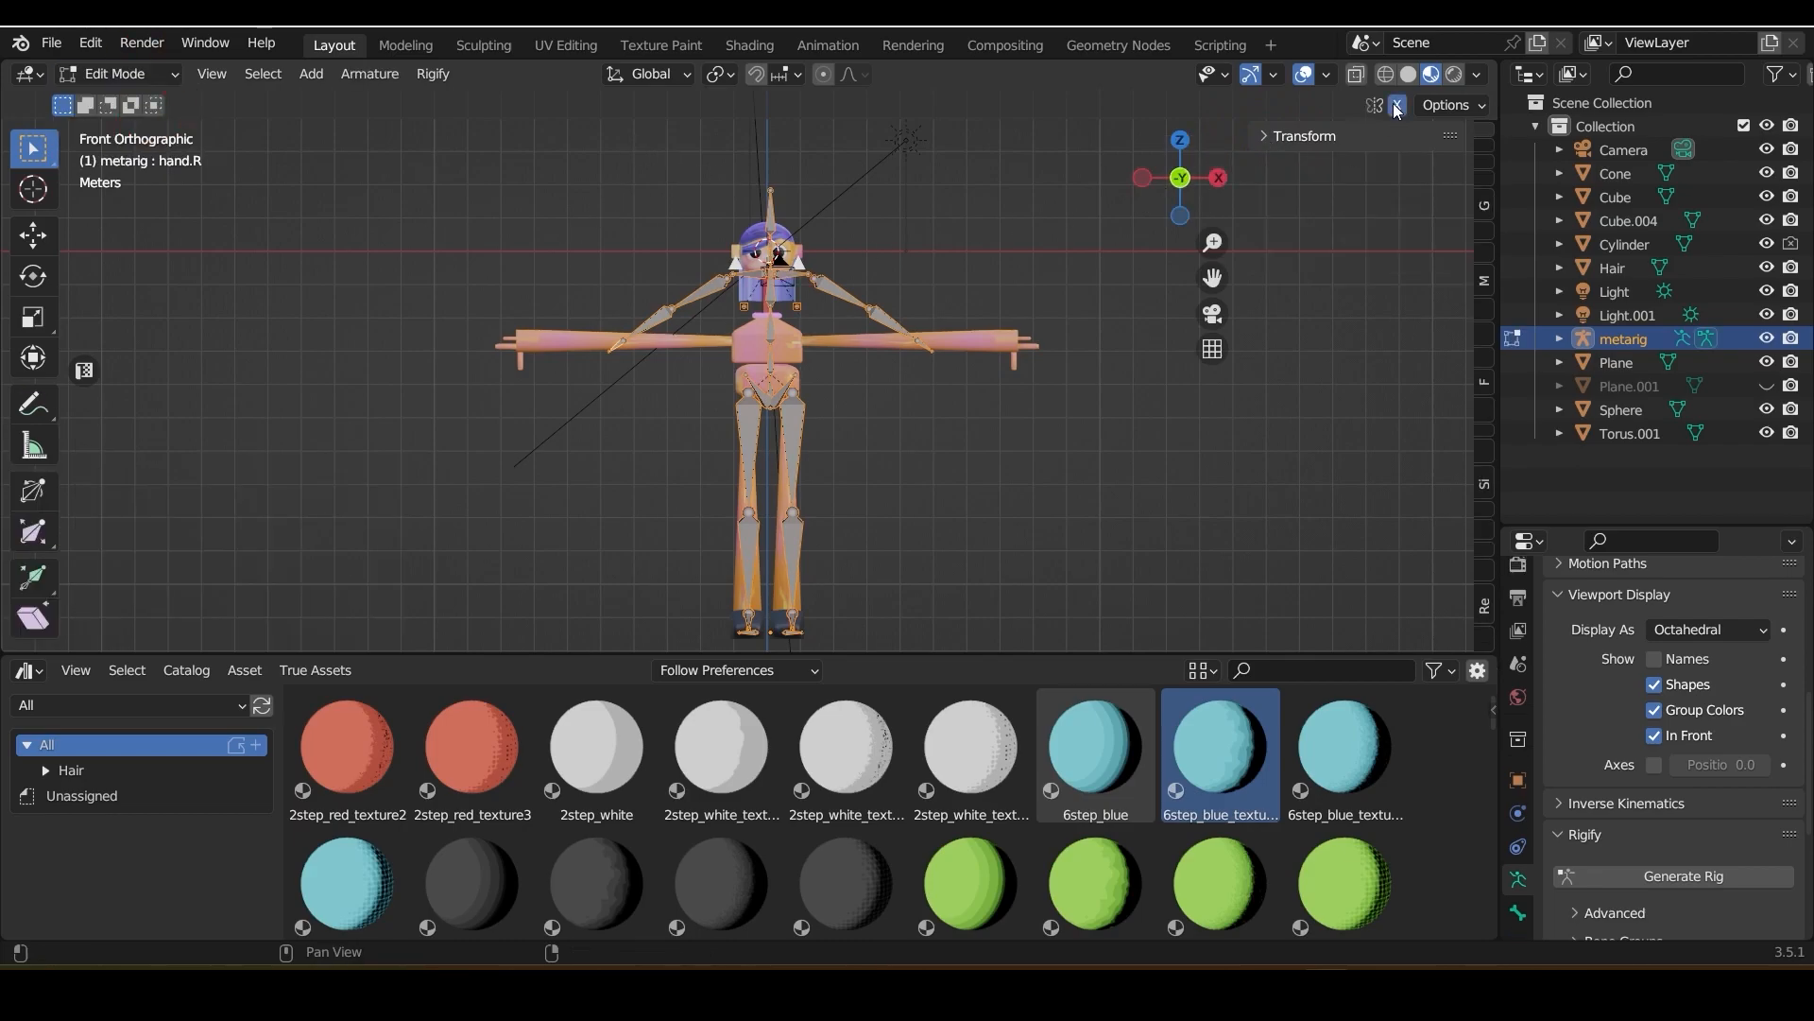
key(g)
key(z)
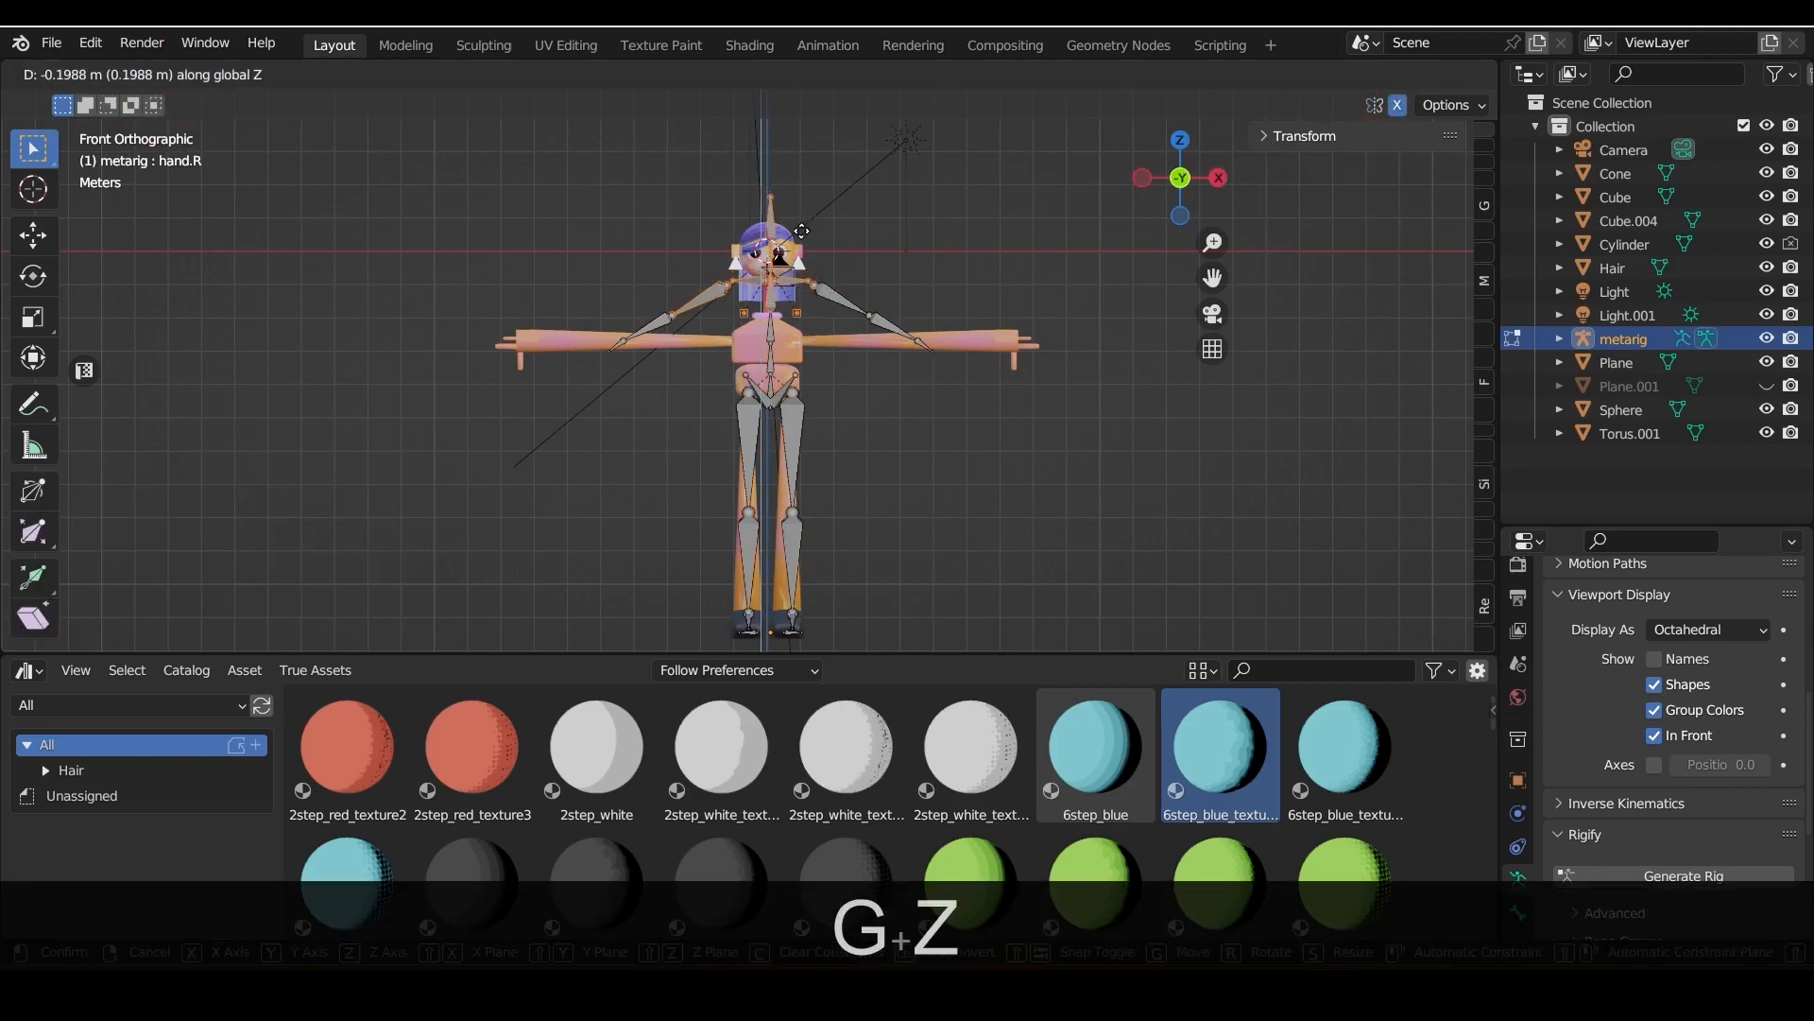
click(799, 255)
drag(634, 144, 899, 351)
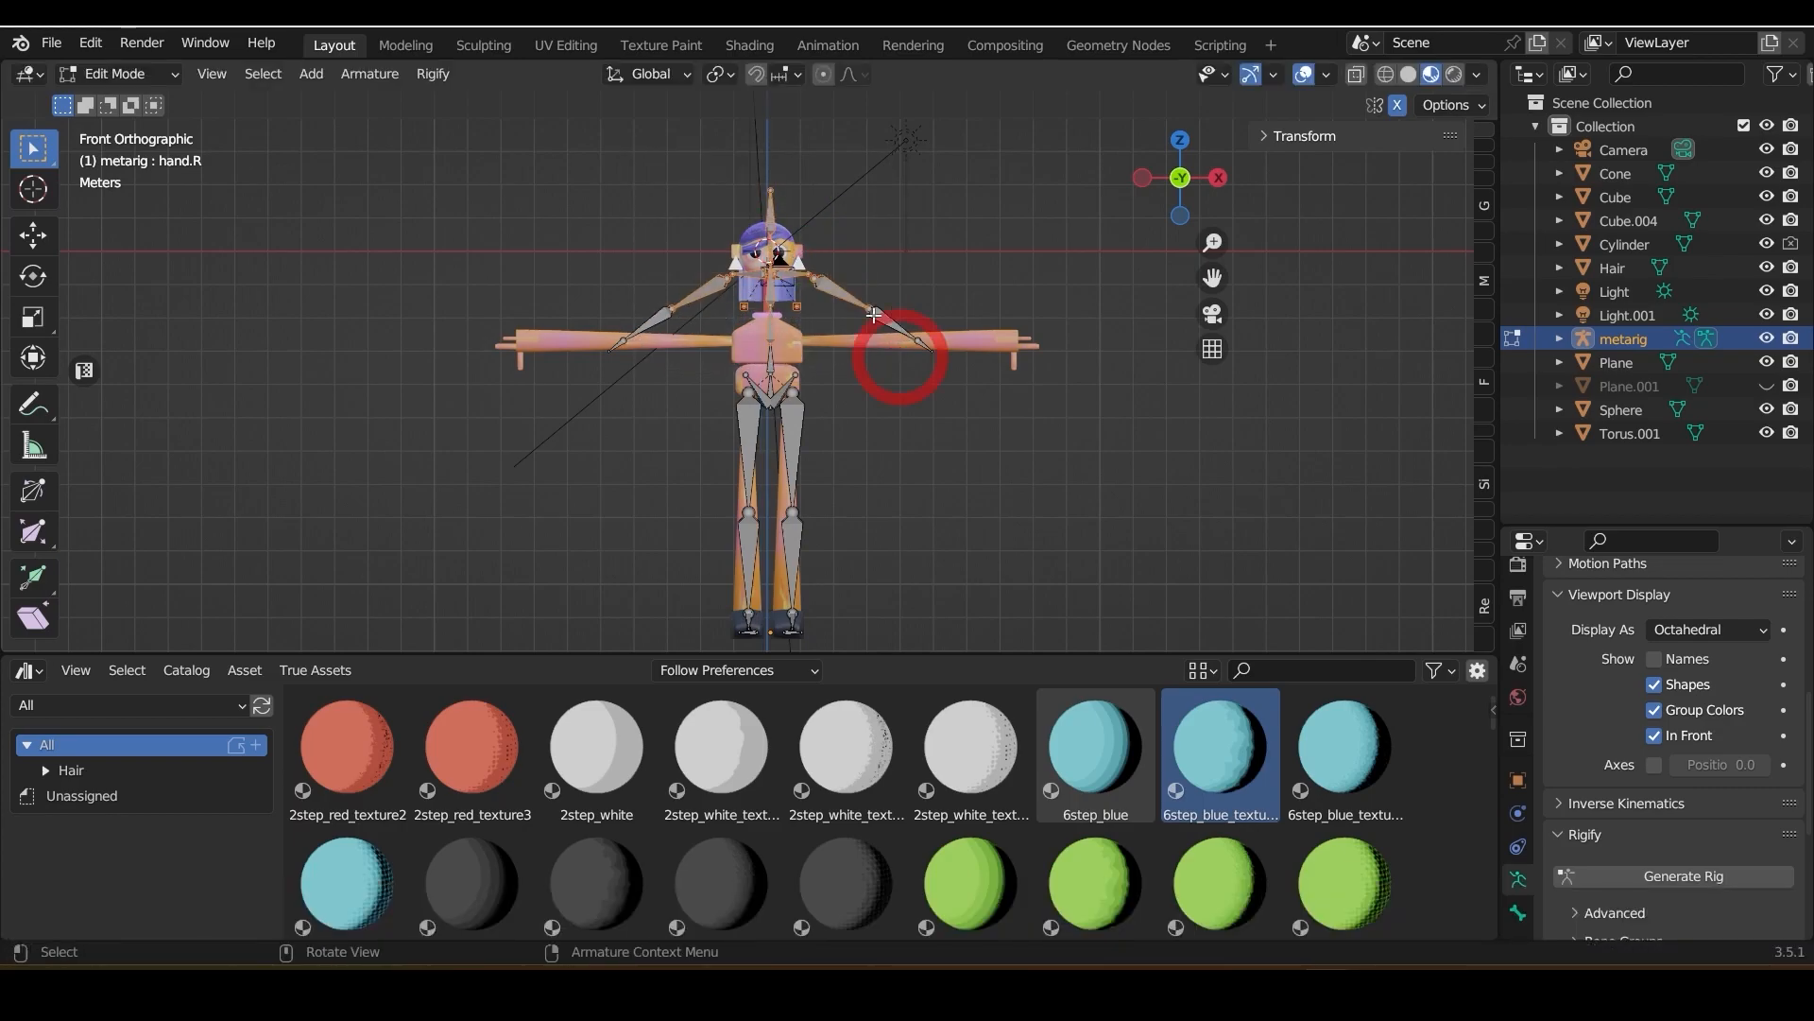
key(g)
key(z)
right_click(787, 254)
Lower the tops of the thigh bones and the outer pelvis joints slightly along Z within the hips
scroll(917, 512, up, 1)
click(918, 512)
scroll(918, 513, up, 3)
scroll(797, 407, down, 3)
scroll(819, 382, up, 2)
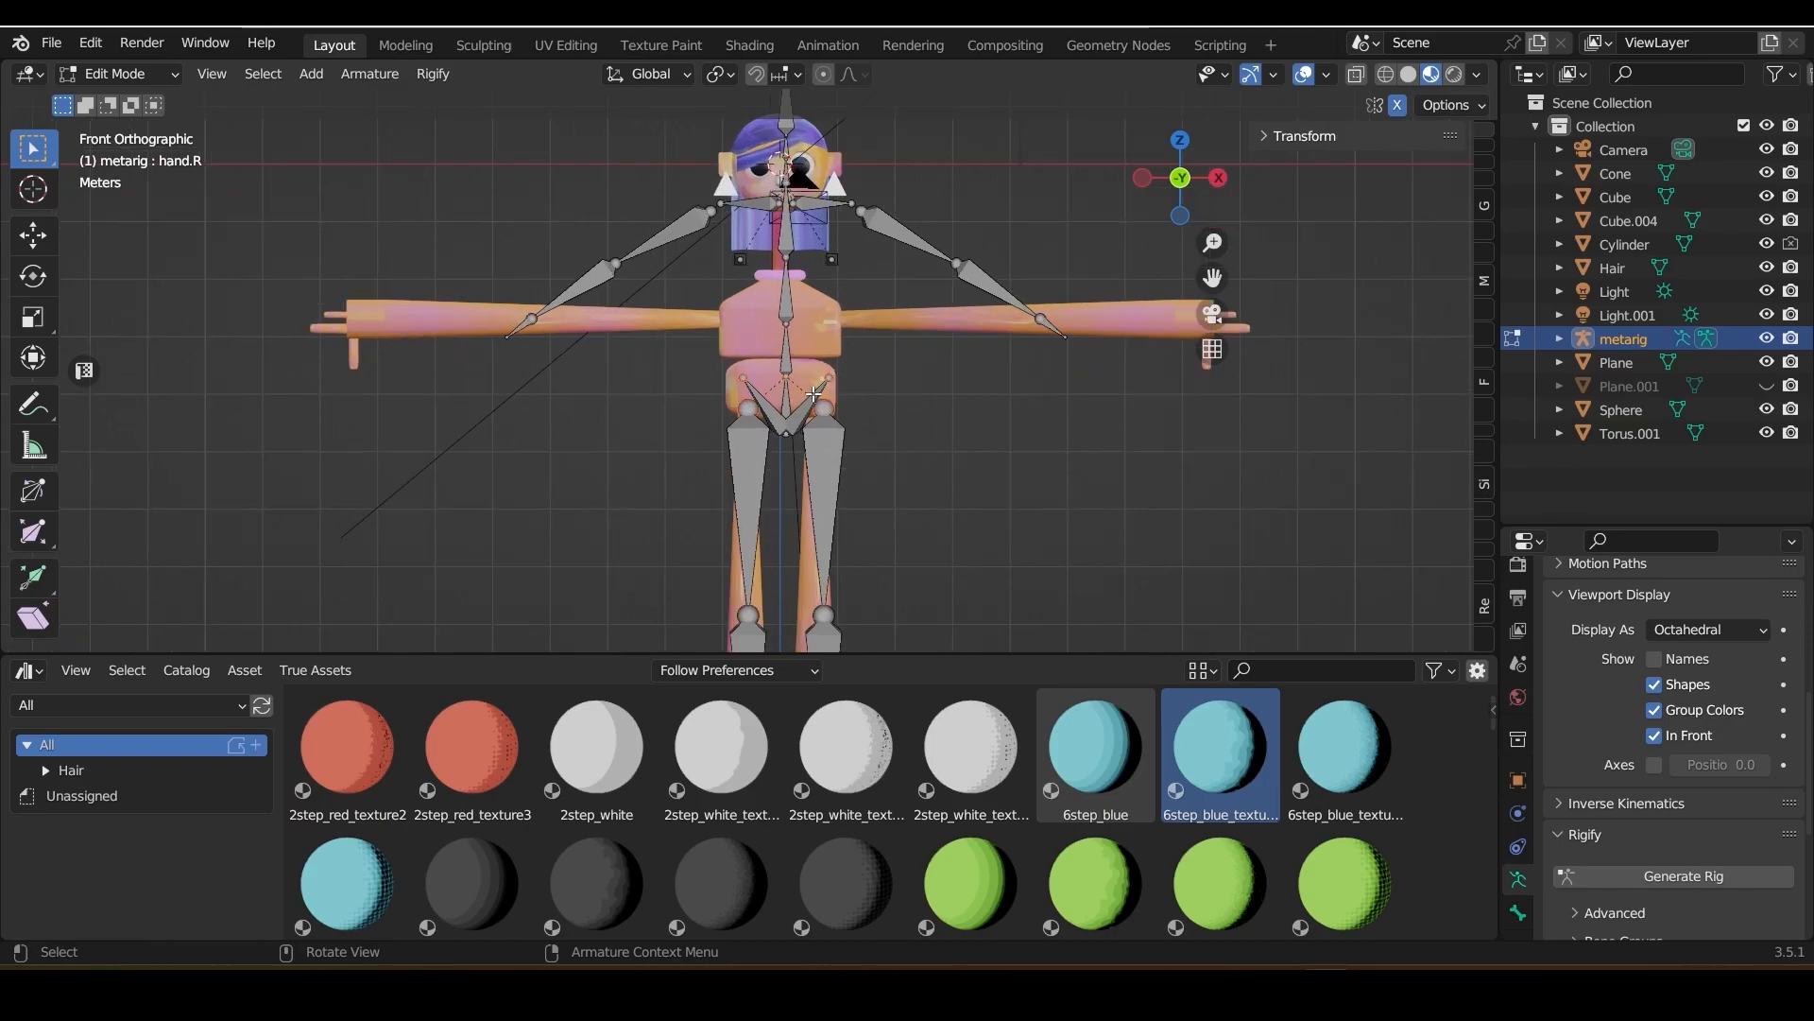
key(g)
key(z)
click(823, 357)
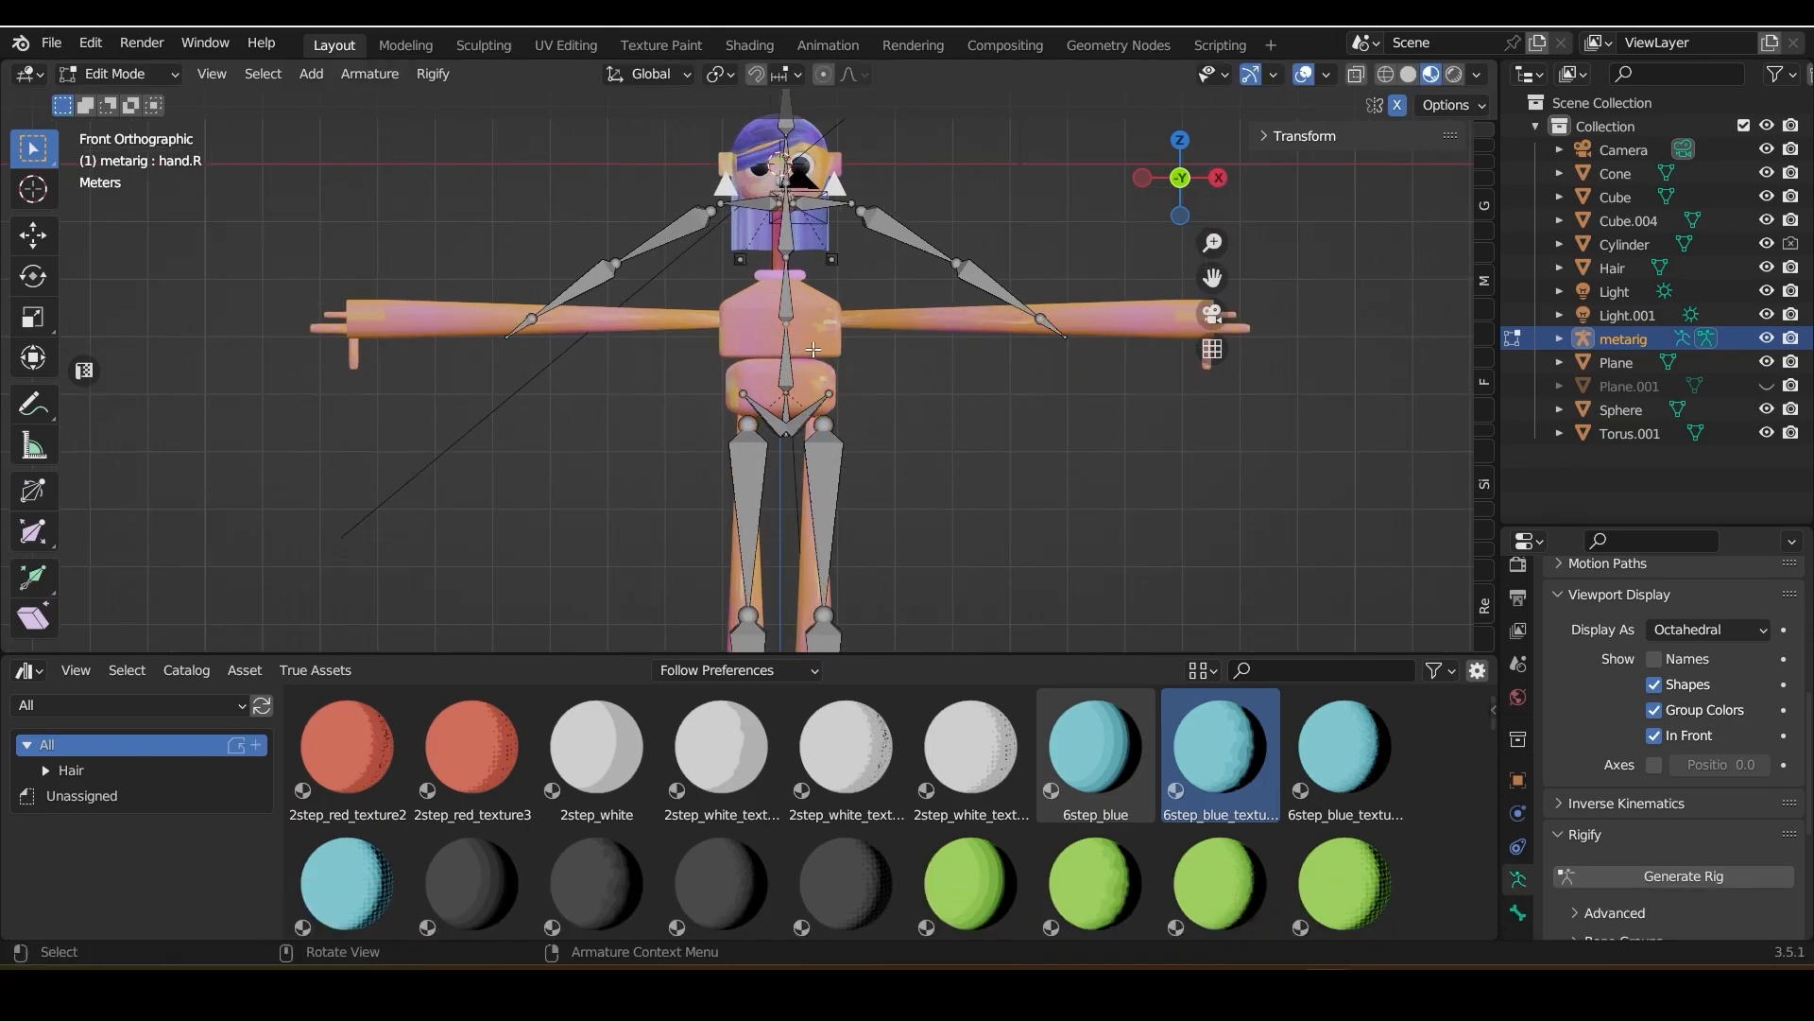
key(g)
key(z)
click(789, 341)
key(ctrl+z)
key(g)
key(z)
click(801, 310)
key(ctrl+z)
Lower the upper-spine joint and the inner ends of the shoulder bones about 1.72 m along Z into the chest
key(g)
key(z)
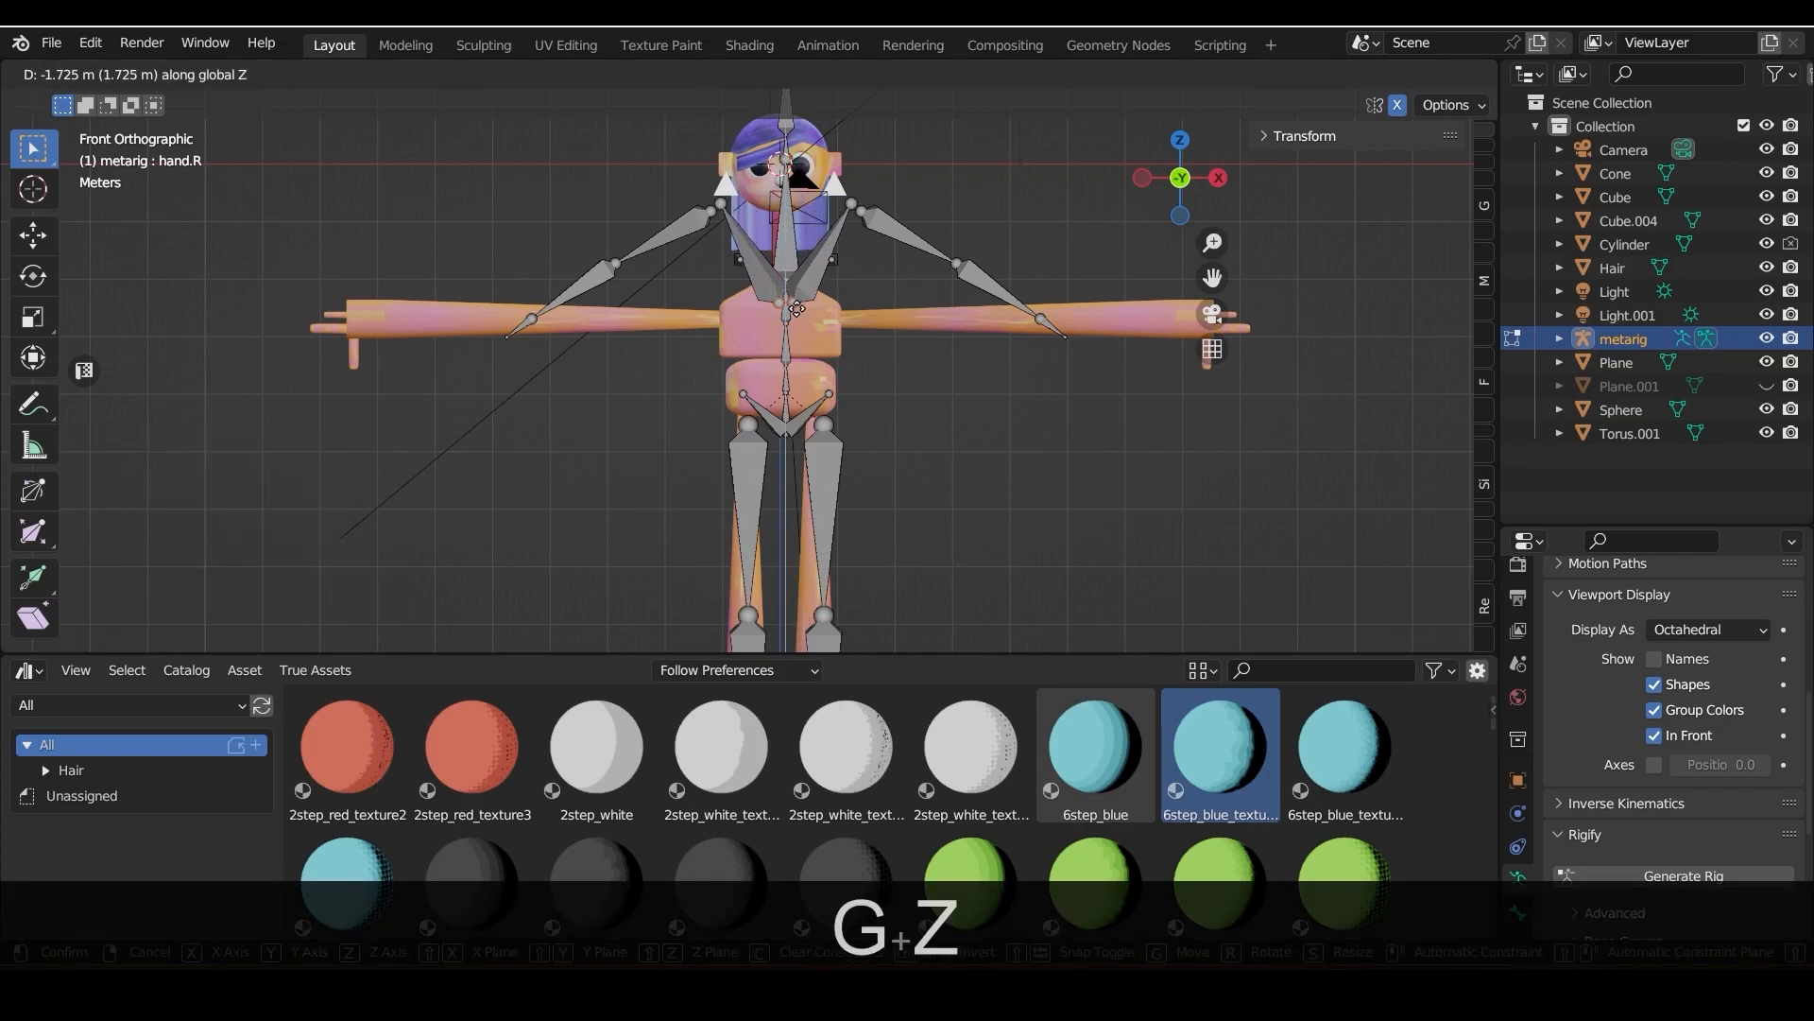
click(796, 308)
Delete the breast bones from the metarig
click(731, 261)
scroll(737, 265, up, 3)
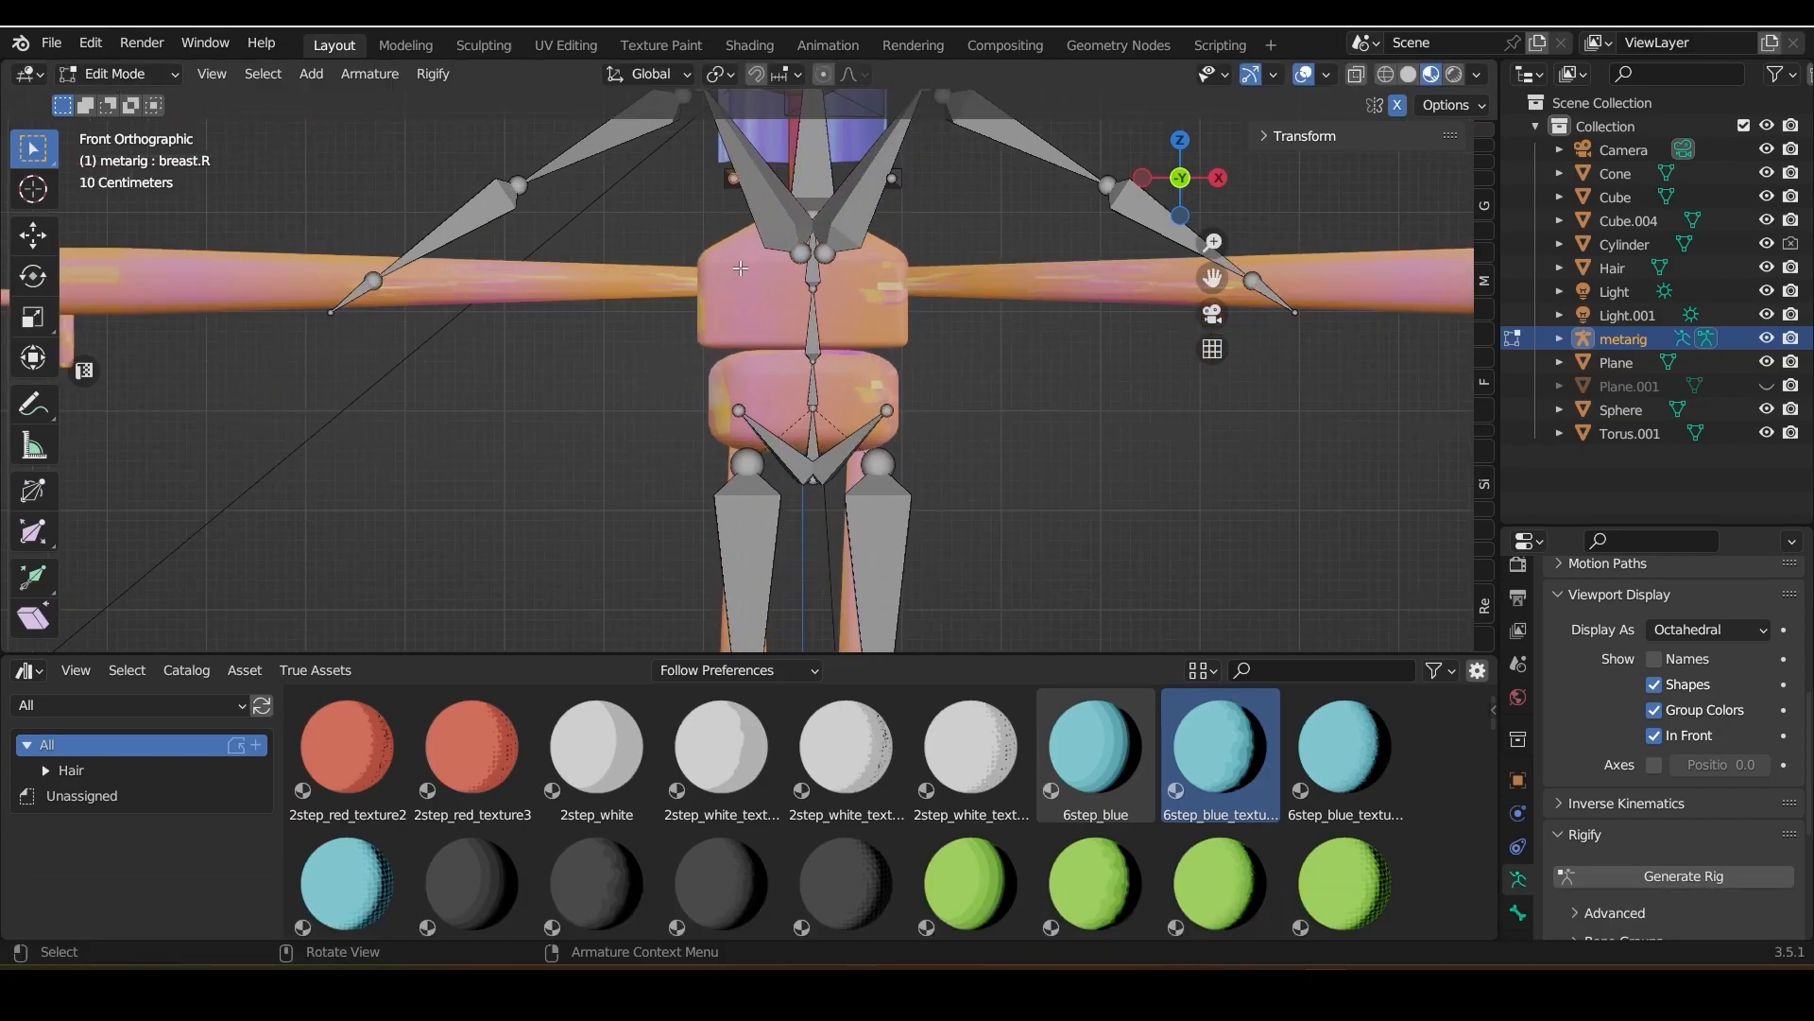
key(x)
Select both shoulder joints and lower them about 0.74 m along Z
drag(732, 200, 862, 219)
click(733, 208)
scroll(733, 208, down, 3)
key(g)
key(z)
click(862, 227)
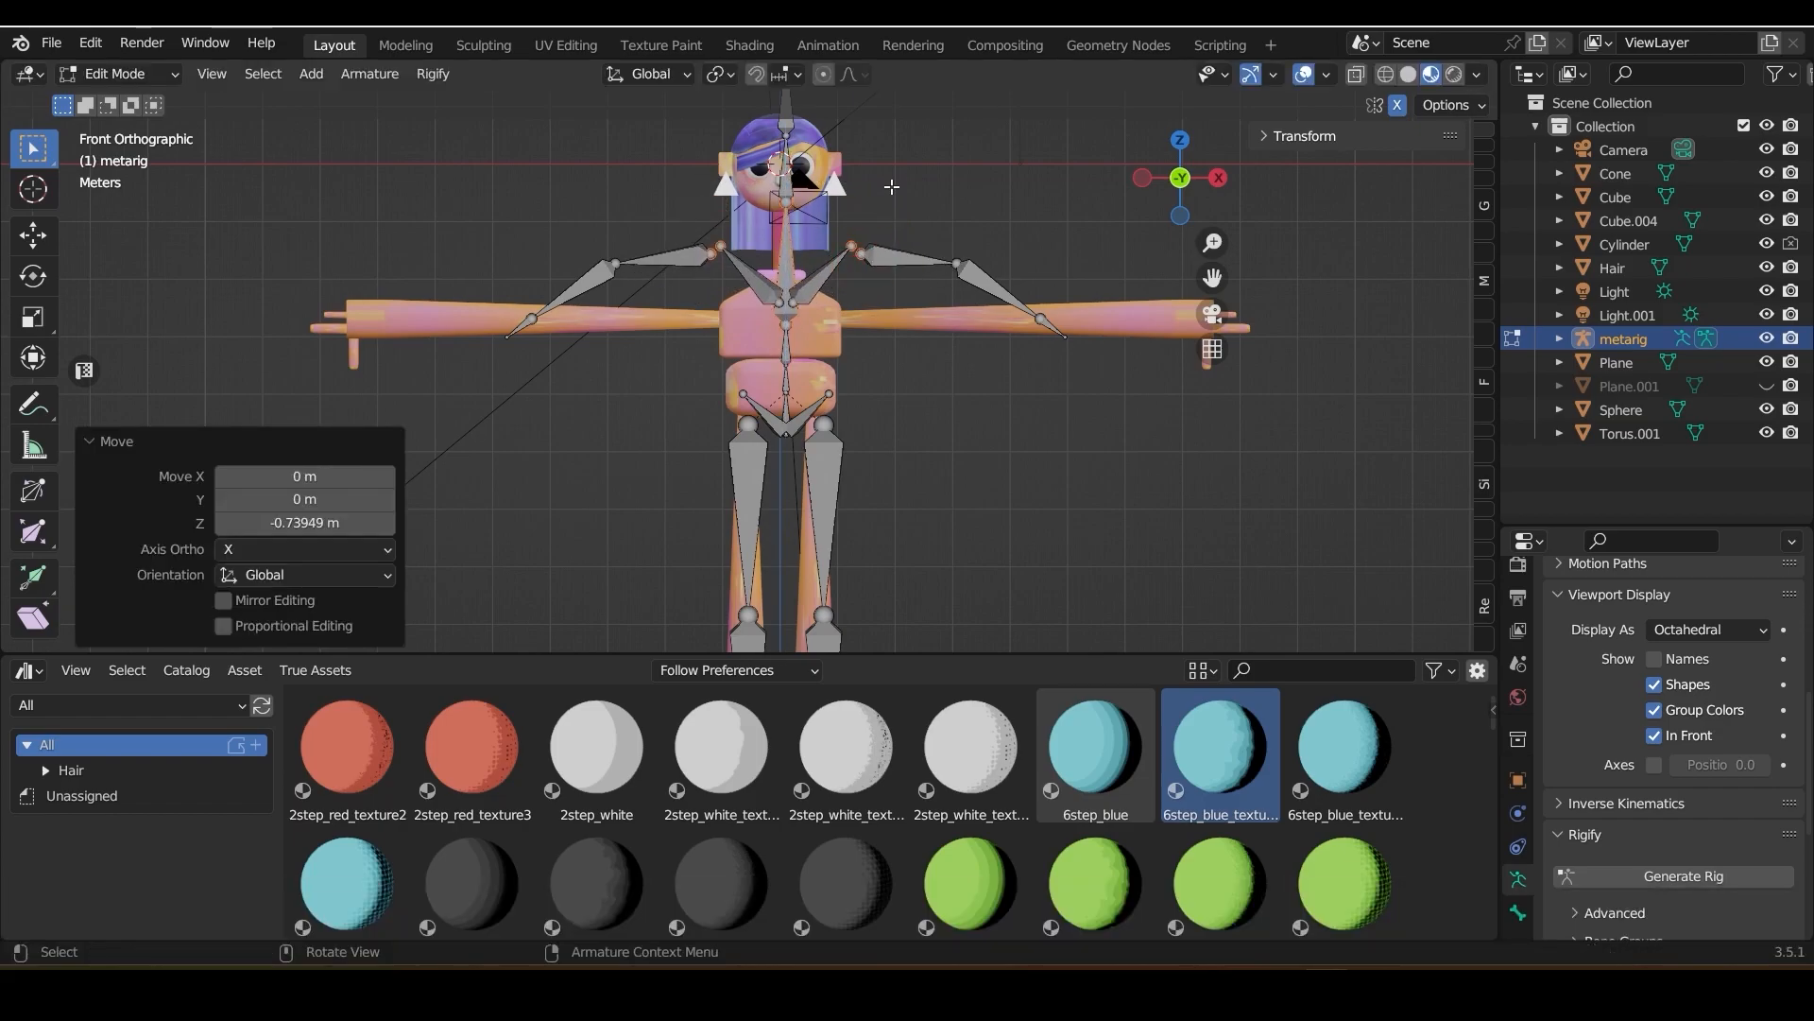
Select the top joint of the head bone and lower it about 1.33 m along Z
scroll(804, 222, down, 2)
drag(713, 140, 805, 221)
key(g)
key(z)
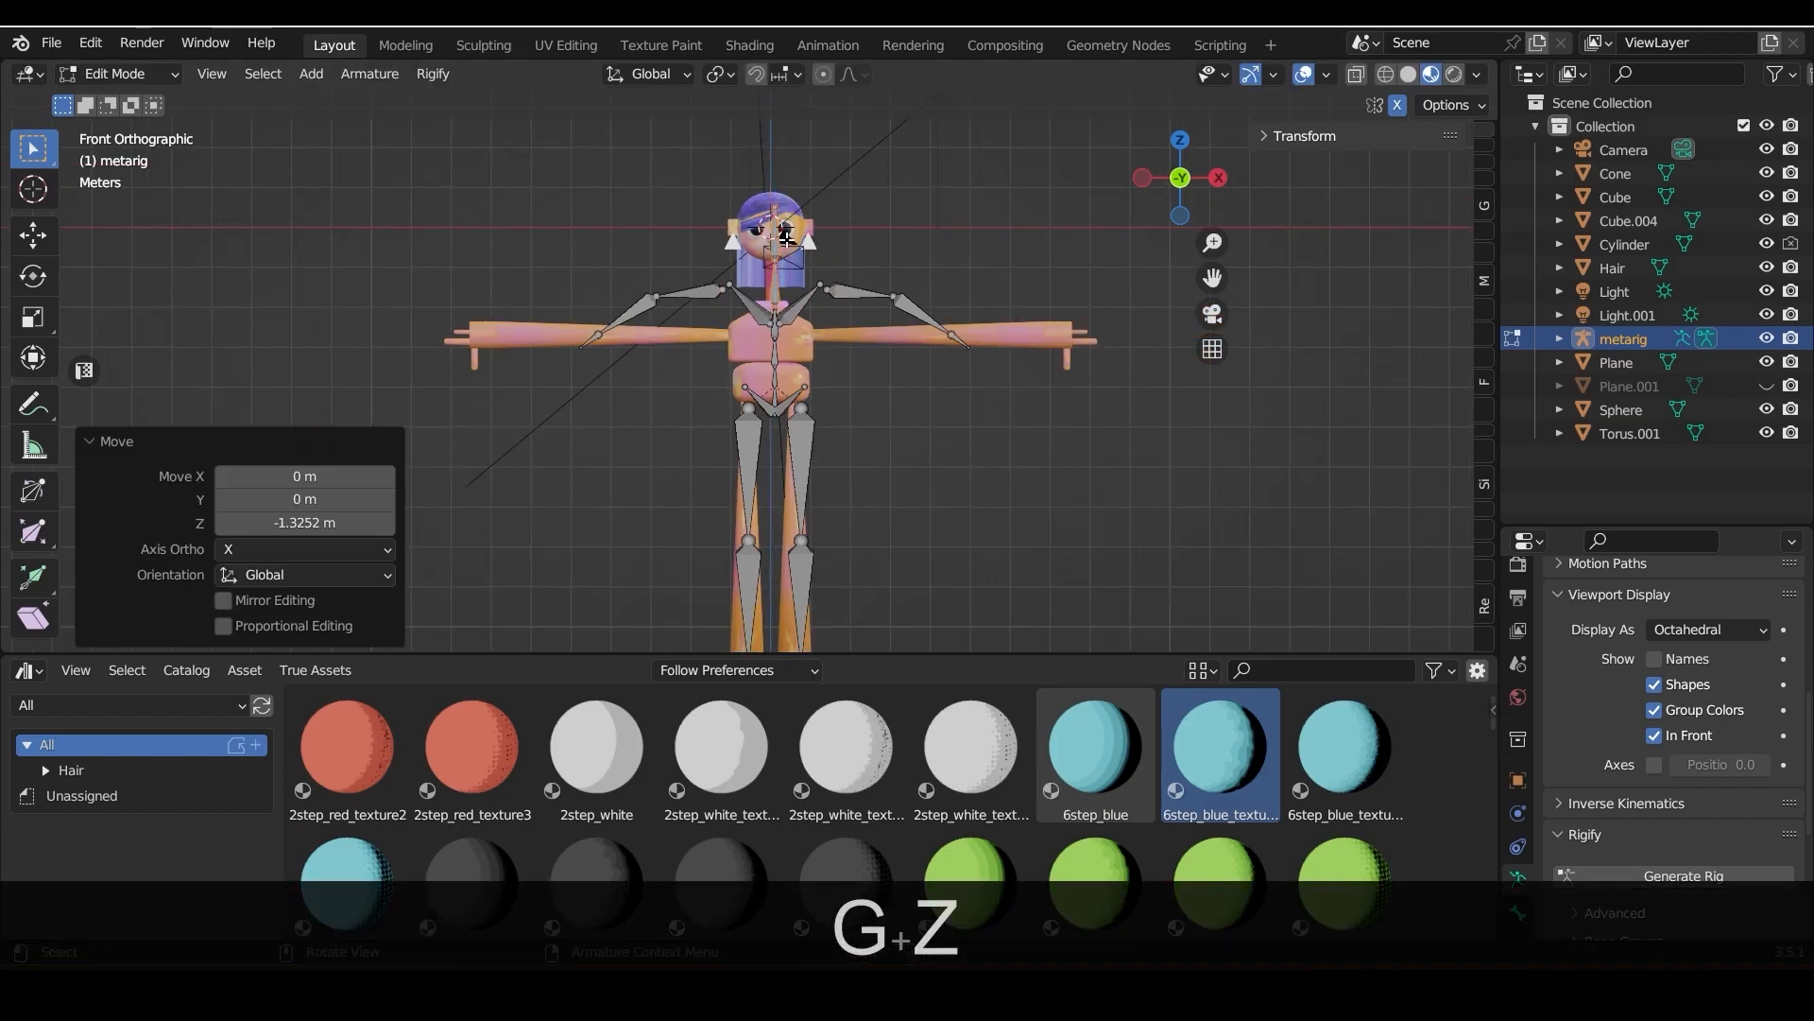
click(786, 239)
Lower the shoulder joints another 1.2 m or so along Z to the height of the arm mesh
scroll(939, 422, up, 4)
drag(874, 172, 930, 216)
key(g)
key(z)
click(936, 290)
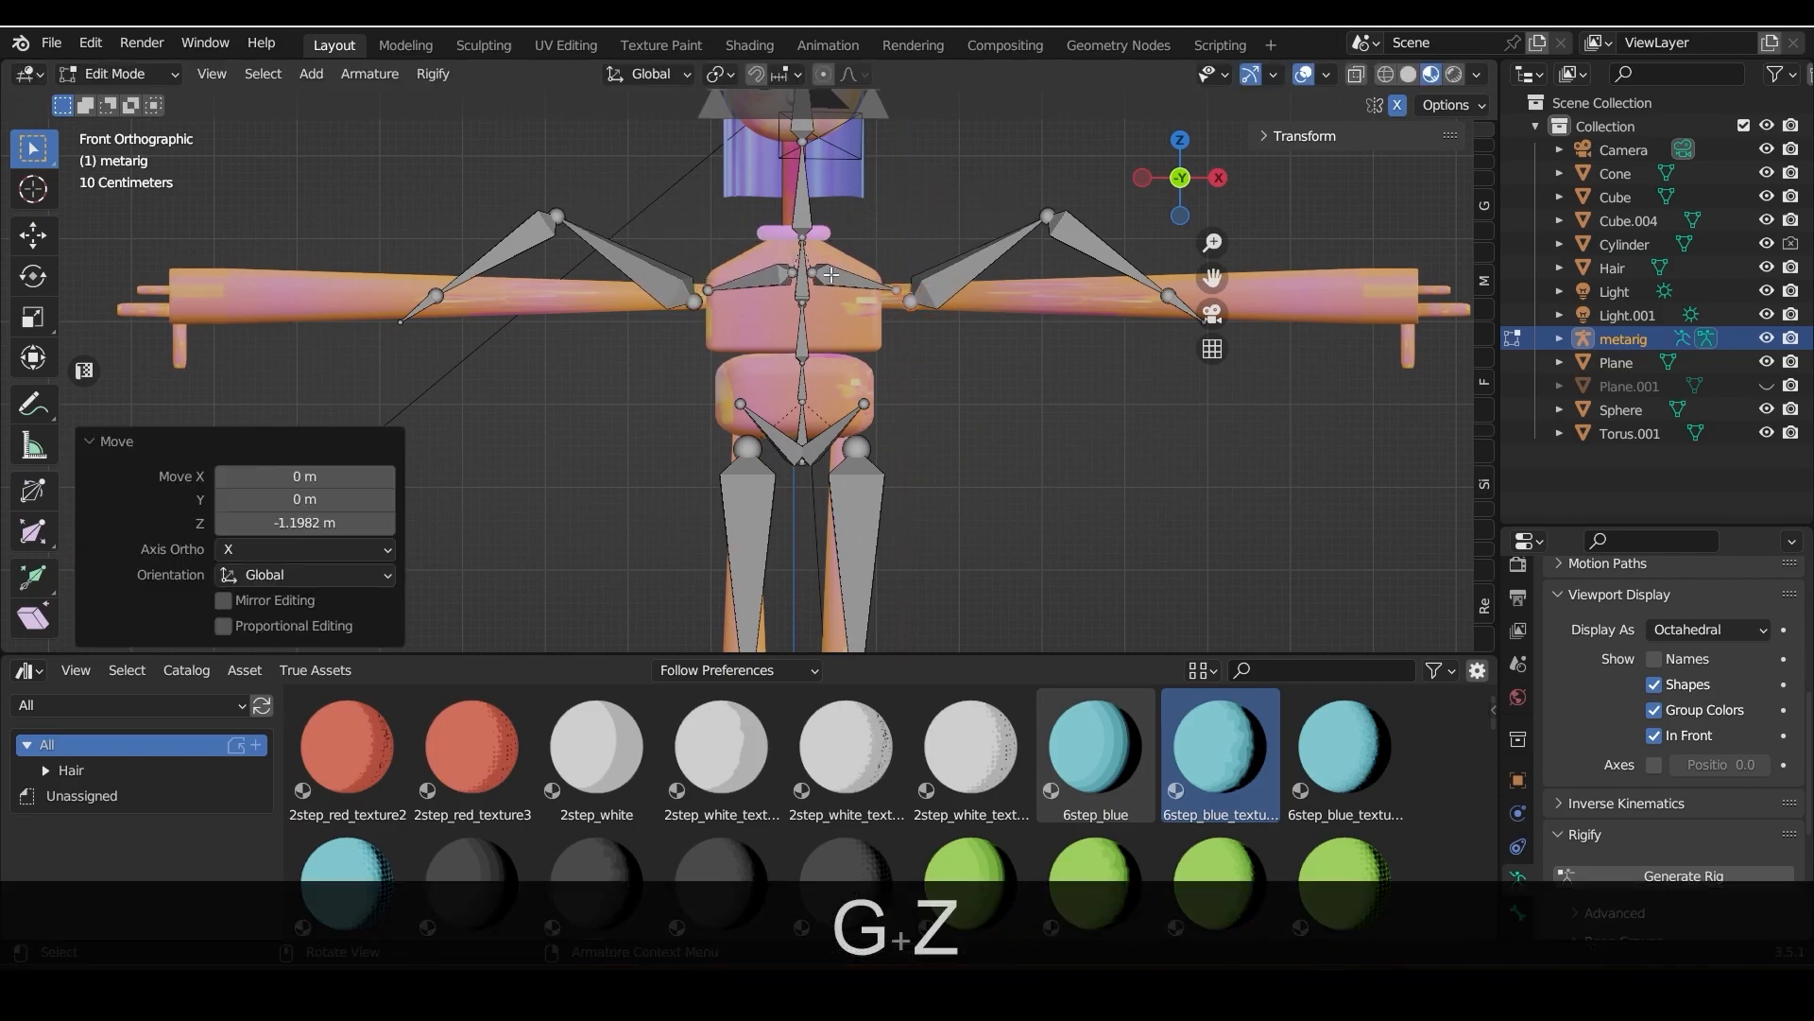
Adjust the spine joint at the base of the neck, first along Z and then freely
click(790, 237)
key(g)
key(z)
click(817, 264)
key(g)
click(820, 287)
Lower the elbow joints along Z to arm height and move the wrist area outward into the arm mesh
key(g)
key(z)
click(1077, 292)
scroll(958, 320, down, 4)
drag(957, 320, 988, 353)
key(g)
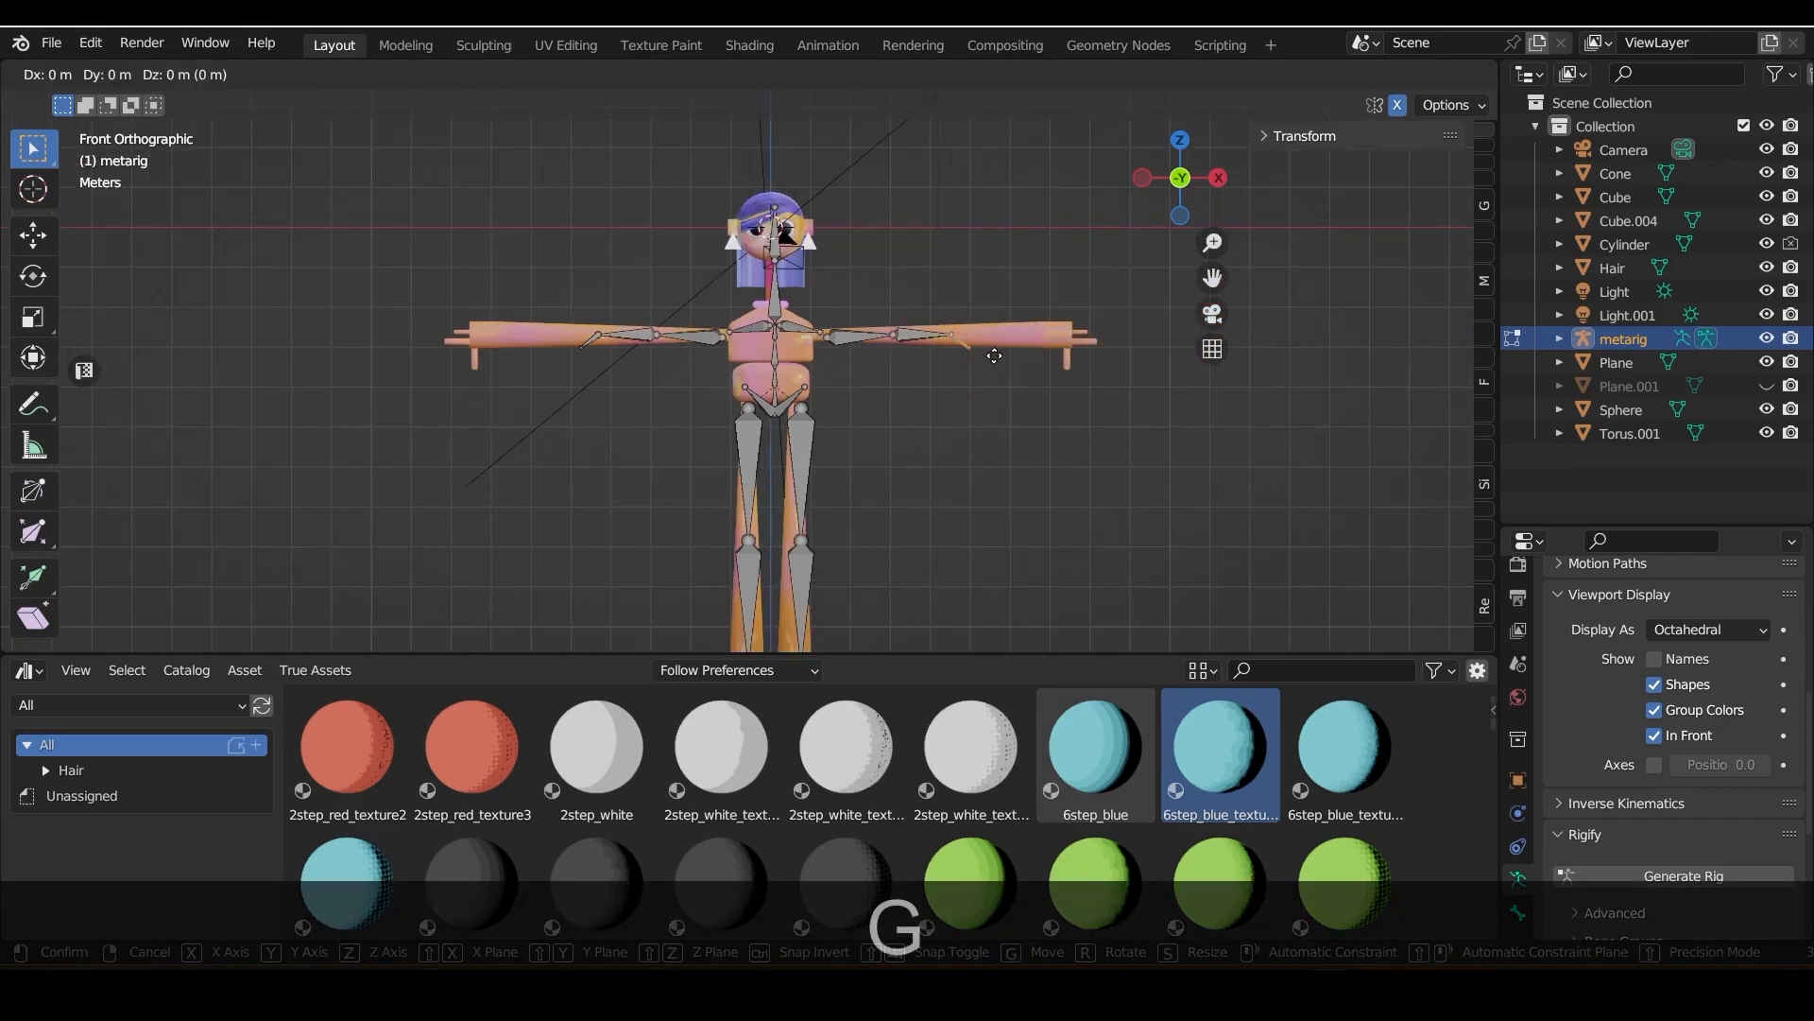
click(1038, 350)
Return to object mode and move the whole metarig along Y to line it up with the body
click(935, 277)
click(135, 100)
key(g)
key(x)
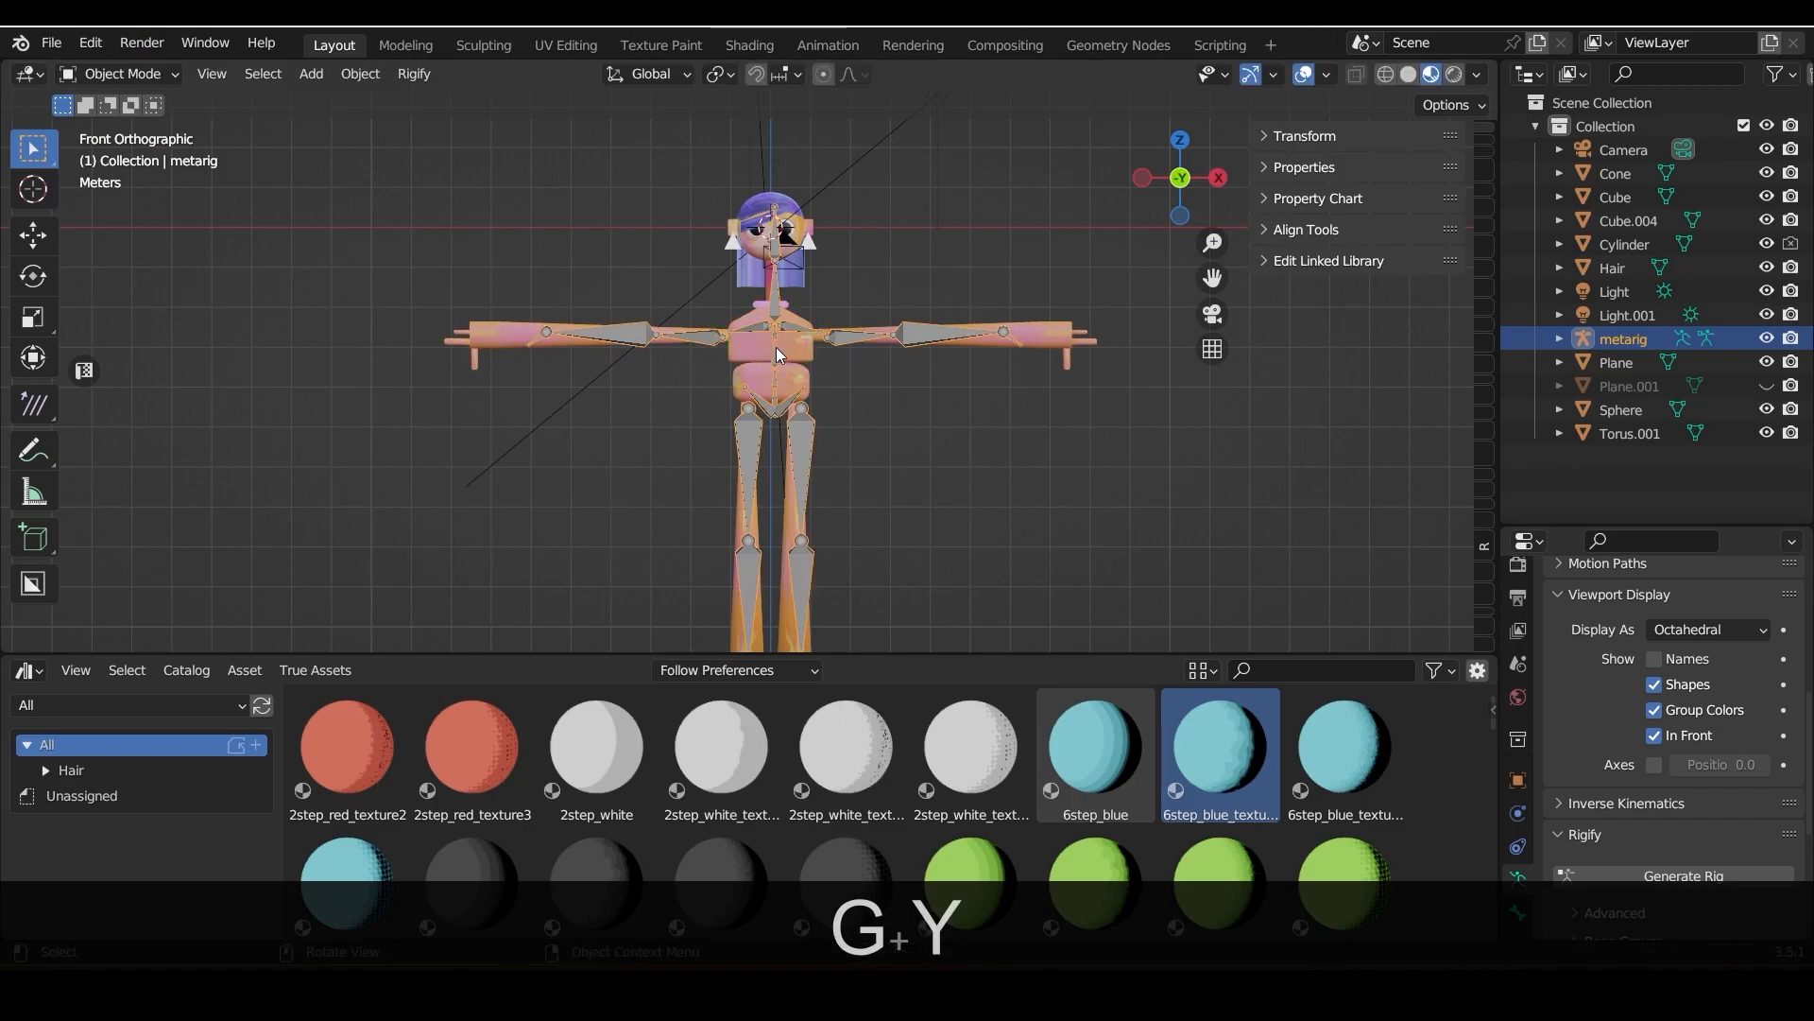
click(761, 348)
click(1216, 177)
scroll(1040, 369, up, 1)
drag(1140, 180, 1179, 178)
click(907, 359)
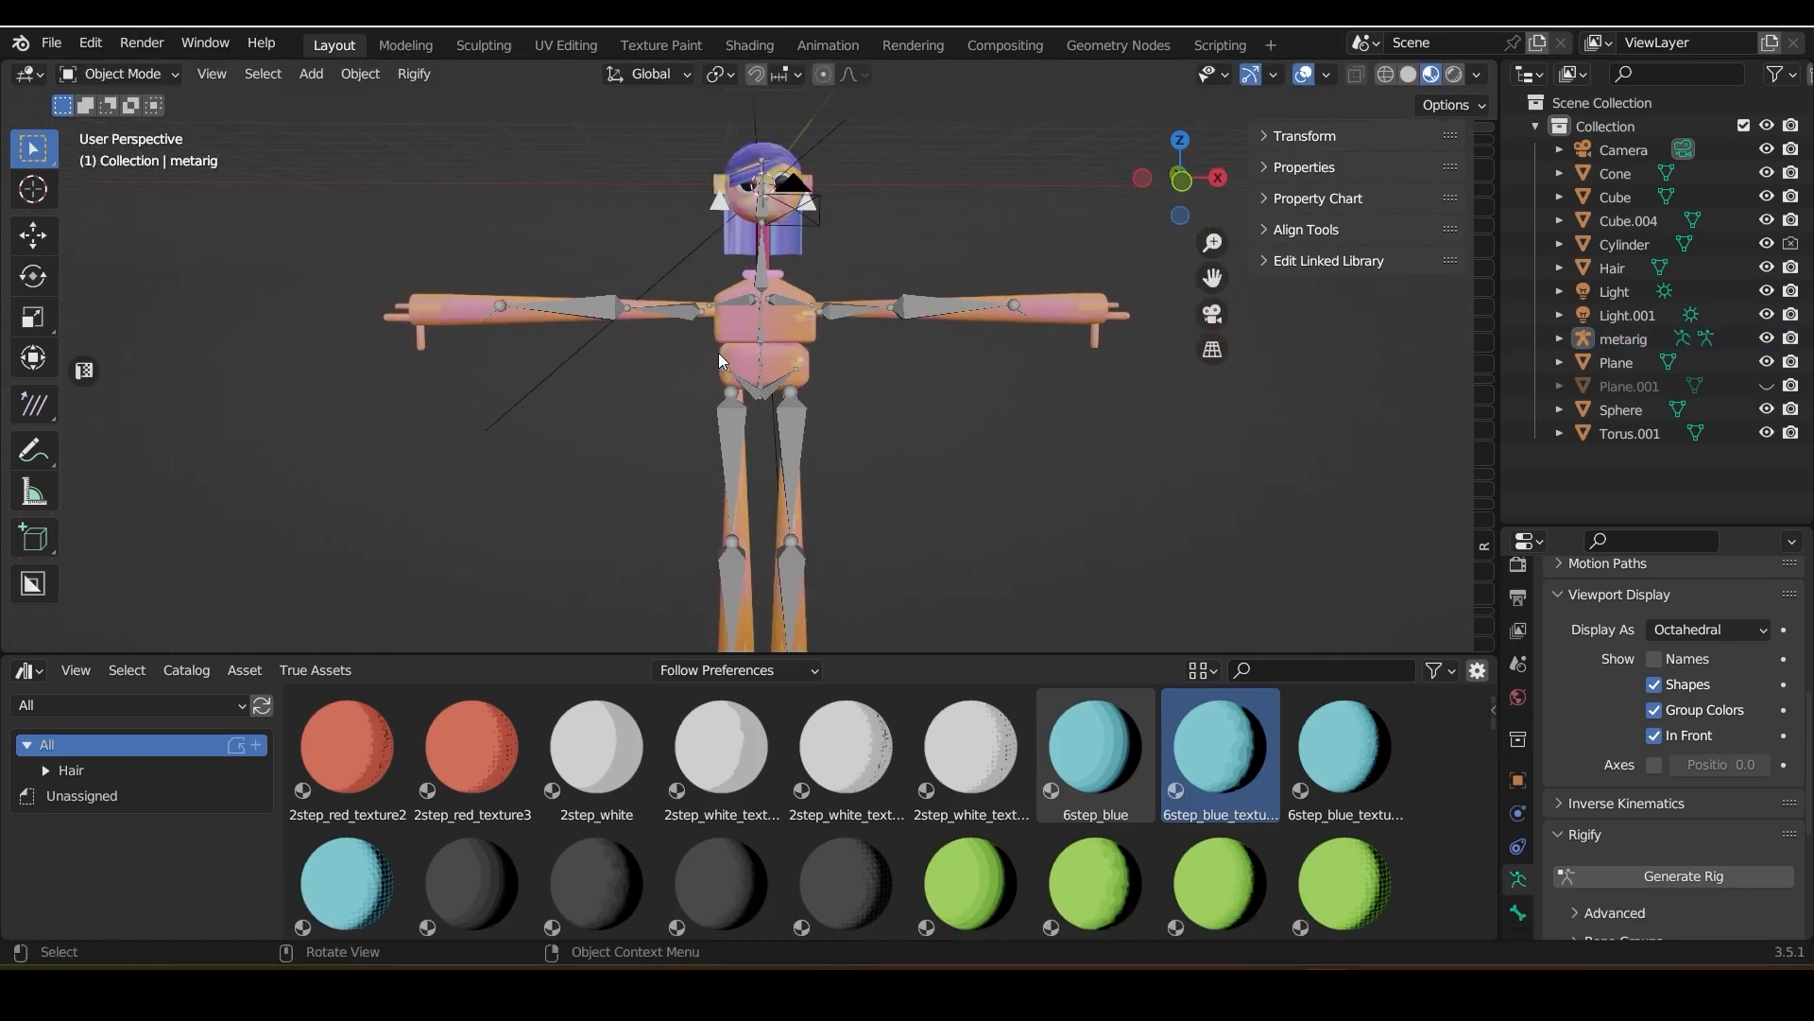
In edit mode, move the left elbow, wrist and hand joints about 1.84 m outward along X
key(Tab)
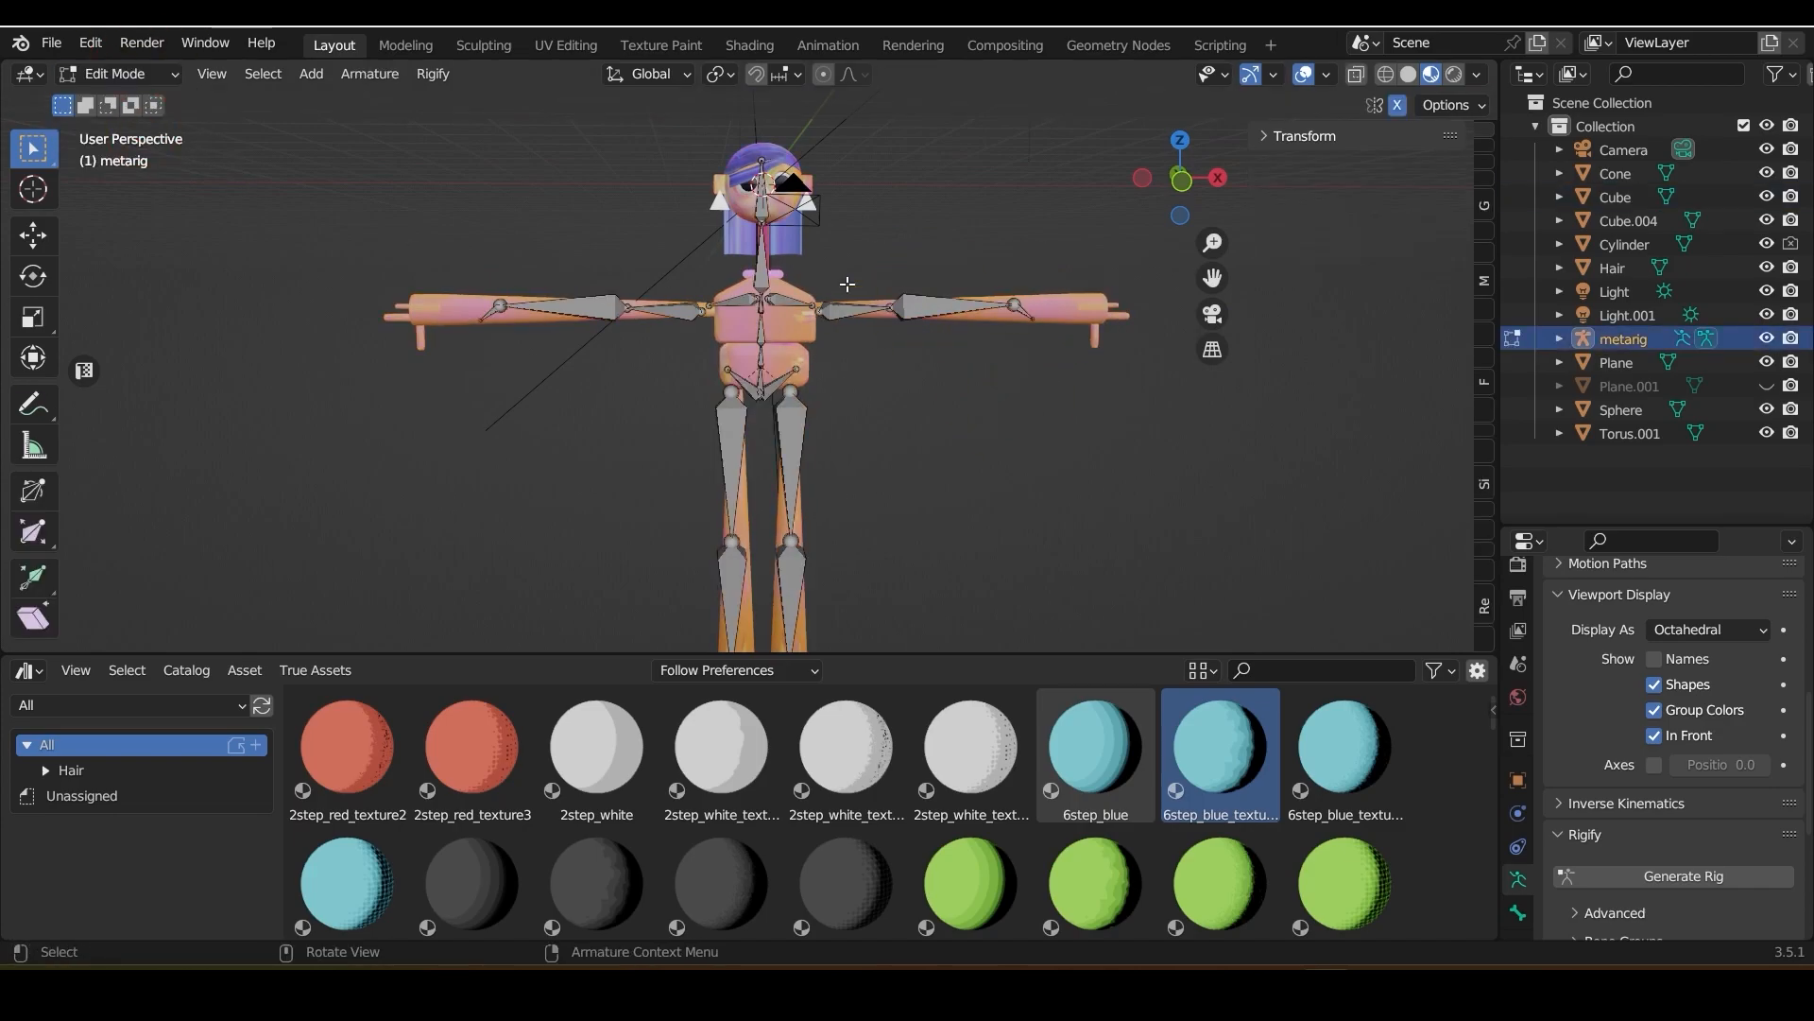
key(g)
key(y)
key(g)
key(x)
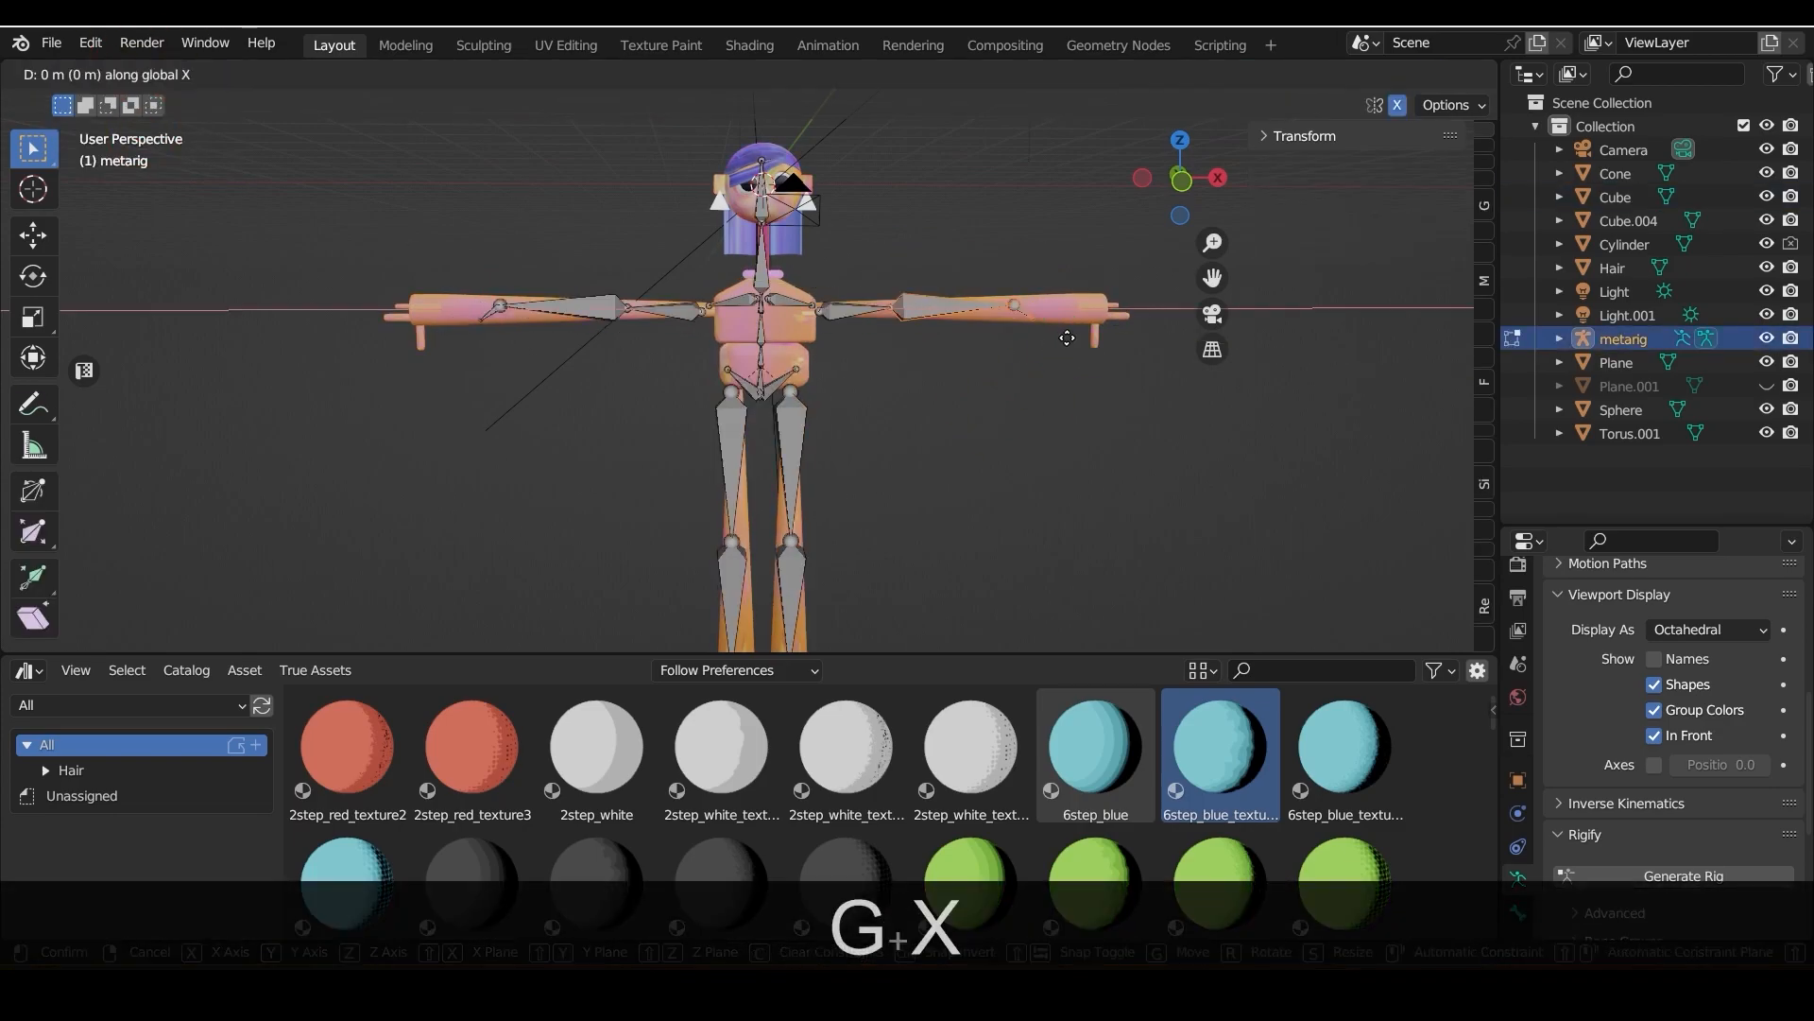
click(1154, 332)
scroll(1138, 331, up, 5)
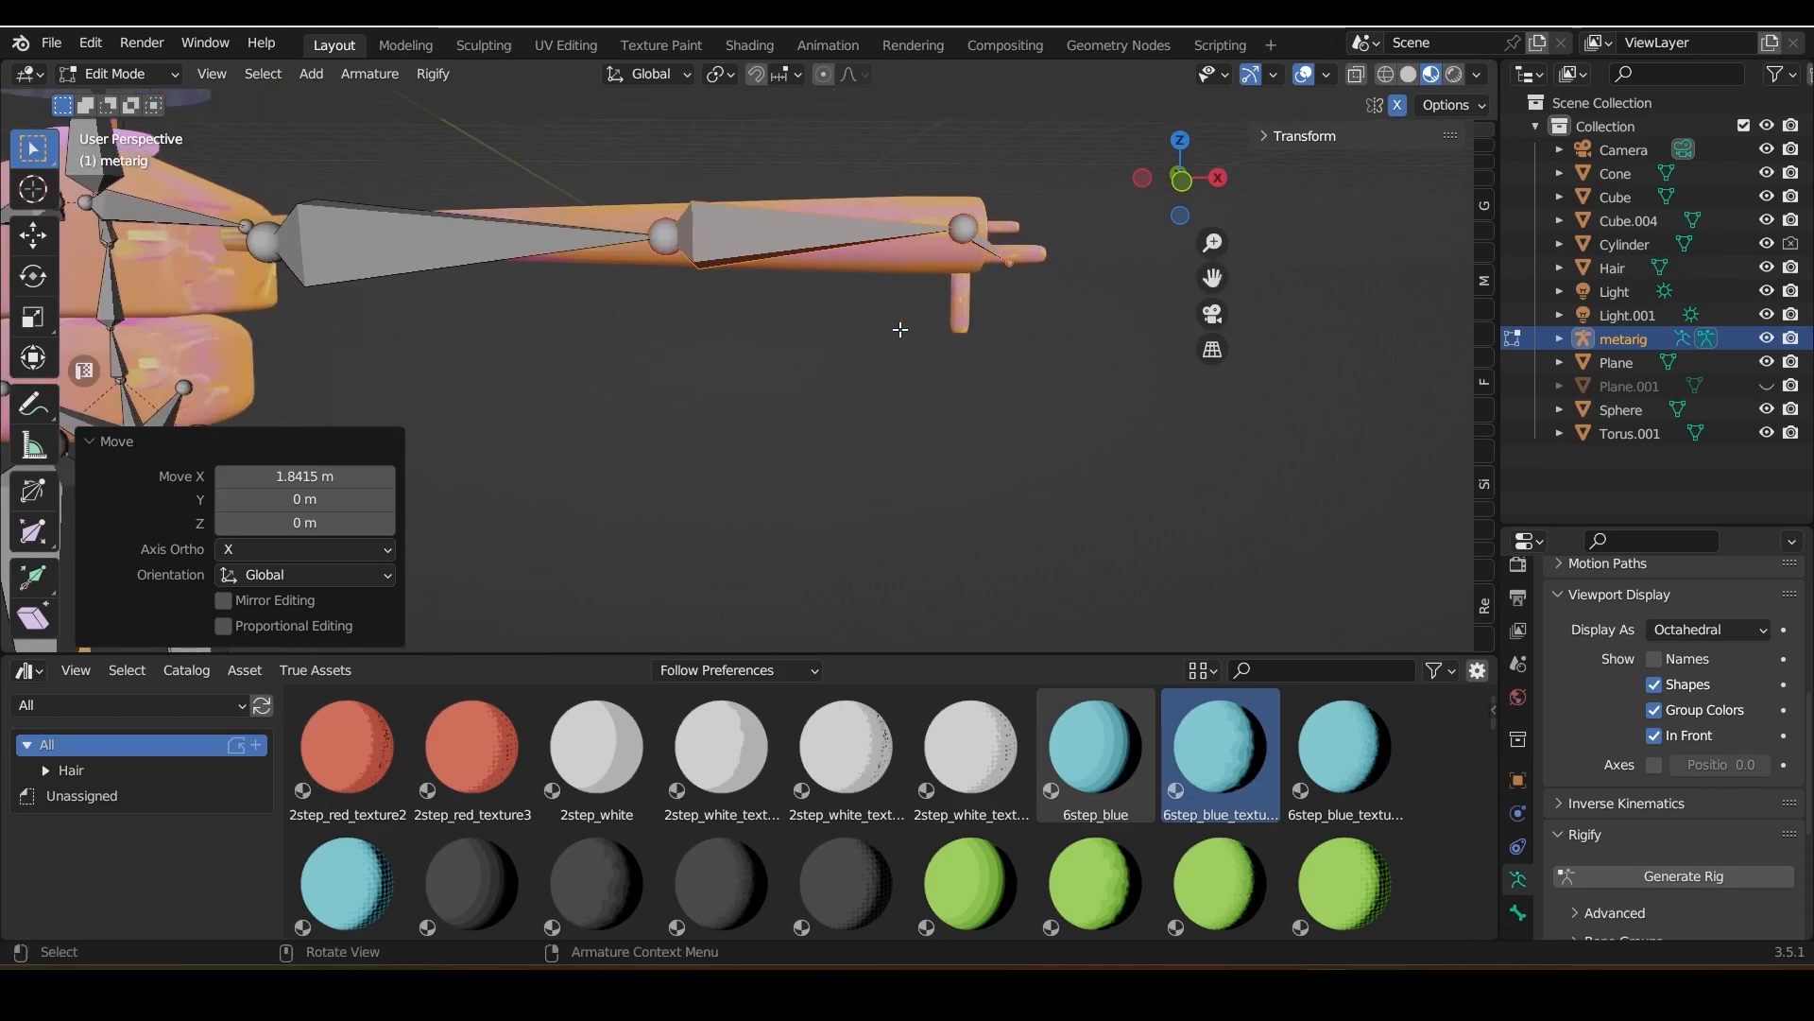
Lower the left wrist joint along Z to the arm's centre and fit the hand bone's tip into the middle finger
click(966, 229)
key(g)
key(z)
click(978, 252)
click(1010, 266)
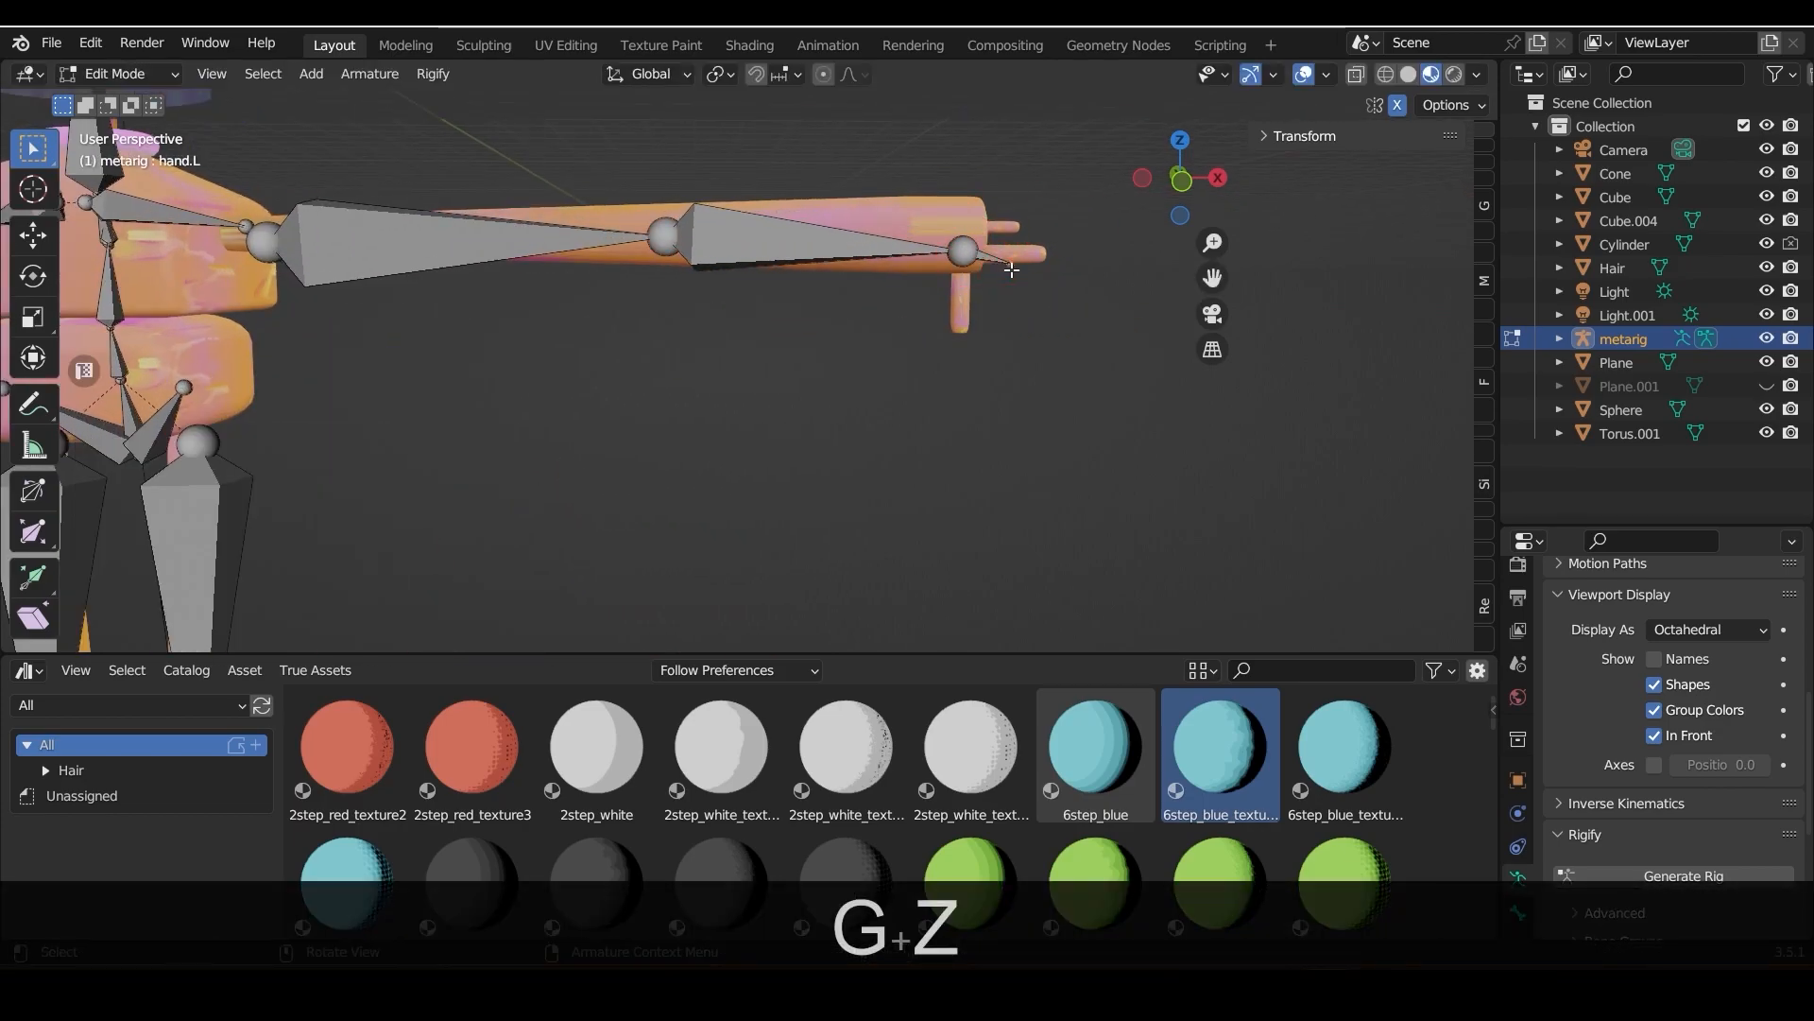
key(g)
click(1045, 249)
key(g)
click(1050, 261)
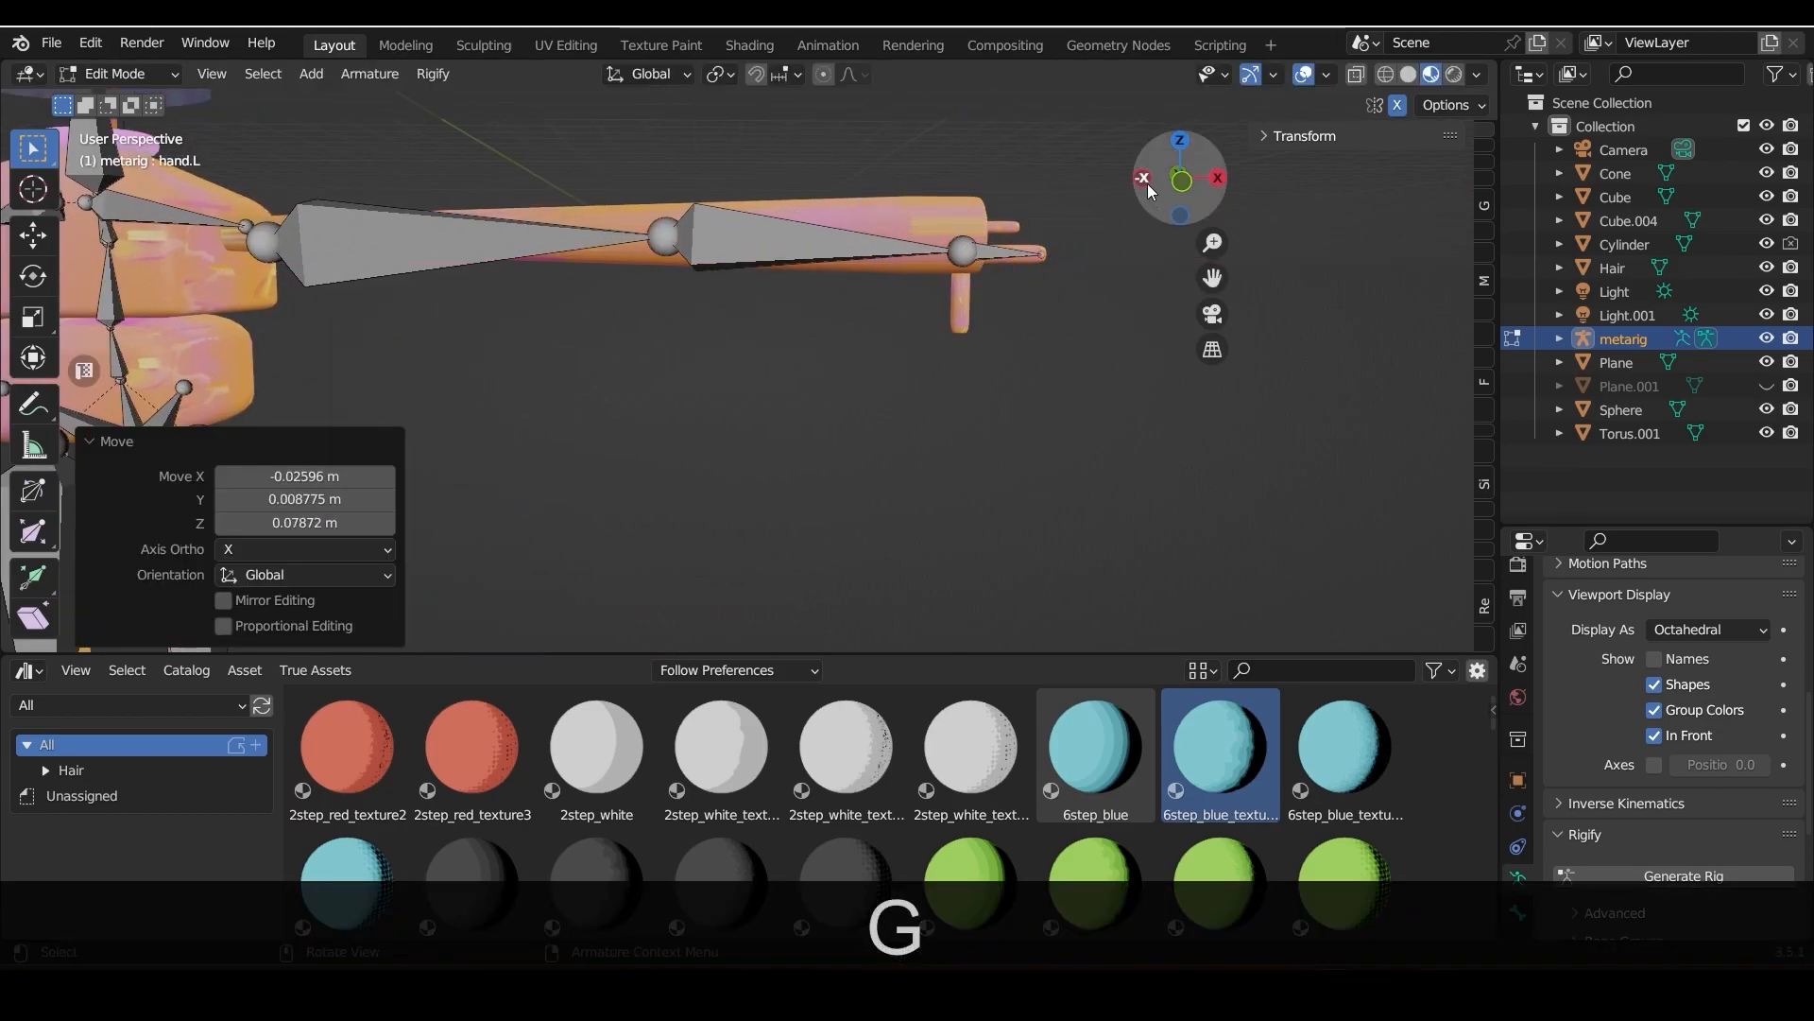
Align the left hand bone's joints in depth with the arm and middle finger from several viewing angles
drag(1168, 179, 1025, 179)
drag(1213, 278, 570, 478)
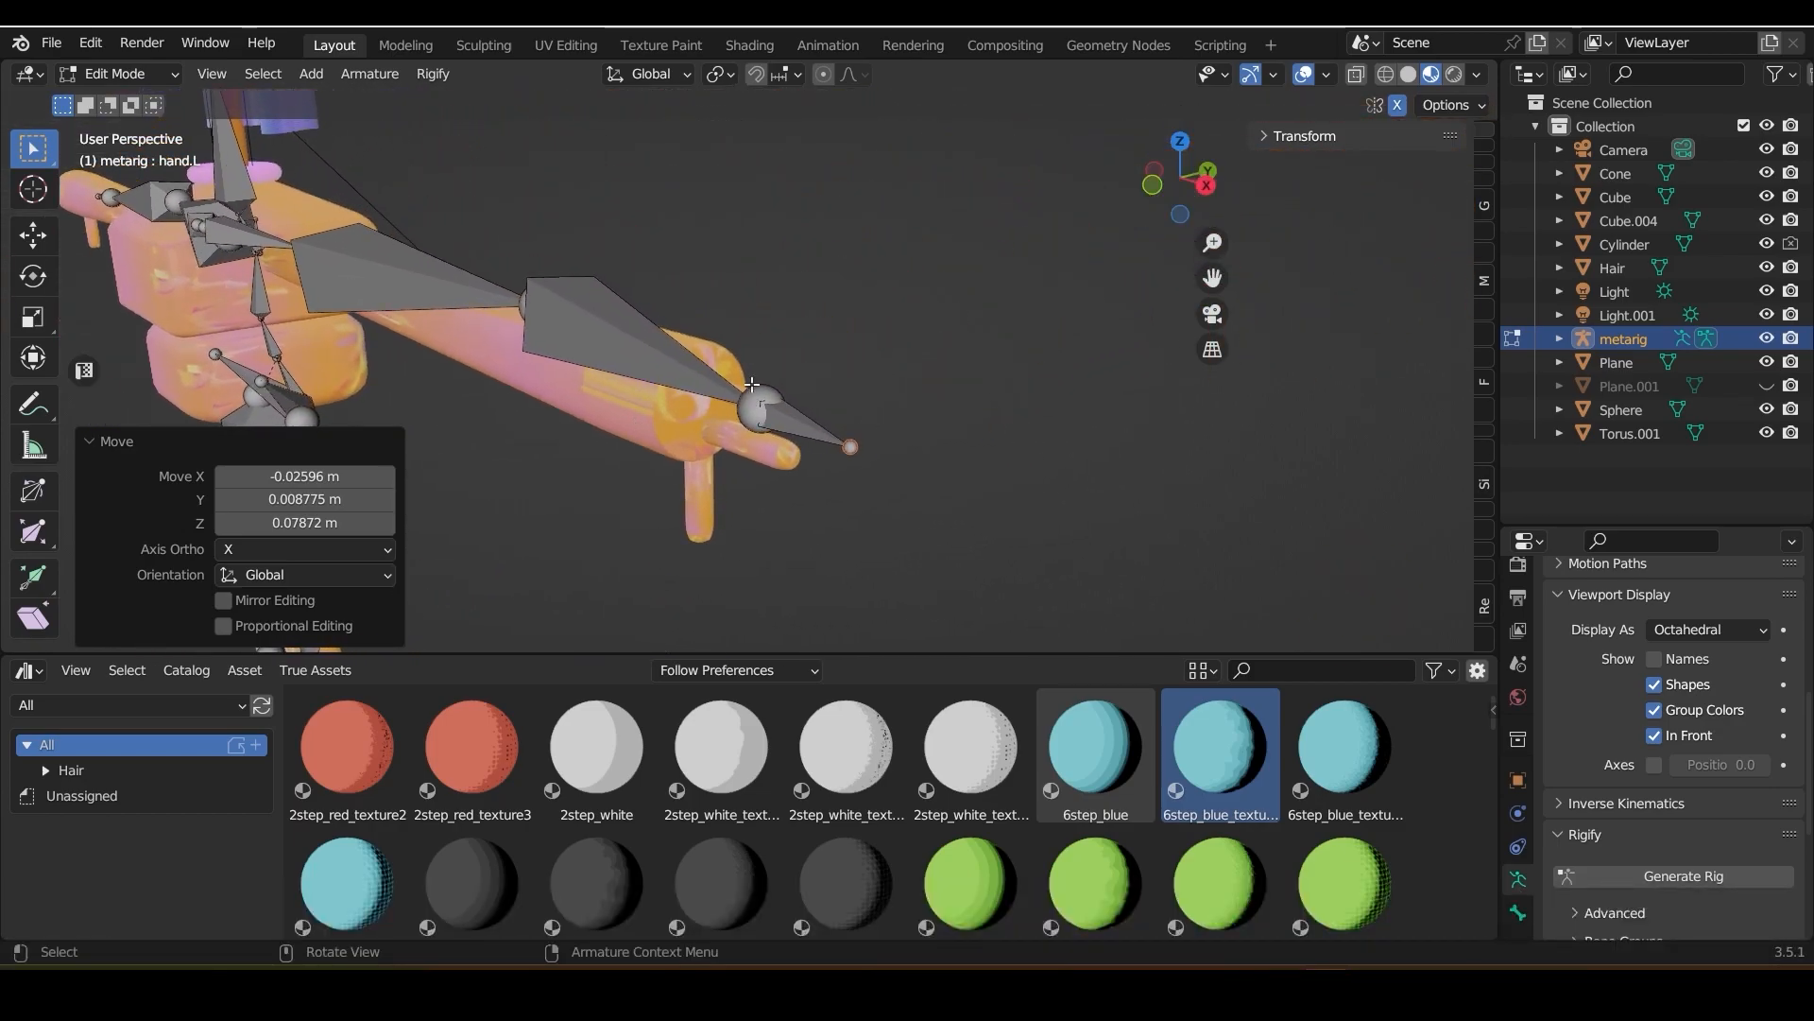
click(799, 456)
key(g)
click(783, 437)
drag(1180, 177, 1493, 75)
key(g)
click(752, 282)
drag(1211, 194, 930, 257)
key(g)
click(701, 486)
Extrude a bone from the left wrist to the upper finger's base, adjust its joint, and extrude another along that finger
key(e)
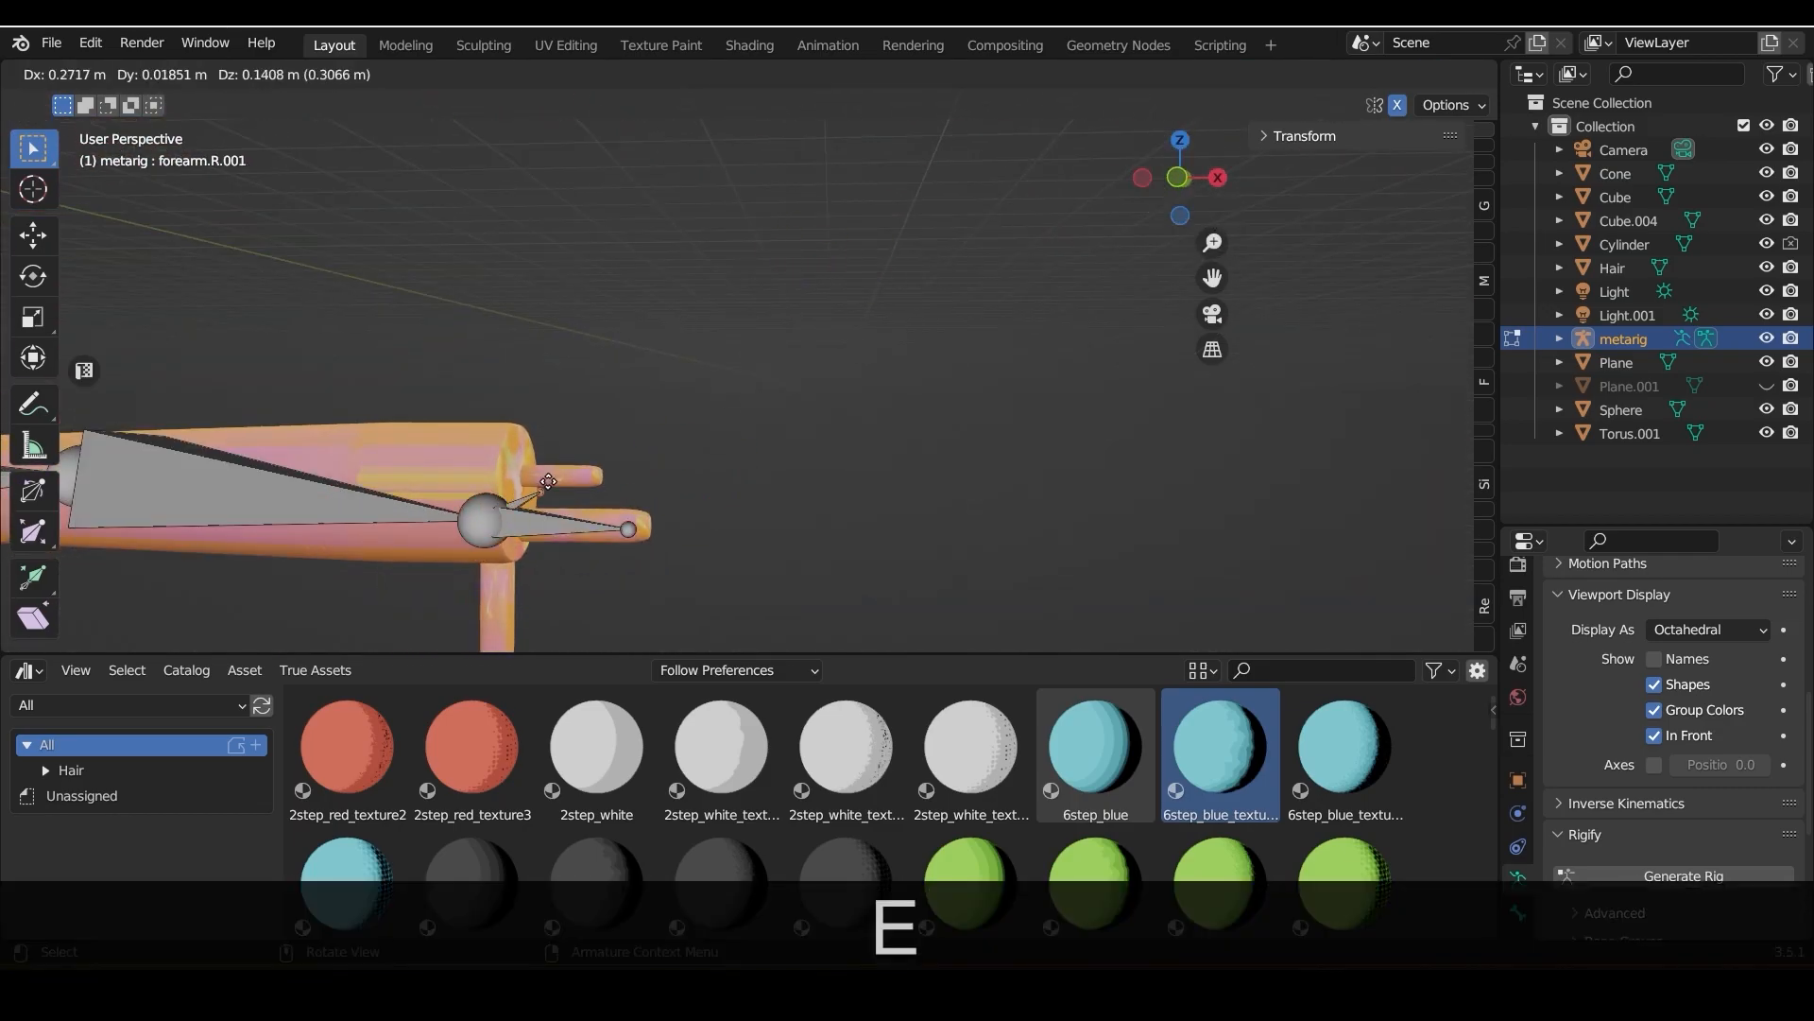
click(614, 458)
drag(1213, 278, 1483, 201)
scroll(923, 450, up, 3)
key(g)
click(781, 418)
key(e)
click(951, 430)
Extrude two bones from the left wrist down the thumb, the first about 0.51 m downward, and adjust the end joint
click(753, 491)
key(e)
click(784, 648)
drag(1212, 278, 1221, 94)
key(e)
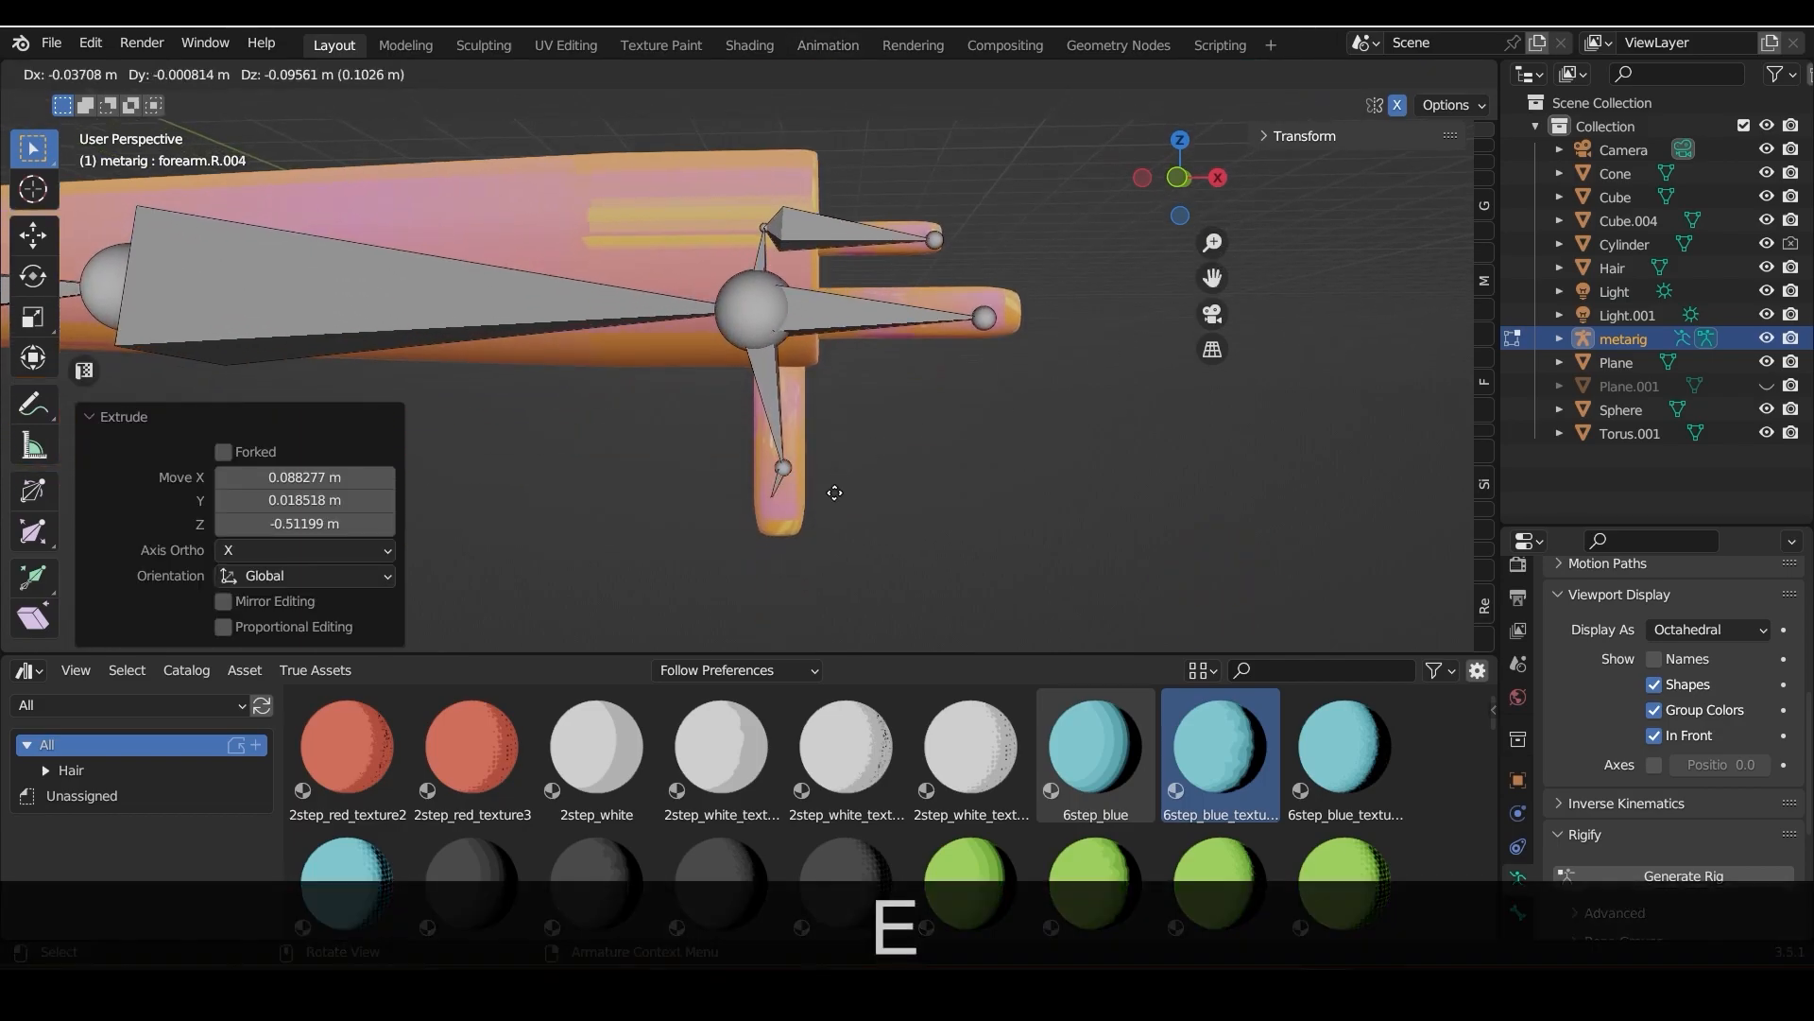
click(792, 473)
key(g)
click(790, 442)
Subdivide the left middle-finger bone and the upper-finger bone
click(875, 320)
right_click(868, 357)
click(799, 326)
right_click(871, 230)
click(872, 231)
Move the end joints of the left finger bones into the finger meshes
drag(1179, 178, 1065, 304)
key(g)
click(1032, 318)
drag(1180, 178, 699, 264)
click(701, 283)
key(g)
click(706, 297)
Move the left wrist joint closer to the centre of the arm mesh
click(658, 271)
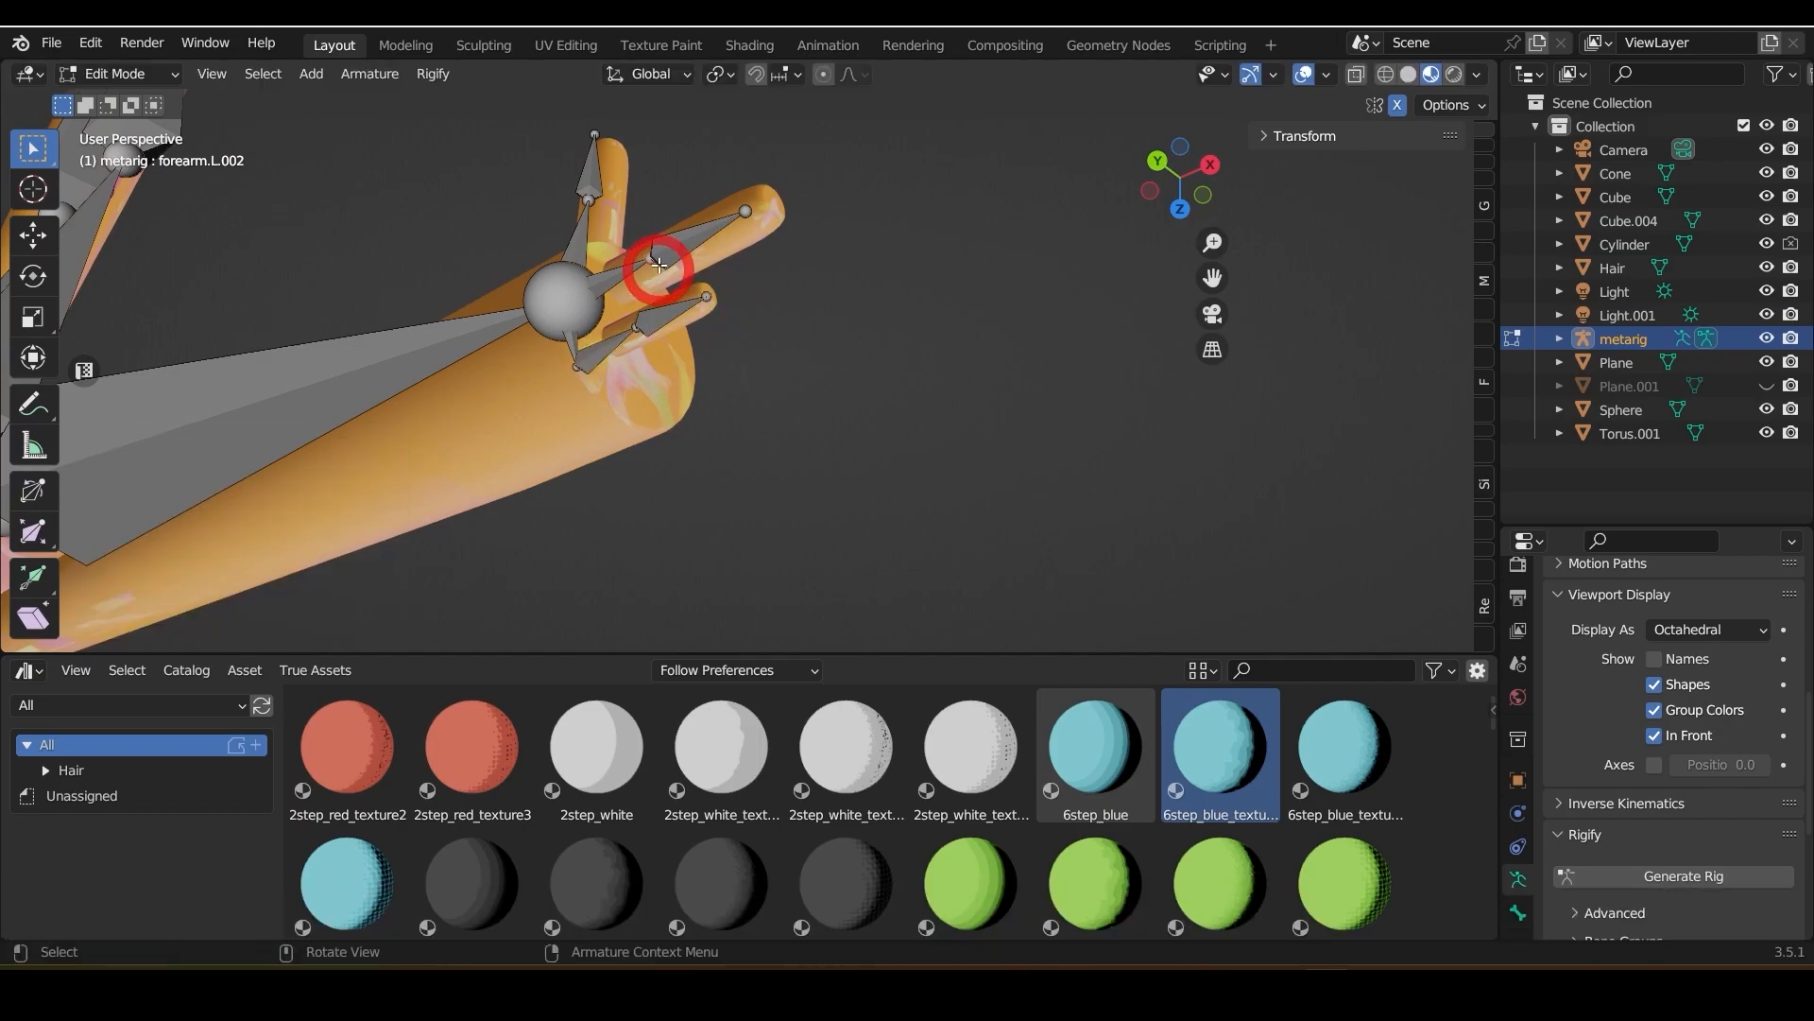
drag(1179, 177, 1182, 340)
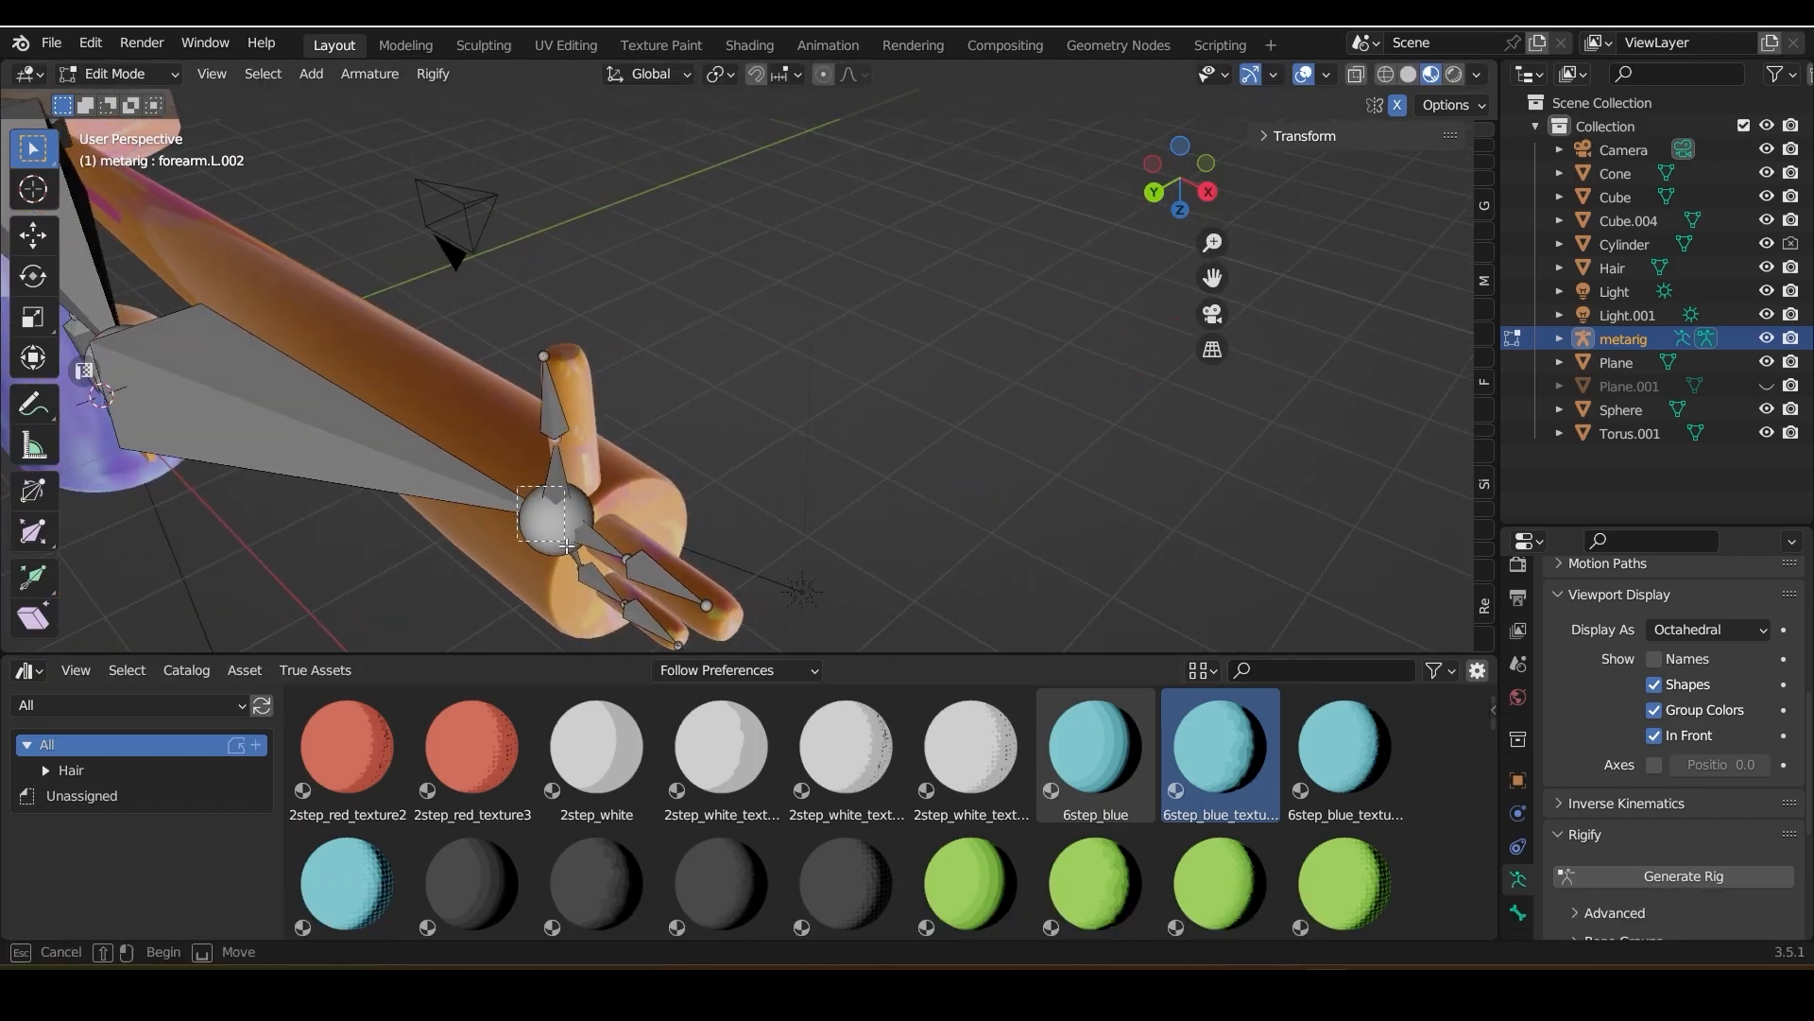
click(558, 532)
key(g)
click(567, 523)
From the bottom view, move the left elbow joint about -0.33 m in X and -0.71 m in Y into the arm
drag(1179, 177, 1398, 397)
click(1178, 163)
click(534, 521)
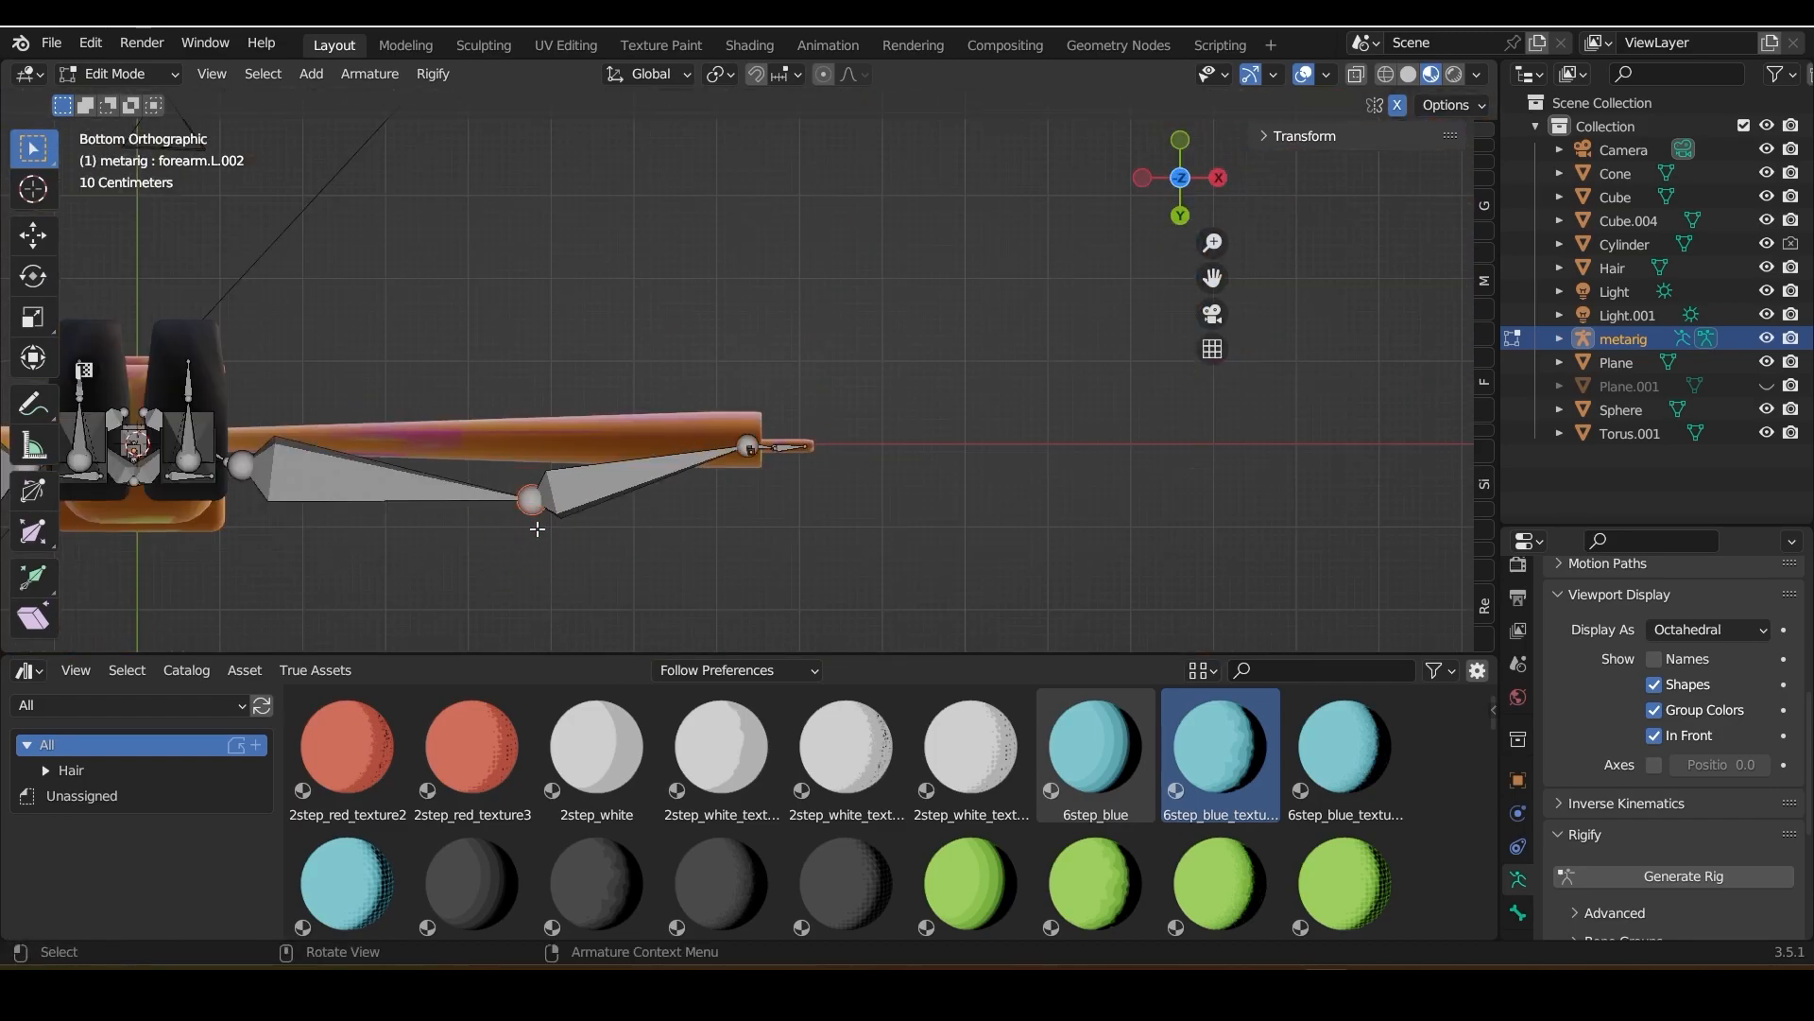
key(g)
click(510, 461)
Adjust the inner joint of the shoulder bones inside the chest
drag(1213, 278, 1577, 170)
mouse_move(1204, 162)
mouse_down()
mouse_move(1158, 284)
mouse_move(1194, 177)
mouse_up()
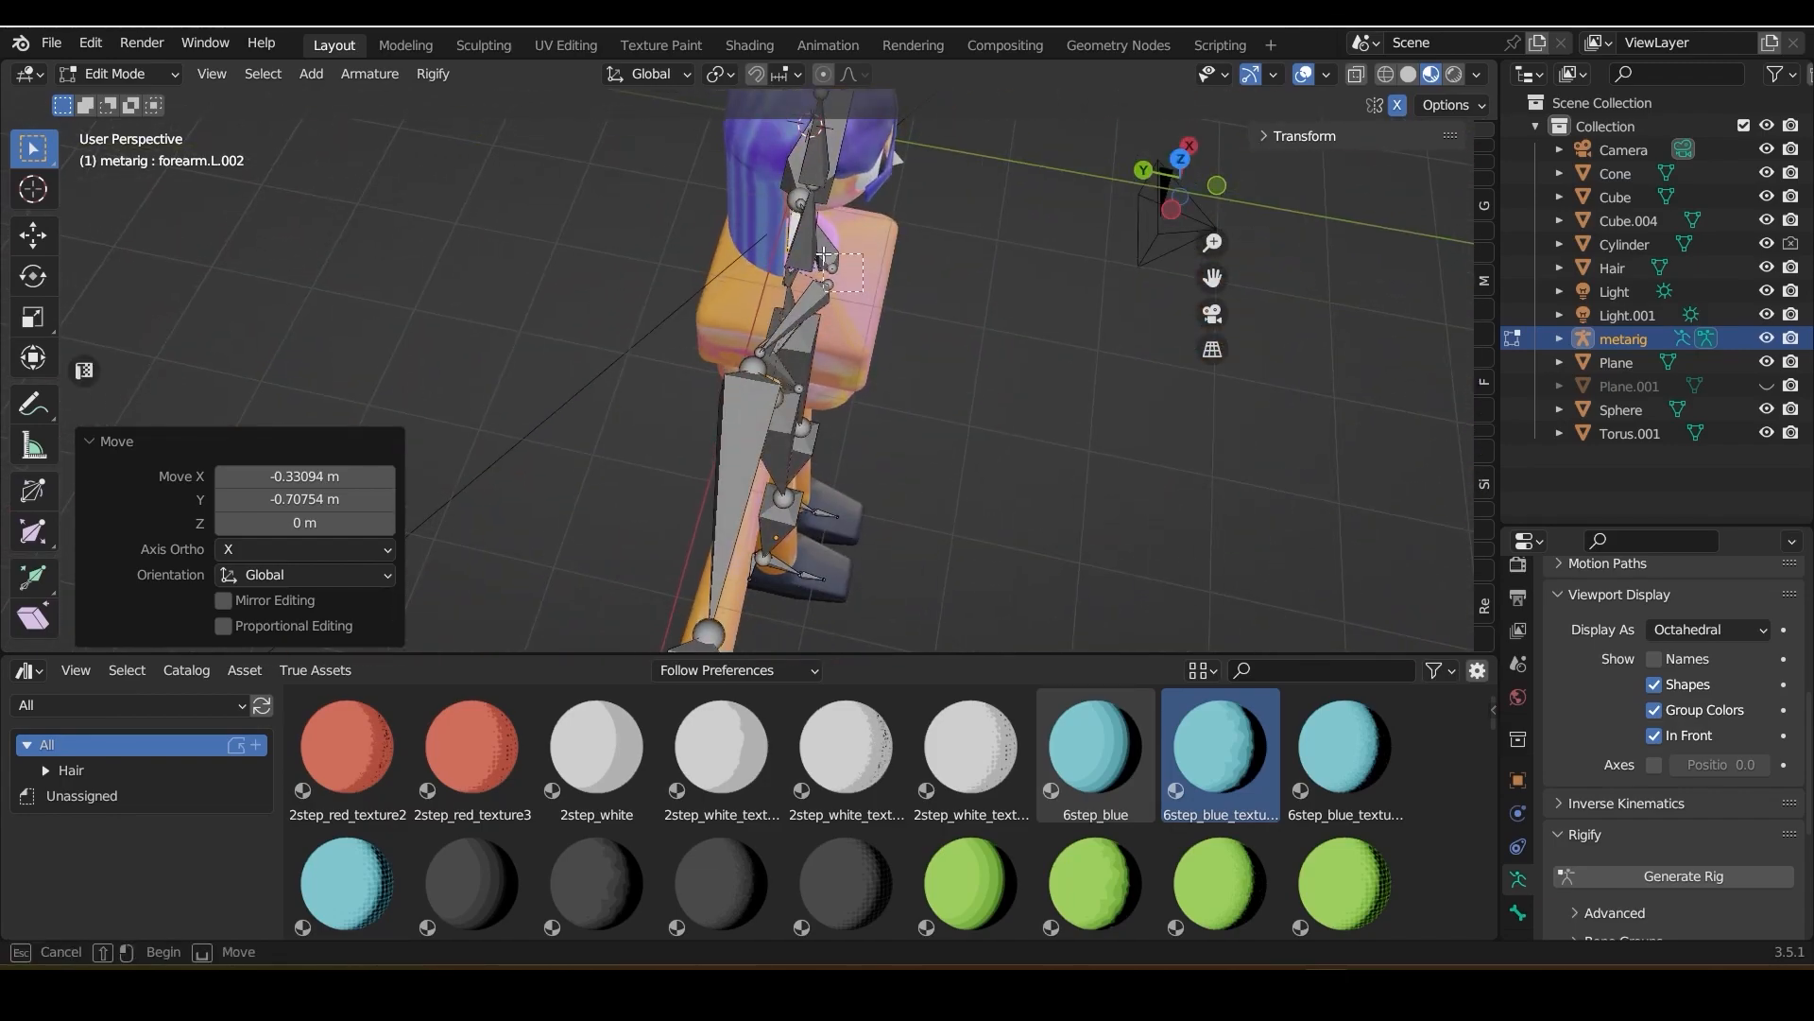
drag(823, 253, 818, 249)
key(g)
click(825, 278)
Switch to object mode, duplicate the metarig in place, and hide the copy
drag(1179, 179, 999, 93)
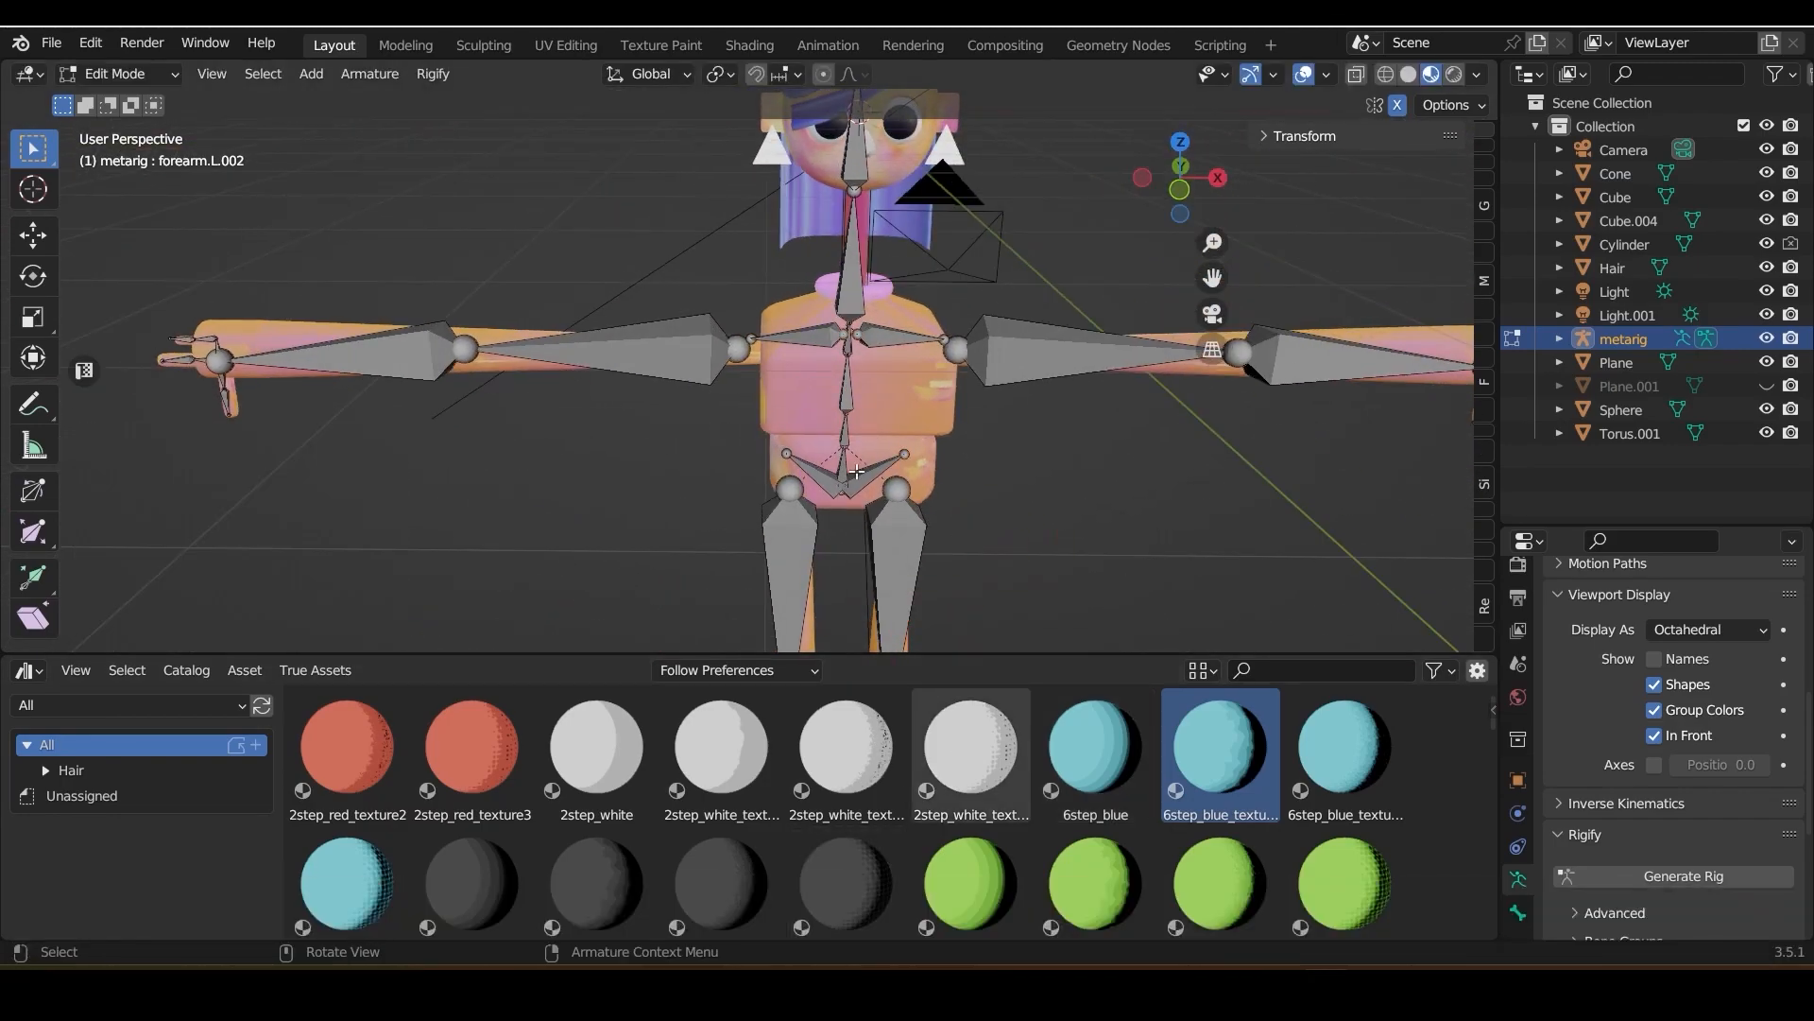
scroll(866, 477, down, 5)
drag(1175, 187, 1175, 164)
scroll(1087, 274, up, 4)
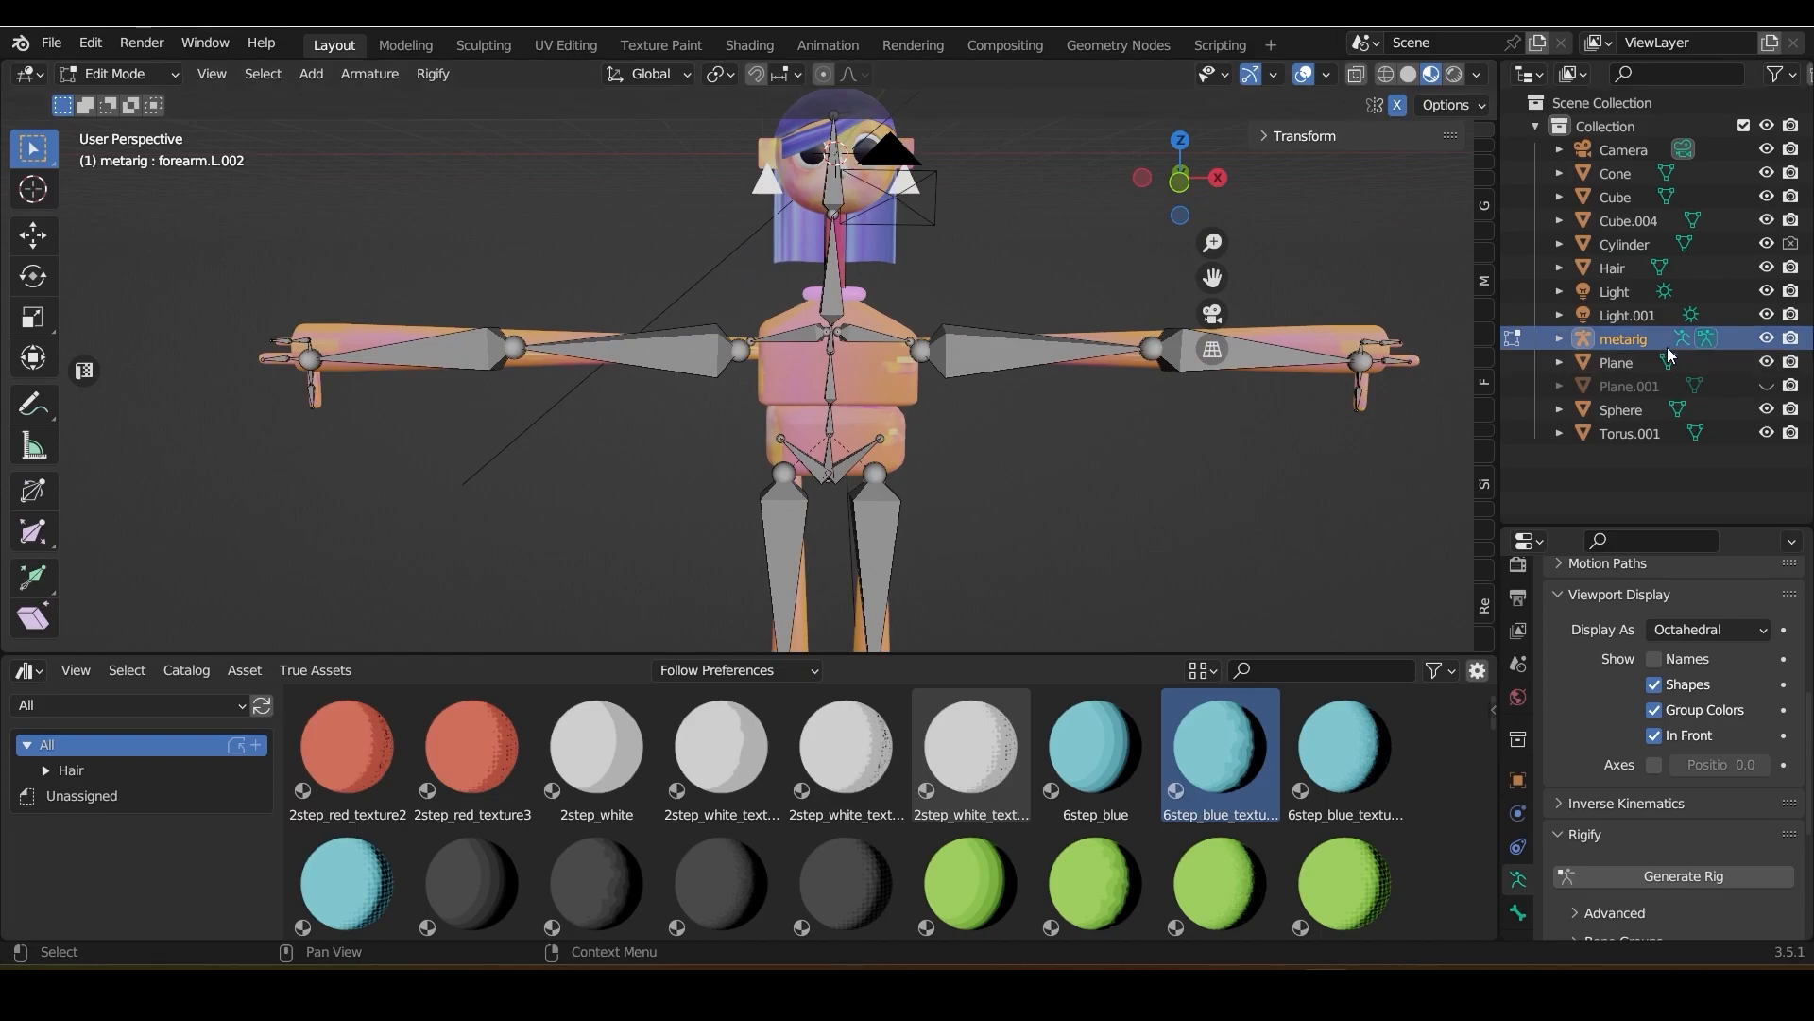
key(shift+d)
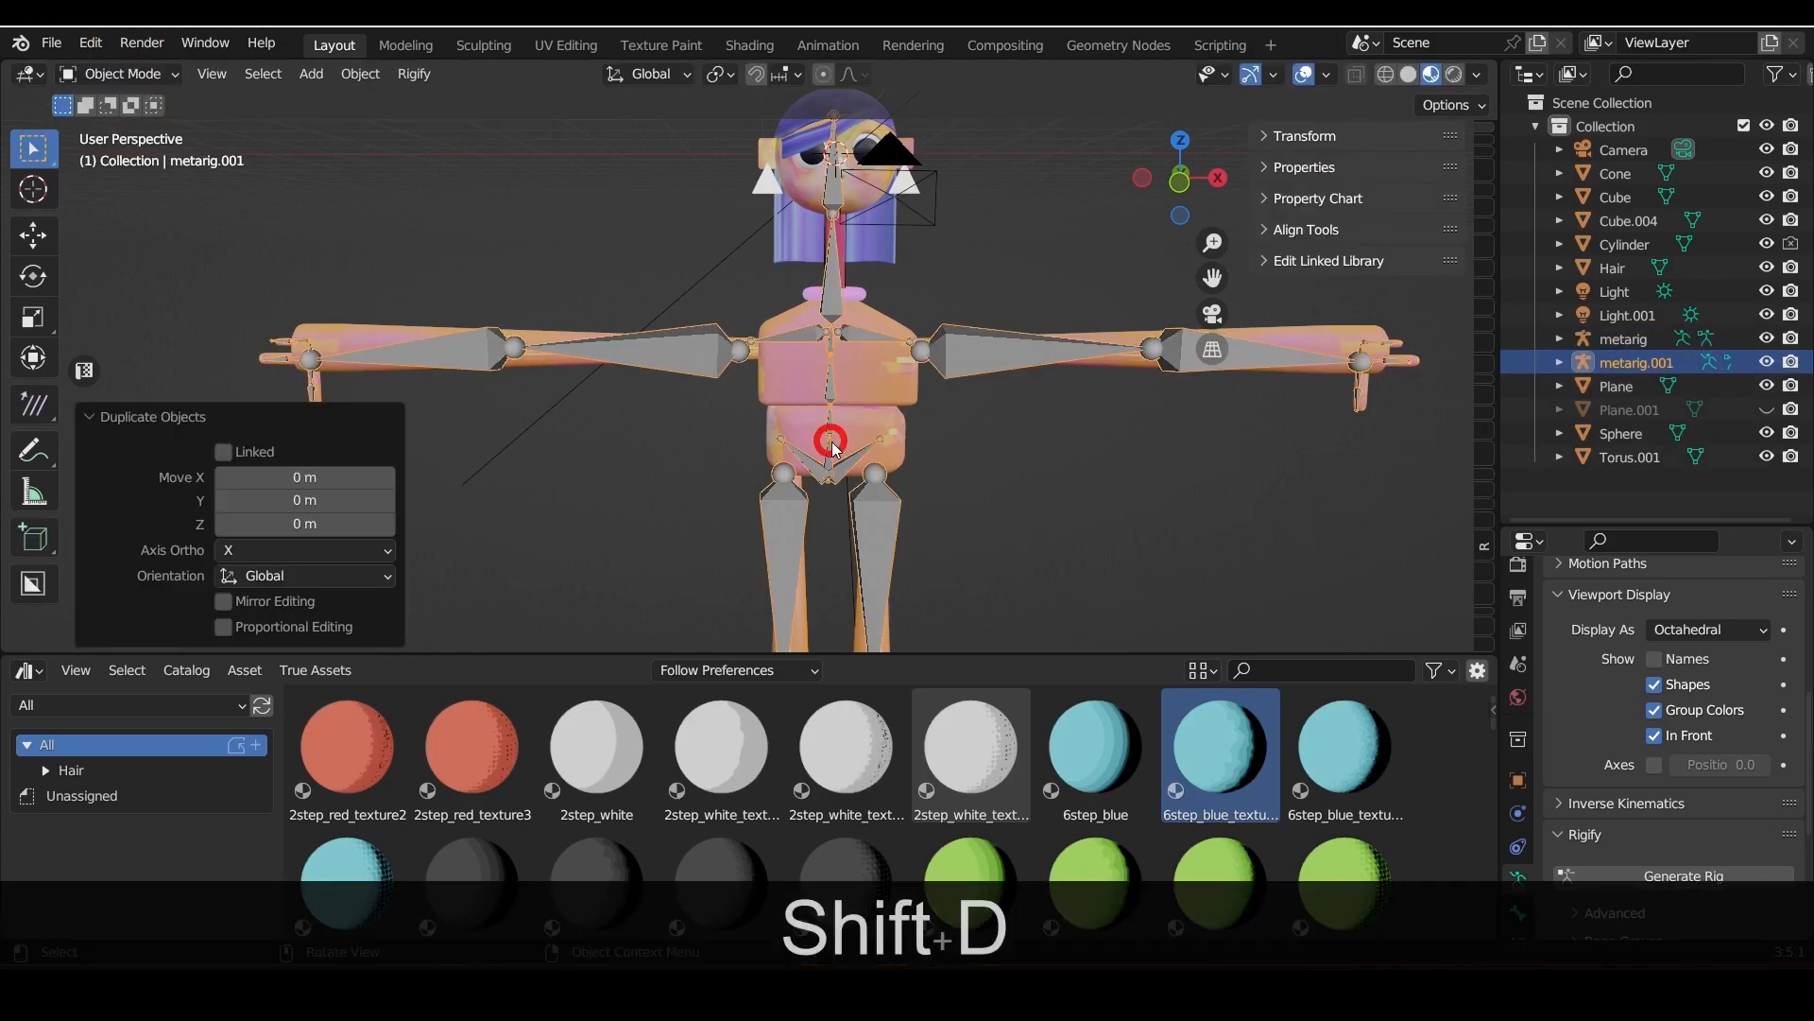
click(903, 361)
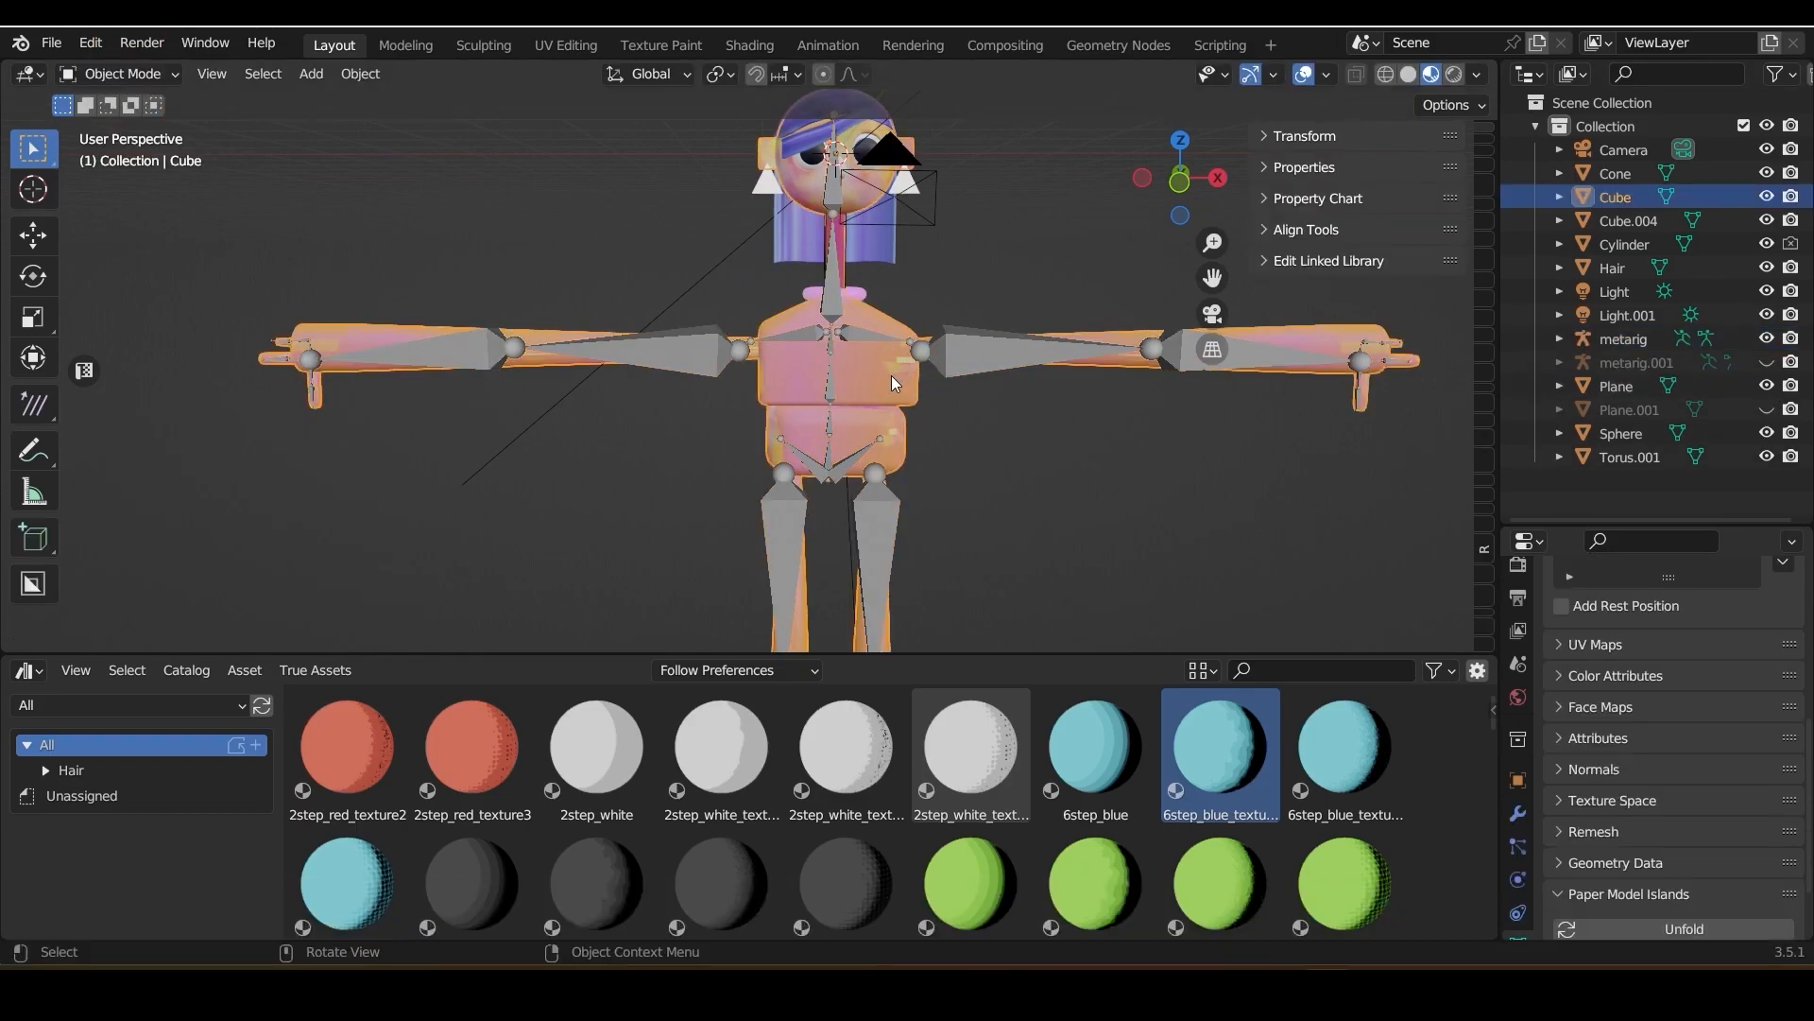
shift+click(851, 344)
shift+middle_drag(851, 344, 759, 353)
click(915, 187)
scroll(915, 187, down, 3)
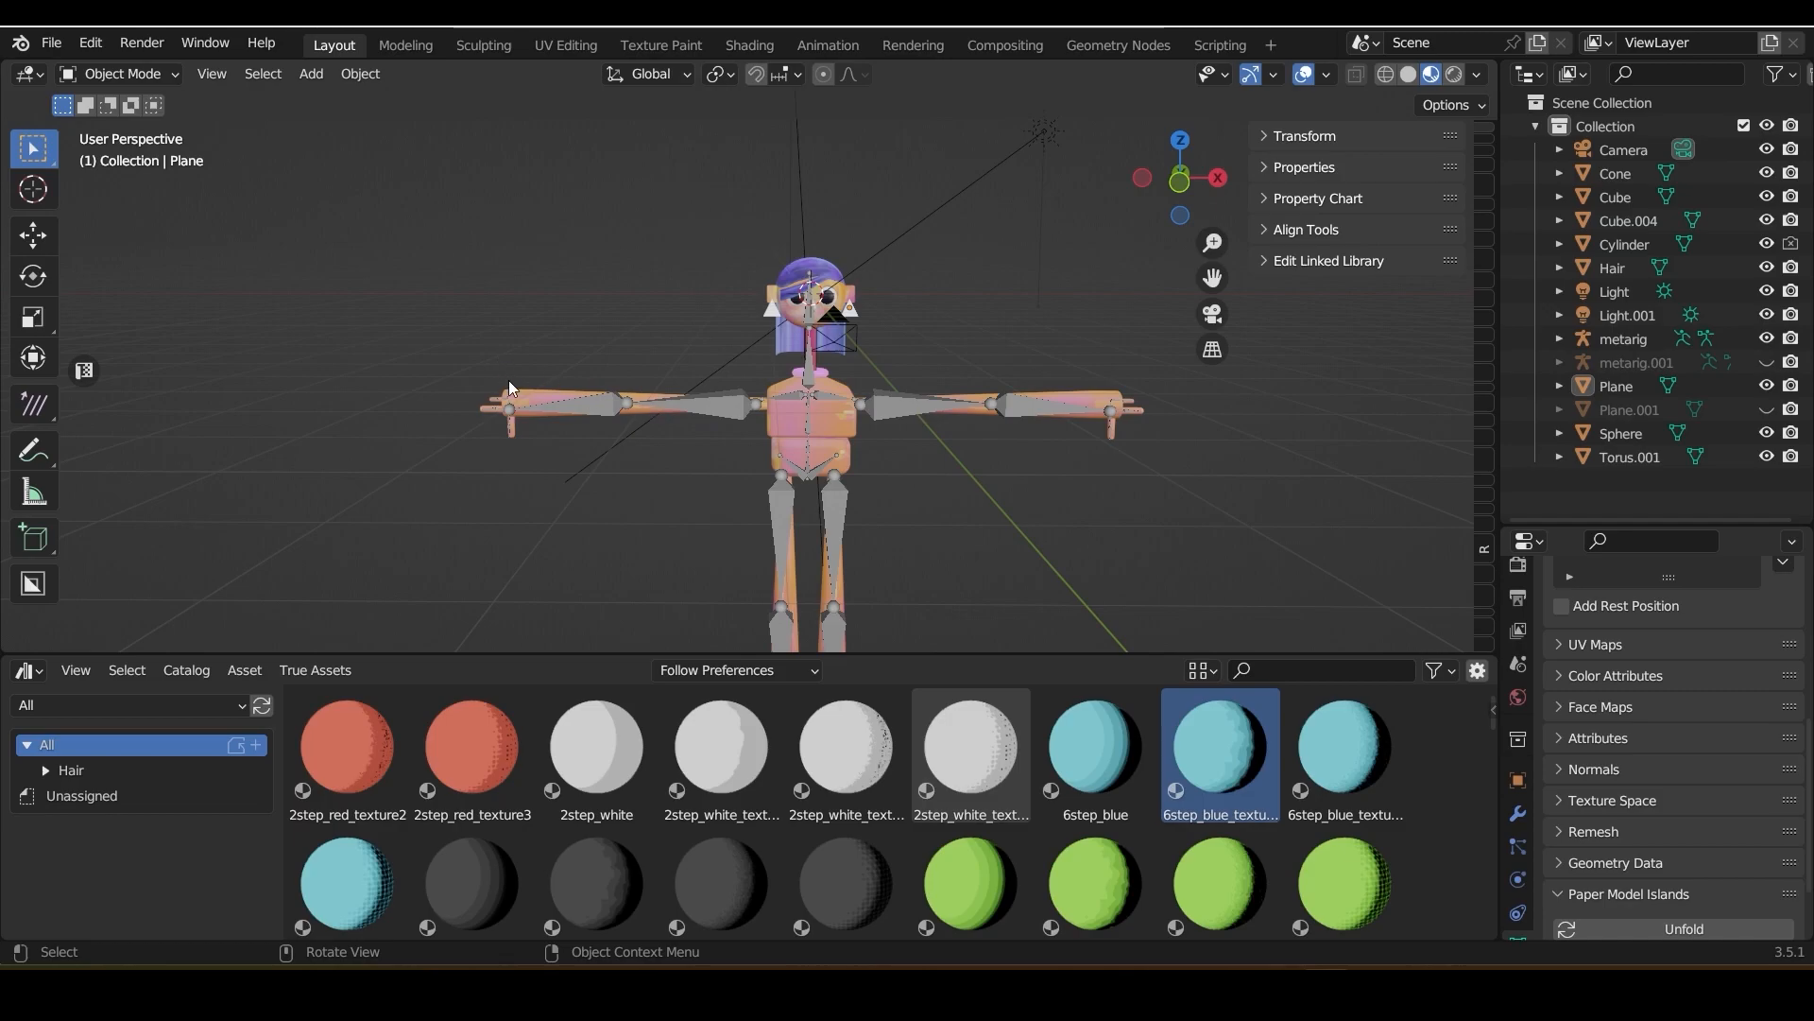
Select the Cube, Plane, Hair, Sphere and Torus.001 meshes of the character together
scroll(773, 397, up, 3)
shift+click(819, 308)
shift+click(850, 223)
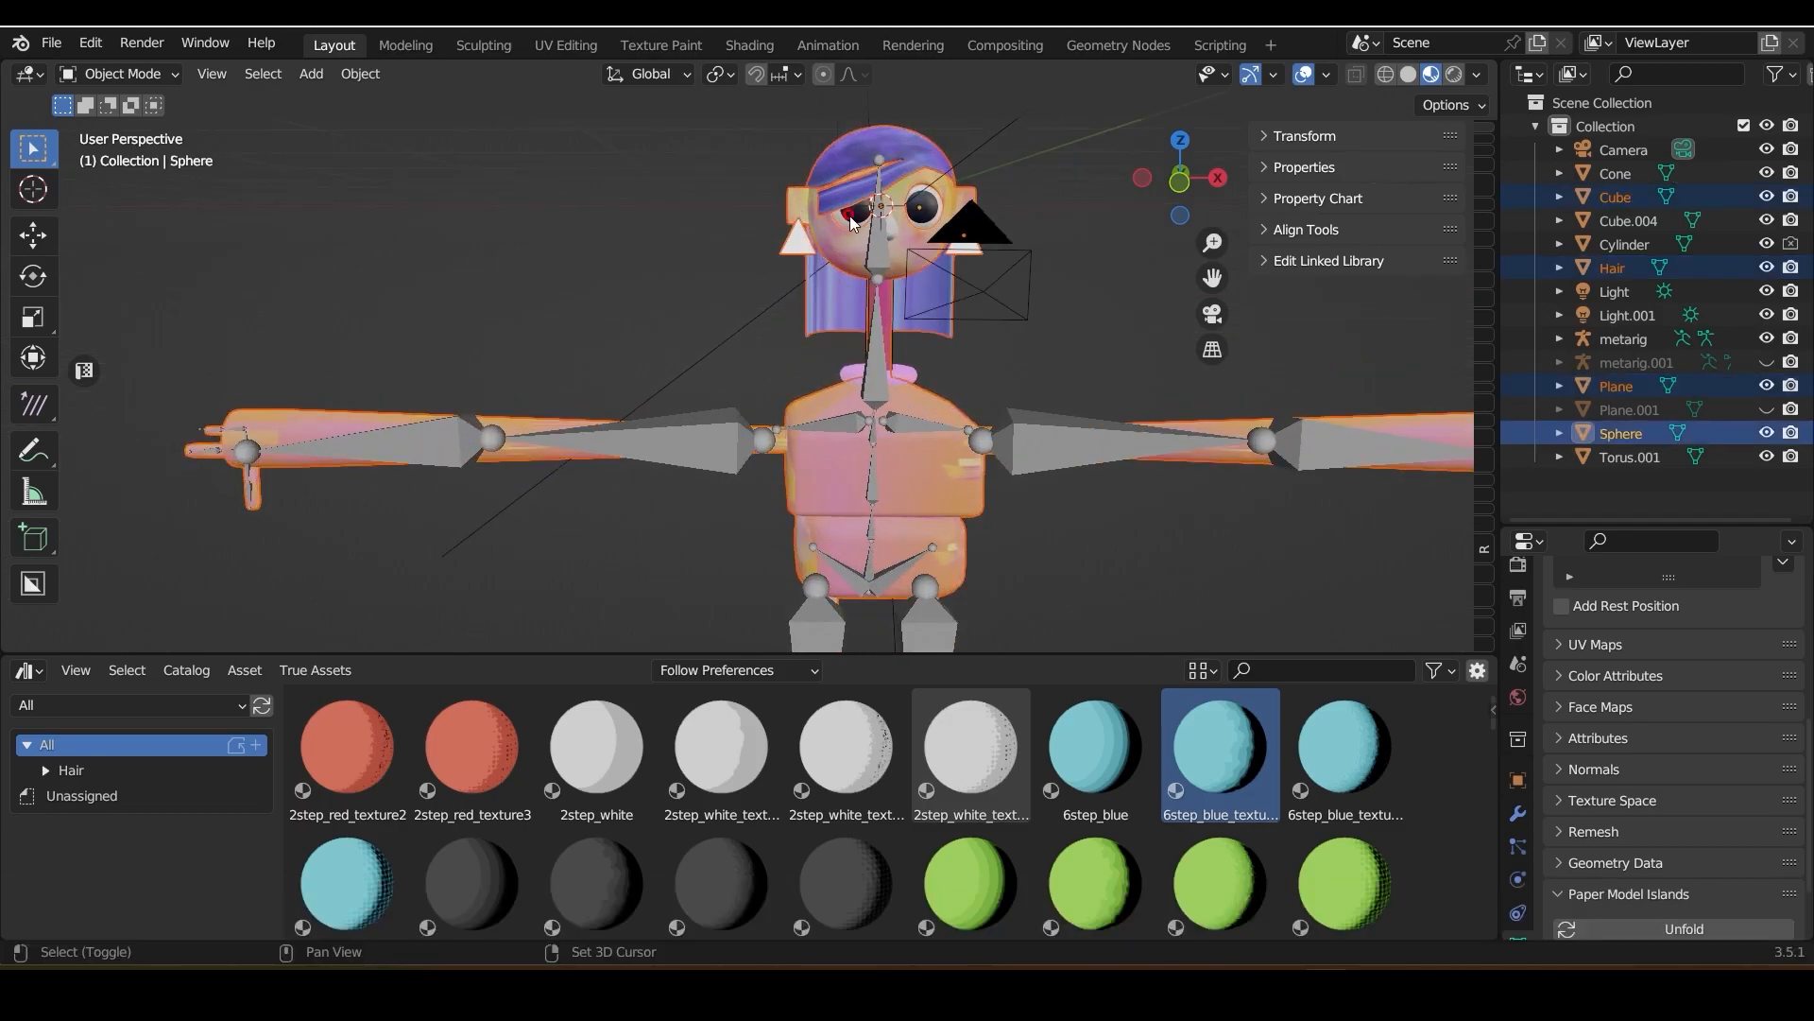
mouse_move(1180, 180)
mouse_down()
mouse_move(1004, 180)
mouse_move(1151, 178)
mouse_up()
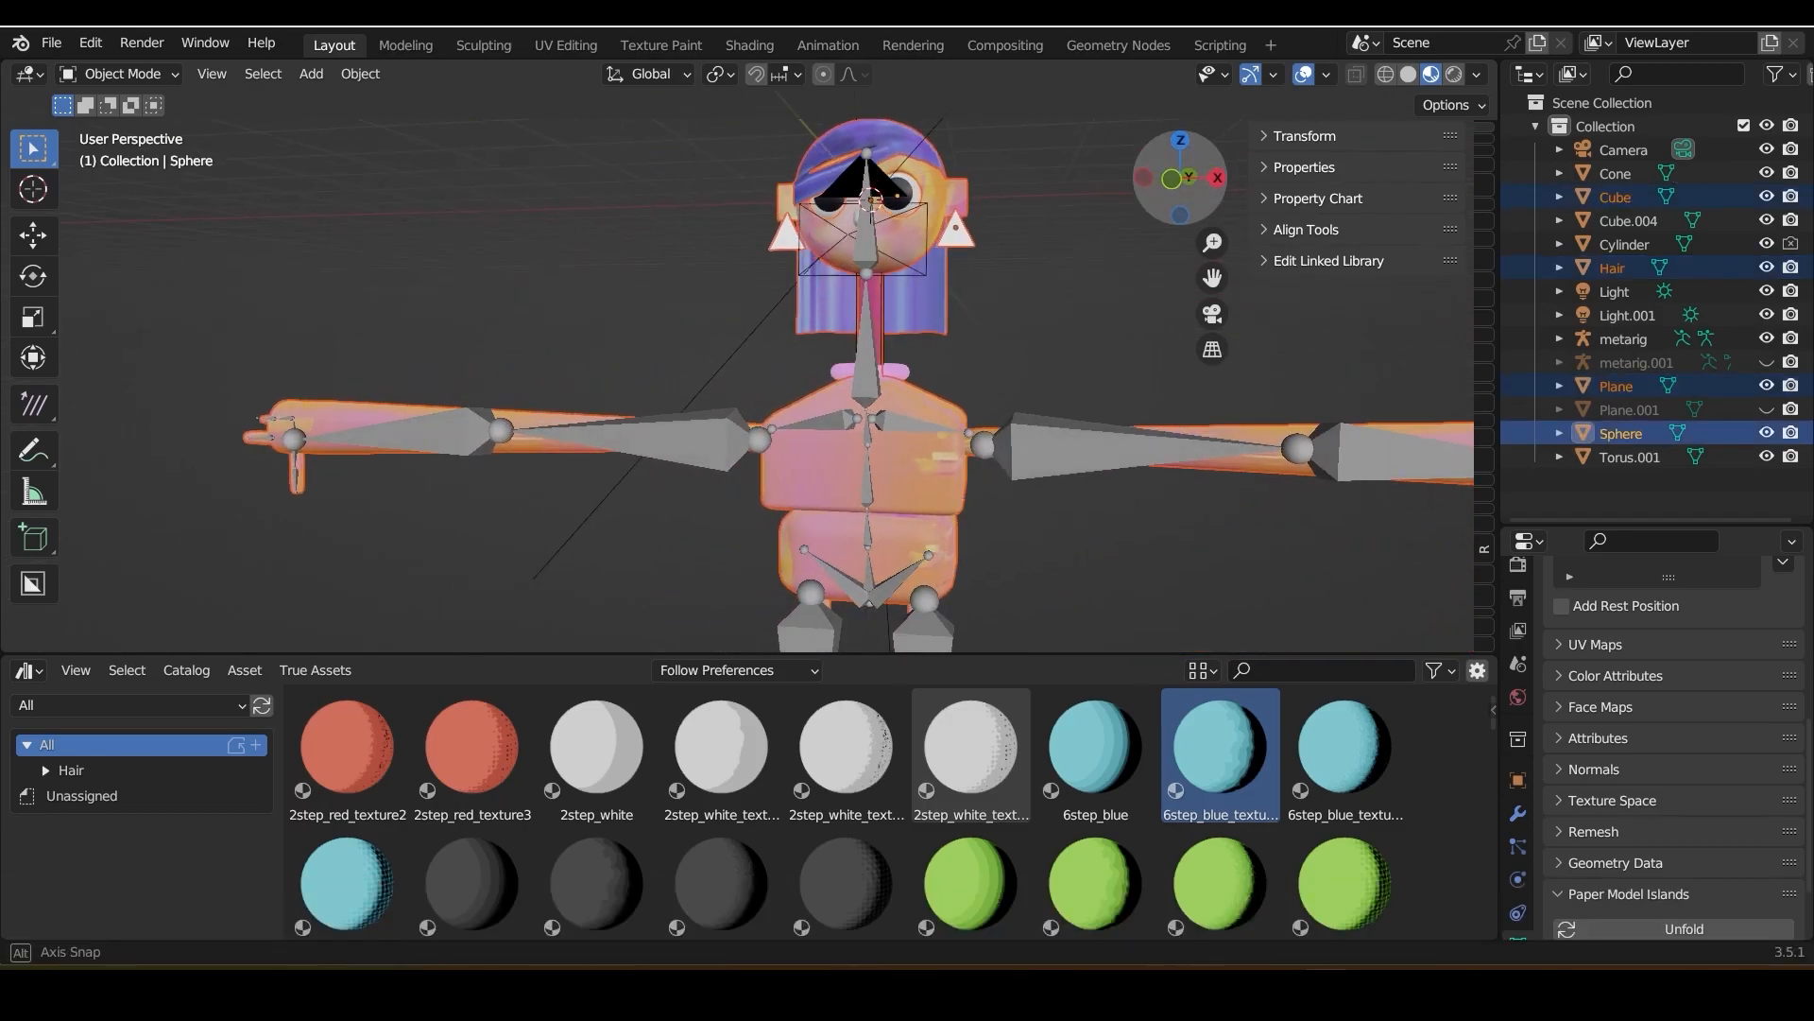
drag(1212, 278, 1208, 115)
shift+click(871, 189)
Add the shoes, Cube.004, to the selection and undo the stray selection change
drag(1210, 282, 1210, 95)
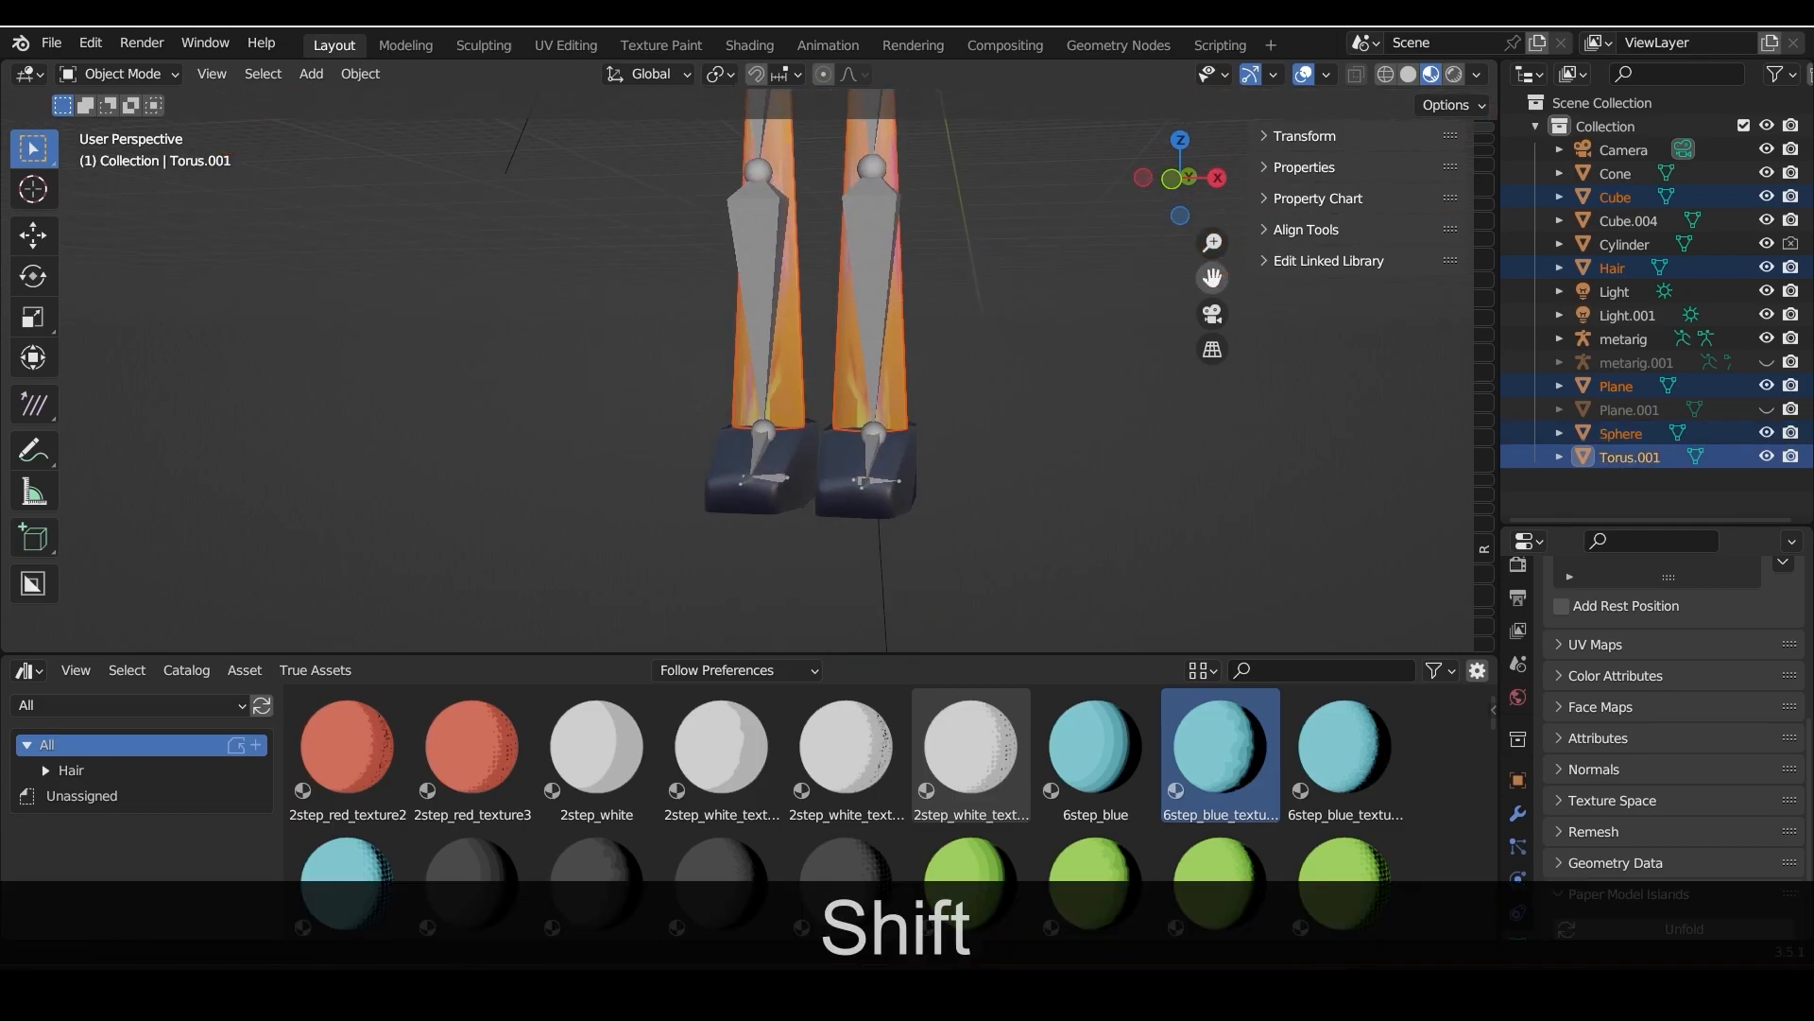
key(ctrl+z)
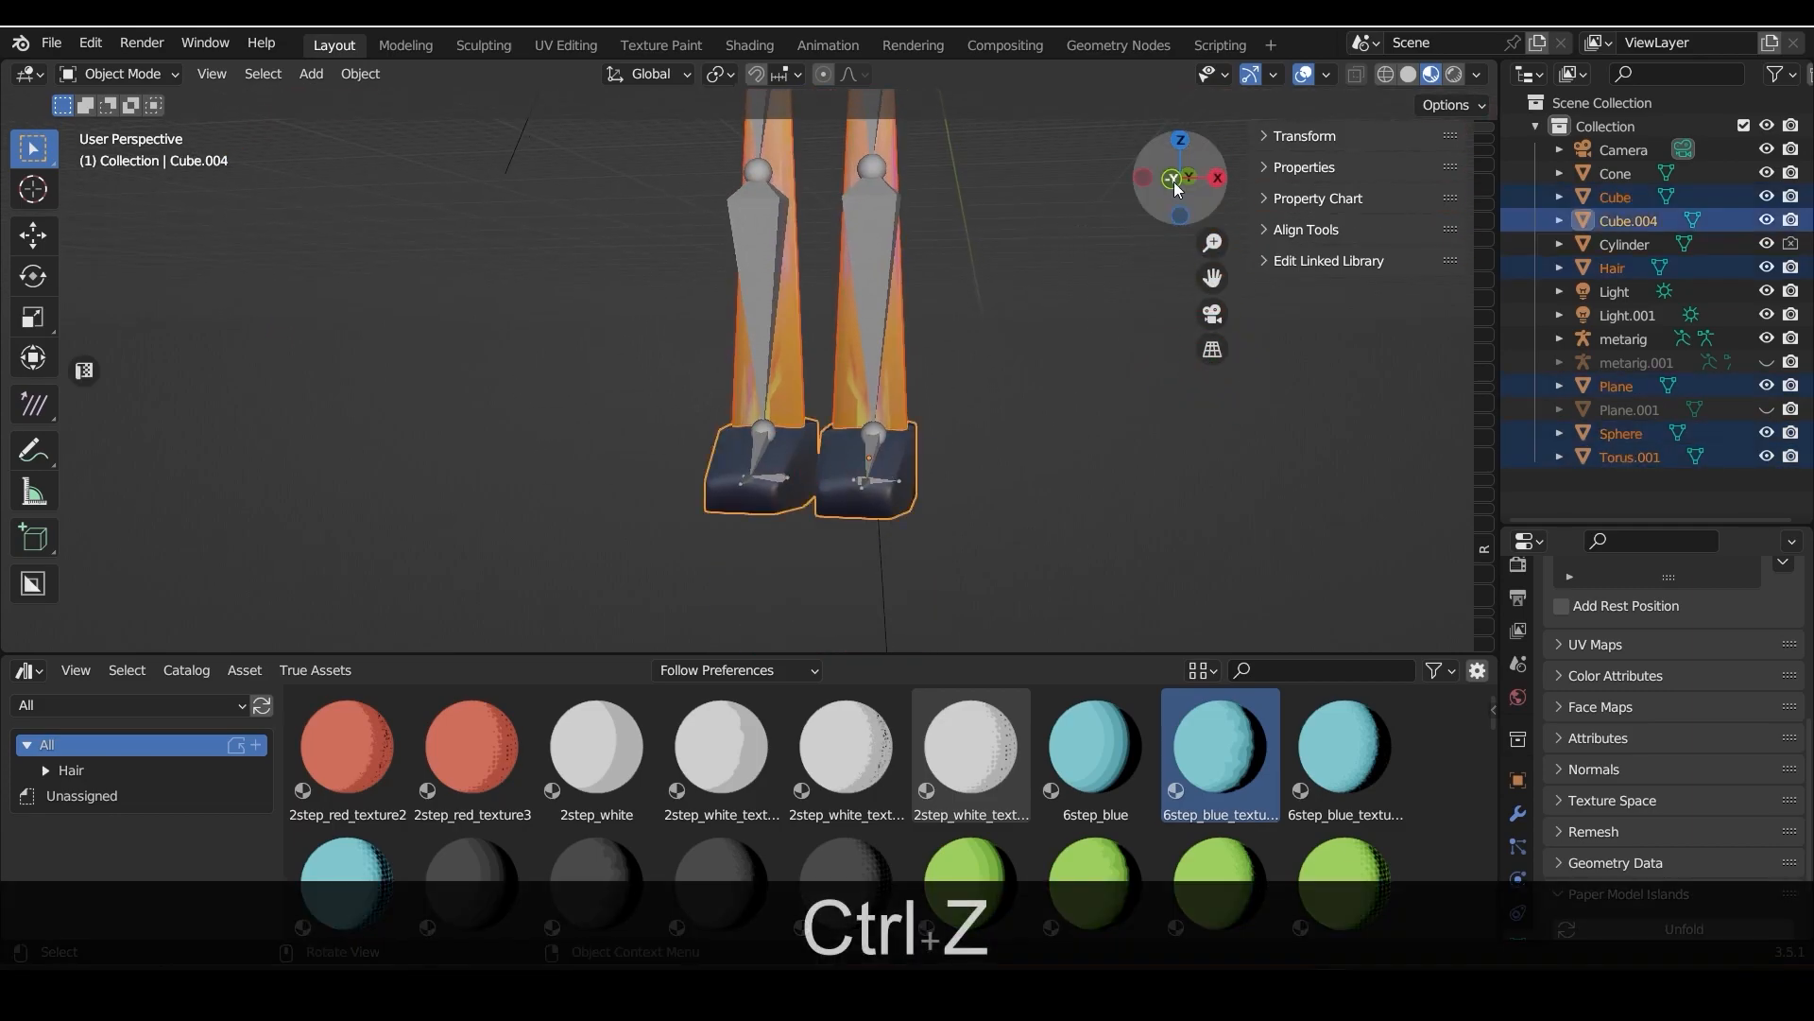
drag(1179, 178, 1105, 274)
scroll(1162, 265, down, 6)
drag(1180, 170, 1229, 142)
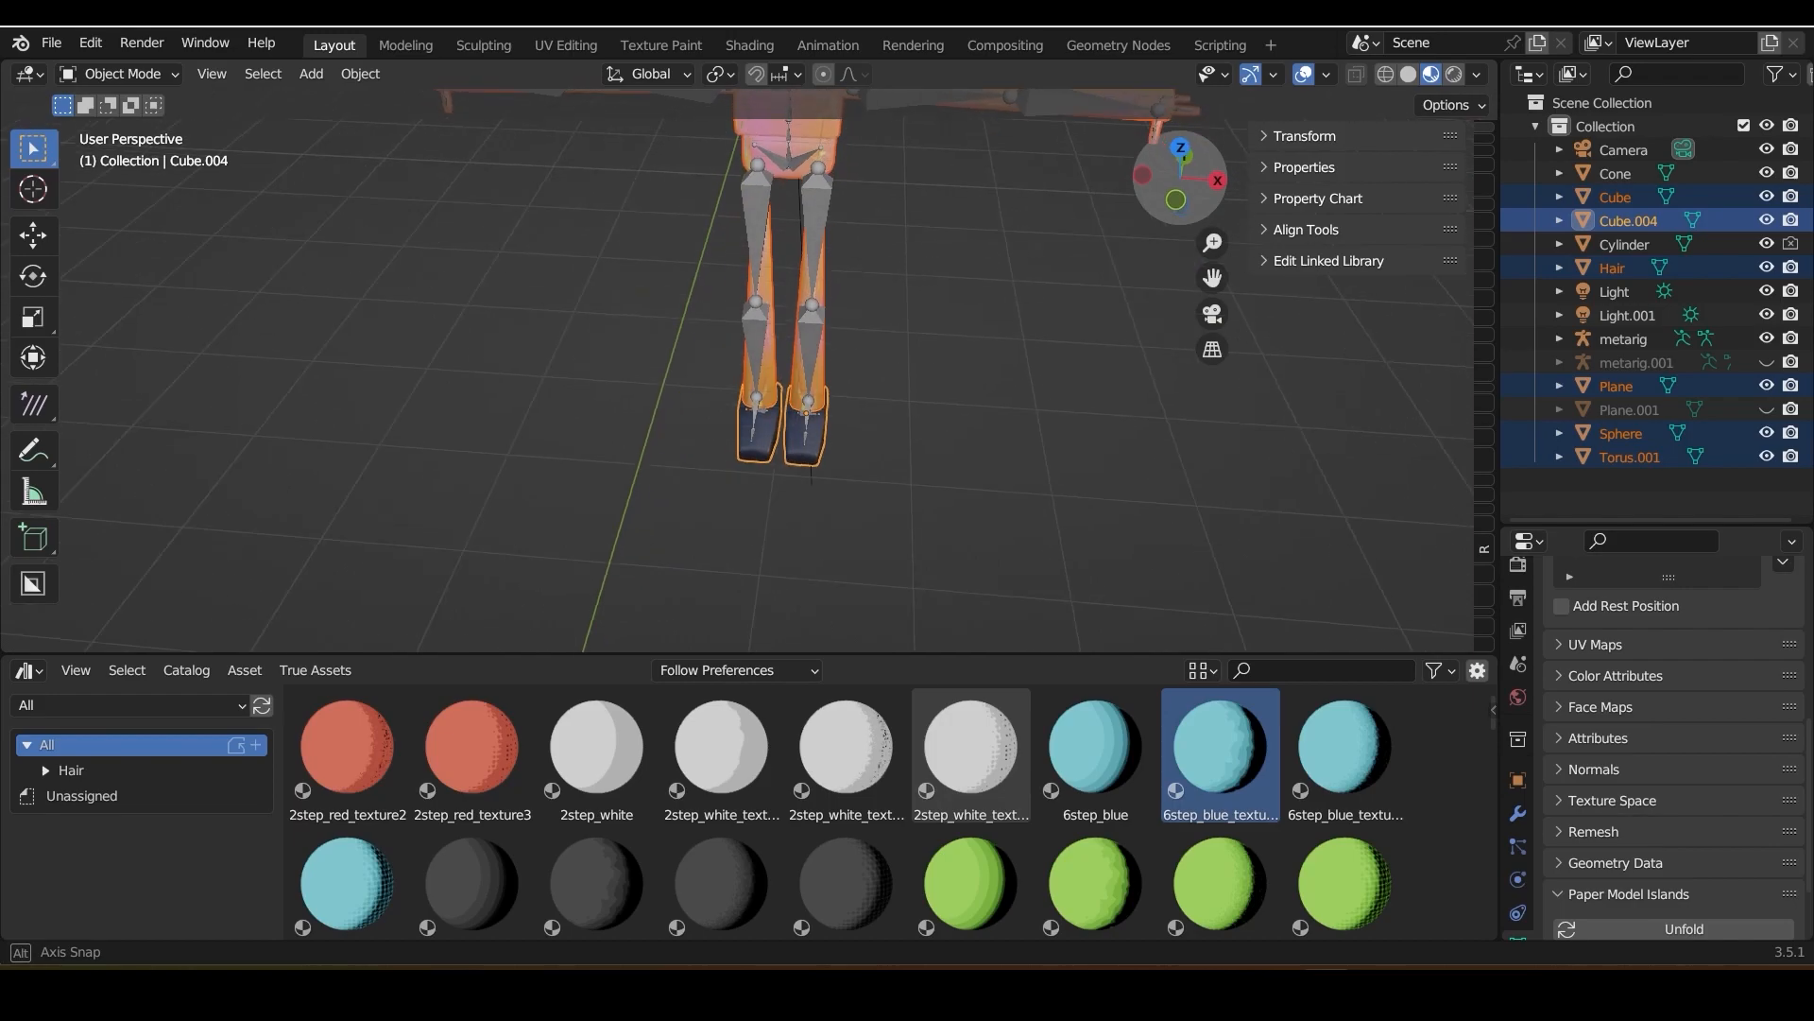
Add the metarig to the selected character meshes and parent the meshes to it with automatic weights
drag(1213, 277, 1314, 510)
shift+click(667, 346)
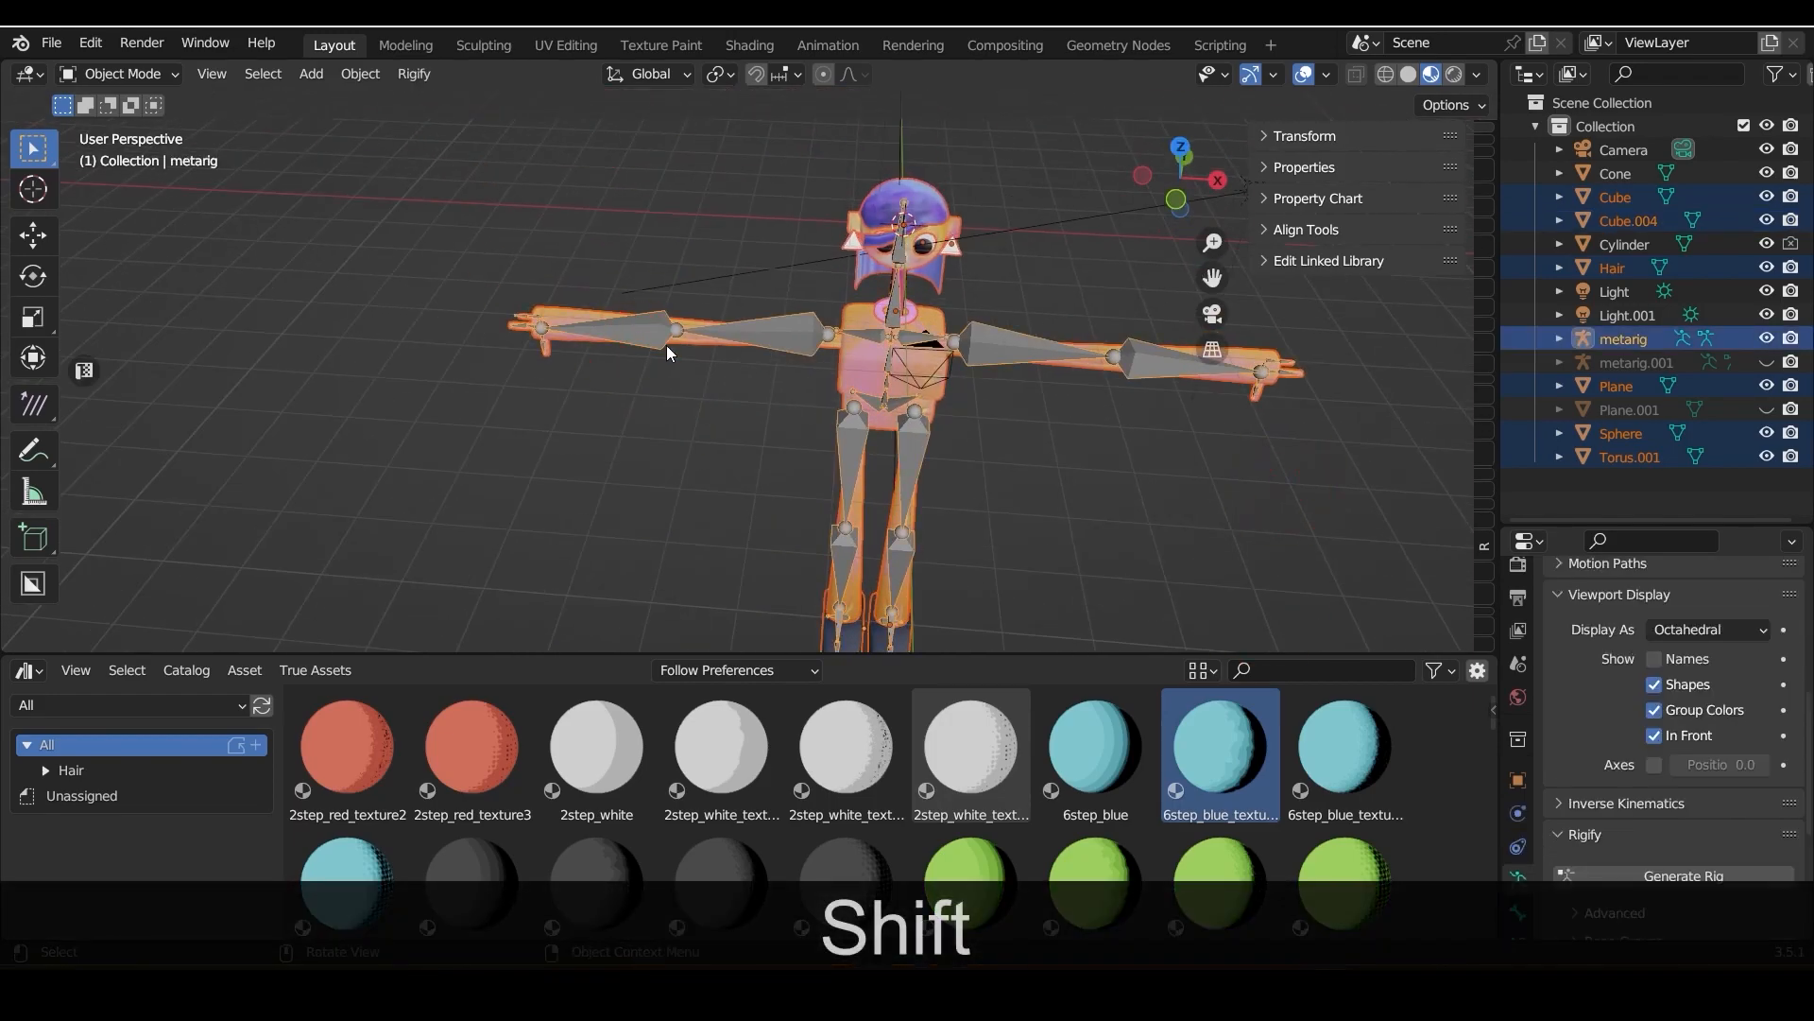
key(ctrl+p)
click(567, 511)
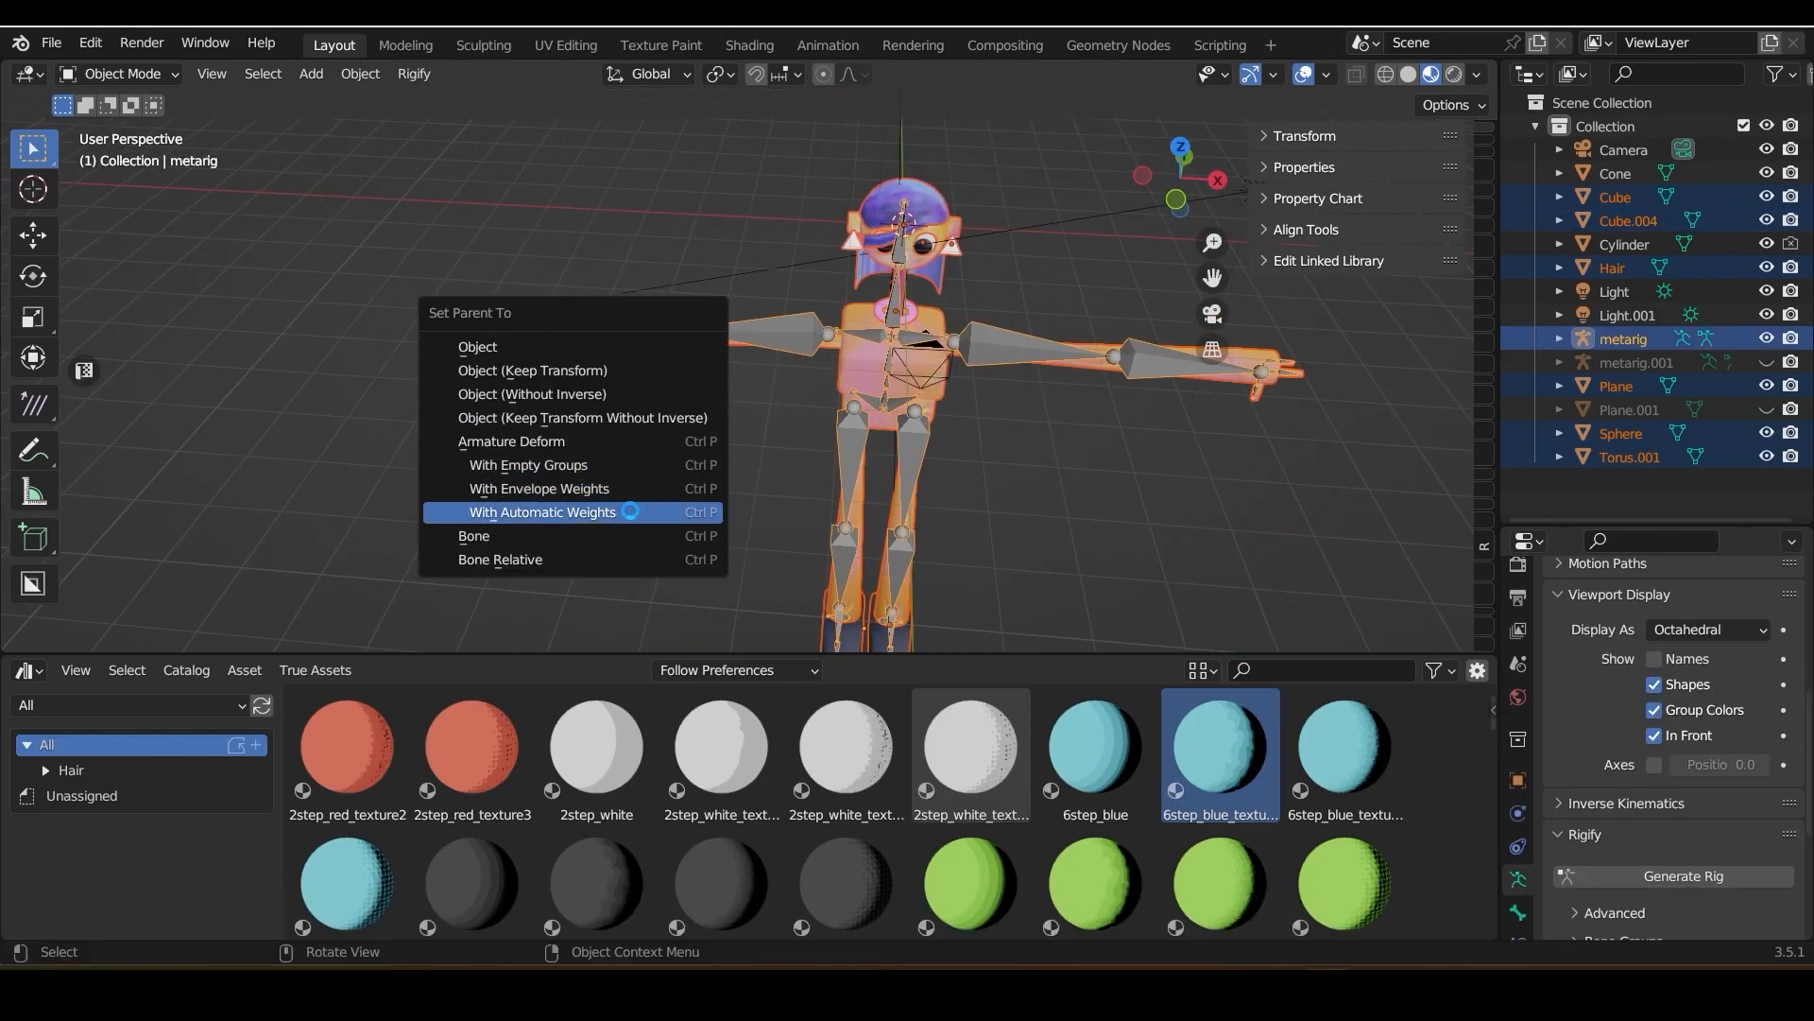
drag(1189, 162, 1096, 151)
click(1020, 269)
click(866, 351)
key(g)
right_click(885, 343)
Switch the metarig to pose mode
click(94, 74)
click(123, 149)
click(1305, 73)
click(1307, 76)
drag(1192, 176, 1125, 179)
drag(1212, 278, 1424, 362)
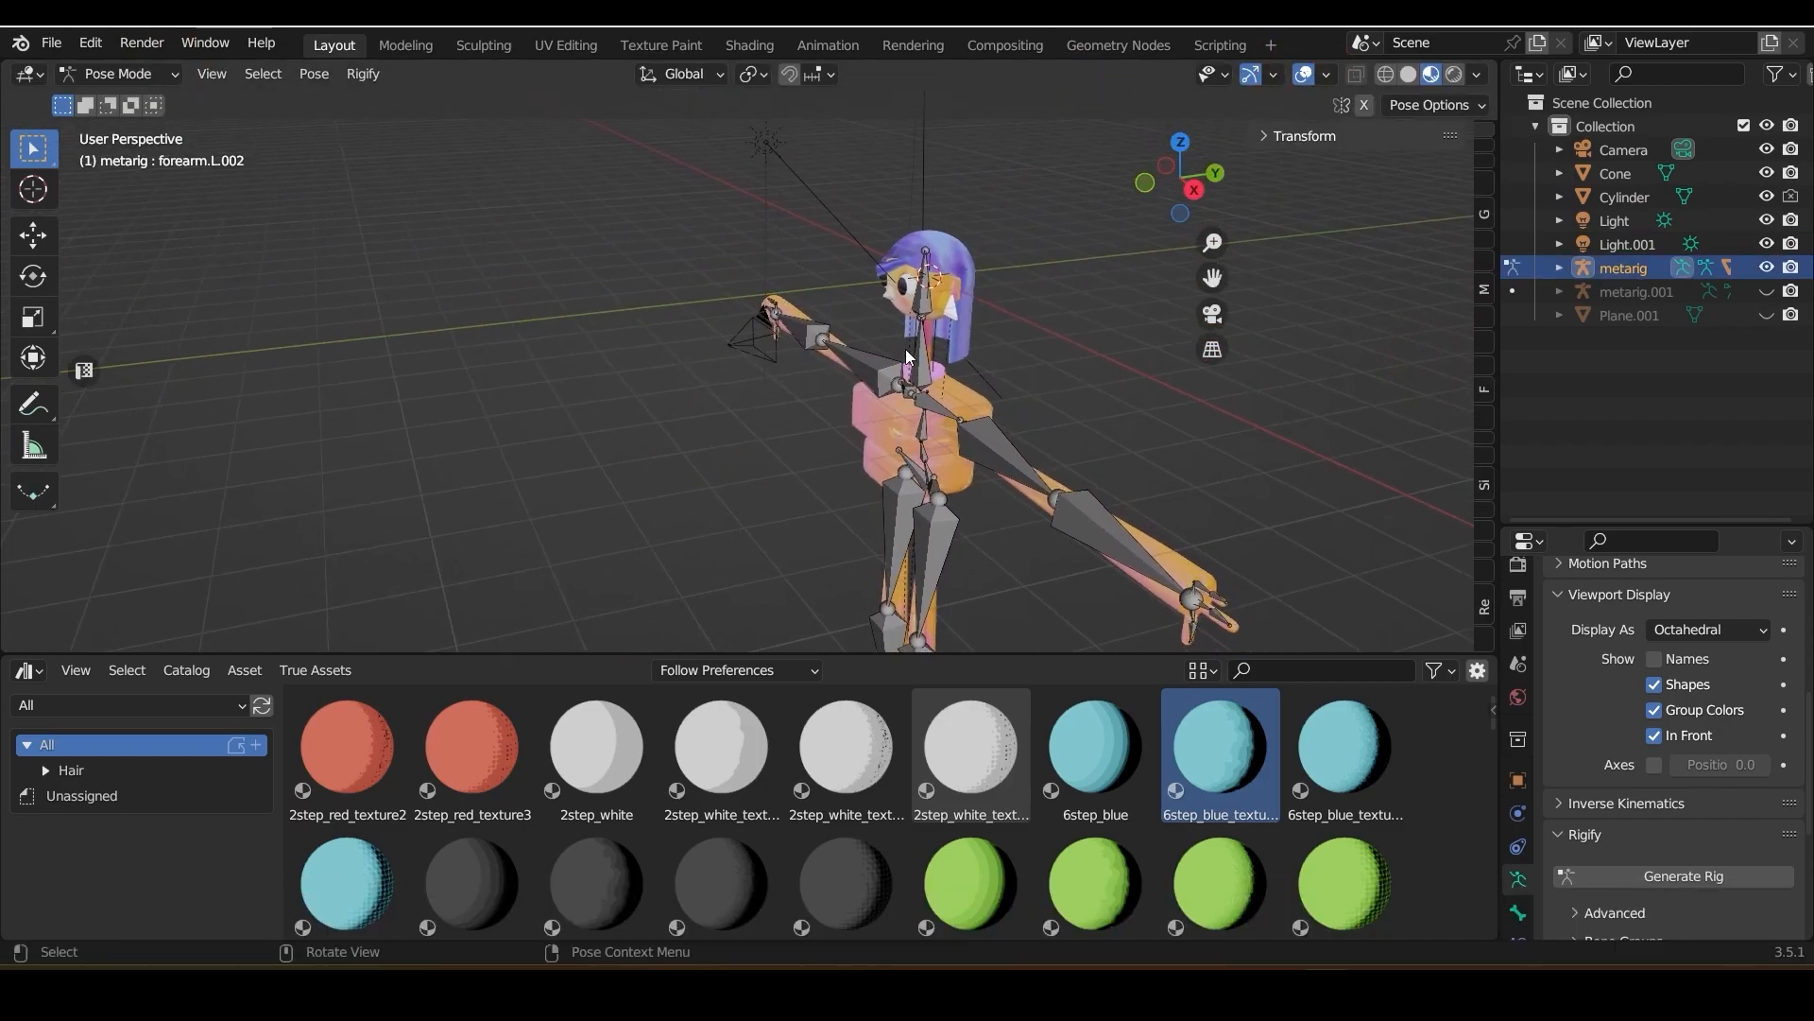
Rotate the right upper arm bone upward to test how the arm mesh follows the rig
key(r)
right_click(1071, 210)
drag(1178, 170, 1267, 133)
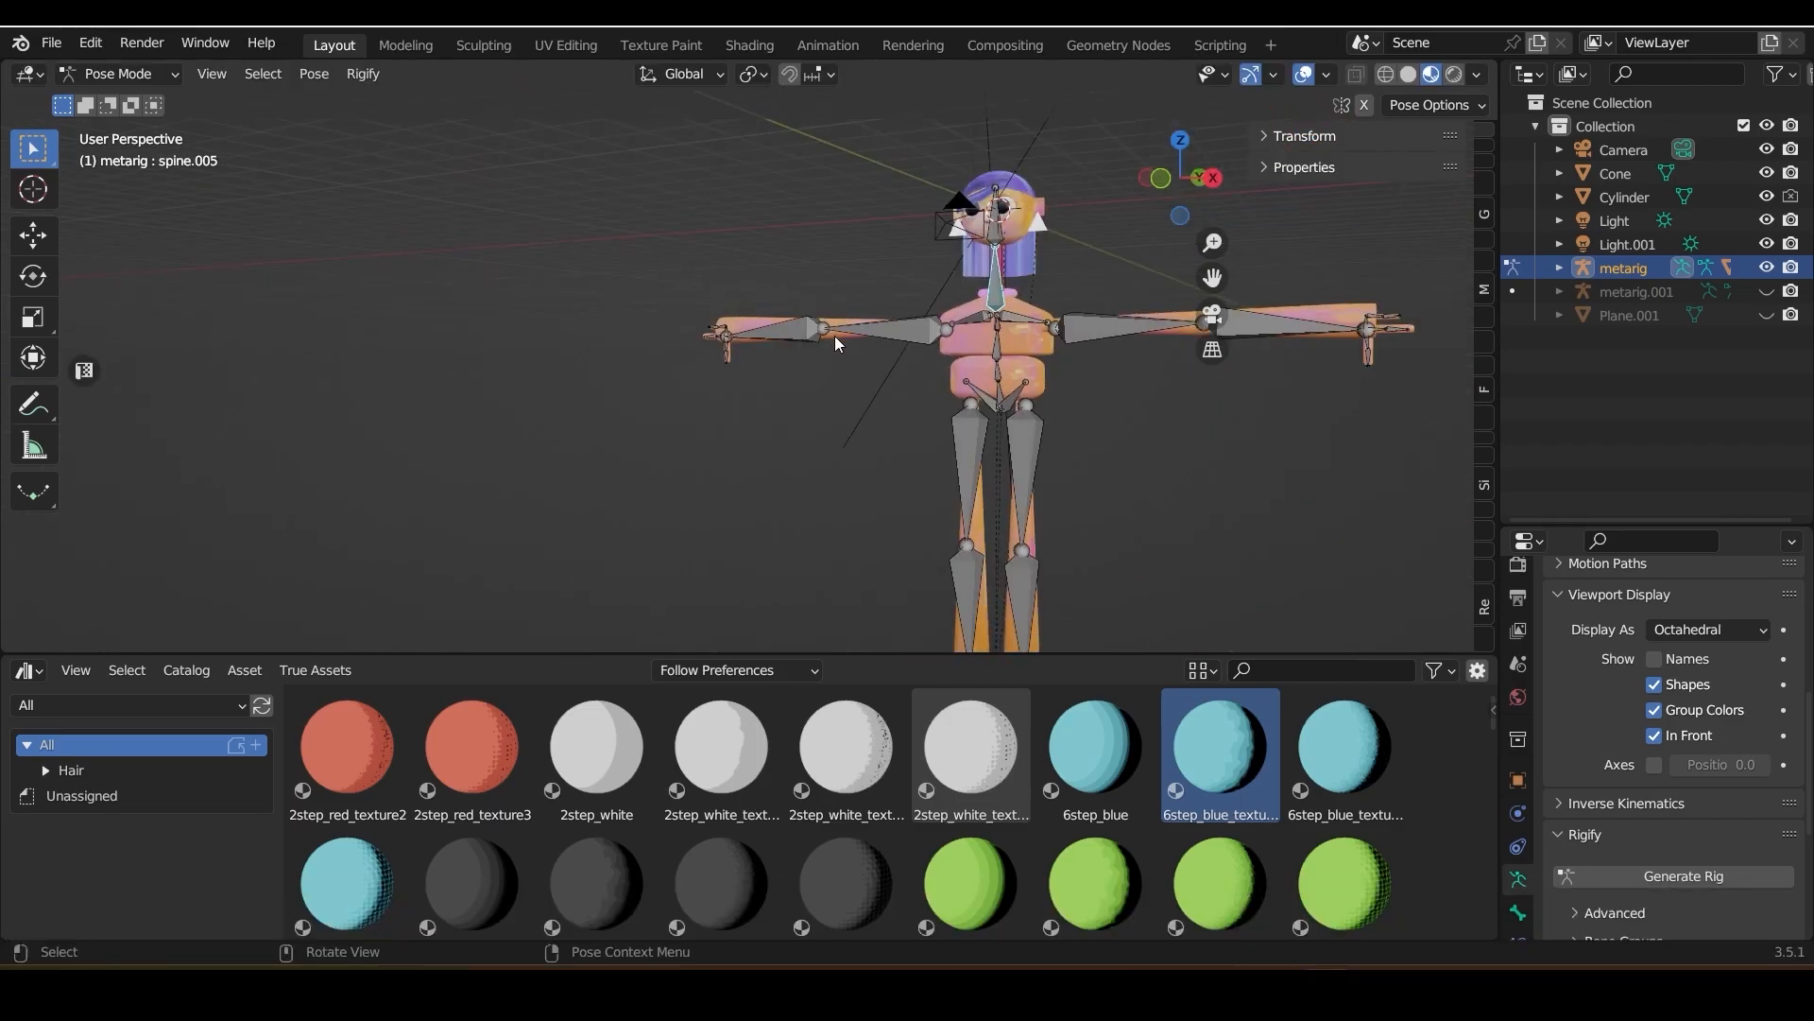
key(r)
click(794, 255)
click(786, 251)
key(r)
right_click(934, 283)
Try bending the right forearm bone upward at the elbow to check the mesh deformation, and undo the forearm rotation
drag(1180, 176, 1266, 278)
key(r)
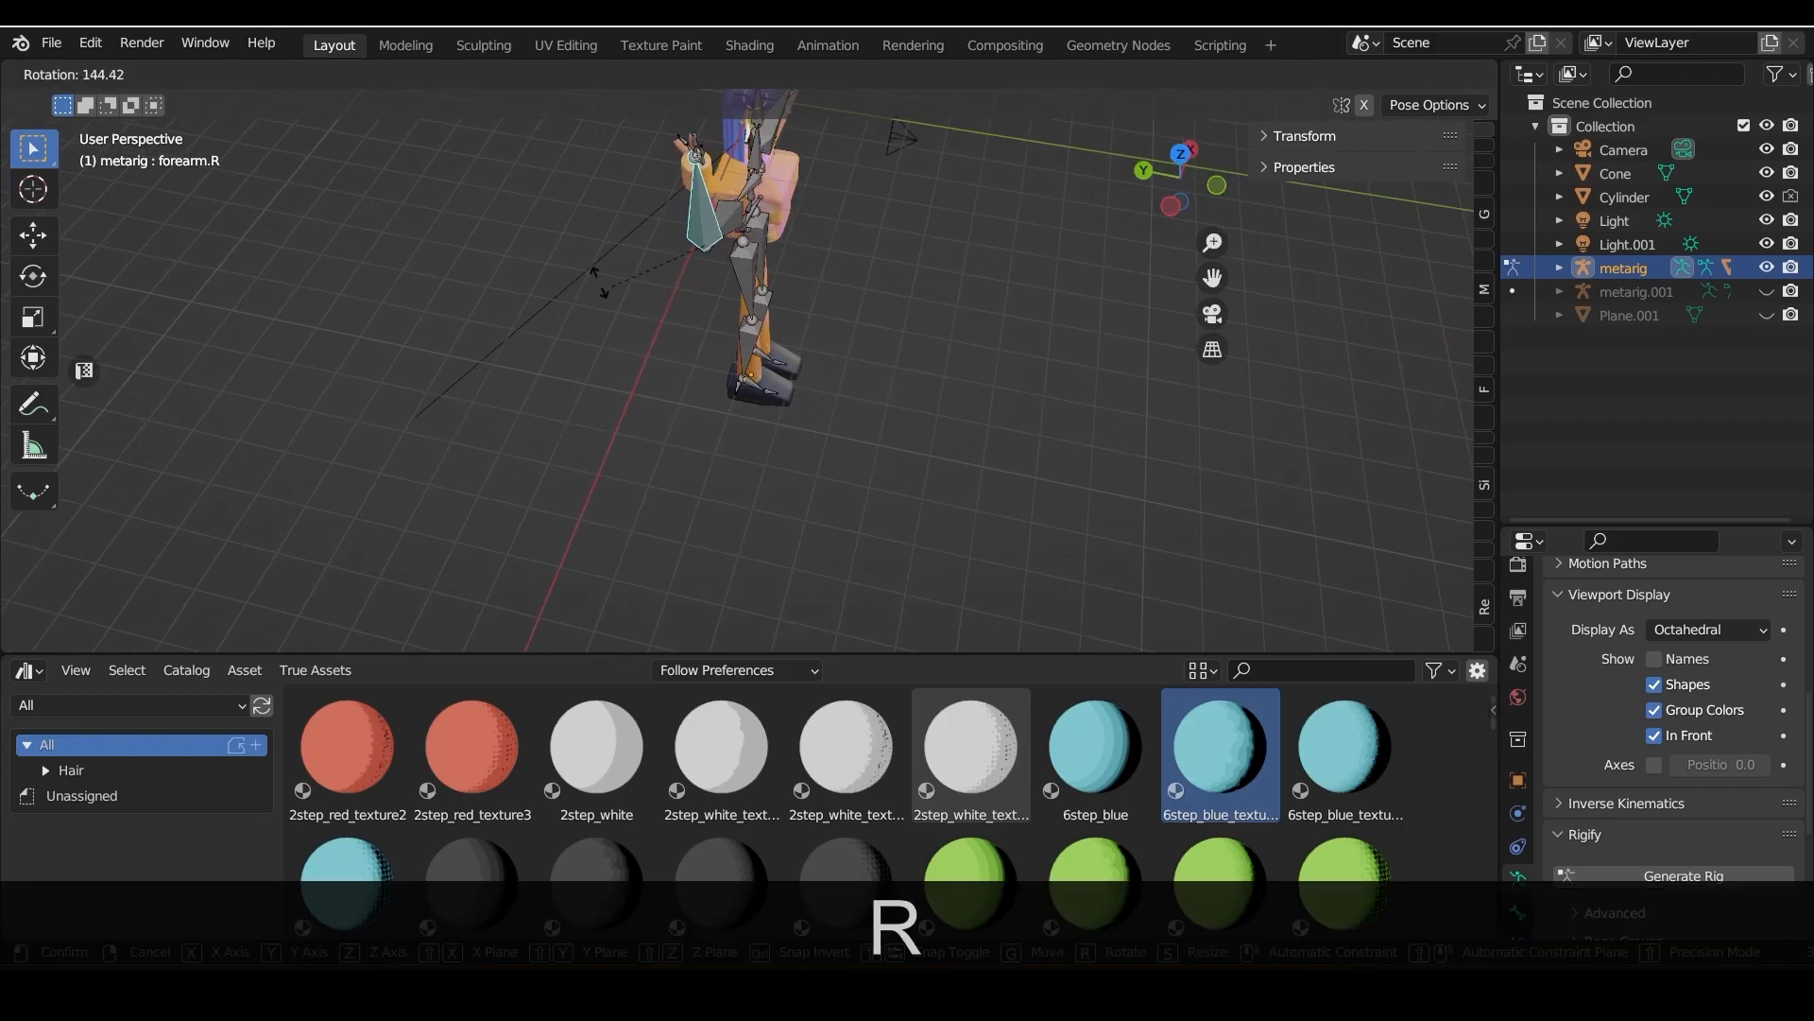
click(648, 217)
drag(1180, 177, 983, 123)
drag(1213, 278, 1209, 472)
drag(1180, 177, 1180, 118)
scroll(976, 537, up, 3)
drag(1207, 289, 940, 135)
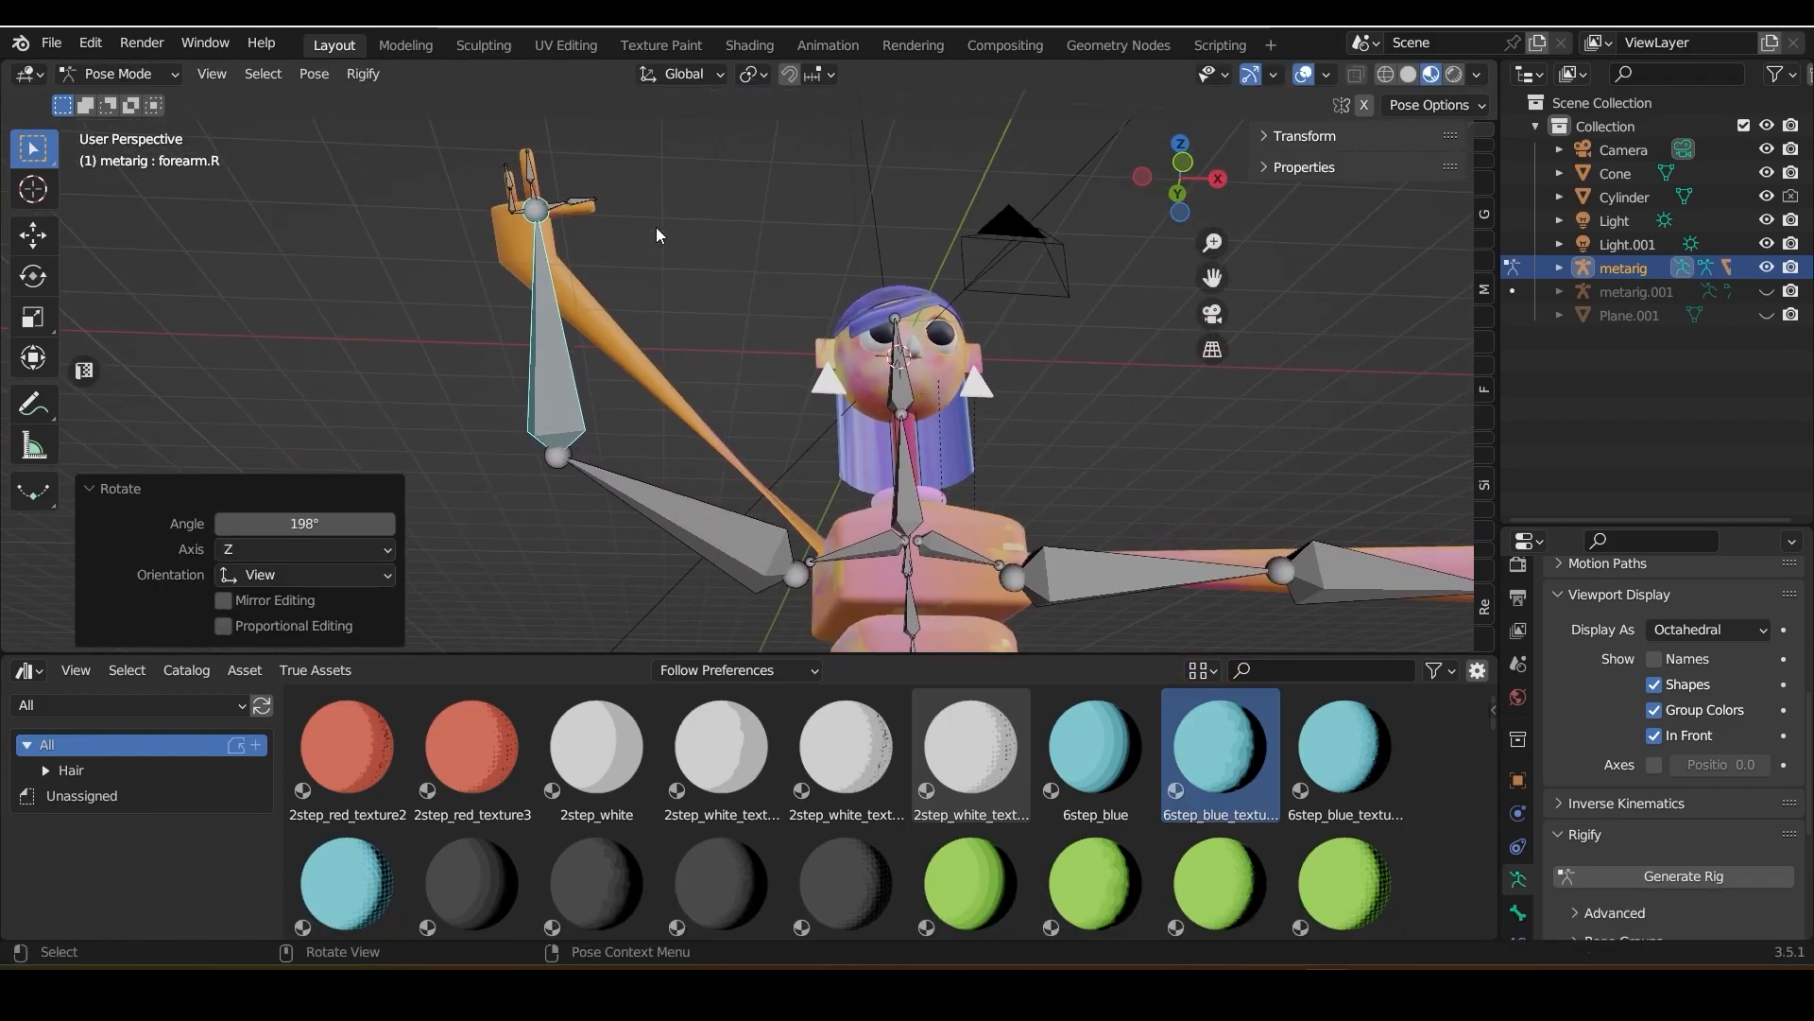
key(r)
key(ctrl+z)
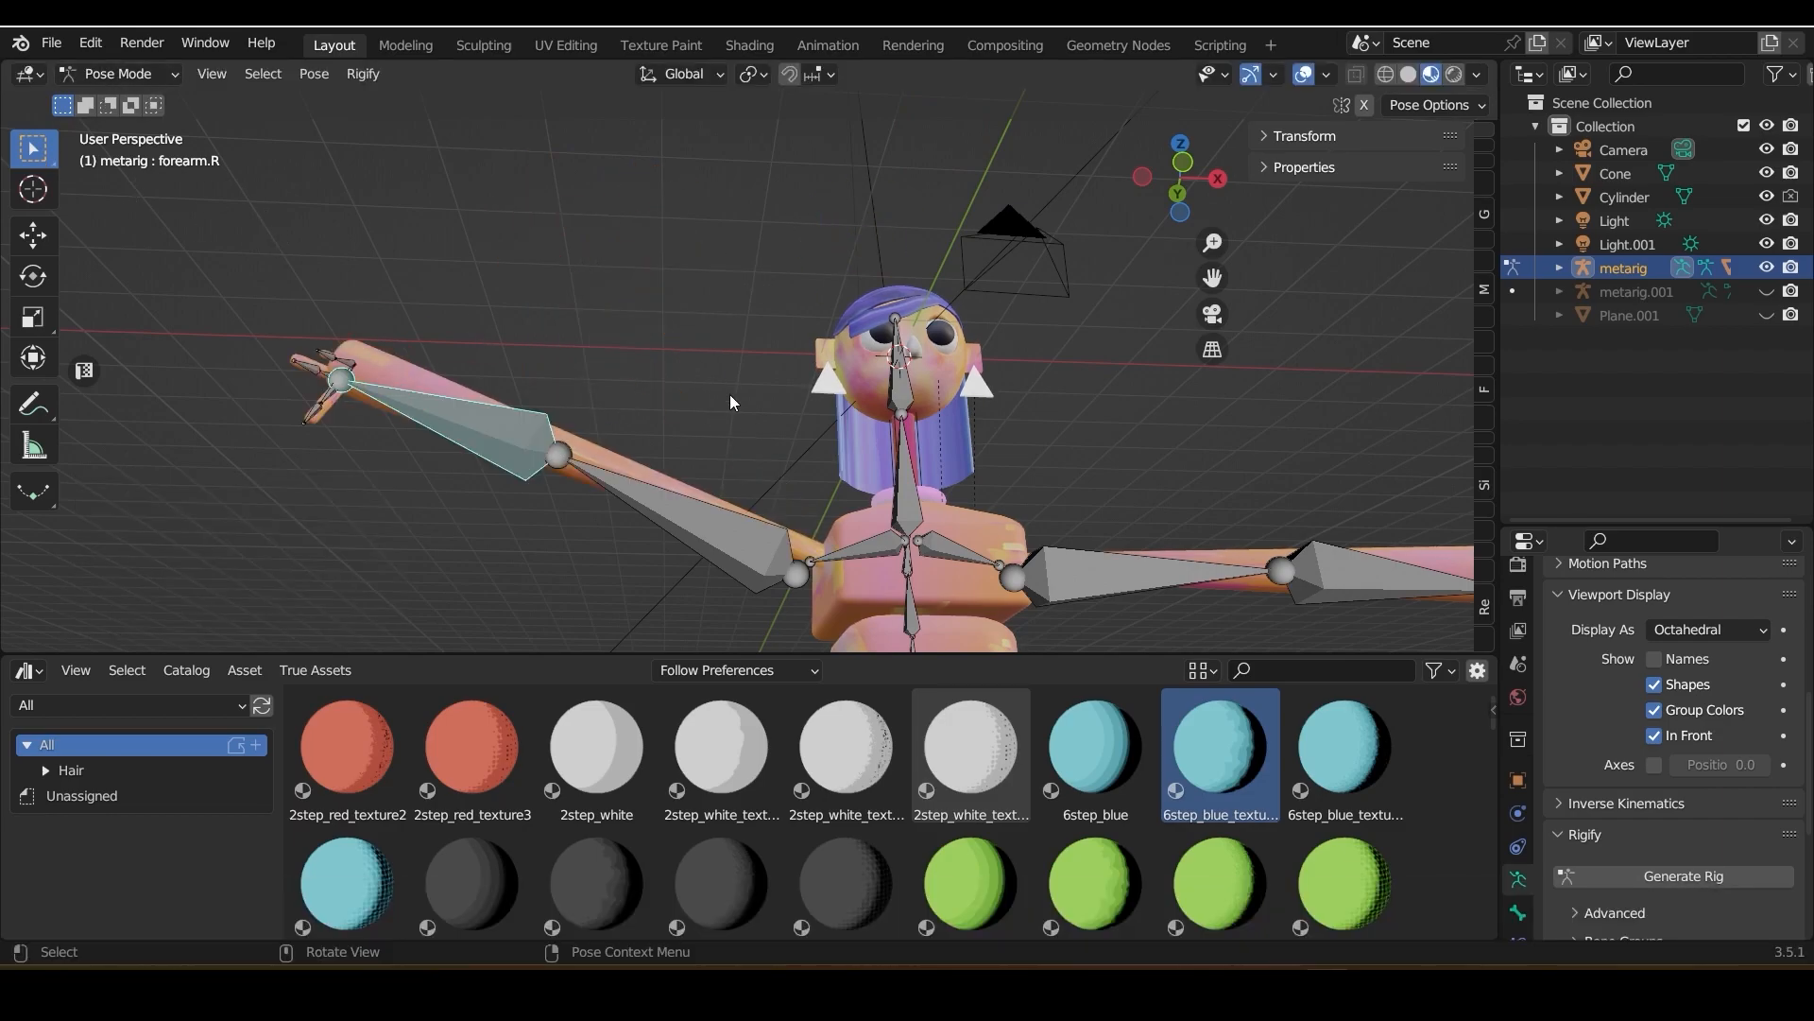
Leave pose mode, select the body mesh Cube, and open it in edit mode
click(117, 78)
click(123, 104)
click(438, 383)
click(117, 73)
click(146, 126)
drag(1213, 278, 443, 364)
Add centred loop cuts around the arms of the body mesh so they can bend
key(ctrl+r)
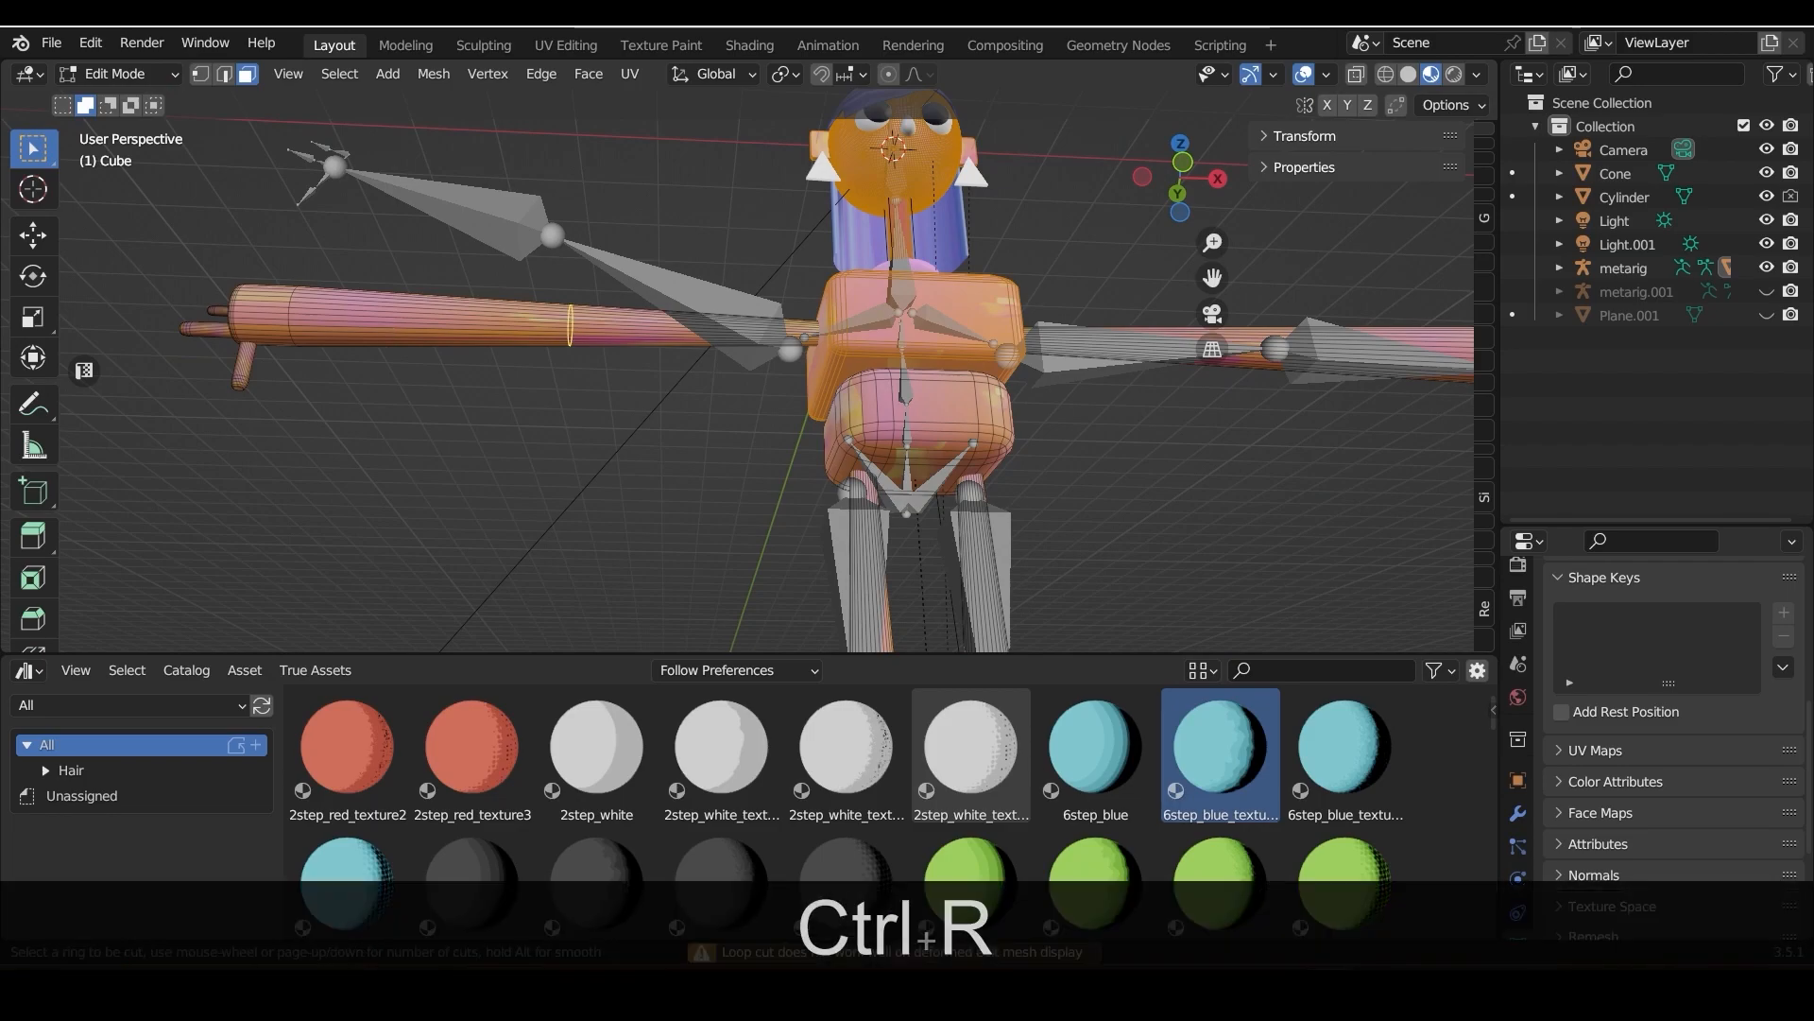
click(440, 340)
right_click(441, 340)
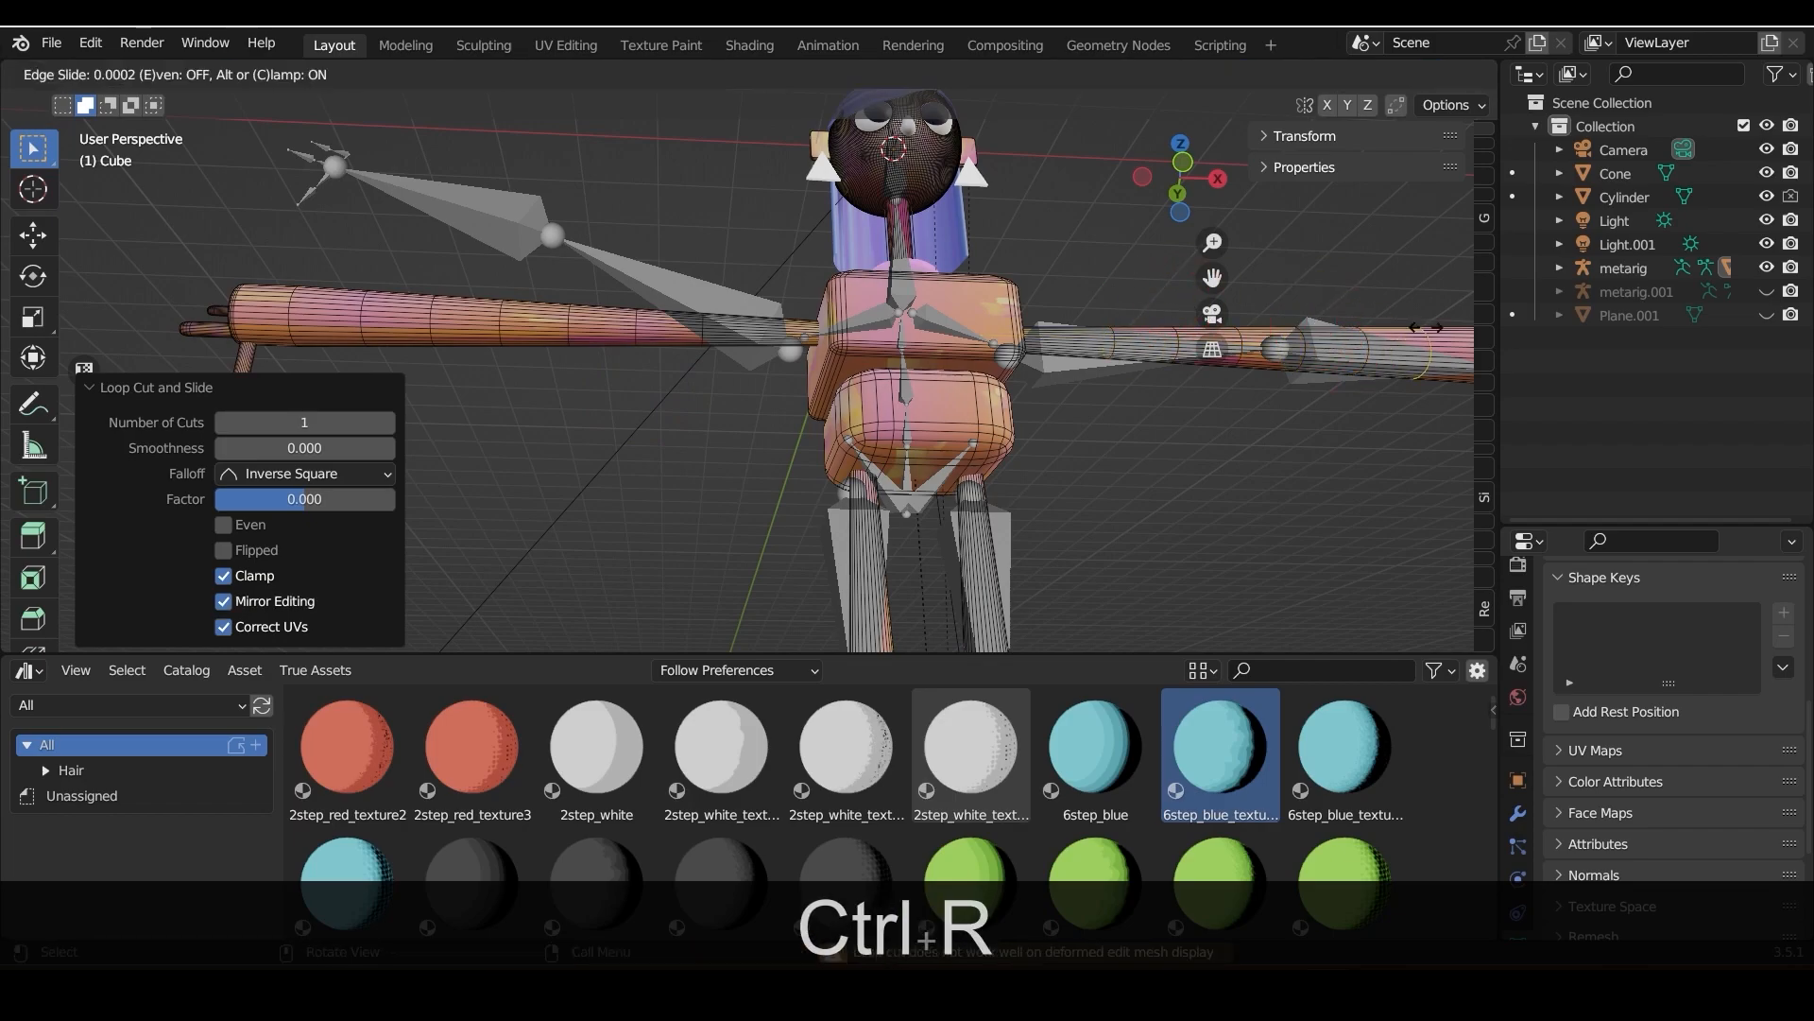
drag(1213, 276, 1034, 269)
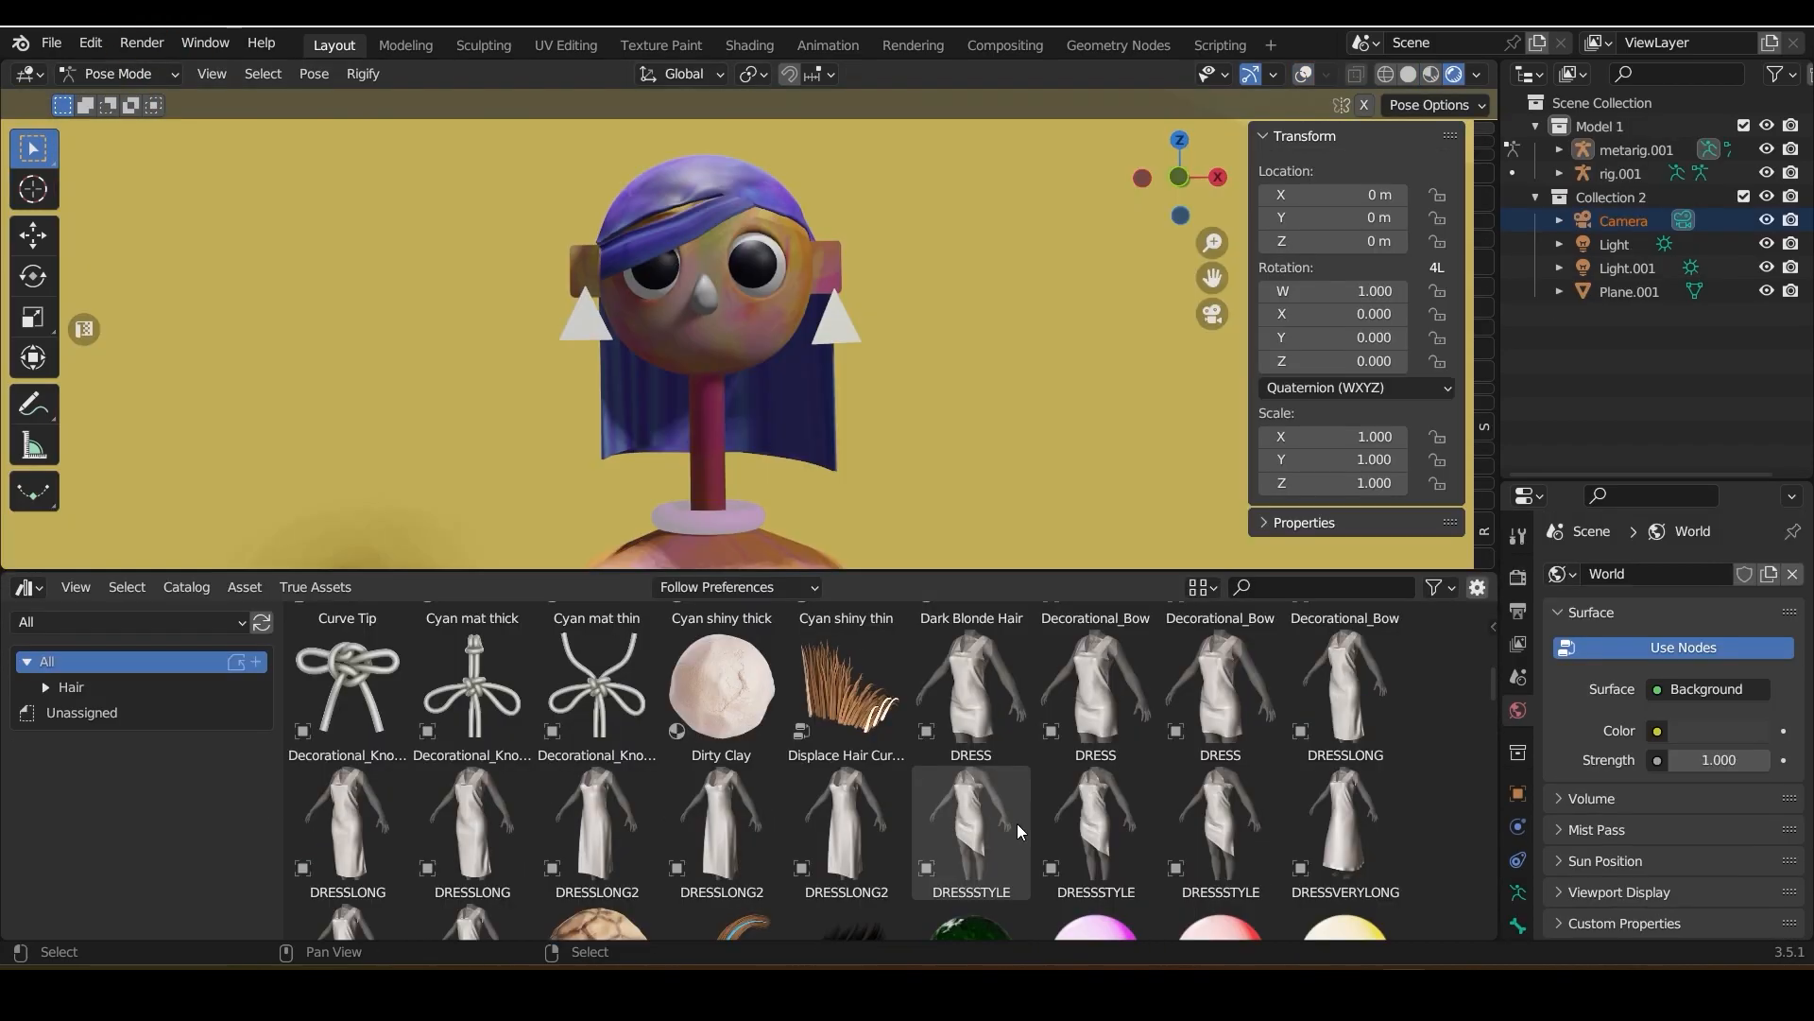
scroll(1017, 824, down, 10)
scroll(1267, 778, down, 4)
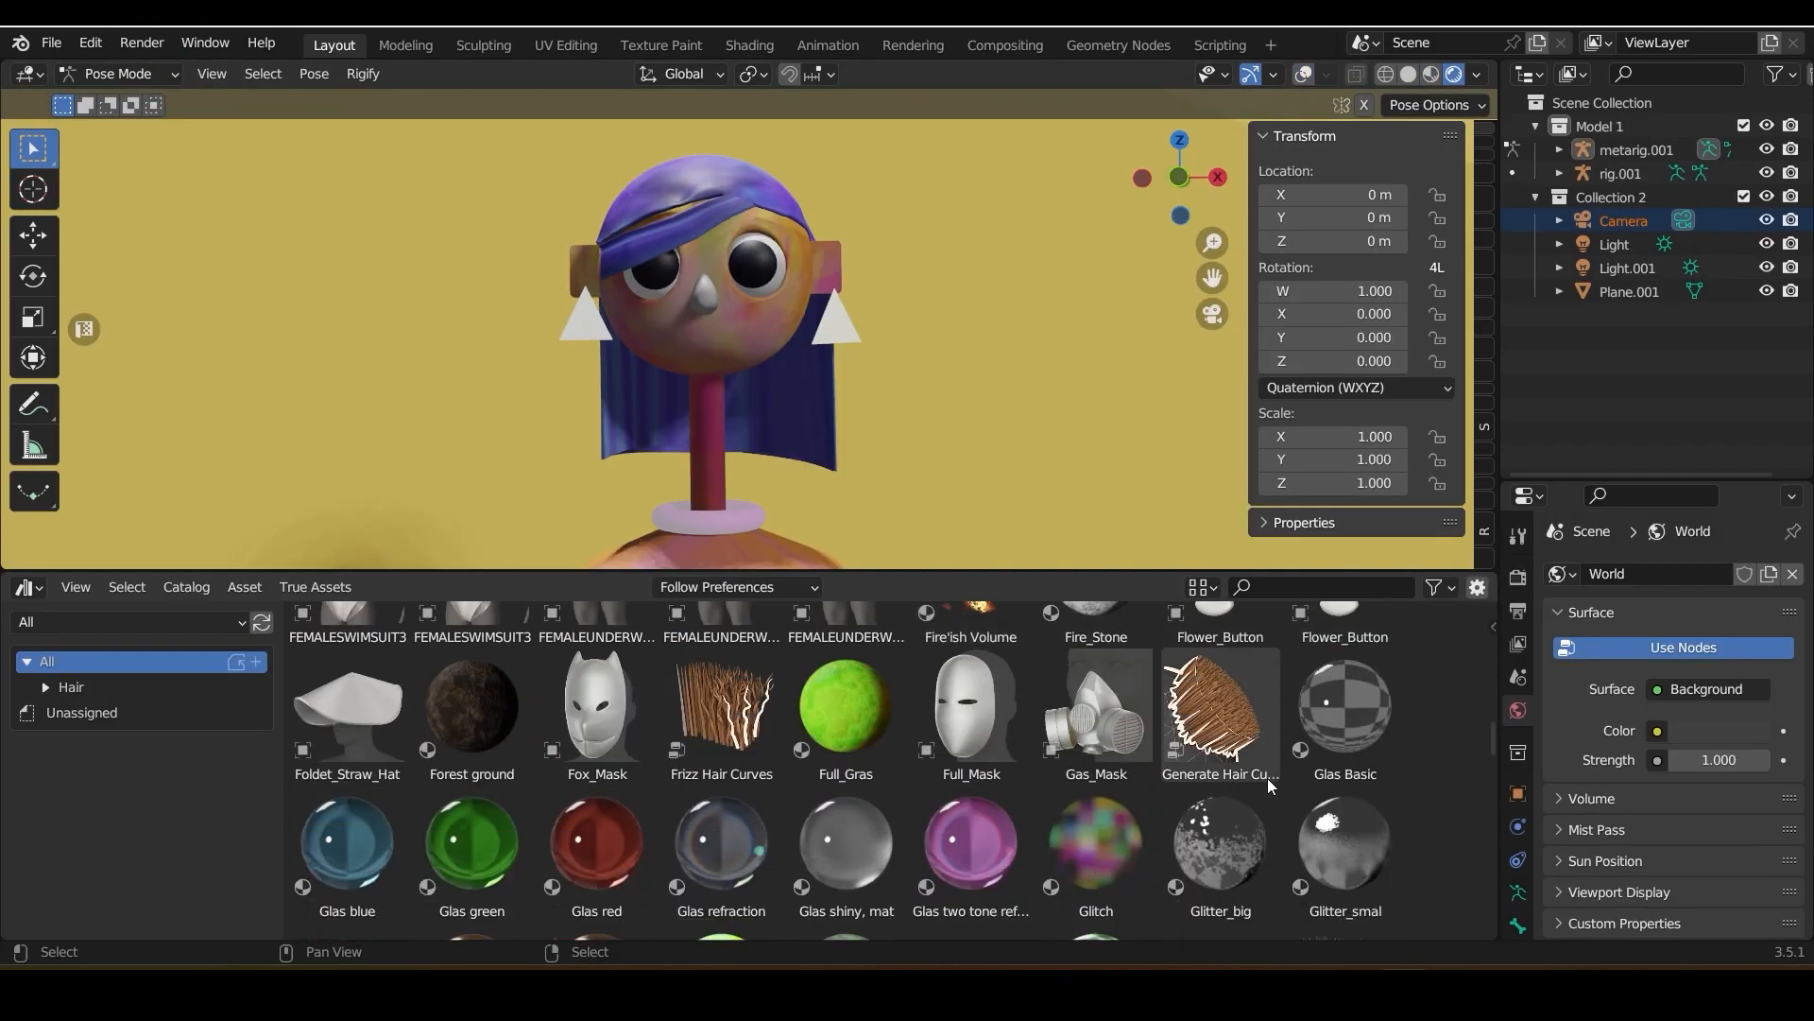
scroll(1264, 778, up, 6)
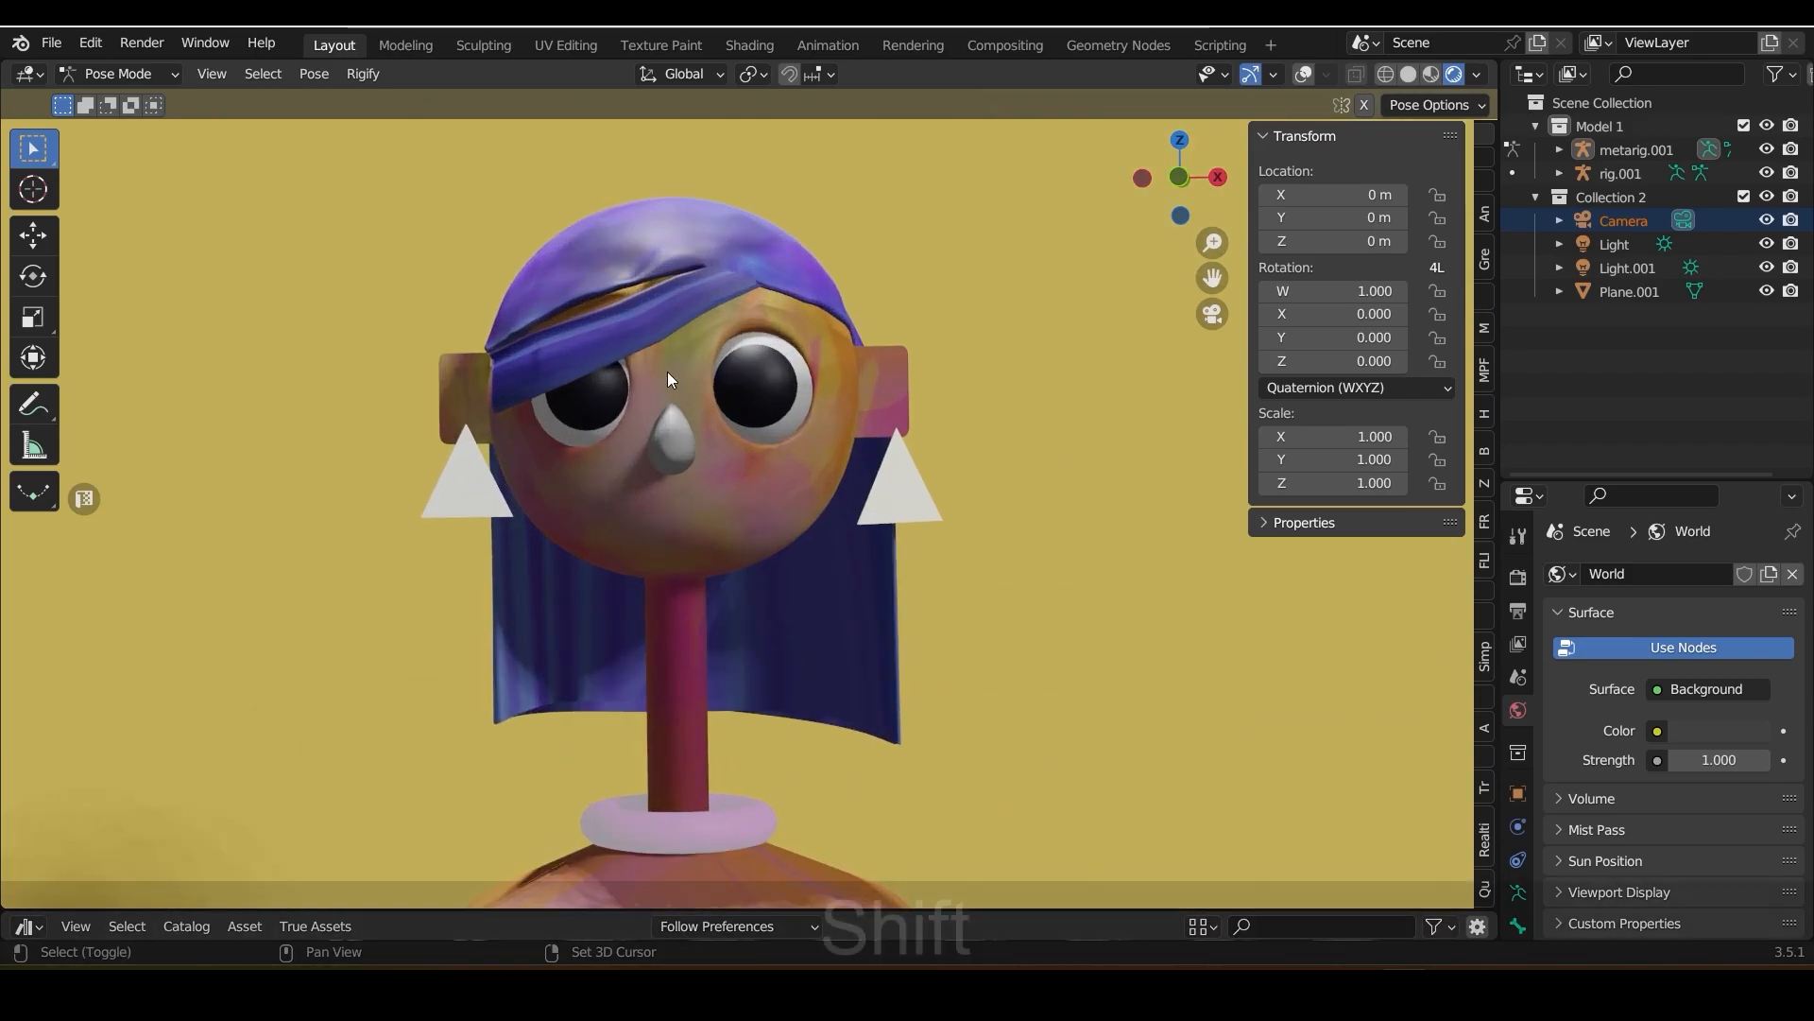
Add a torus in object mode and raise it about 0.54 m along Z
key(shift+a)
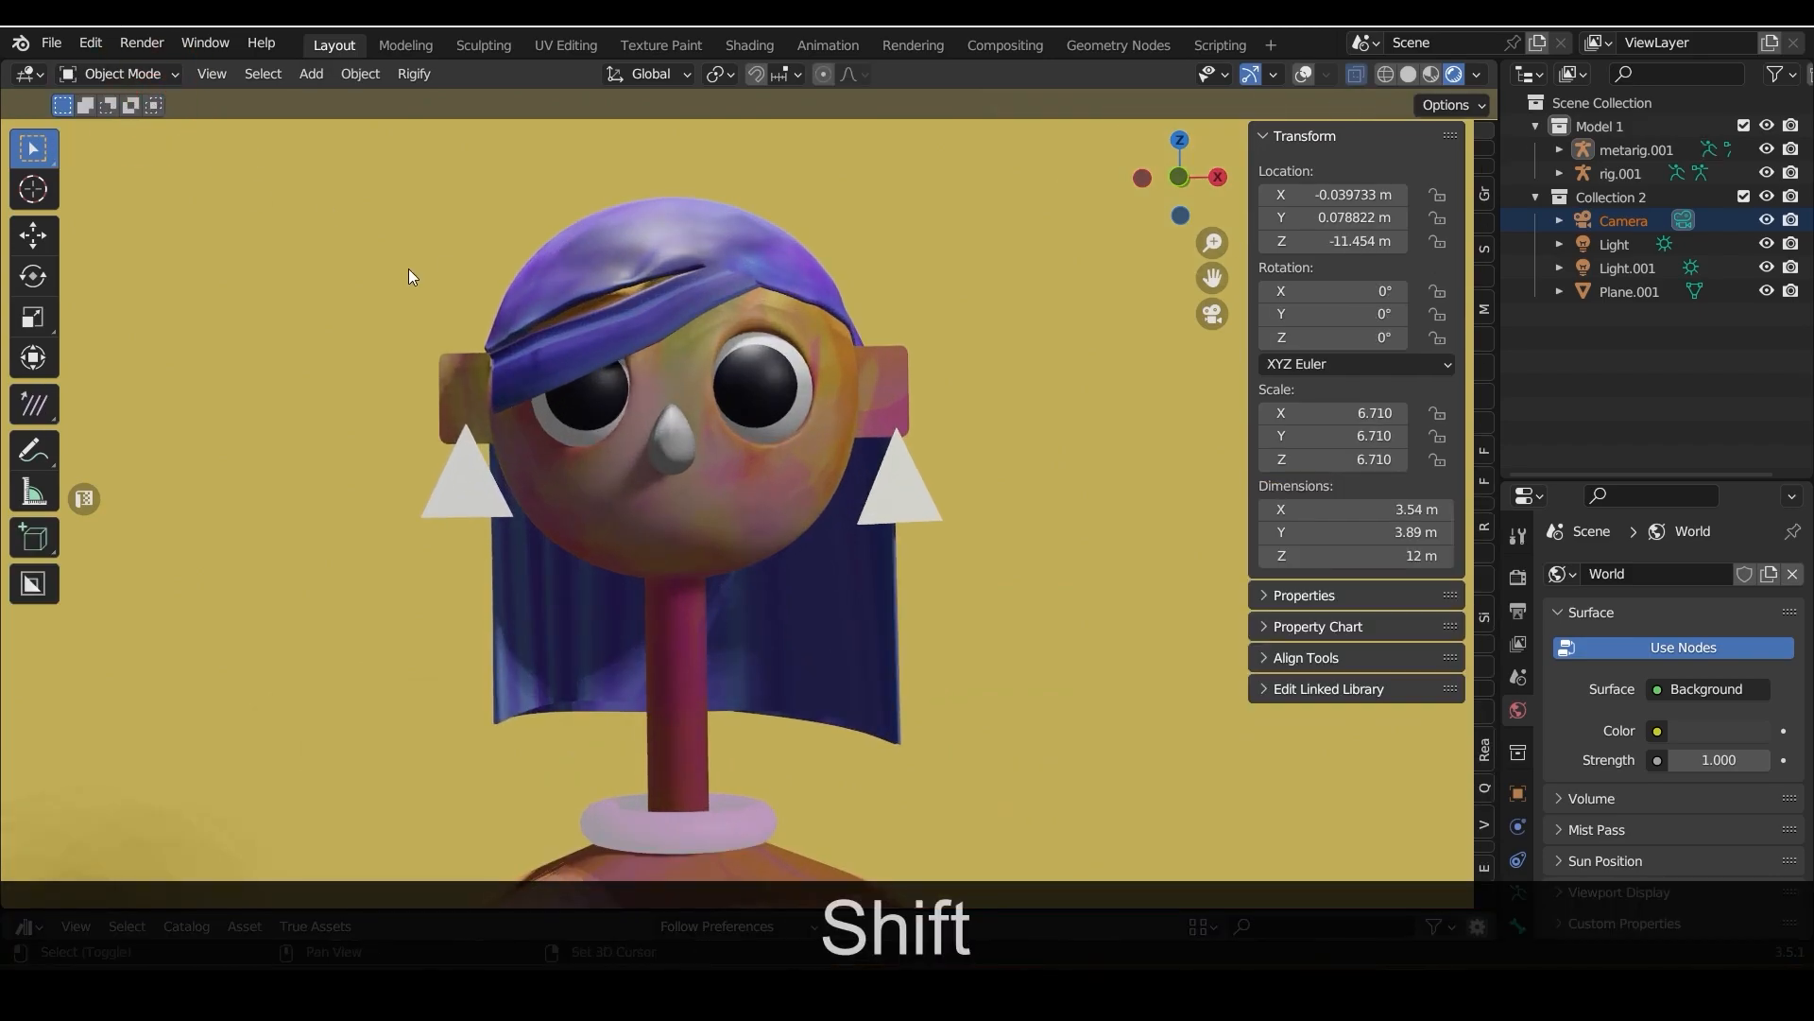
key(shift+a)
click(559, 417)
key(g)
key(z)
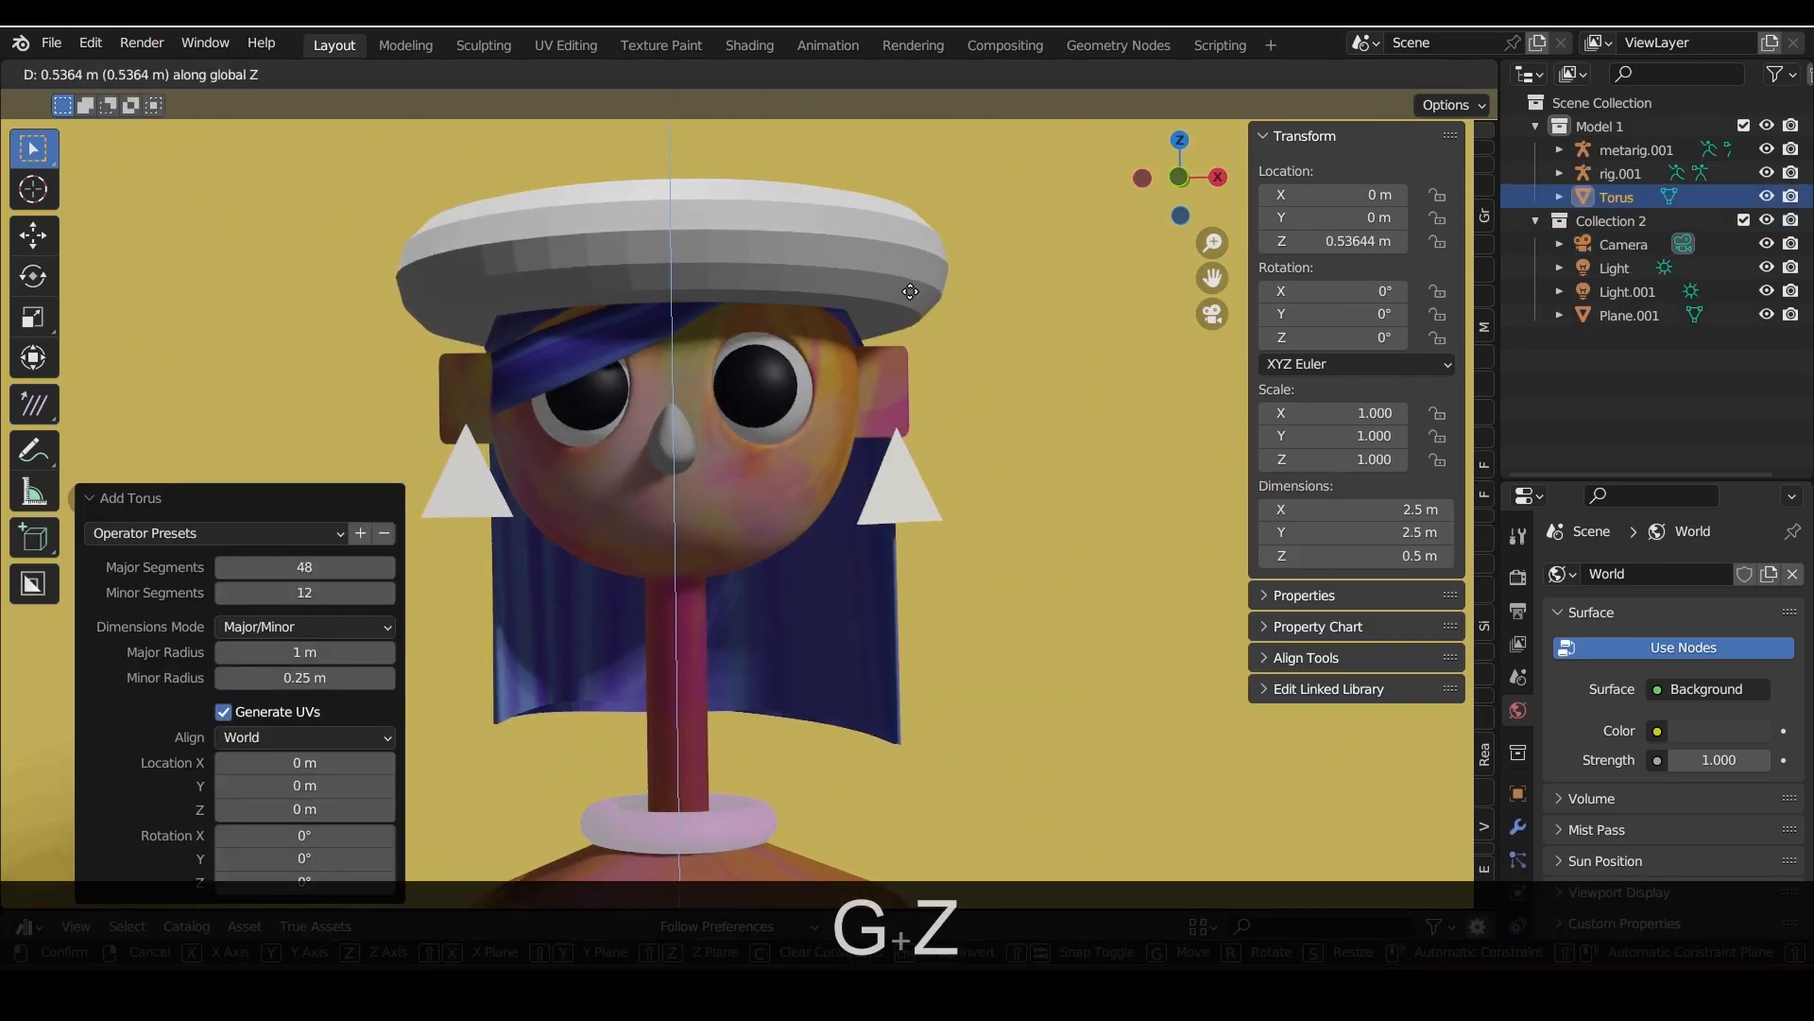
click(869, 473)
Move the torus about -1.52 m along Y in front of the head and shrink it to about 0.07 scale
key(s)
click(818, 318)
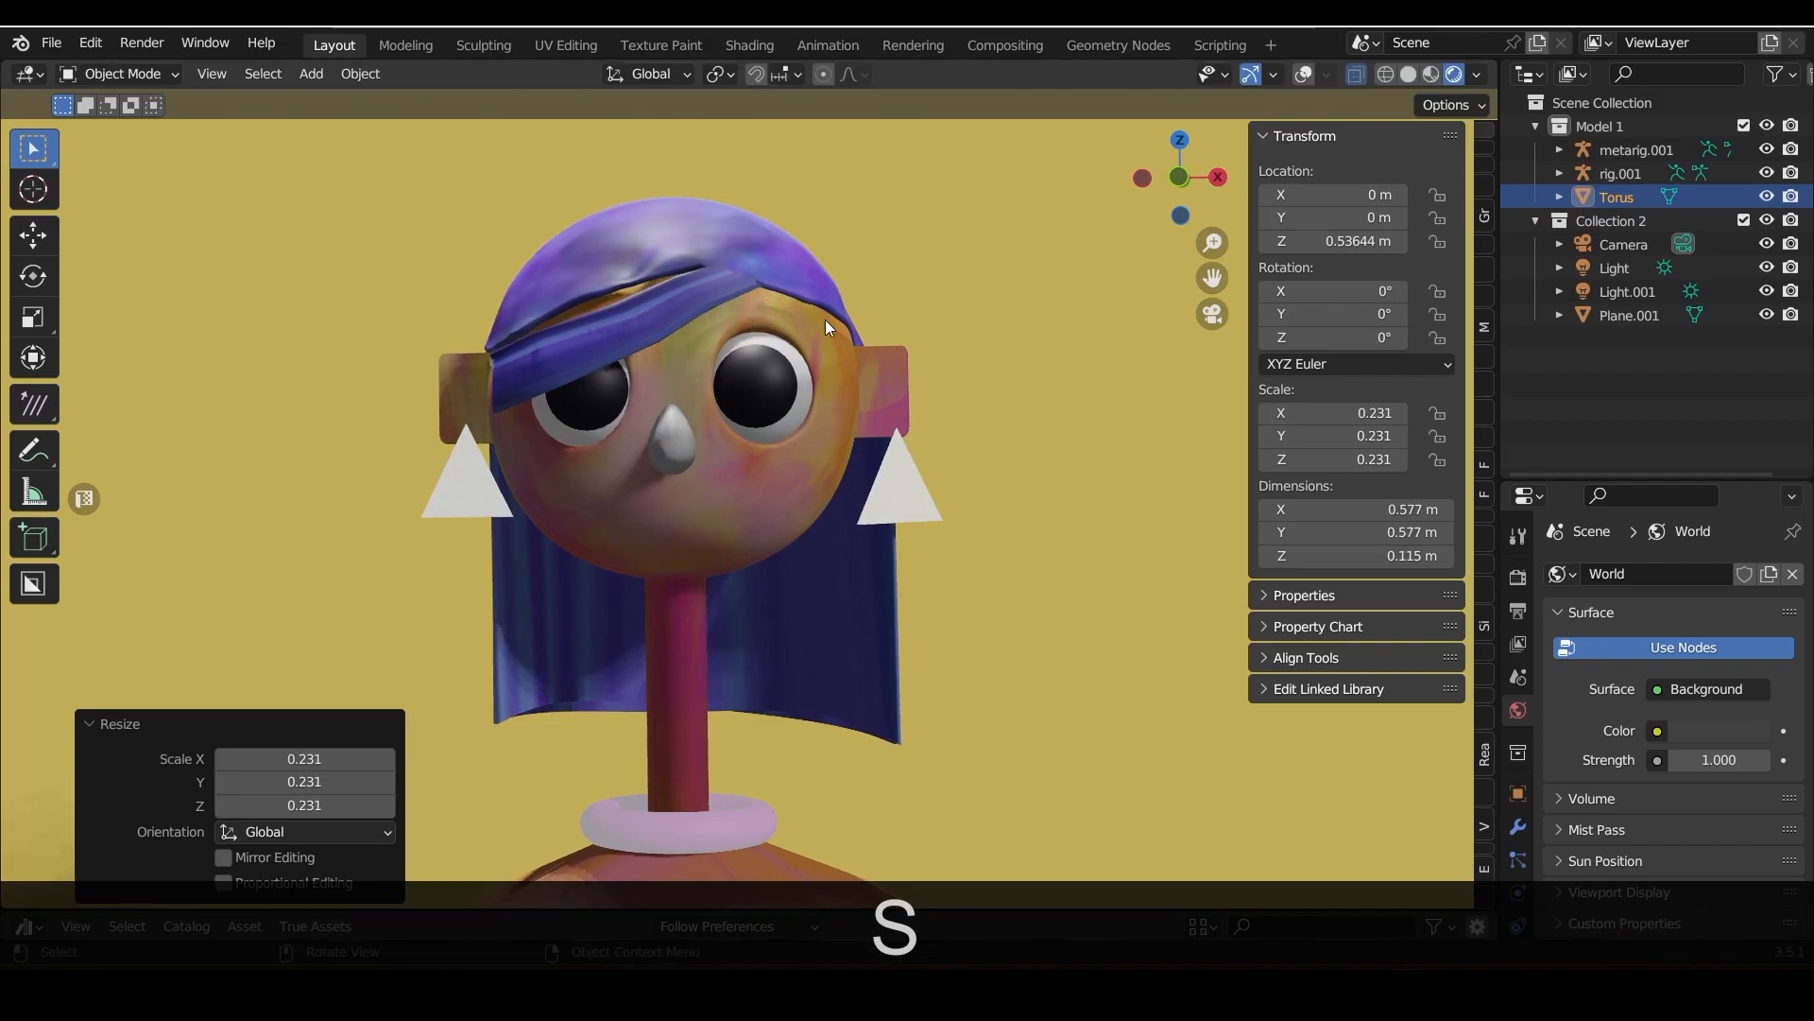
key(ctrl+z)
key(g)
key(y)
click(966, 325)
key(s)
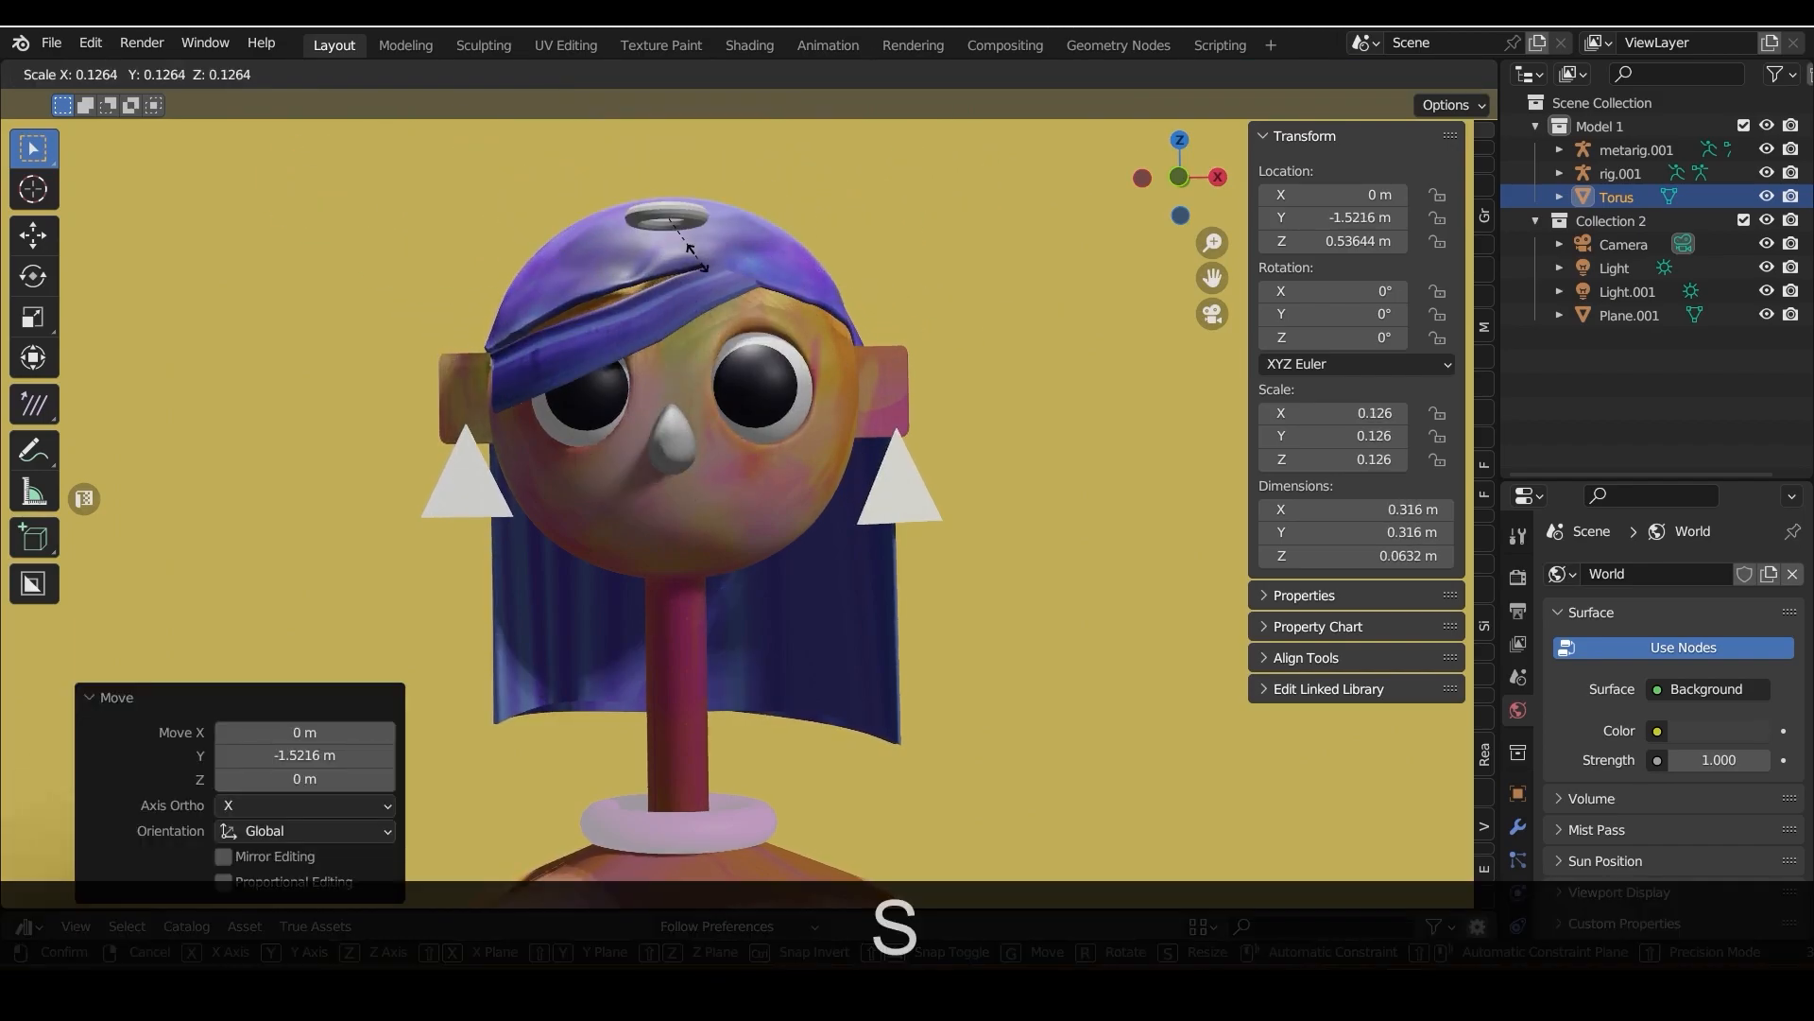
click(716, 225)
Rotate the torus 90° about X and place it on the hair just above the parting
key(r)
key(x)
key(9)
key(0)
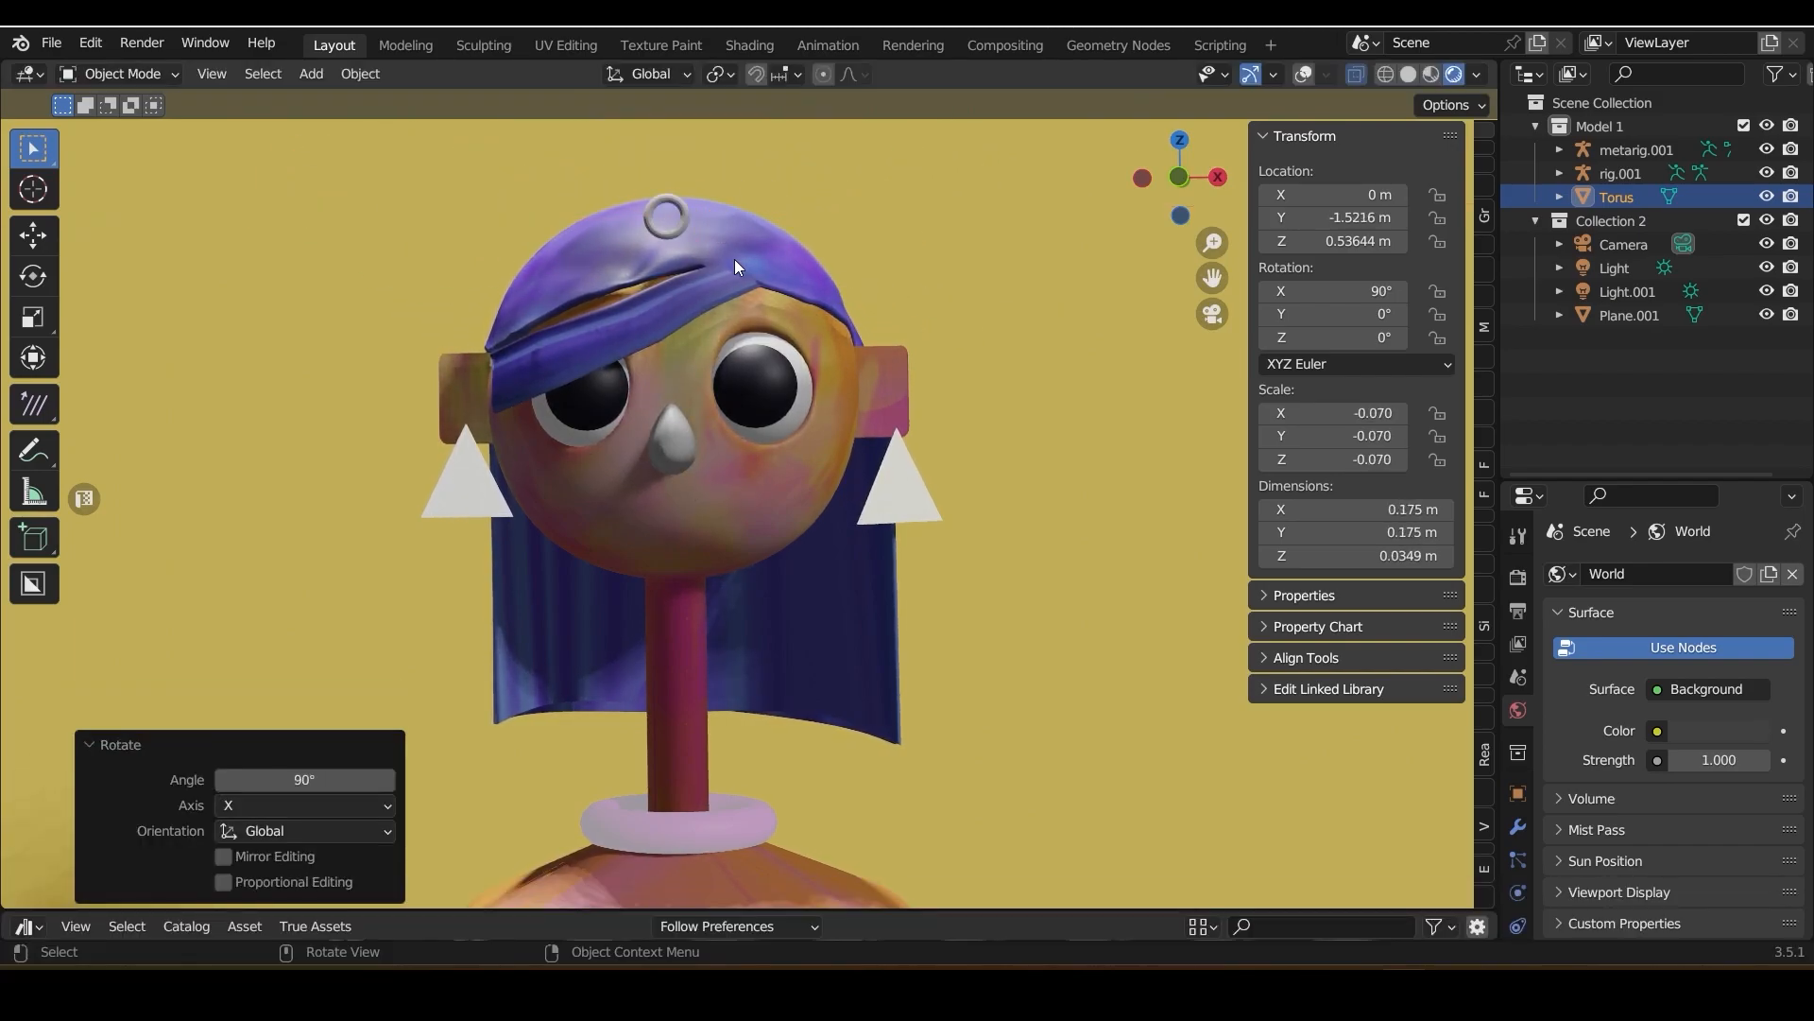
key(g)
click(695, 307)
scroll(890, 281, up, 3)
scroll(812, 250, down, 3)
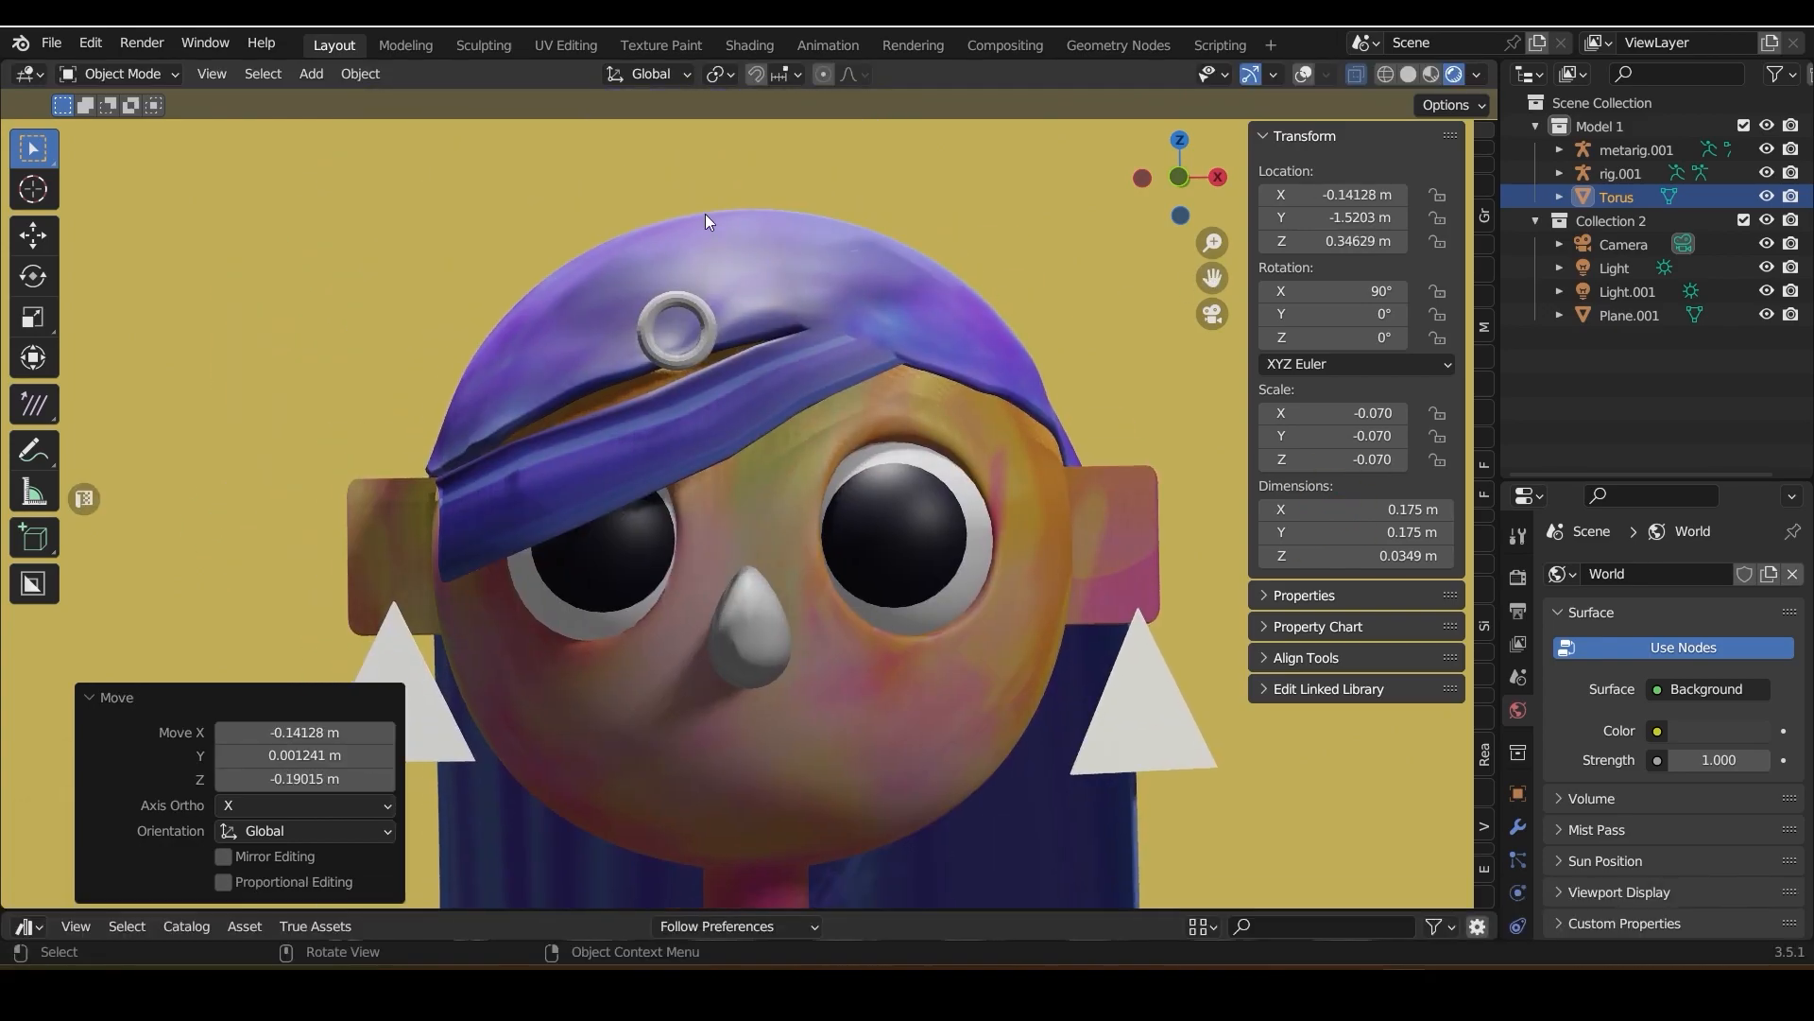
Try scaling the torus along individual axes and delete the torus
scroll(736, 219, up, 5)
click(656, 257)
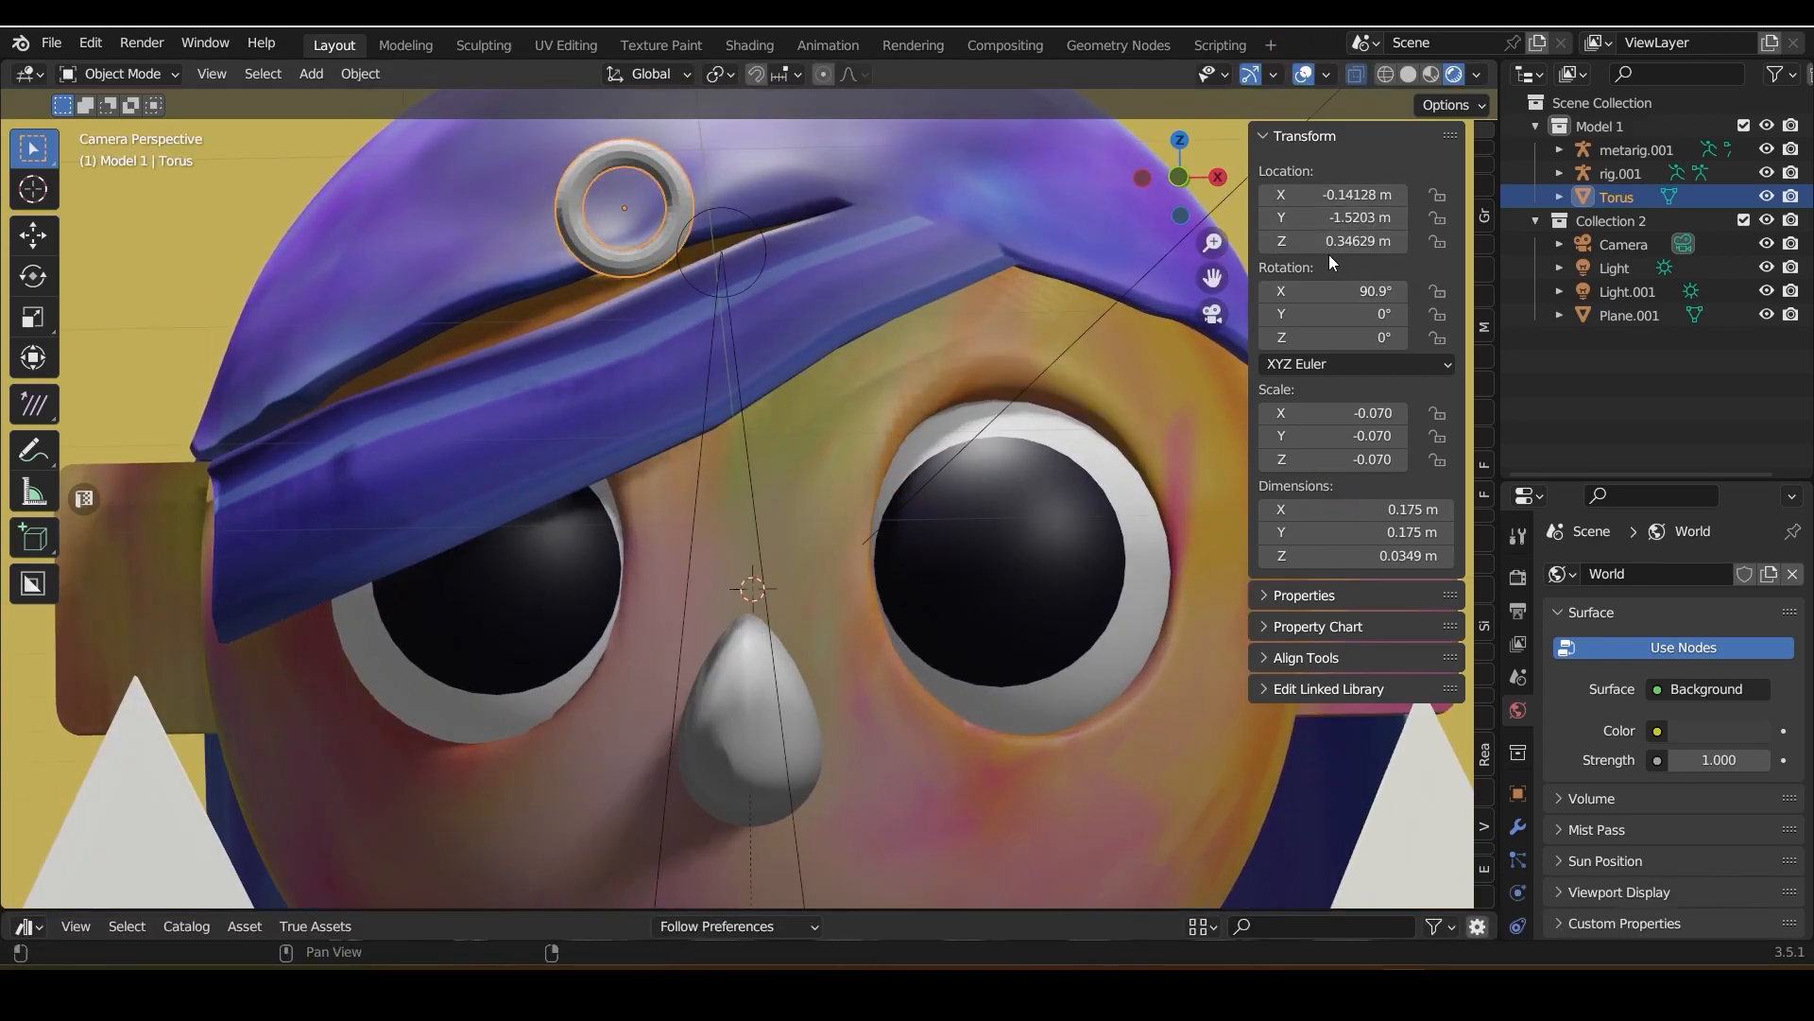
key(ctrl+z)
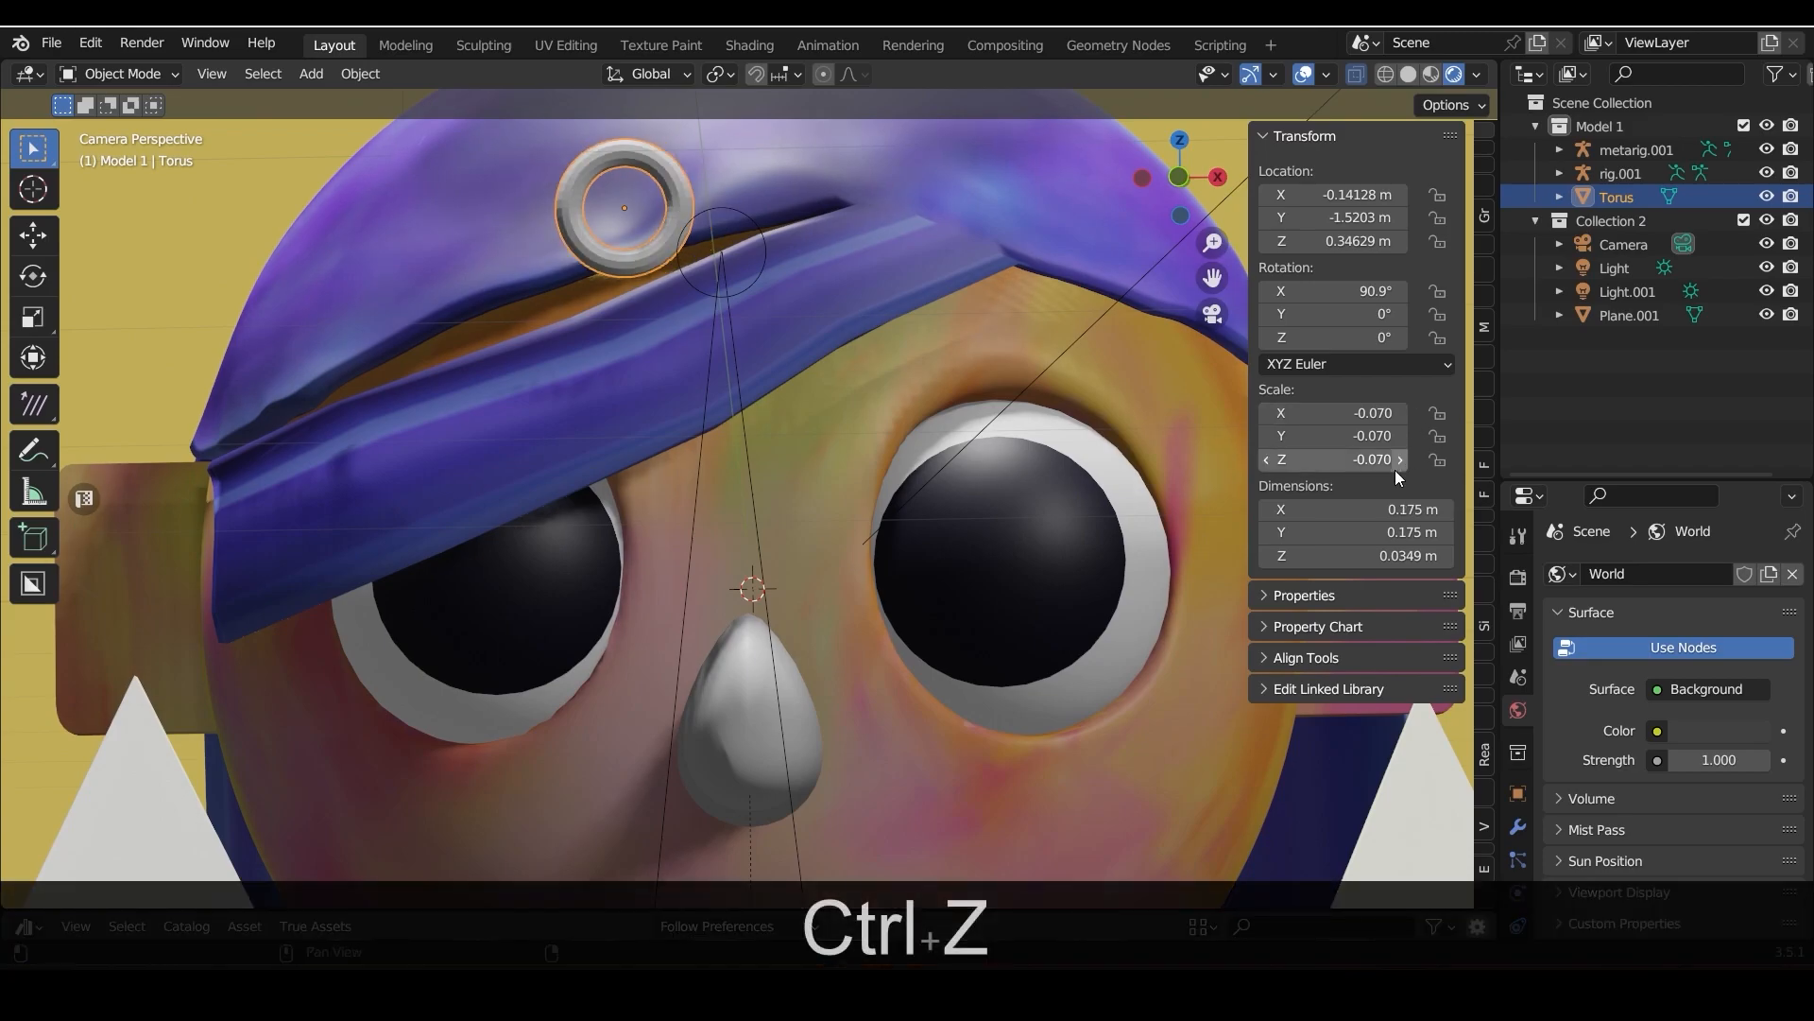
drag(1379, 413, 939, 421)
key(ctrl+z)
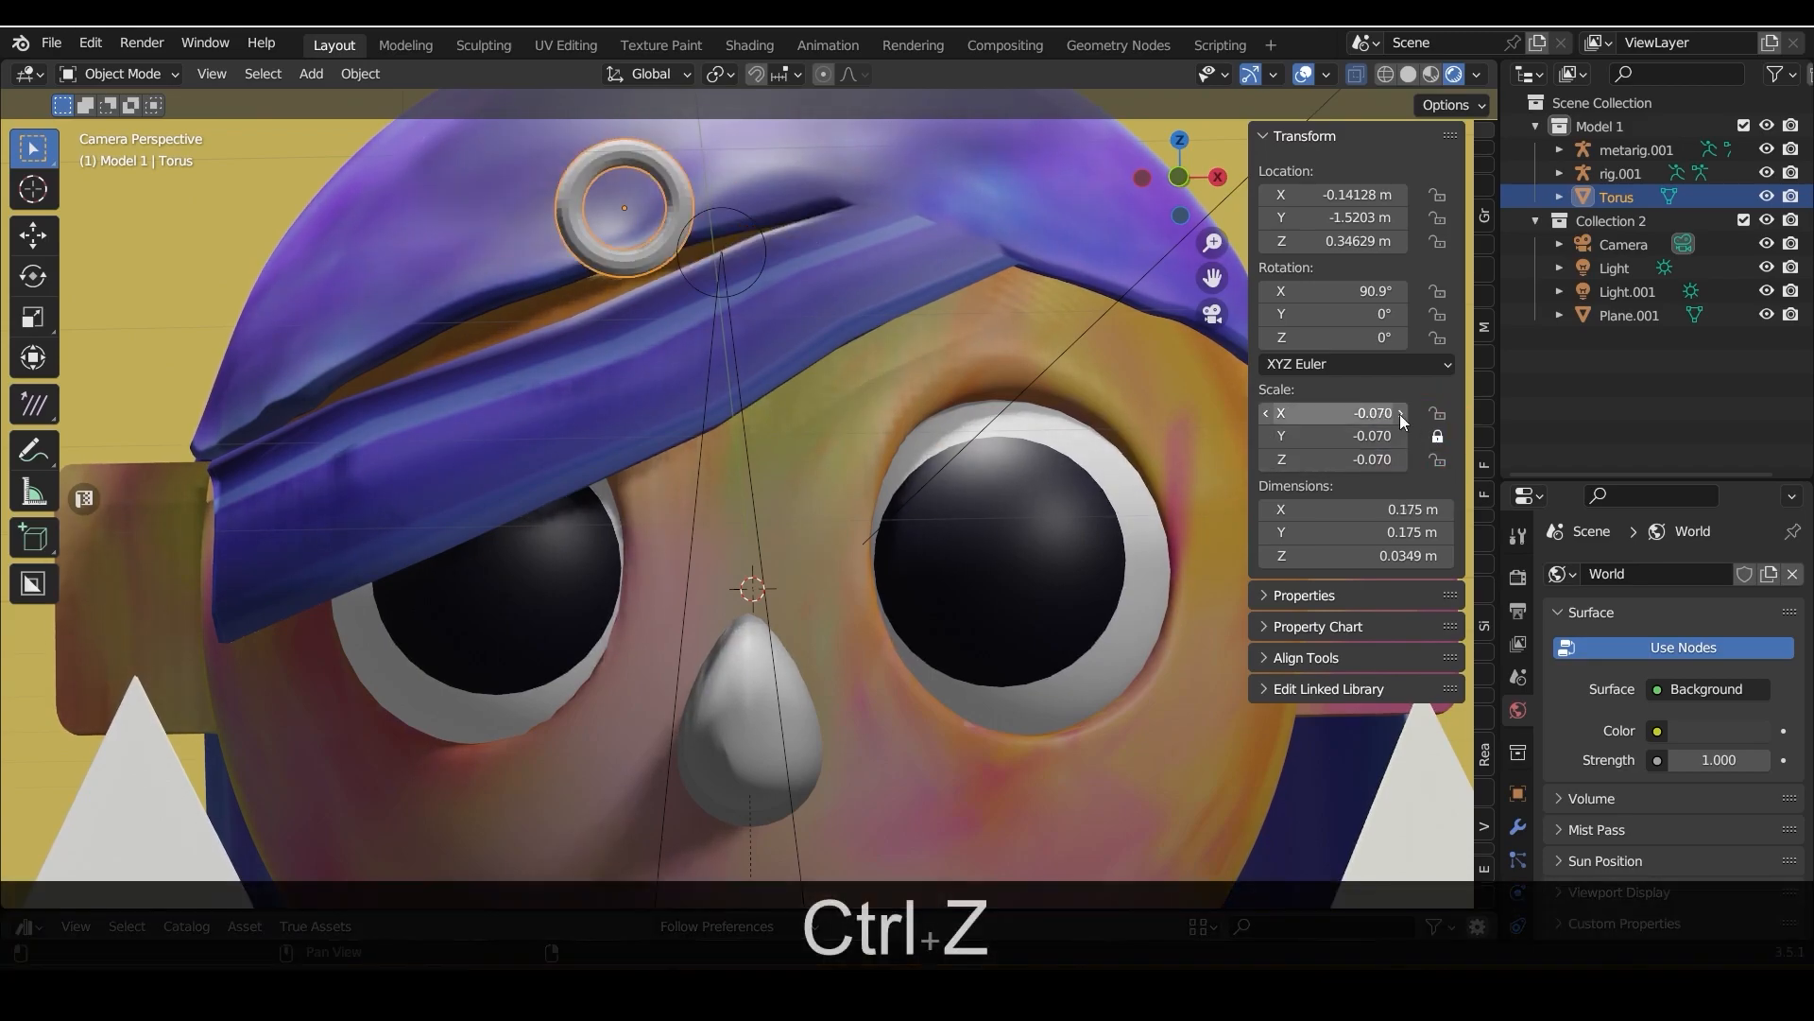
key(ctrl+z)
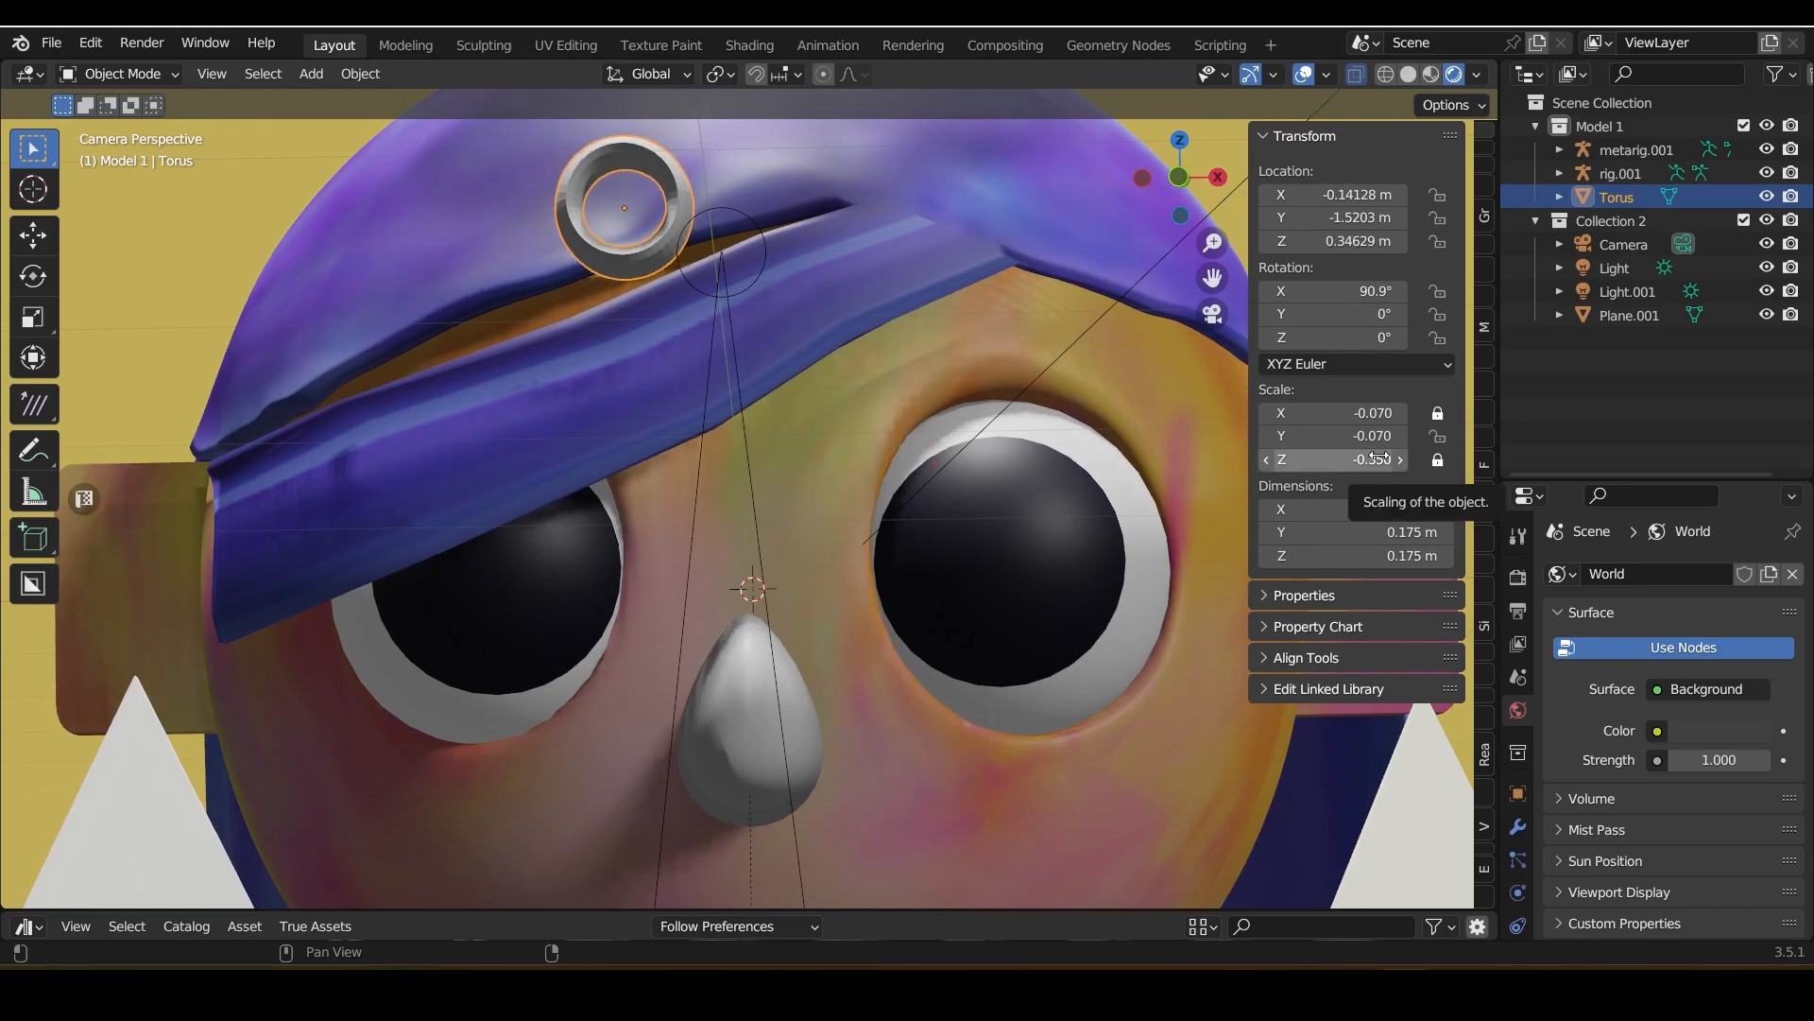
key(x)
Add a cube scaled to about 0.535 and move it about -1.92 m along Y in front of the head
key(shift+a)
mouse_move(661, 284)
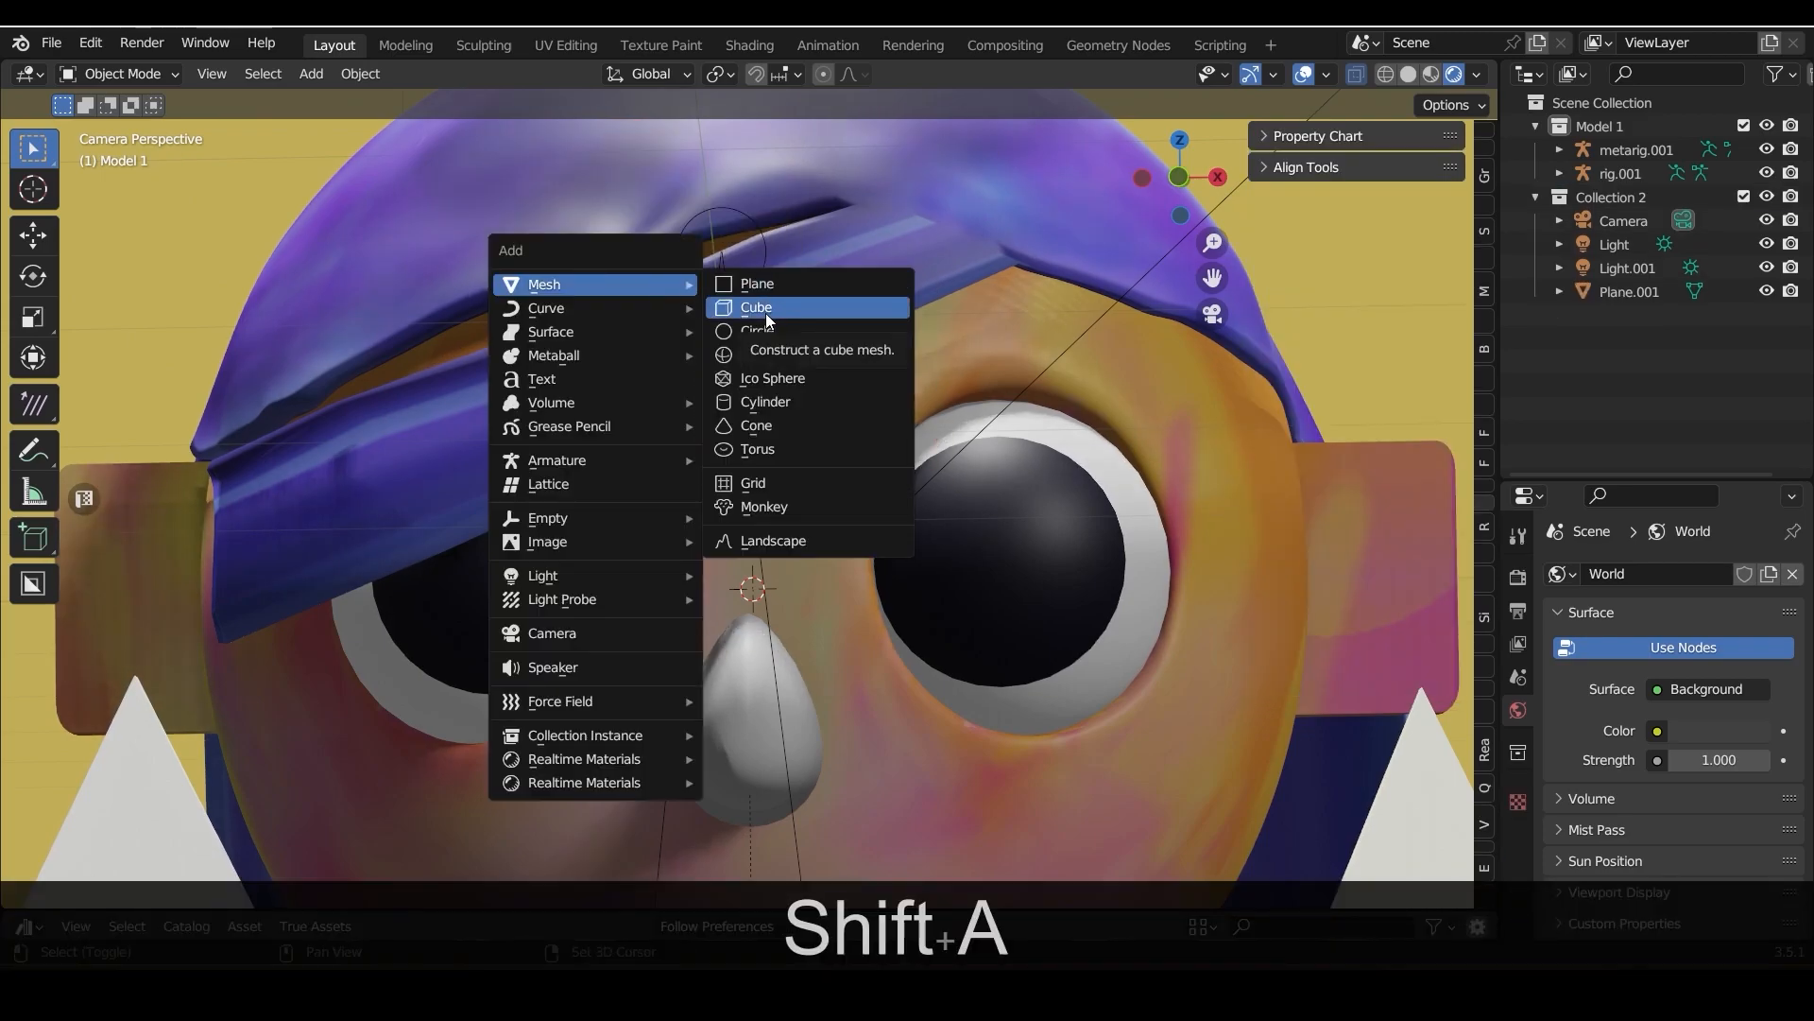
click(764, 308)
key(s)
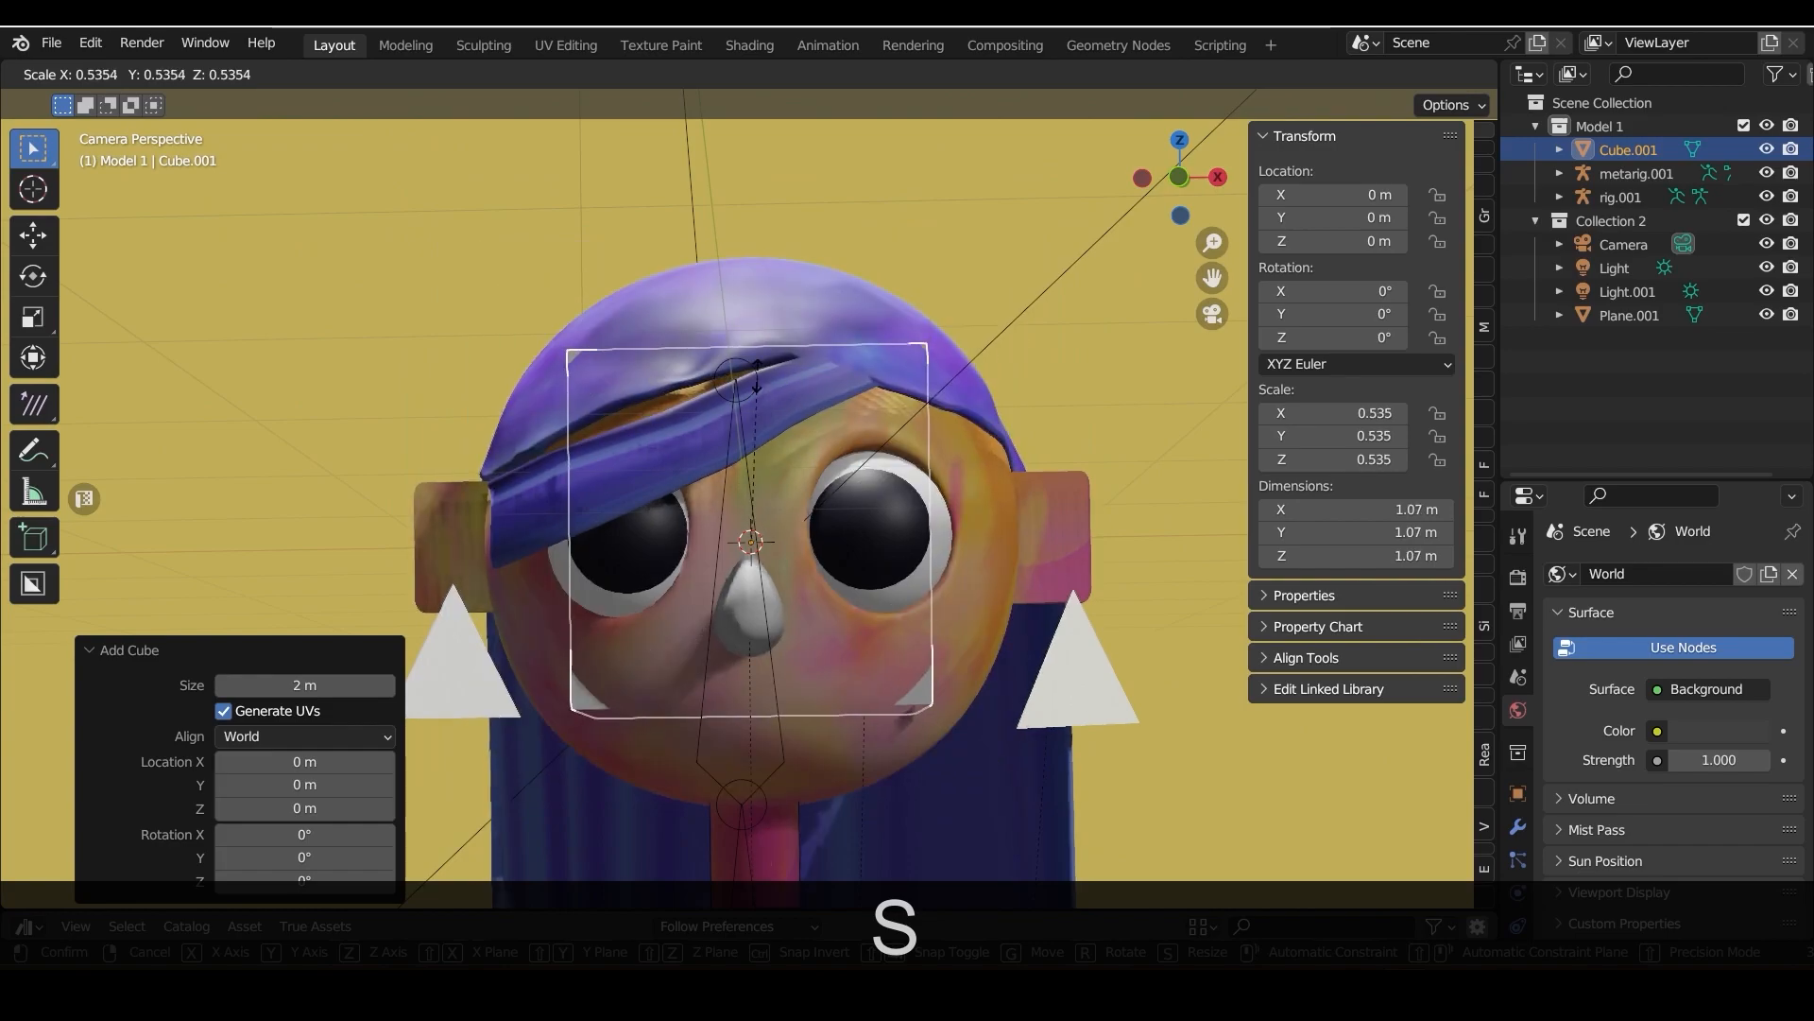
click(886, 375)
key(g)
key(y)
click(1120, 622)
Shrink the cube to 0.077 scale and place it over the hair parting above the face
key(s)
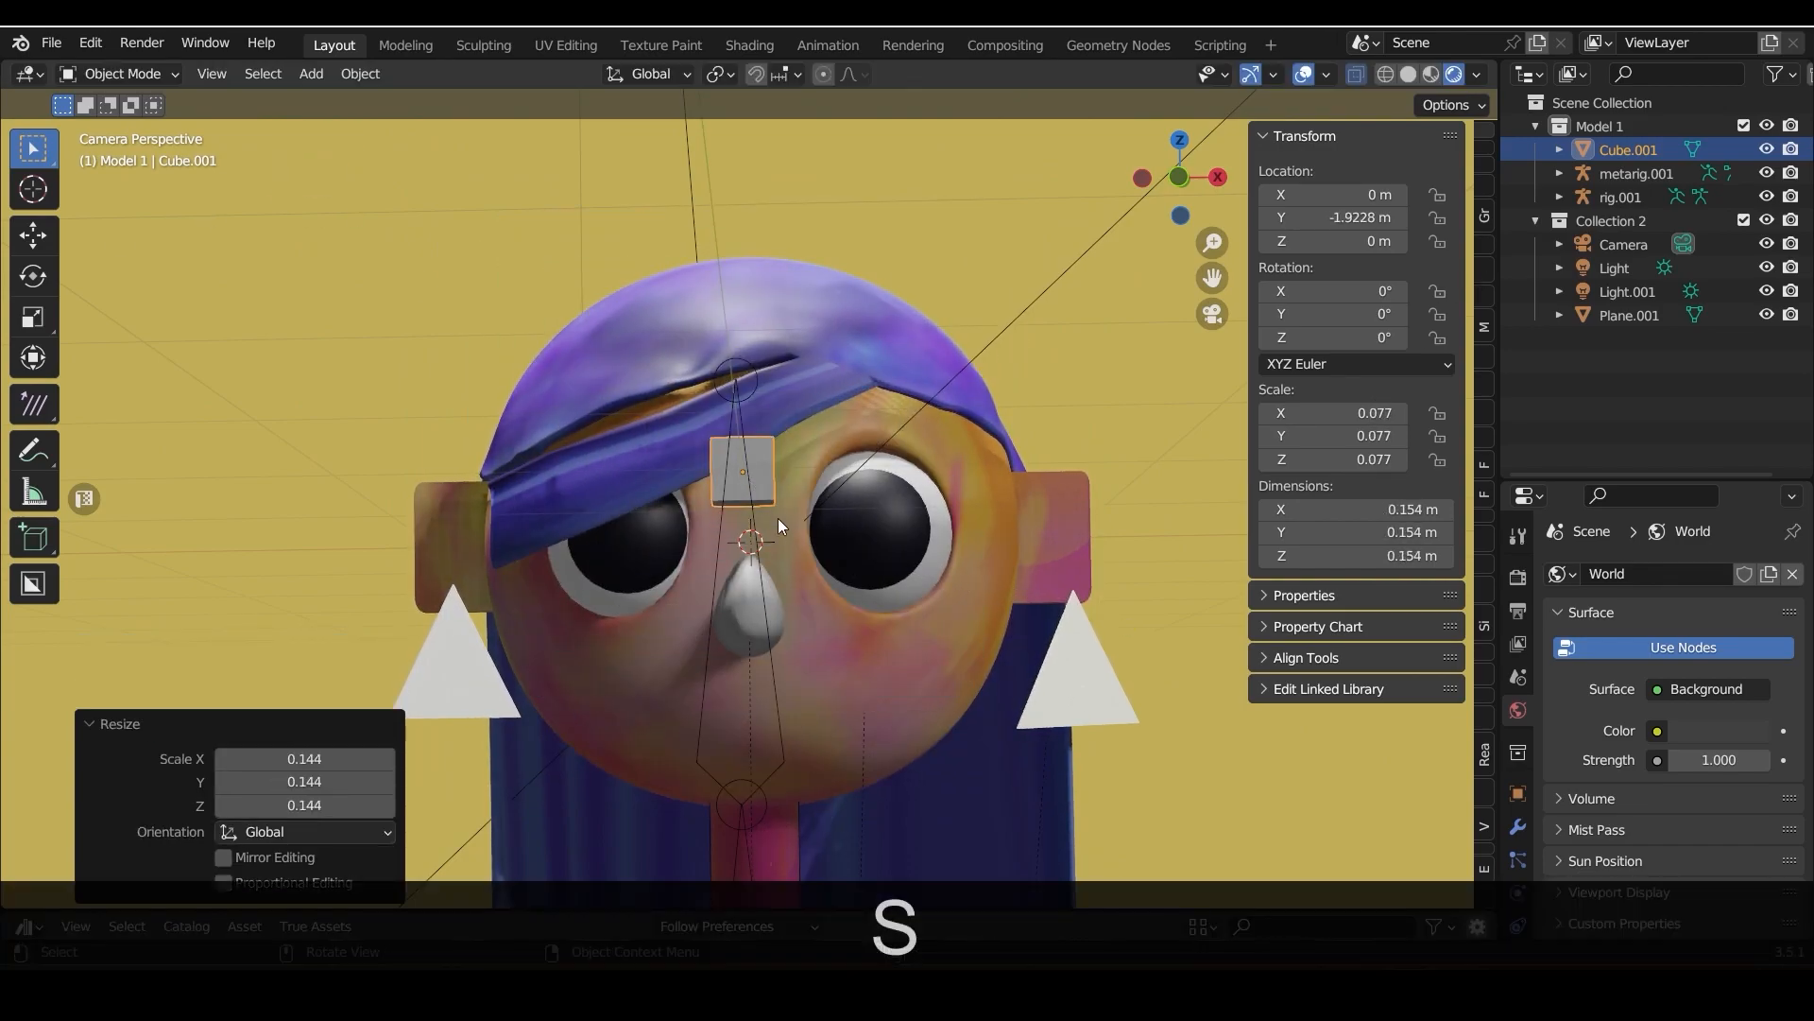
click(780, 480)
key(g)
click(811, 304)
Duplicate the small cube three times, placing the copies in a descending row along the hair parting
key(shift+d)
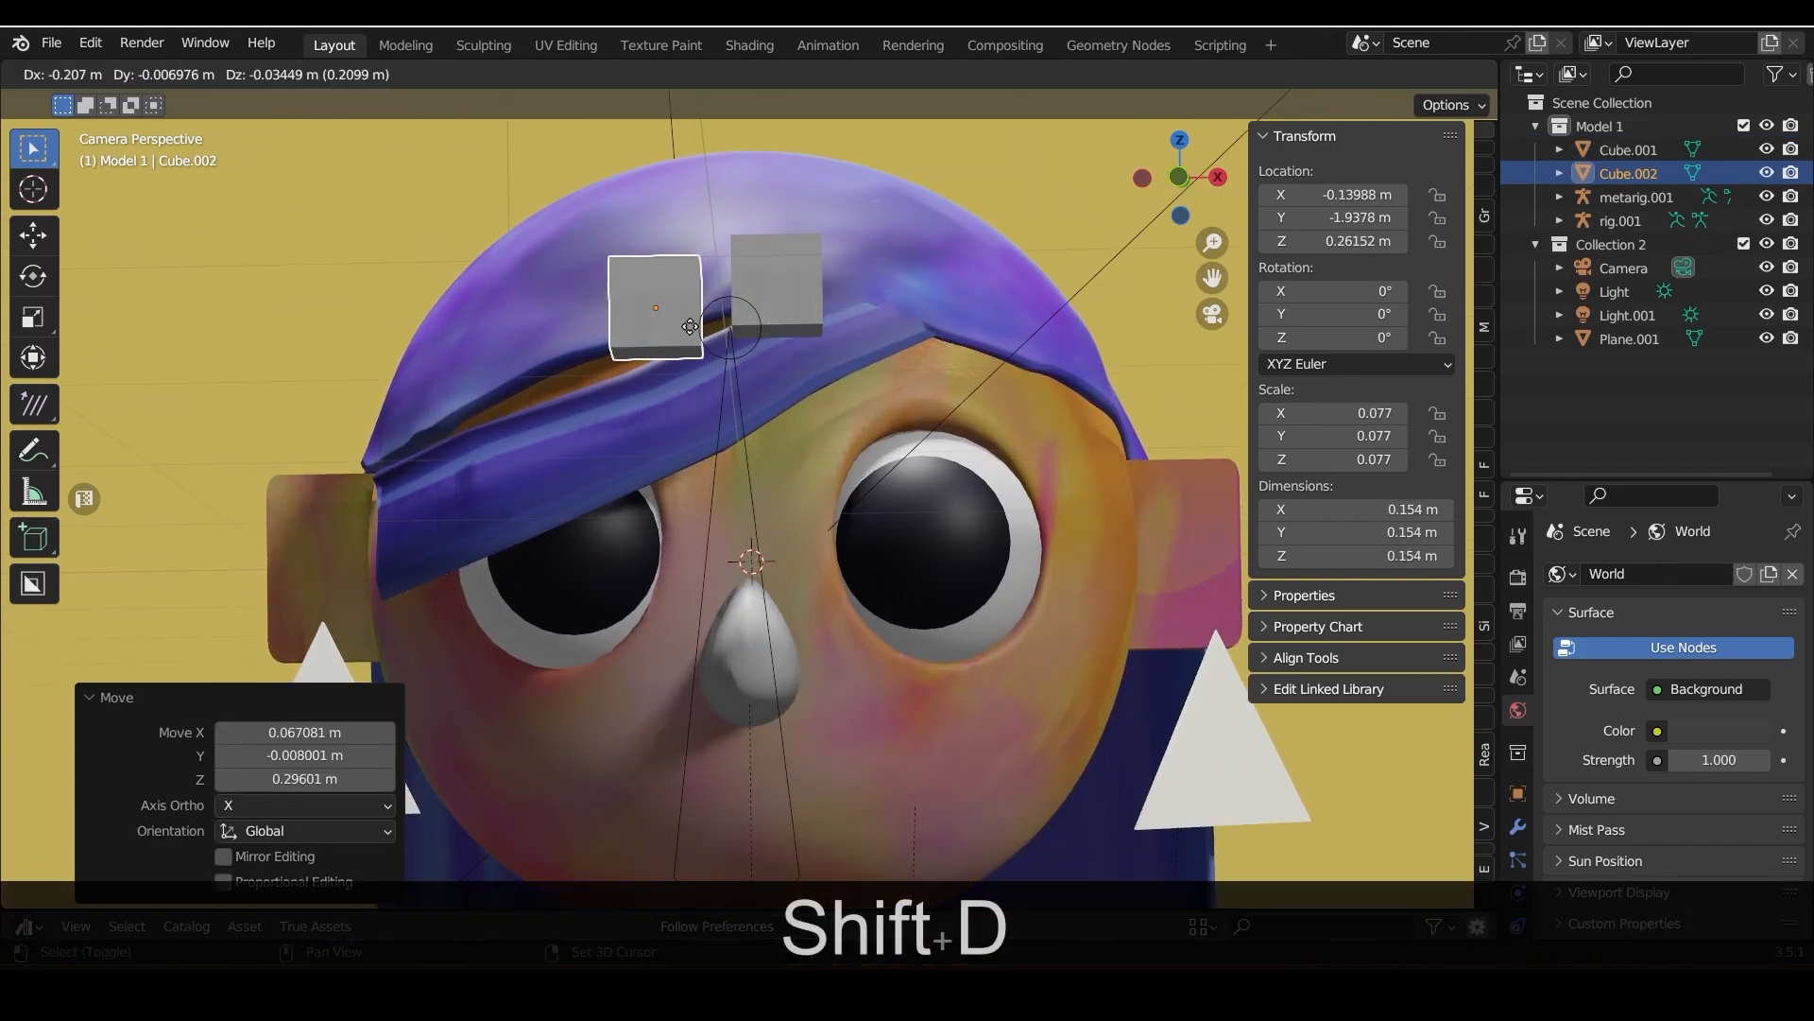
click(671, 326)
key(shift+d)
click(543, 355)
key(shift+d)
click(395, 423)
Select all four cubes and flatten them along Y by a factor of 0.38
scroll(744, 530, down, 6)
scroll(745, 529, up, 5)
shift+click(561, 383)
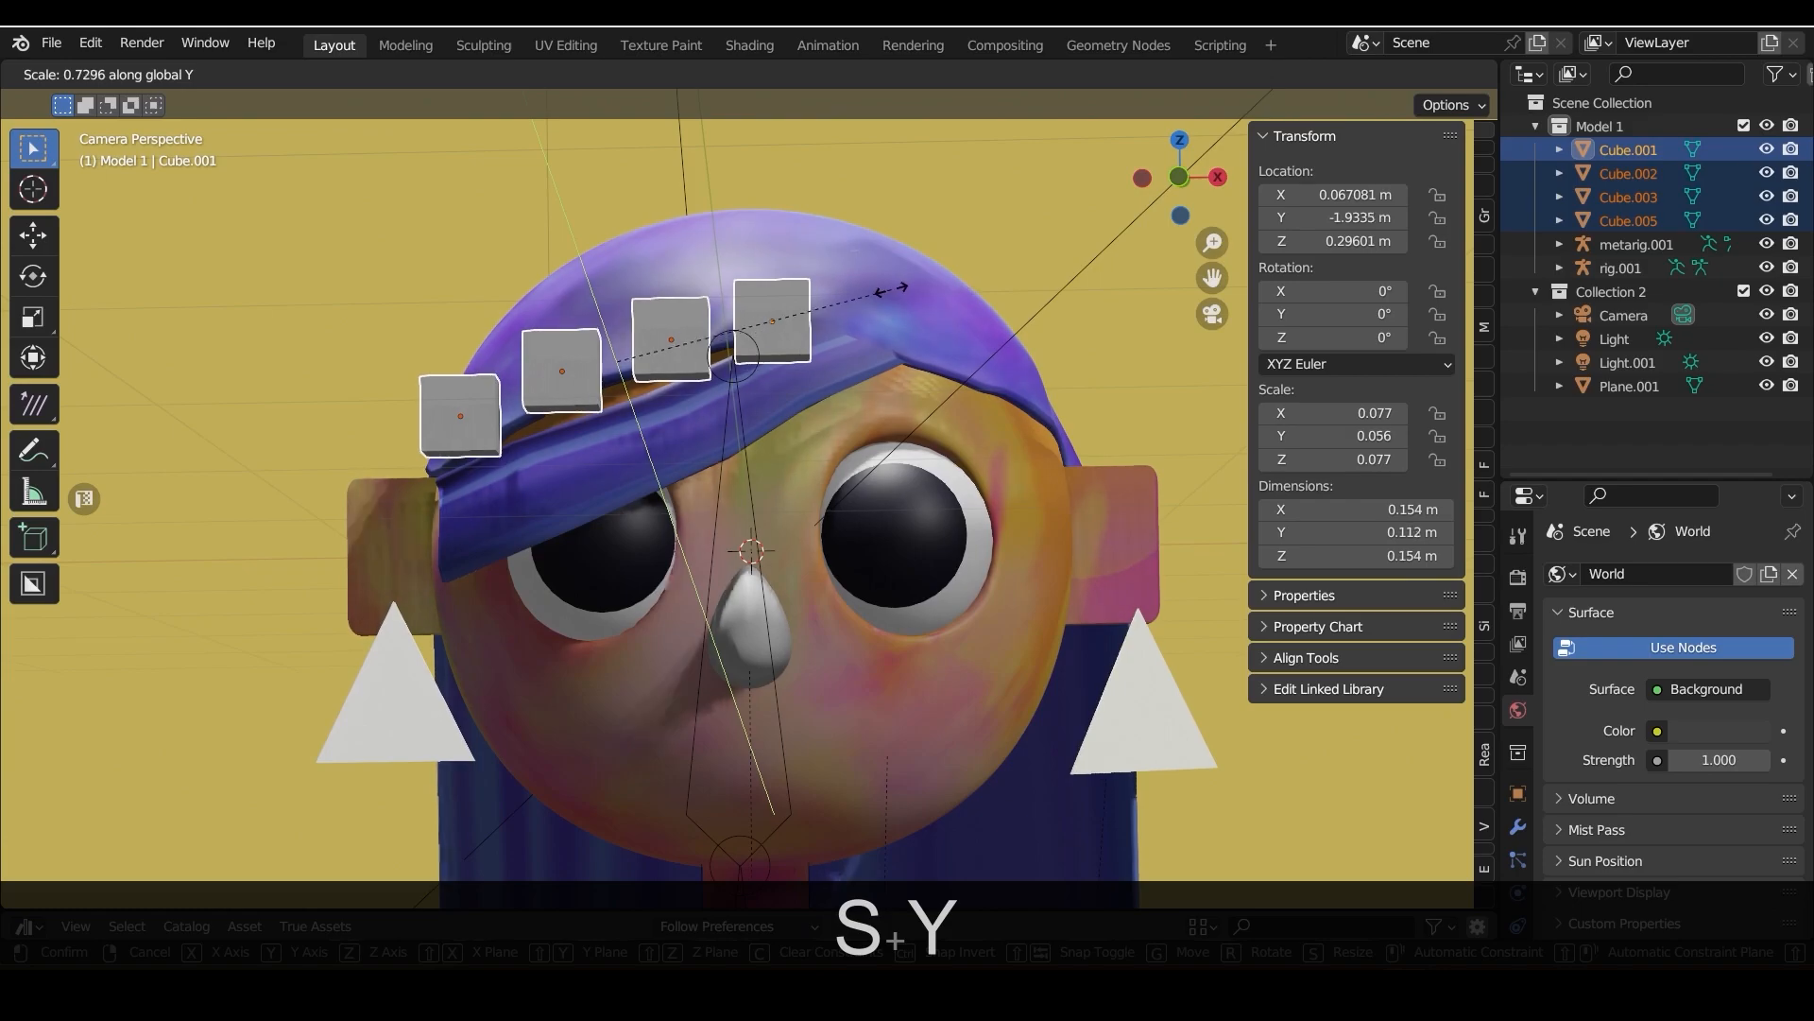
click(760, 324)
Move the four flattened cubes about 1.14 m along Y back towards the hair
drag(1177, 184, 750, 424)
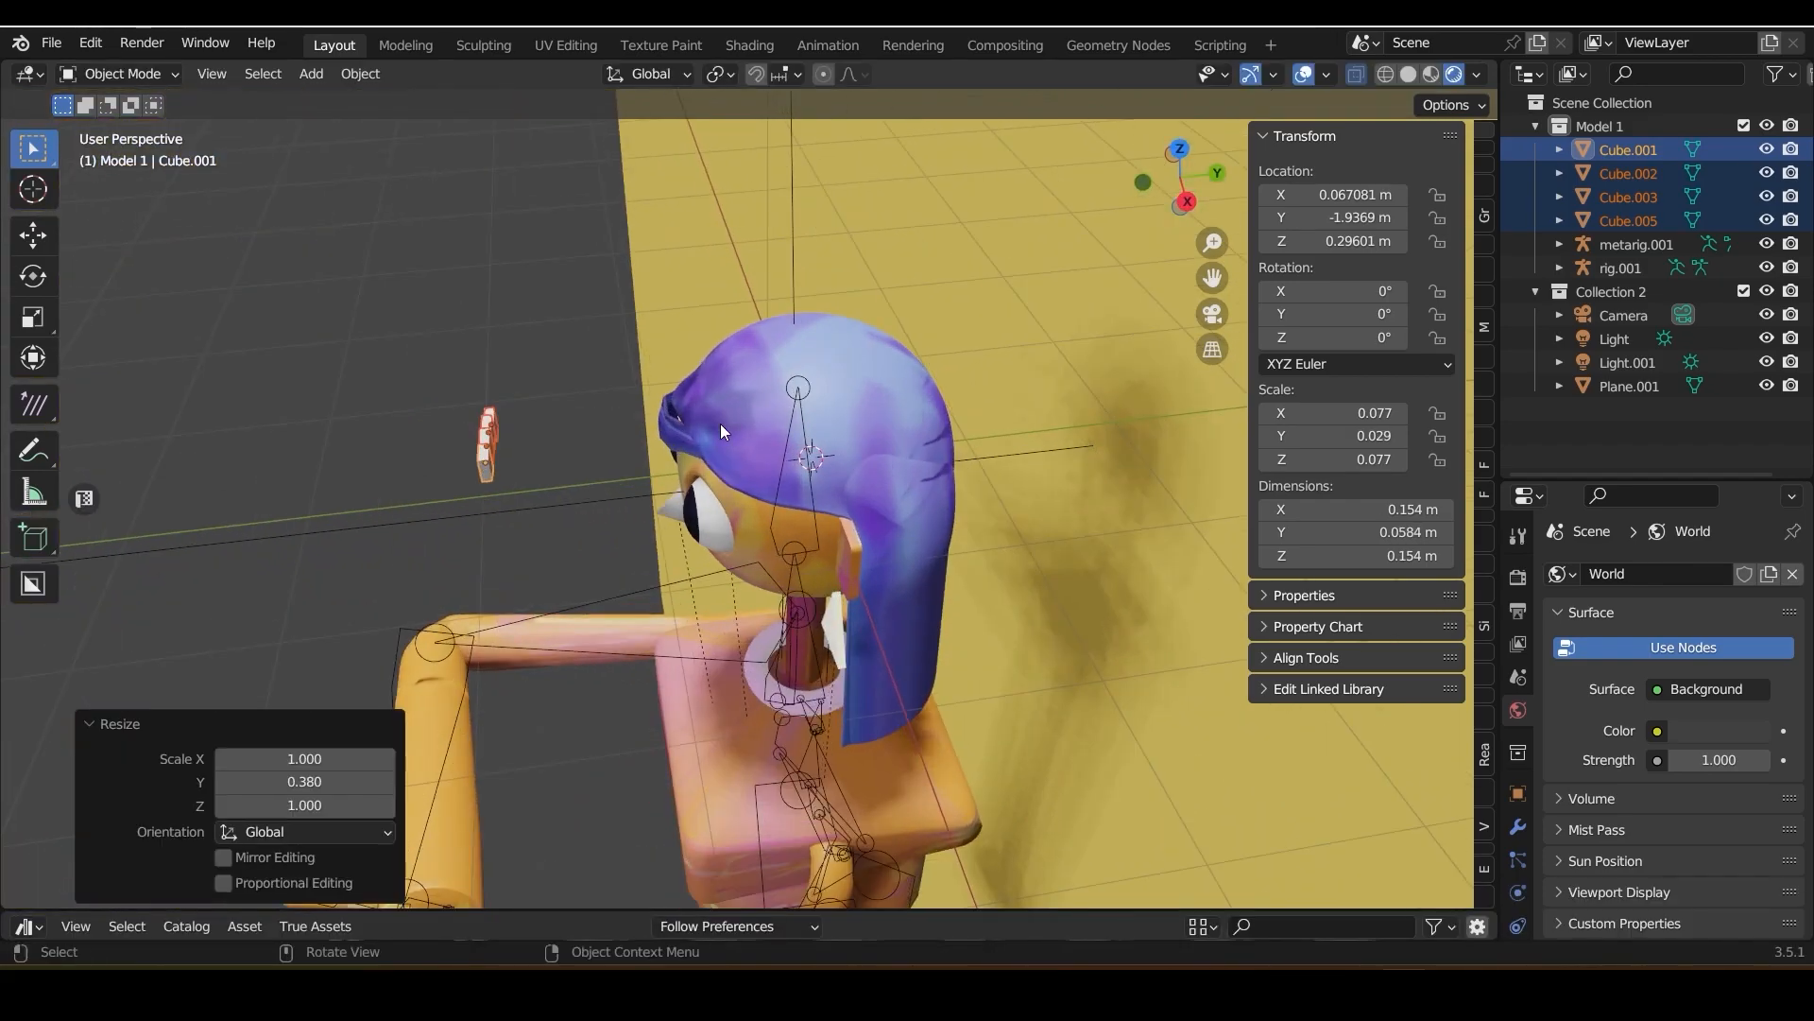
key(g)
key(y)
click(932, 406)
middle_drag(605, 397, 794, 359)
scroll(790, 329, up, 3)
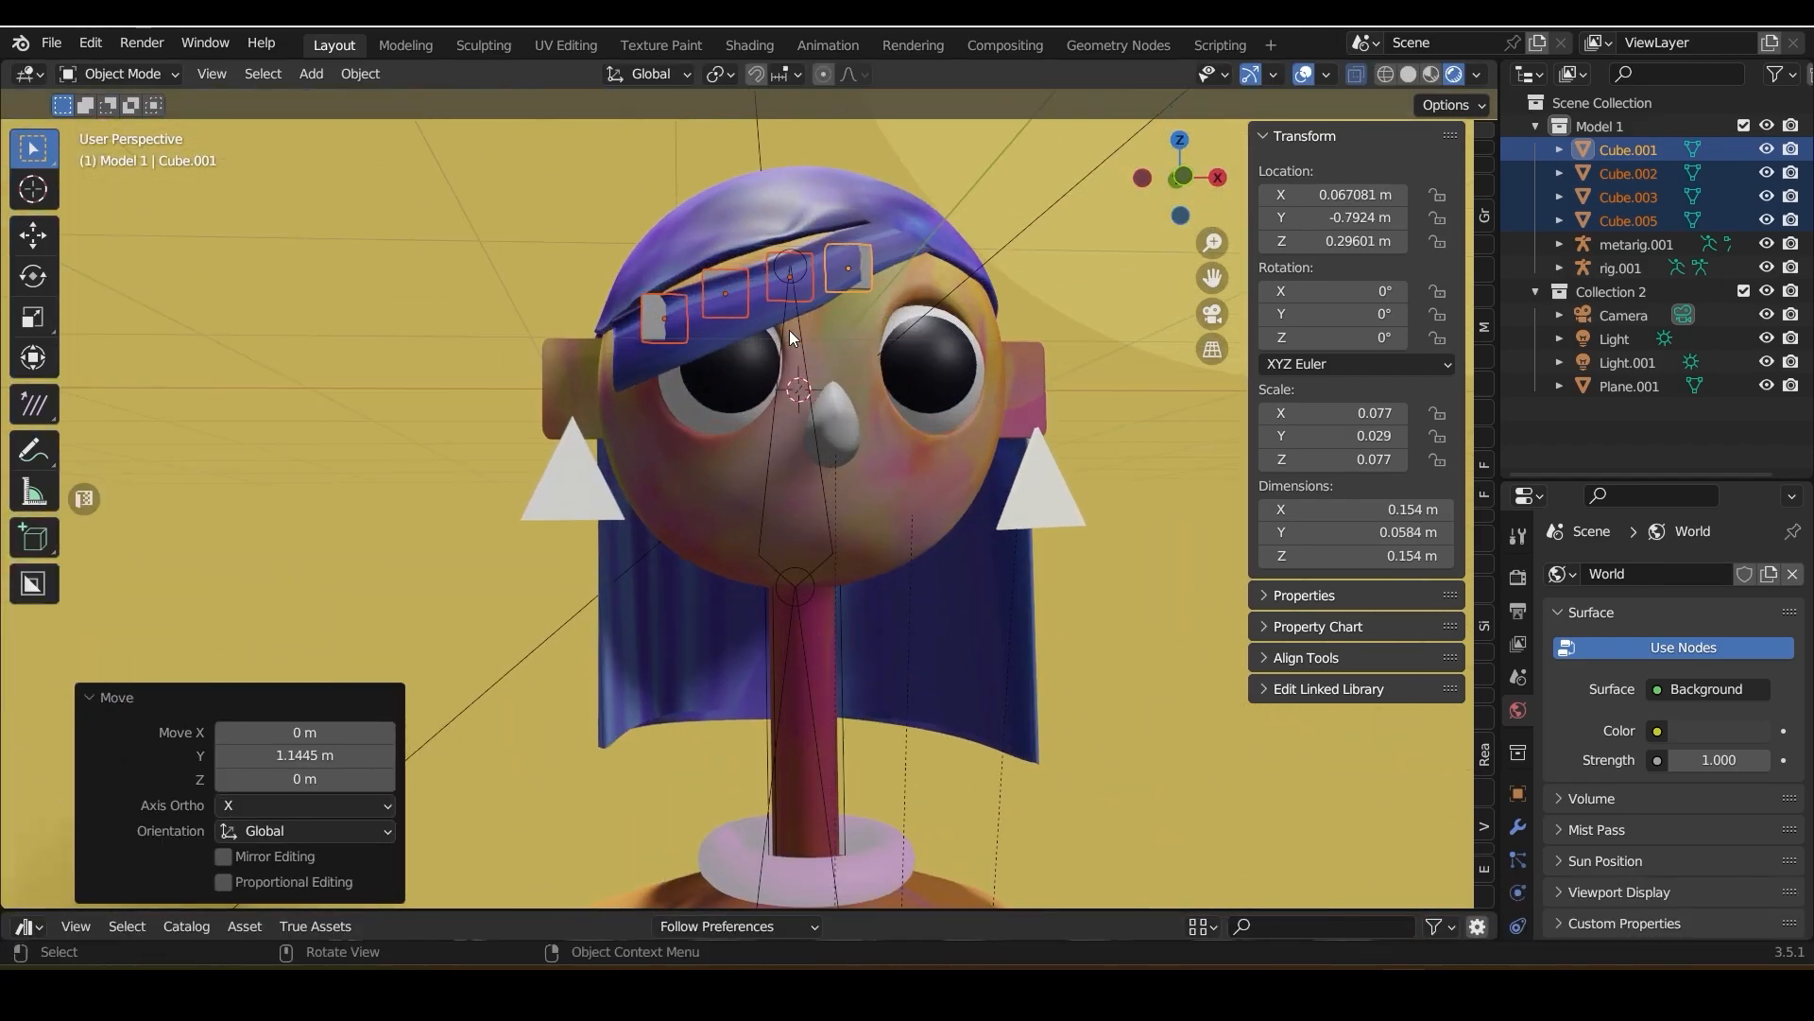
Raise the four cubes about 0.14 m along Z, adjust their depth along Y, and deselect them
key(g)
key(z)
key(g)
key(y)
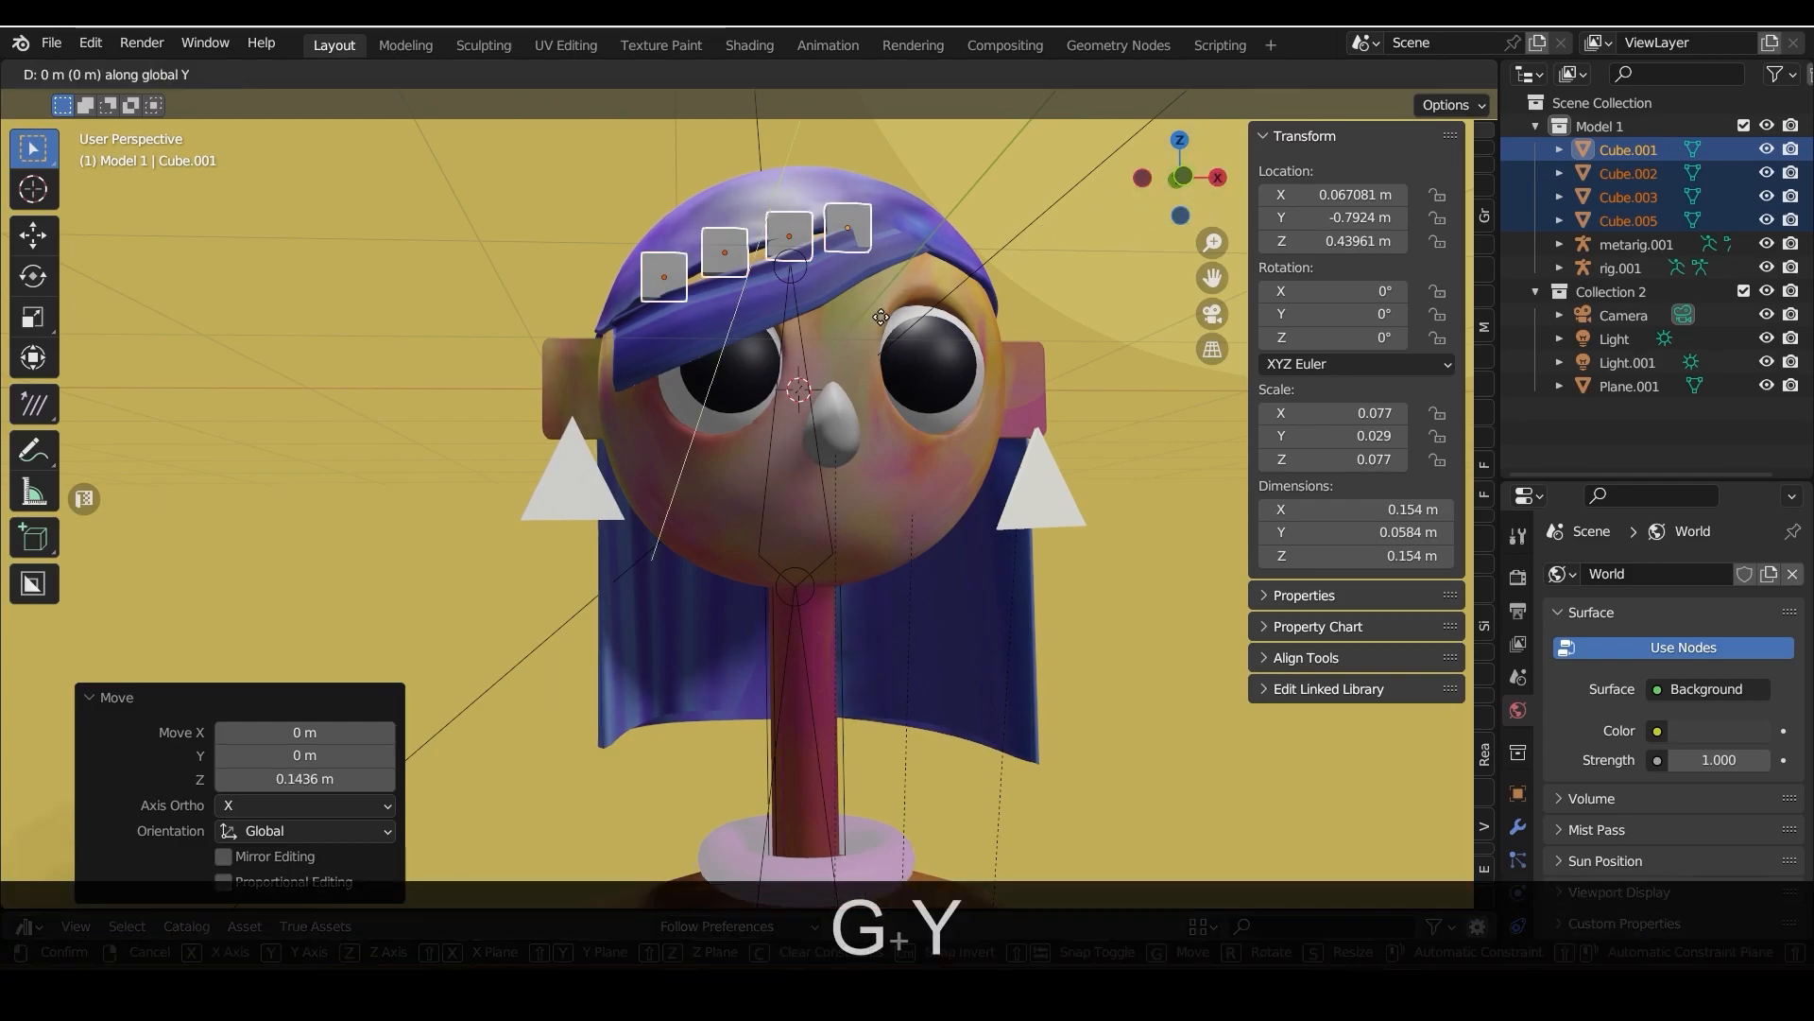
click(886, 311)
click(1085, 272)
scroll(926, 501, up, 5)
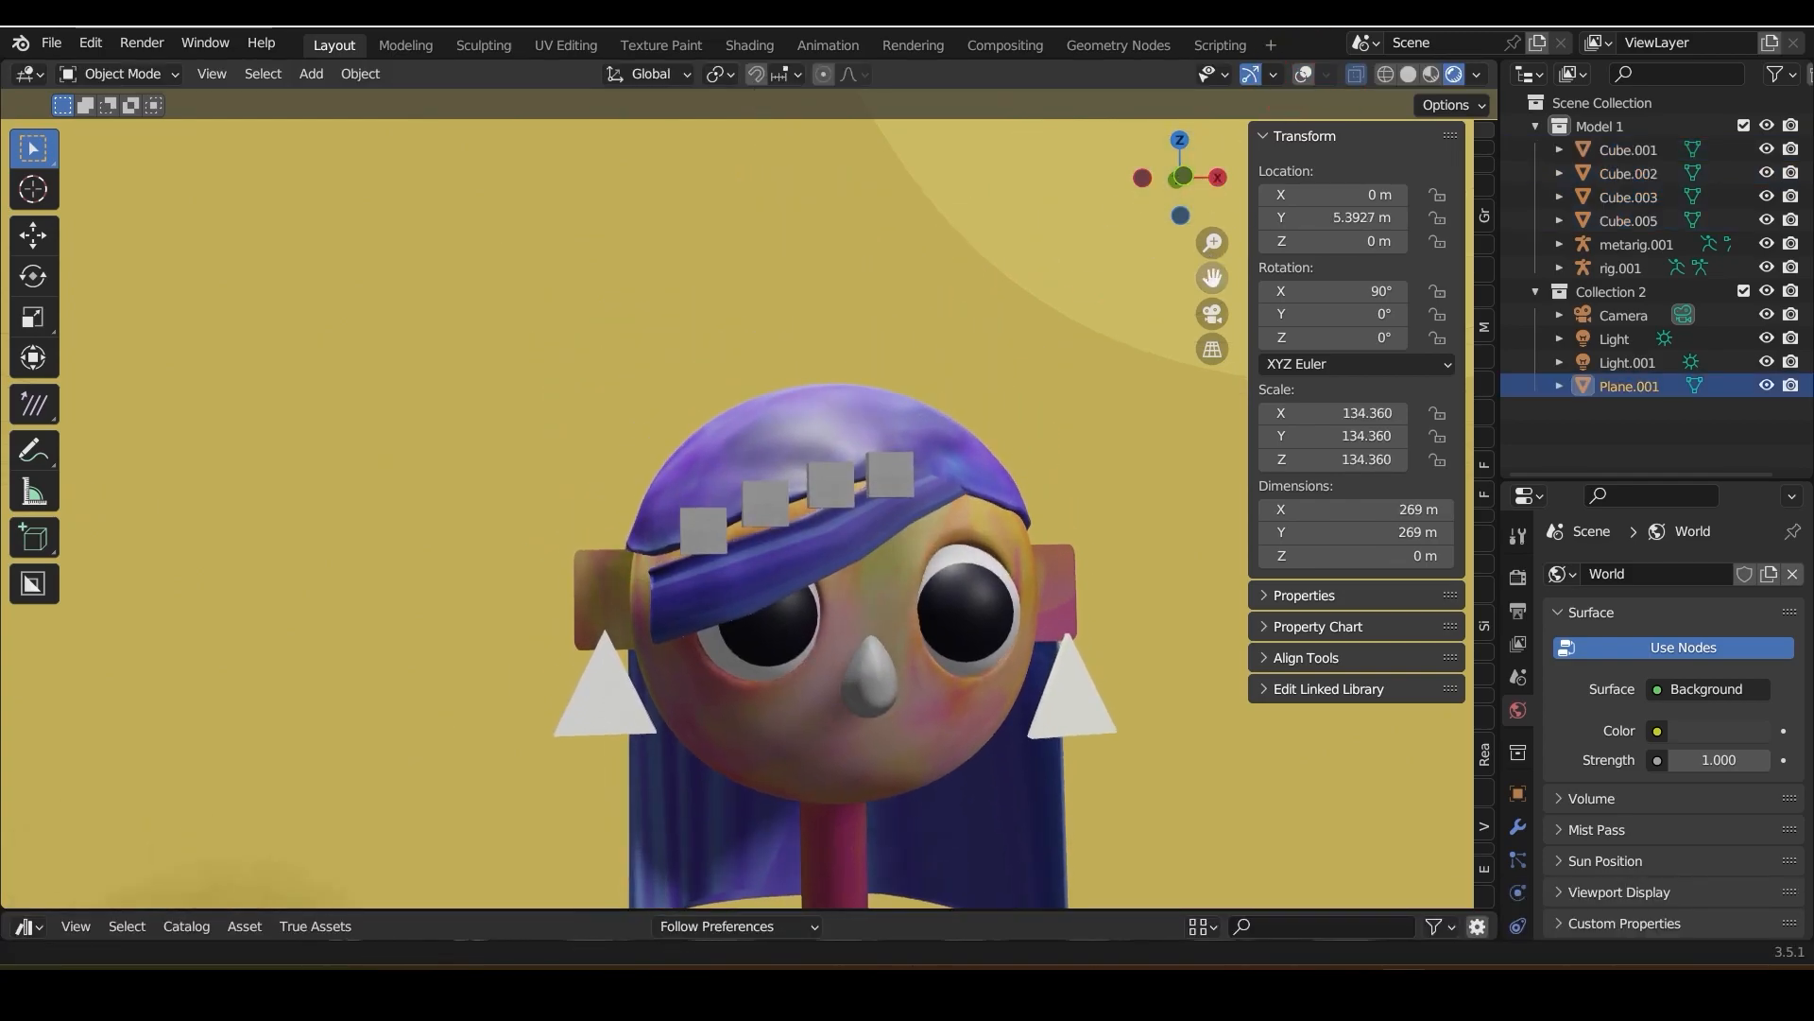
Reposition the cubes one by one to space them along the hair parting
click(690, 550)
key(g)
click(690, 549)
drag(778, 527, 754, 535)
drag(907, 487, 866, 494)
drag(1016, 463, 866, 467)
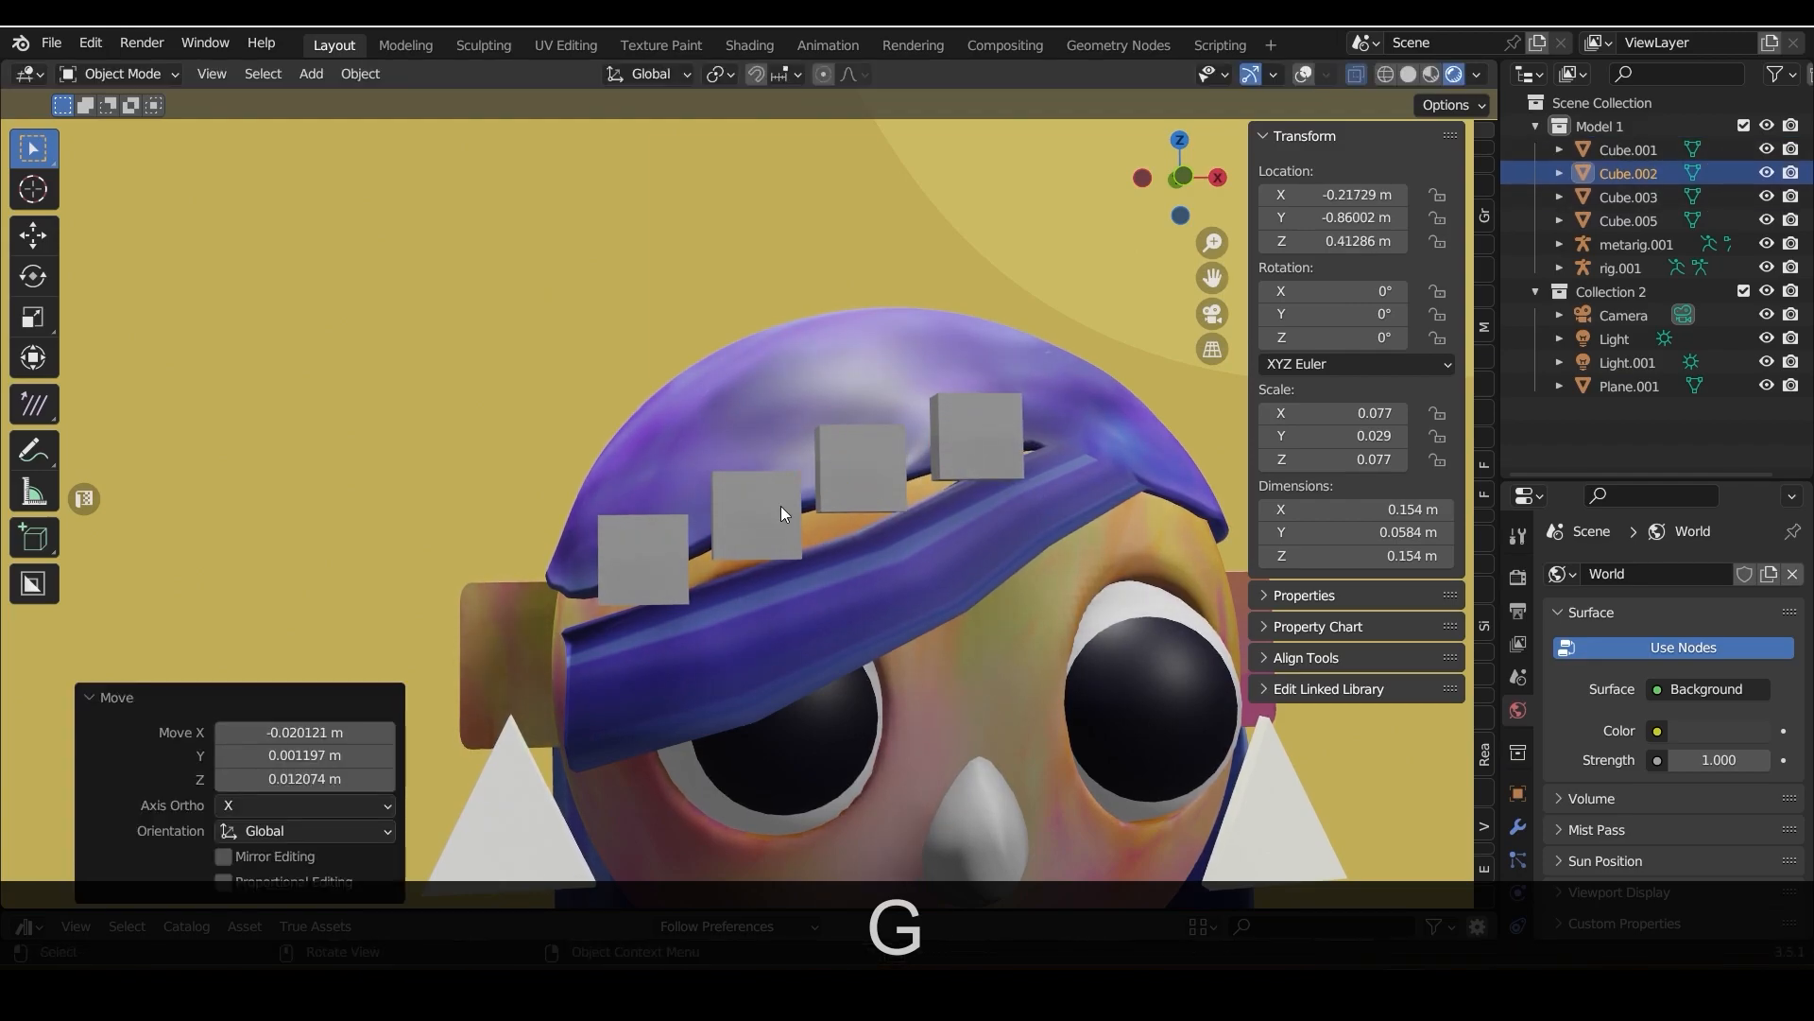
scroll(811, 495, down, 3)
scroll(824, 512, up, 3)
Try to conform Cube.001 to the surface of the Hair mesh with the Conform Object command
middle_drag(833, 462, 977, 406)
click(977, 405)
shift+click(883, 439)
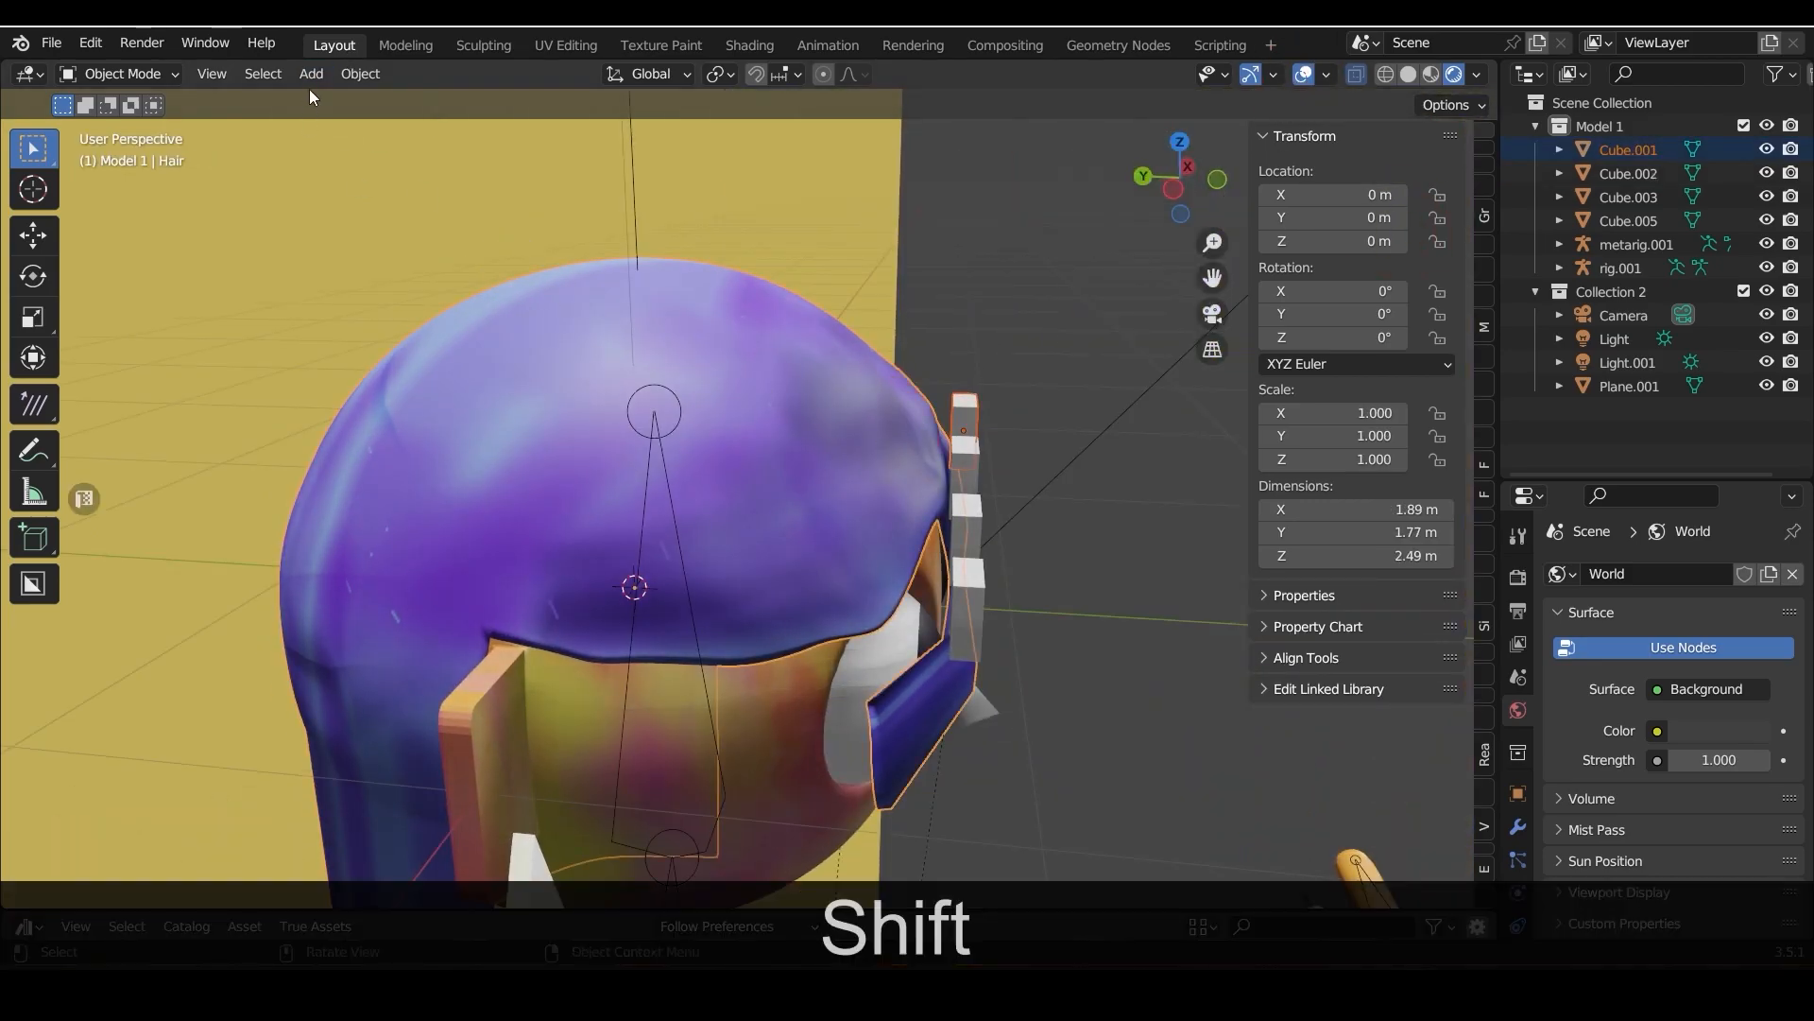
click(360, 73)
mouse_move(523, 906)
click(645, 821)
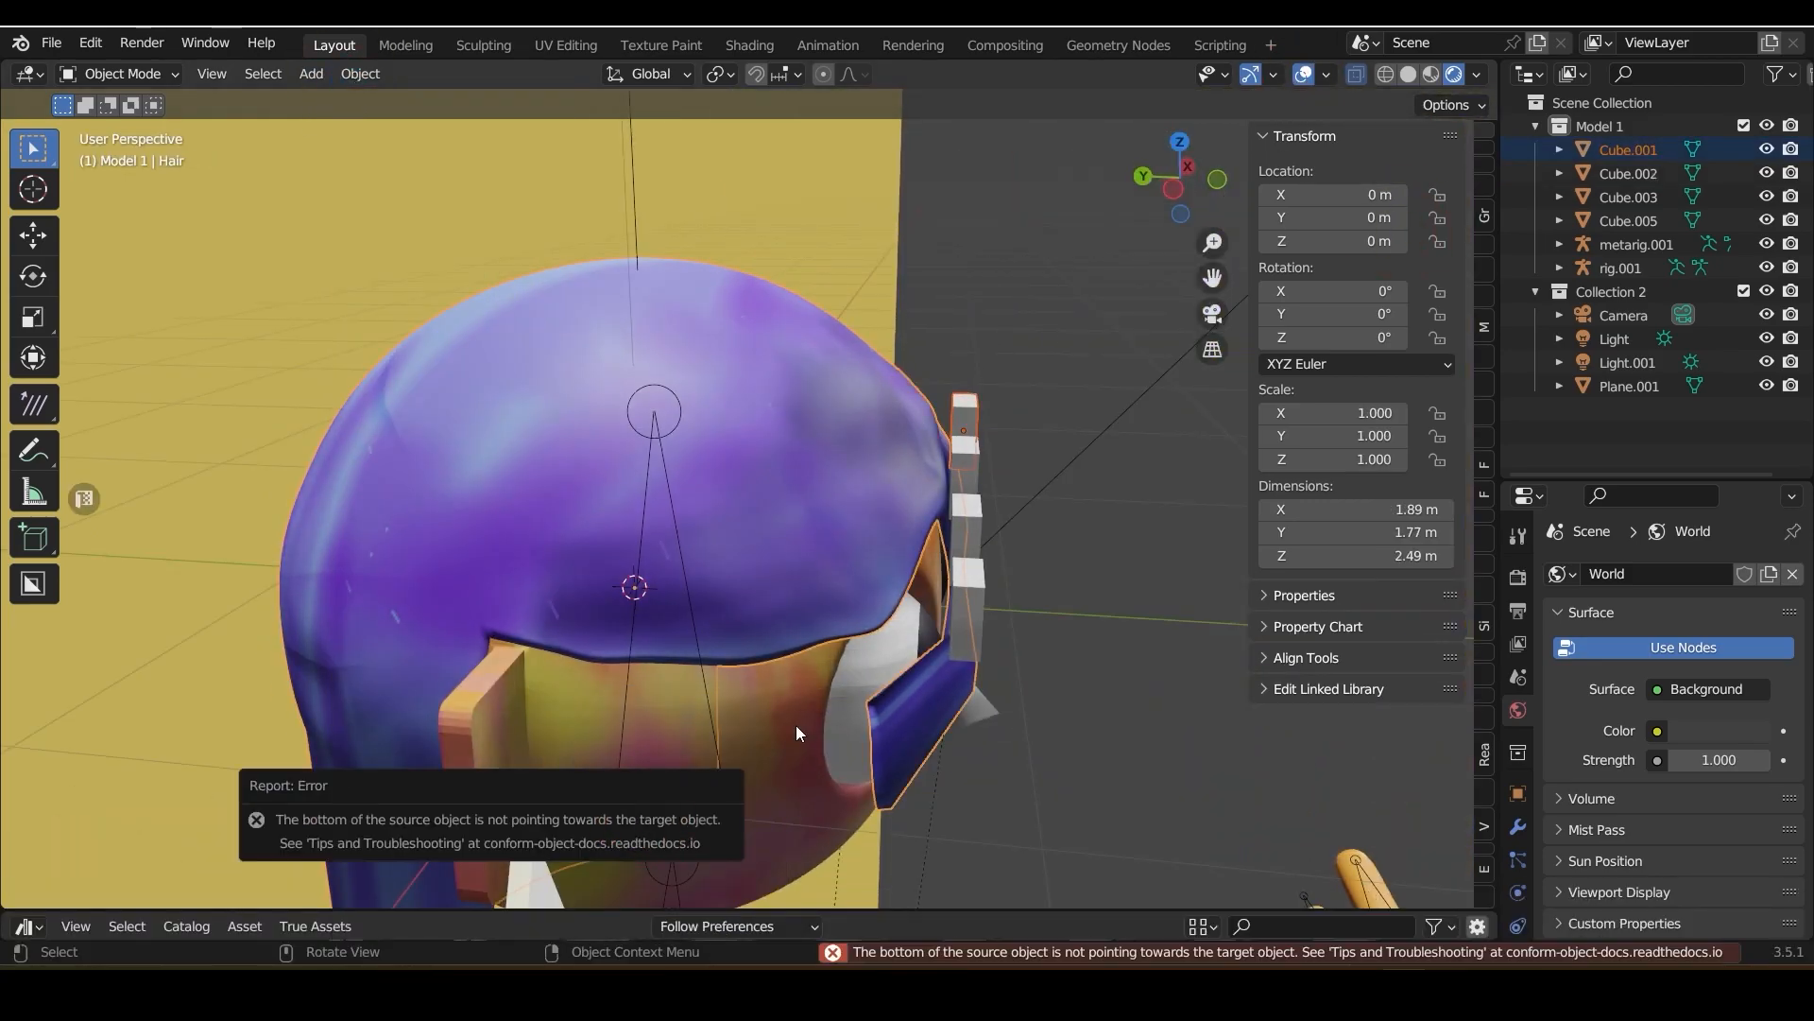
click(967, 407)
key(g)
right_click(932, 406)
Move the lowest cube in the row, Cube.005, along Y to fit its depth to the hair
drag(1166, 189, 964, 184)
click(1005, 592)
key(g)
key(y)
click(960, 592)
scroll(1006, 412, down, 4)
scroll(1005, 412, up, 2)
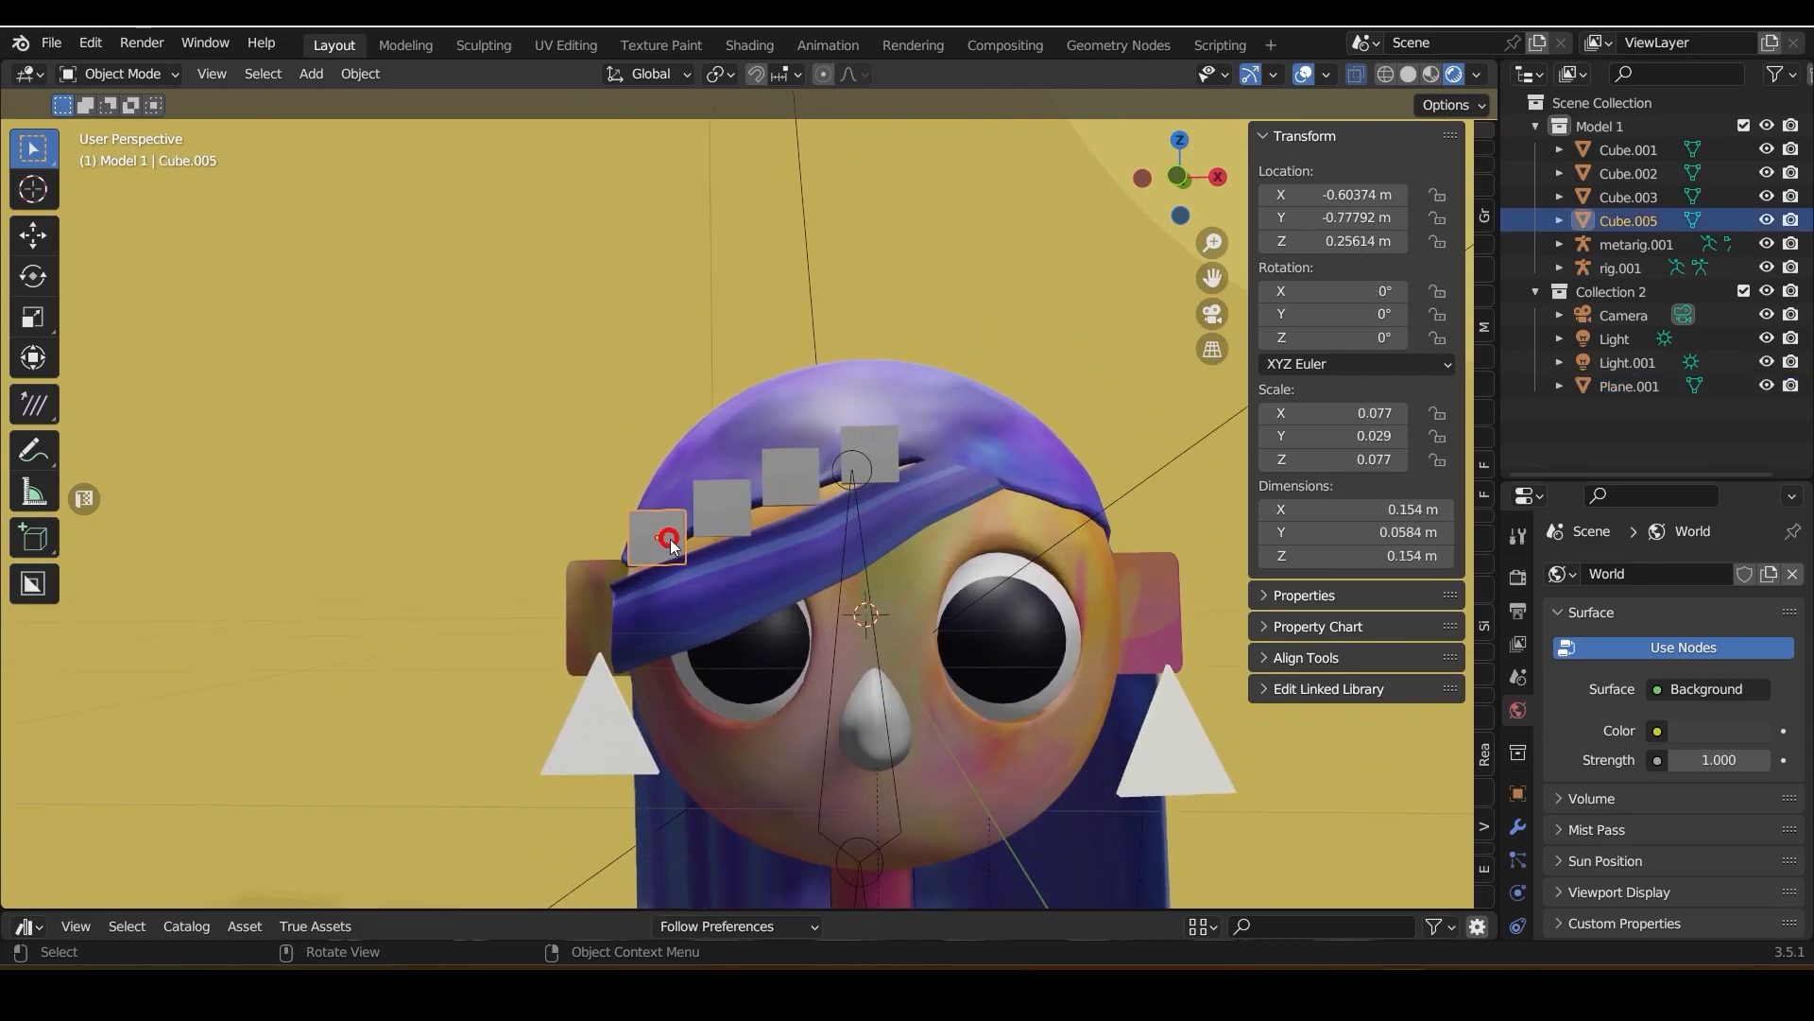
Deselect the cubes and hide the viewport overlays to see the row of cubes on the hair without bones or guide lines
shift+click(723, 507)
shift+click(790, 475)
click(979, 412)
click(607, 423)
scroll(606, 422, down, 5)
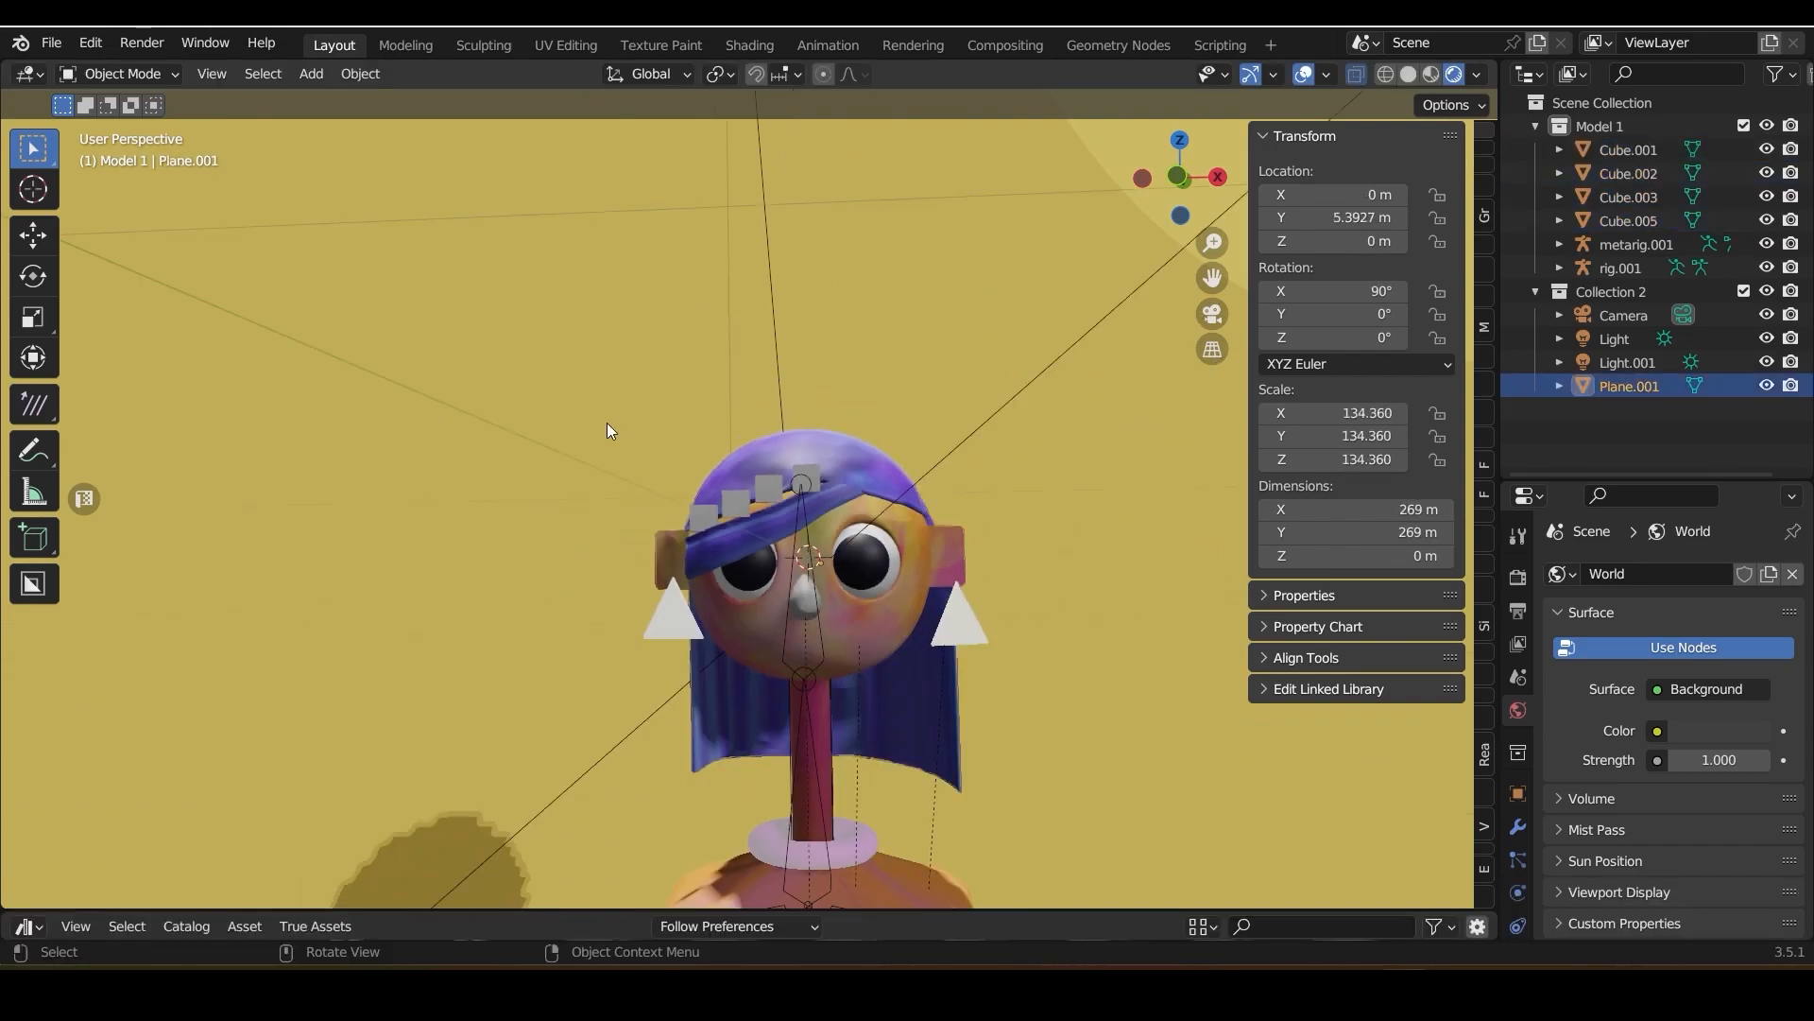
click(1302, 73)
scroll(768, 644, up, 5)
scroll(945, 492, up, 4)
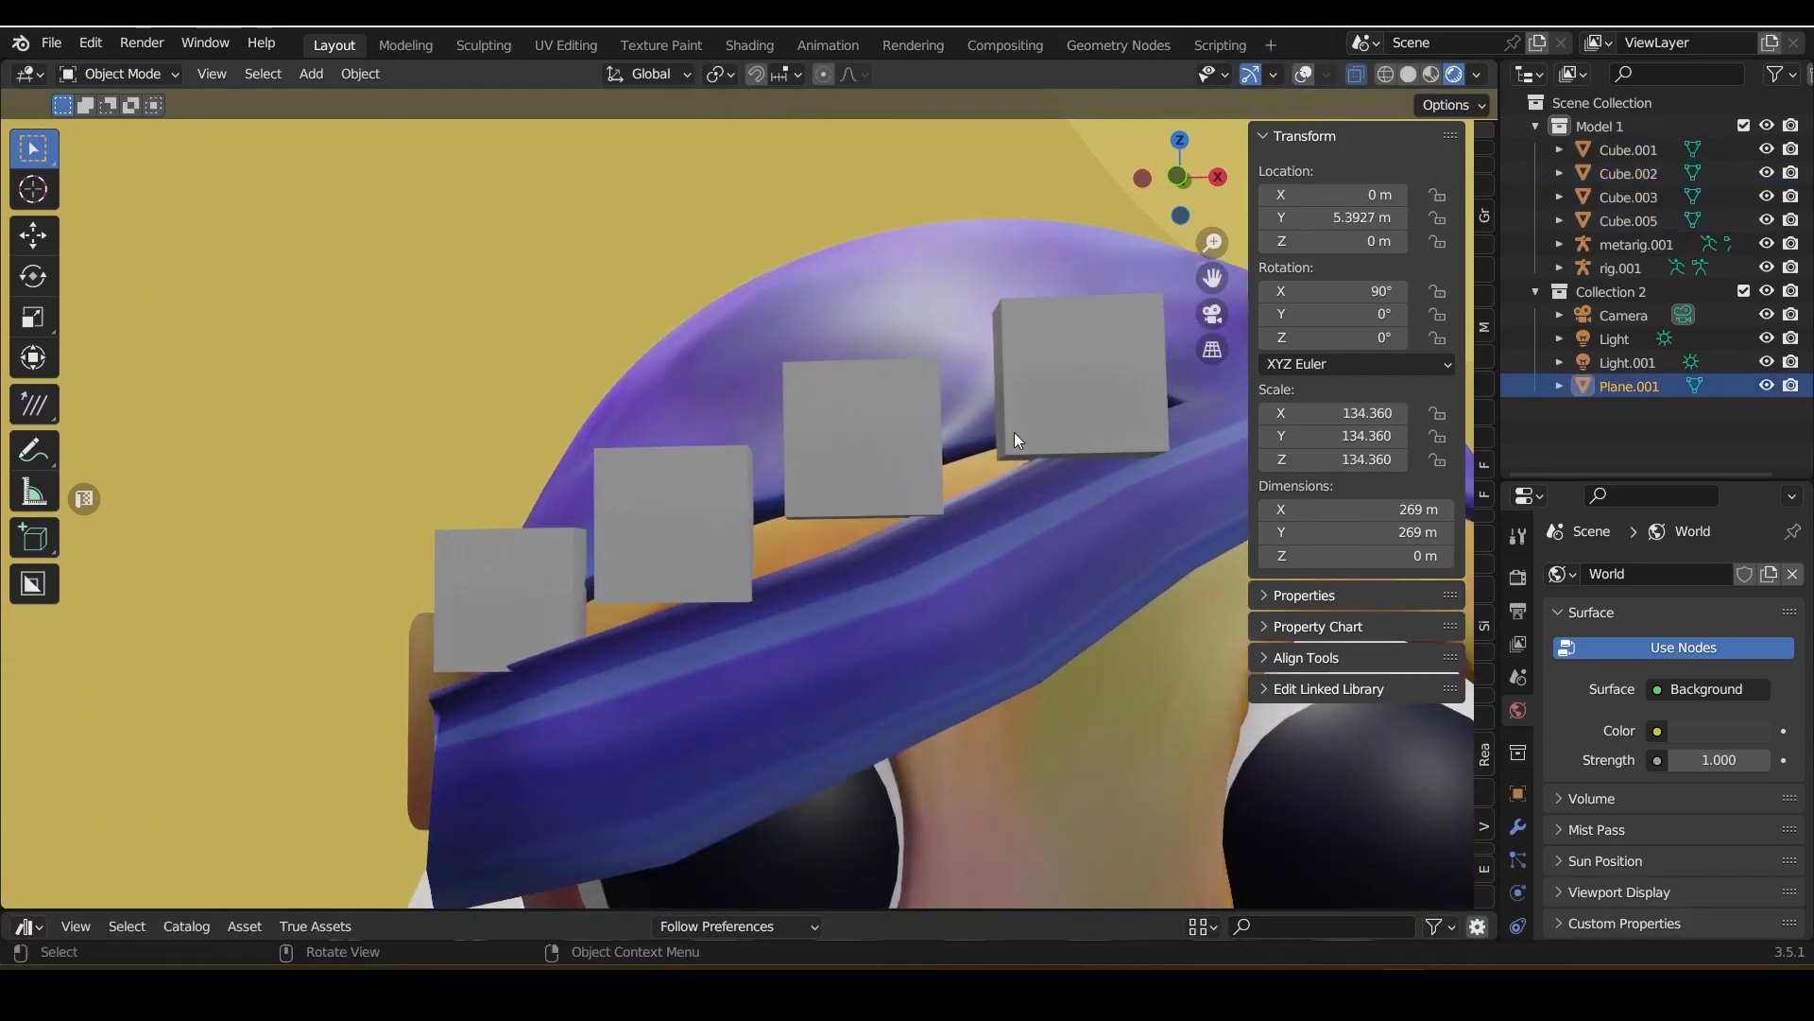
Raise the highest cube, Cube.001, about 0.03 m along Z, try rotating it about -12.8°, and undo the rotation
click(1077, 397)
key(g)
key(z)
click(1170, 405)
key(r)
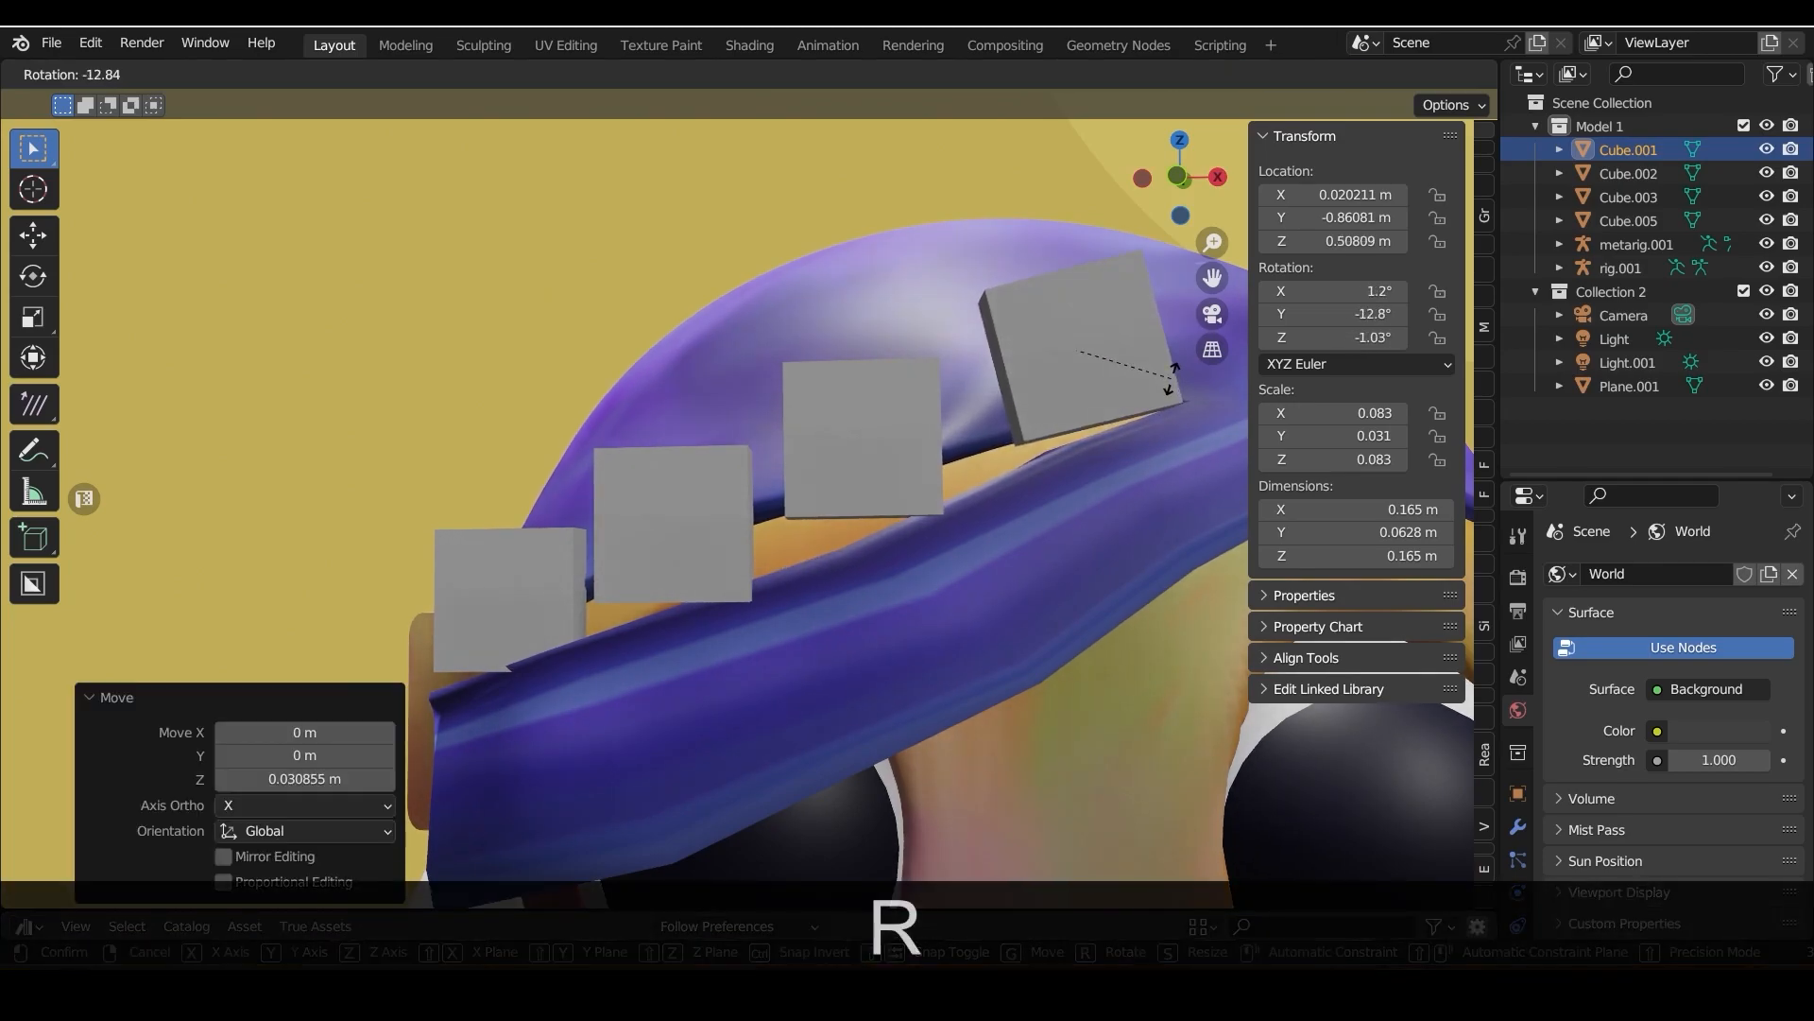
click(1170, 389)
key(ctrl+z)
scroll(867, 451, down, 4)
click(1079, 427)
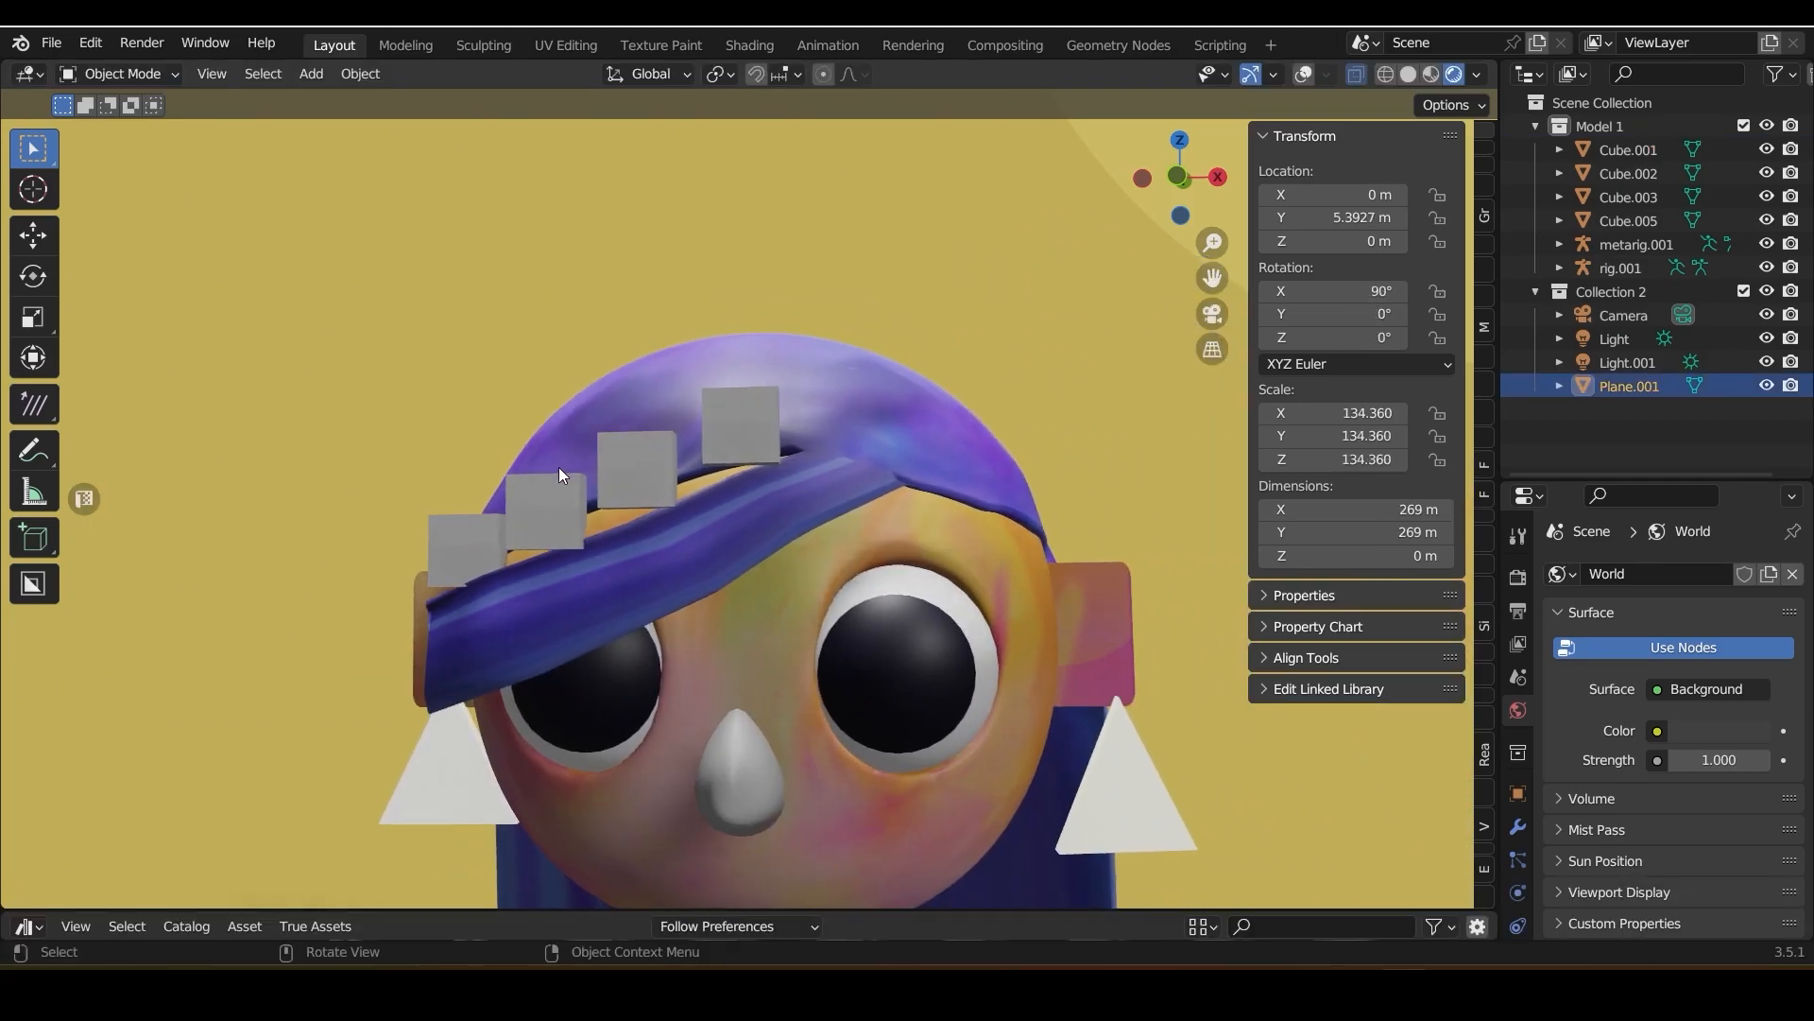
Lower the highest cube, Cube.001, about 0.033 m along Z
scroll(558, 462, up, 4)
click(718, 397)
key(g)
key(z)
click(721, 427)
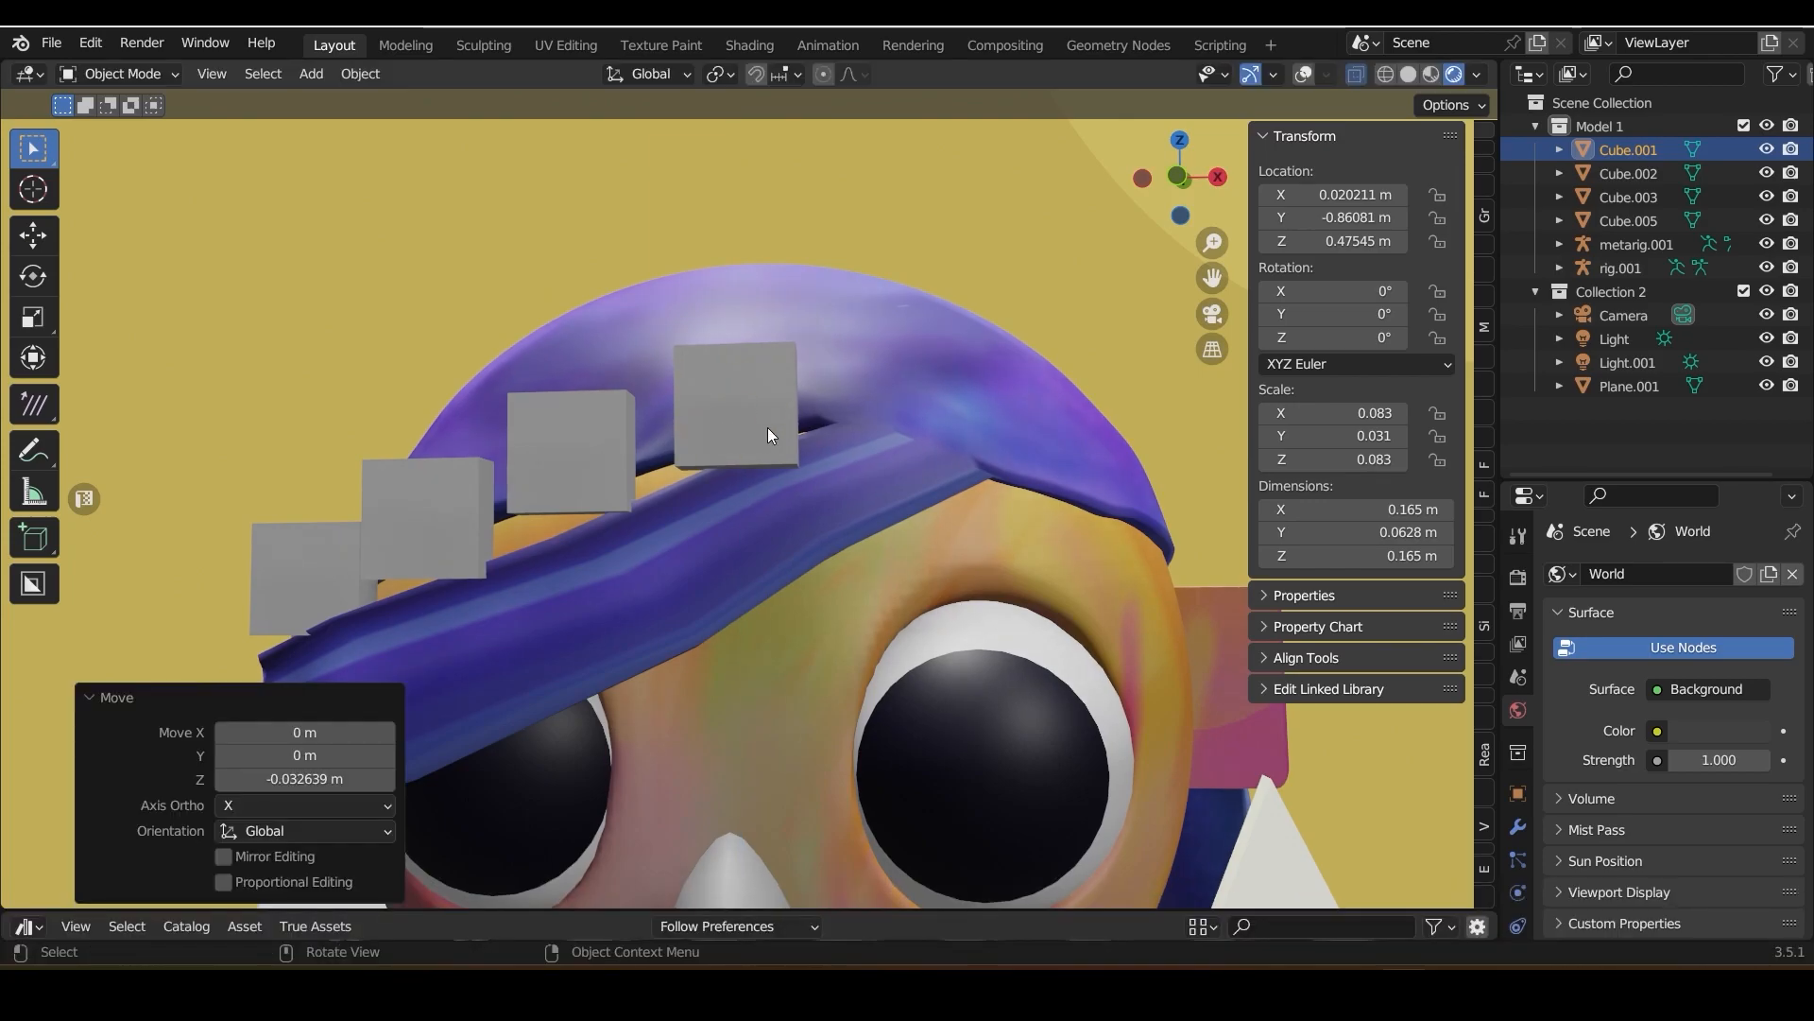
Select the hair mesh, switch it to Sculpt Mode, and return to Object Mode
click(832, 388)
click(129, 152)
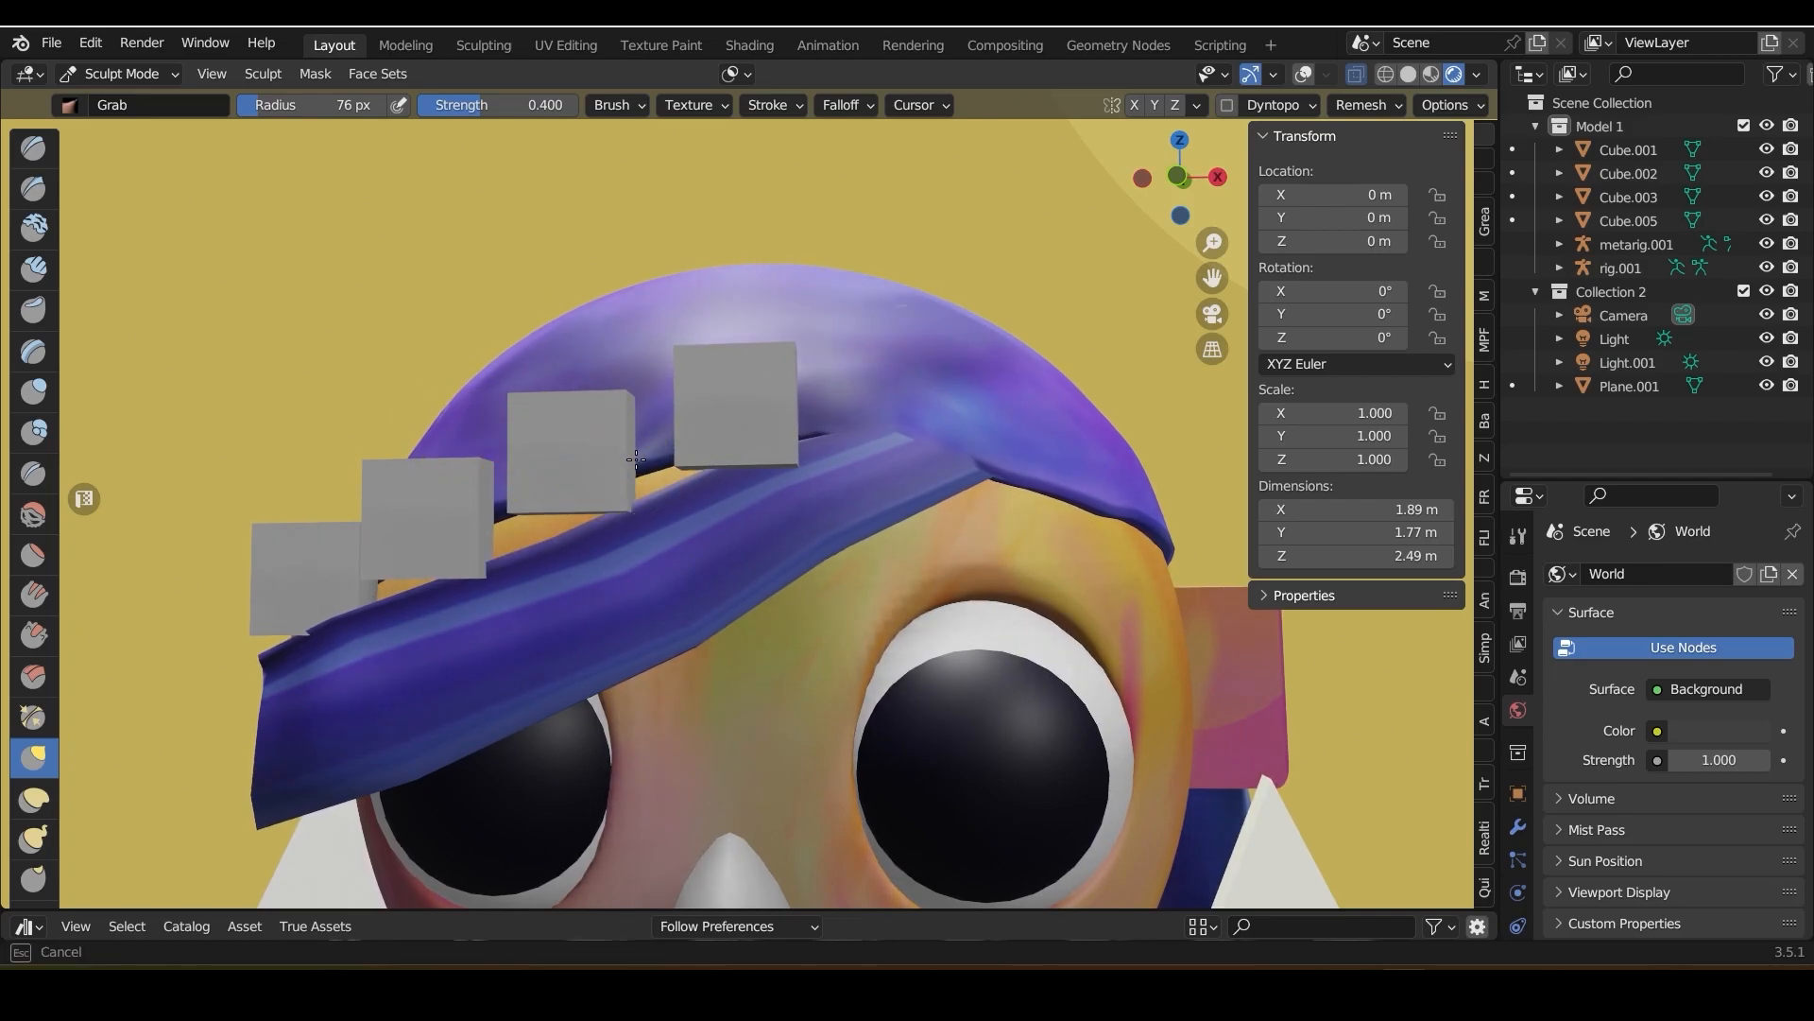
click(121, 73)
click(119, 110)
Raise Cube.001 about 0.03 m and the neighbouring Cube.002 about 0.036 m along Z
click(746, 411)
key(g)
key(z)
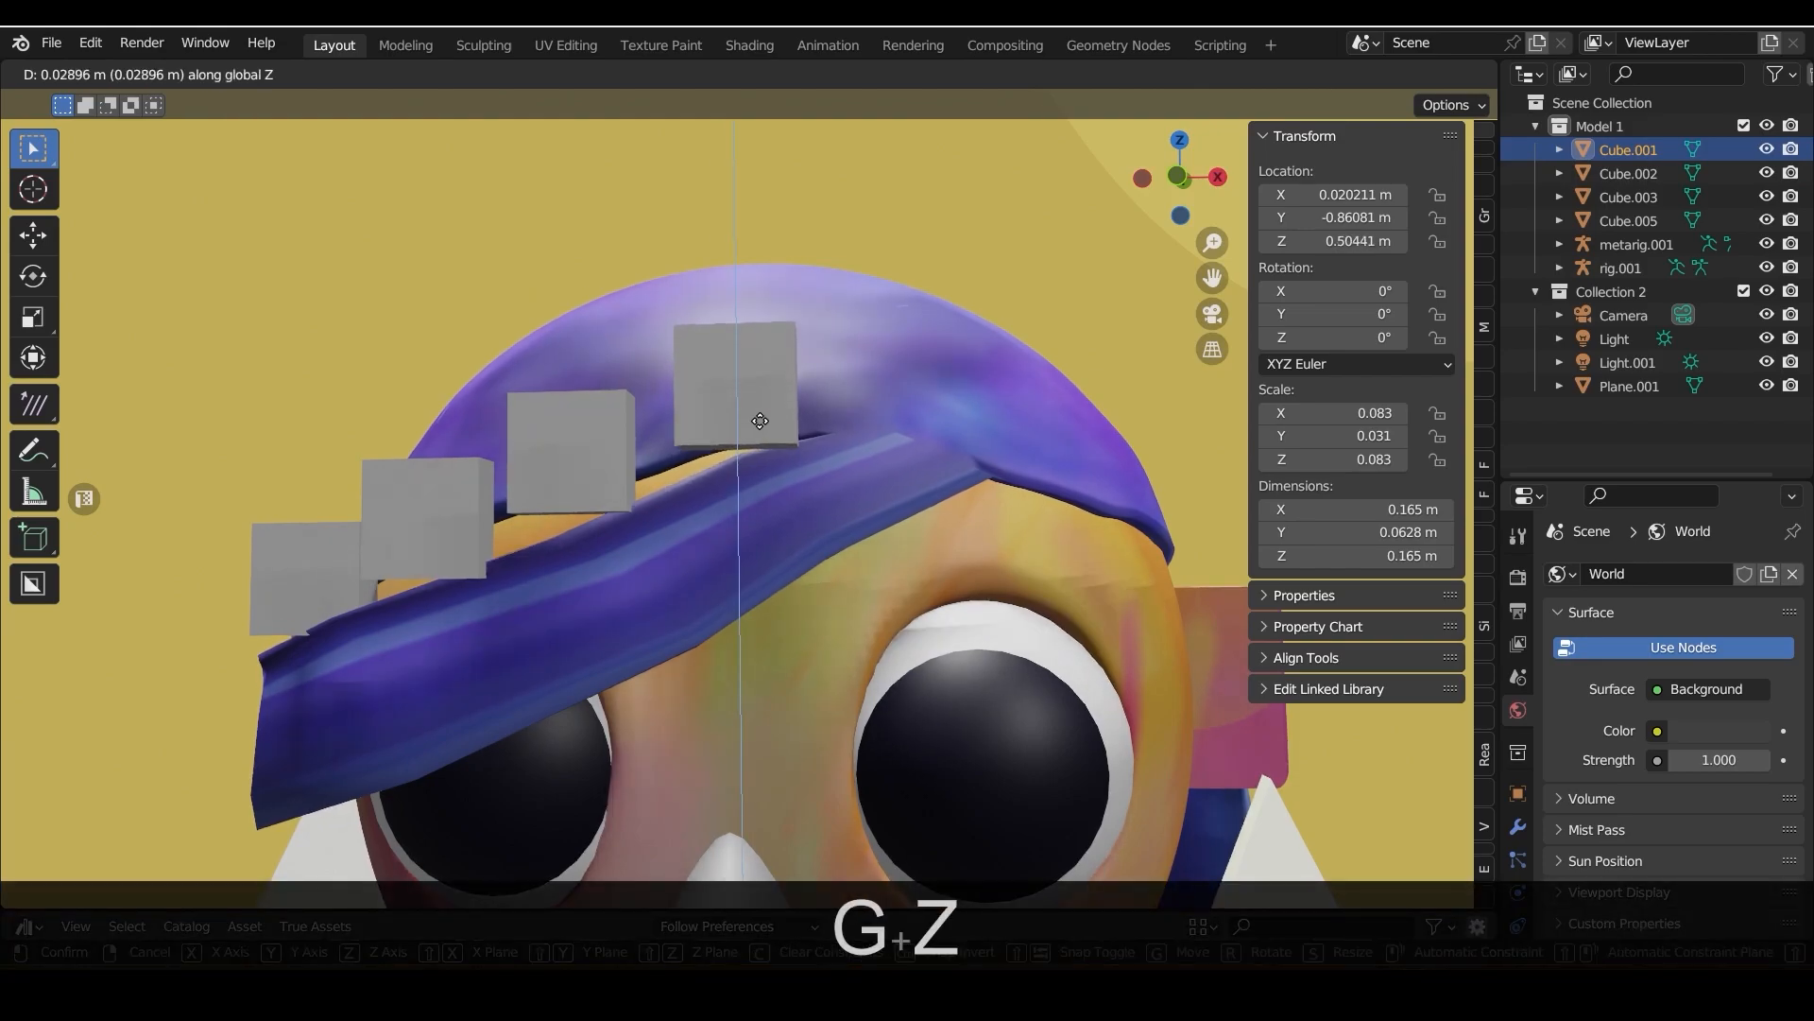
click(759, 418)
click(567, 480)
key(g)
key(z)
click(567, 453)
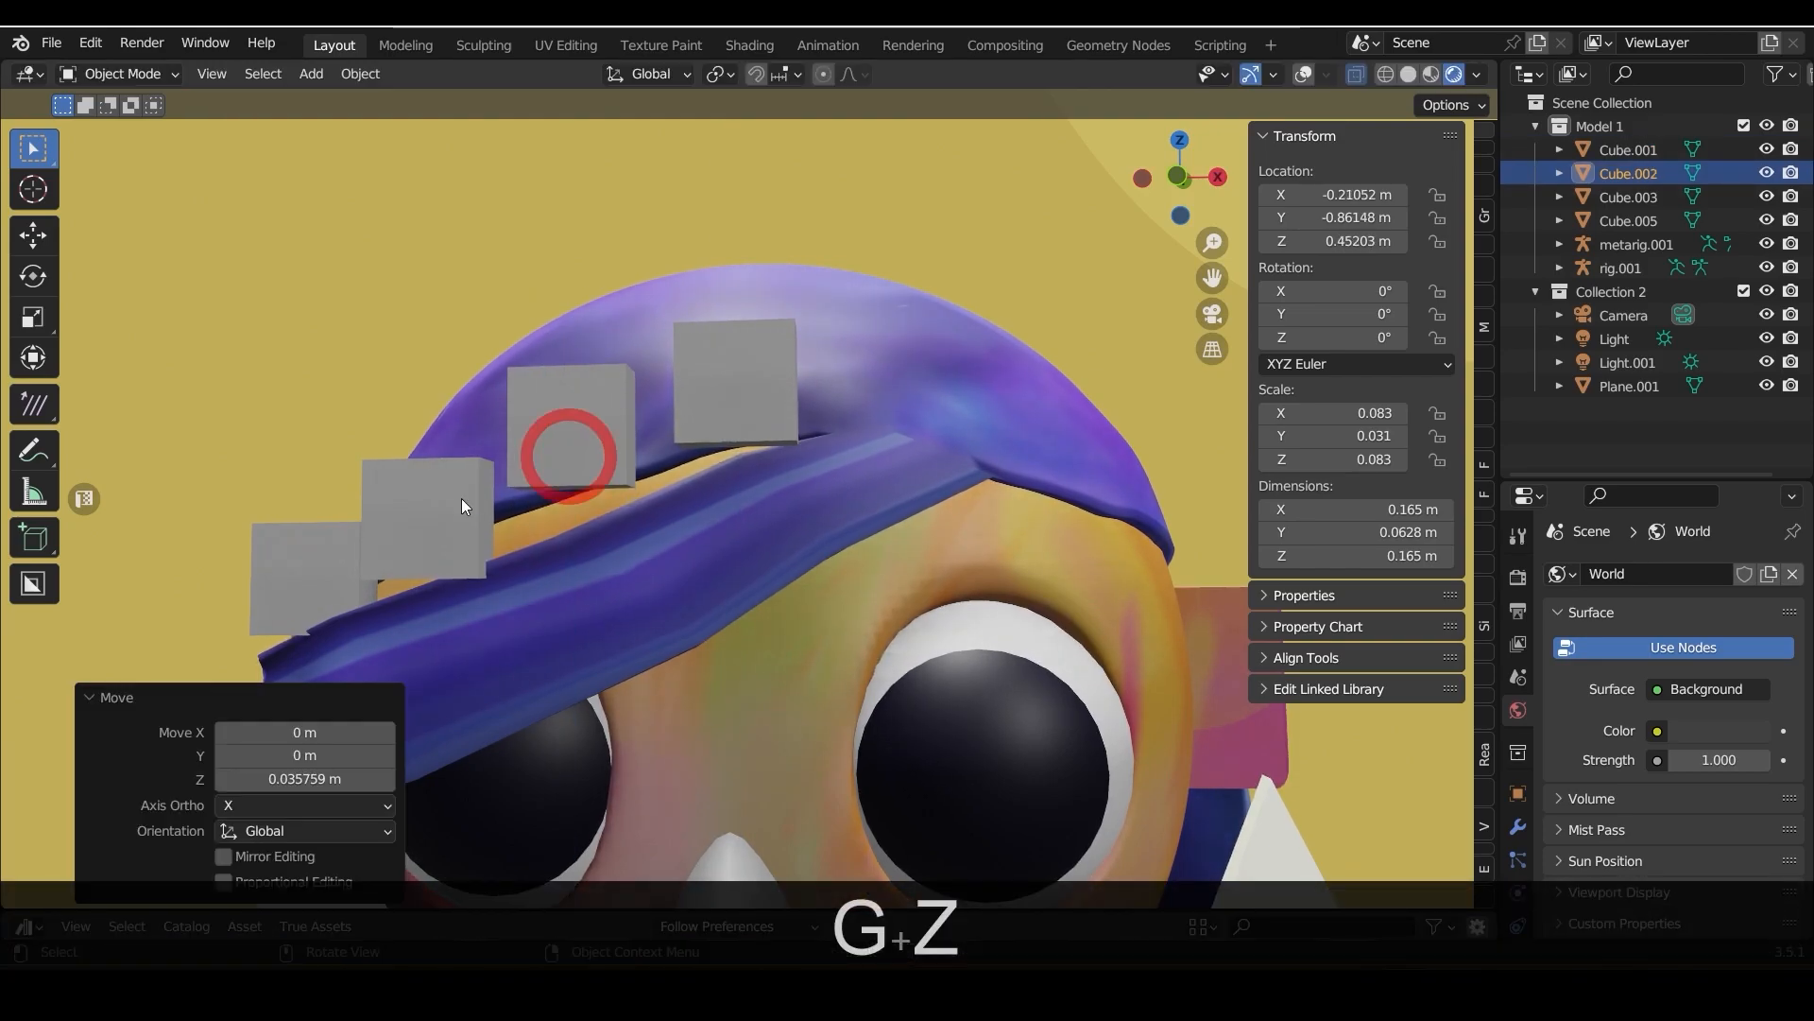
Raise Cube.003 about 0.061 m along Z and lift the lowest cube, Cube.005, to a Z location of about 0.307 m
click(443, 520)
key(g)
key(z)
click(437, 468)
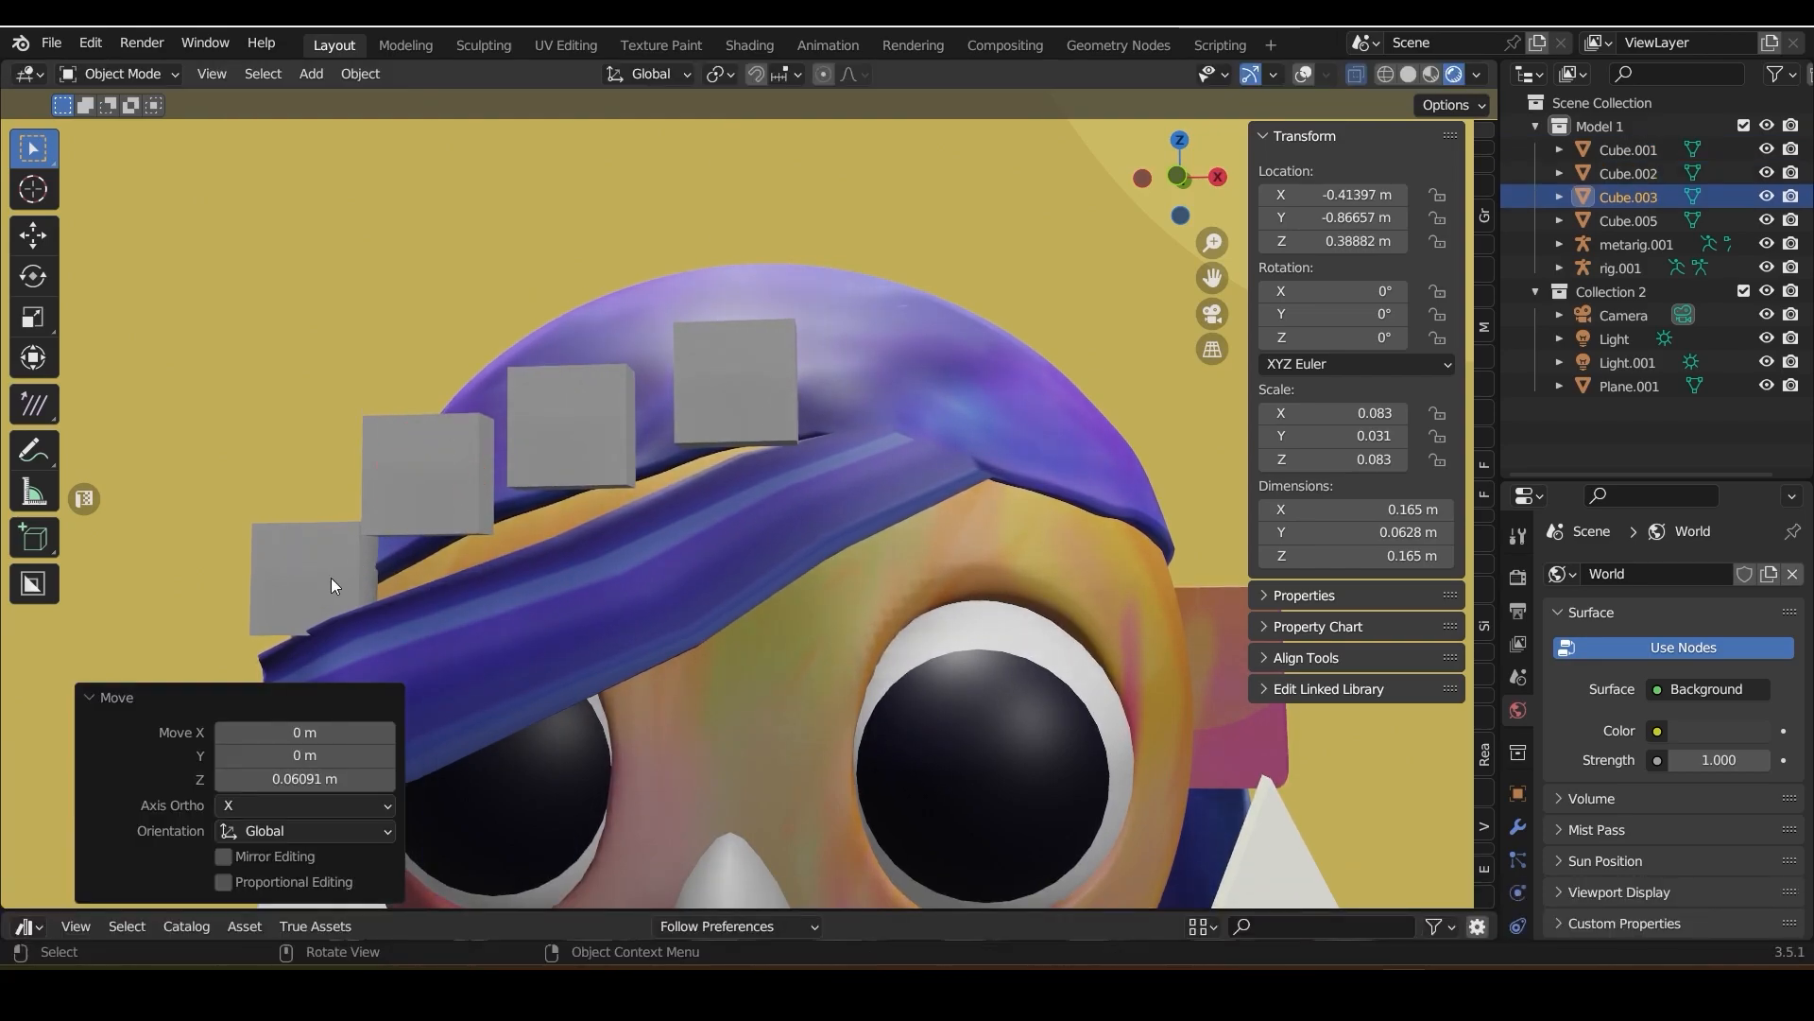
click(331, 577)
key(g)
key(z)
click(329, 537)
Shift Cube.002, Cube.003 and Cube.005 along X toward Cube.001 to close the gaps in the row
click(599, 451)
key(g)
key(x)
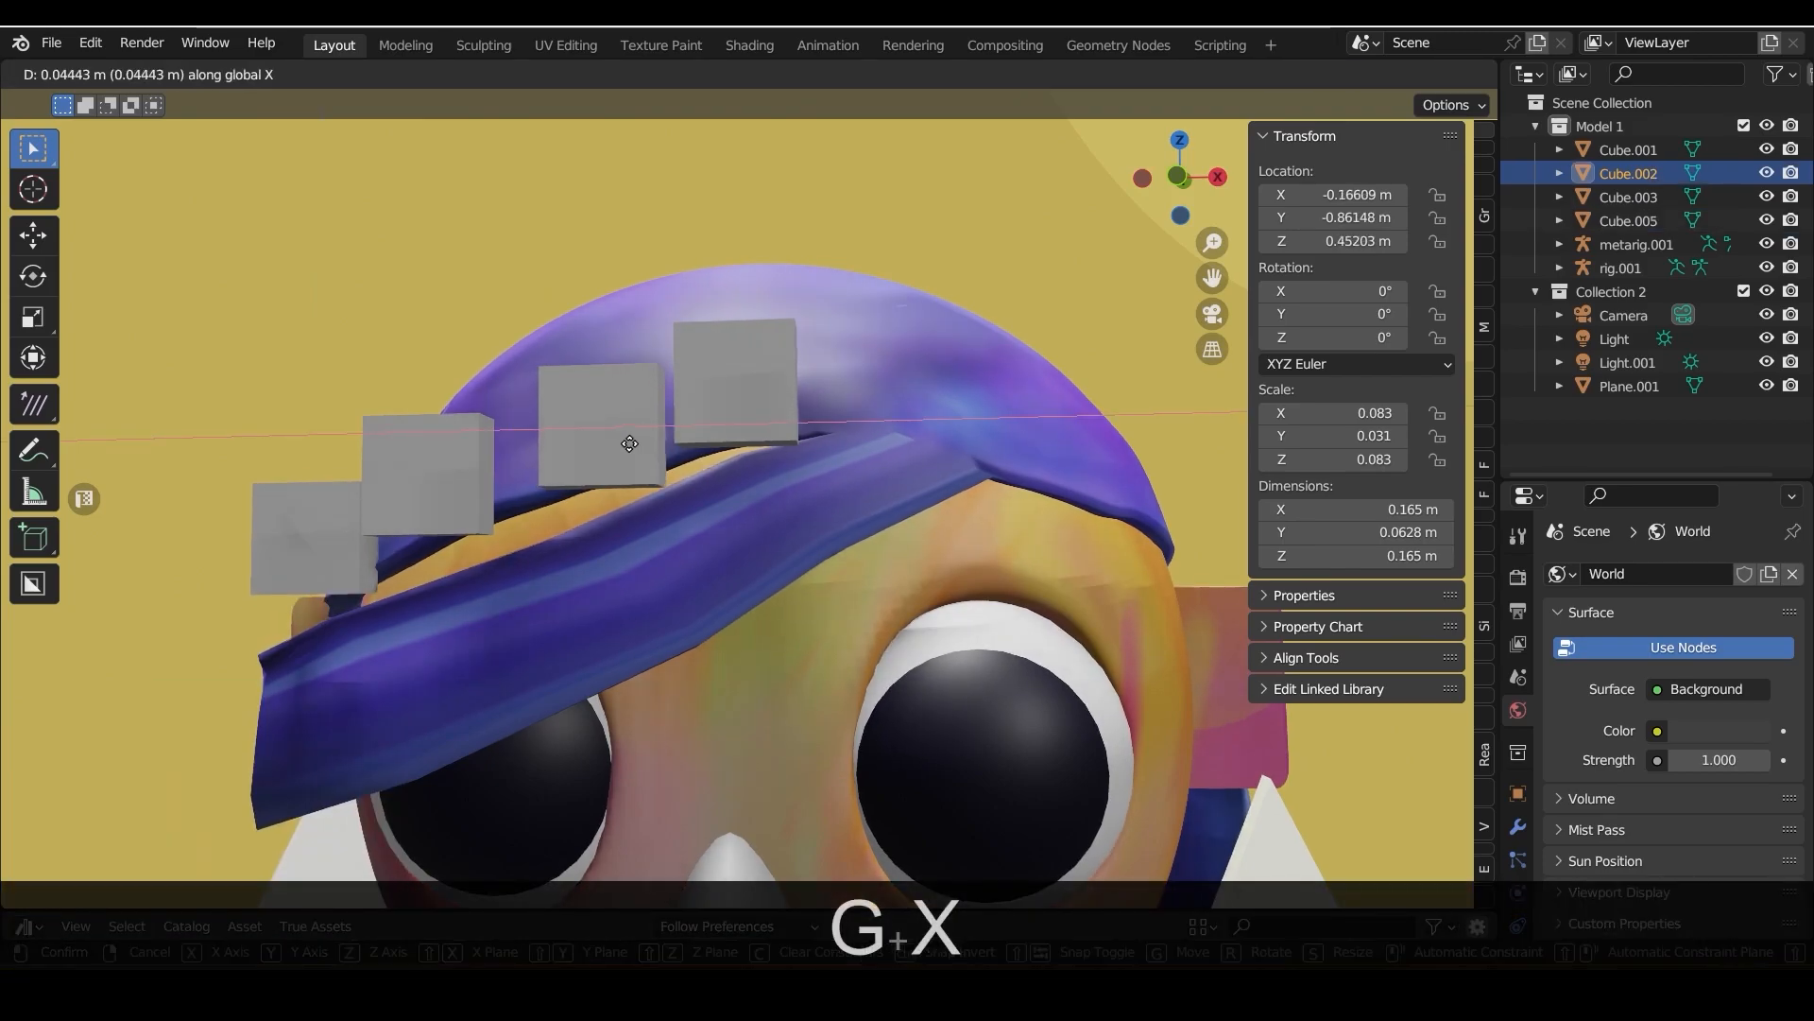
click(630, 442)
click(437, 487)
key(g)
key(x)
click(478, 483)
click(349, 542)
key(g)
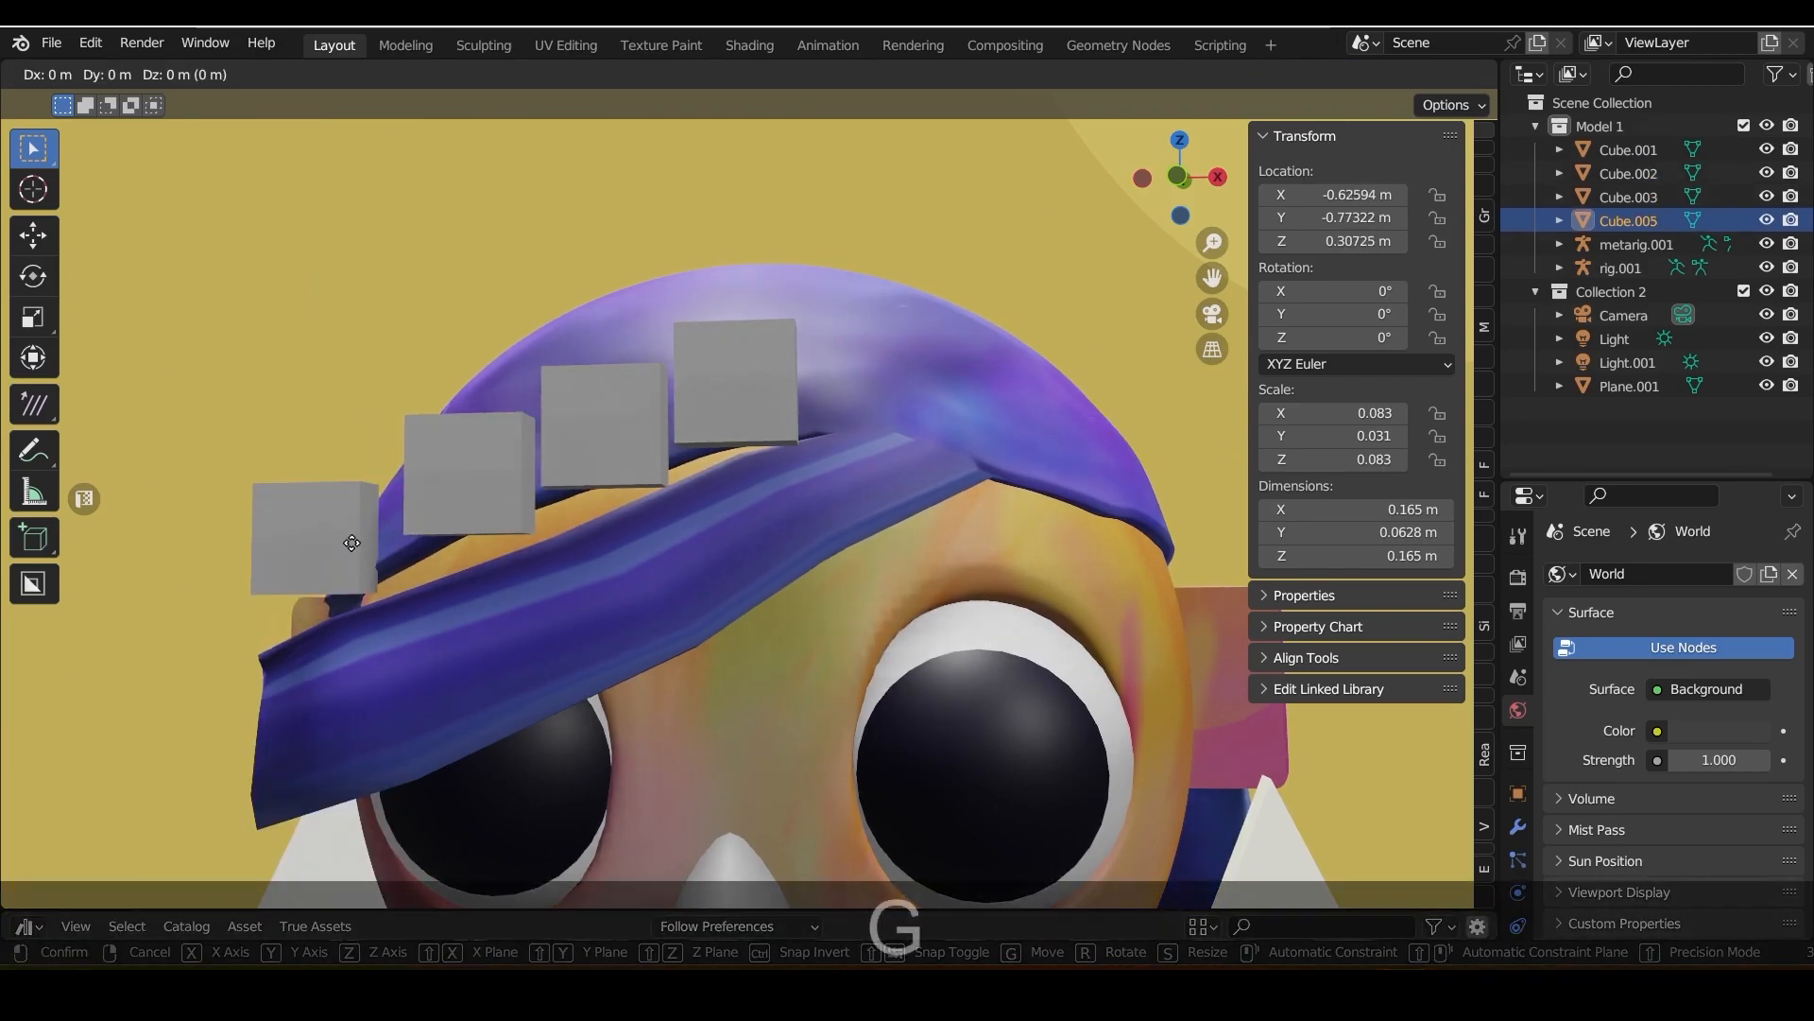
key(x)
click(376, 539)
Nudge Cube.005 and Cube.003 slightly further along X to even out the spacing of the row
scroll(421, 507, down, 4)
click(428, 501)
scroll(733, 571, up, 2)
scroll(734, 570, up, 2)
click(558, 485)
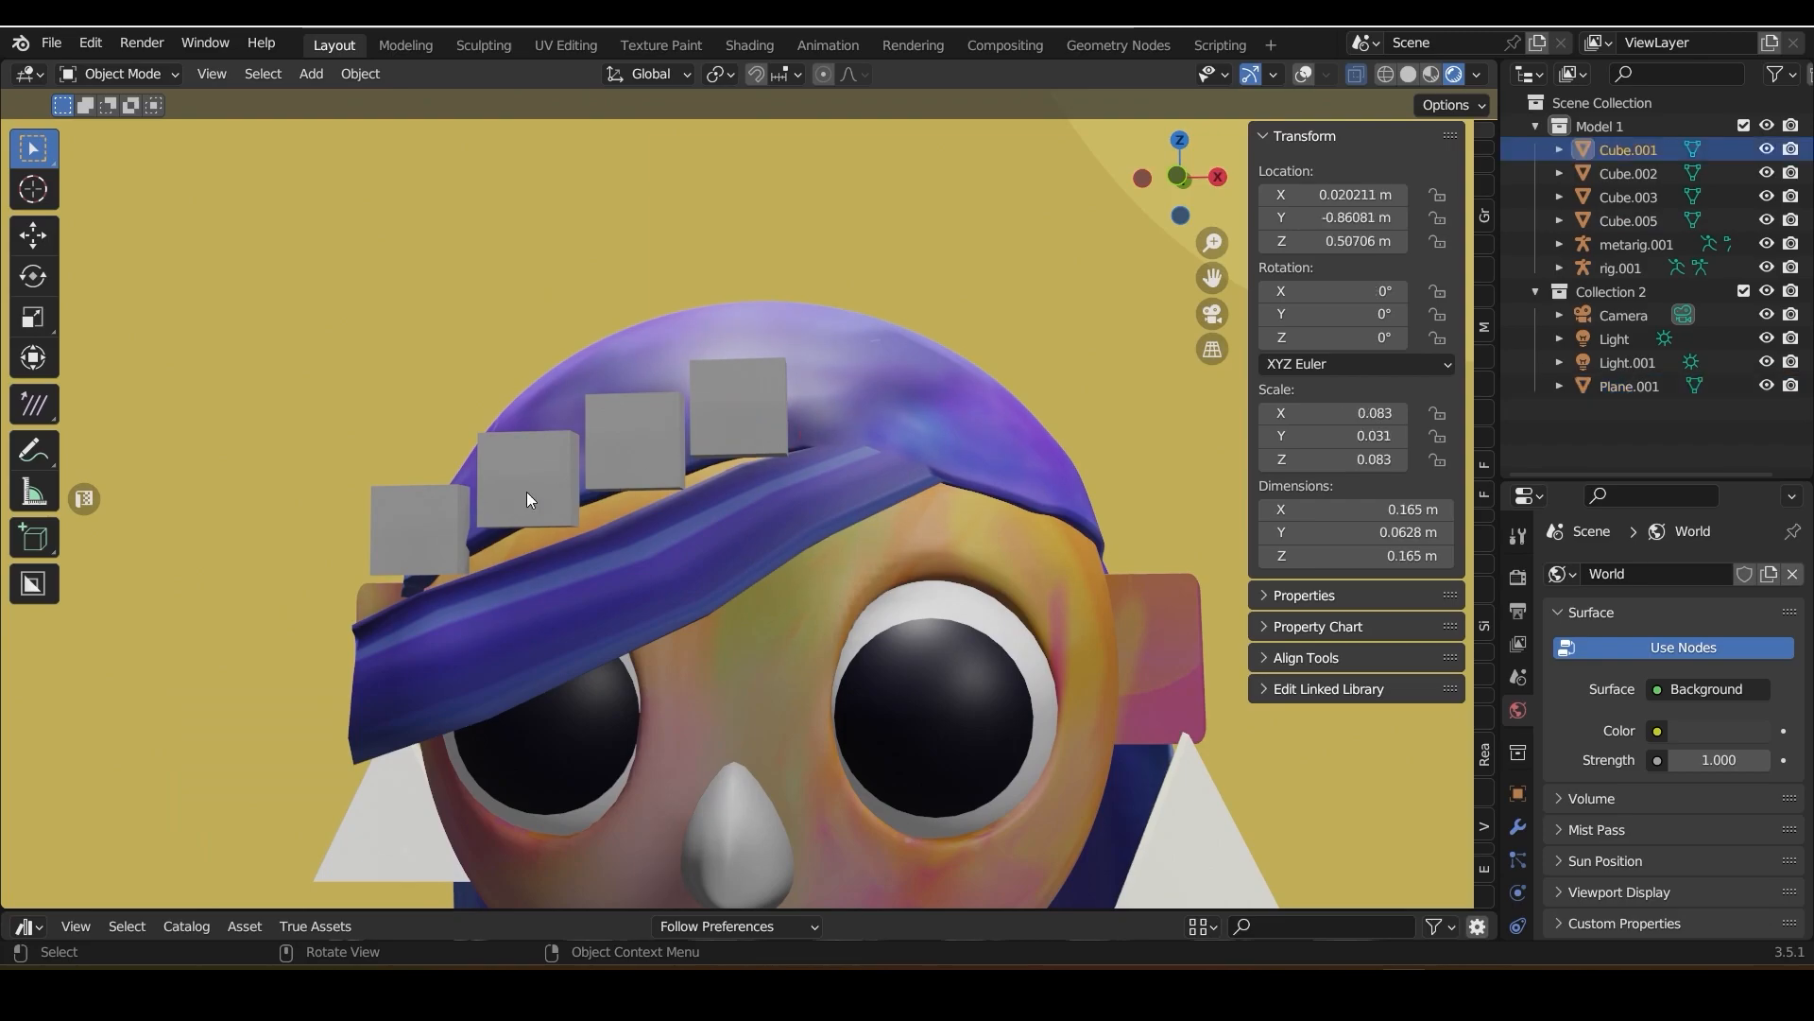
key(g)
key(x)
click(545, 487)
key(g)
key(x)
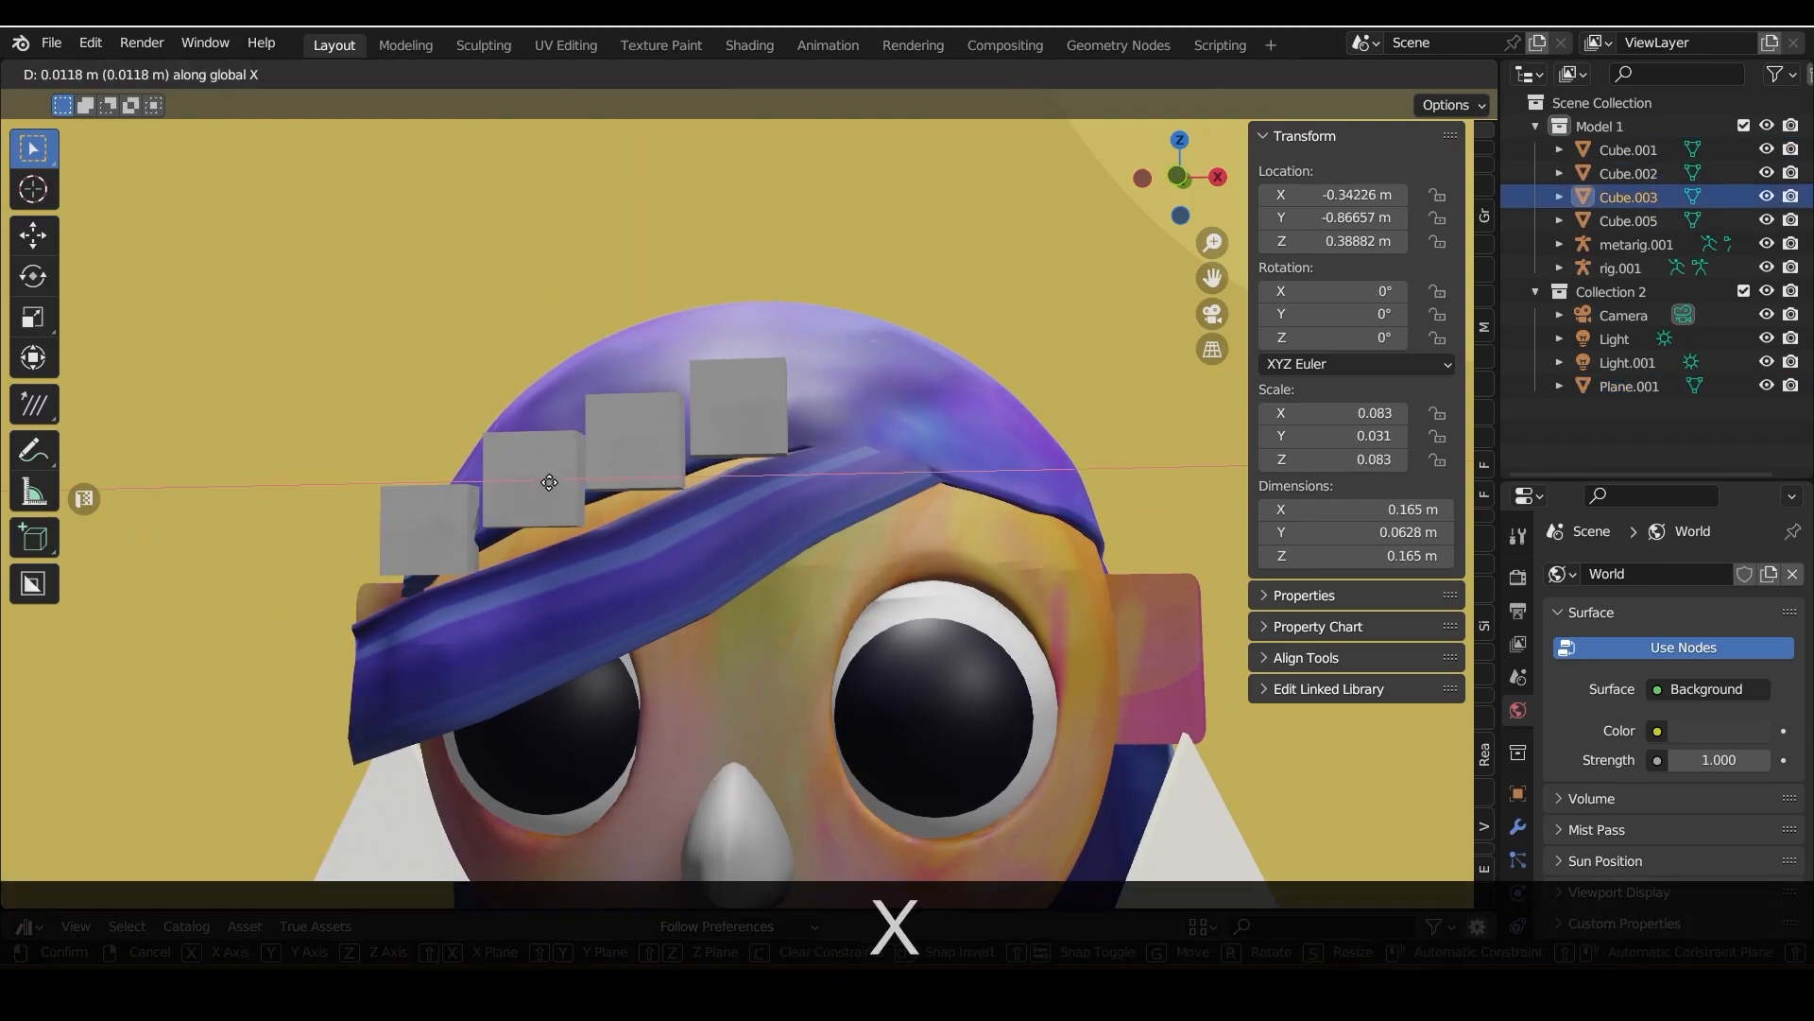
click(546, 478)
Select all four cubes and move the whole row about 0.038 m along X
click(446, 524)
shift+click(535, 483)
shift+click(627, 458)
shift+click(709, 422)
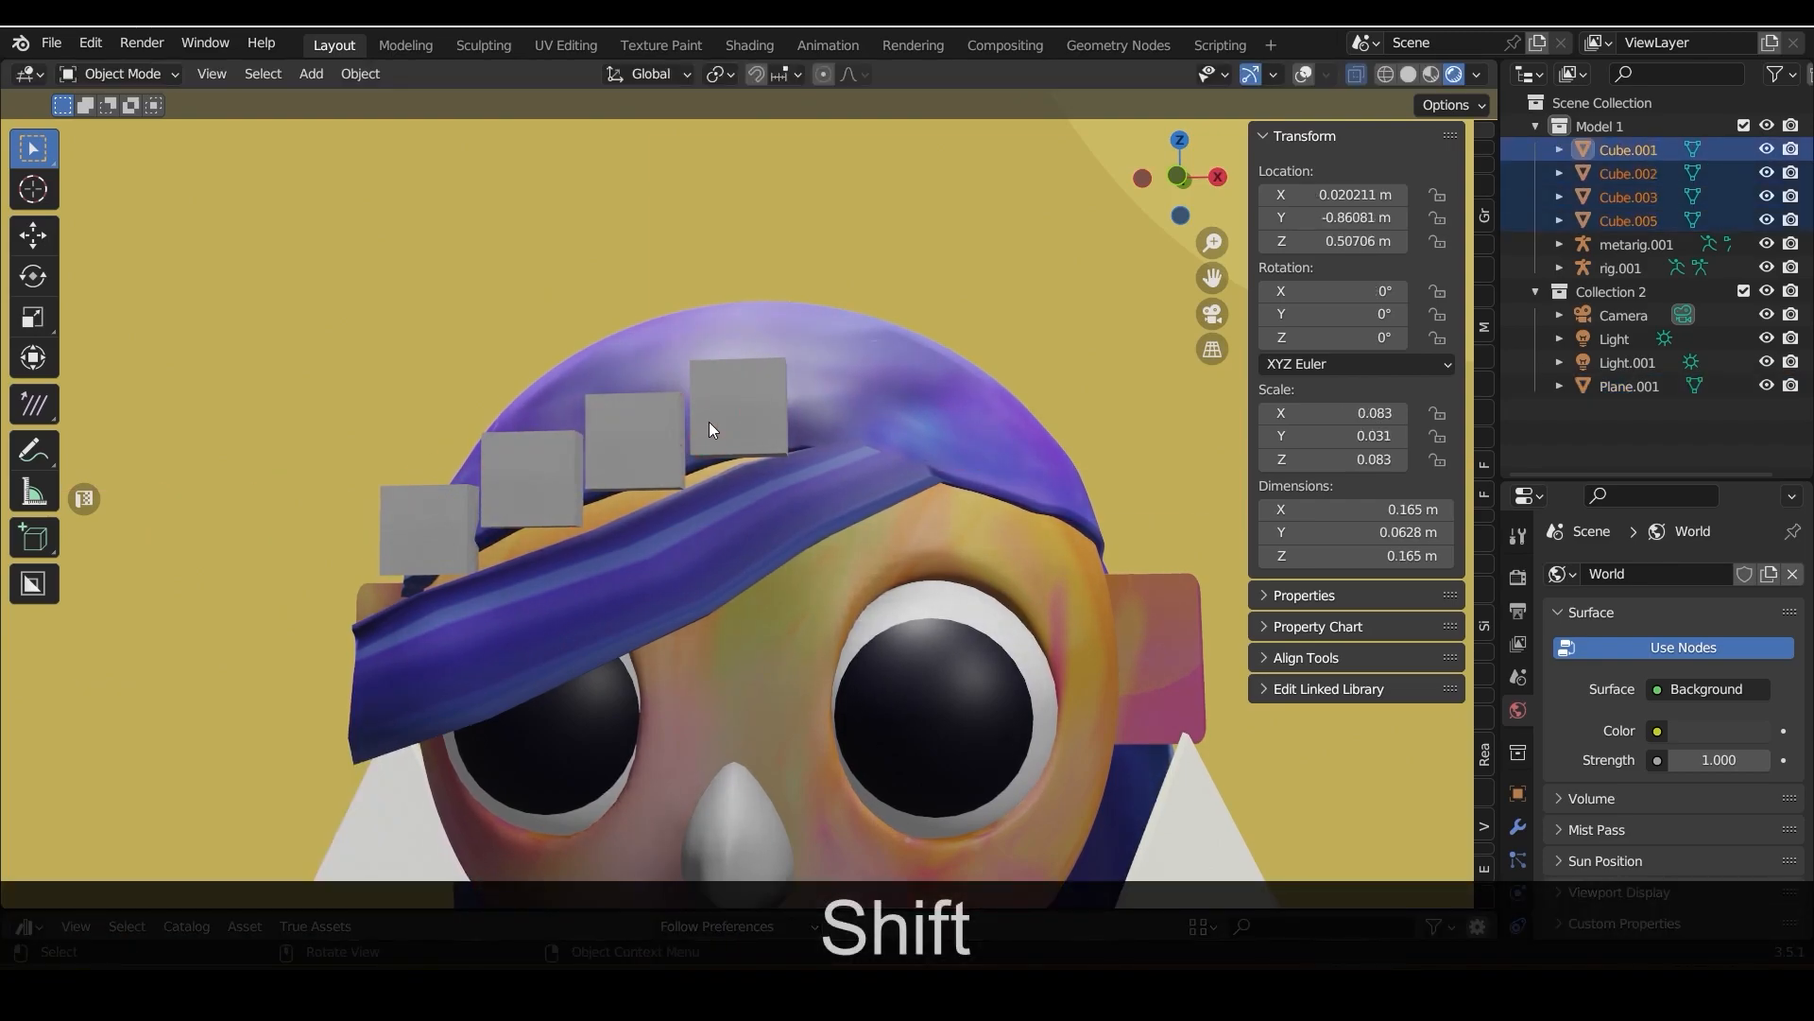
key(g)
key(x)
click(725, 421)
Move Cube.005 about 0.037 m forward along Y and nudge the foremost cube back toward the hair
middle_drag(1066, 219, 976, 575)
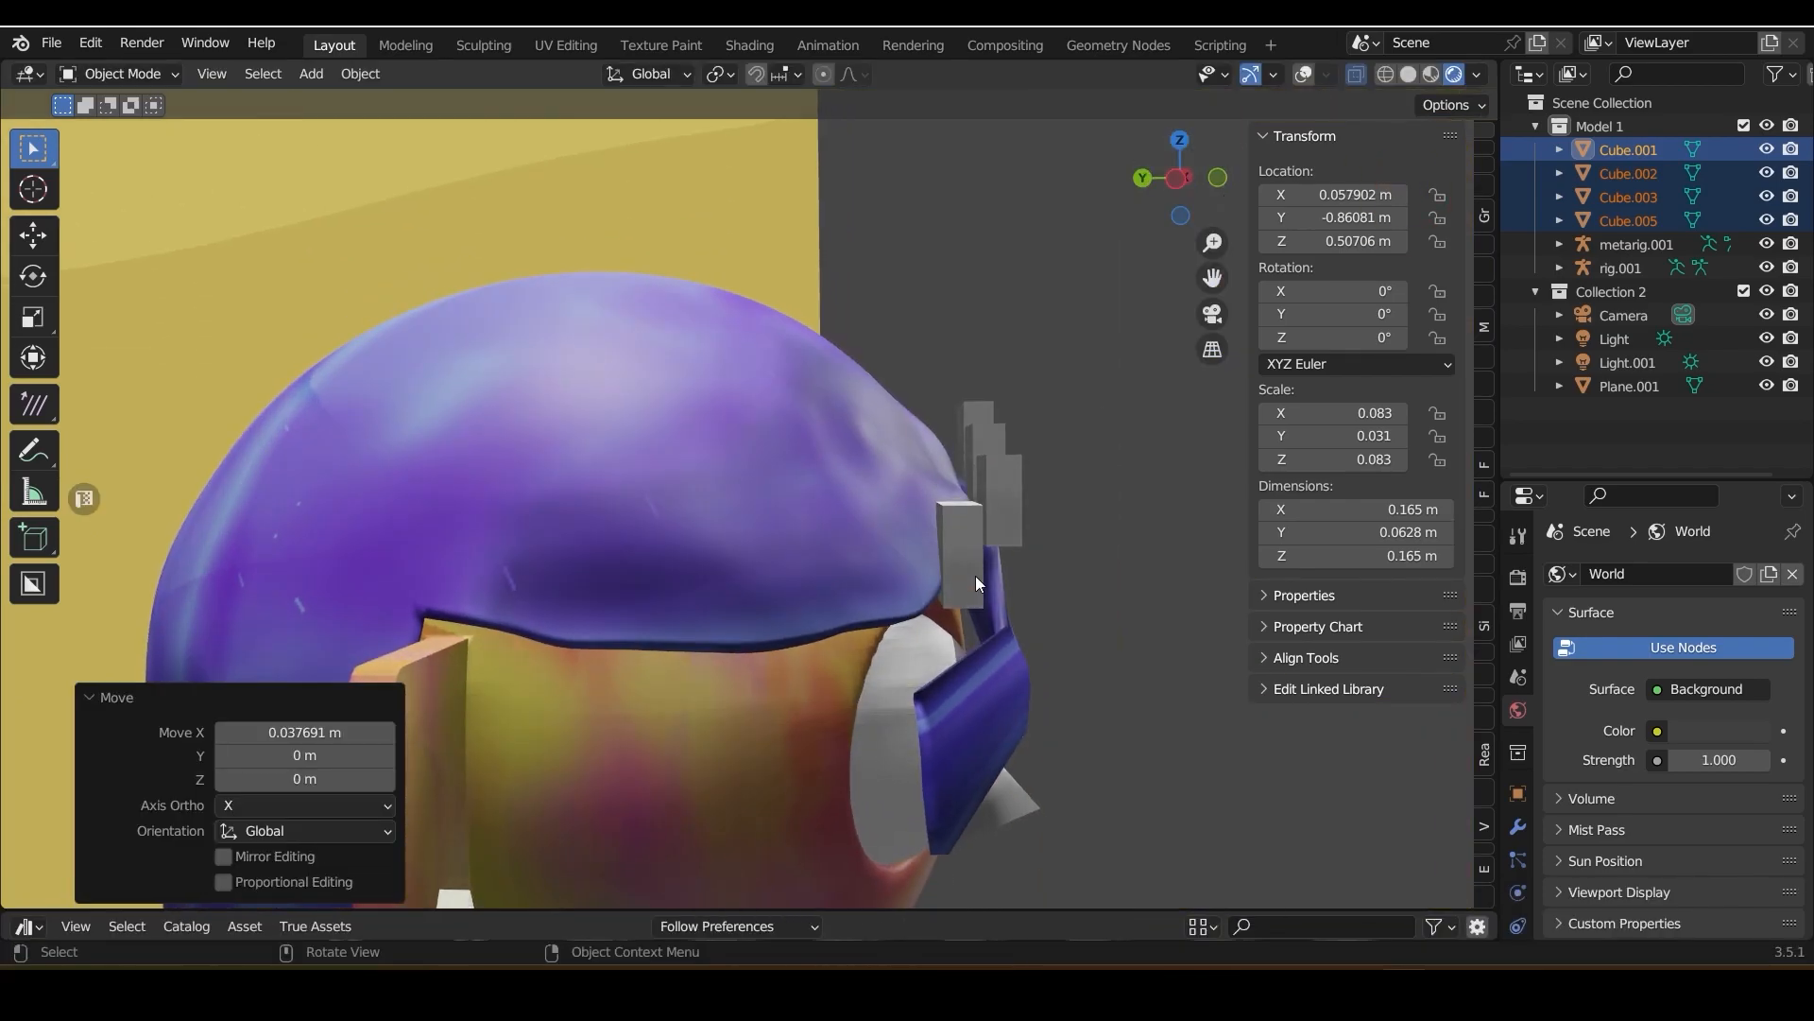
click(975, 575)
key(g)
key(y)
click(998, 575)
click(1000, 484)
key(g)
key(y)
click(987, 484)
Shift Cube.005 along X to about -0.489 m, raise it about 0.035 m along Z, and deselect it
drag(1168, 194, 960, 196)
click(525, 539)
key(g)
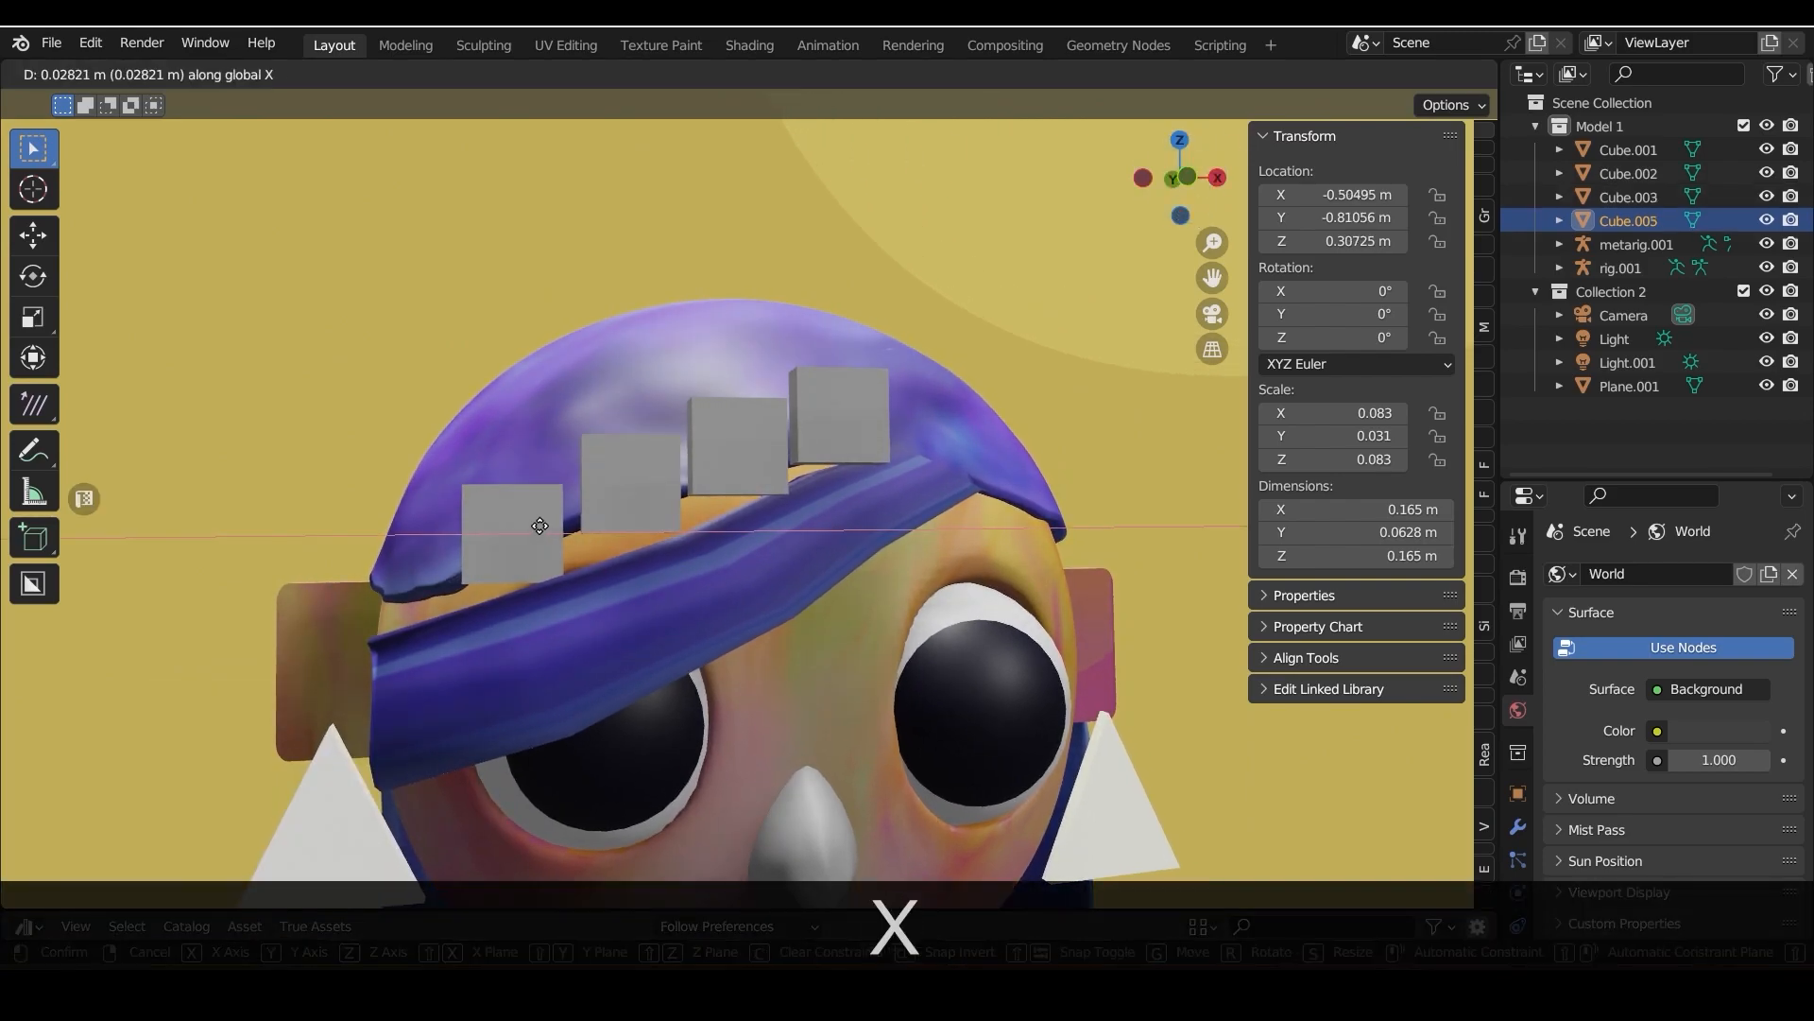
click(542, 525)
key(g)
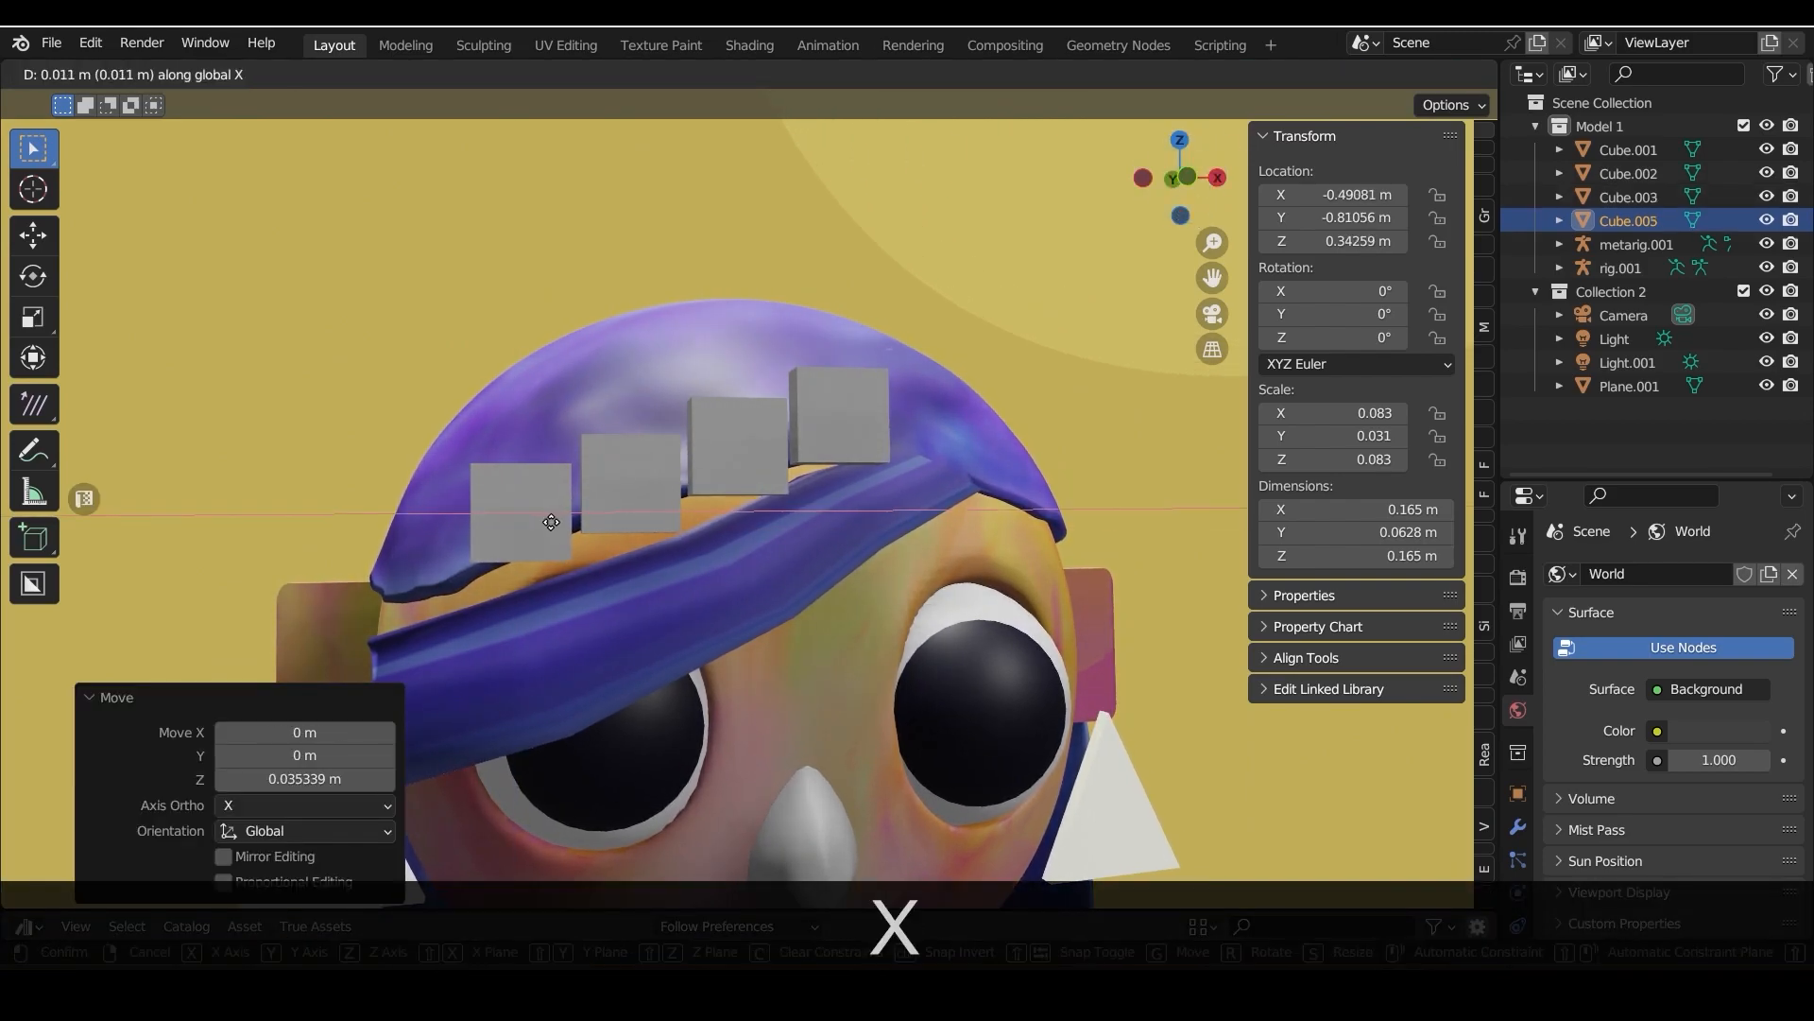
click(551, 522)
click(1148, 227)
mouse_move(1168, 193)
mouse_down()
mouse_move(1130, 212)
mouse_move(1148, 184)
mouse_up()
scroll(497, 482, down, 3)
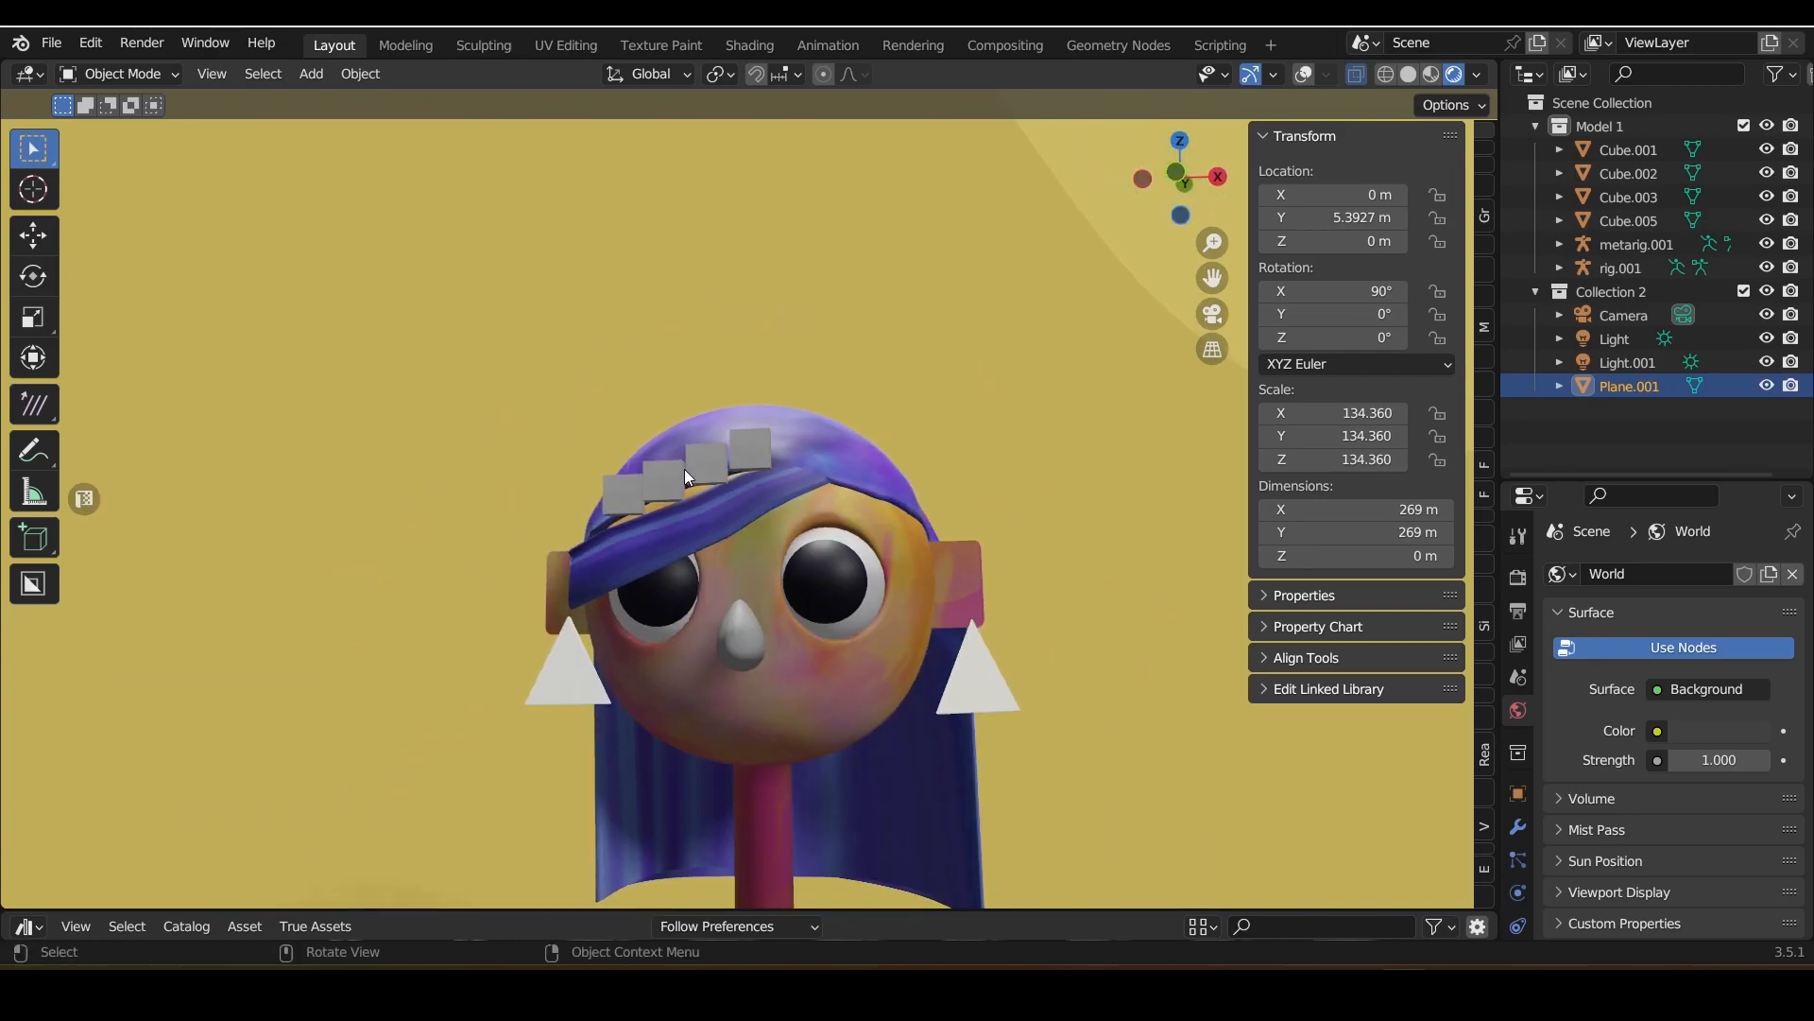
scroll(684, 469, down, 3)
scroll(701, 569, up, 6)
Select the four cubes and create a new material with a red base color on the active Cube.001
click(565, 490)
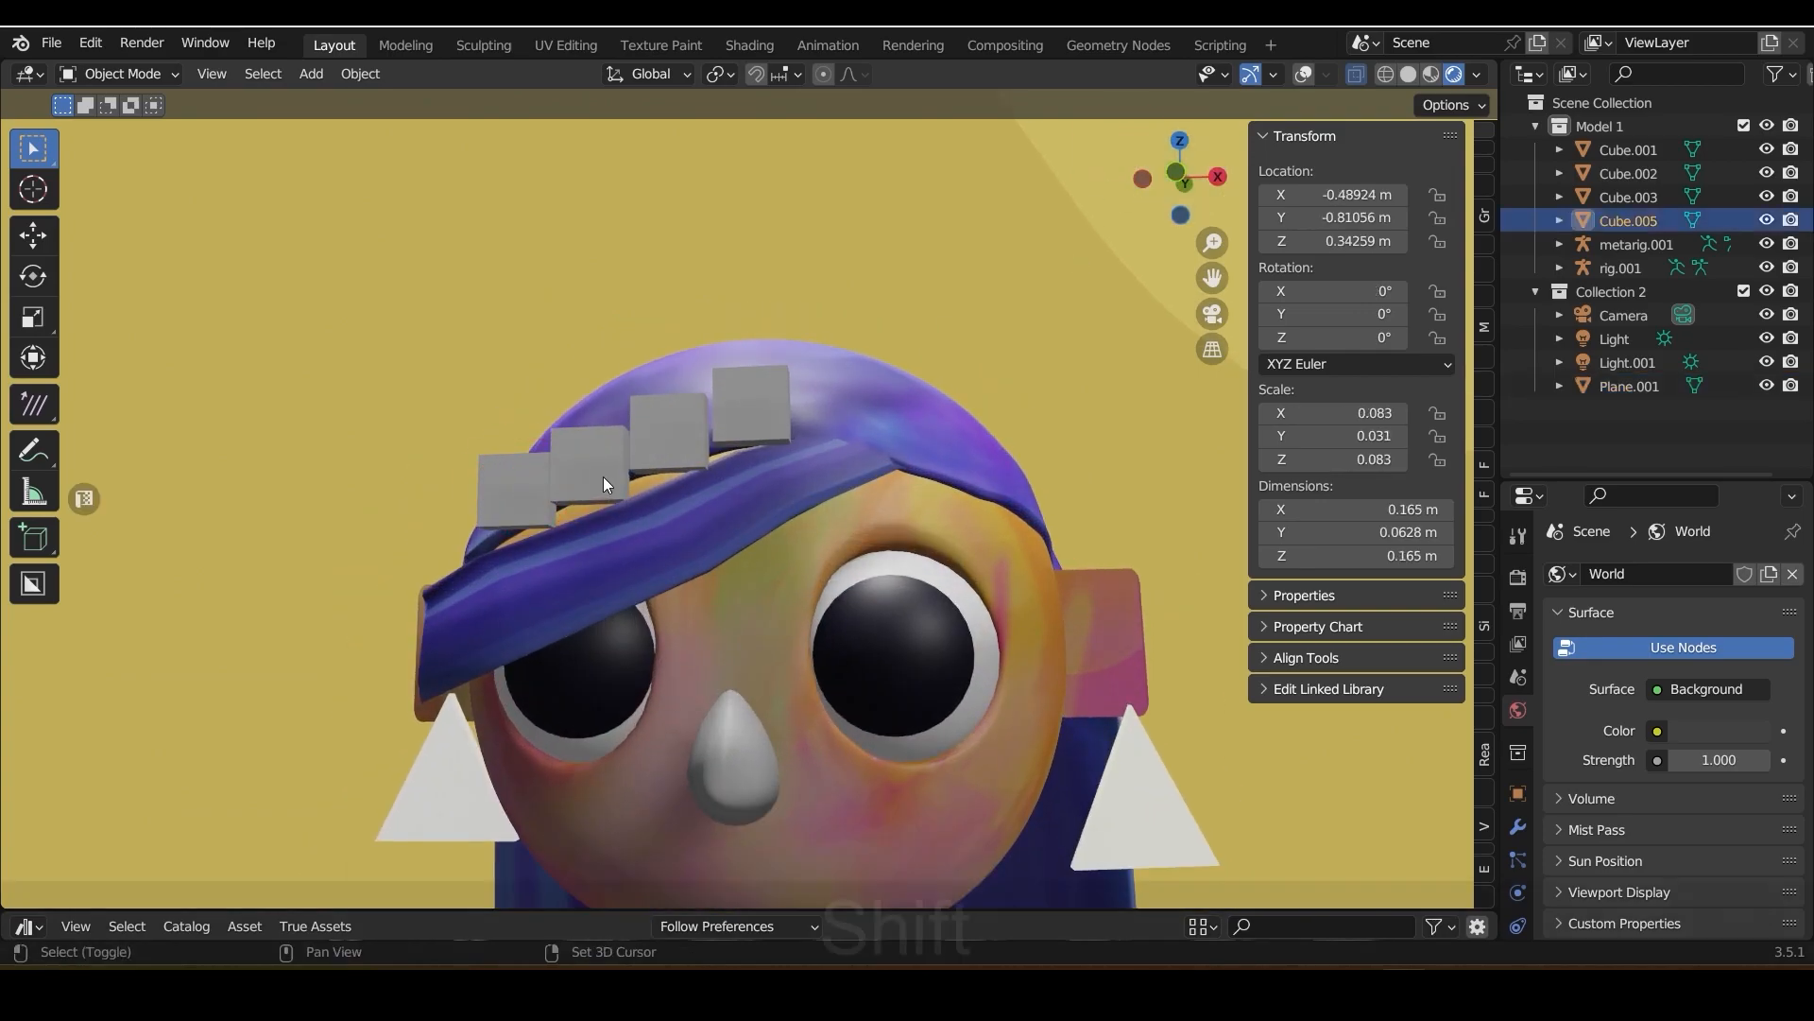
shift+click(603, 476)
shift+click(676, 449)
shift+click(748, 429)
scroll(554, 490, up, 1)
click(1517, 865)
click(1715, 676)
click(1731, 916)
drag(1589, 709, 1571, 722)
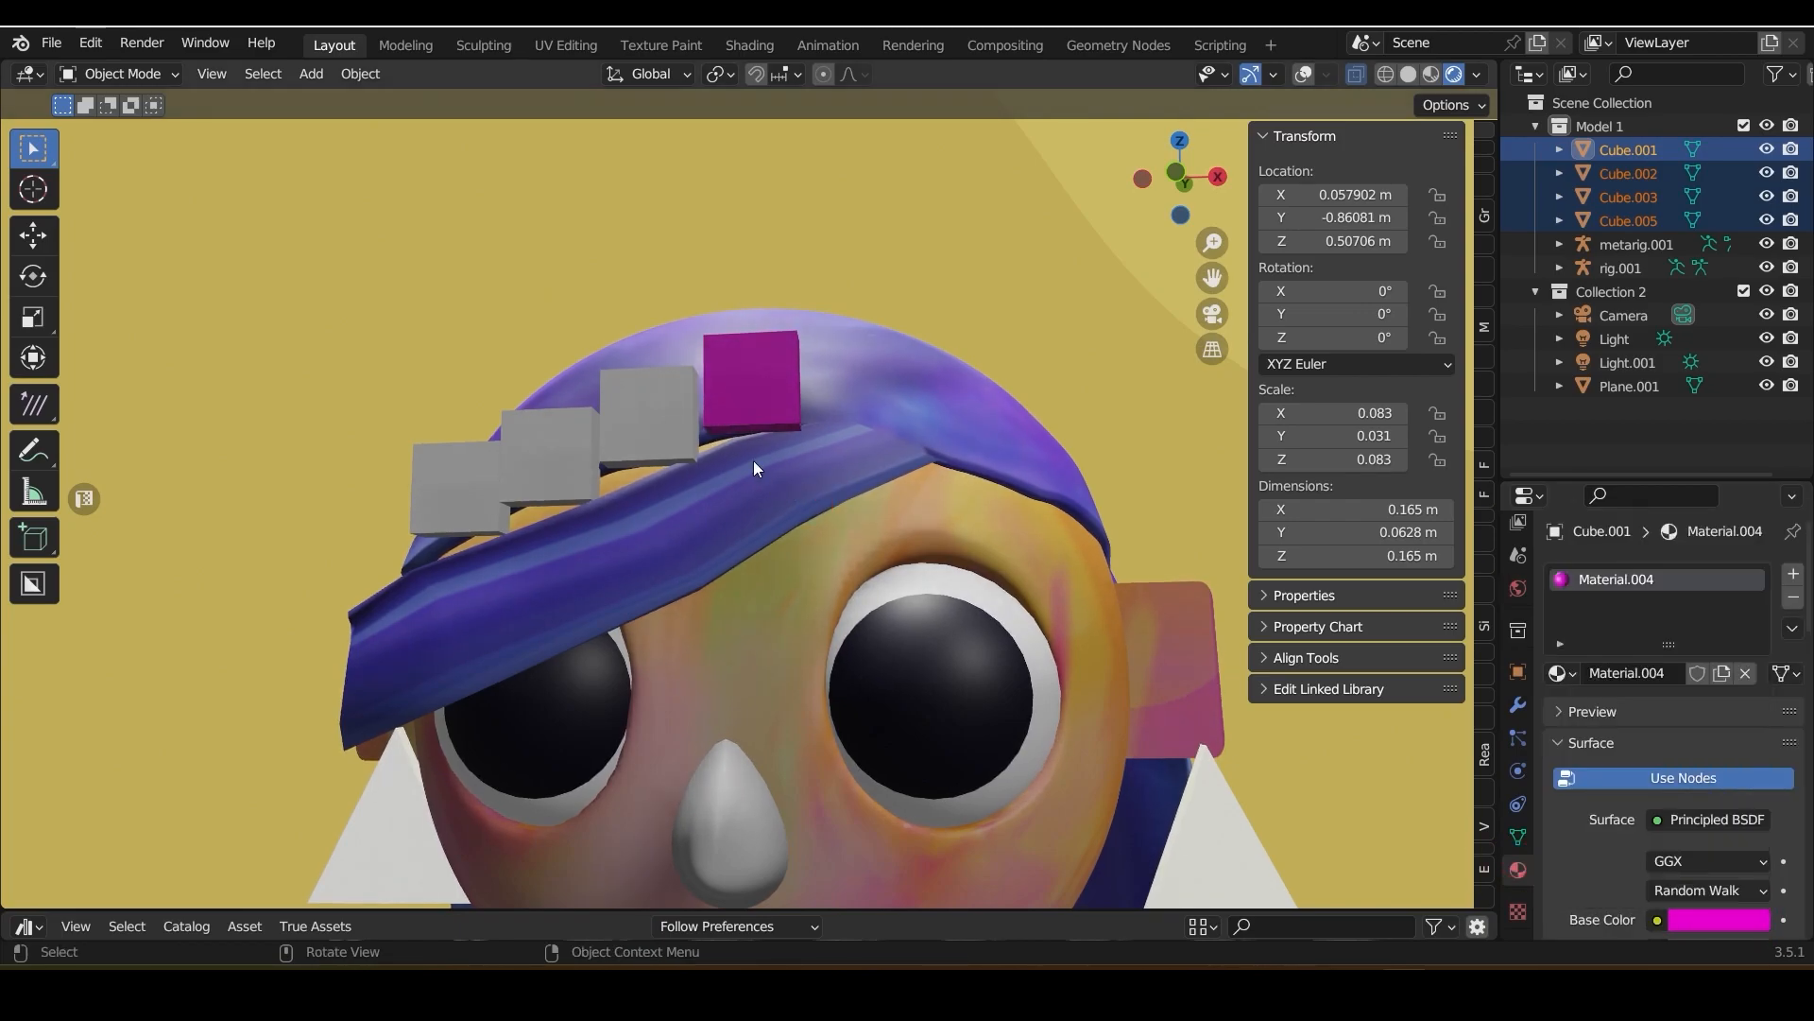
click(1688, 909)
click(1718, 919)
drag(1752, 605, 1752, 578)
Assign the existing Material.004 to Cube.002, Cube.003 and Cube.005 and deselect the cubes
click(644, 423)
click(1558, 672)
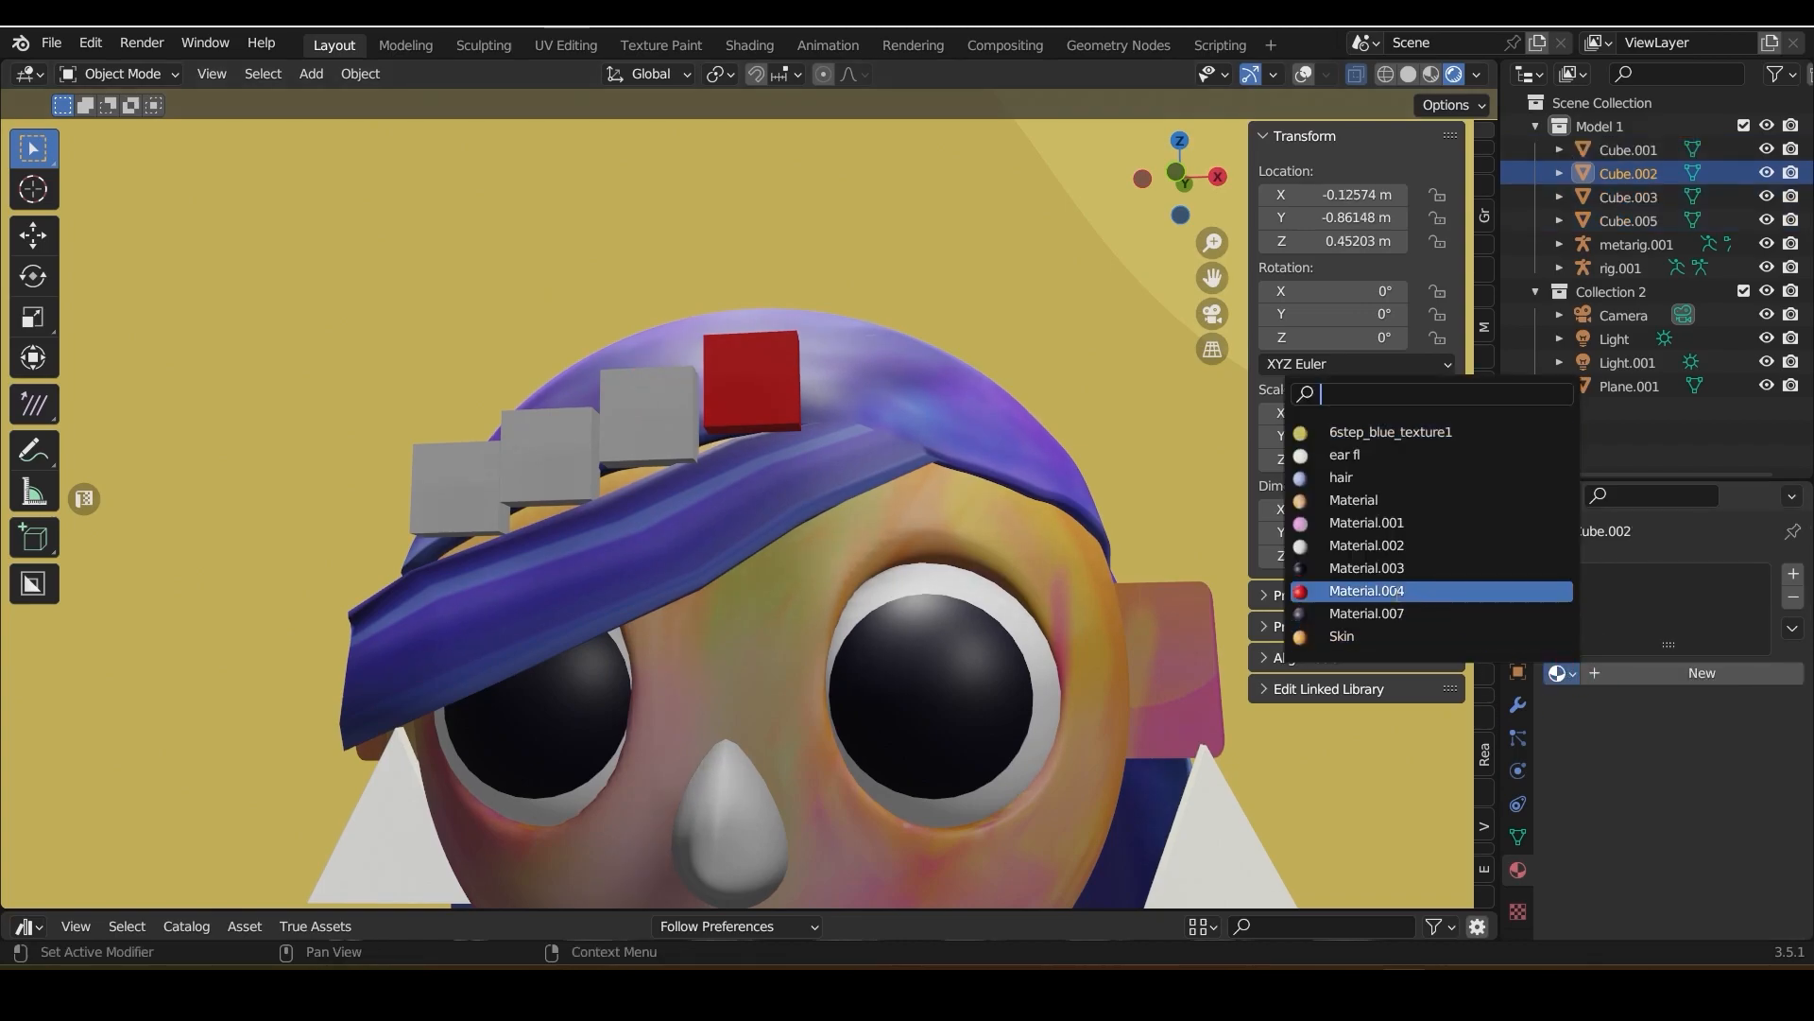
click(1342, 592)
click(550, 463)
click(1559, 672)
click(1342, 593)
click(478, 520)
click(1558, 672)
click(1342, 587)
scroll(996, 580, down, 12)
click(701, 627)
scroll(702, 627, up, 13)
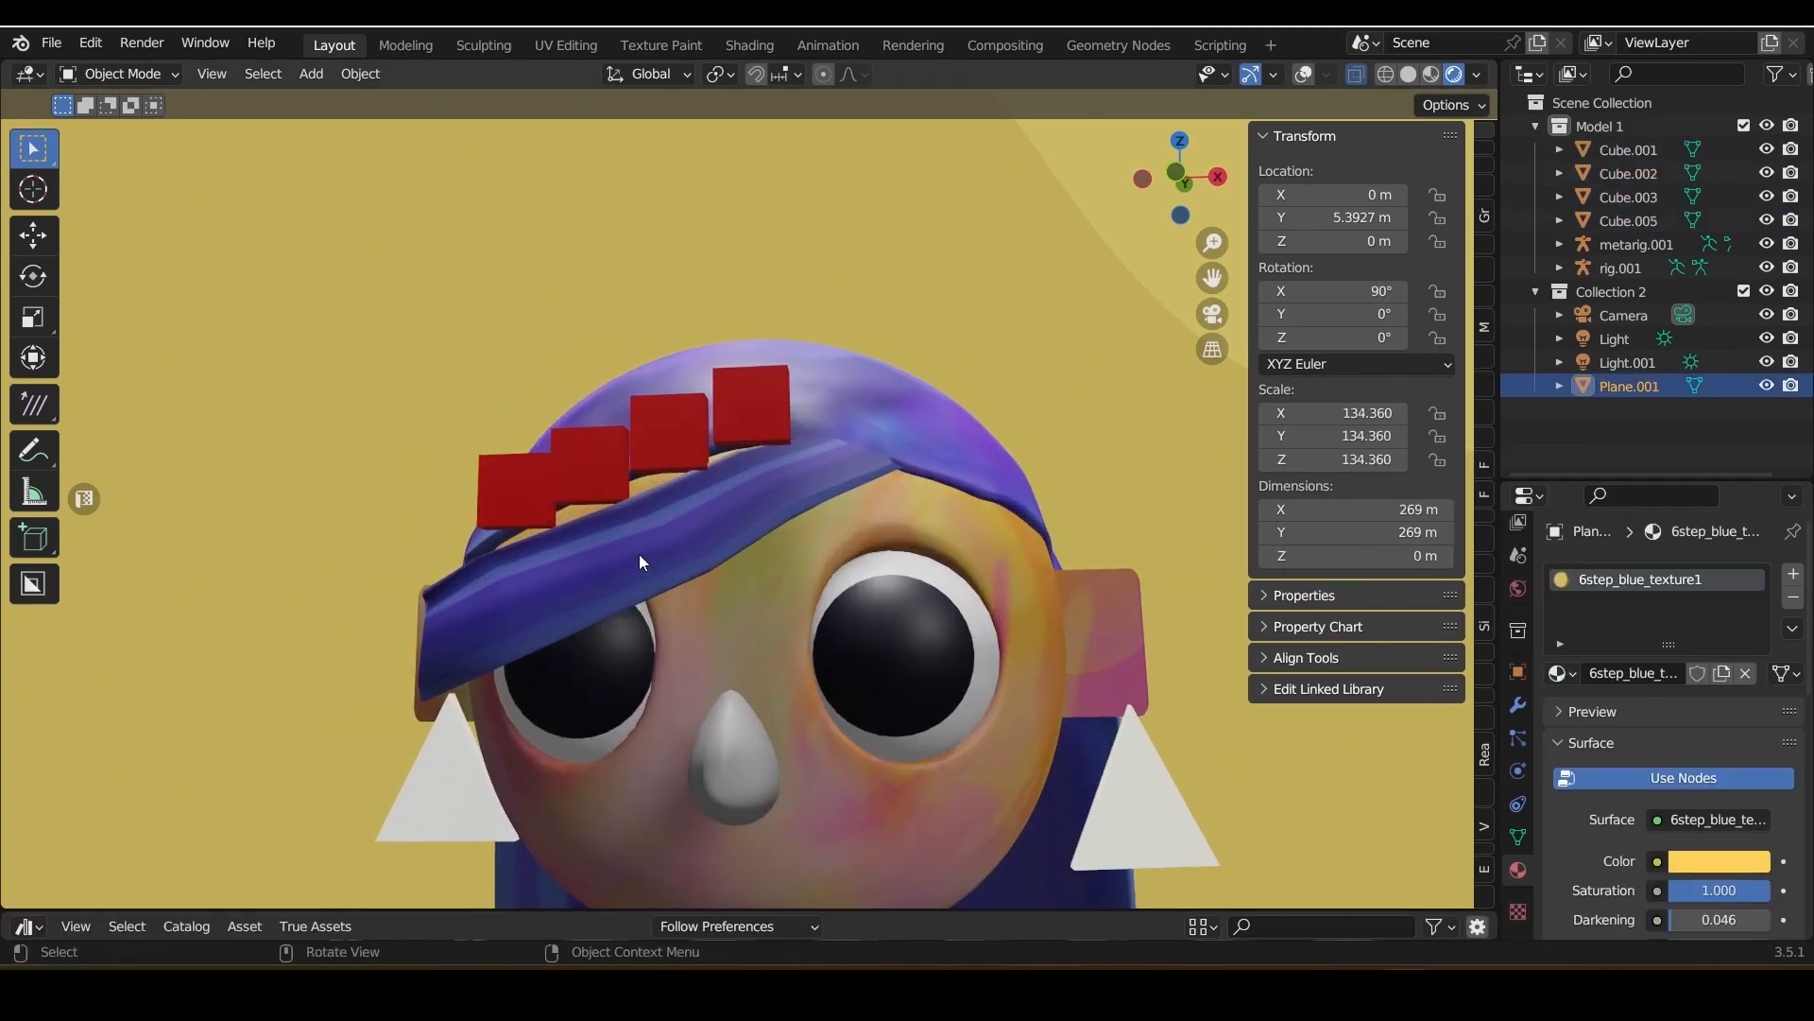
Move the lowest cube, Cube.005, outward along X to about -0.507 m and deselect it
click(499, 502)
key(g)
key(y)
click(542, 509)
key(g)
key(x)
click(531, 510)
click(469, 418)
scroll(469, 418, down, 5)
drag(1214, 197, 1249, 144)
scroll(830, 406, up, 5)
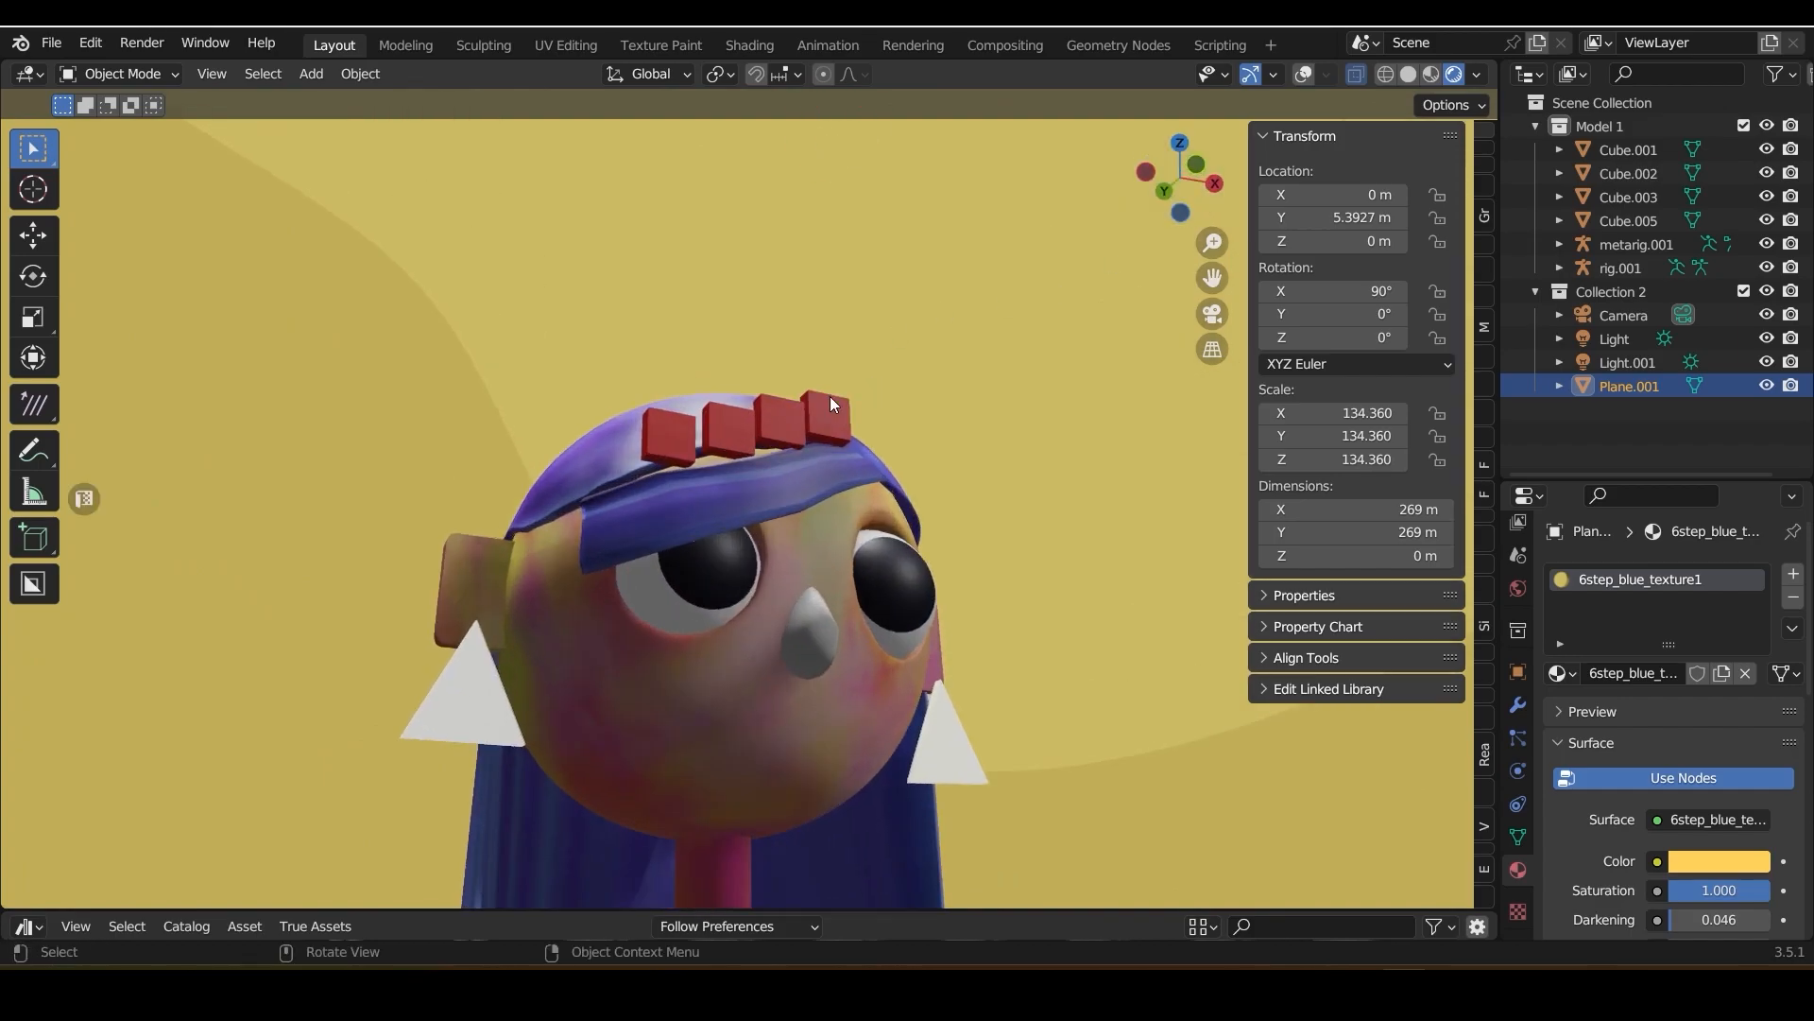
Adjust the highest cube, Cube.001, along X to about 0.067 m to match the spacing of the row
drag(1166, 186, 1202, 156)
scroll(589, 450, up, 3)
click(824, 388)
key(g)
key(x)
click(820, 389)
key(g)
key(x)
click(831, 387)
click(633, 430)
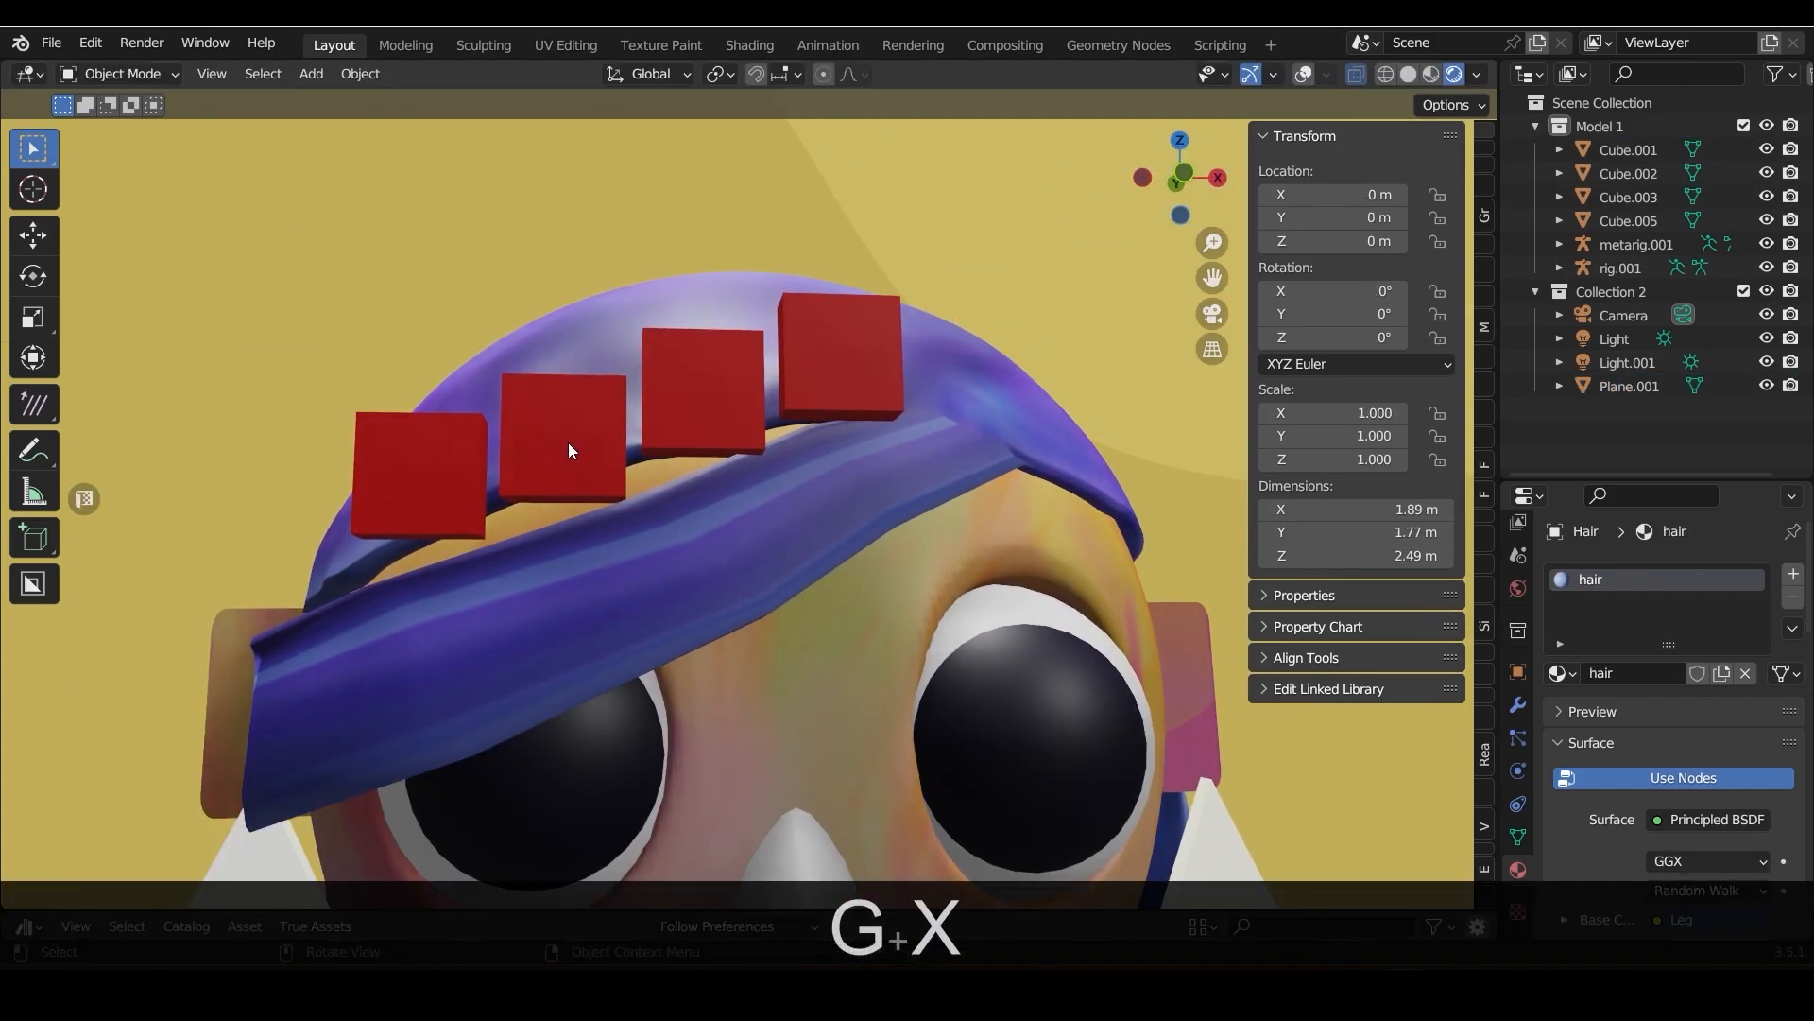
scroll(883, 543, down, 9)
scroll(762, 605, up, 4)
scroll(636, 605, down, 5)
scroll(634, 605, up, 5)
scroll(633, 605, down, 6)
scroll(634, 607, up, 6)
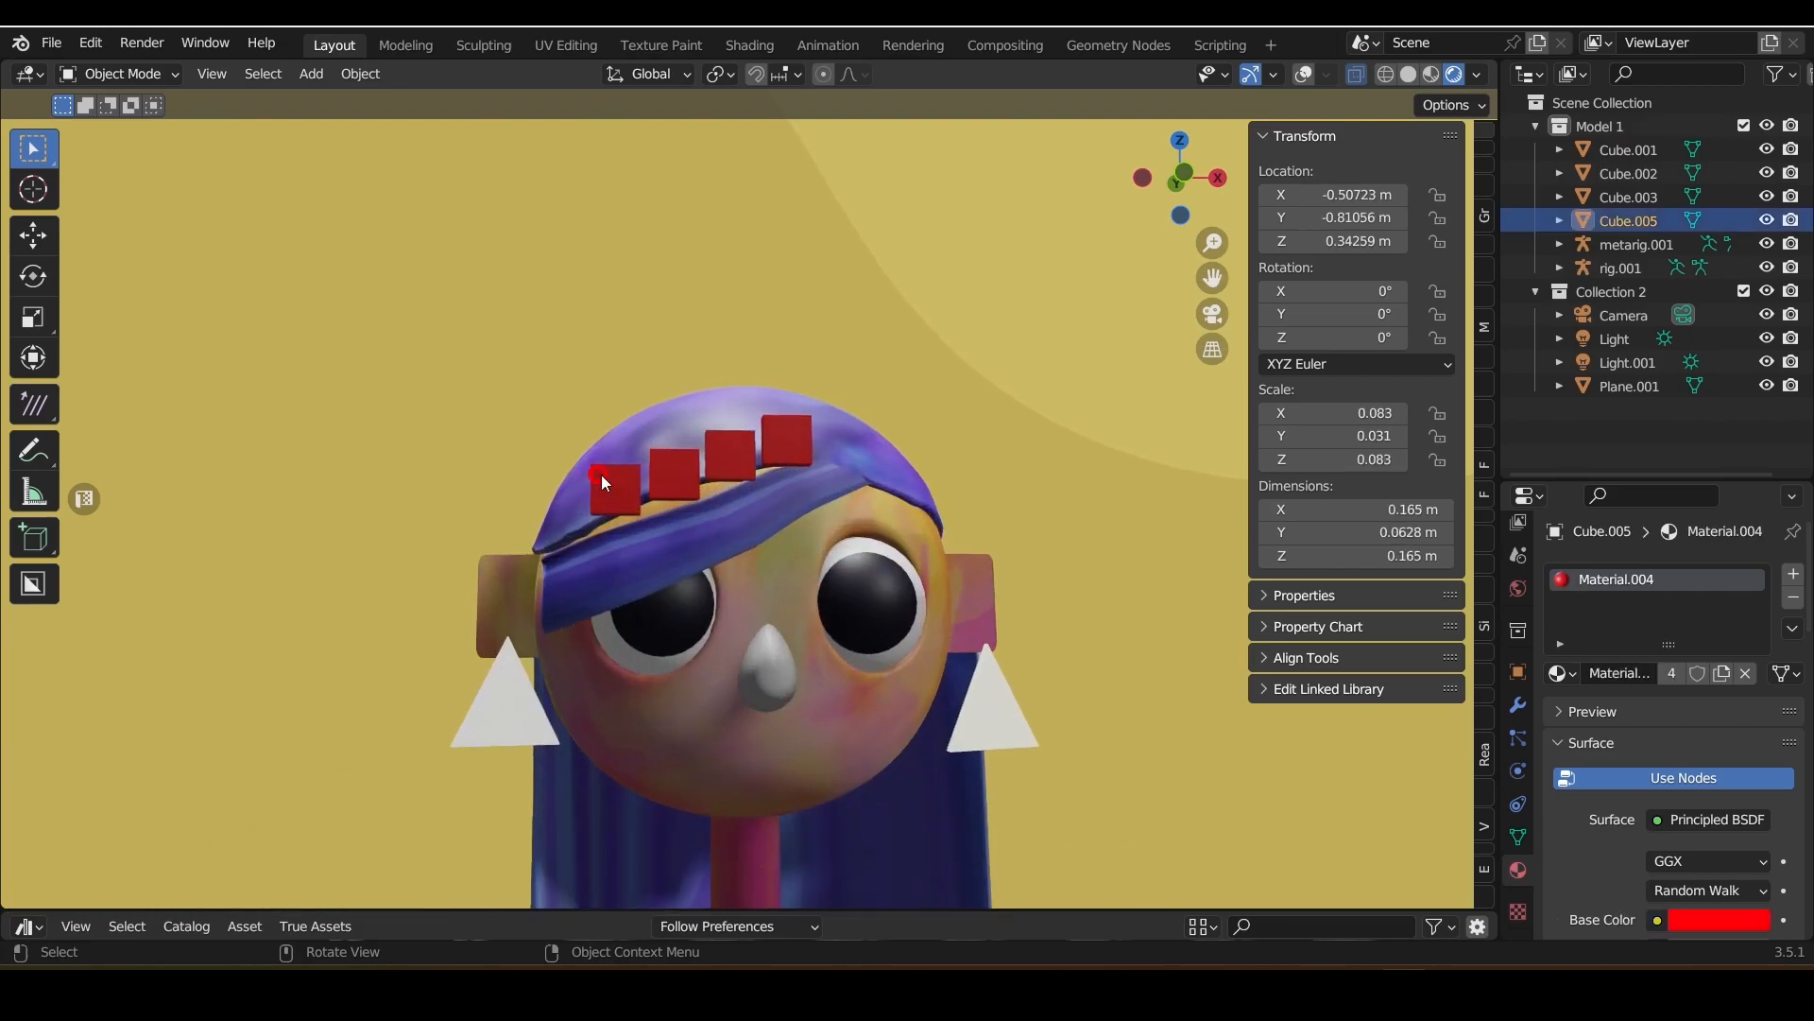
Select the four cubes and try a yellow base color with hue 0.129 and saturation 0.915 on their shared material
click(604, 480)
shift+click(678, 477)
shift+click(731, 452)
shift+click(786, 438)
scroll(1664, 670, down, 5)
click(1714, 731)
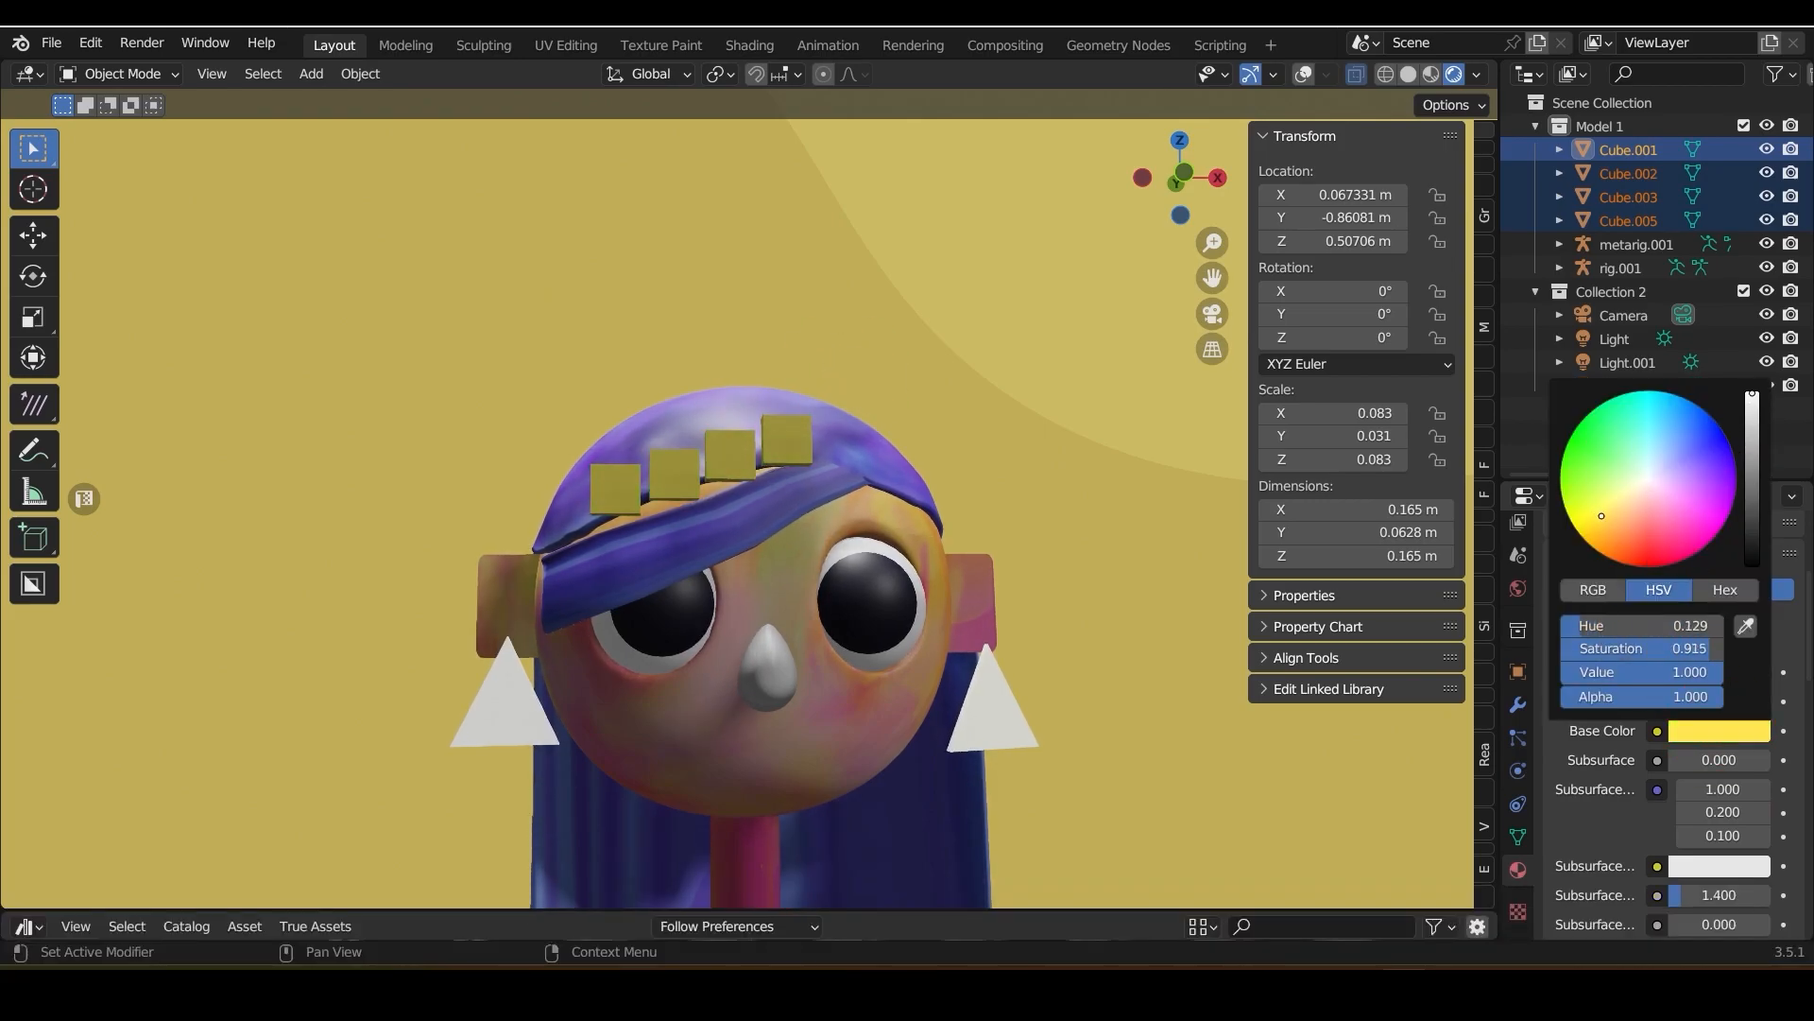
scroll(883, 502, down, 3)
Set the base color of the cubes' shared material to red and deselect the cube
click(740, 472)
click(1713, 730)
click(1650, 560)
click(1039, 642)
scroll(705, 627, down, 5)
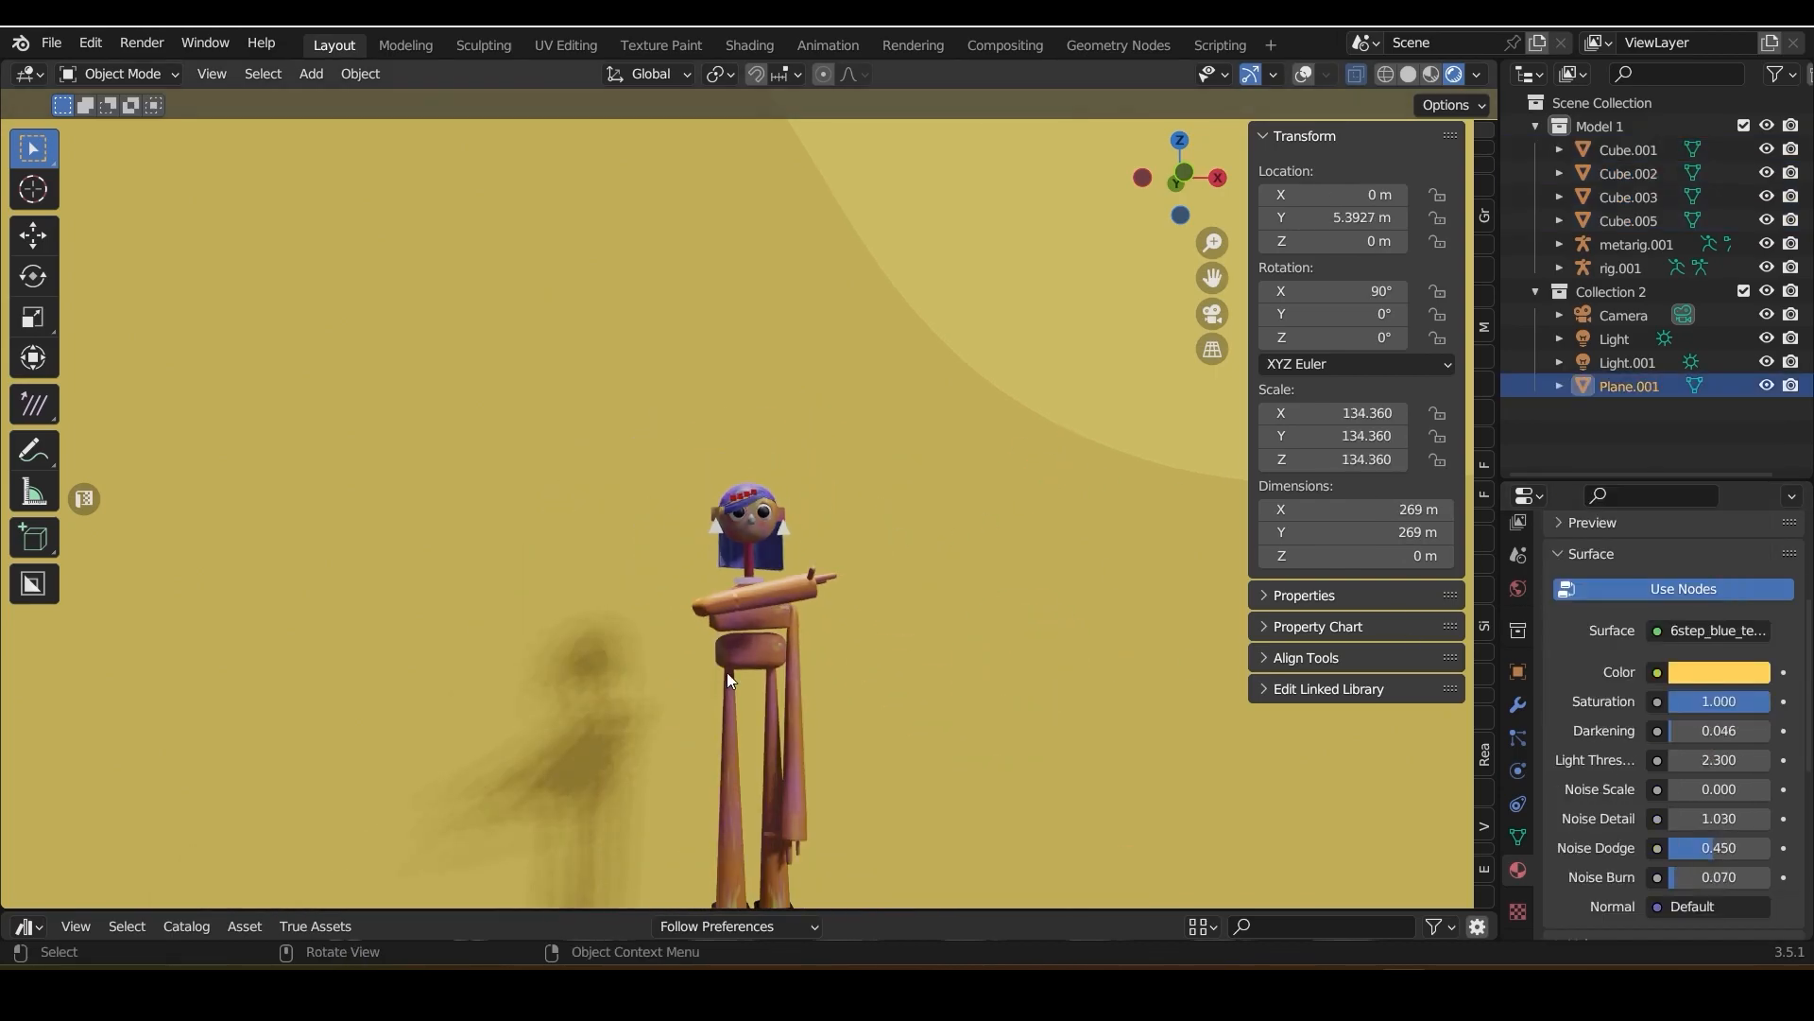
Raise the yellow backdrop plane behind the character by about 22.6 m along Z
scroll(713, 658, up, 6)
scroll(762, 671, down, 5)
scroll(762, 667, up, 3)
scroll(762, 665, down, 3)
scroll(762, 665, down, 5)
scroll(818, 421, up, 10)
scroll(819, 422, down, 8)
scroll(819, 422, up, 8)
scroll(633, 399, down, 8)
scroll(633, 398, down, 5)
key(g)
key(z)
click(1079, 499)
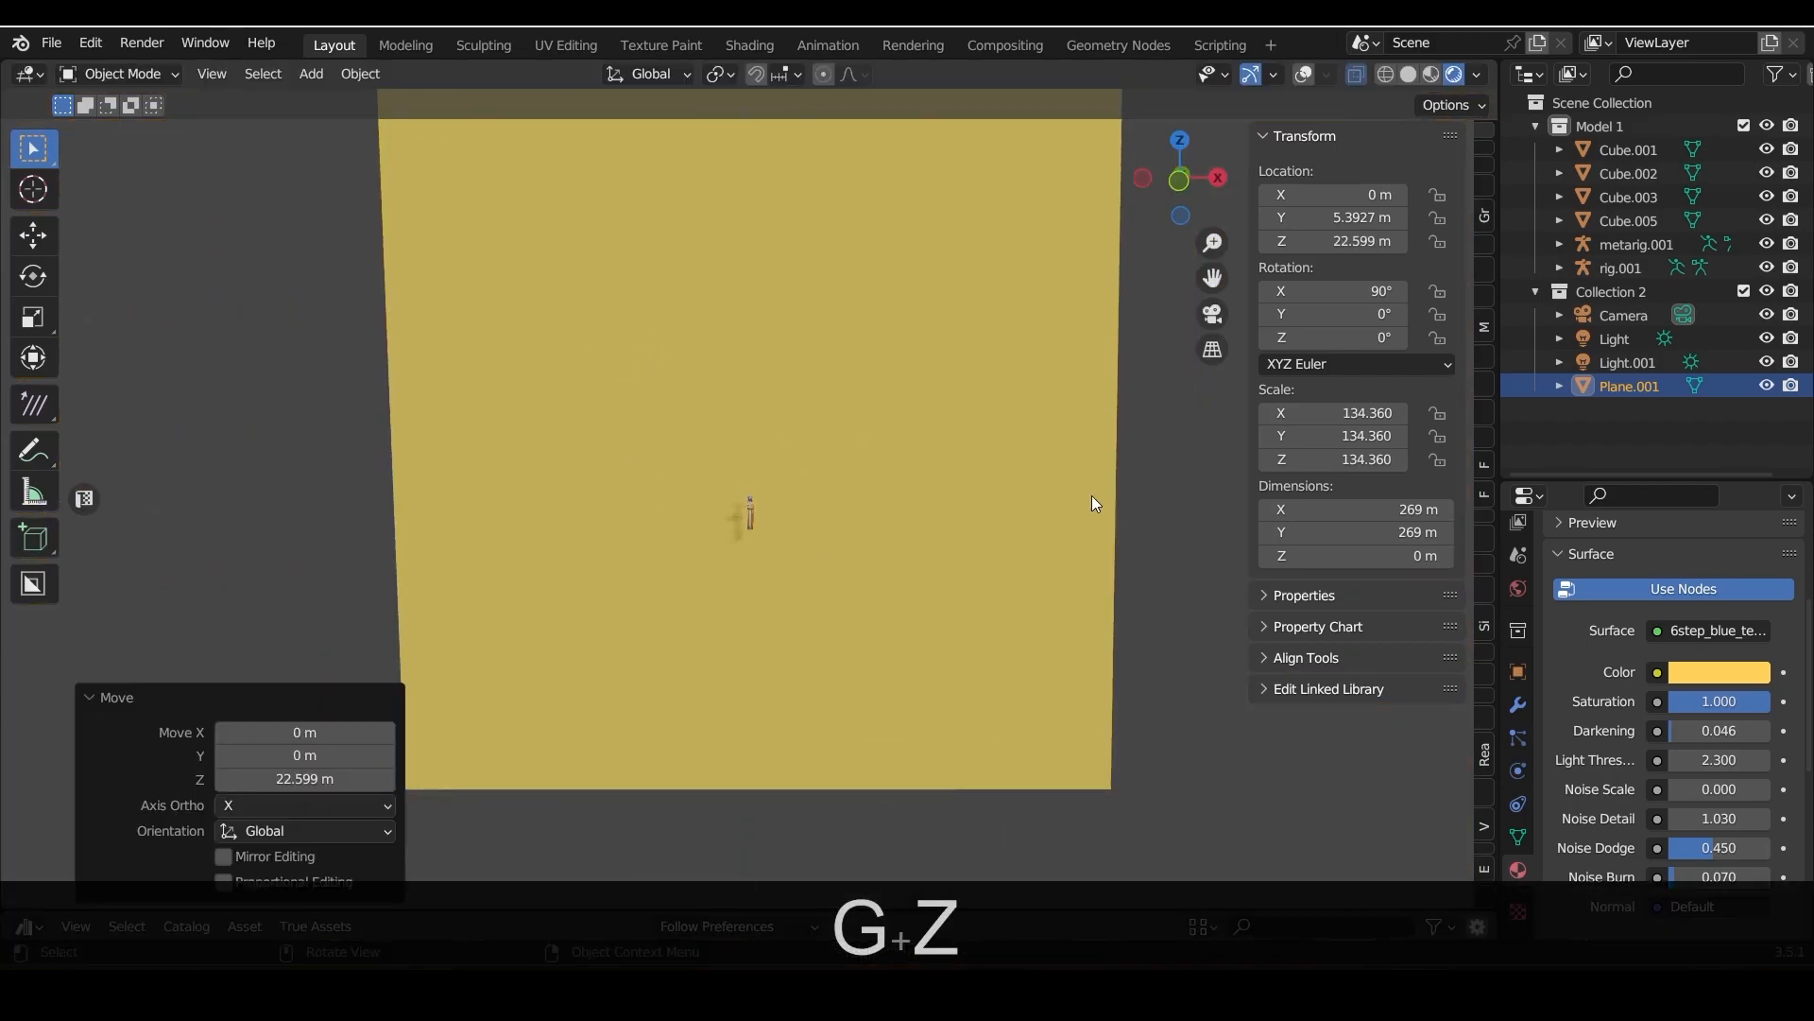
Scale the backdrop plane down along Z until its height is about 111 m
key(s)
key(z)
click(911, 432)
scroll(757, 531, up, 4)
key(shift+a)
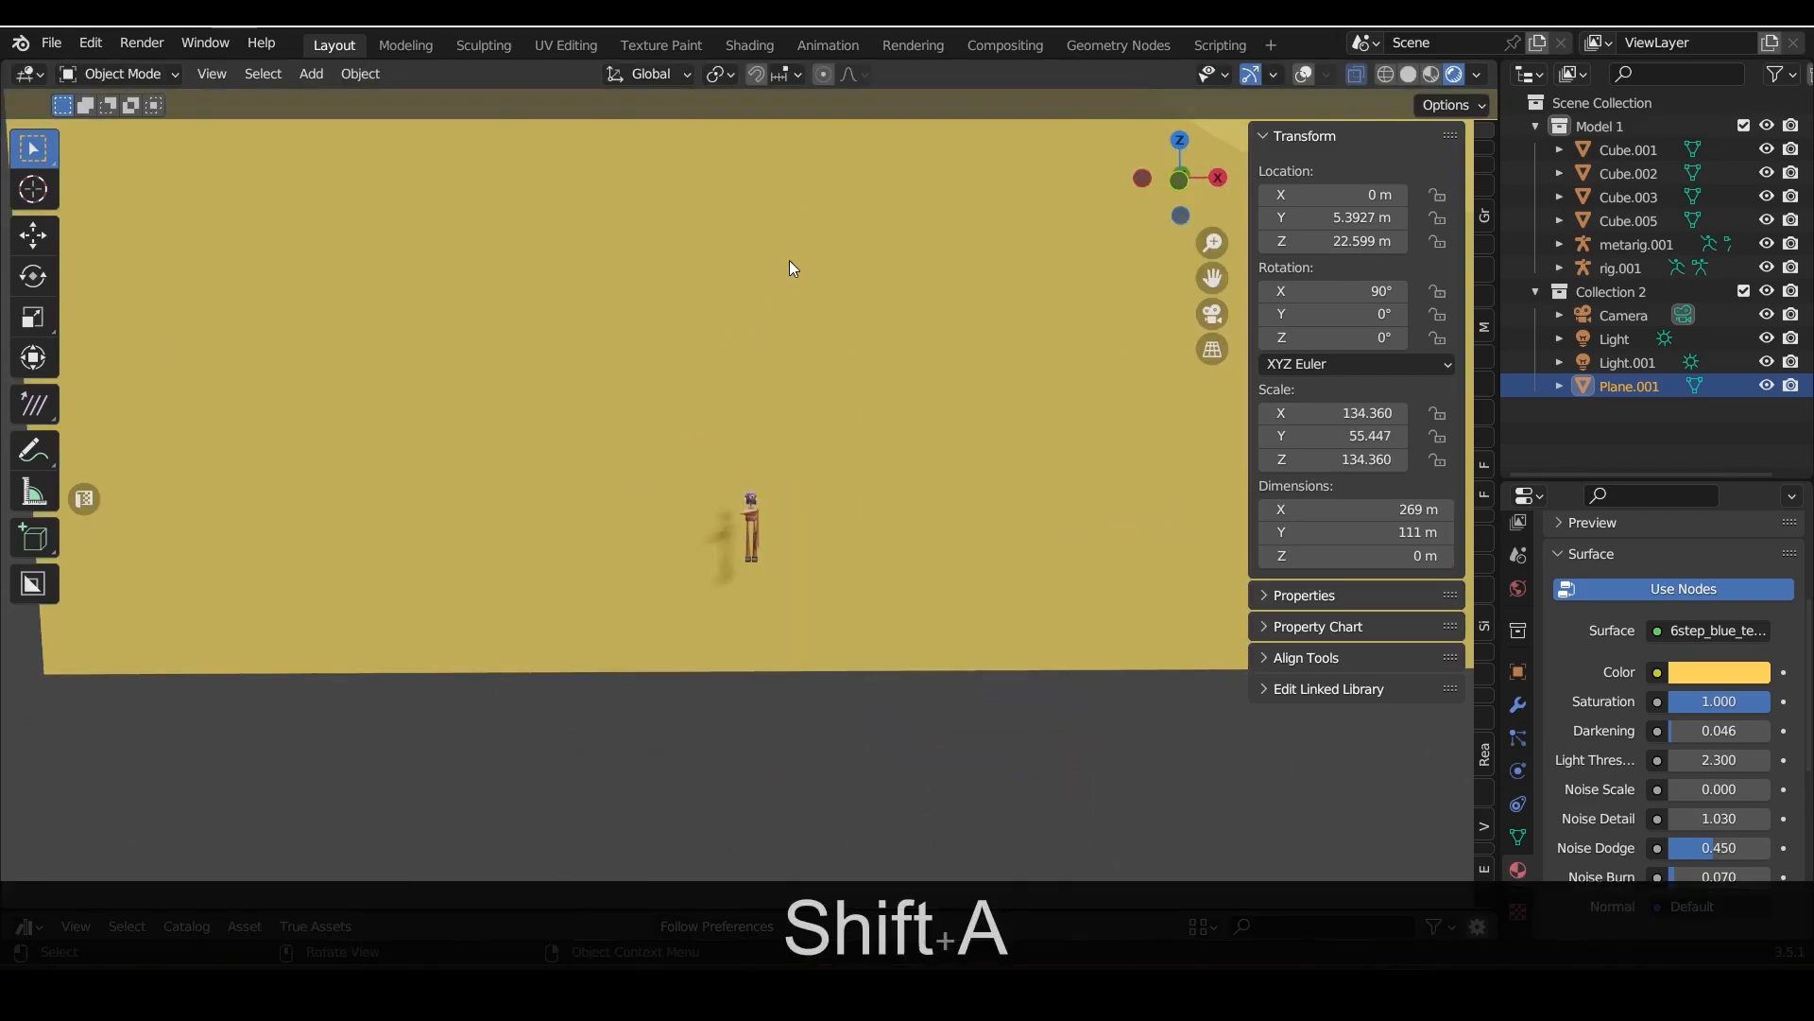
click(584, 409)
Extrude the backdrop plane's lower edge about 124.59 m along negative Y as a floor, and return to Object Mode
click(118, 73)
click(104, 119)
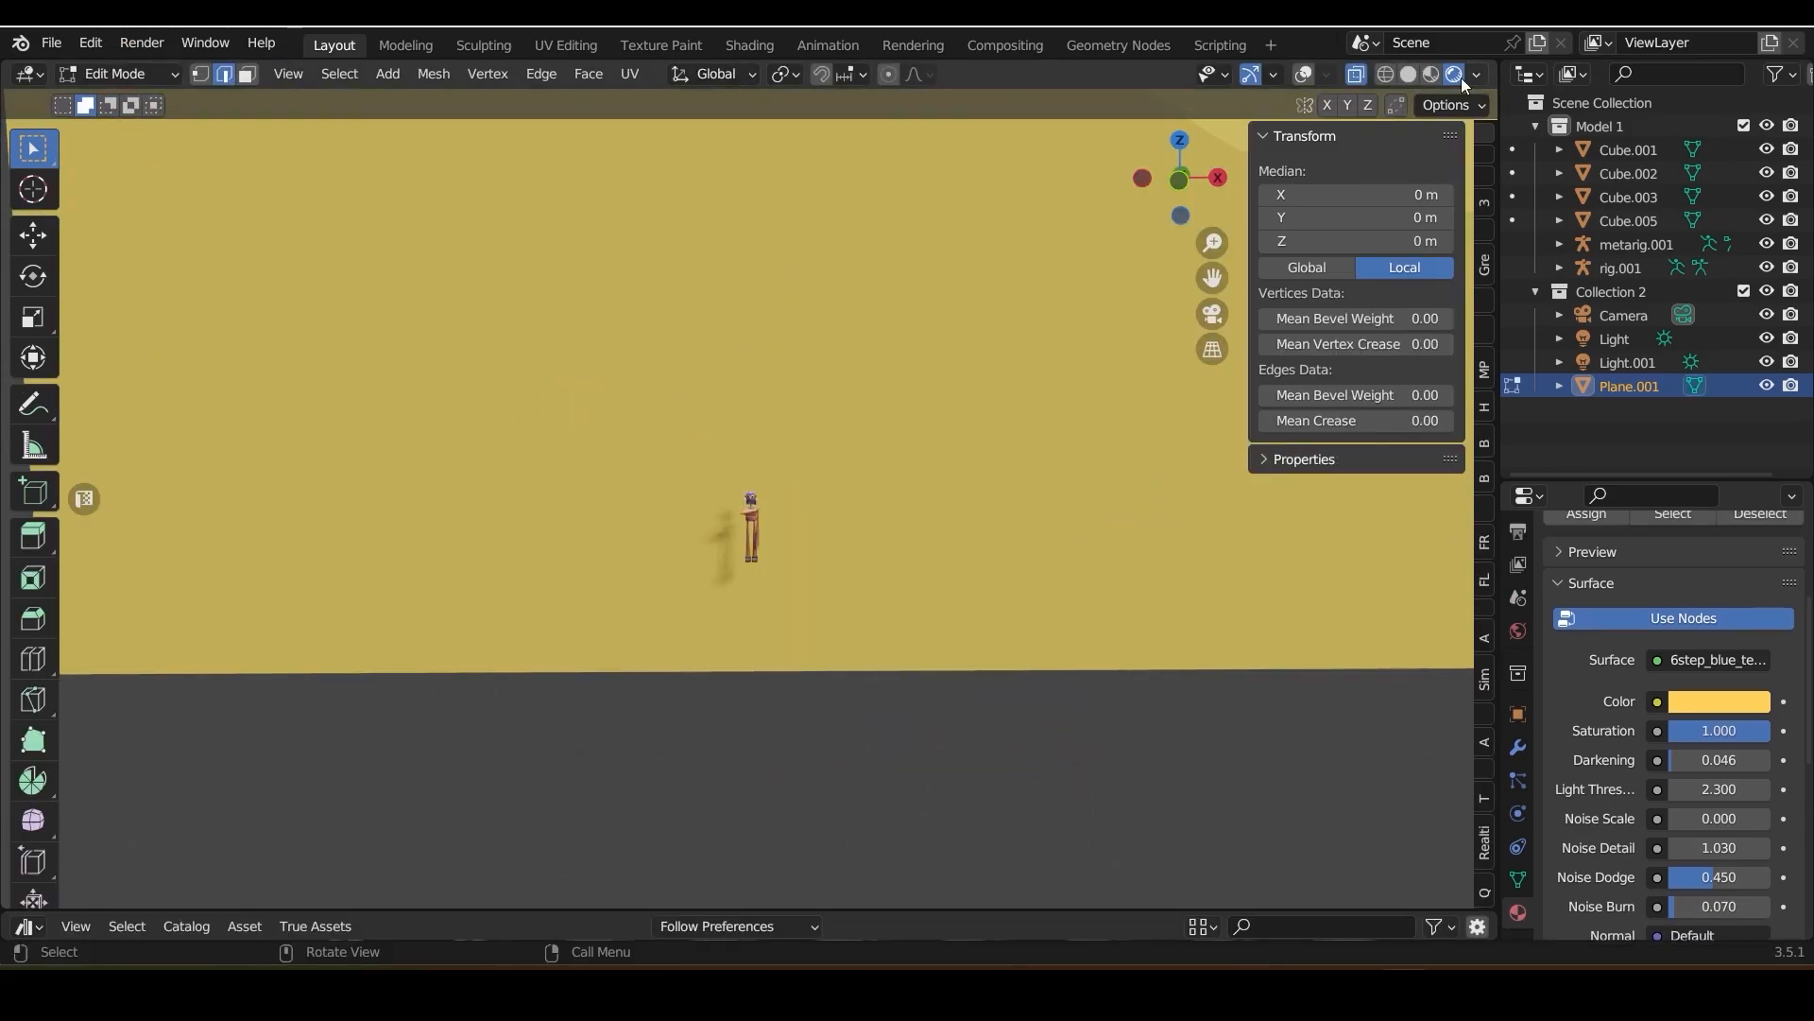
key(g)
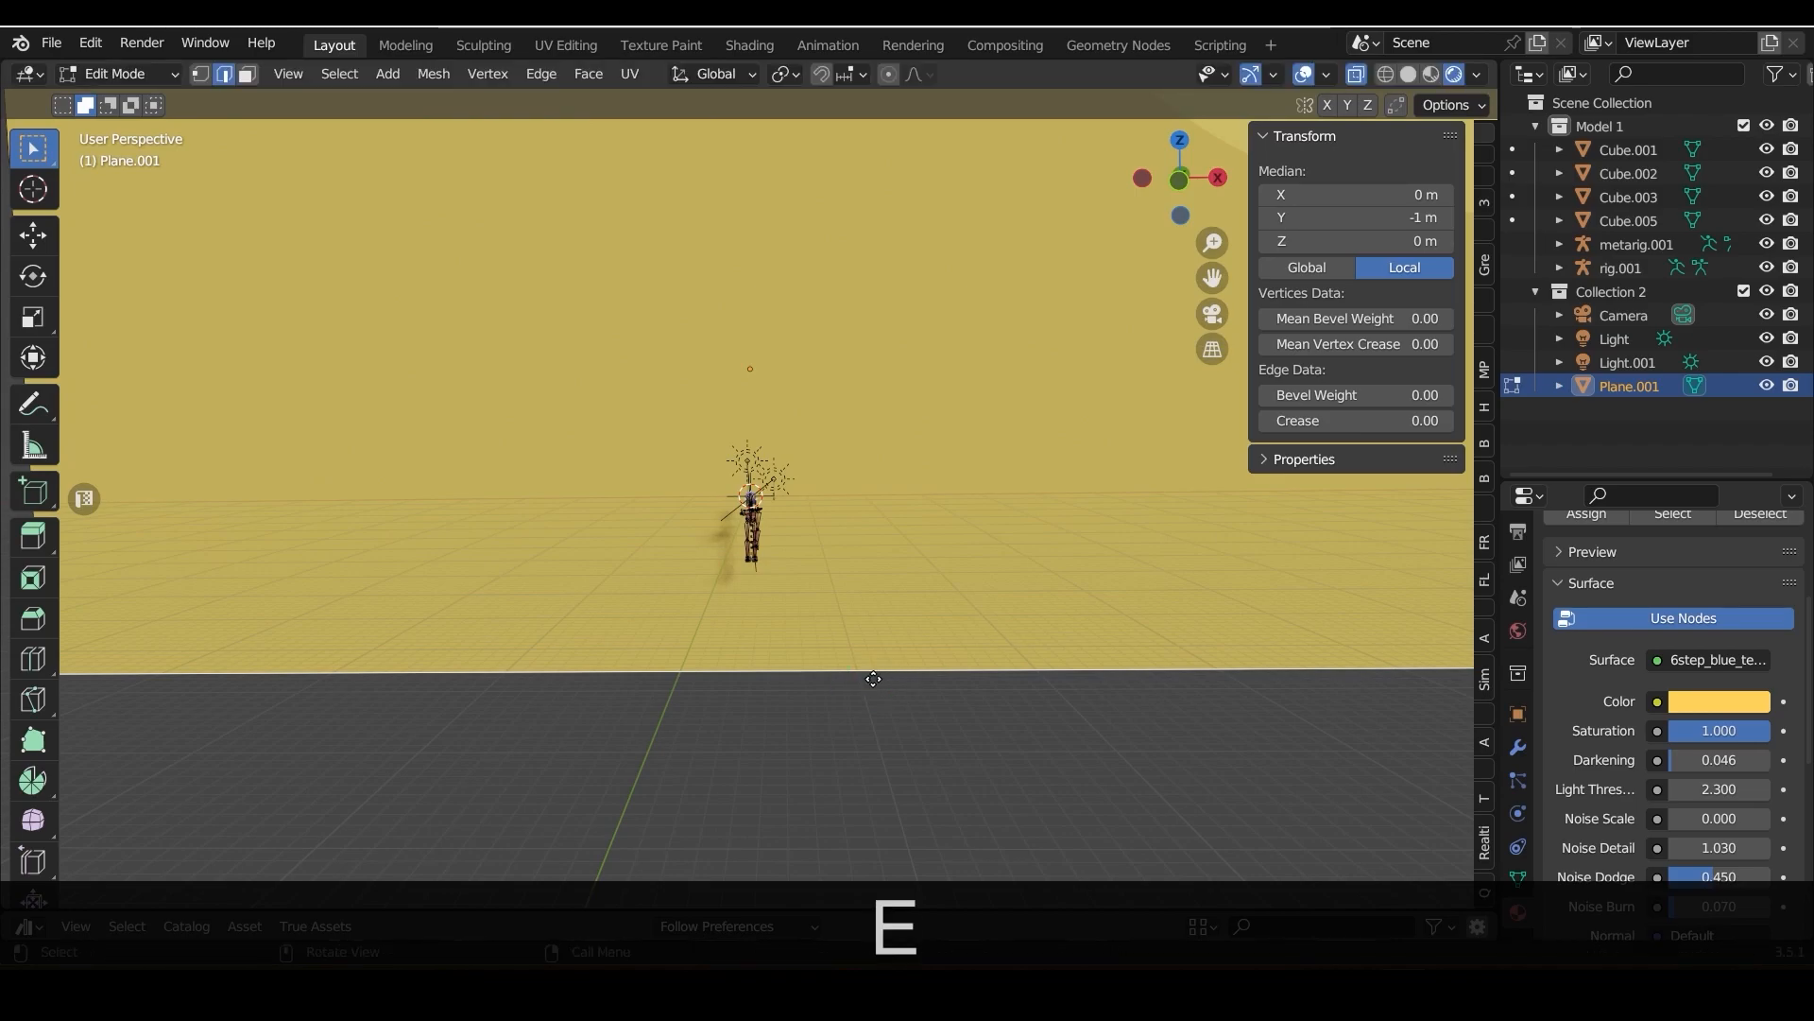
key(g)
key(g)
key(y)
click(954, 378)
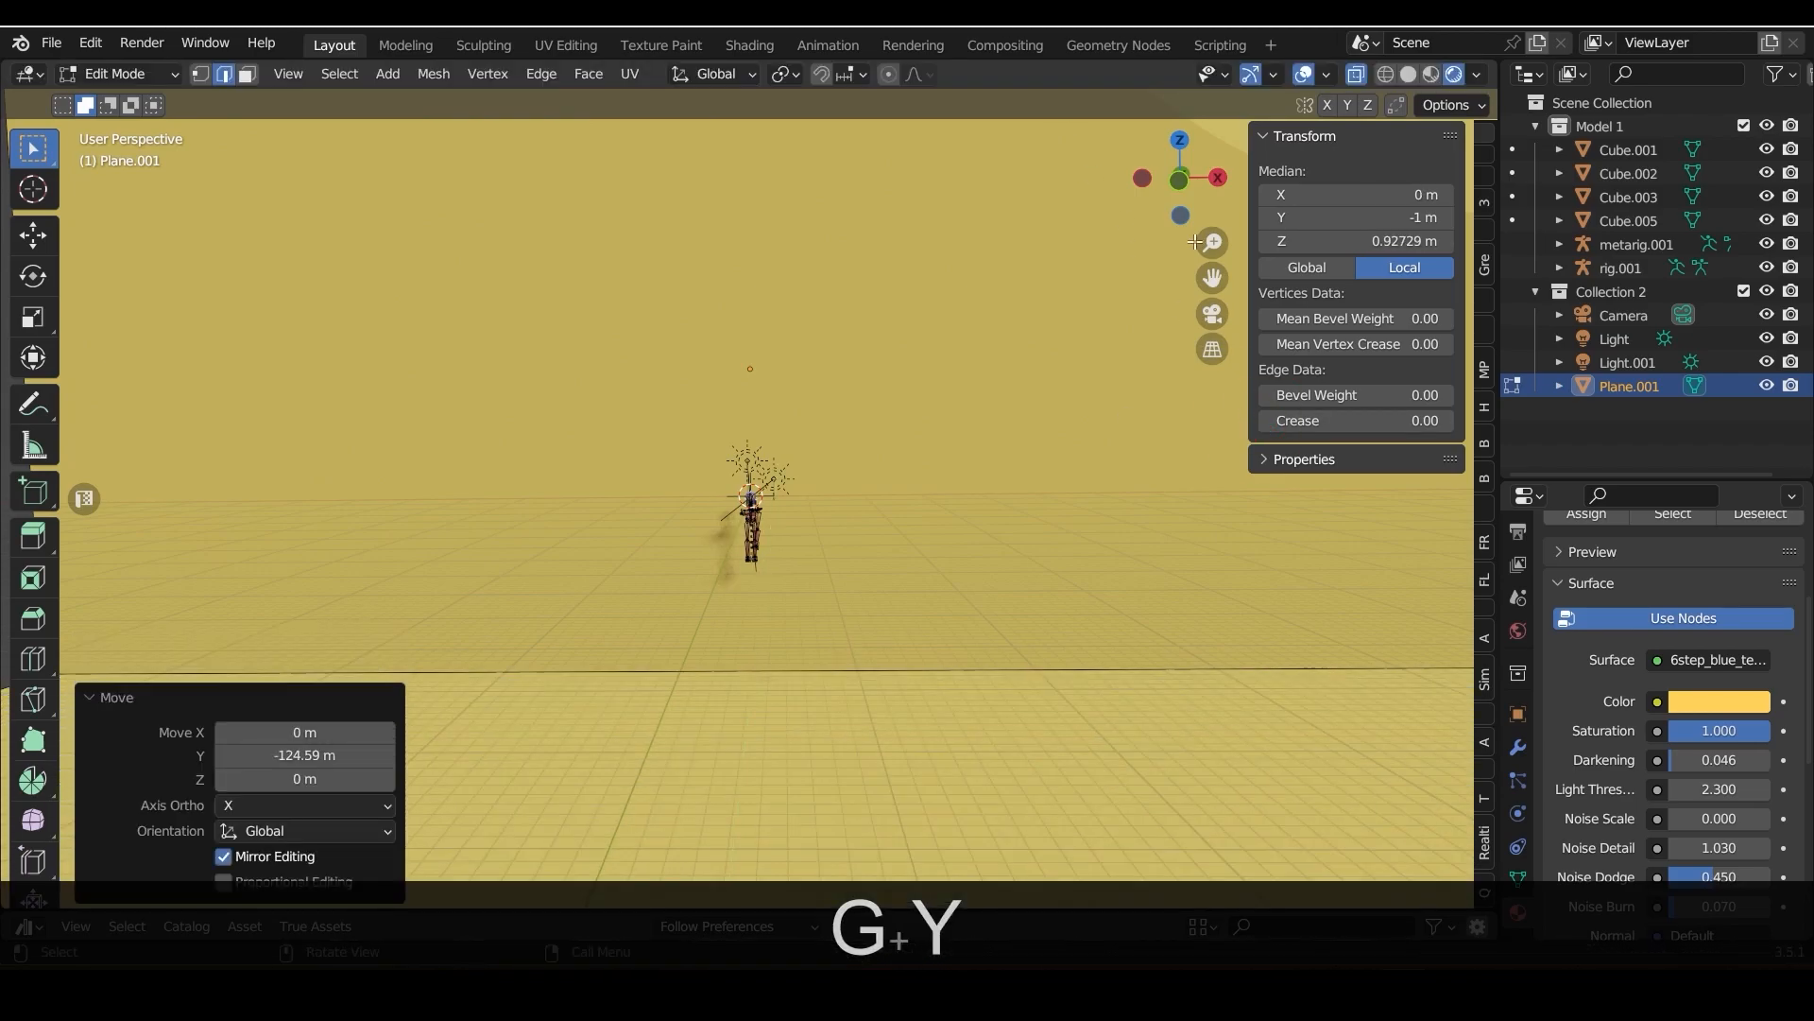
click(1213, 313)
drag(1175, 179, 1177, 182)
scroll(1174, 178, down, 10)
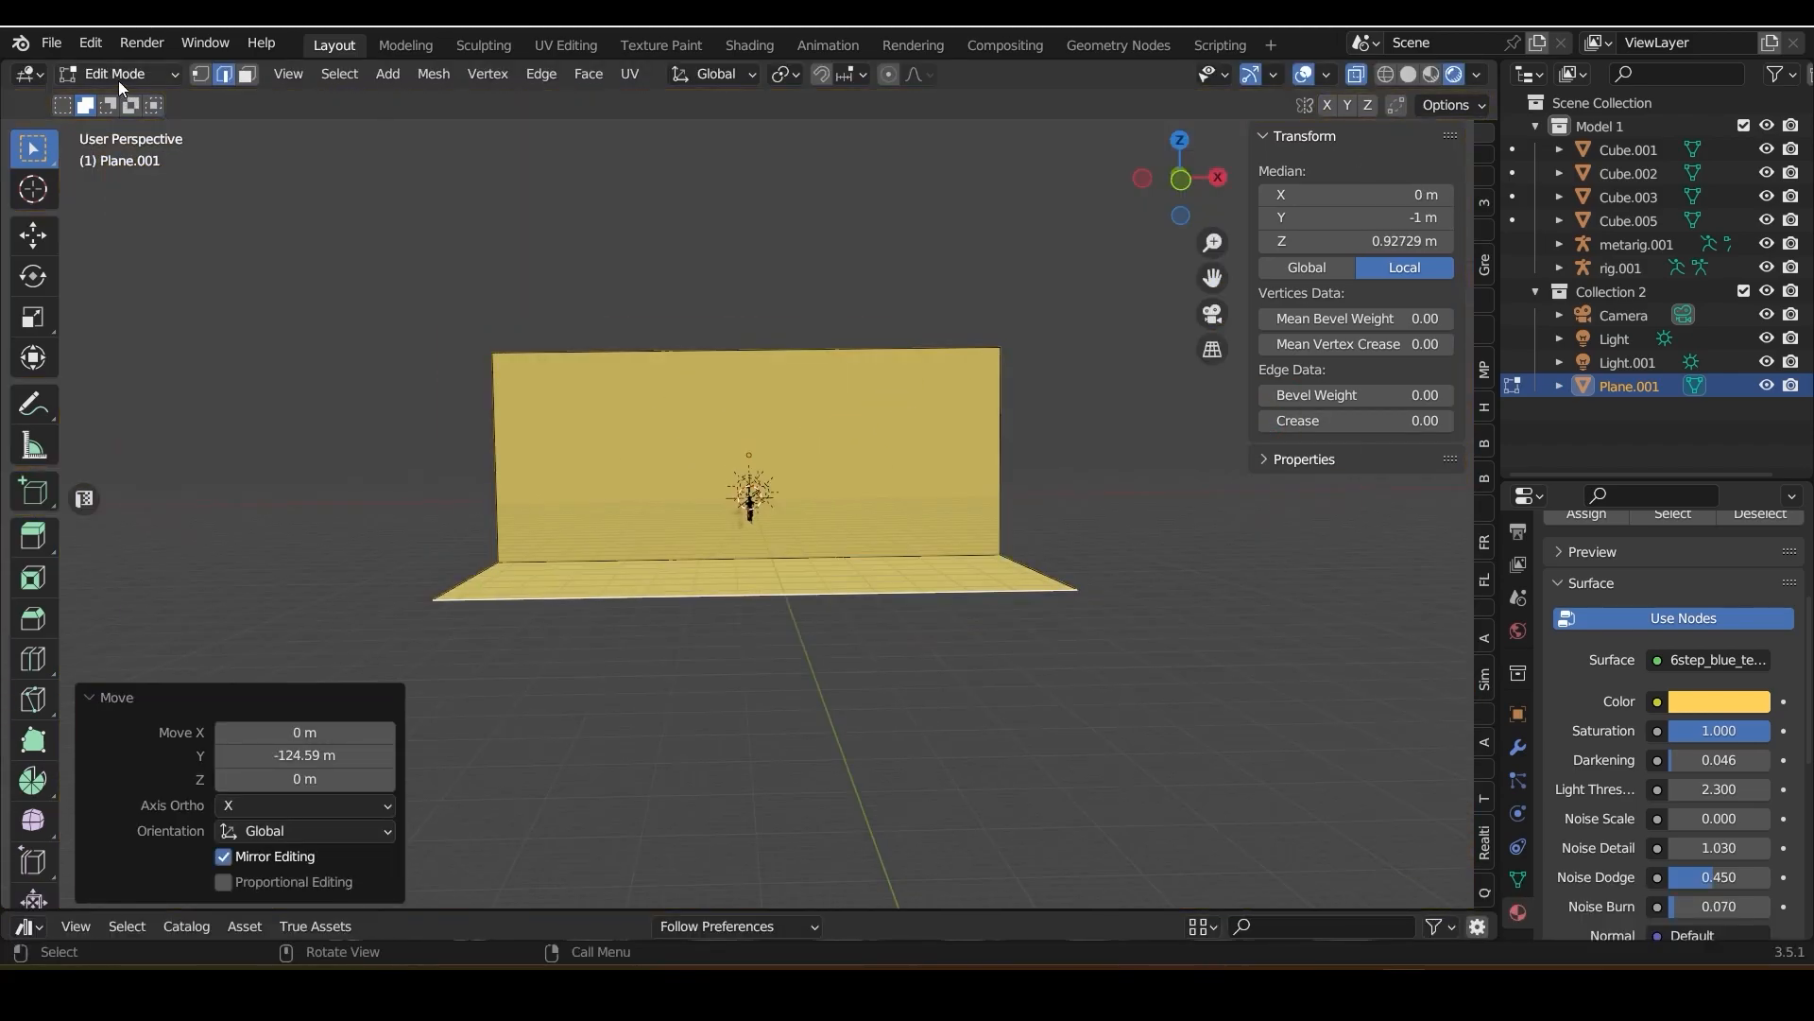
click(121, 76)
click(118, 102)
Move the backdrop with its floor along Z to about 43.924 m, near the character's feet
key(g)
key(z)
click(720, 541)
key(g)
key(z)
click(789, 746)
Fine-tune the backdrop's Z location to about 43.857 m so the floor meets the shoes, and look through the camera
scroll(768, 739, up, 5)
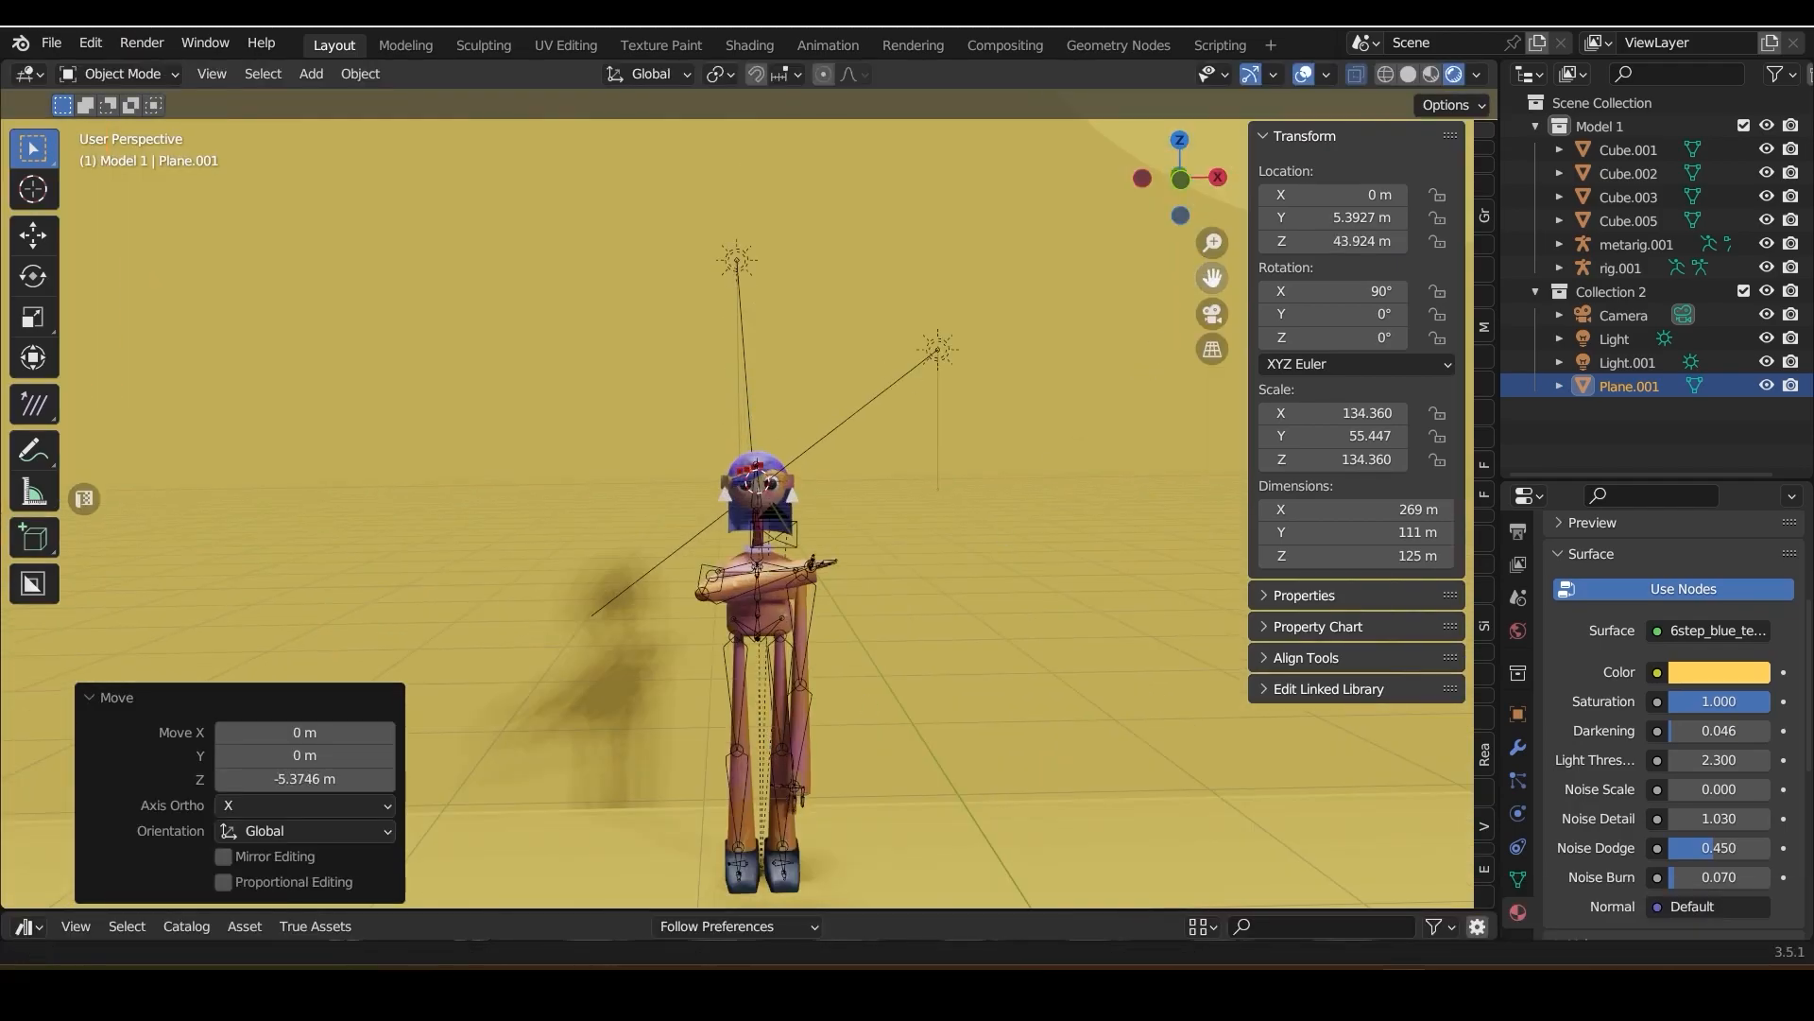
shift+middle_drag(682, 902, 622, 513)
scroll(622, 512, up, 1)
key(g)
key(z)
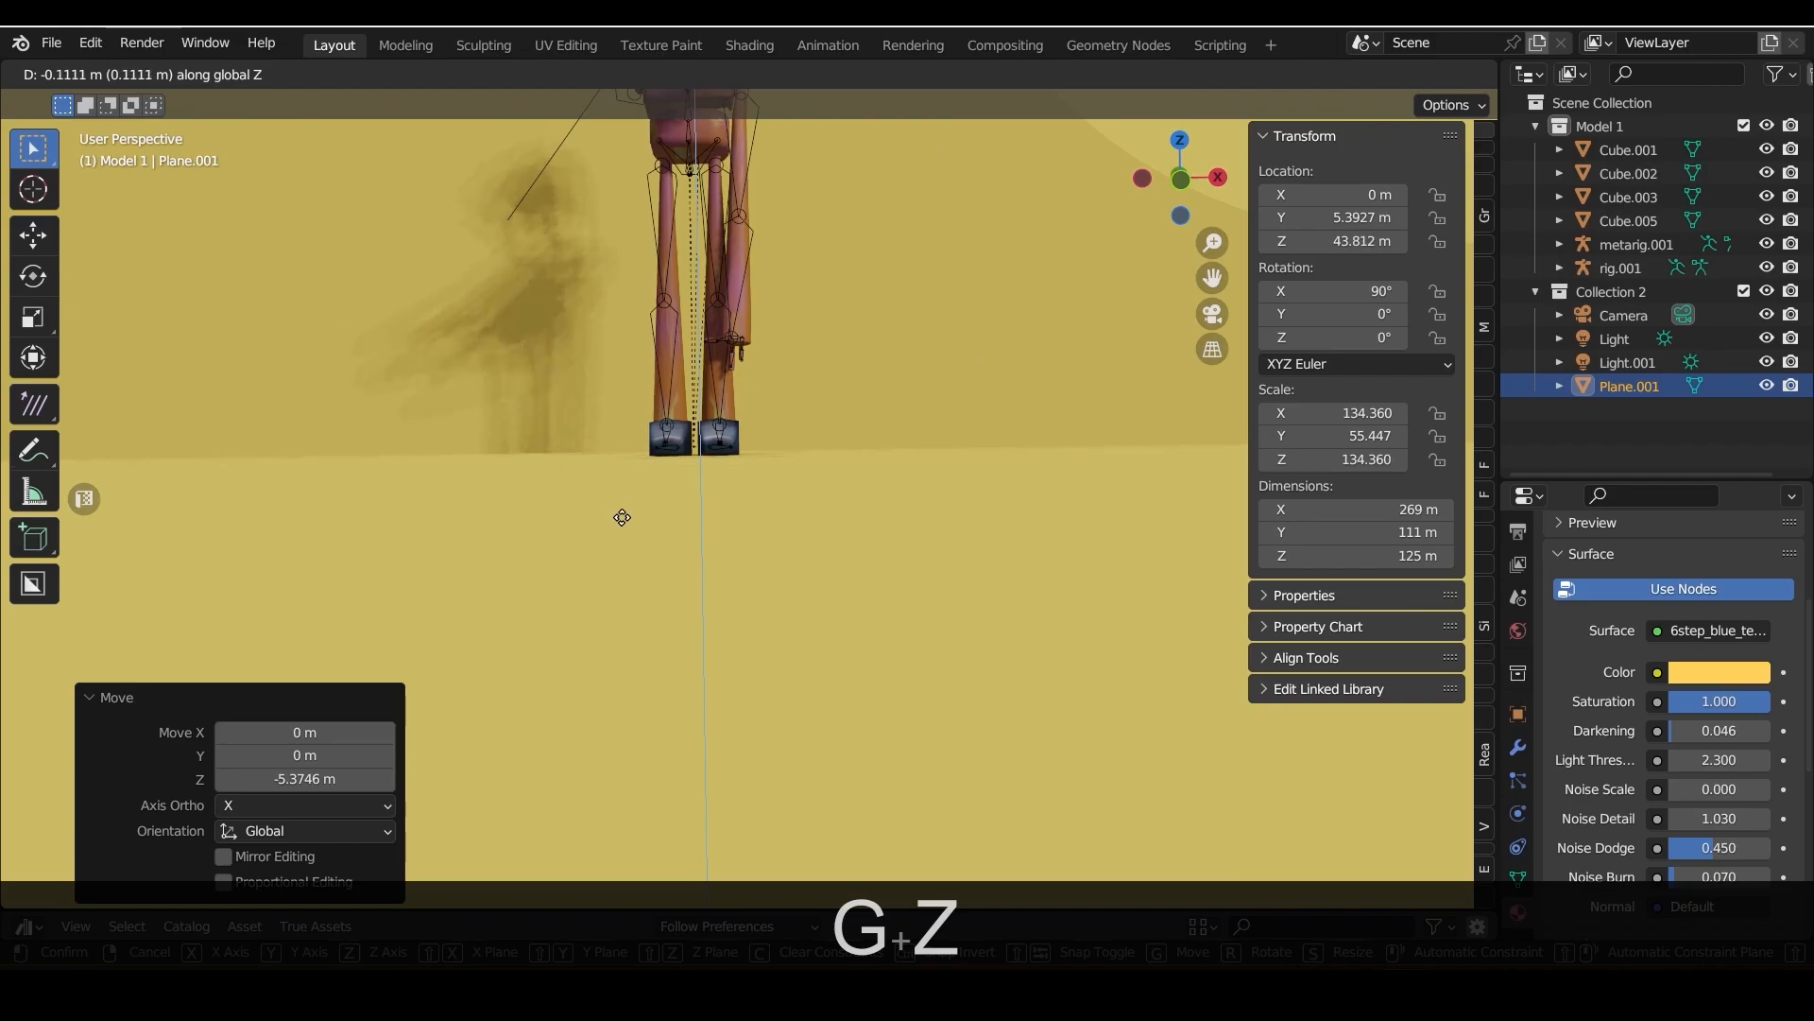
click(622, 518)
click(1213, 312)
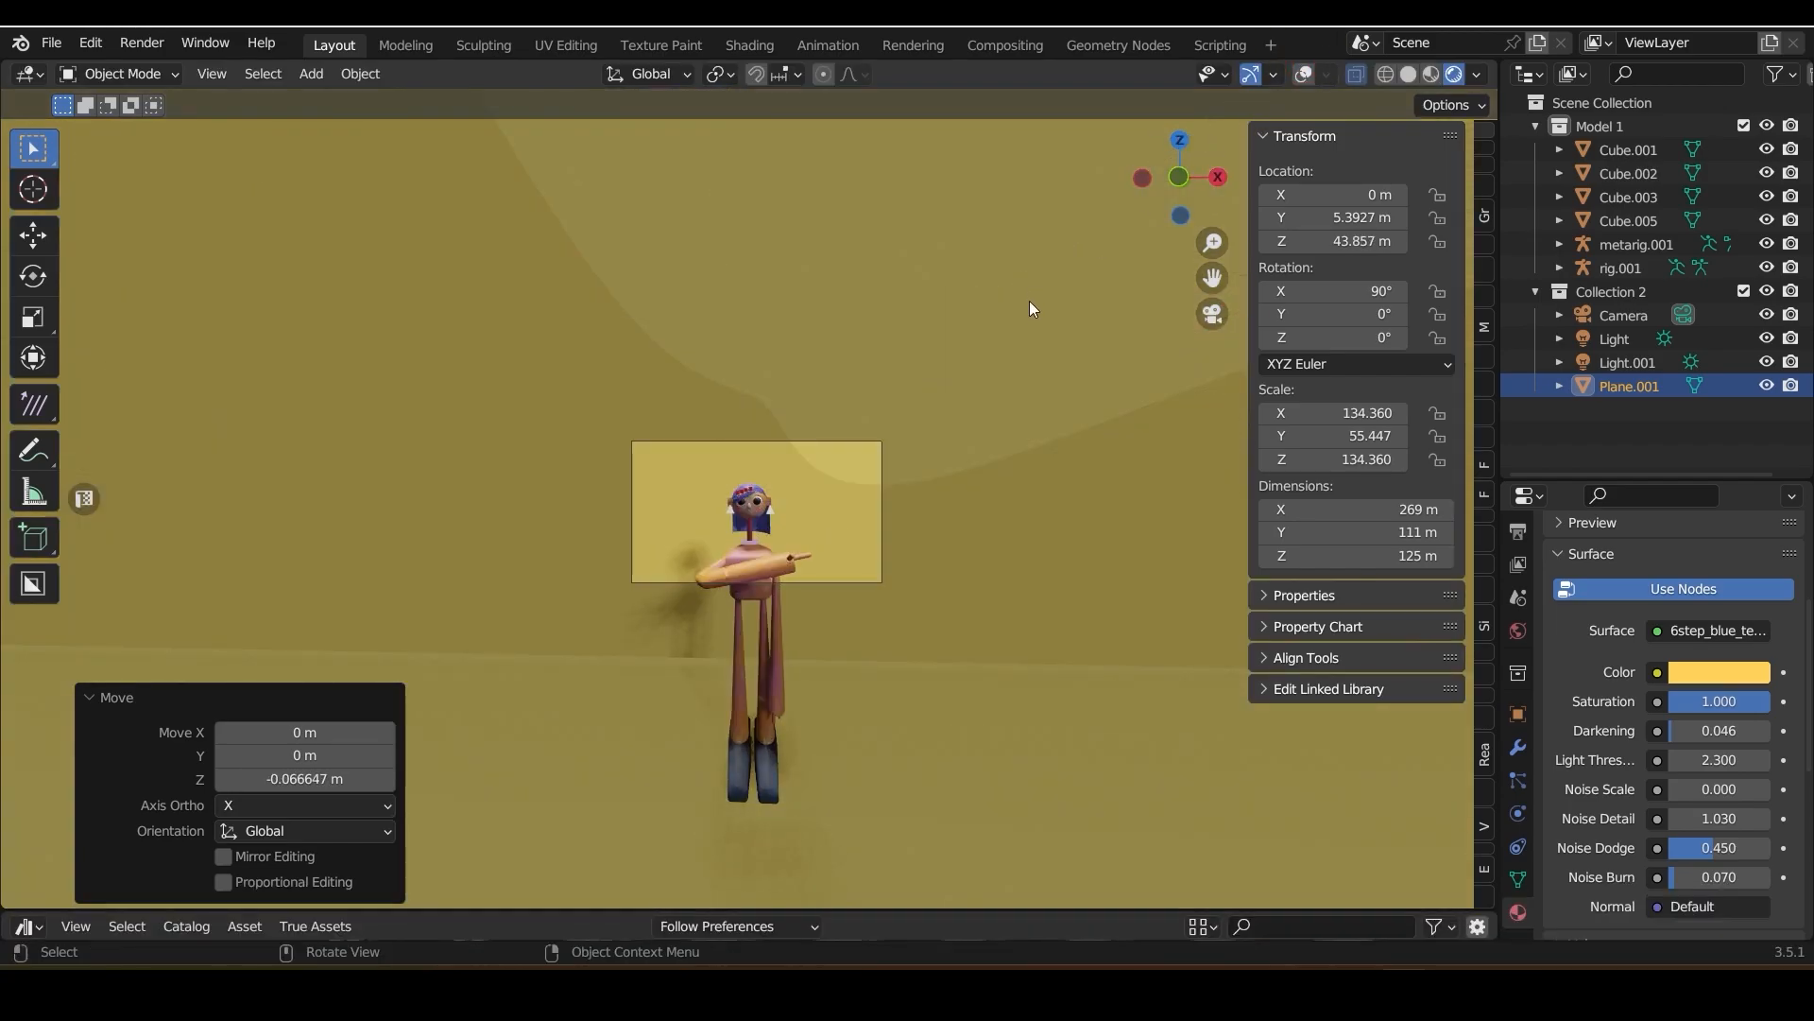
Select the Camera object and decrease its Y location
click(1616, 314)
drag(1333, 218, 1176, 217)
scroll(818, 677, up, 9)
scroll(818, 677, down, 3)
shift+middle_drag(1175, 455, 1146, 361)
scroll(1145, 361, up, 2)
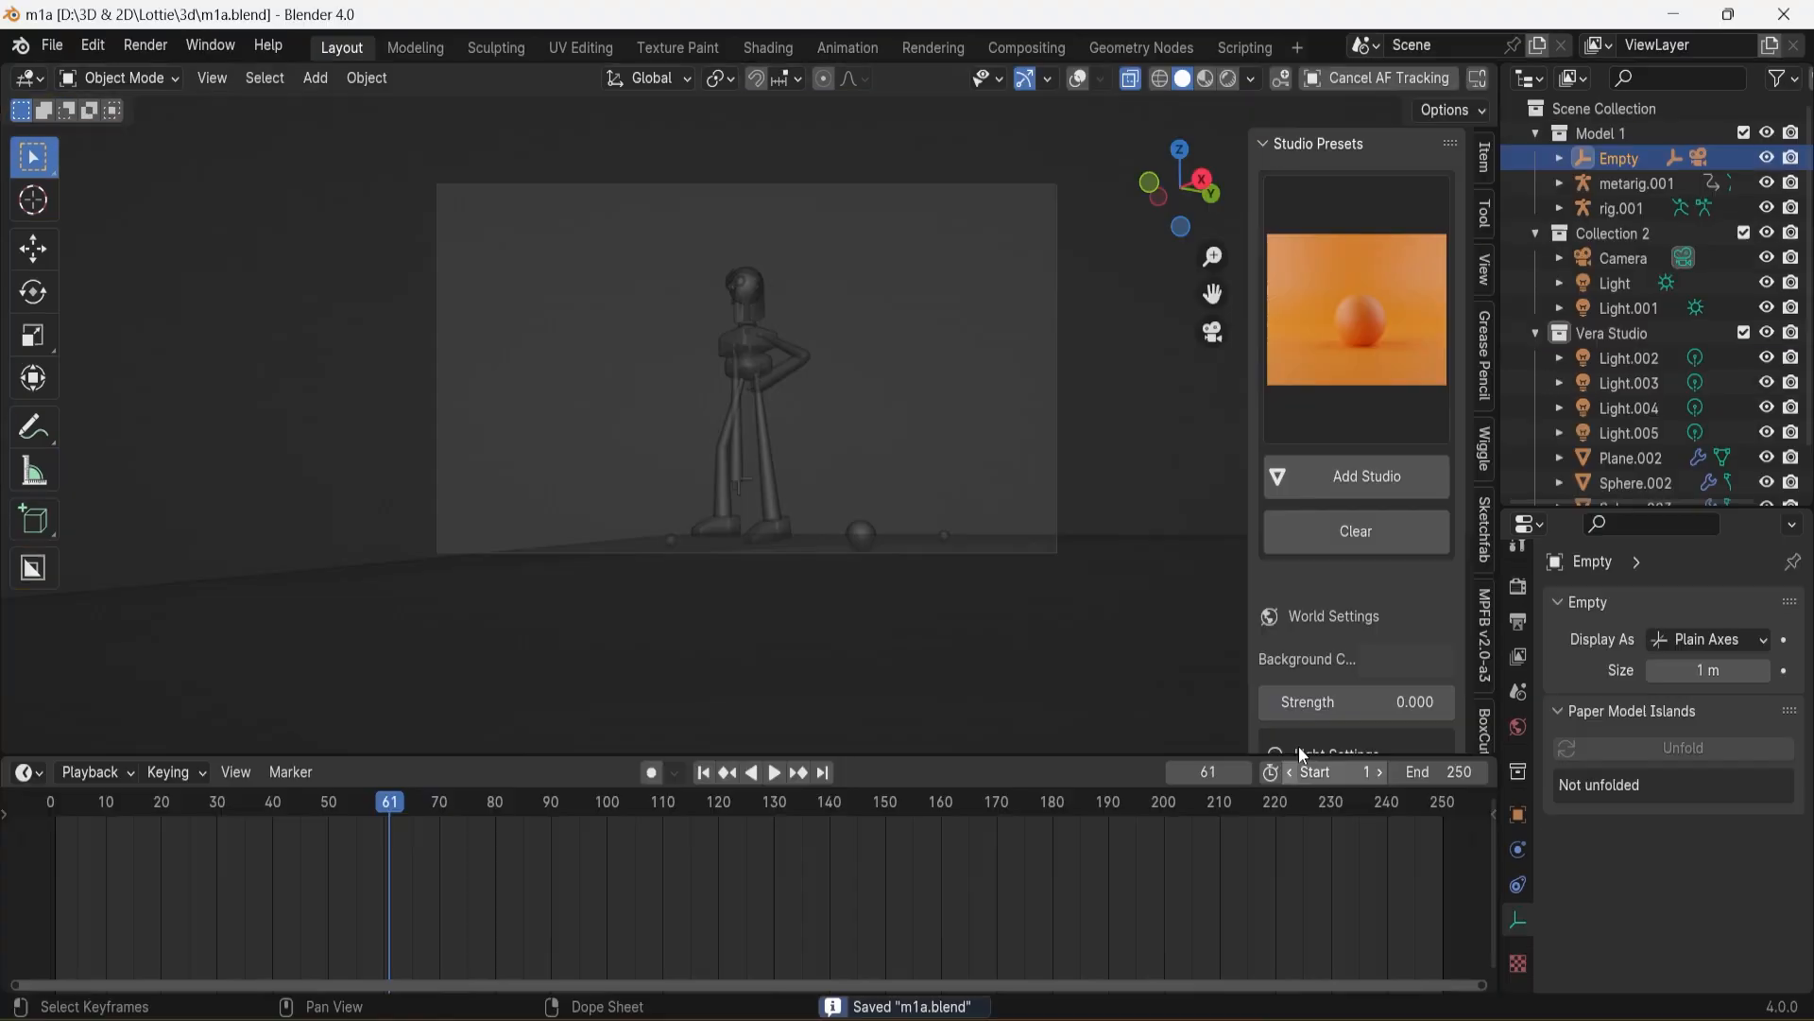
Show the rendered view, clear the existing studio, and add the dark blue-and-red studio preset with floating spheres
click(1229, 81)
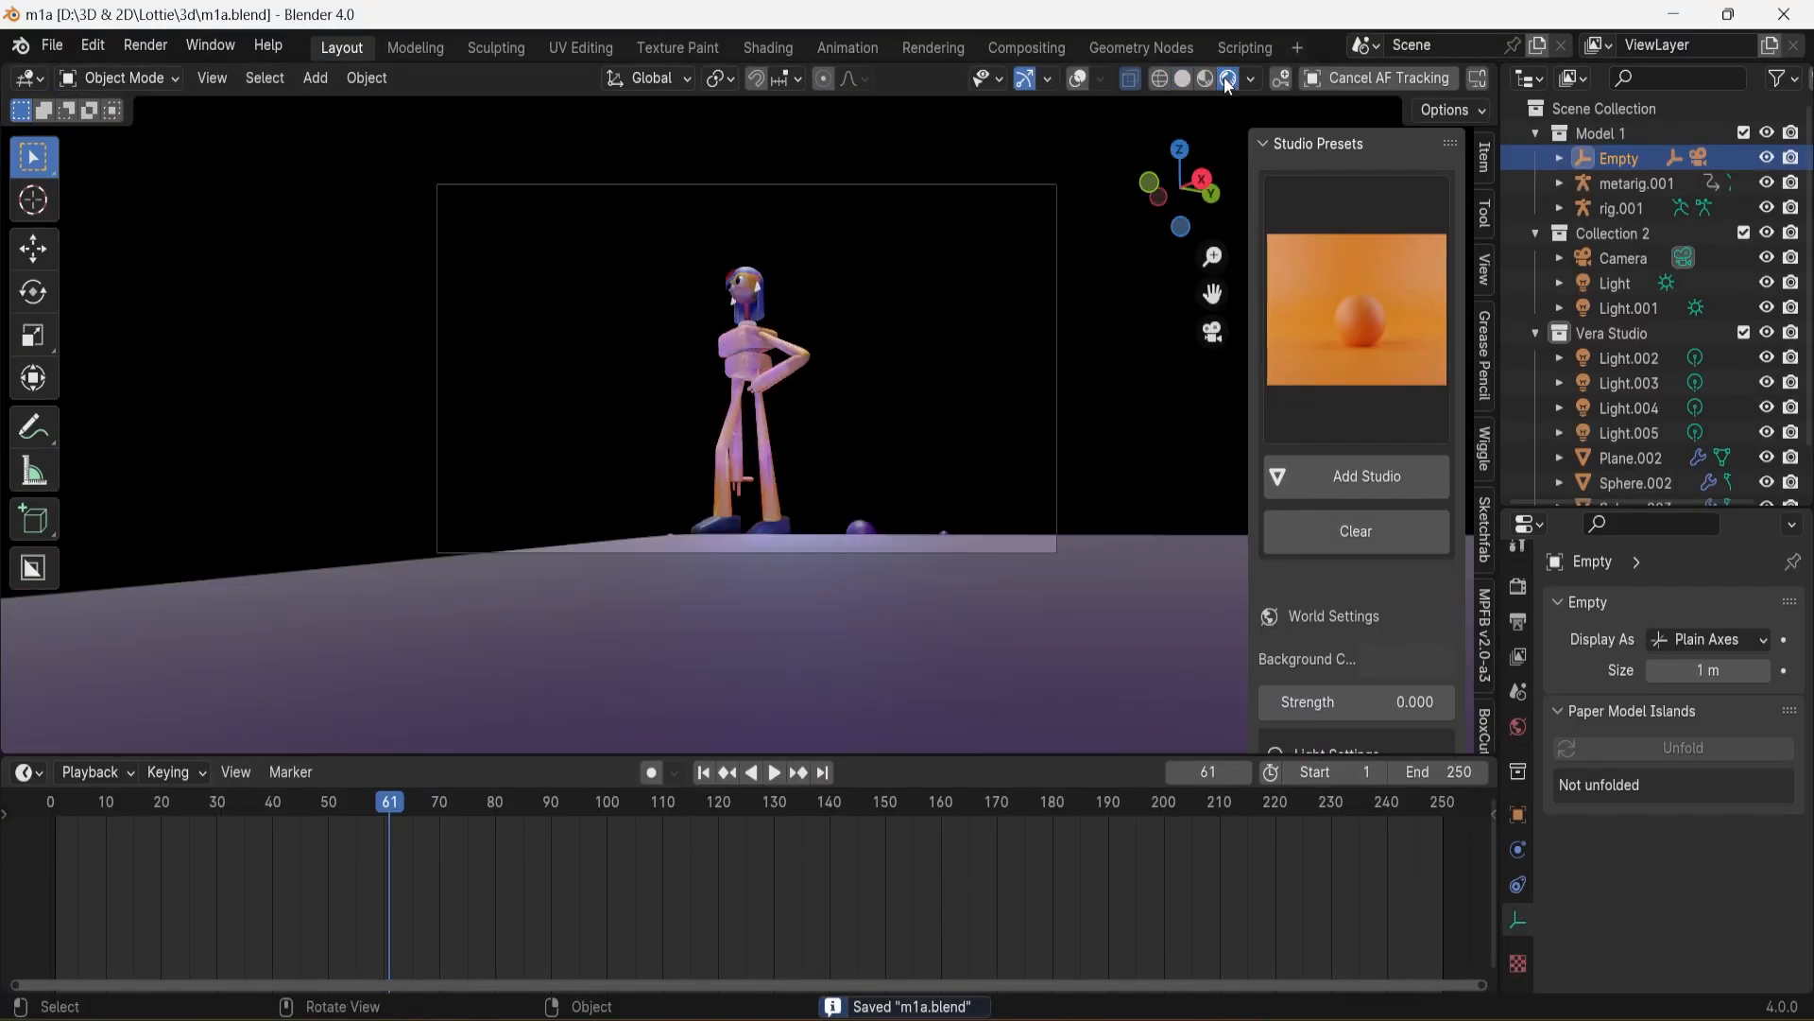
click(1356, 531)
click(1391, 299)
click(1056, 656)
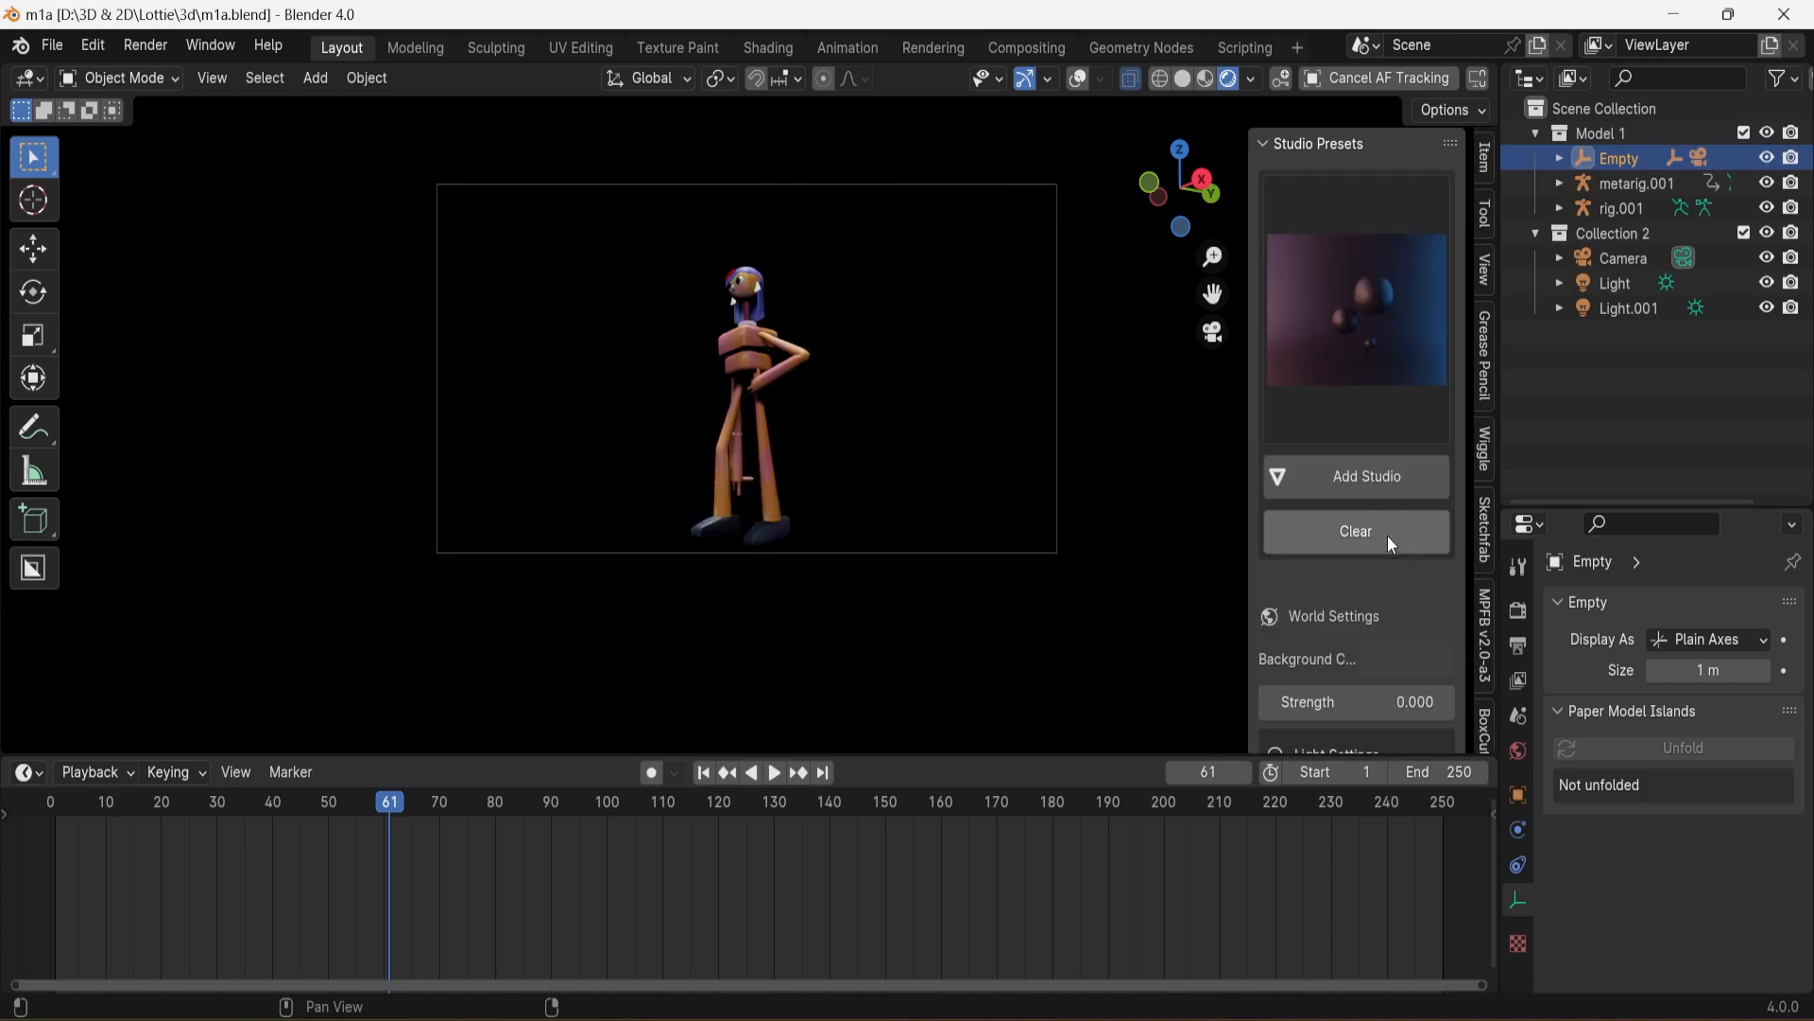
click(1368, 482)
Lower the new studio set along Z, scale it by about 2.289, and reposition it around the character
key(g)
key(z)
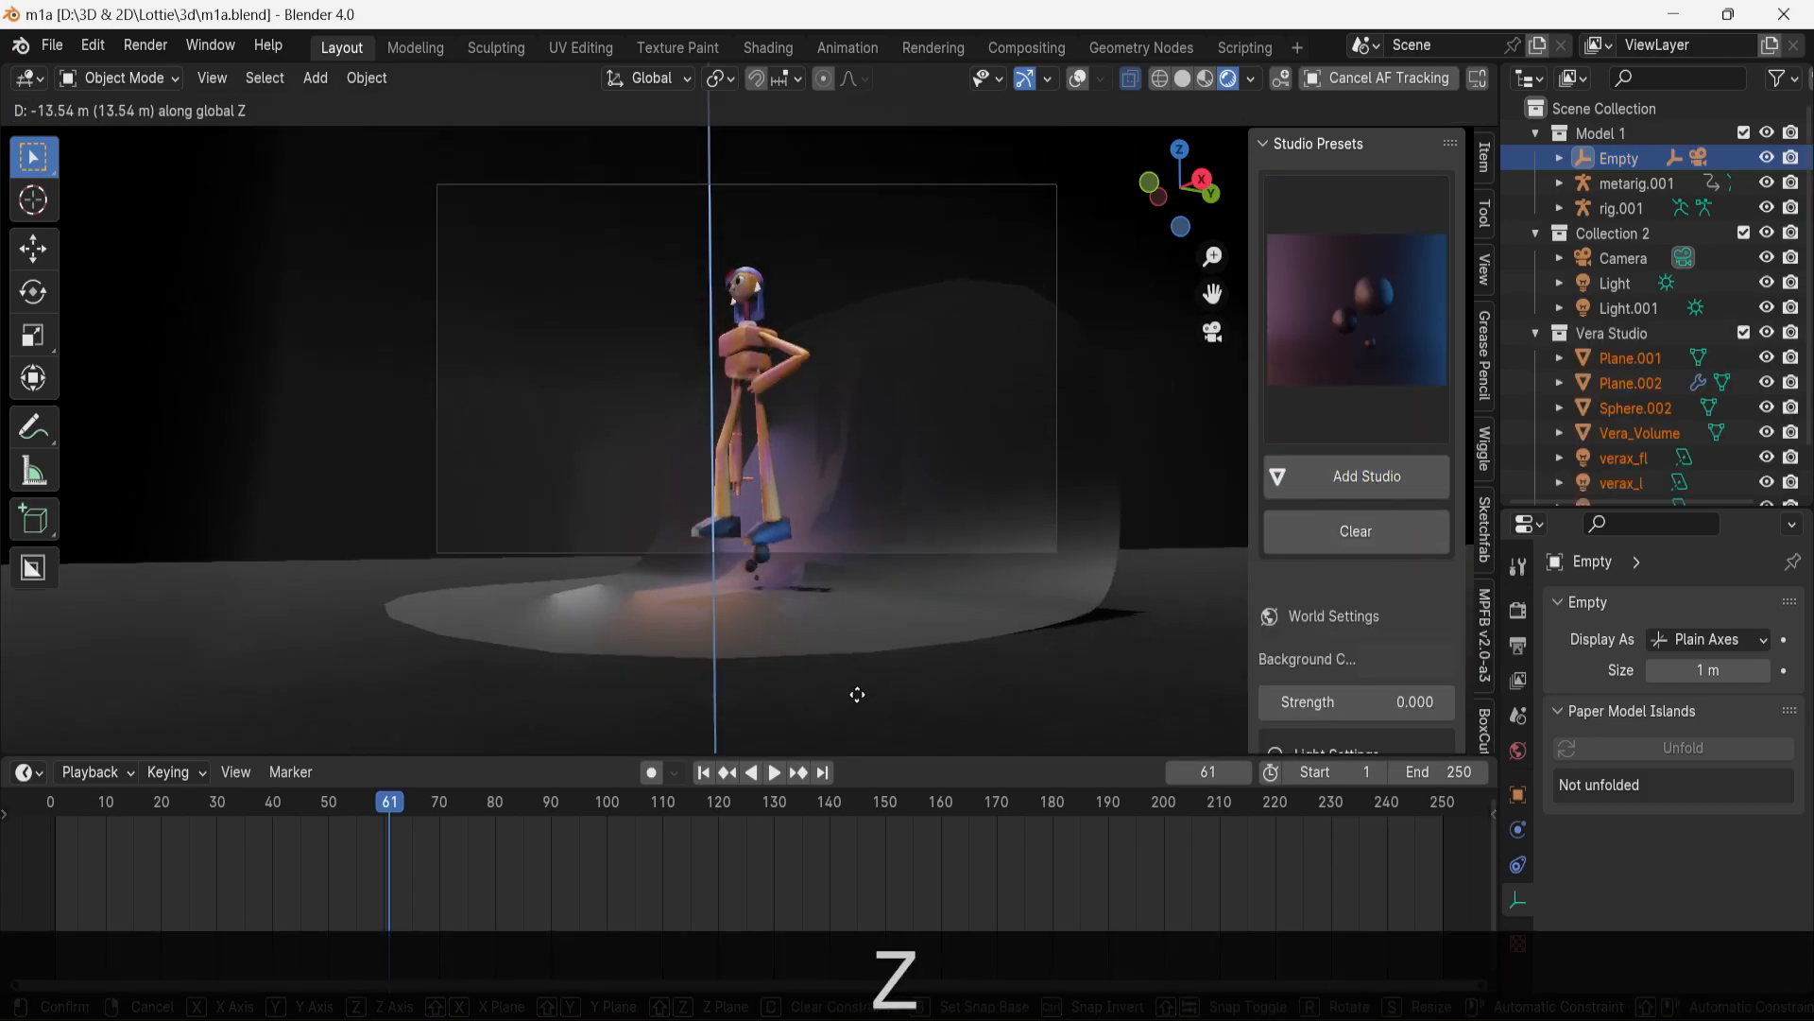
click(887, 660)
key(s)
click(1164, 427)
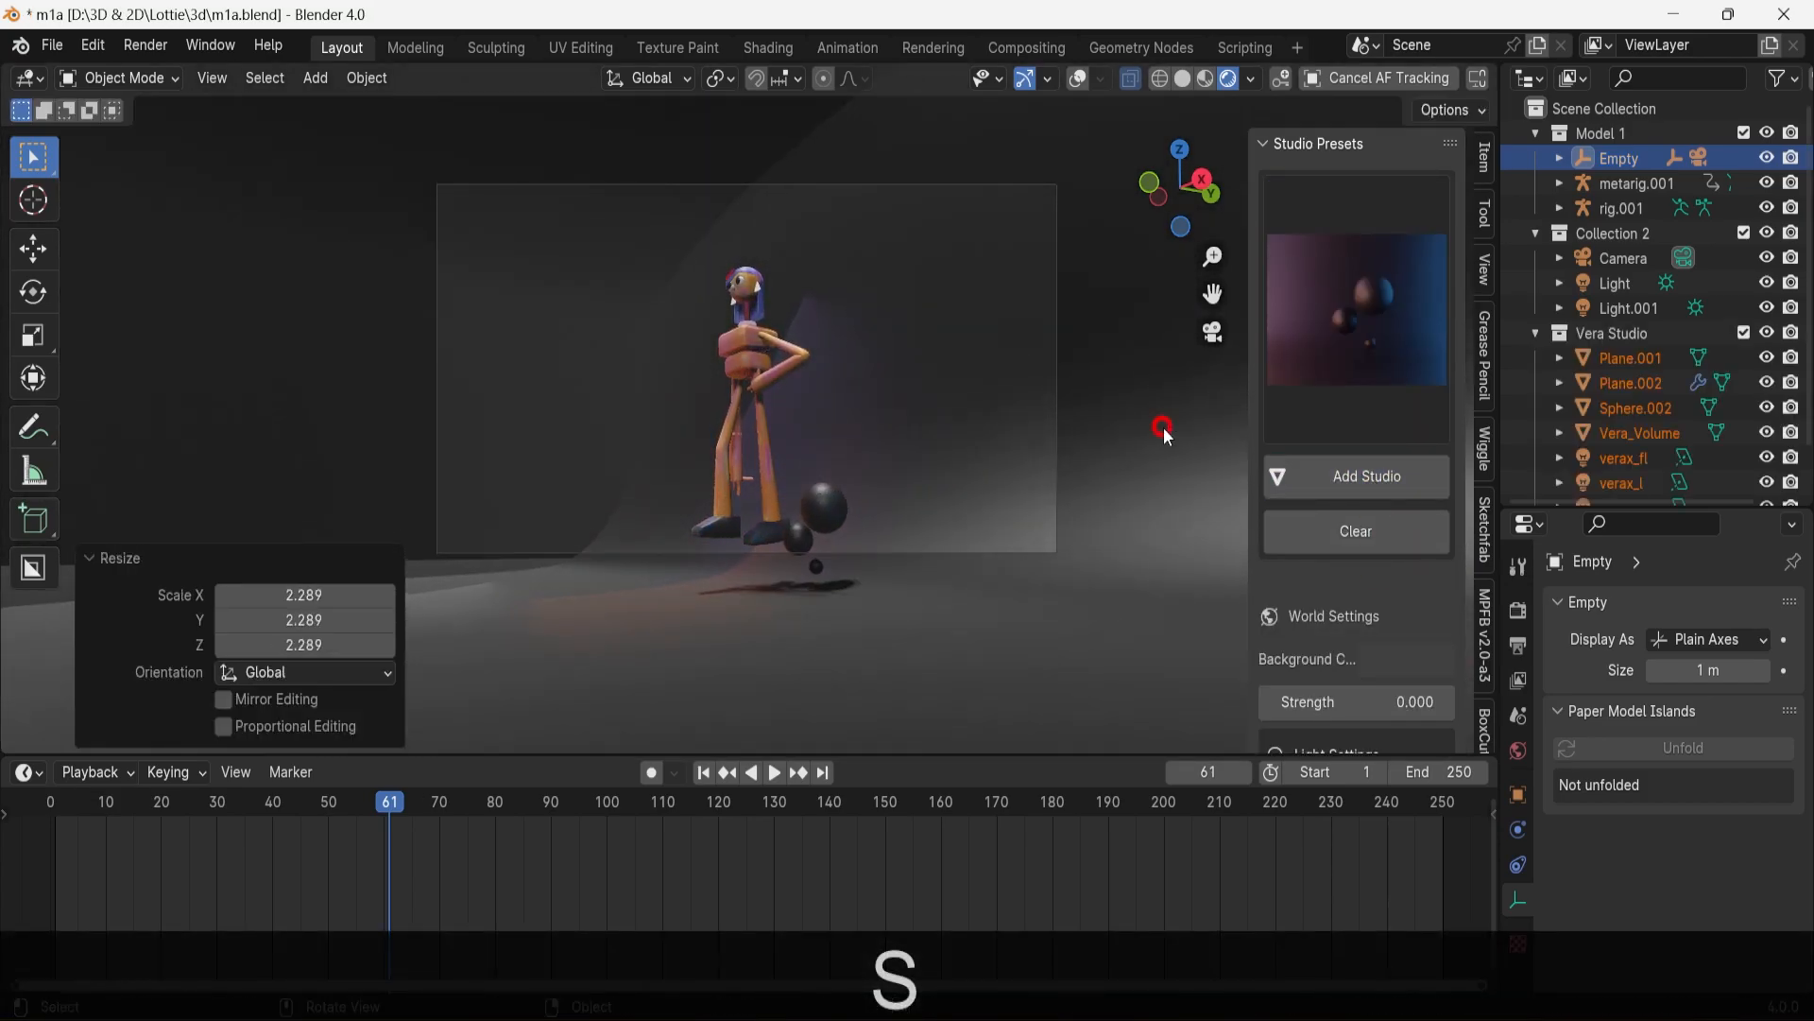
key(g)
click(1075, 479)
Go to frame 0, scale the studio set by about 1.393, and move it along Z to the character's feet
drag(409, 792, 47, 796)
key(s)
click(1181, 303)
key(g)
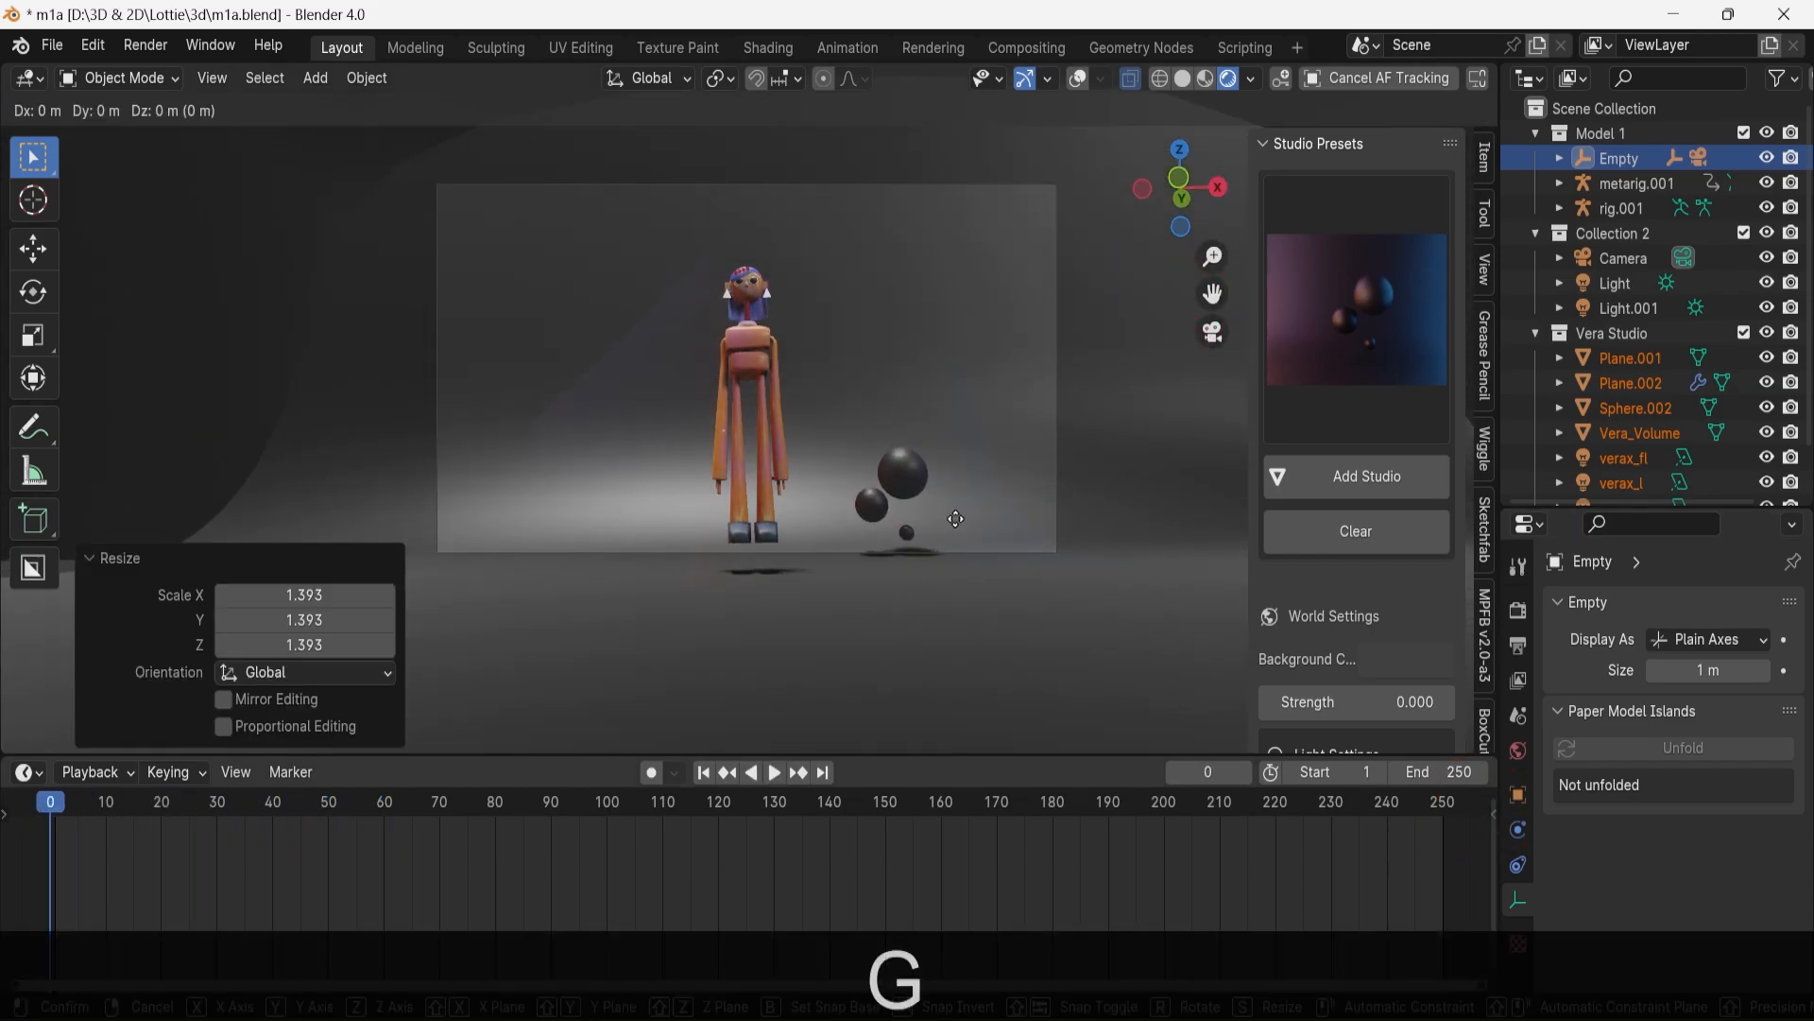
key(z)
click(986, 501)
From the side view, shift the whole studio set along Y relative to the character
click(1217, 187)
key(g)
key(x)
right_click(992, 434)
middle_drag(945, 406, 932, 457)
key(g)
key(y)
click(985, 443)
key(g)
key(x)
right_click(974, 402)
Delete the floating spheres object, Sphere.002, and return to the camera view
click(911, 433)
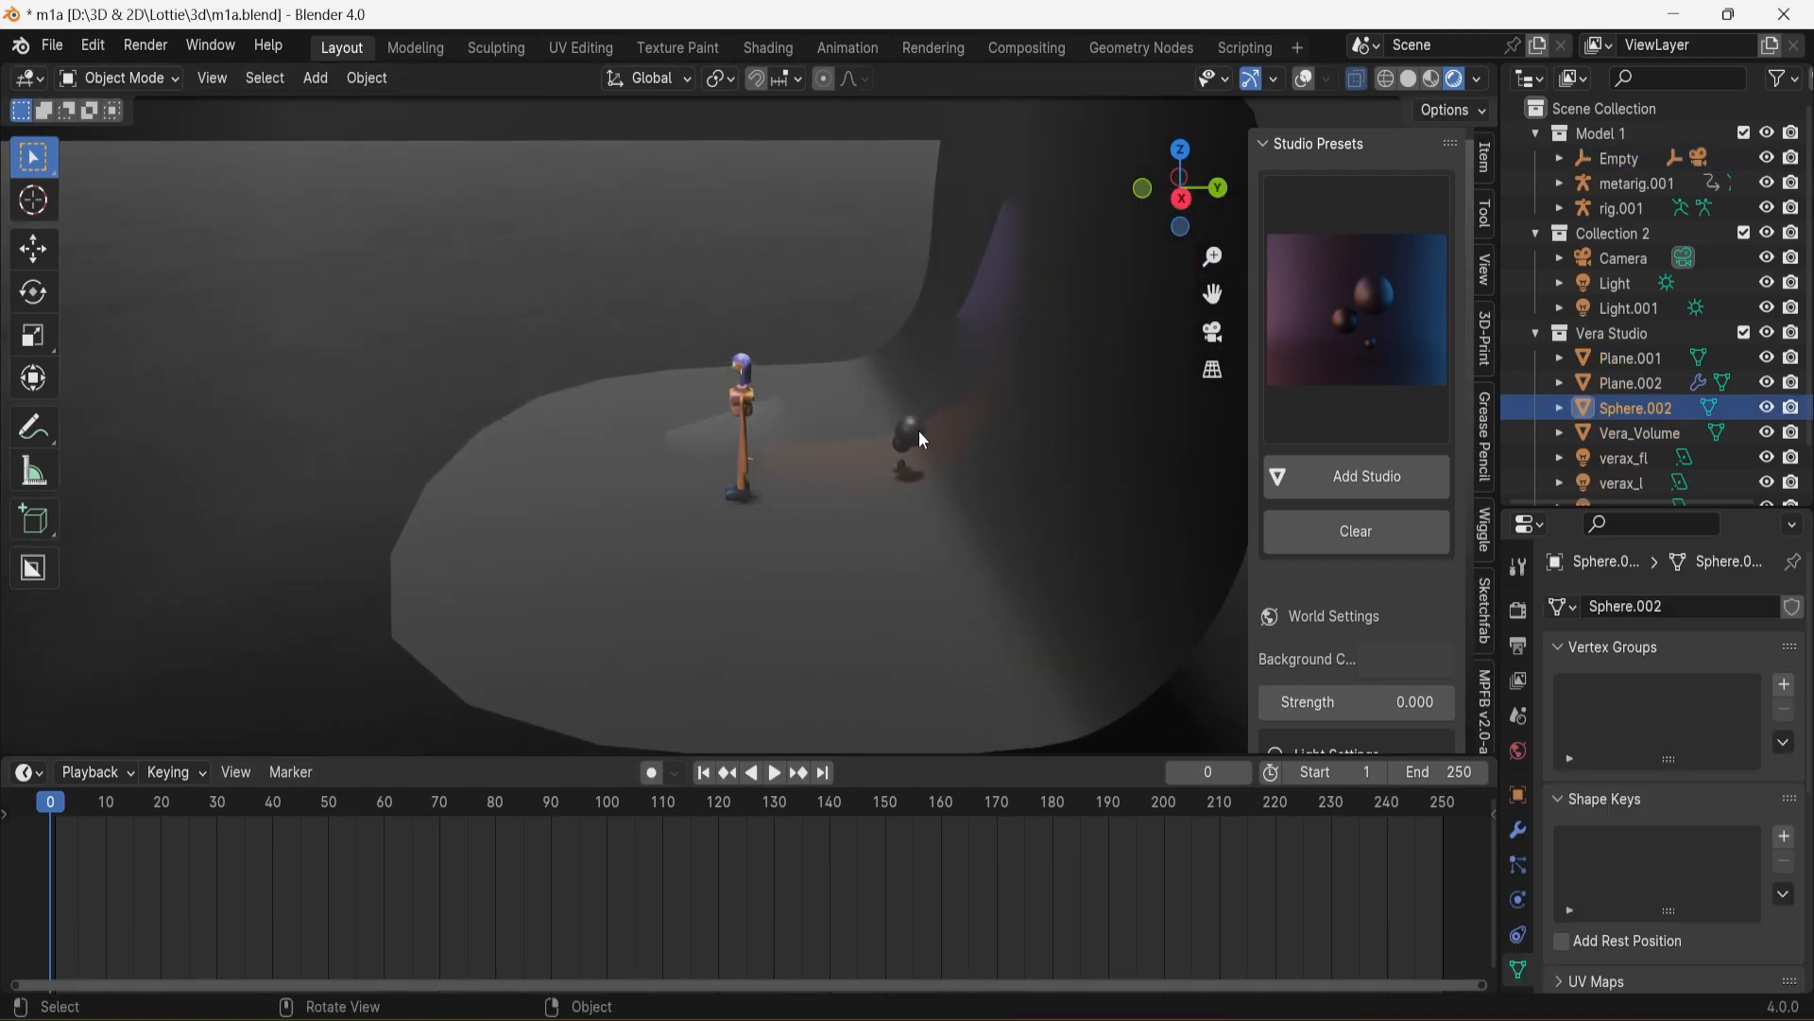
key(x)
click(907, 462)
key(KP_0)
Set the base color of the curved backdrop, Plane.002, to blue with hue 0.664 and saturation 1.000
click(1089, 536)
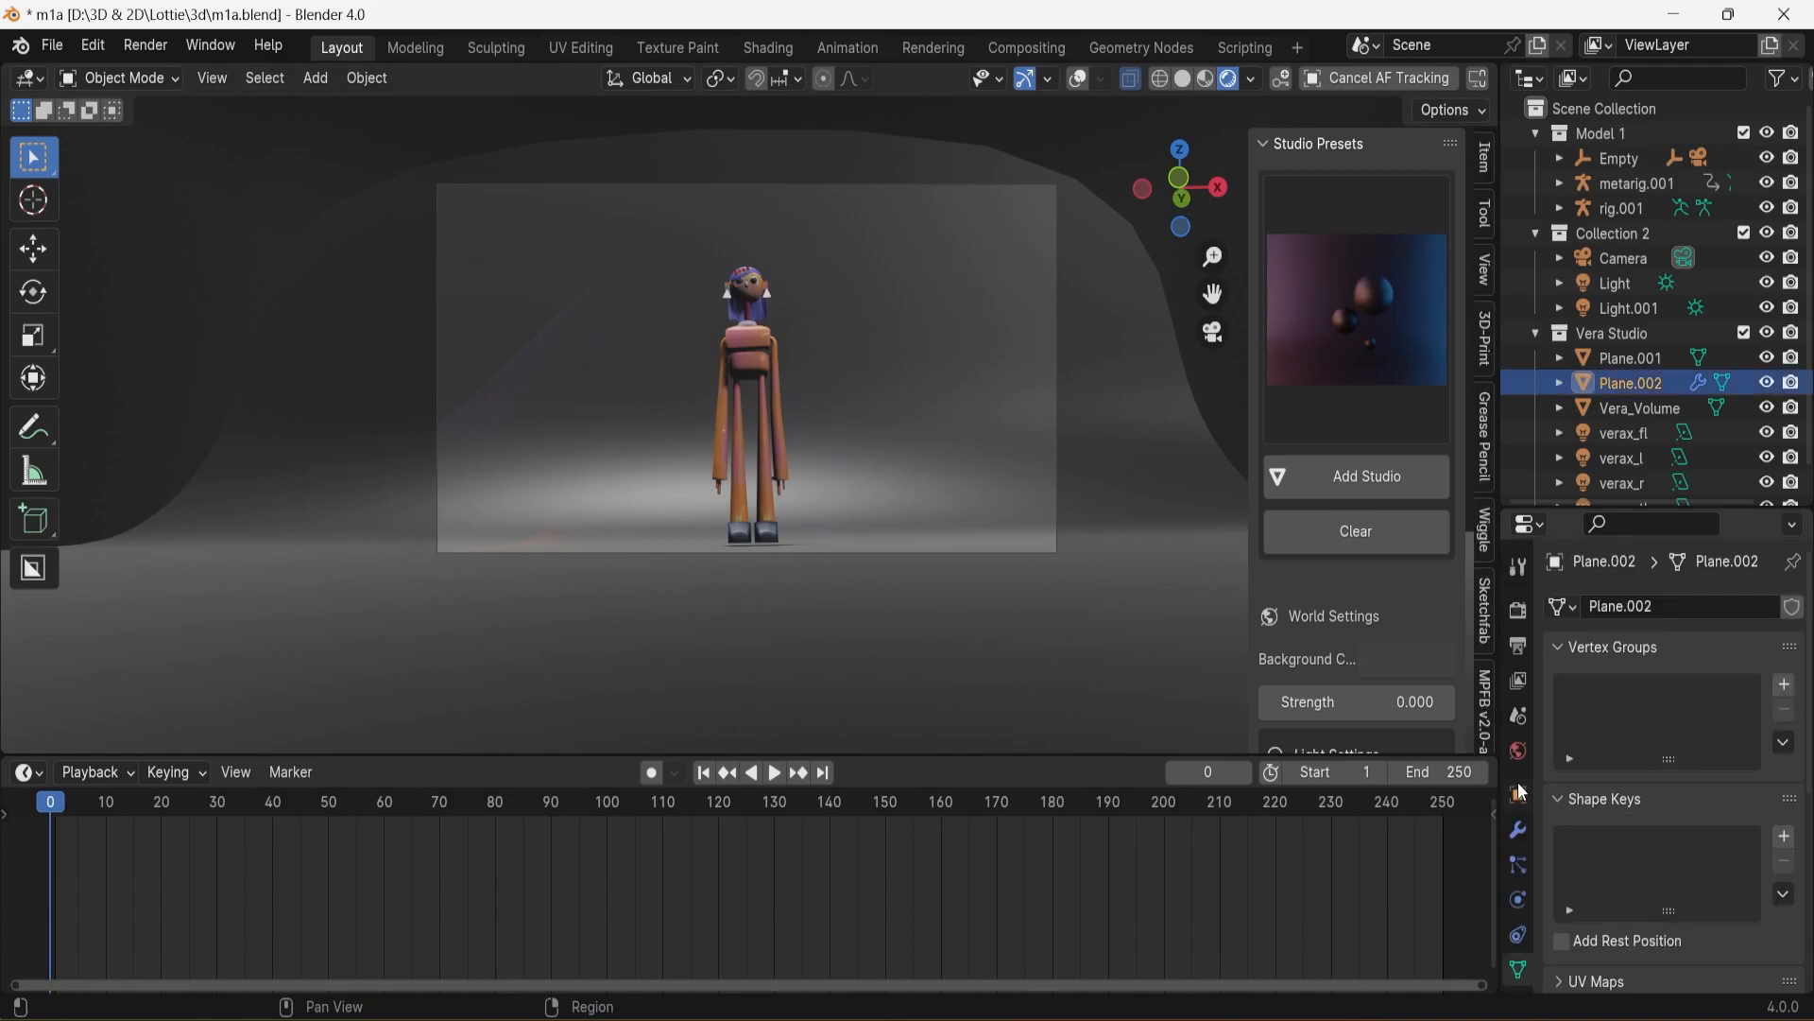
click(1516, 921)
click(1720, 910)
click(1710, 557)
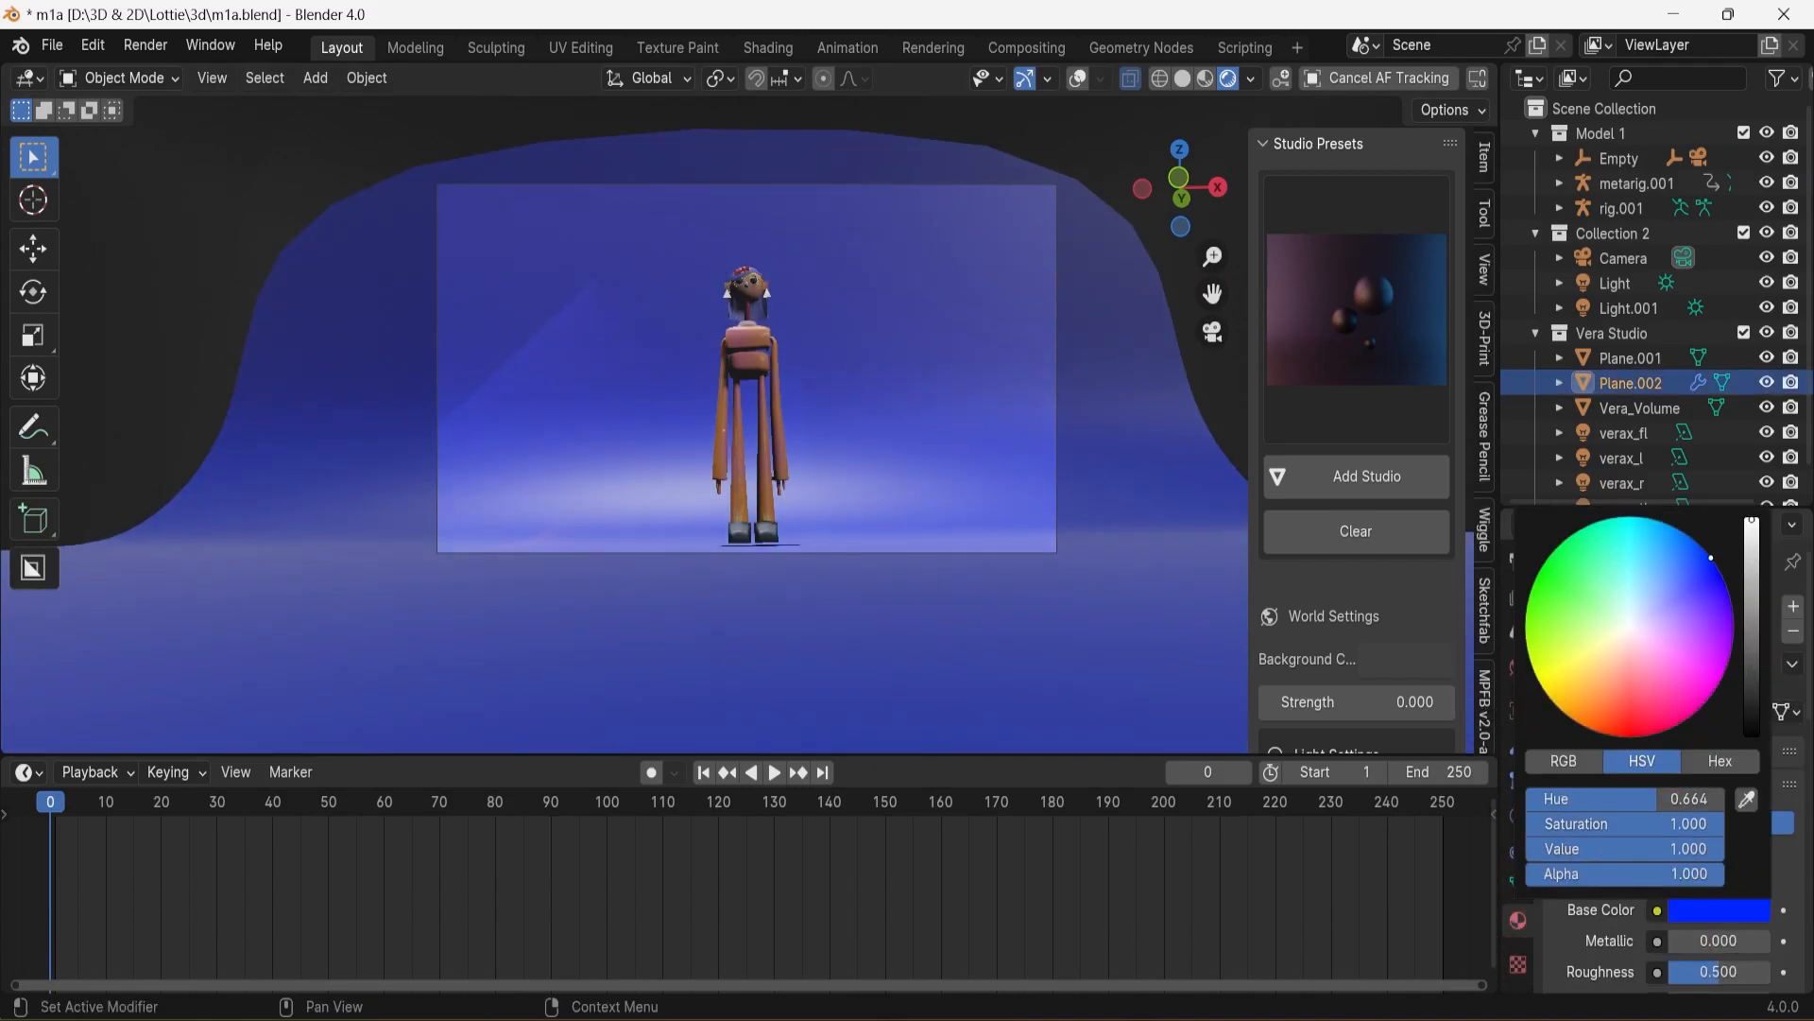
Reposition the purple area light verax_tl beside the character
scroll(823, 308, down, 3)
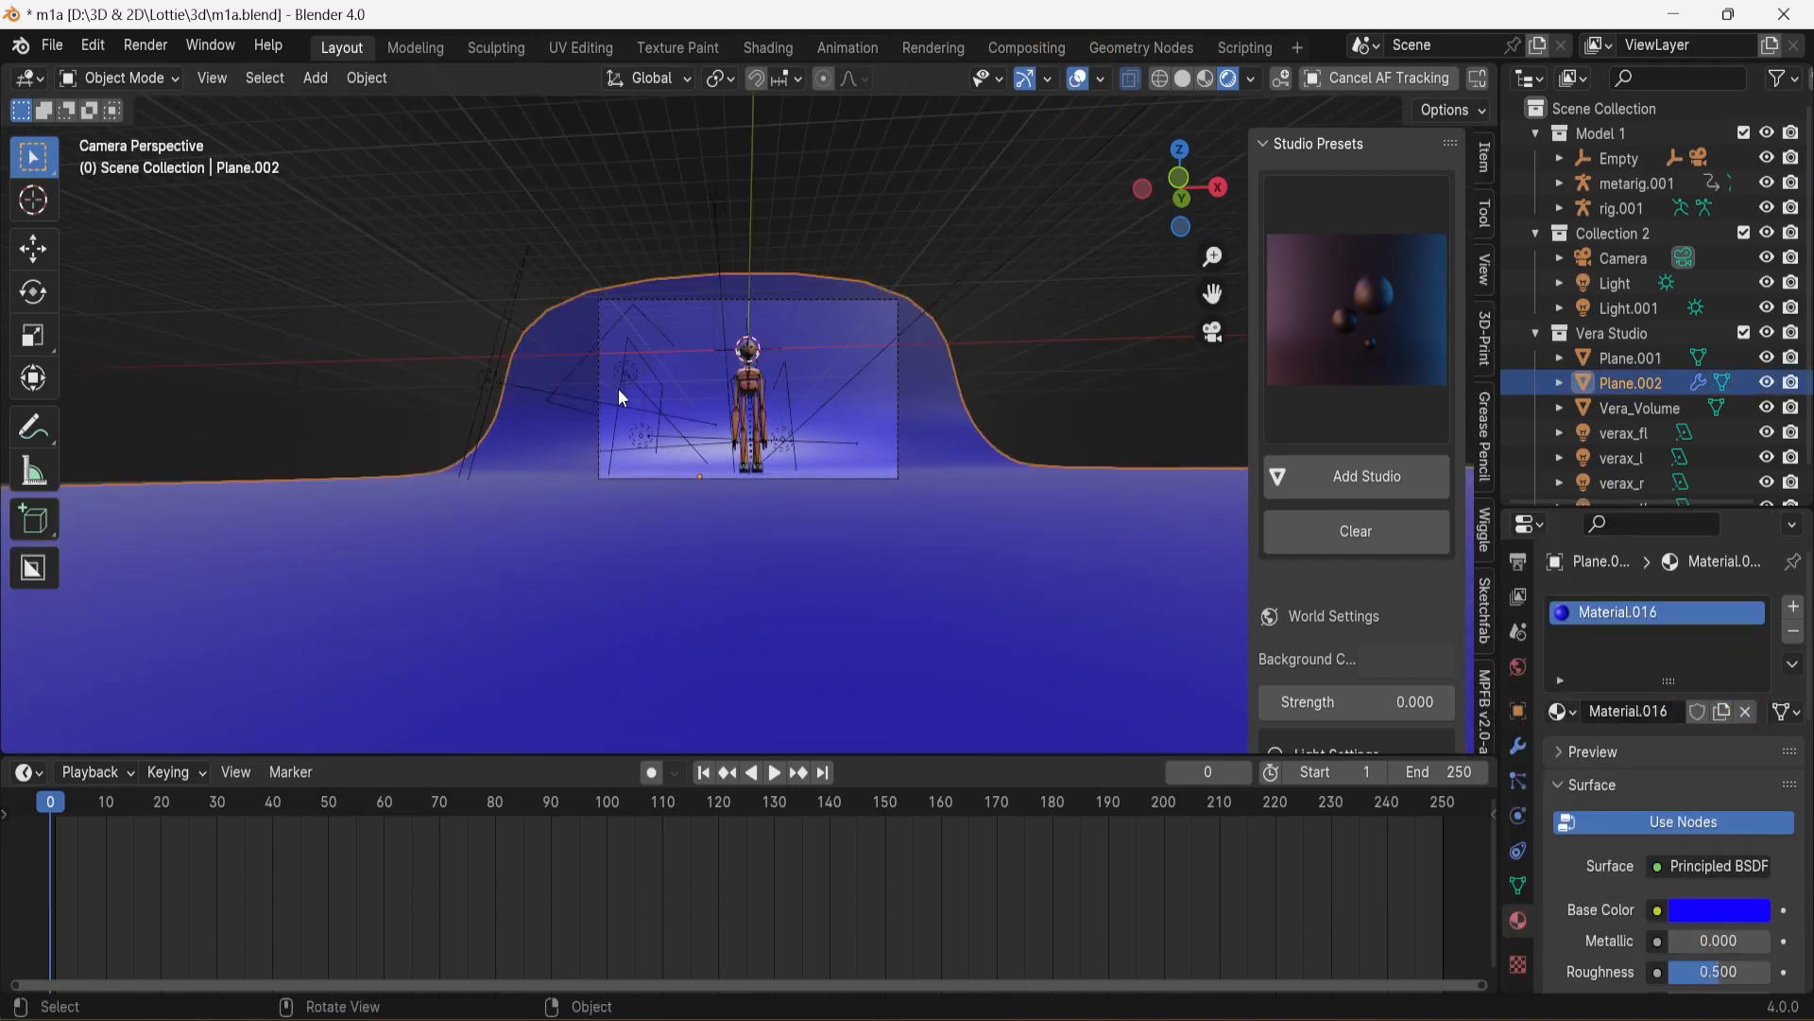
scroll(622, 398, up, 3)
click(529, 374)
key(g)
click(548, 362)
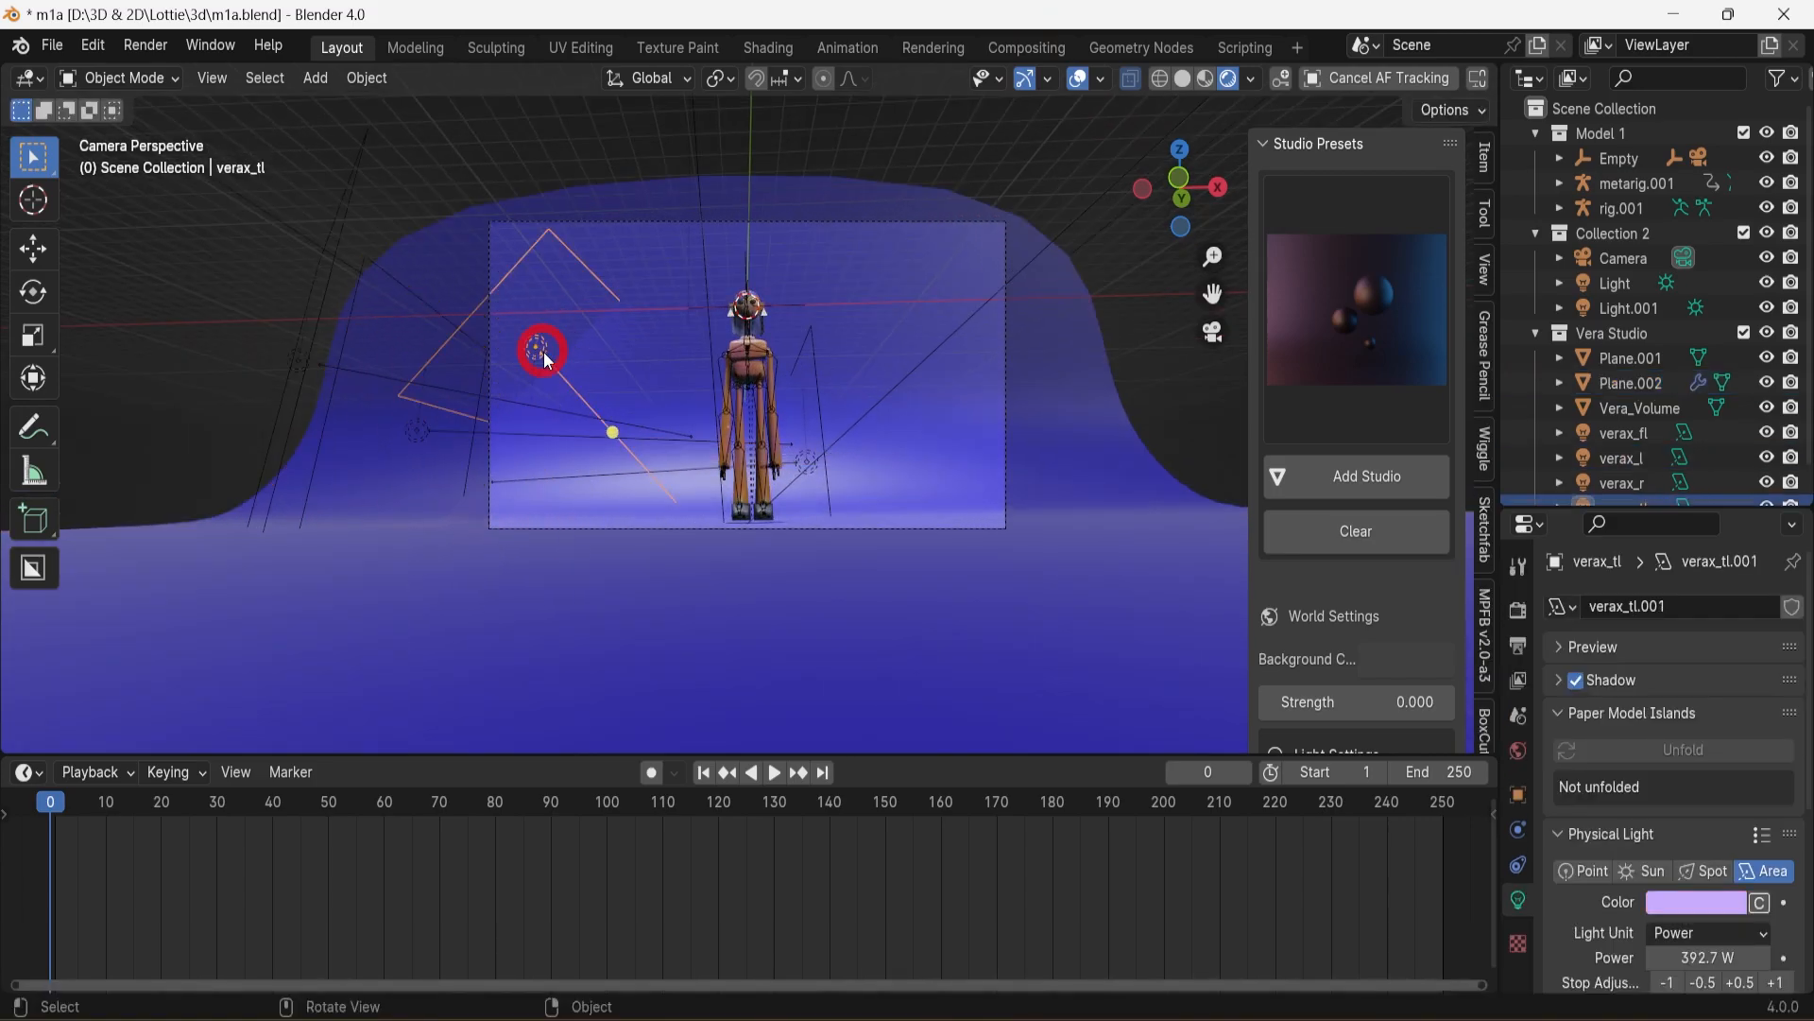
key(g)
click(677, 356)
Move the blue area light verax_r outward by about 26.6 m along X and 5.2 m along Z
click(842, 425)
click(825, 440)
key(g)
scroll(945, 438, down, 3)
click(948, 438)
Duplicate the verax_fl light and move the copy about 22 m in X, -20 m in Y and 7 m in Z
middle_drag(908, 256, 813, 340)
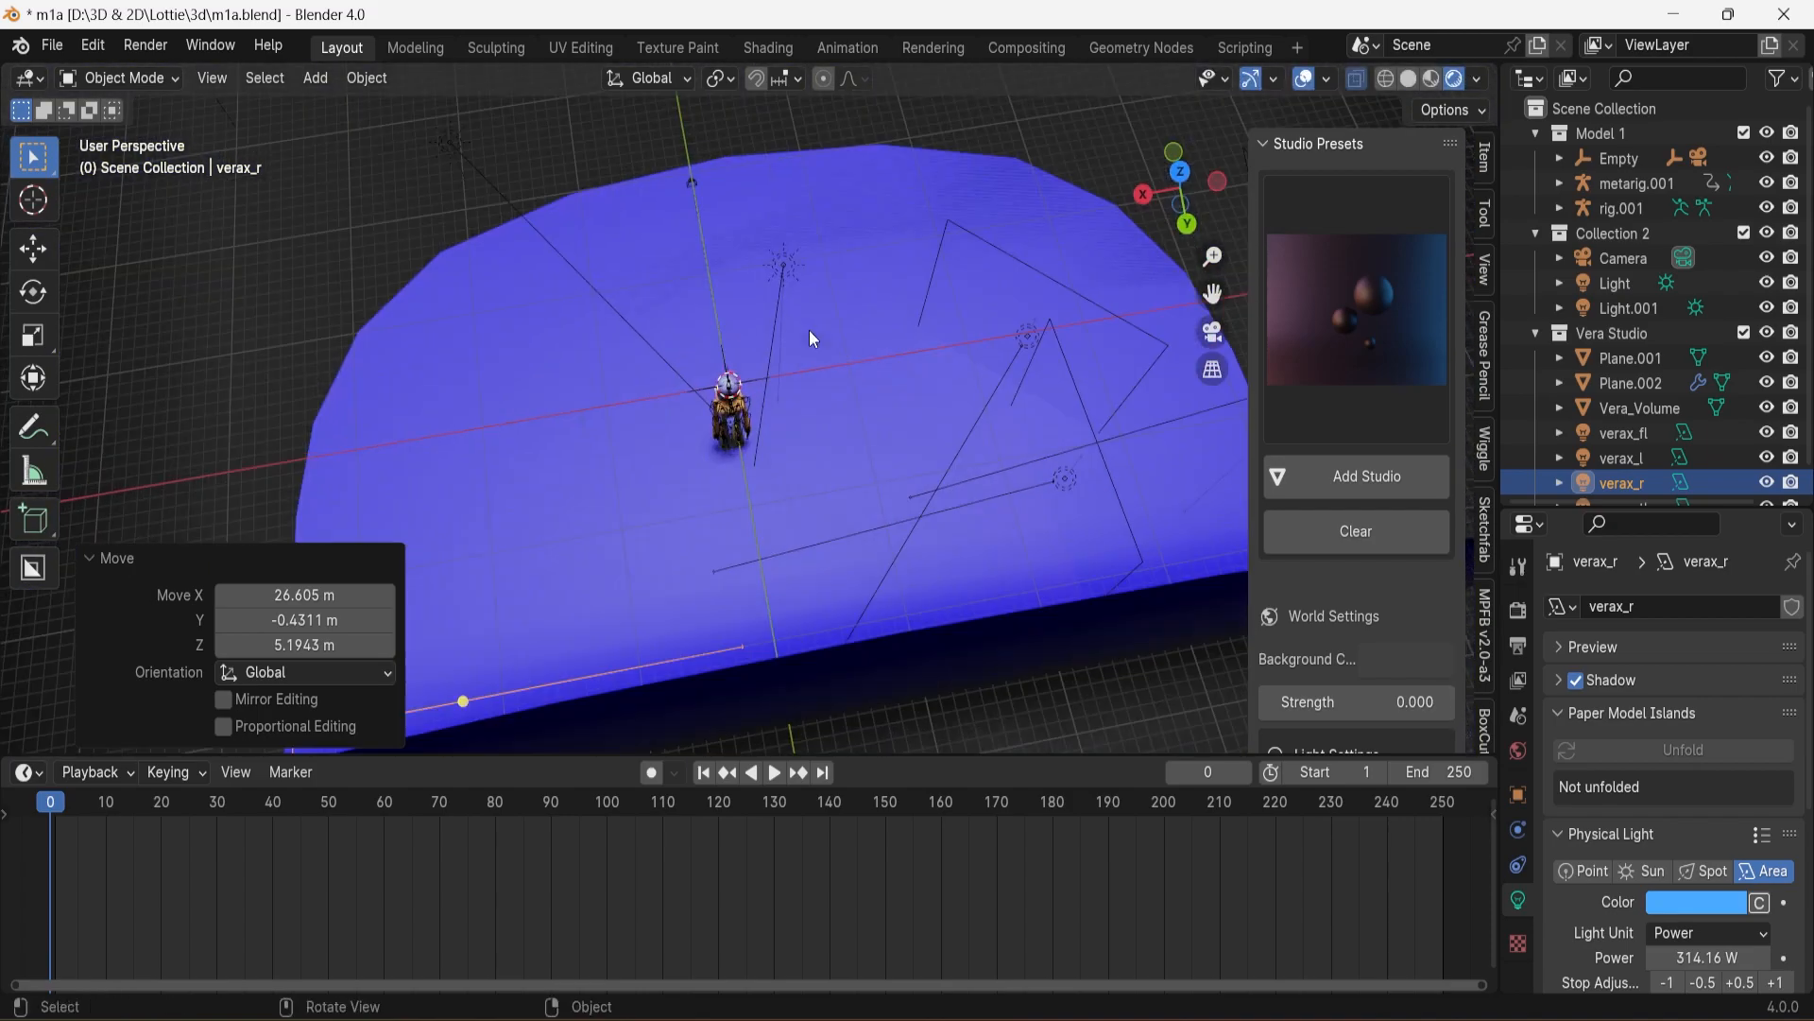
click(1048, 291)
key(shift+d)
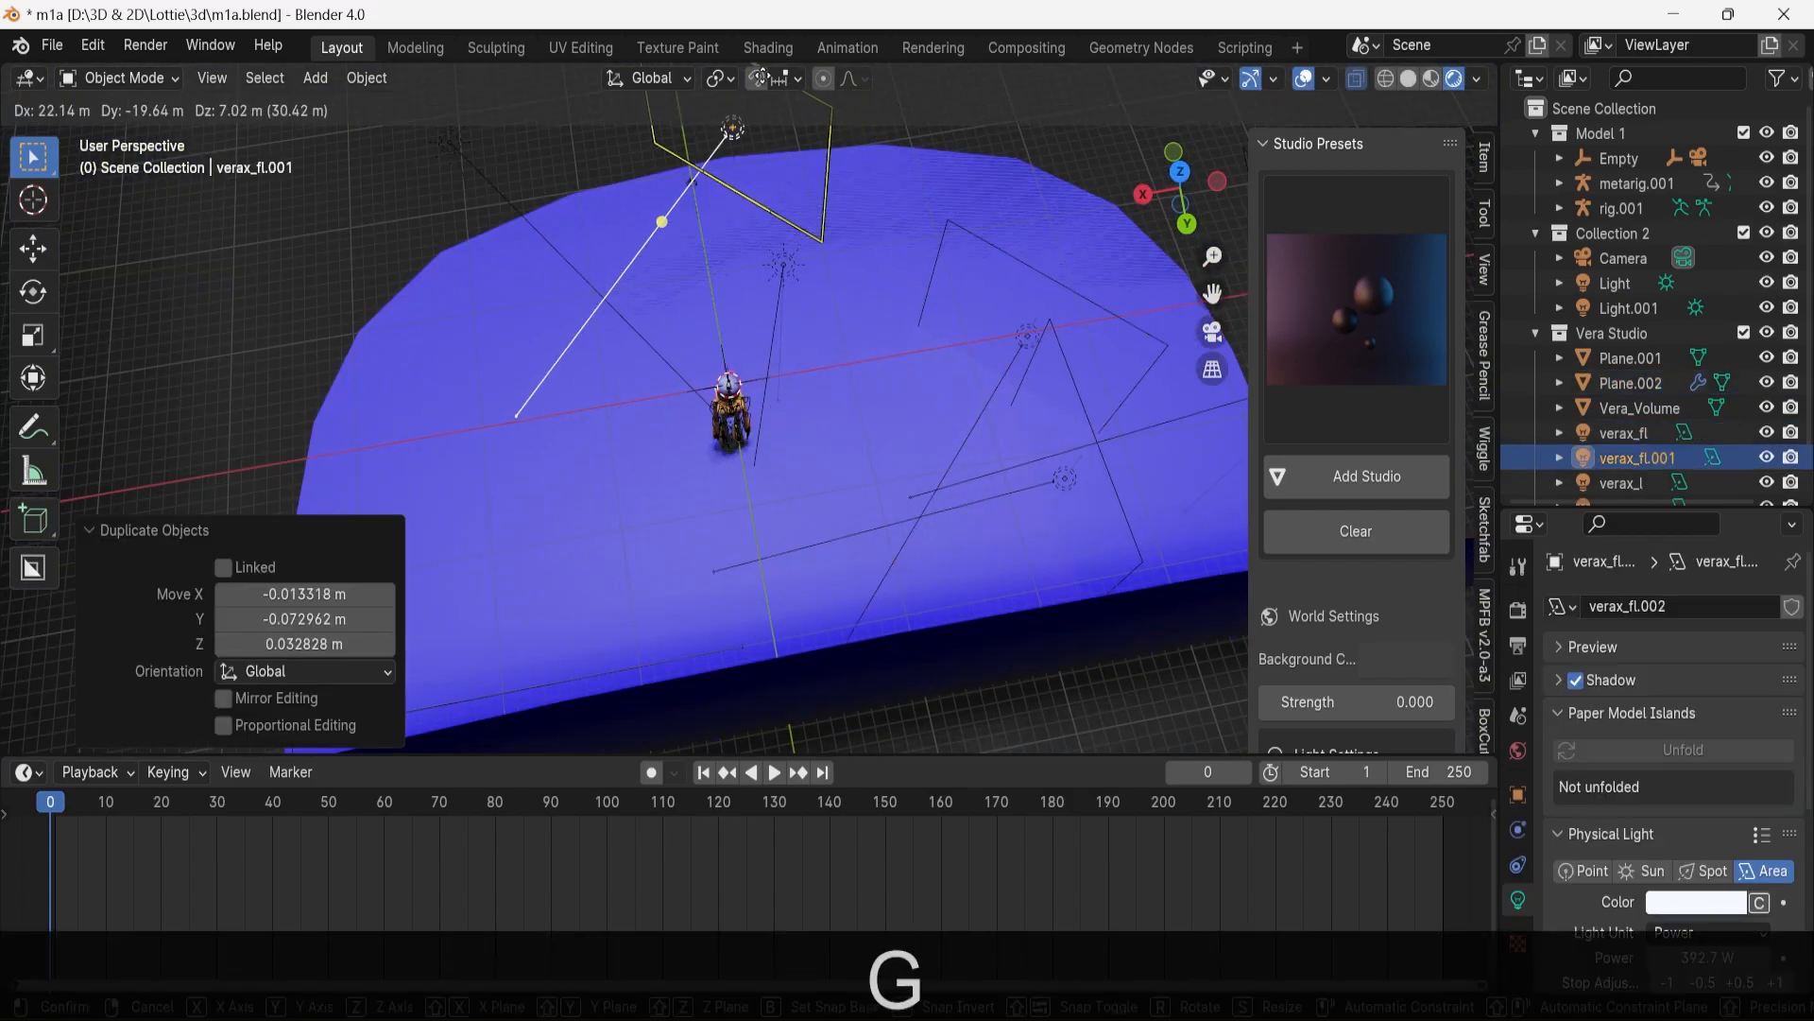
click(761, 77)
Rotate the copied light verax_fl.001 about Z and reposition it beside the character
key(r)
key(z)
click(736, 252)
click(731, 224)
drag(1179, 189, 1389, 43)
key(g)
click(518, 390)
Duplicate the verax_fl.001 light about 26 m along X, rotate the copy 39.8° about Z, and return to the camera view
drag(1179, 189, 875, 211)
key(shift+d)
click(565, 241)
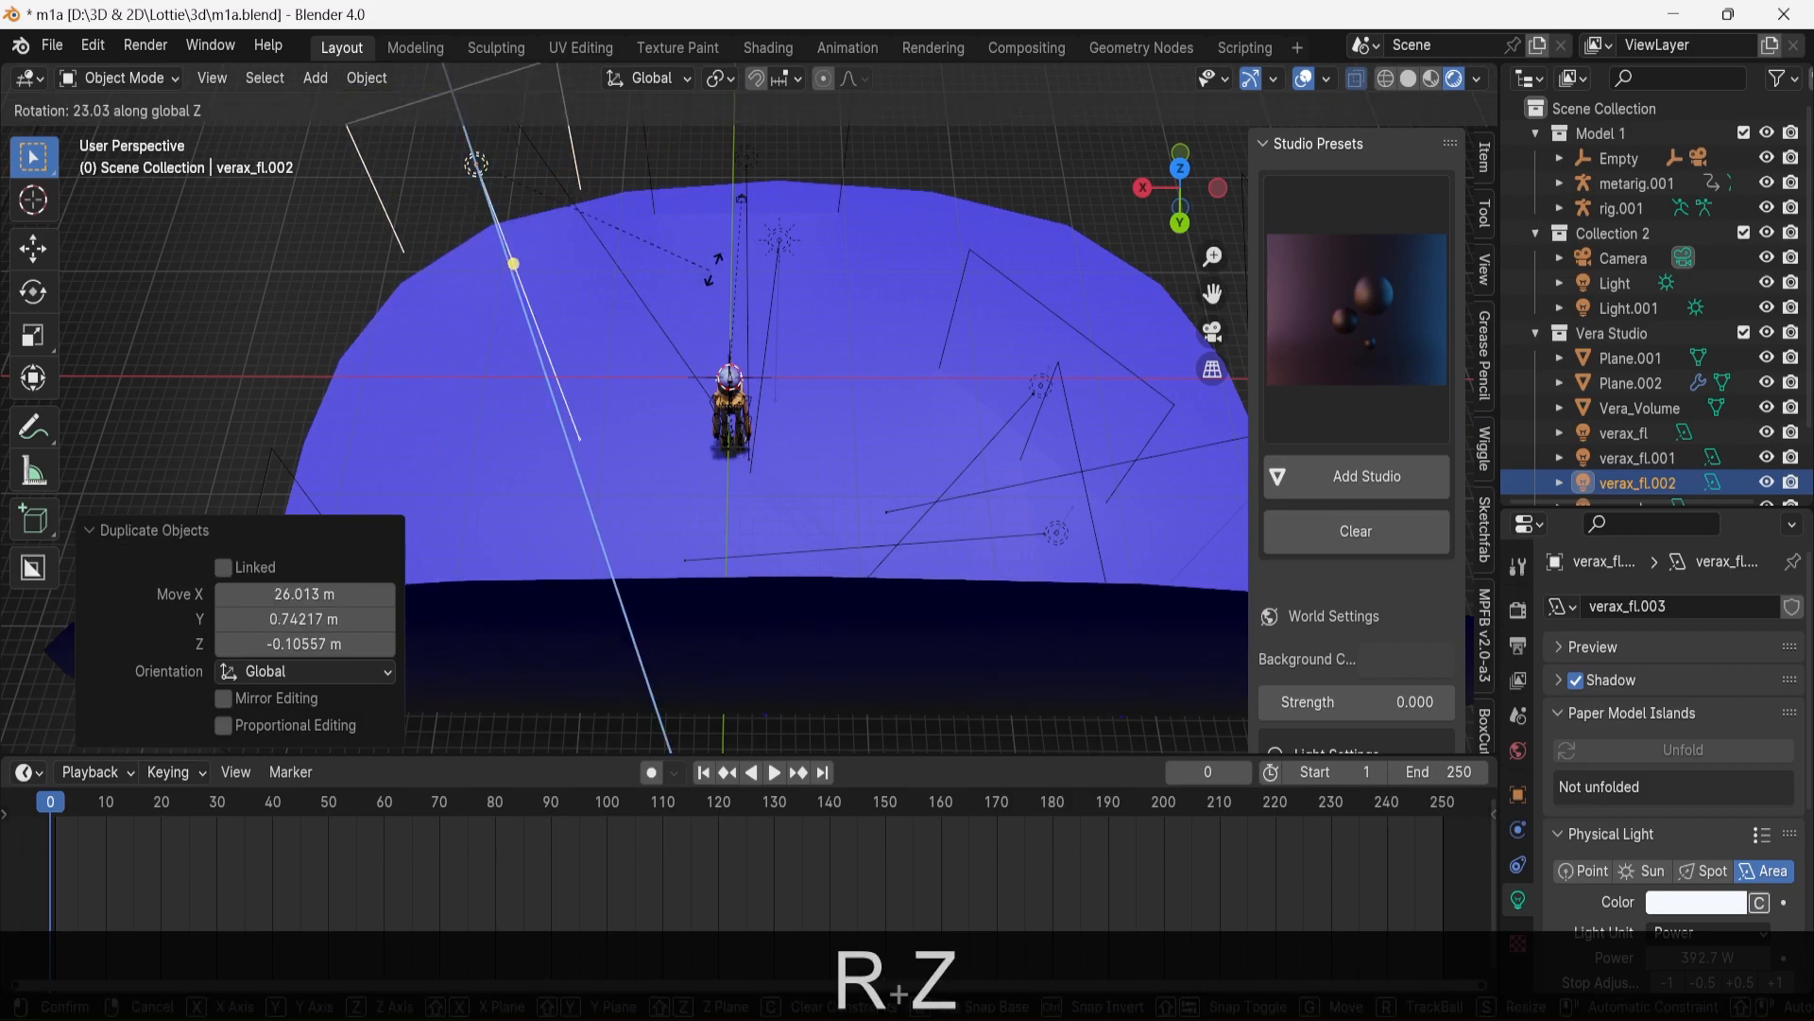
click(831, 202)
click(1212, 333)
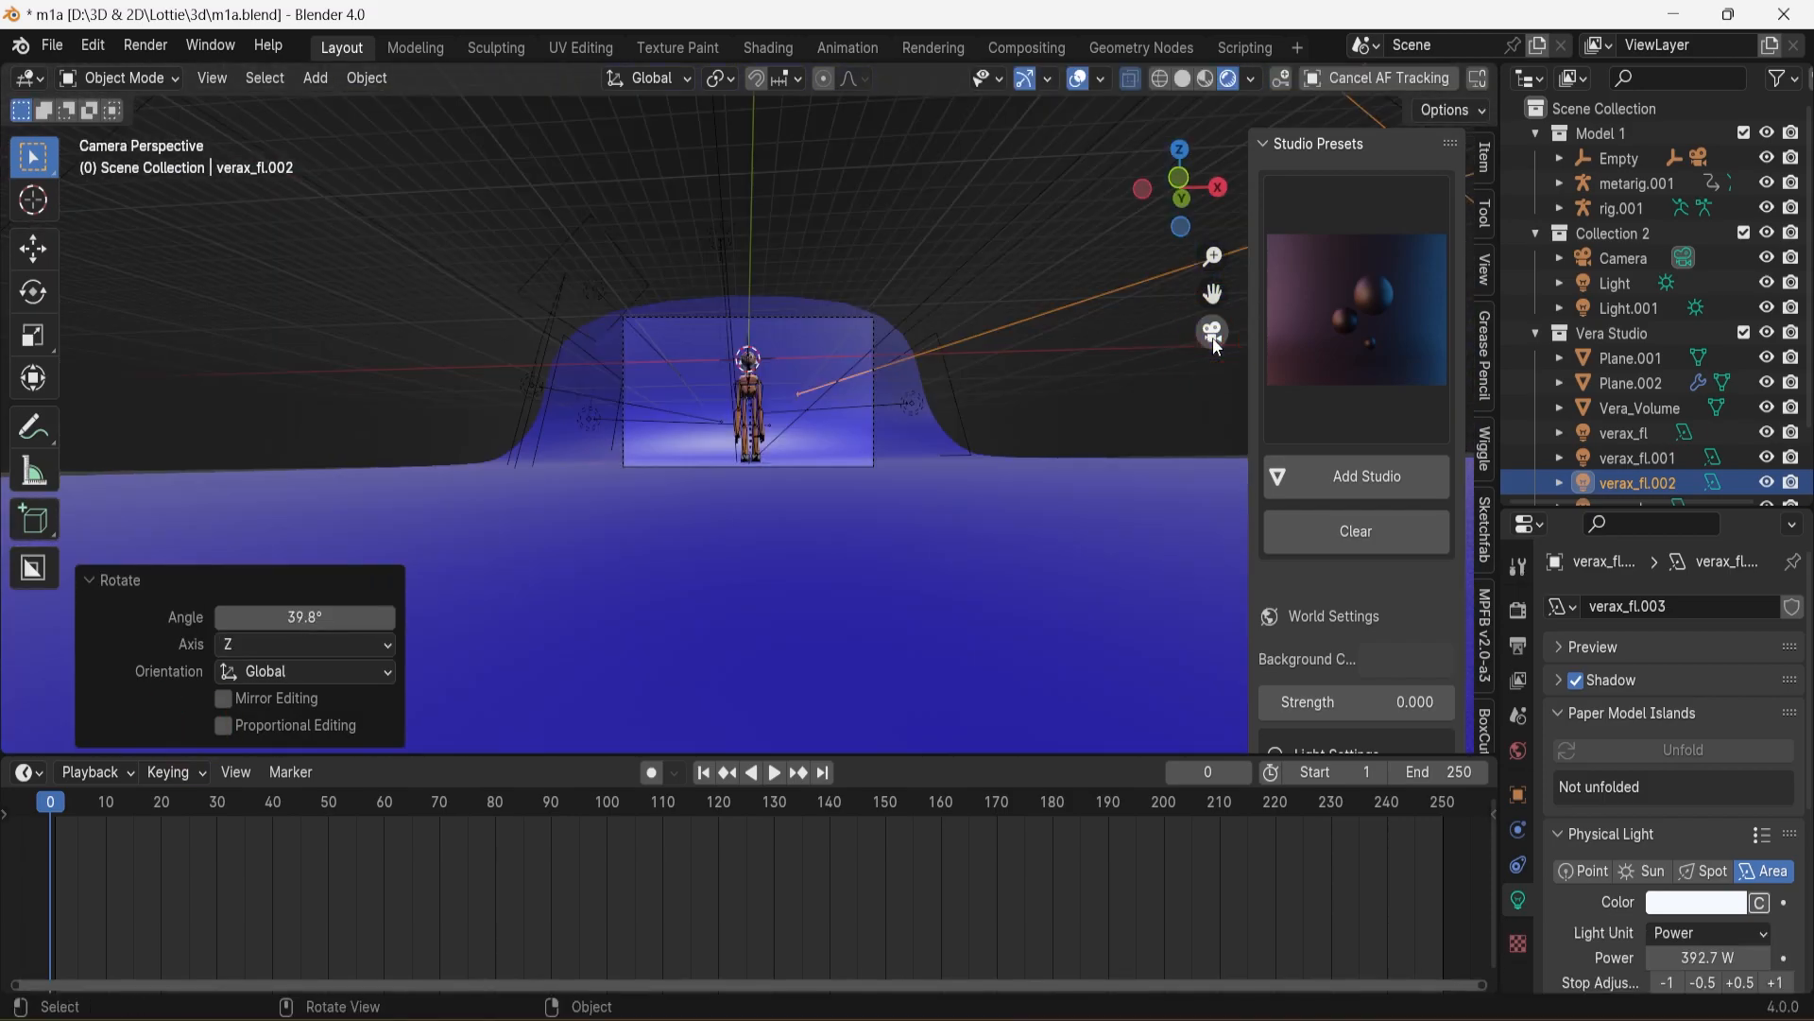
scroll(1217, 347, up, 3)
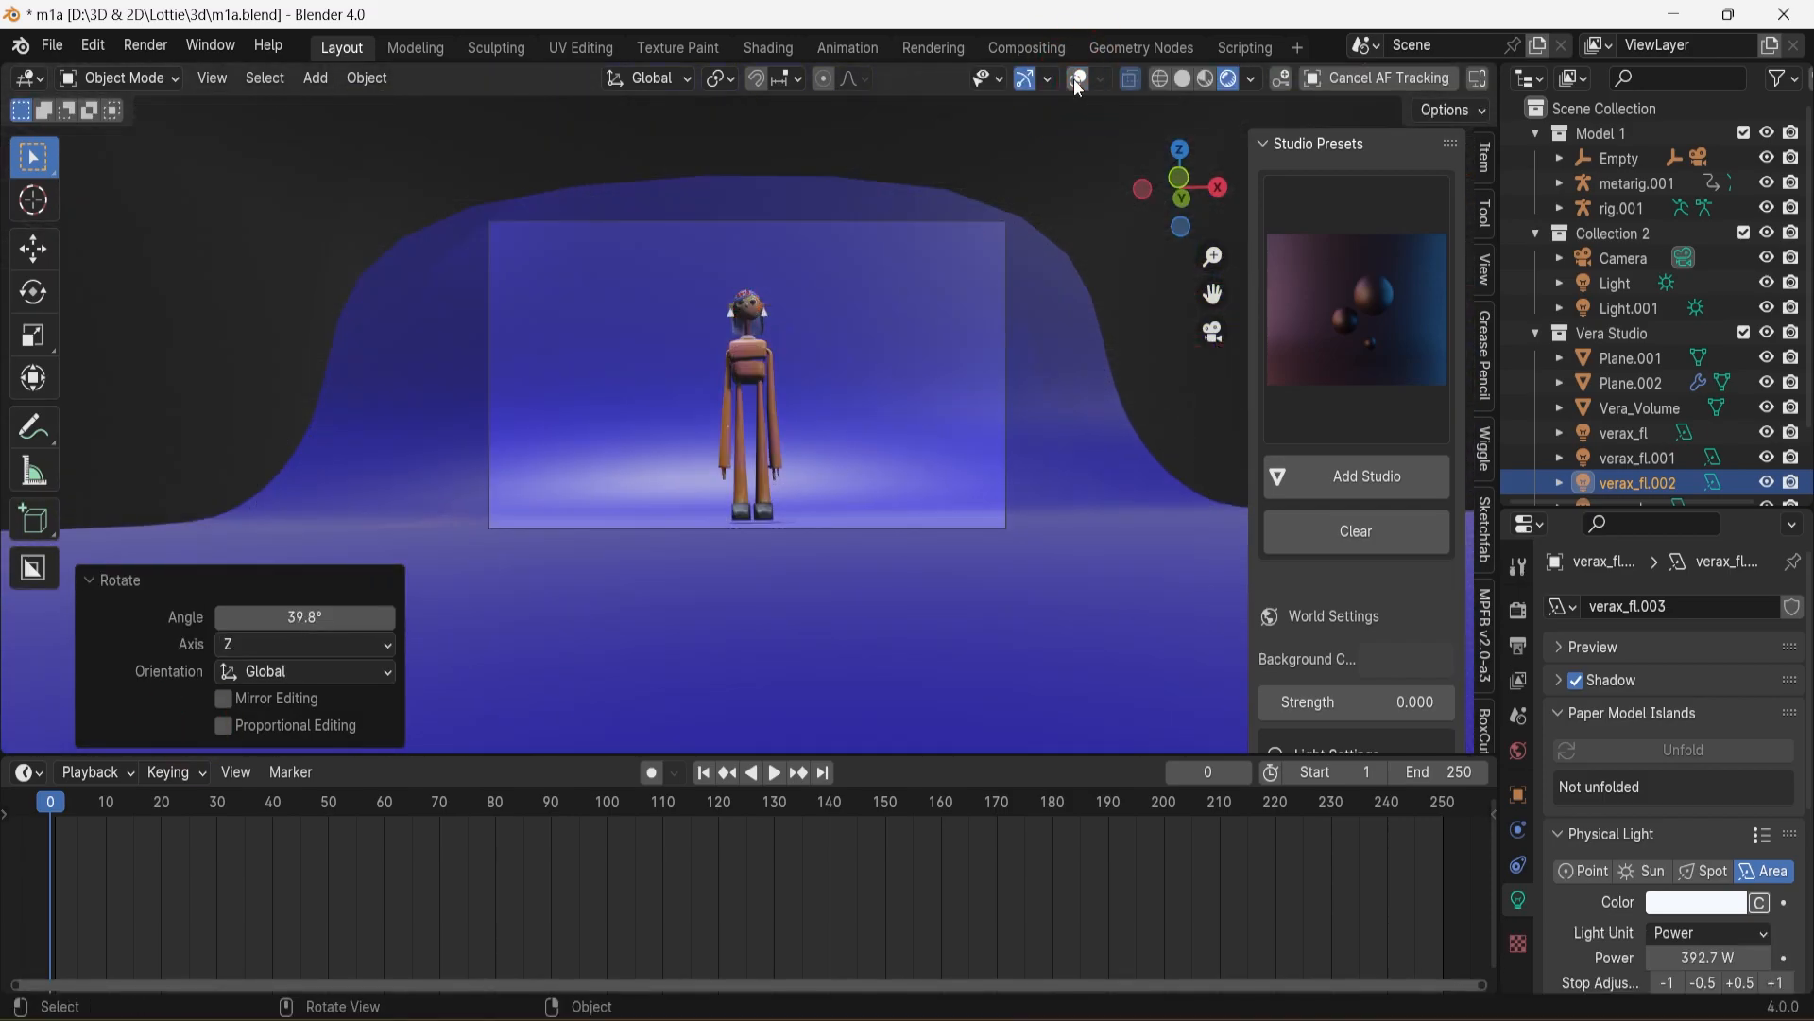
Display the viewport overlays and set the power of the verax_tl light to 1000 W
click(1079, 82)
scroll(607, 302, down, 3)
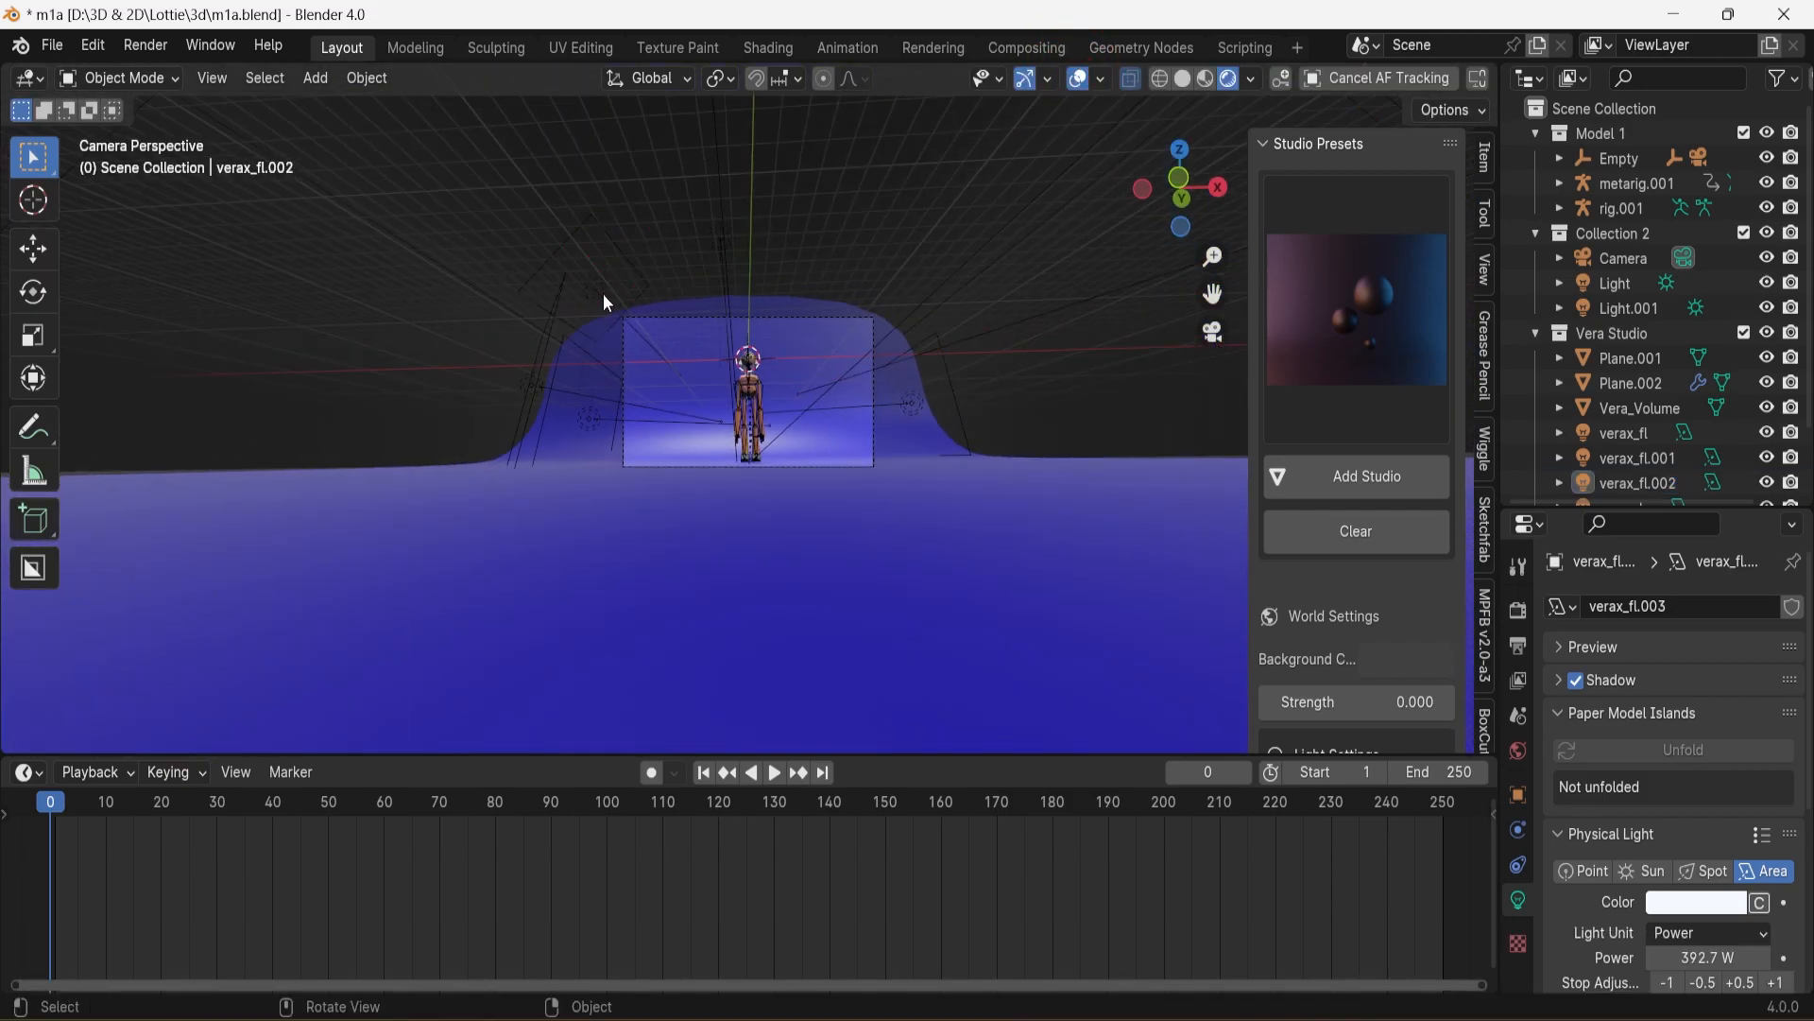
click(1710, 951)
text(1000)
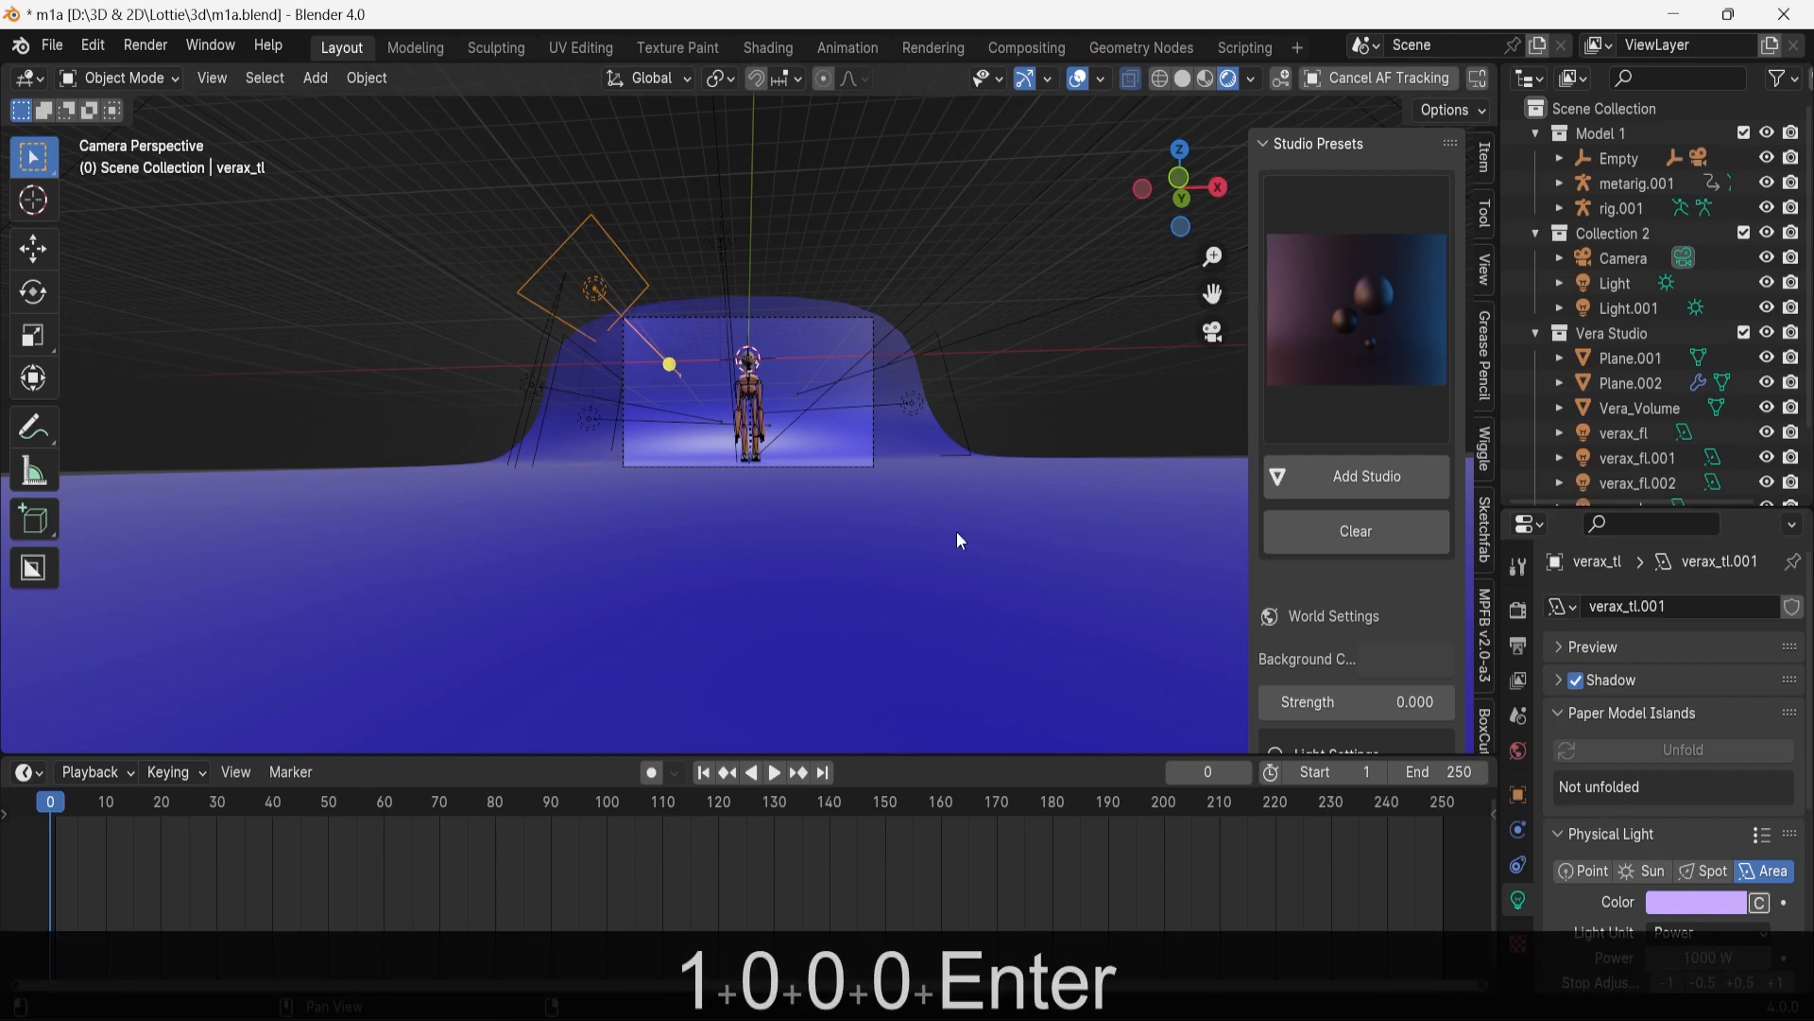
Change the color of the verax_tl light to orange
scroll(1163, 629, up, 3)
scroll(1714, 599, down, 8)
click(1697, 503)
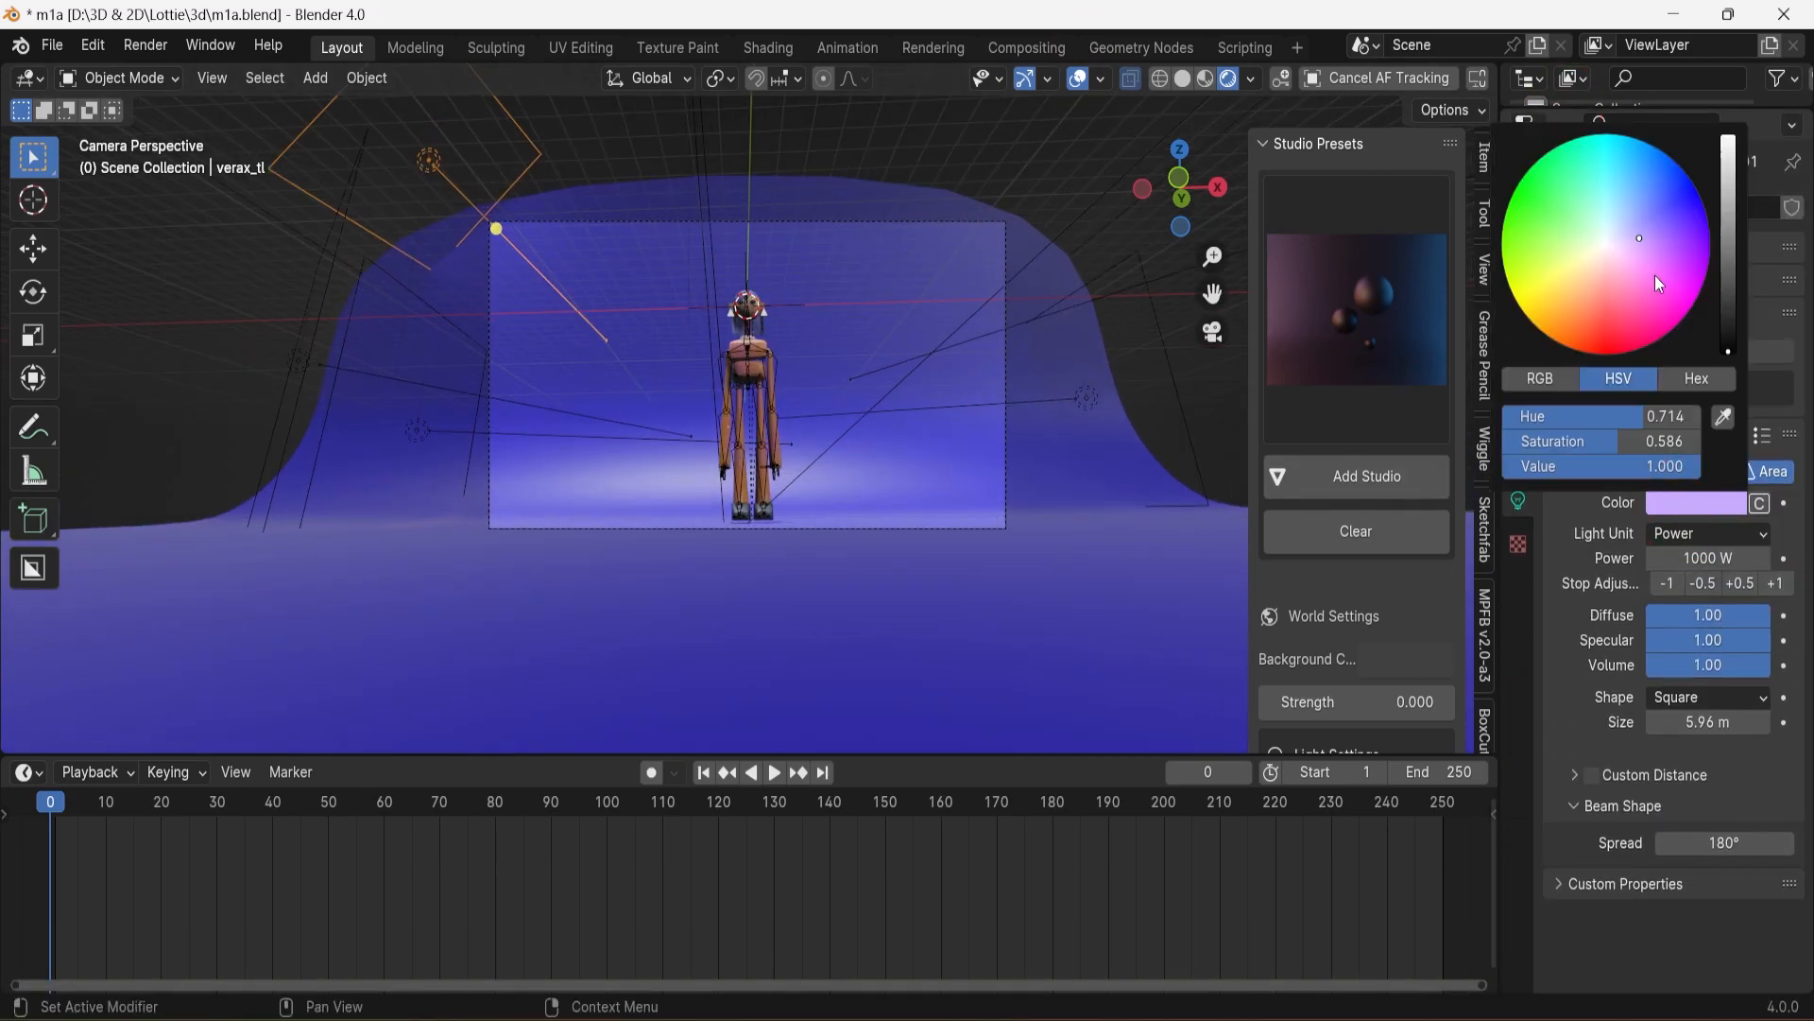
scroll(1040, 236, up, 3)
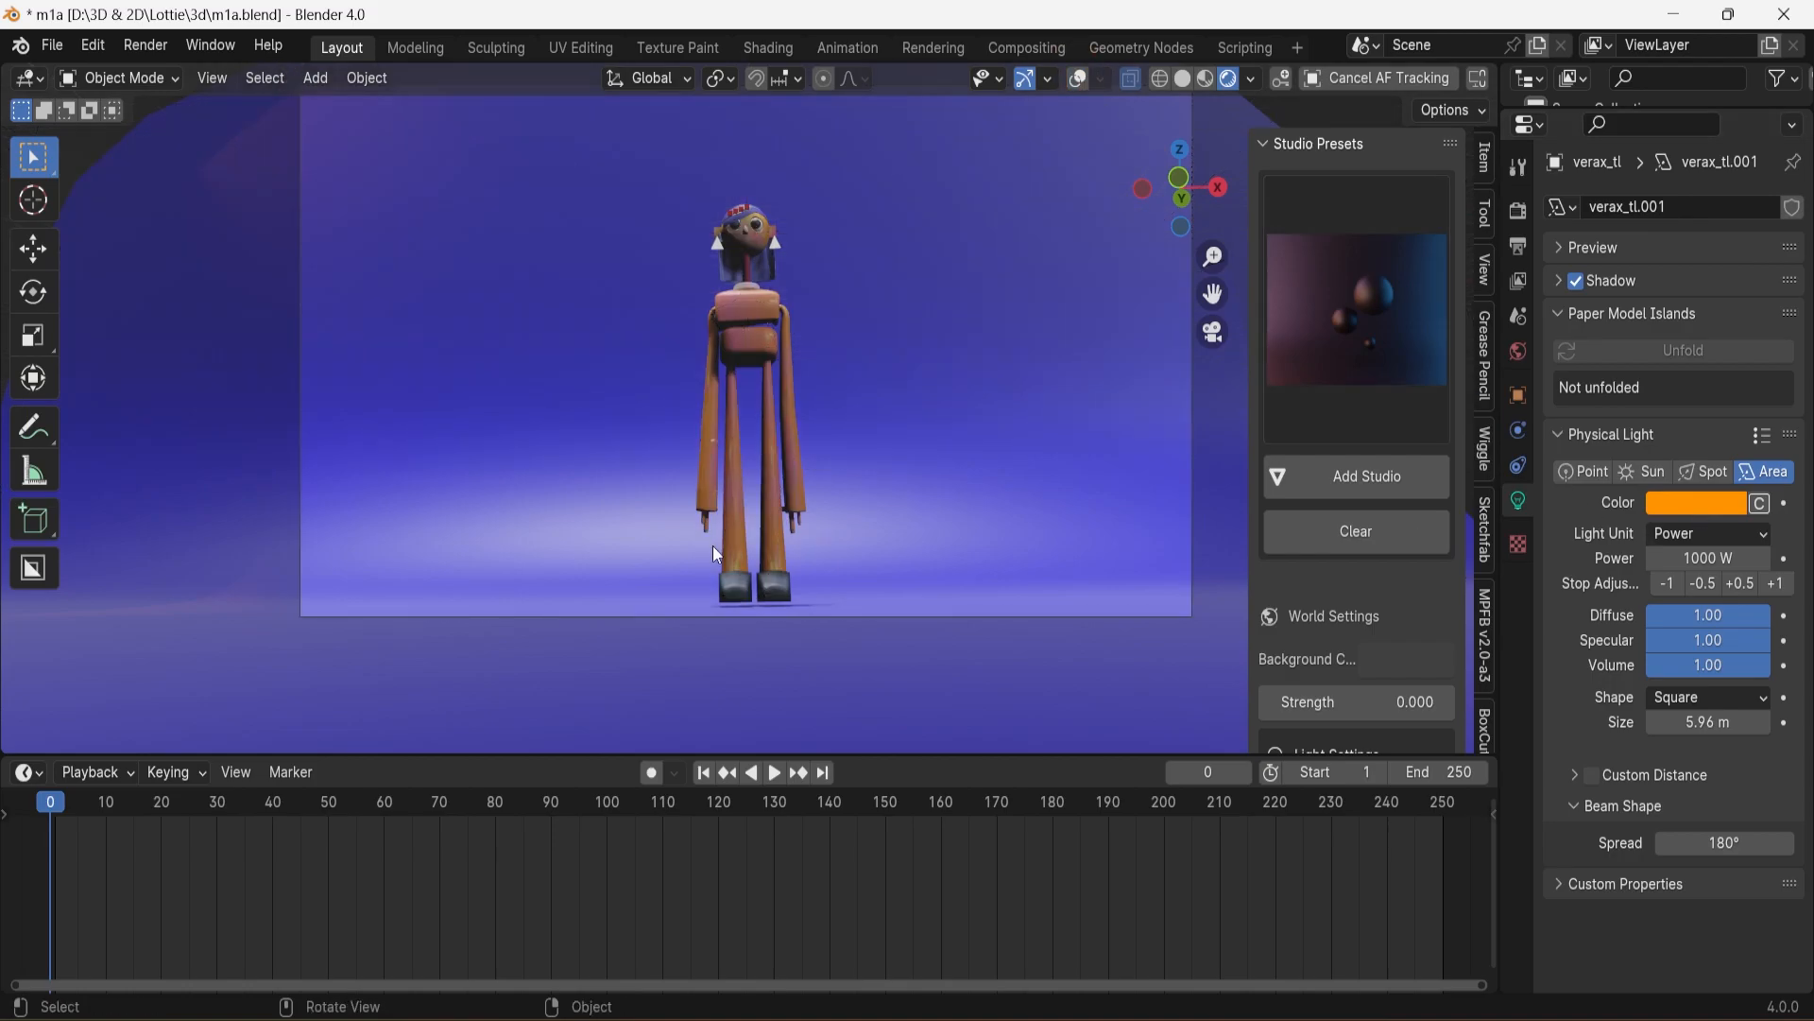
Try 10000 W for the verax_tl light's power, and raise it further to 100000 W
scroll(1115, 556, down, 2)
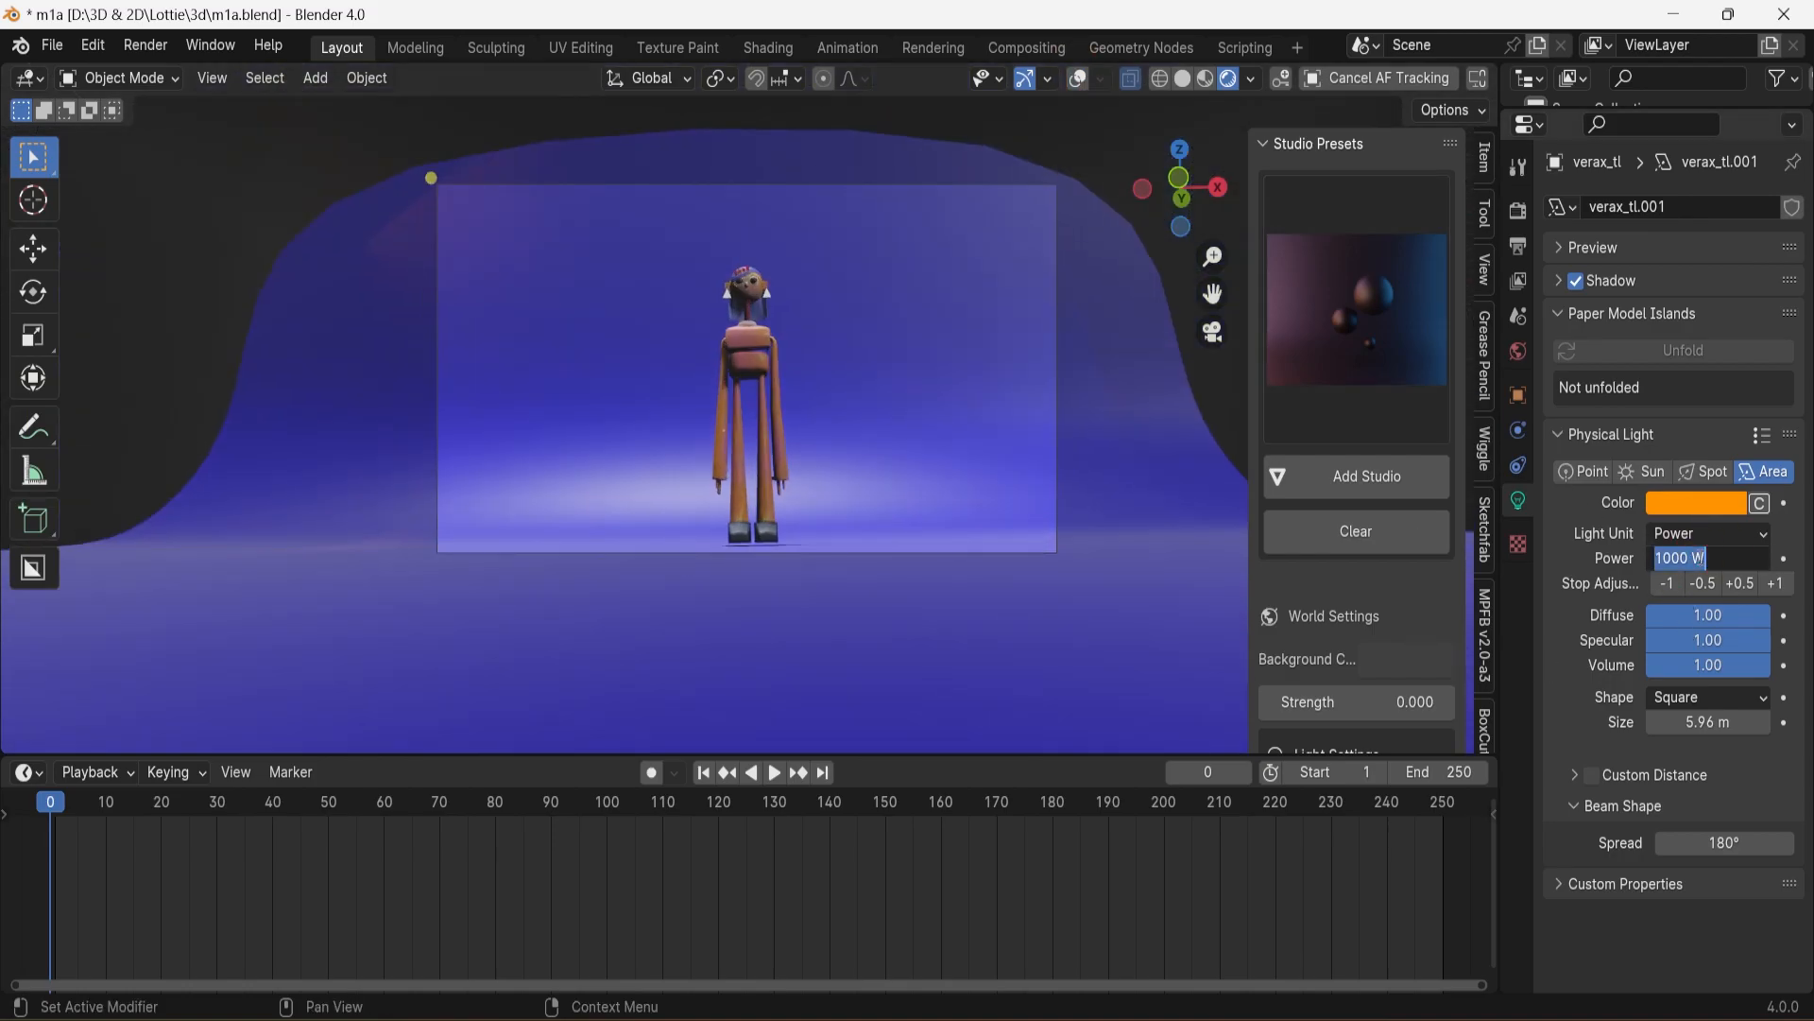
text(10000)
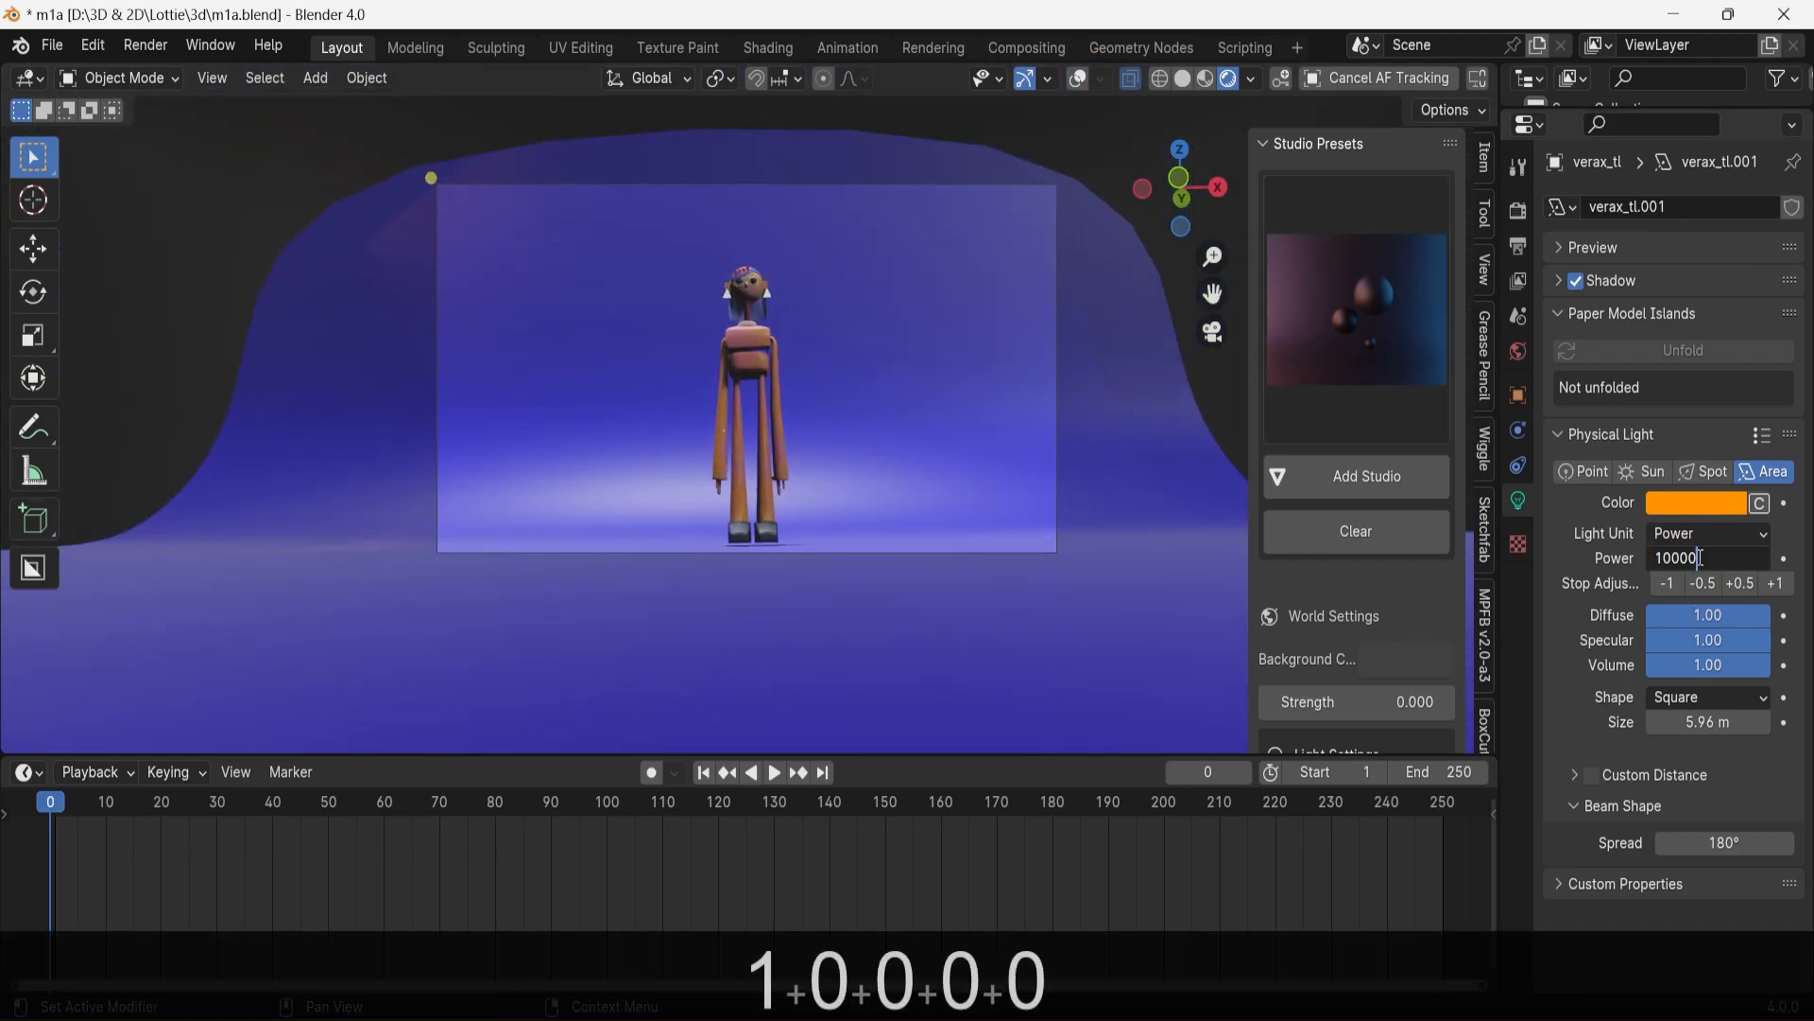
key(Return)
click(1696, 558)
text(0)
key(Return)
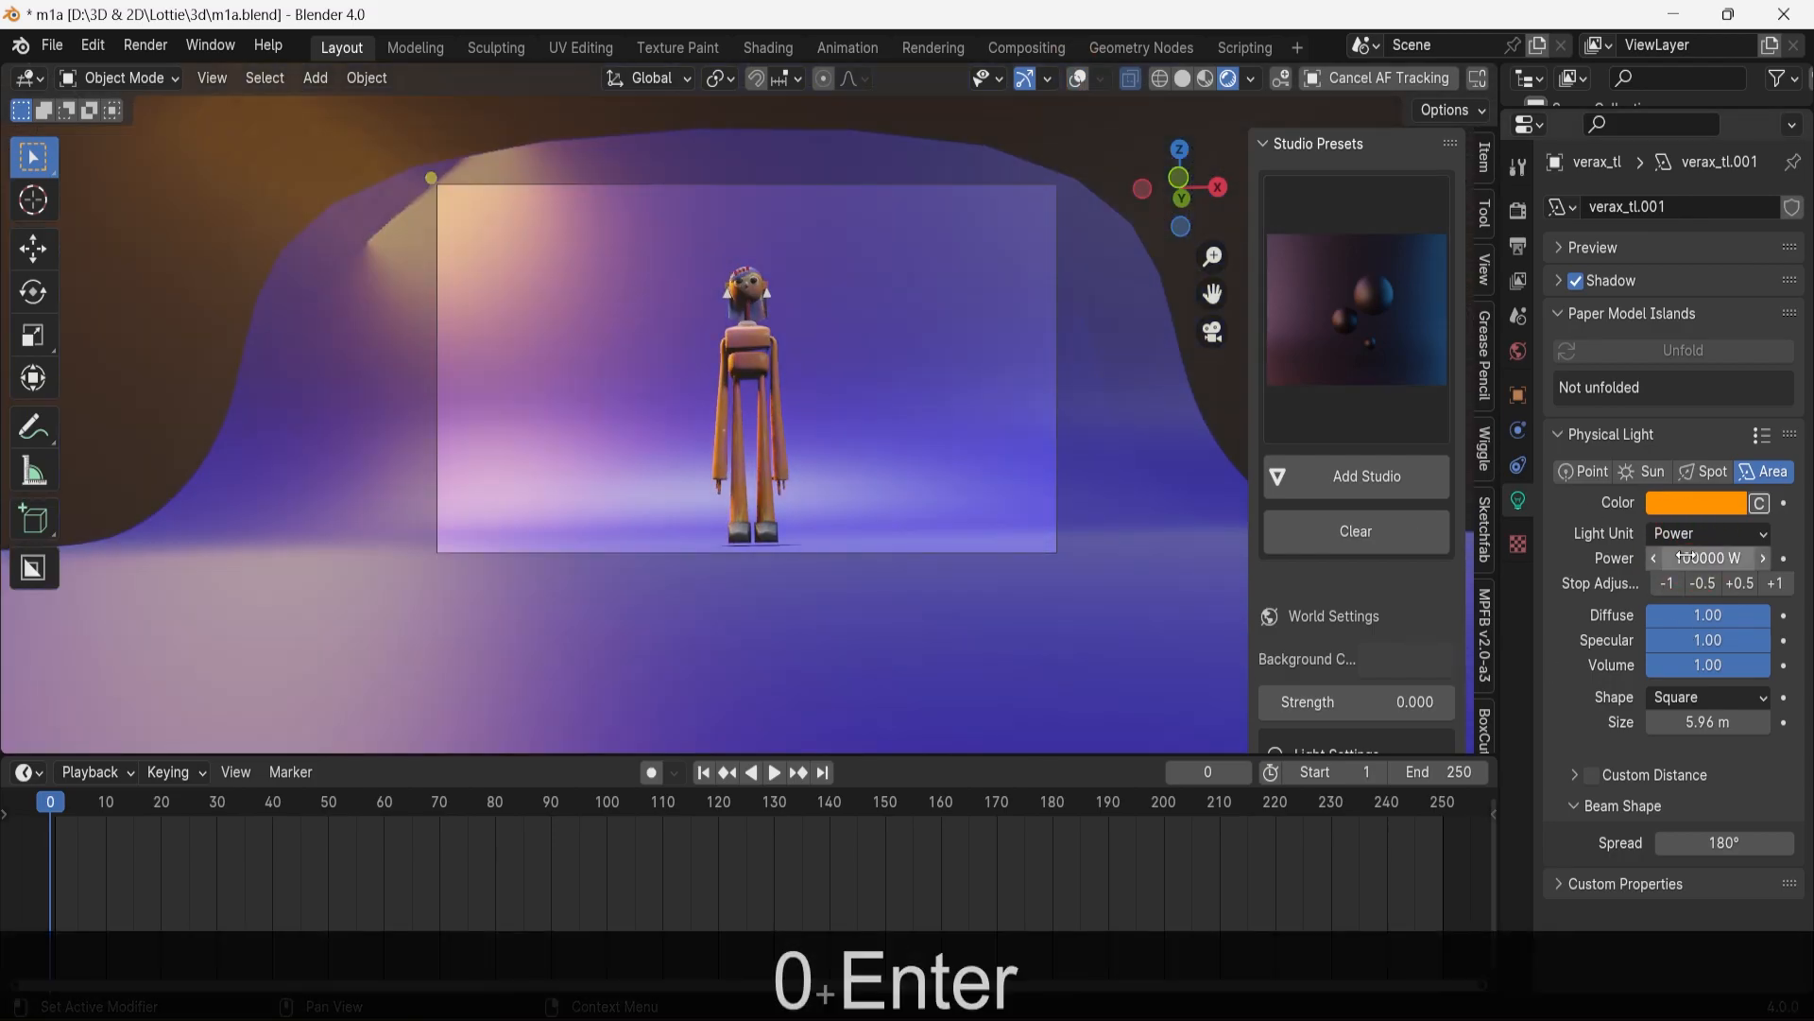
Set the verax_fl light's power to 10000 W and change its color to red
scroll(810, 546, down, 2)
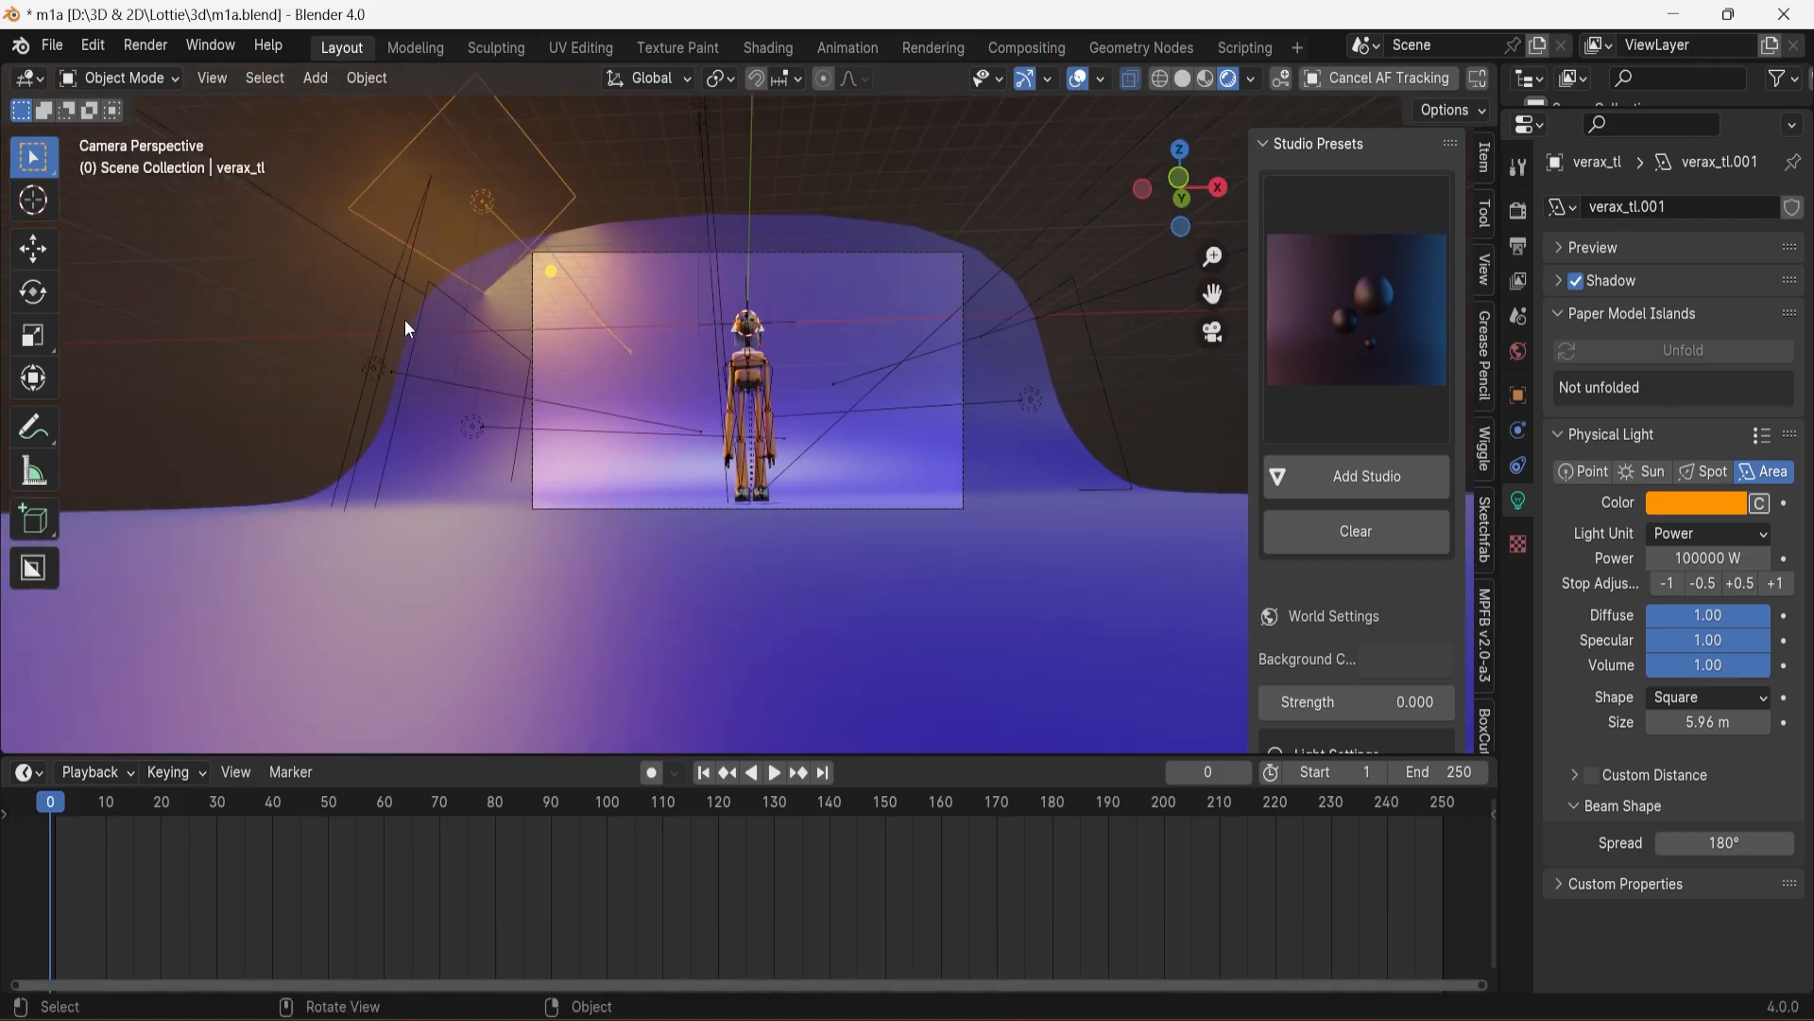
click(1729, 558)
text(10000)
key(Return)
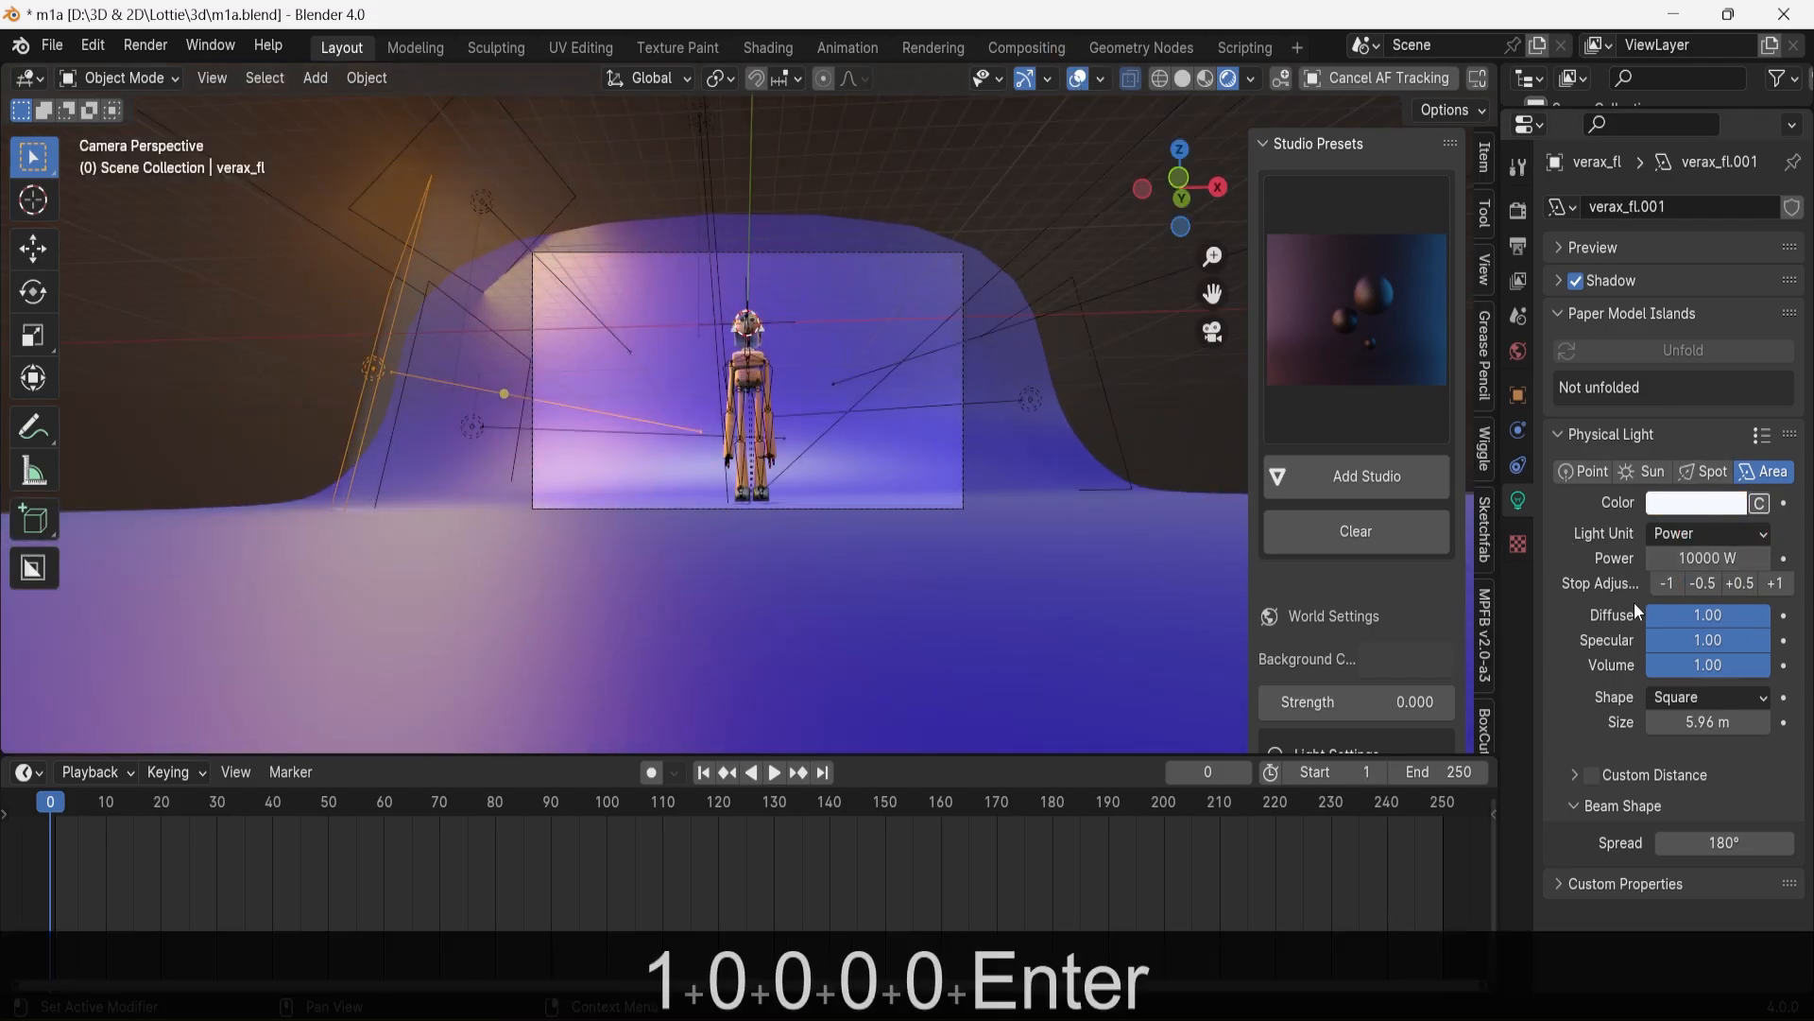
click(1698, 502)
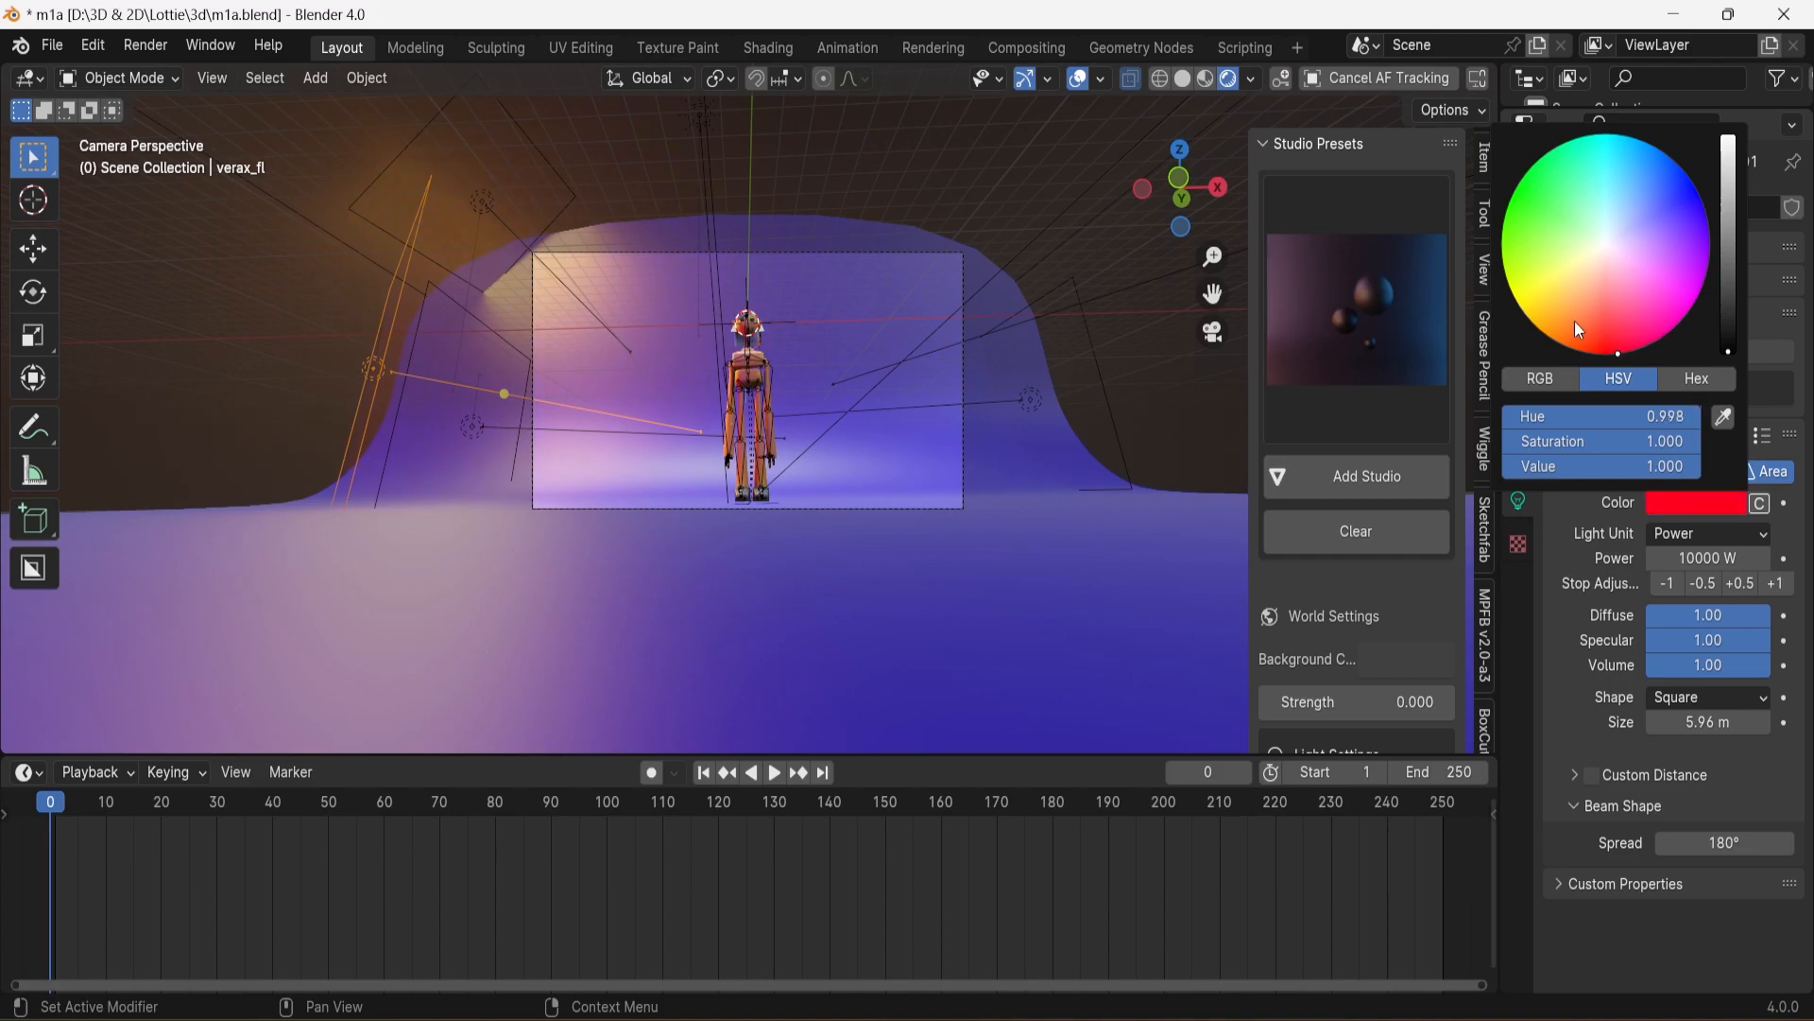
Set the verax_r light's power to 100000 W and change its color to orange
click(916, 400)
click(912, 405)
click(1715, 561)
text(100000)
key(Return)
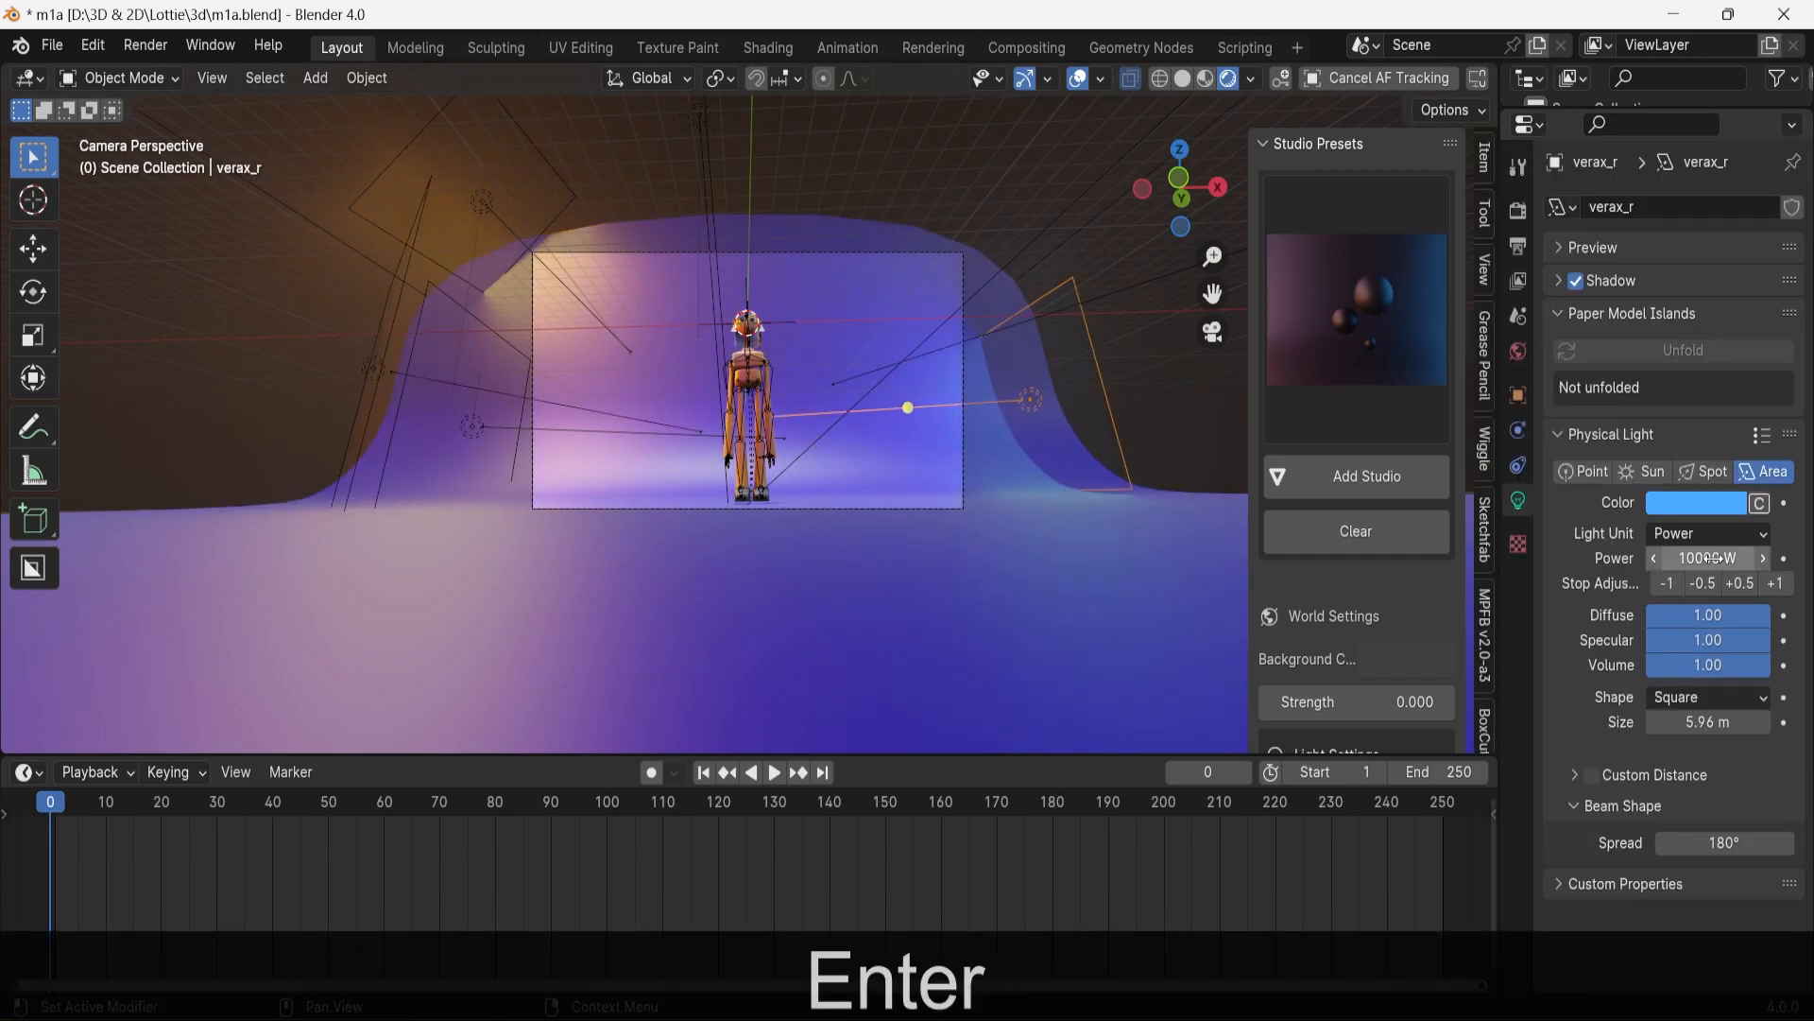
click(1688, 507)
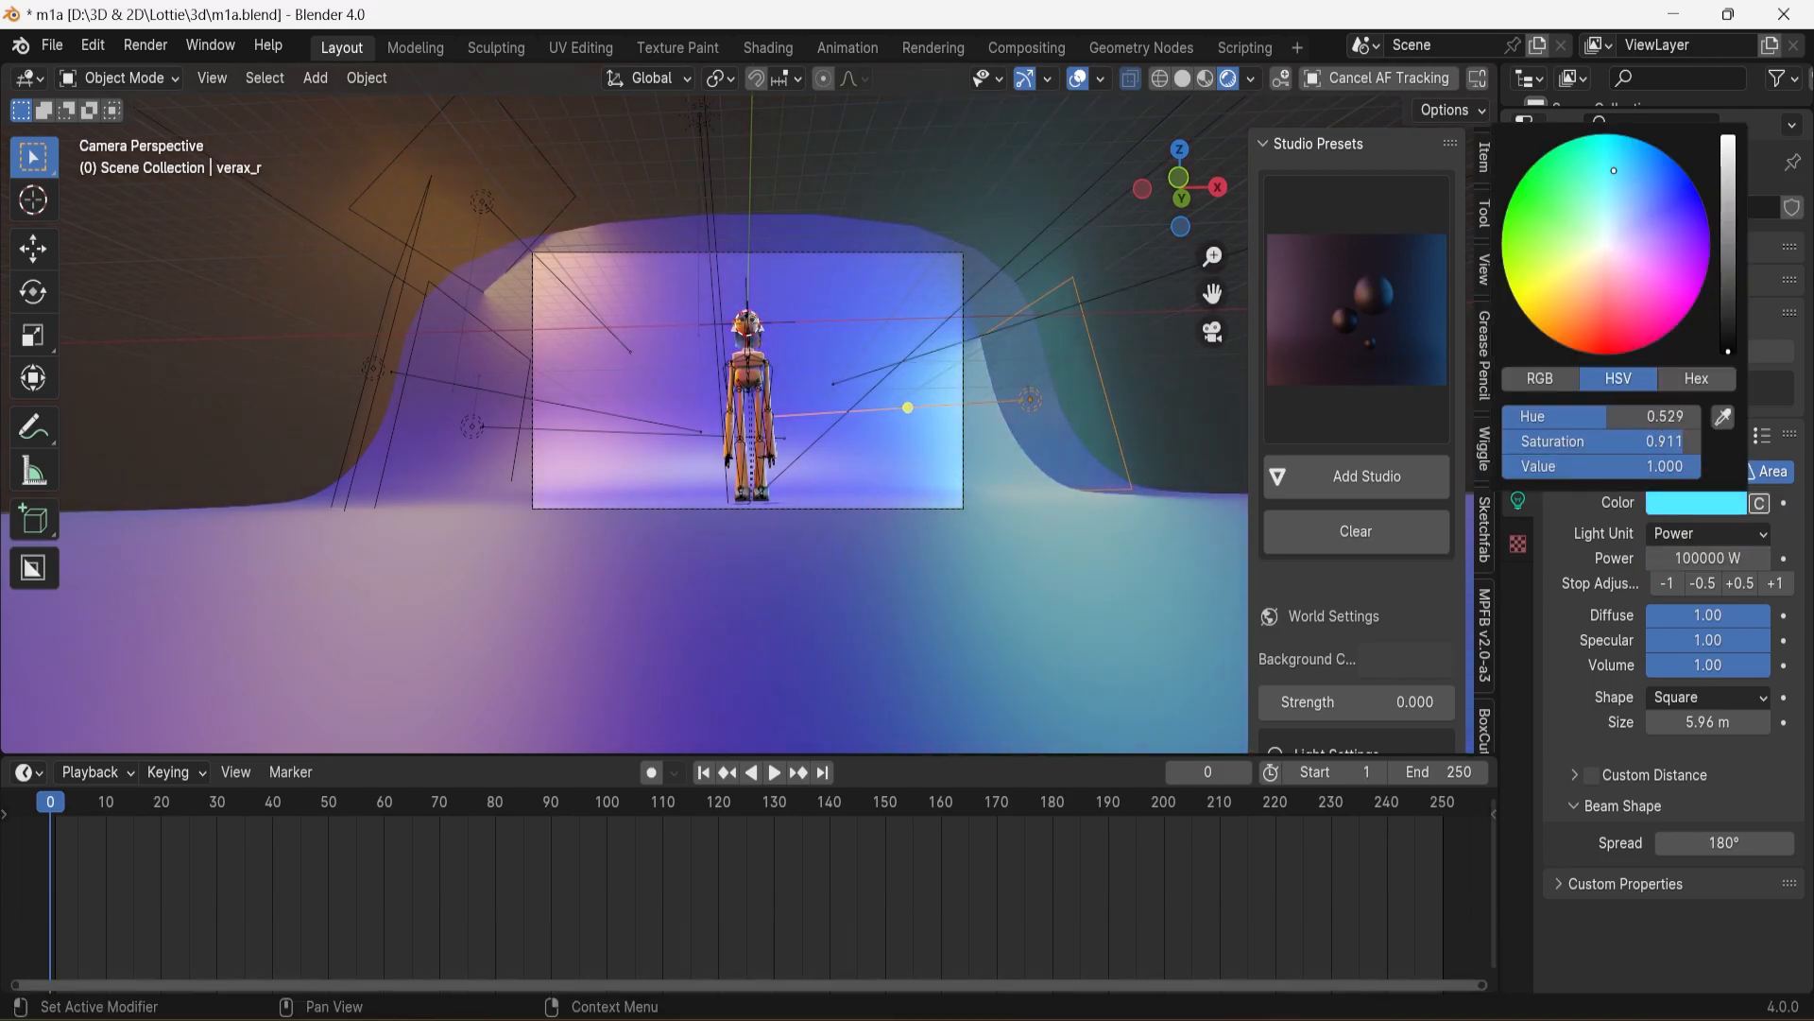
mouse_move(1591, 135)
mouse_down()
mouse_move(1516, 283)
mouse_move(1547, 335)
mouse_up()
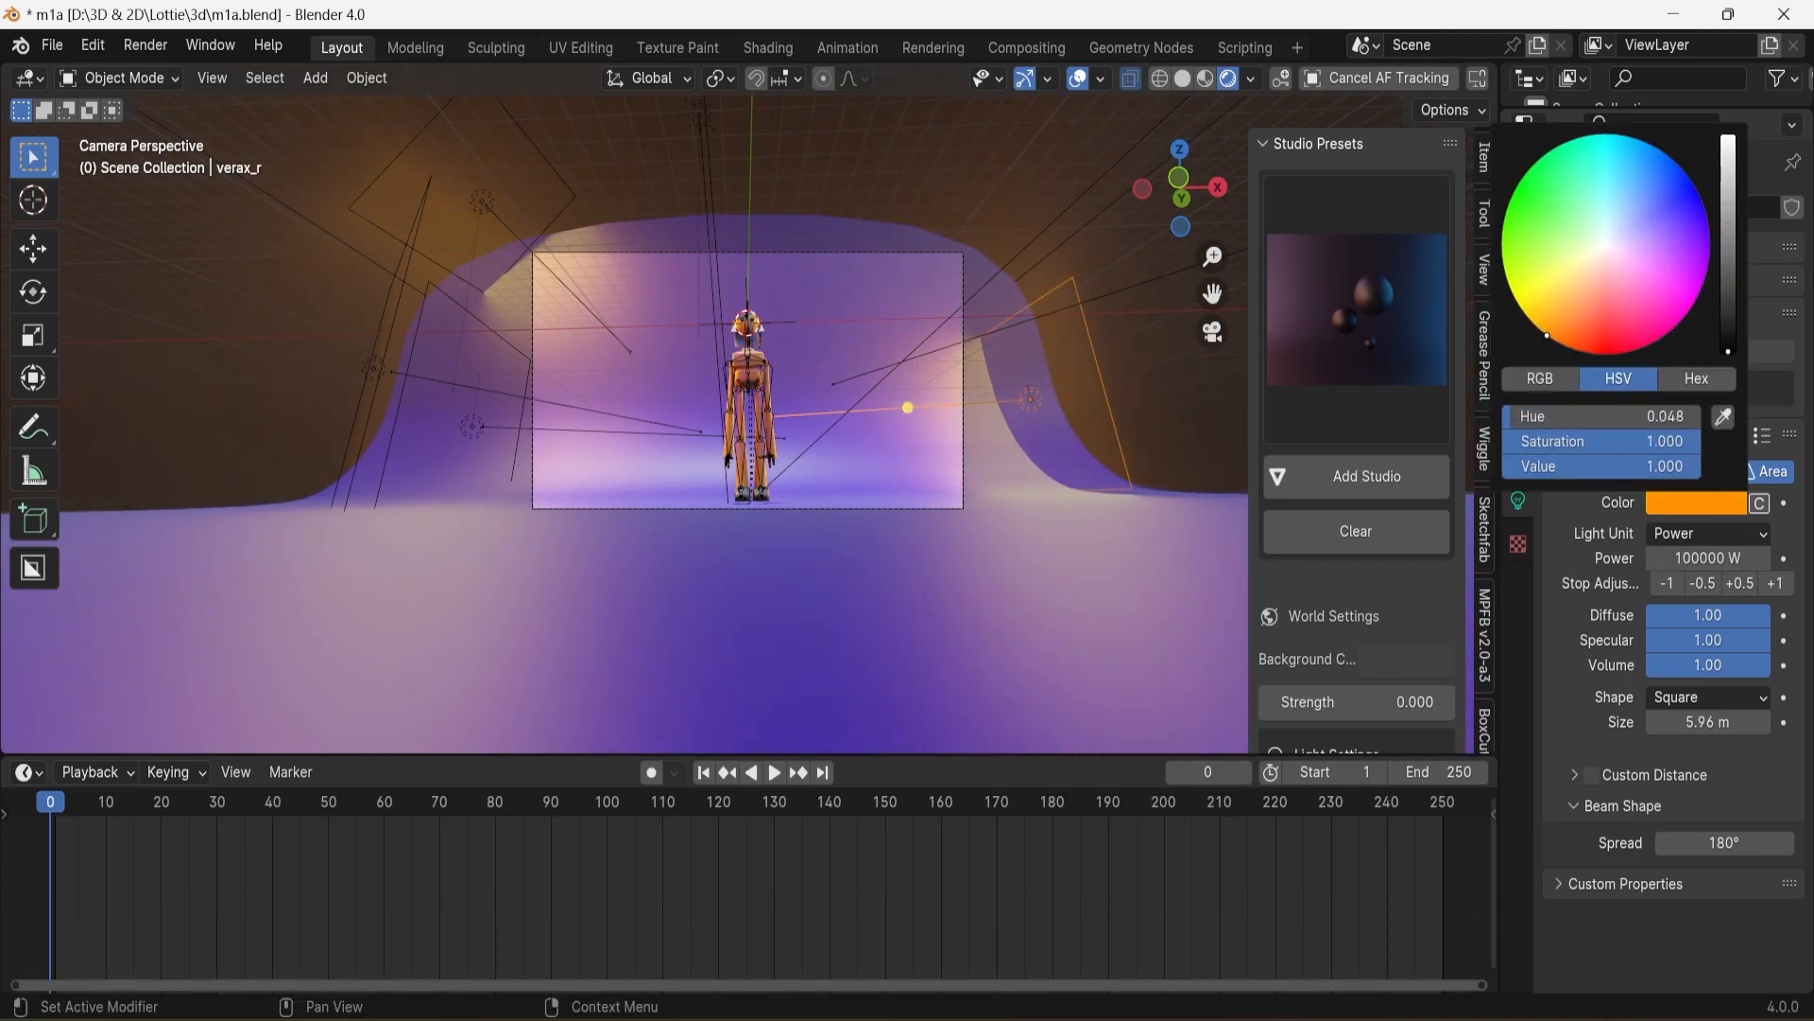
Change the sun light's color to red after trying blue, judging the character with the viewport overlays hidden
scroll(945, 302, down, 1)
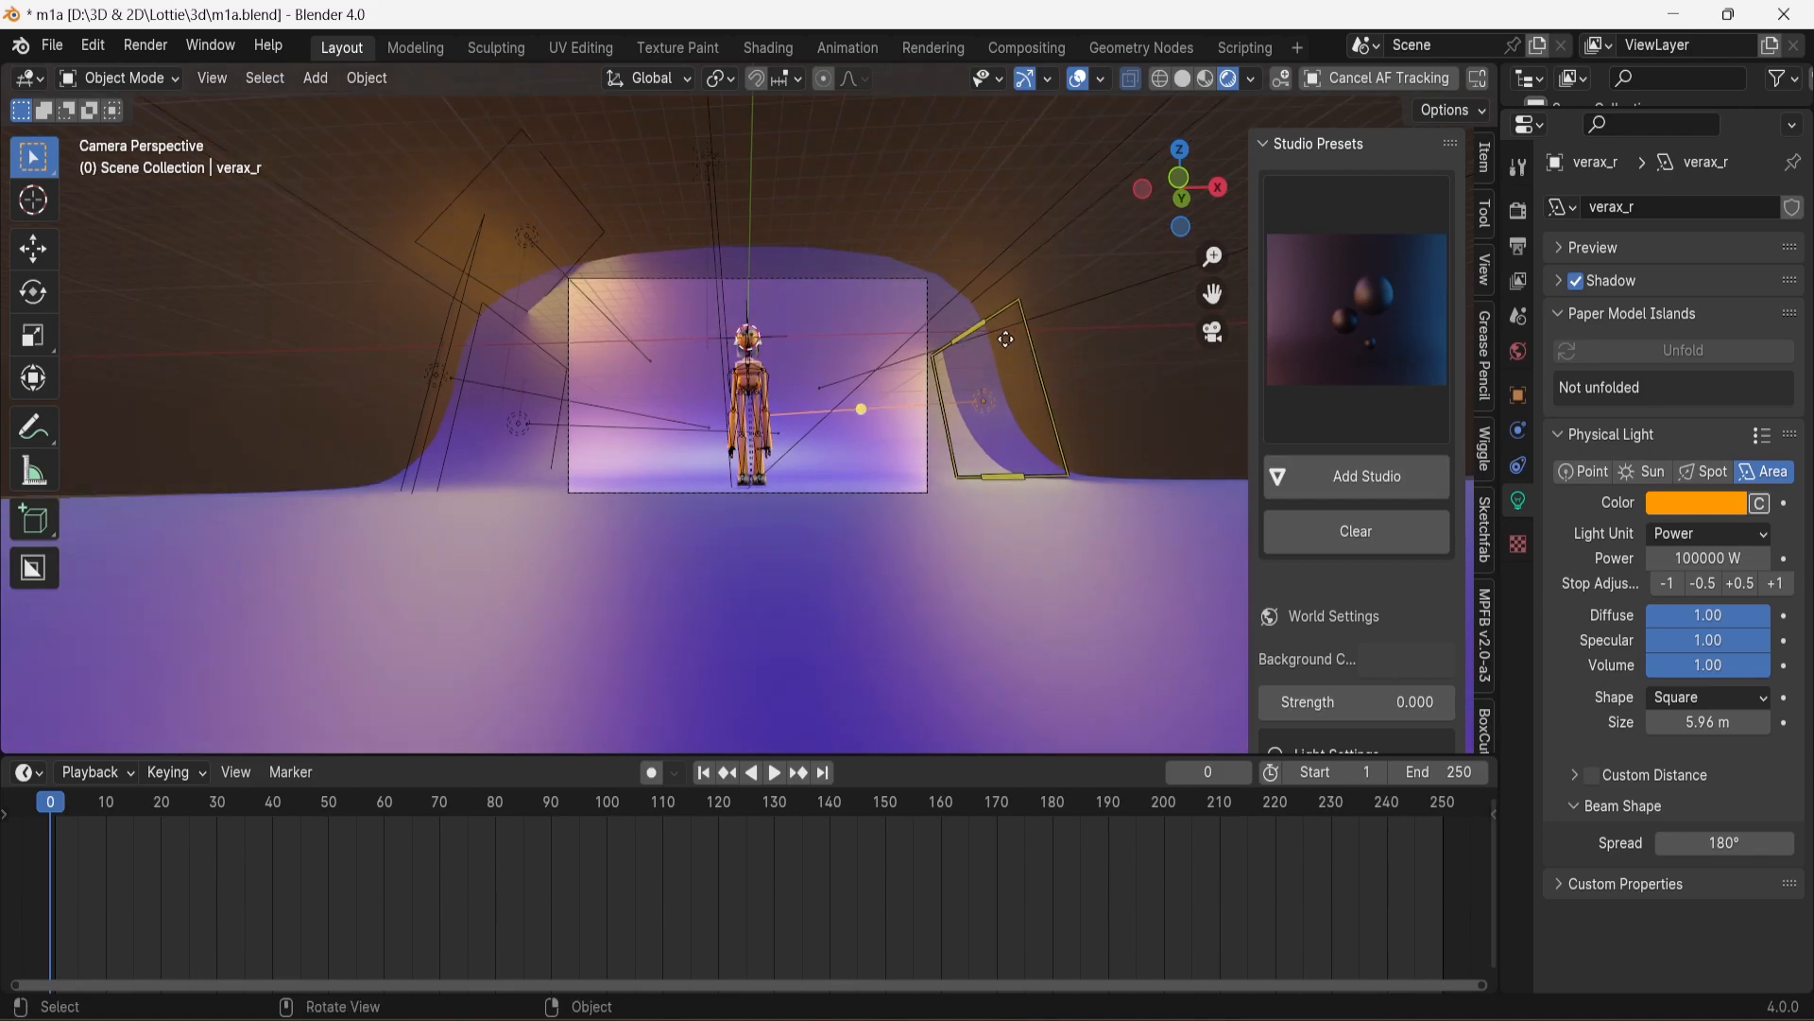
click(720, 267)
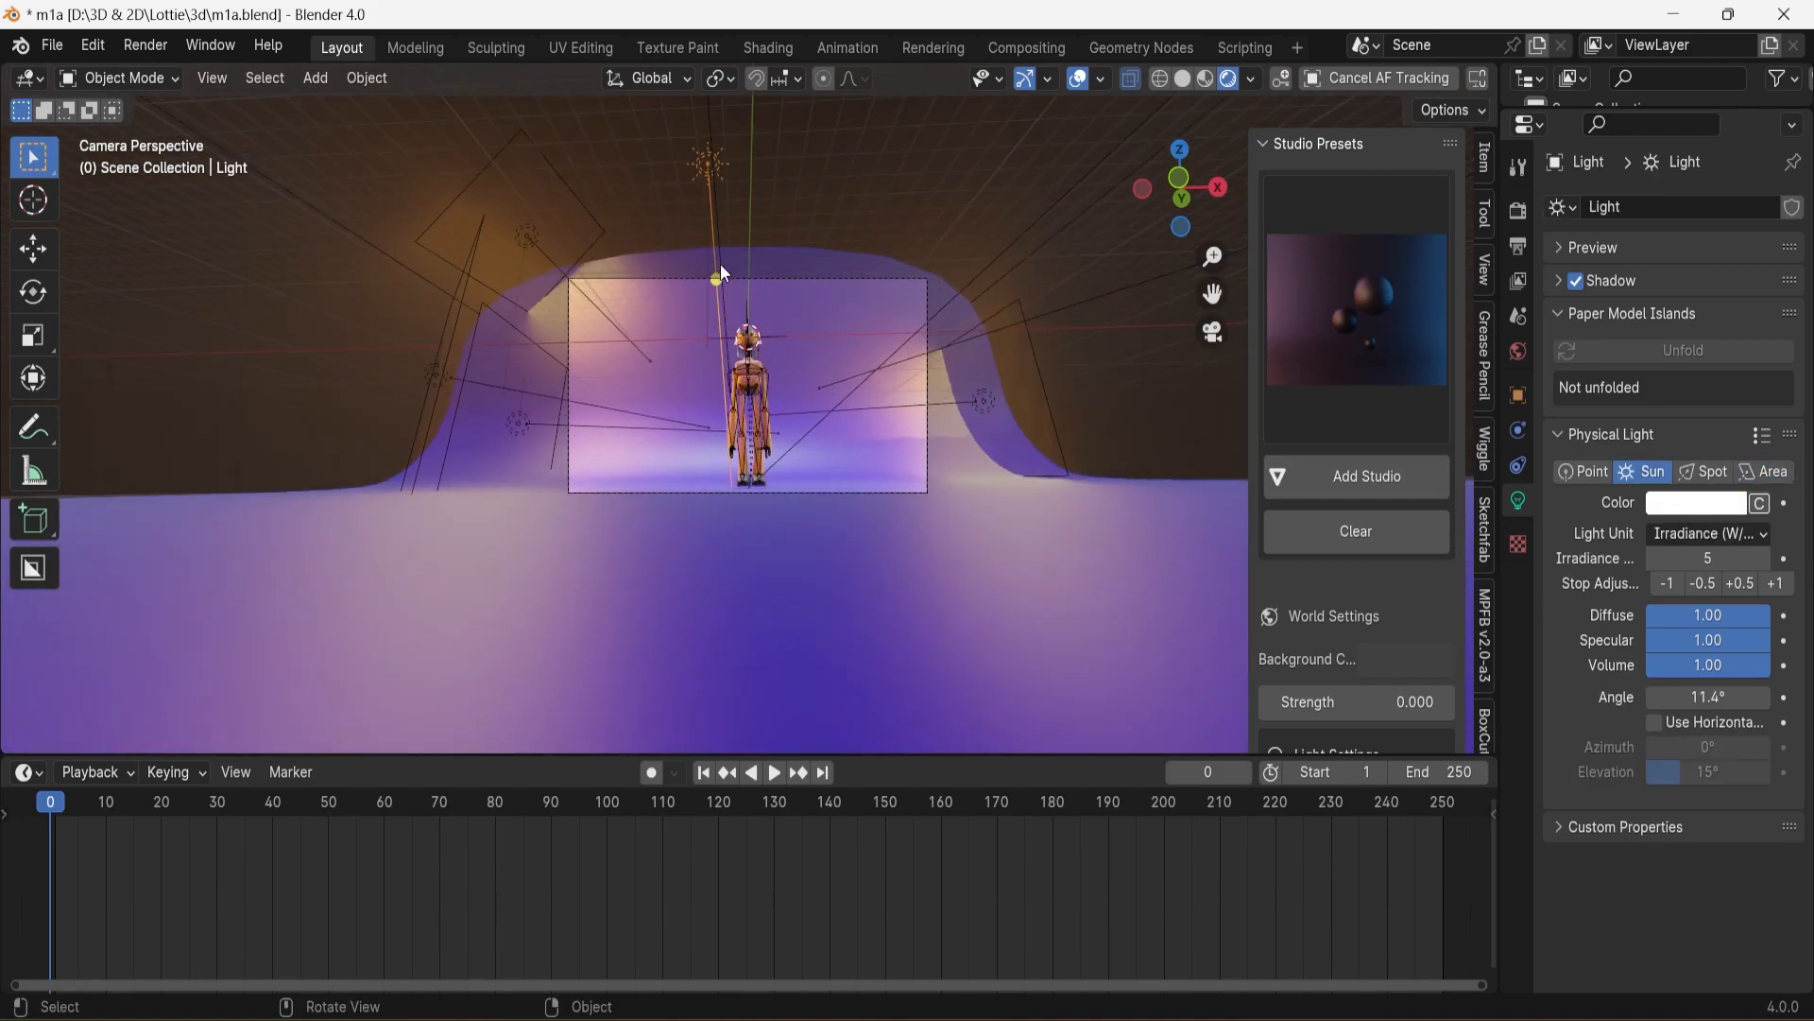
scroll(721, 268, up, 1)
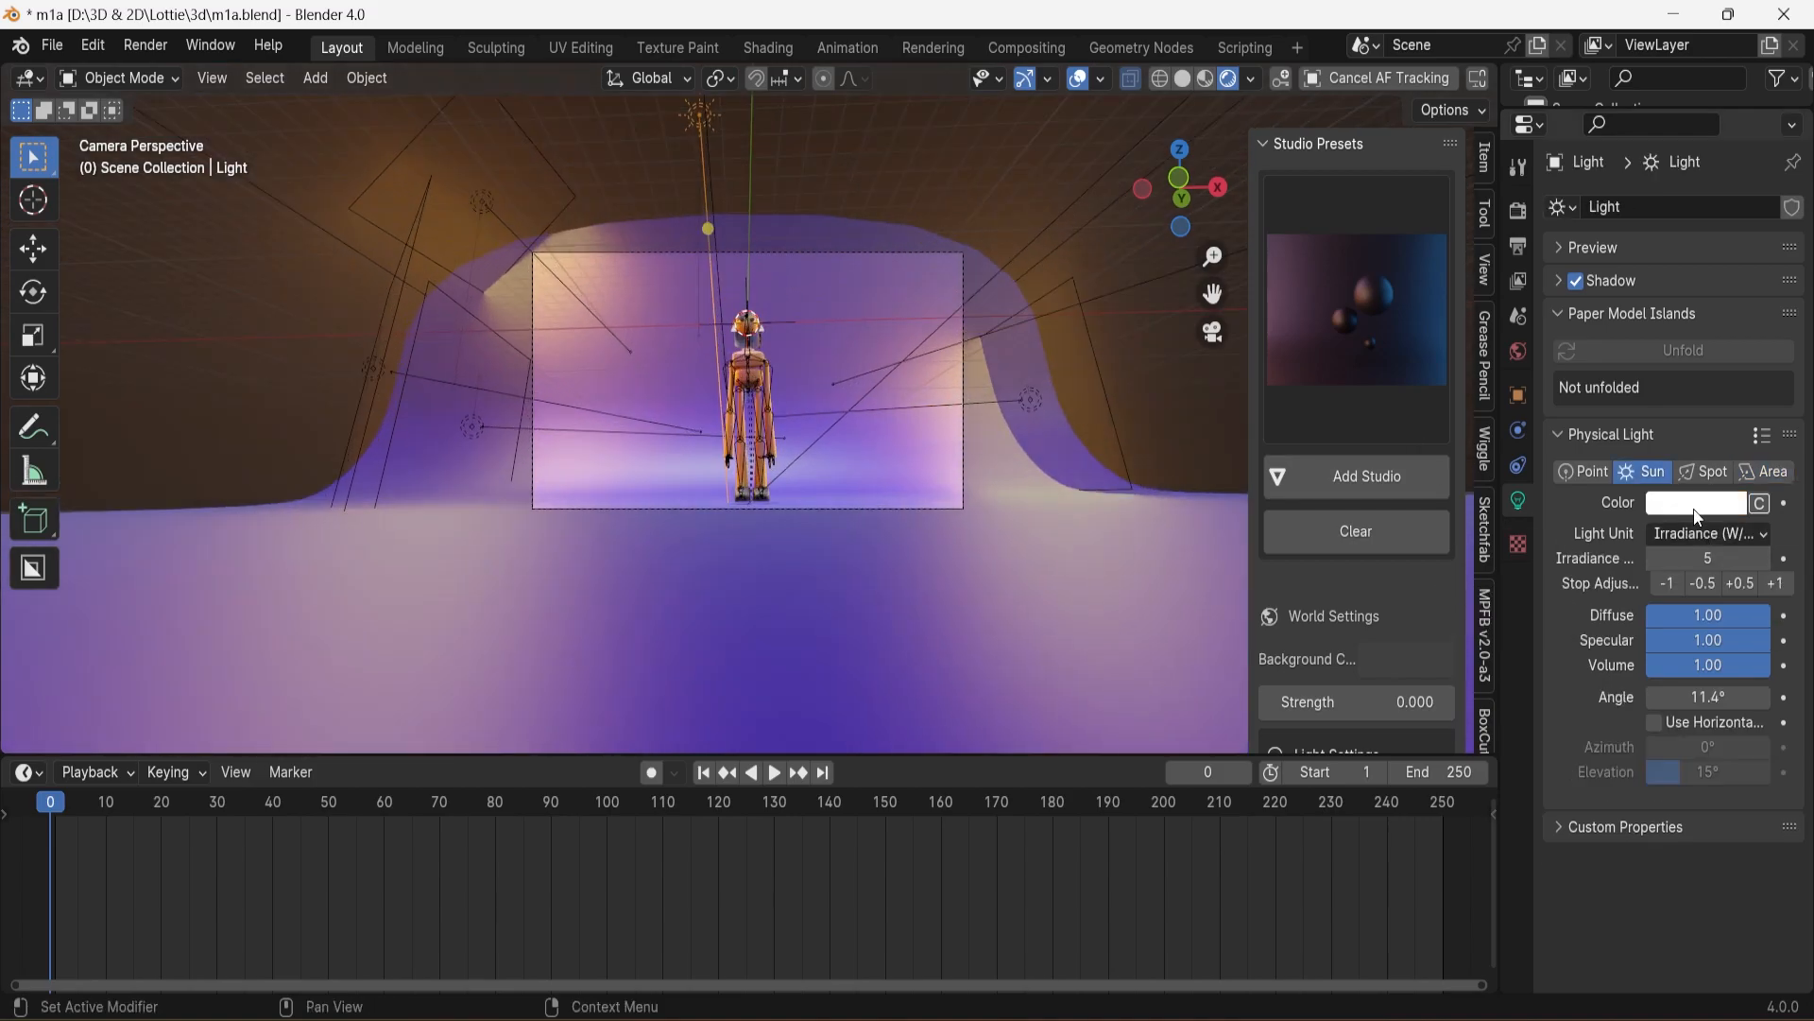
click(1698, 518)
drag(1596, 275, 1643, 140)
click(1080, 80)
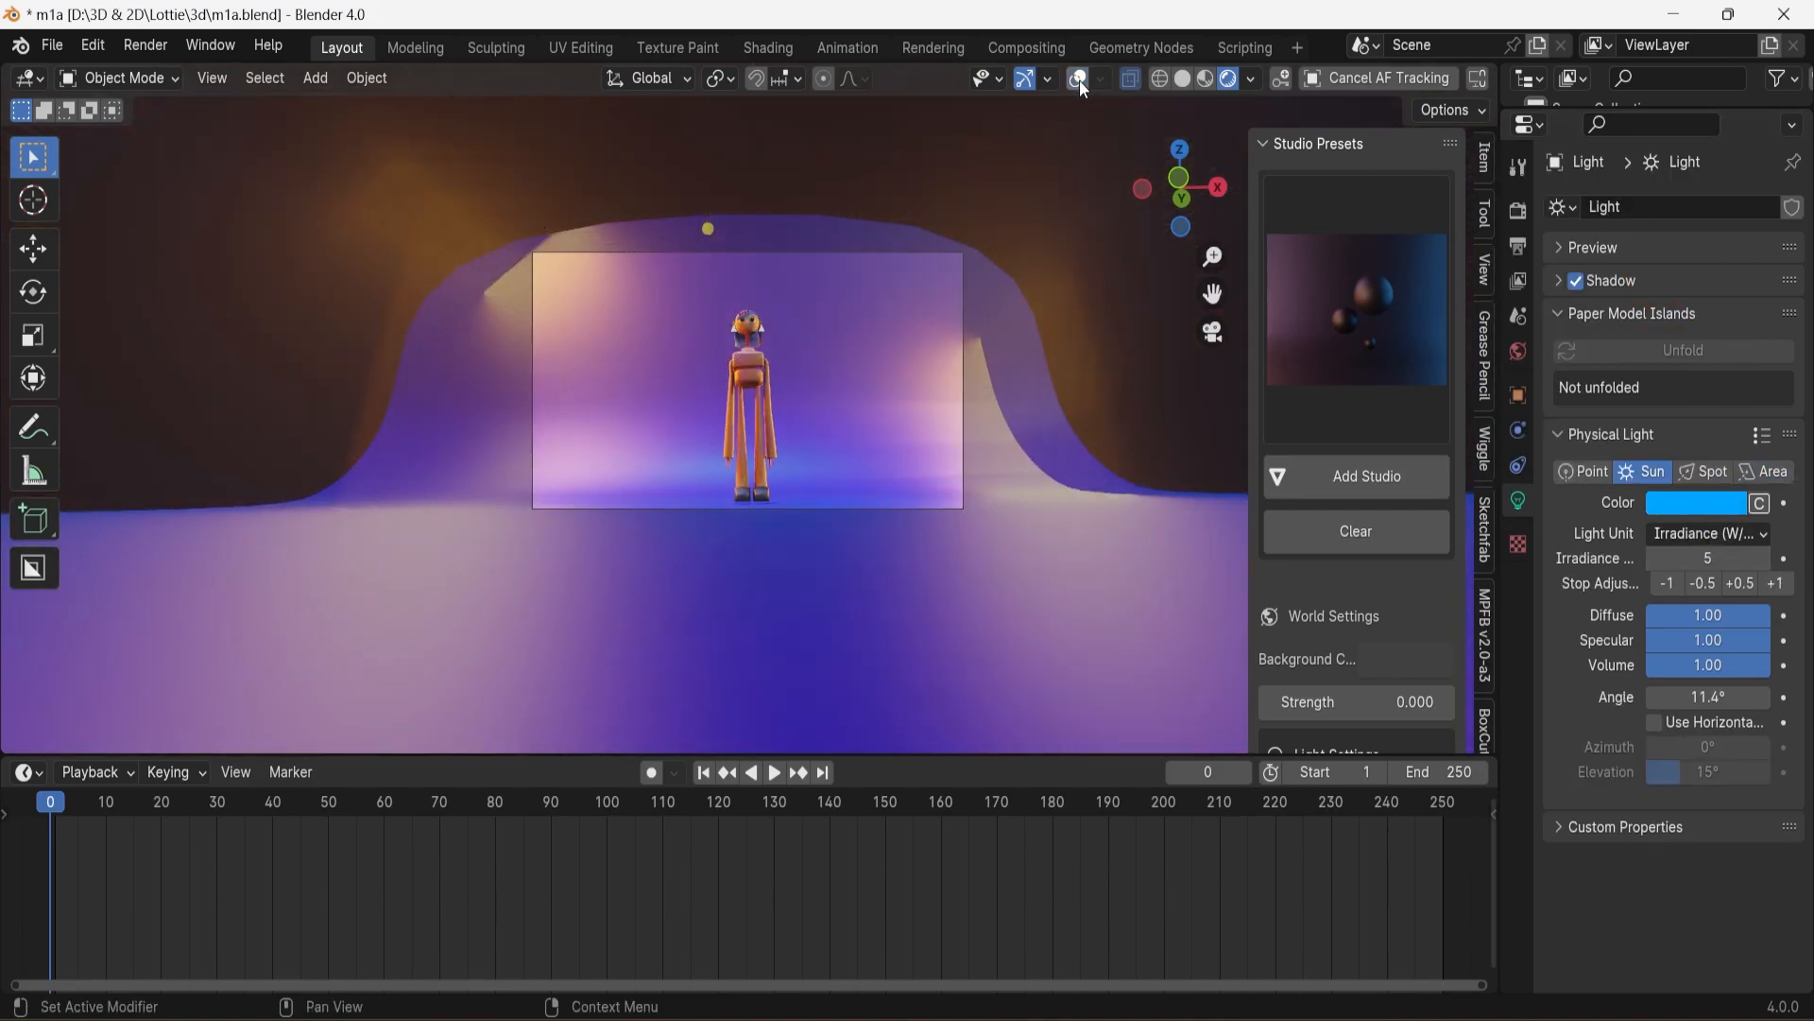
click(1722, 512)
drag(1686, 303, 1640, 349)
scroll(796, 434, up, 6)
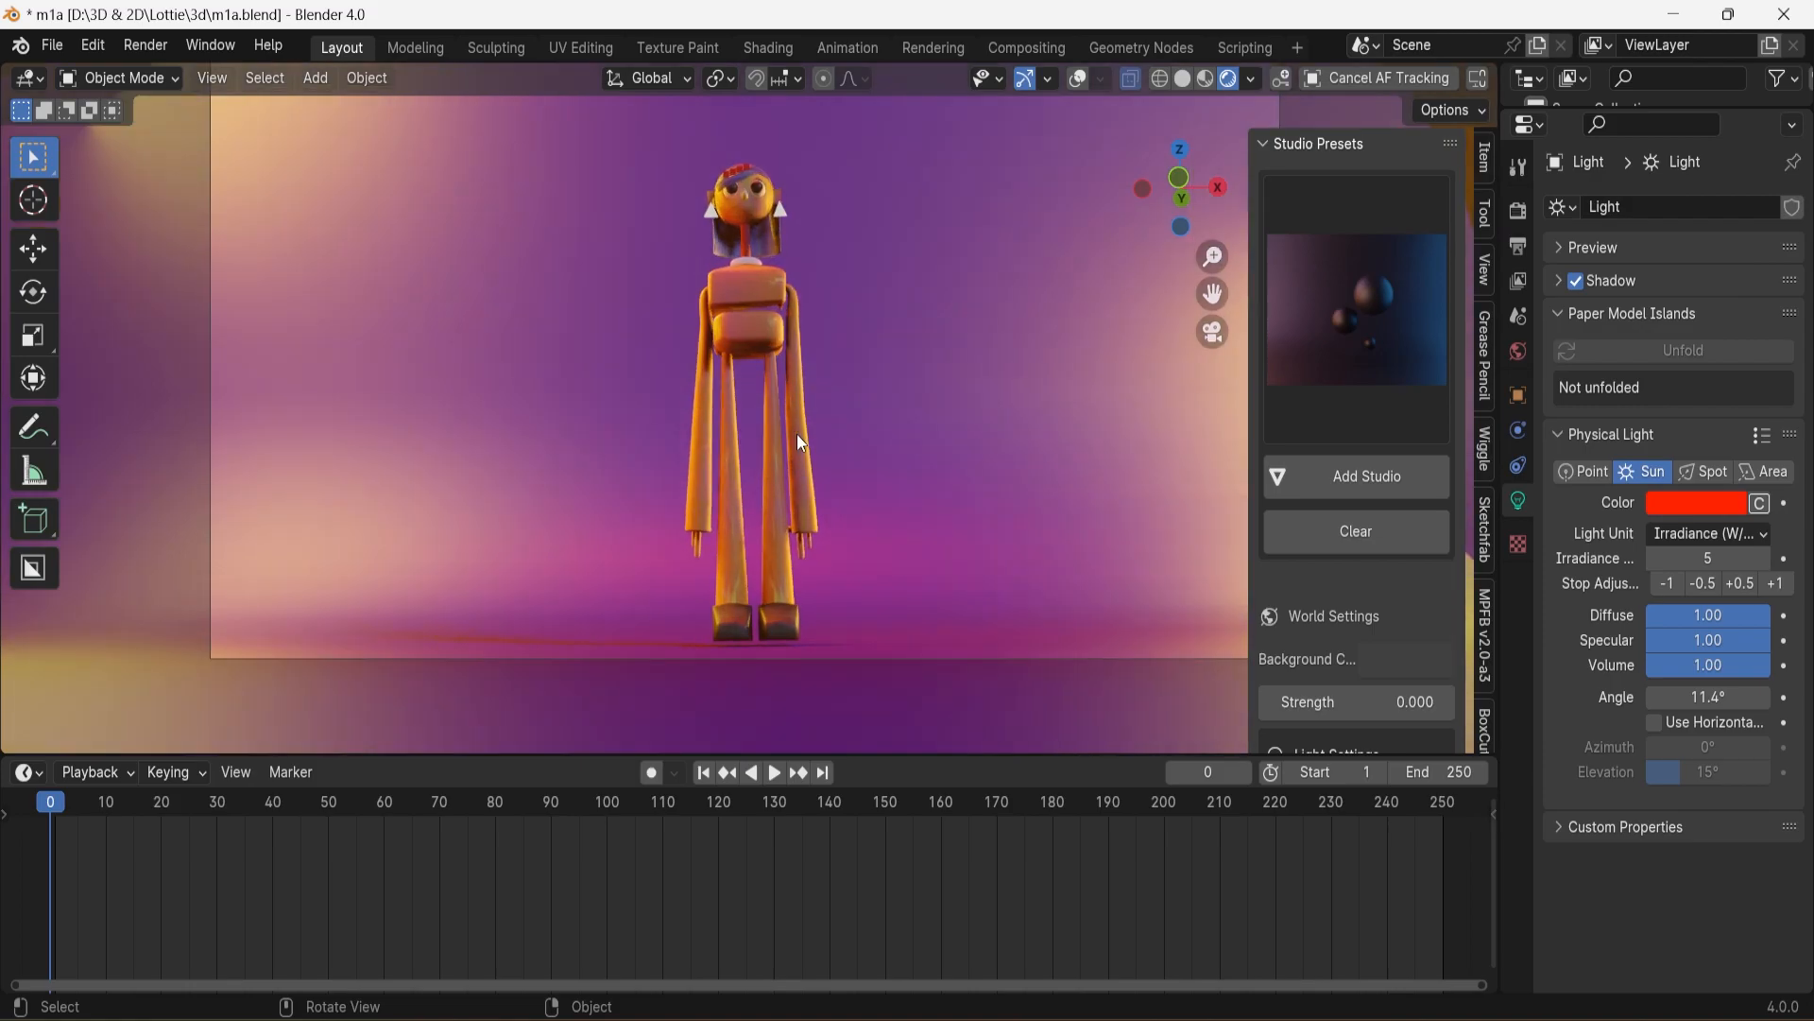
scroll(803, 435, down, 6)
Display the viewport overlays and set the power of the verax_fl.001 light behind the character to 10000 W
click(1080, 78)
middle_drag(1171, 268, 969, 326)
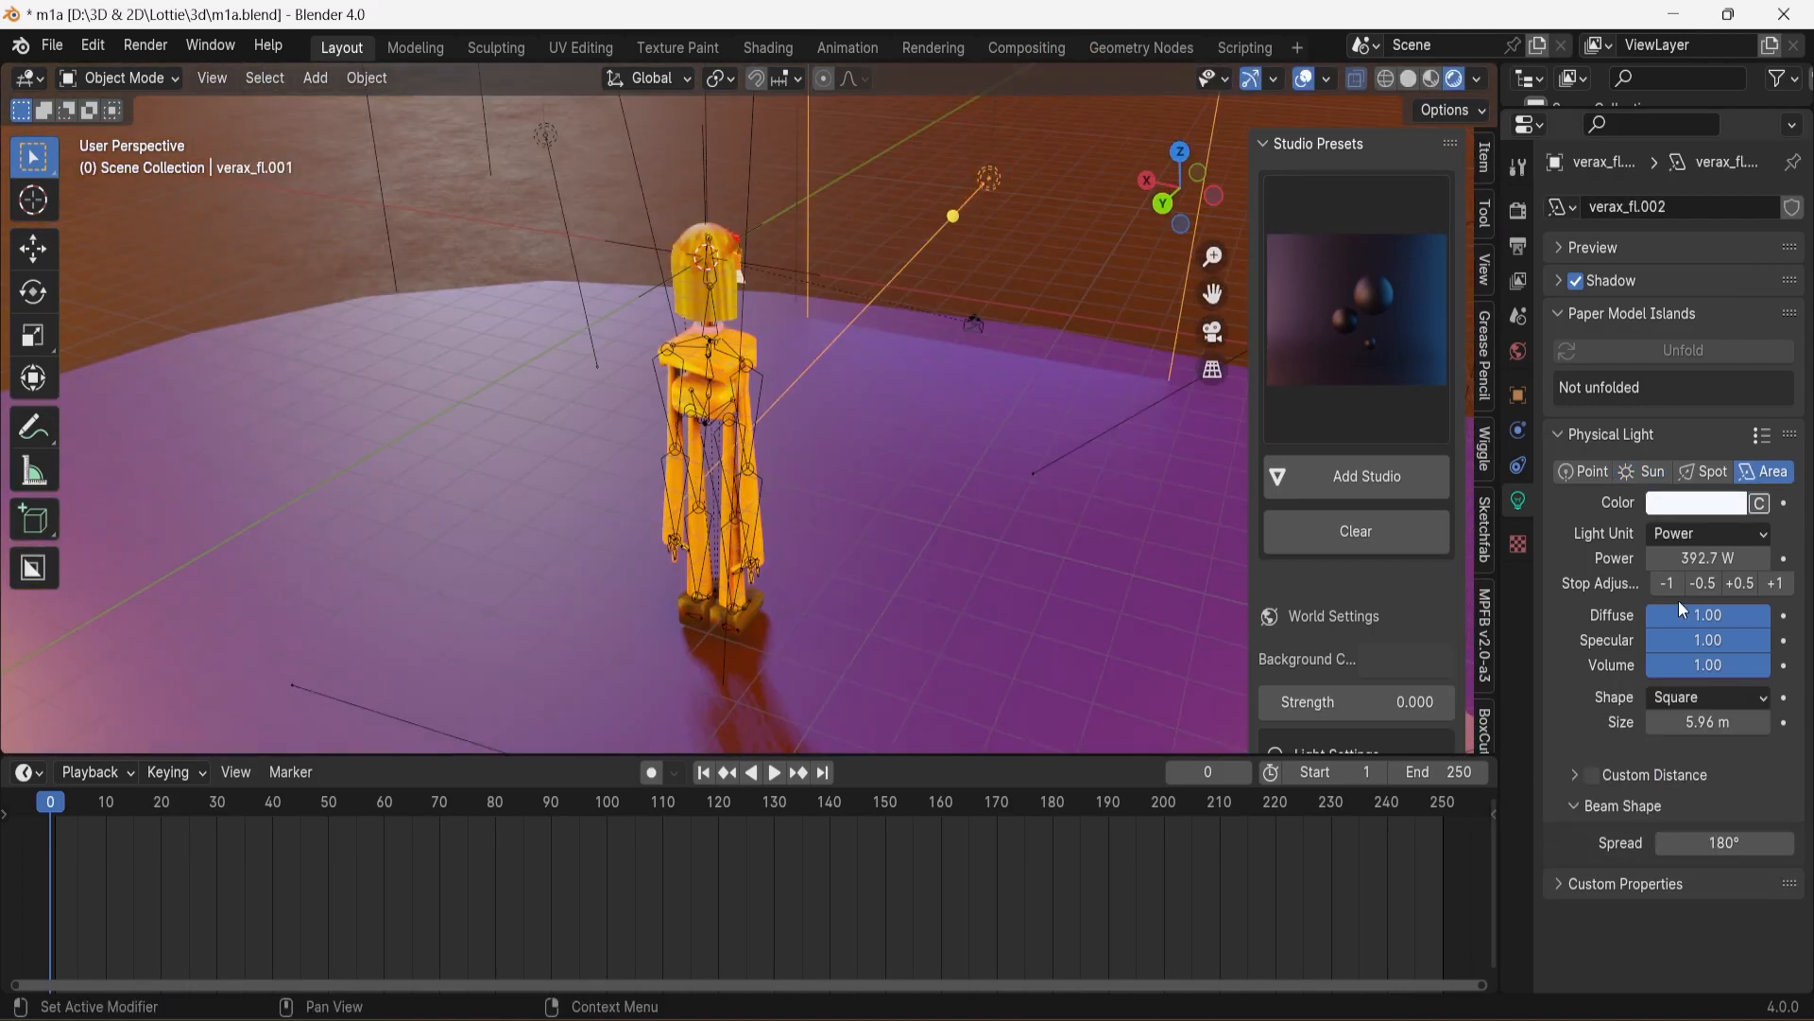
click(1712, 508)
click(1708, 561)
text(10000)
key(Return)
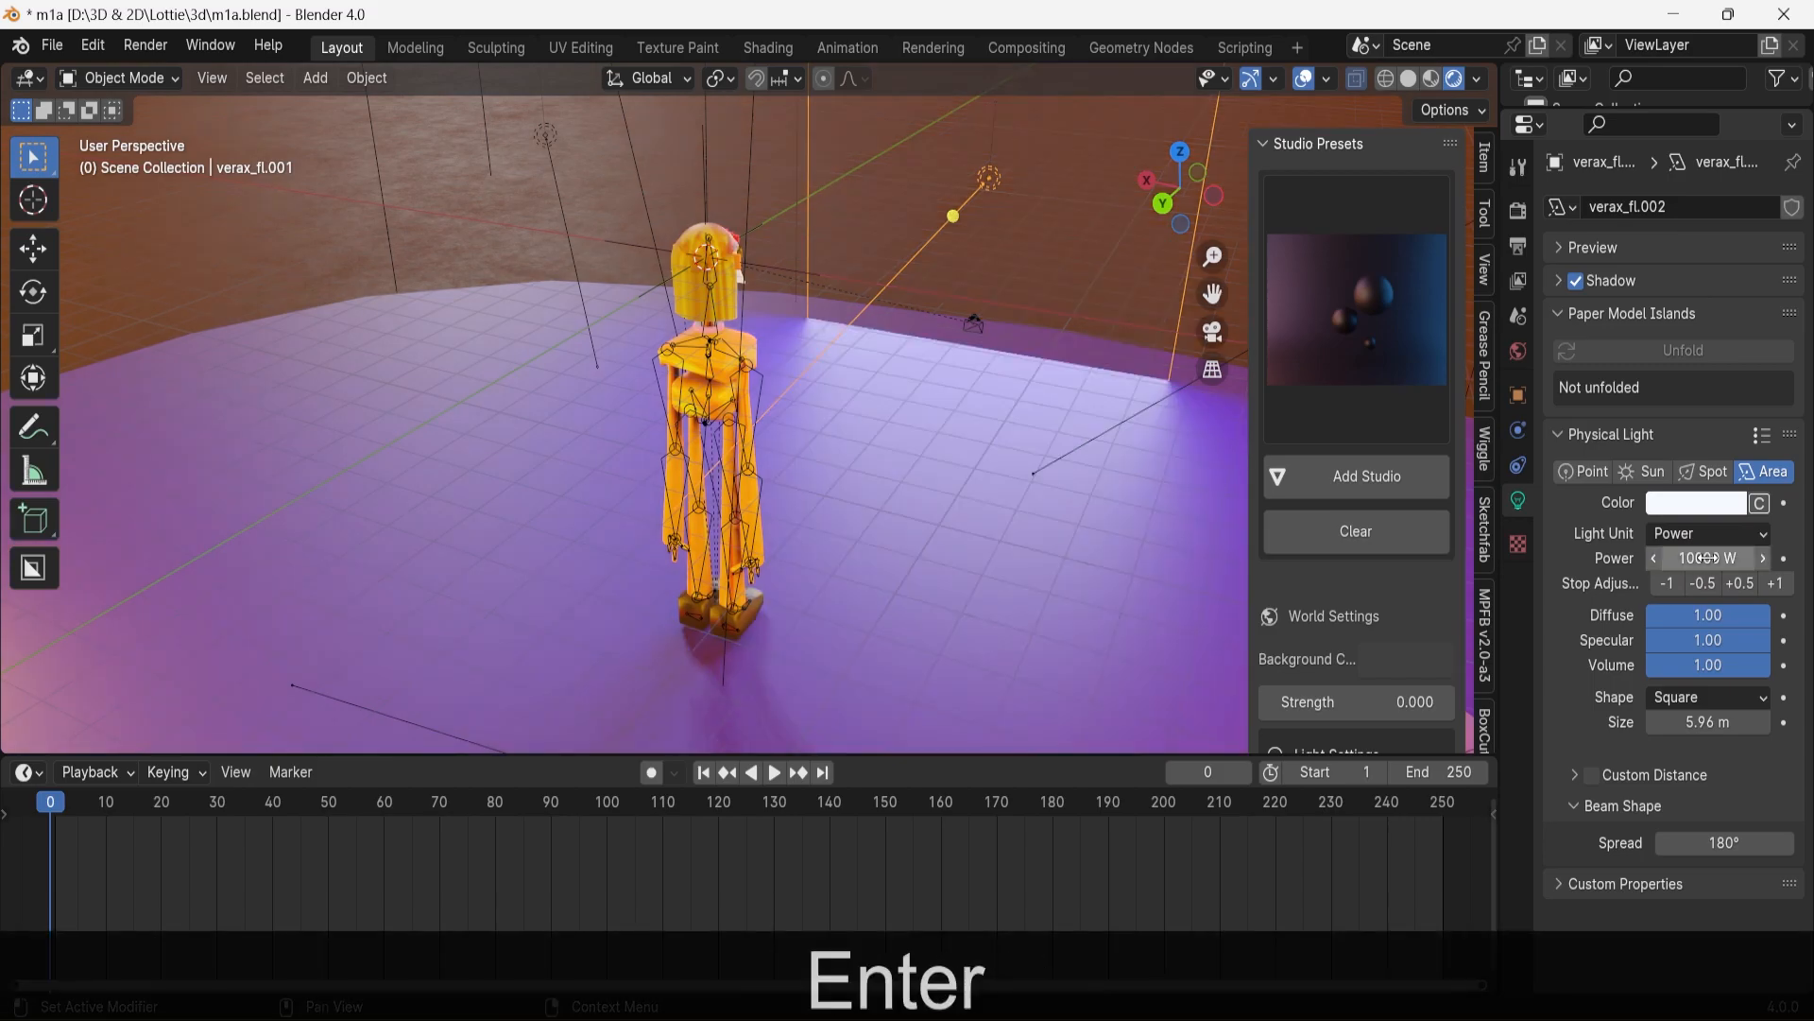
Return to the camera view with overlays hidden and change the verax_fl.001 light's color to blue-violet
click(1212, 332)
scroll(747, 407, up, 4)
click(1077, 78)
scroll(746, 406, up, 1)
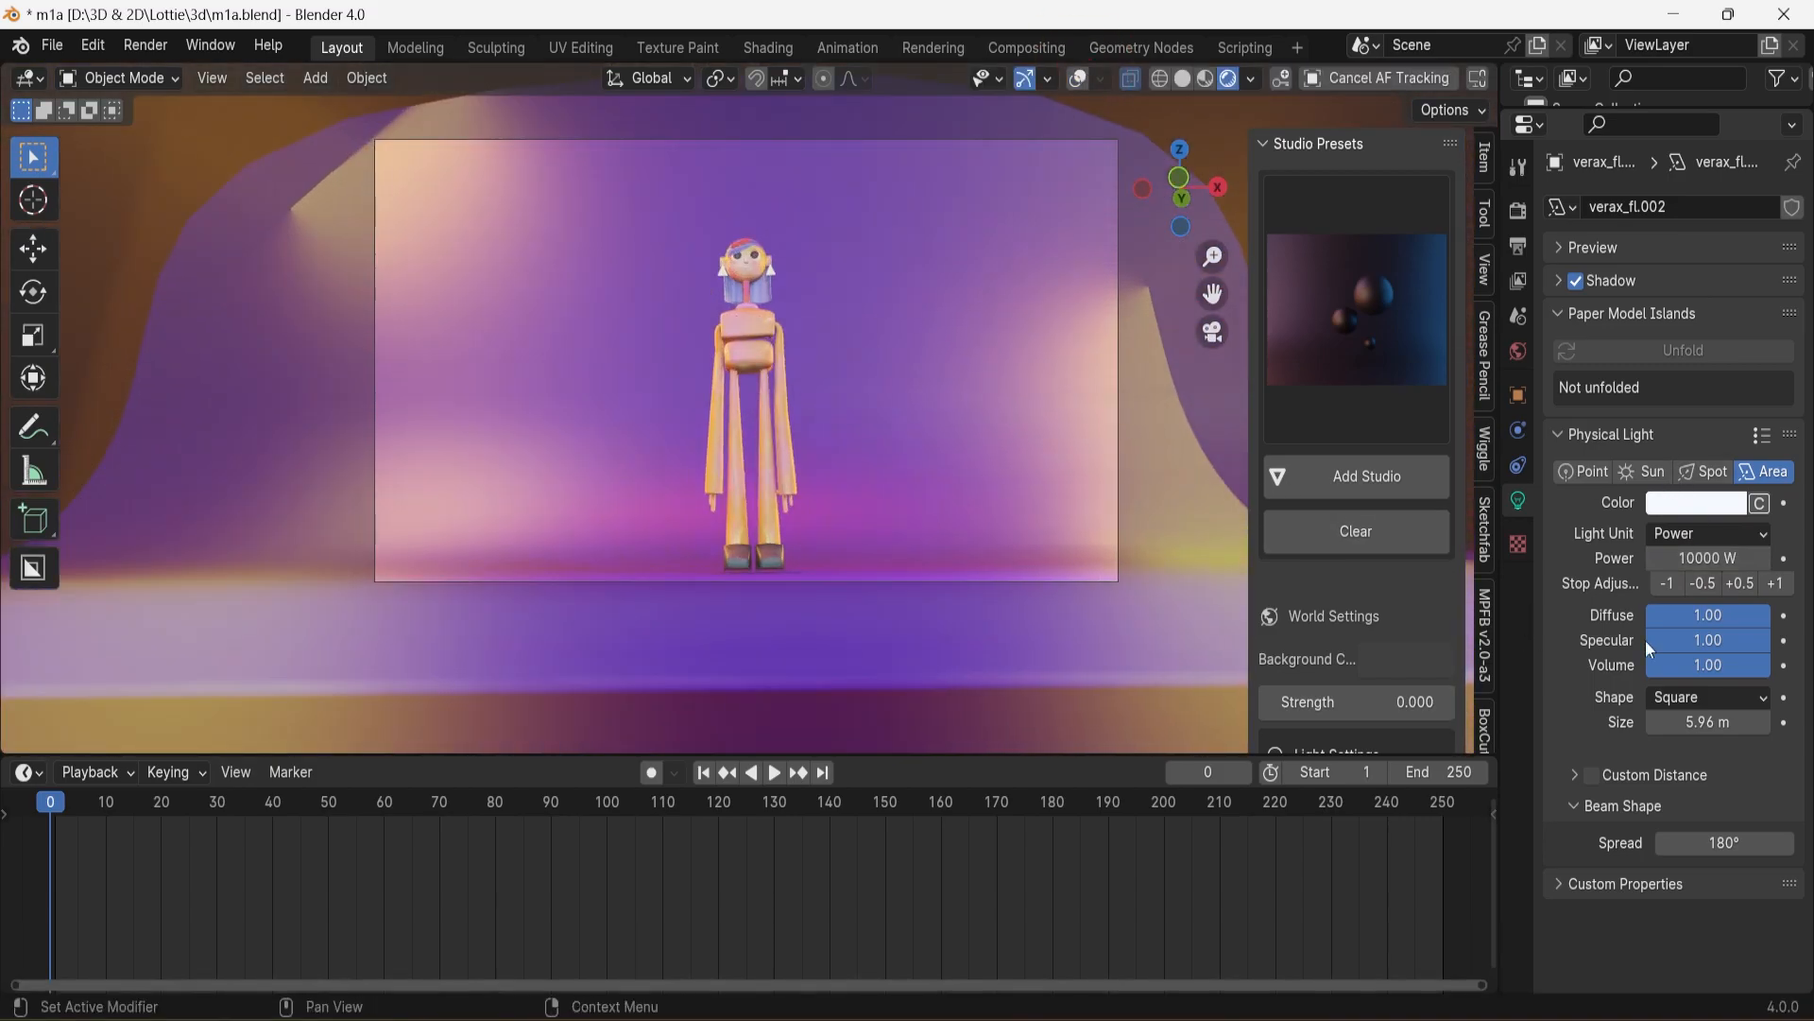
click(1714, 503)
mouse_move(1618, 260)
mouse_down()
mouse_move(1607, 353)
mouse_move(1699, 194)
mouse_move(1707, 223)
mouse_up()
scroll(1157, 395, down, 2)
Display the overlays, set the verax_fl.002 light's power to 10000 W, and return to the camera view
drag(1183, 189, 1182, 288)
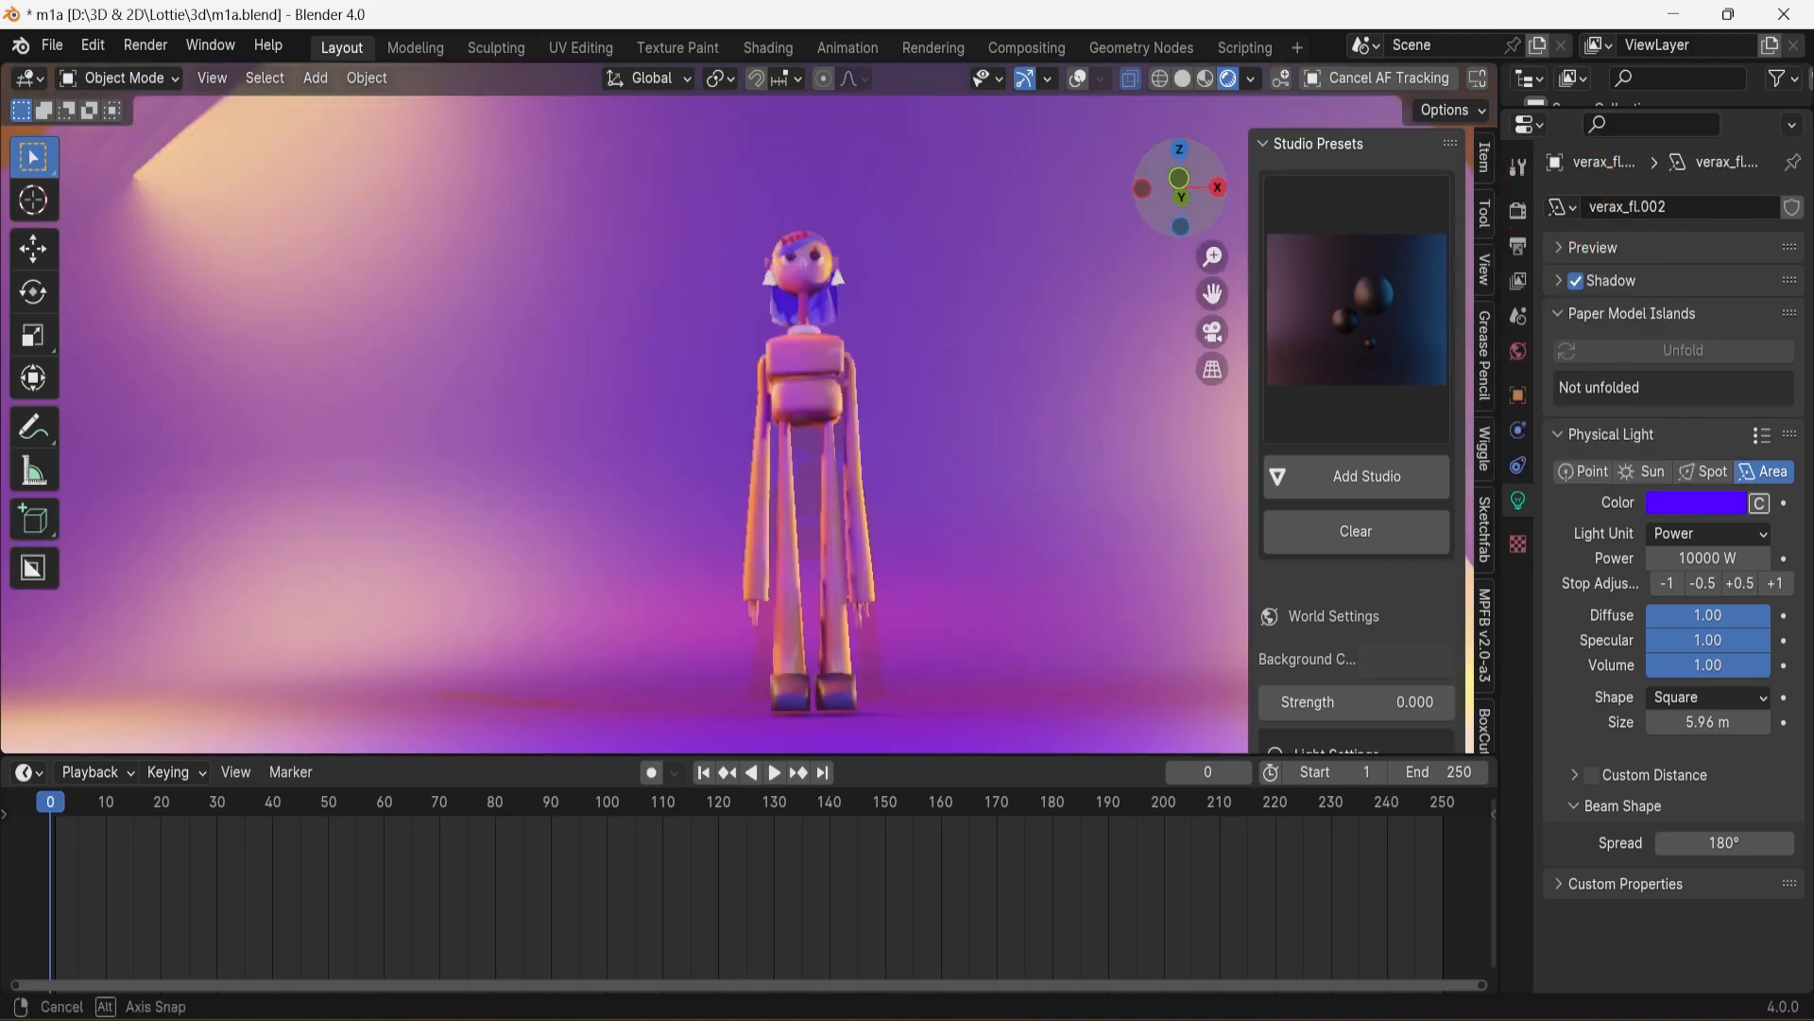
click(1304, 80)
scroll(986, 286, down, 3)
click(557, 148)
click(1215, 329)
click(1709, 556)
text(10000)
key(Return)
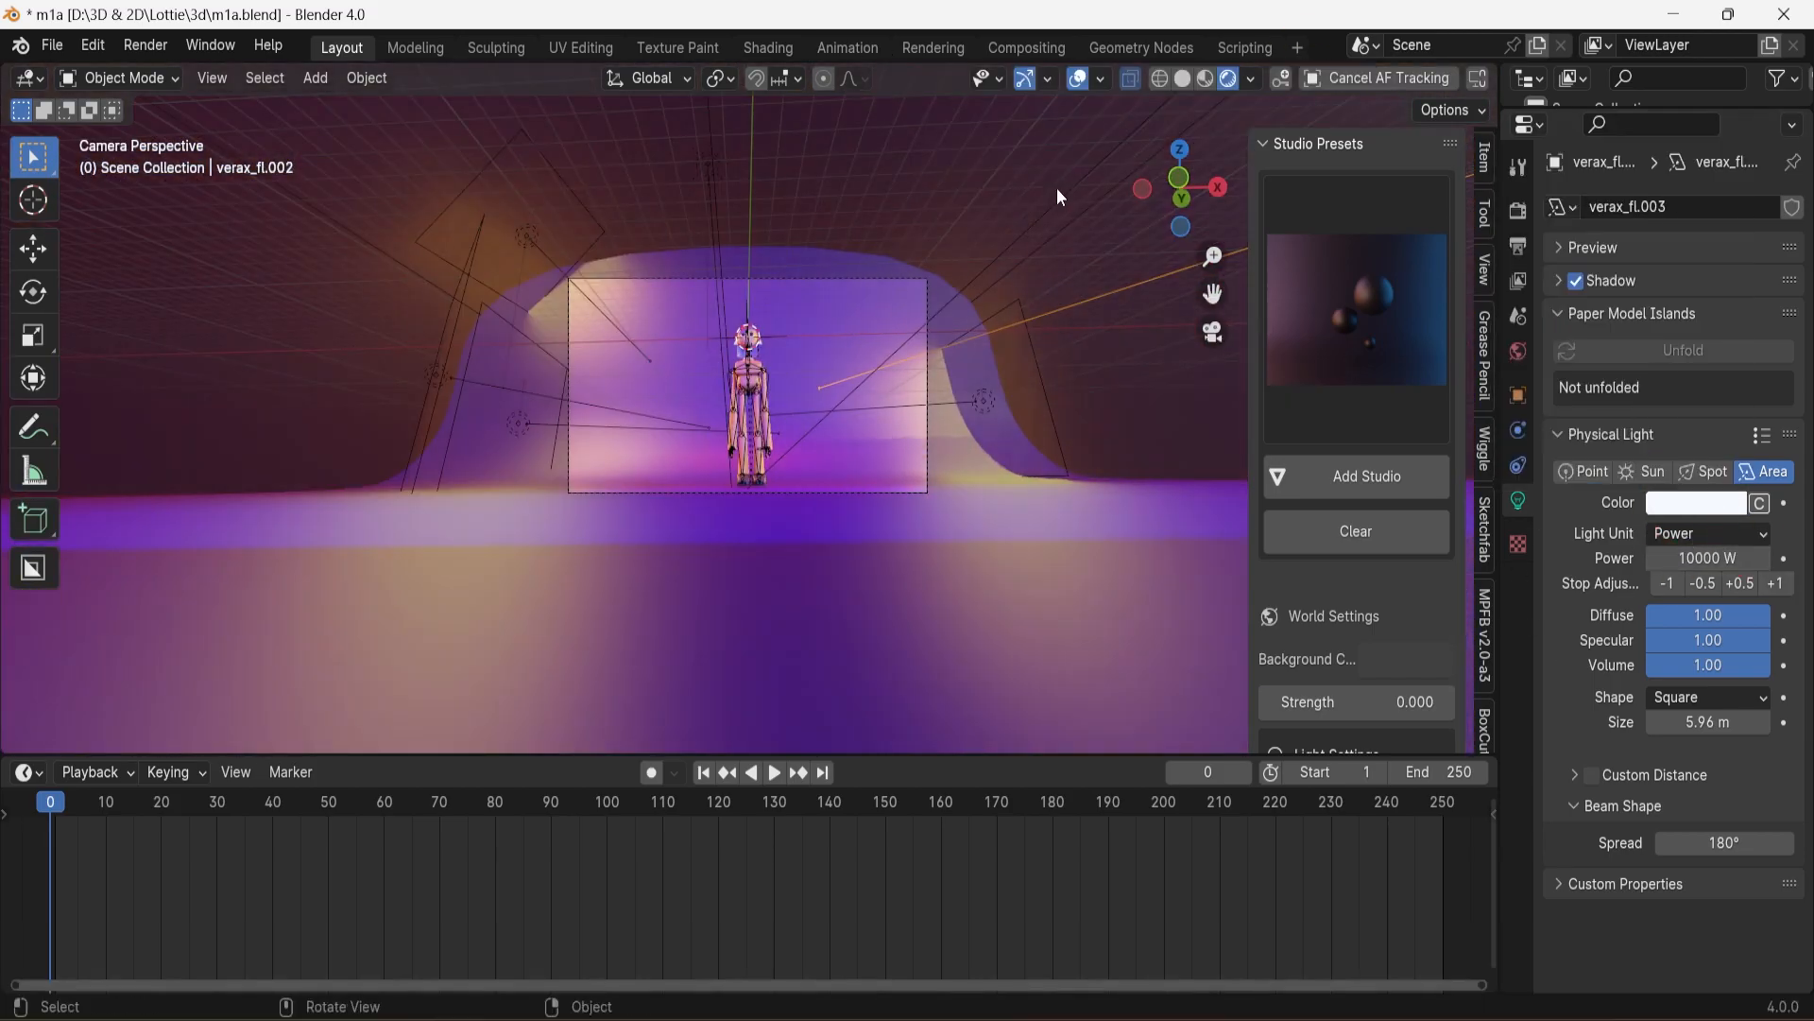
Hide the overlays and change the verax_fl.002 light's color to turquoise green after trying blue
click(1077, 78)
scroll(893, 364, up, 3)
click(1724, 502)
click(1699, 195)
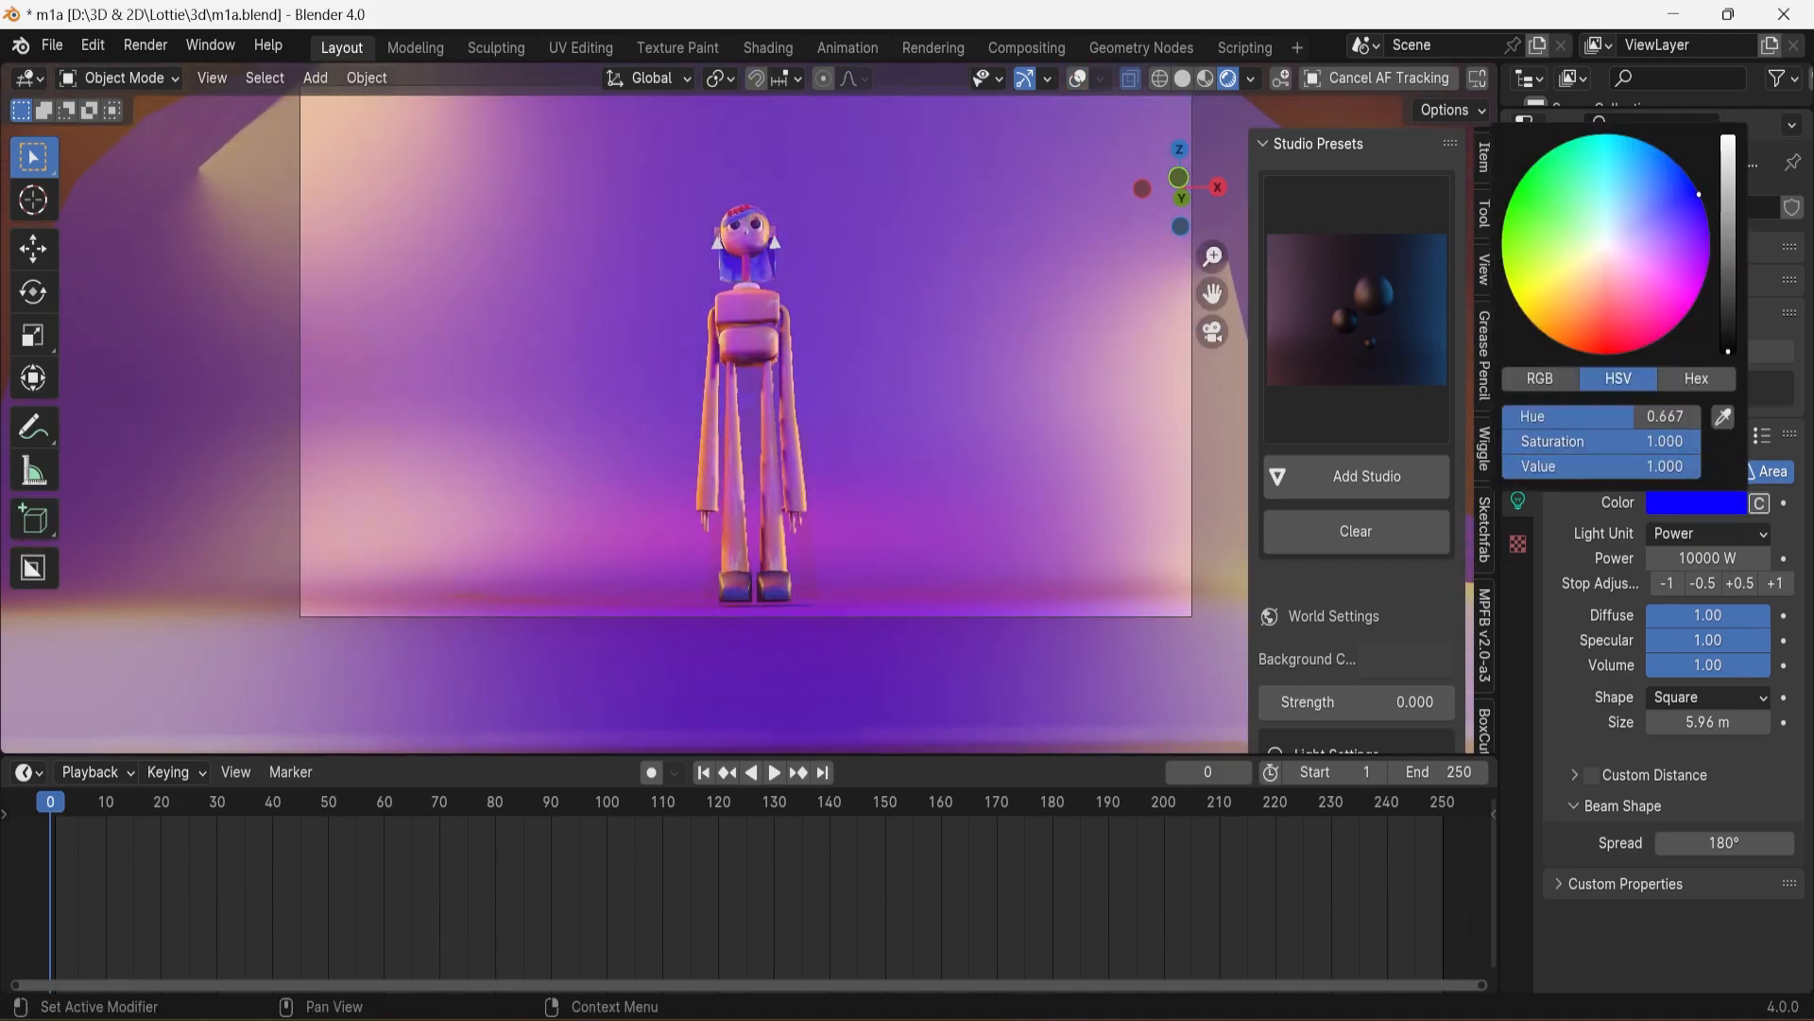
mouse_move(1699, 194)
mouse_down()
mouse_move(1621, 142)
mouse_move(1528, 170)
mouse_move(1509, 204)
mouse_move(1577, 139)
mouse_up()
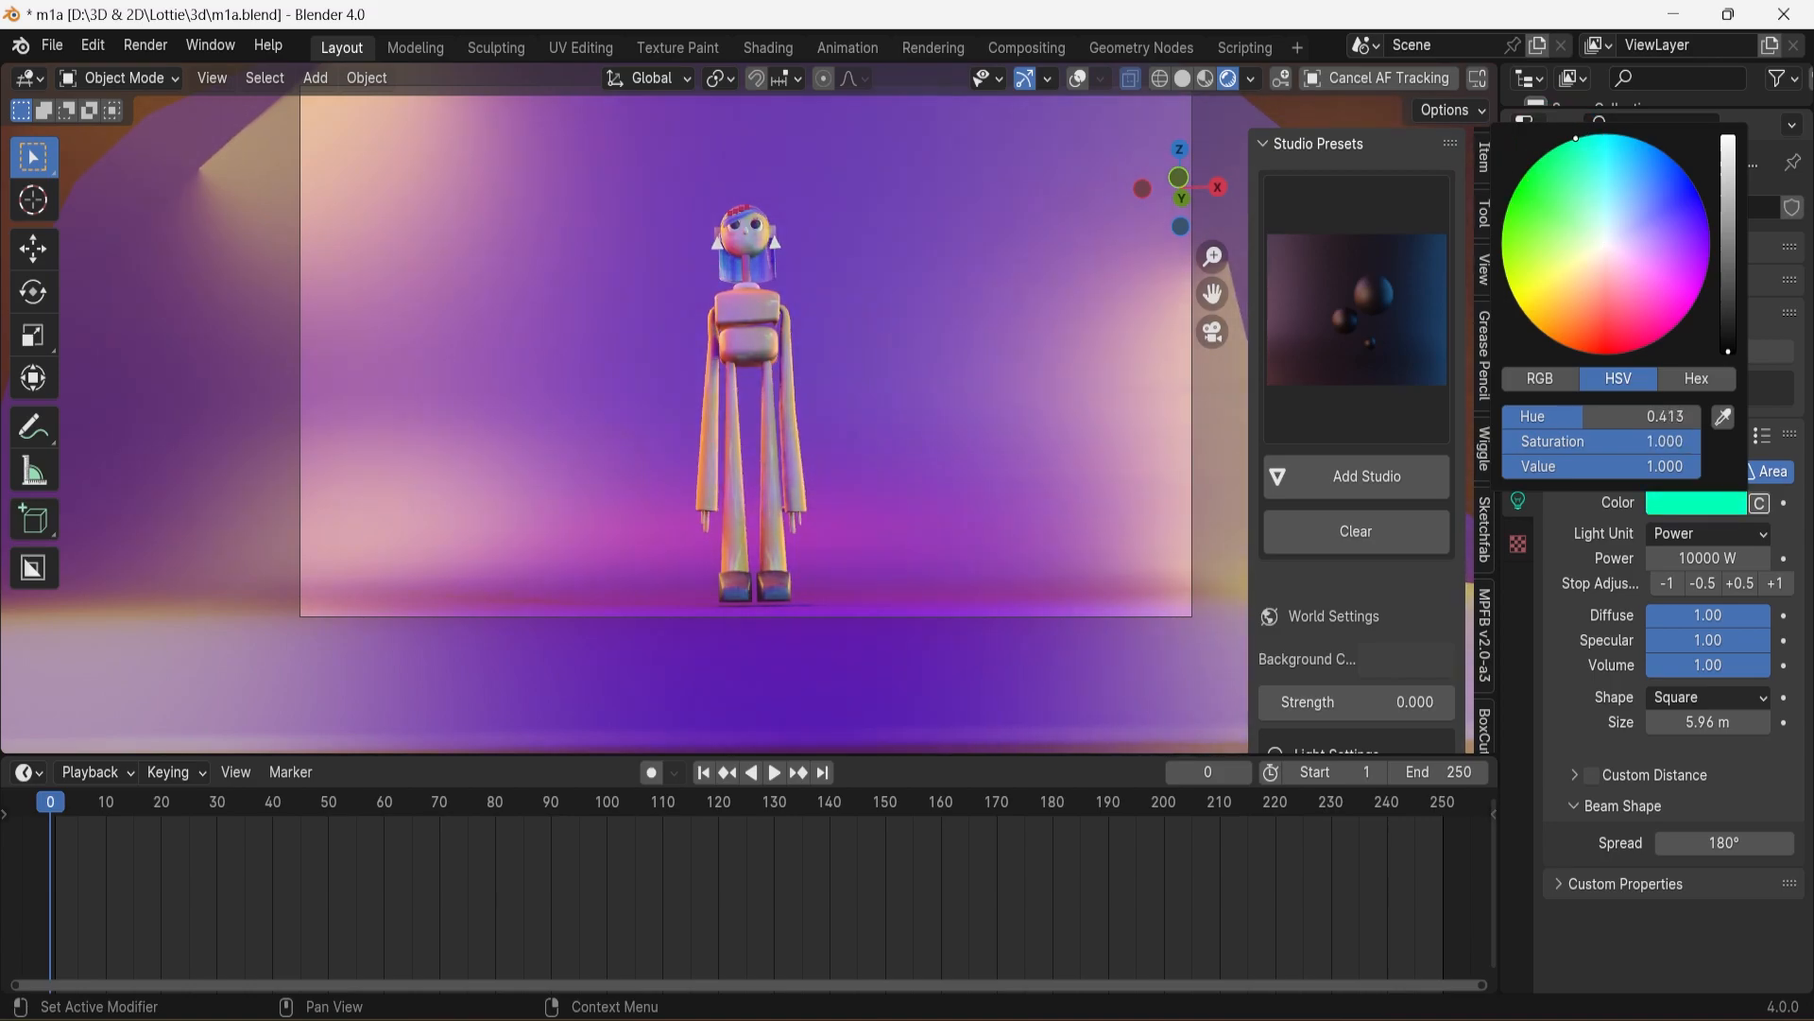
Try a lower power for the verax_fl.002 light and return it to 10000 W
scroll(813, 513, down, 4)
scroll(814, 512, up, 2)
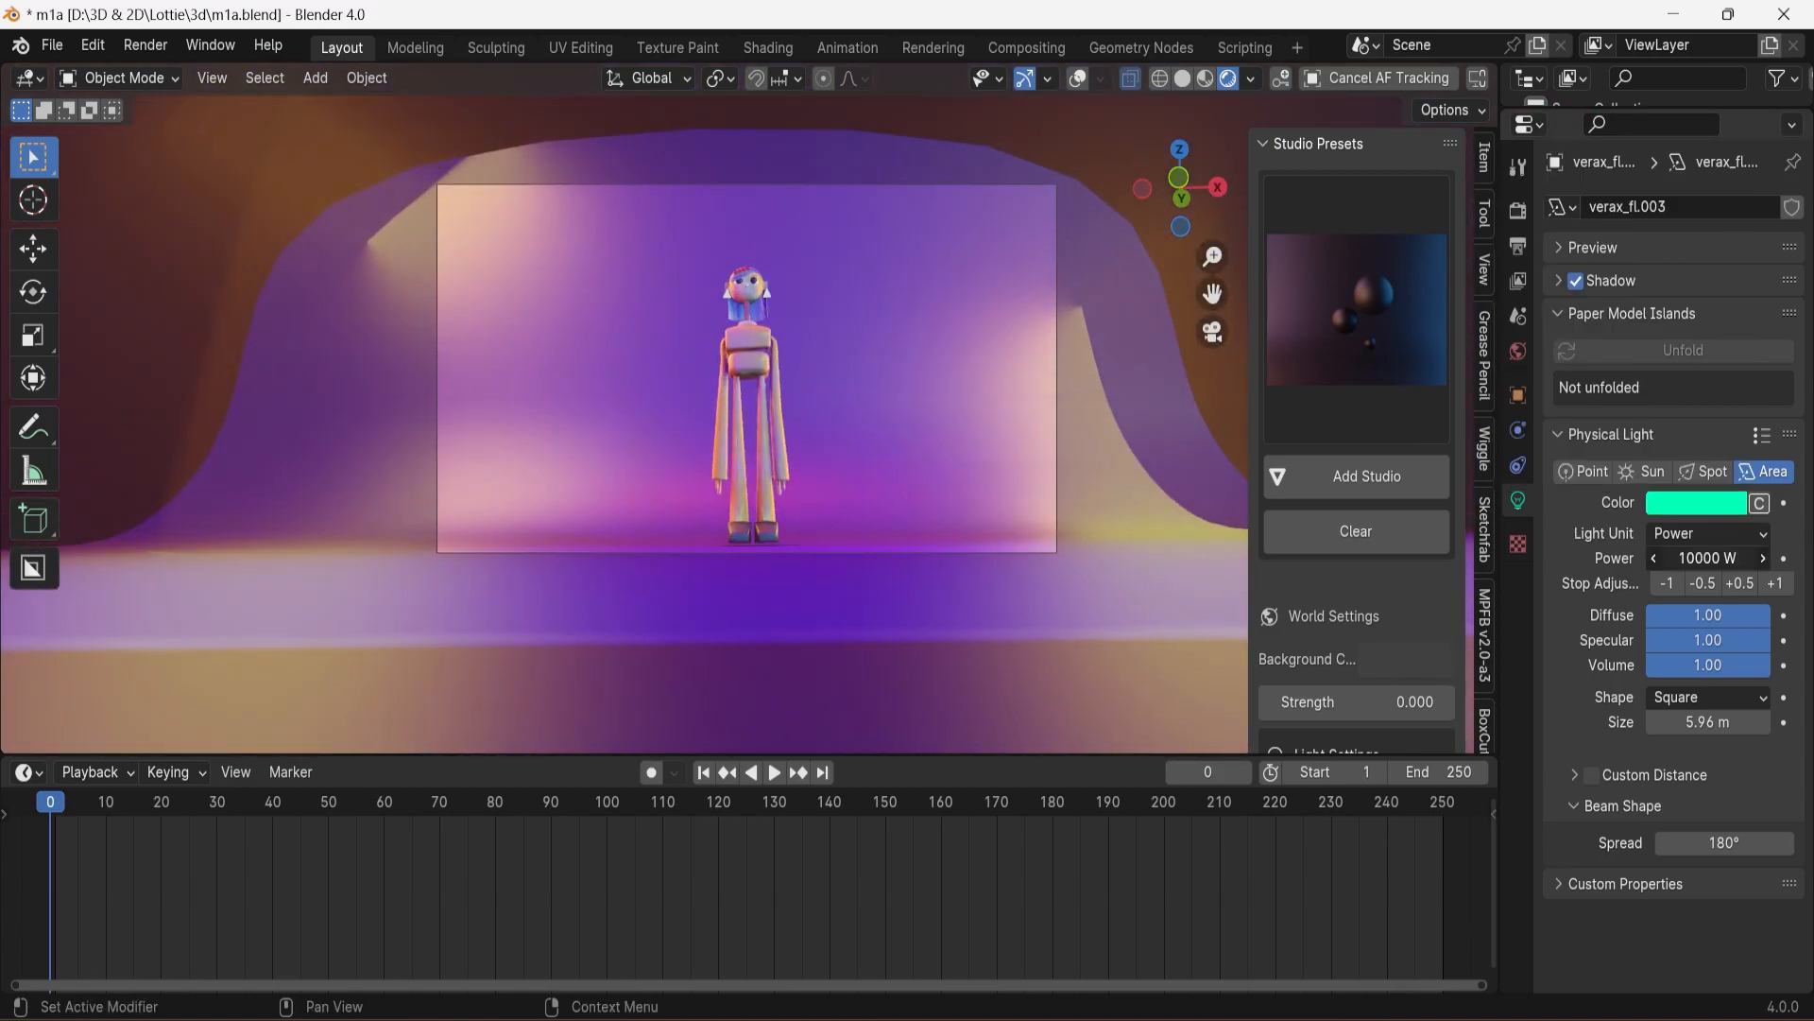
key(BackSpace)
key(Return)
text(0)
key(Return)
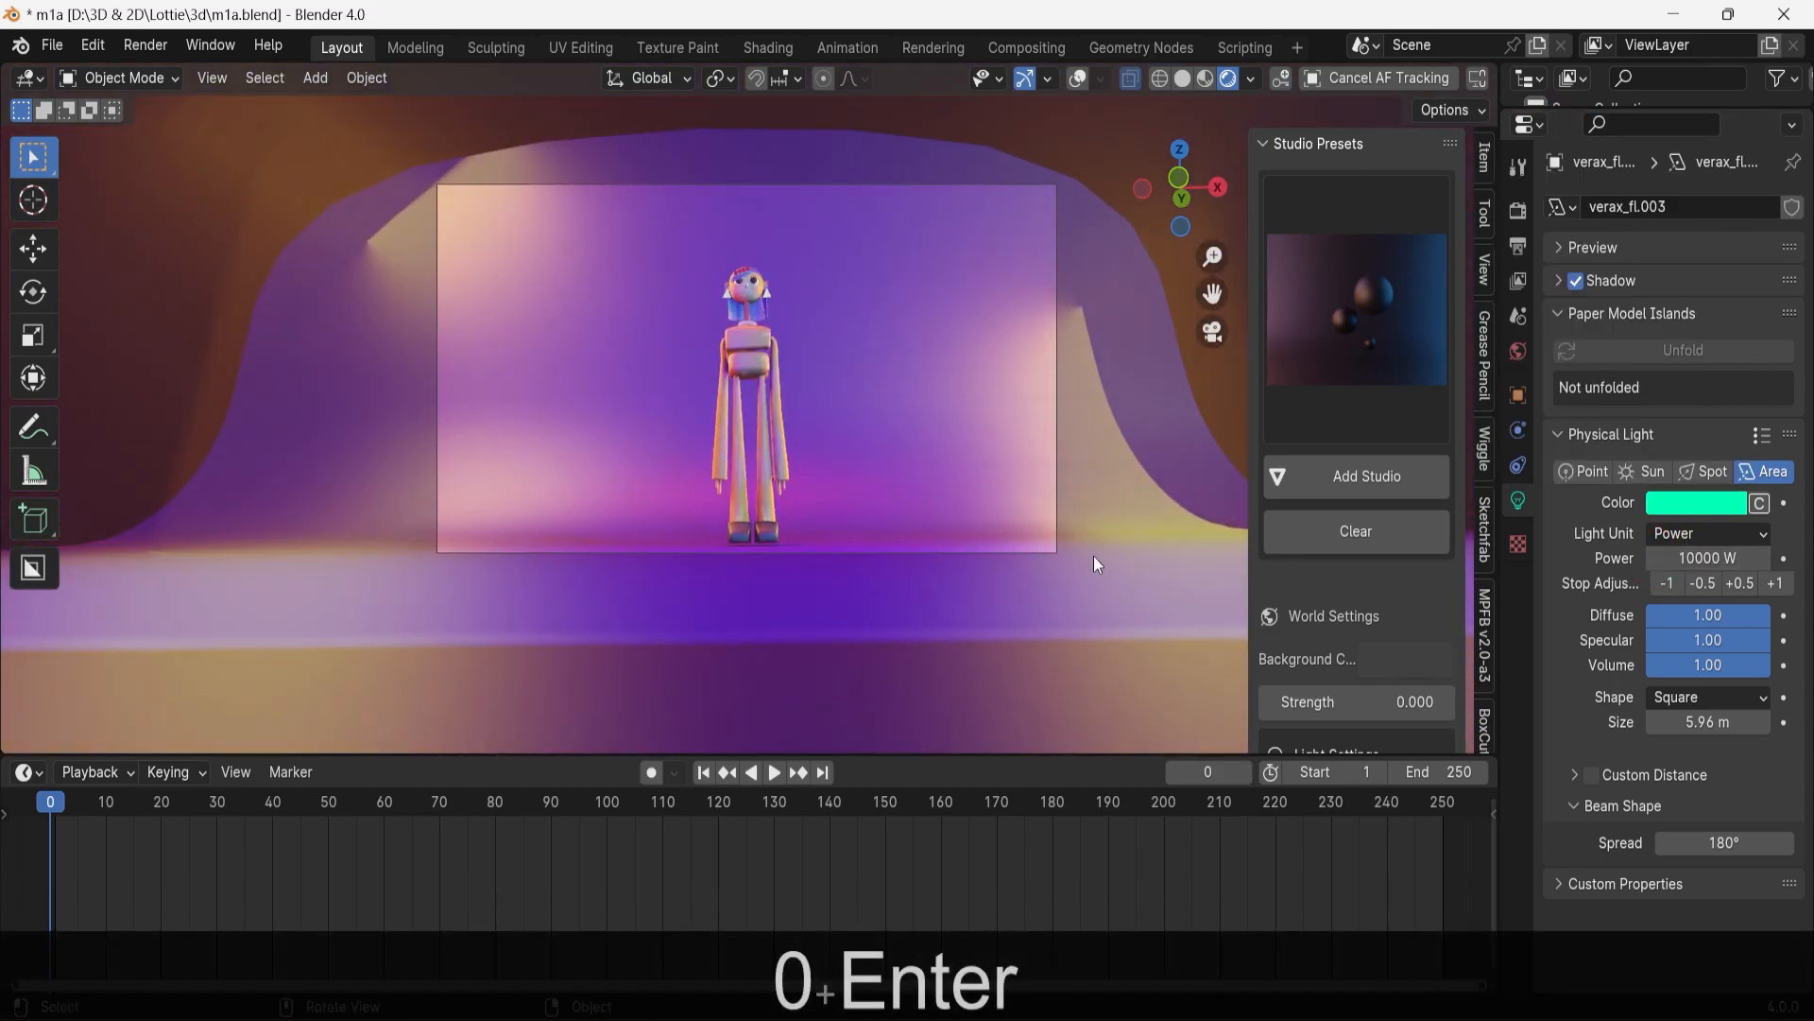
Save the file and play the animation to check the lighting from the moving camera
scroll(739, 565, down, 1)
click(52, 45)
click(95, 206)
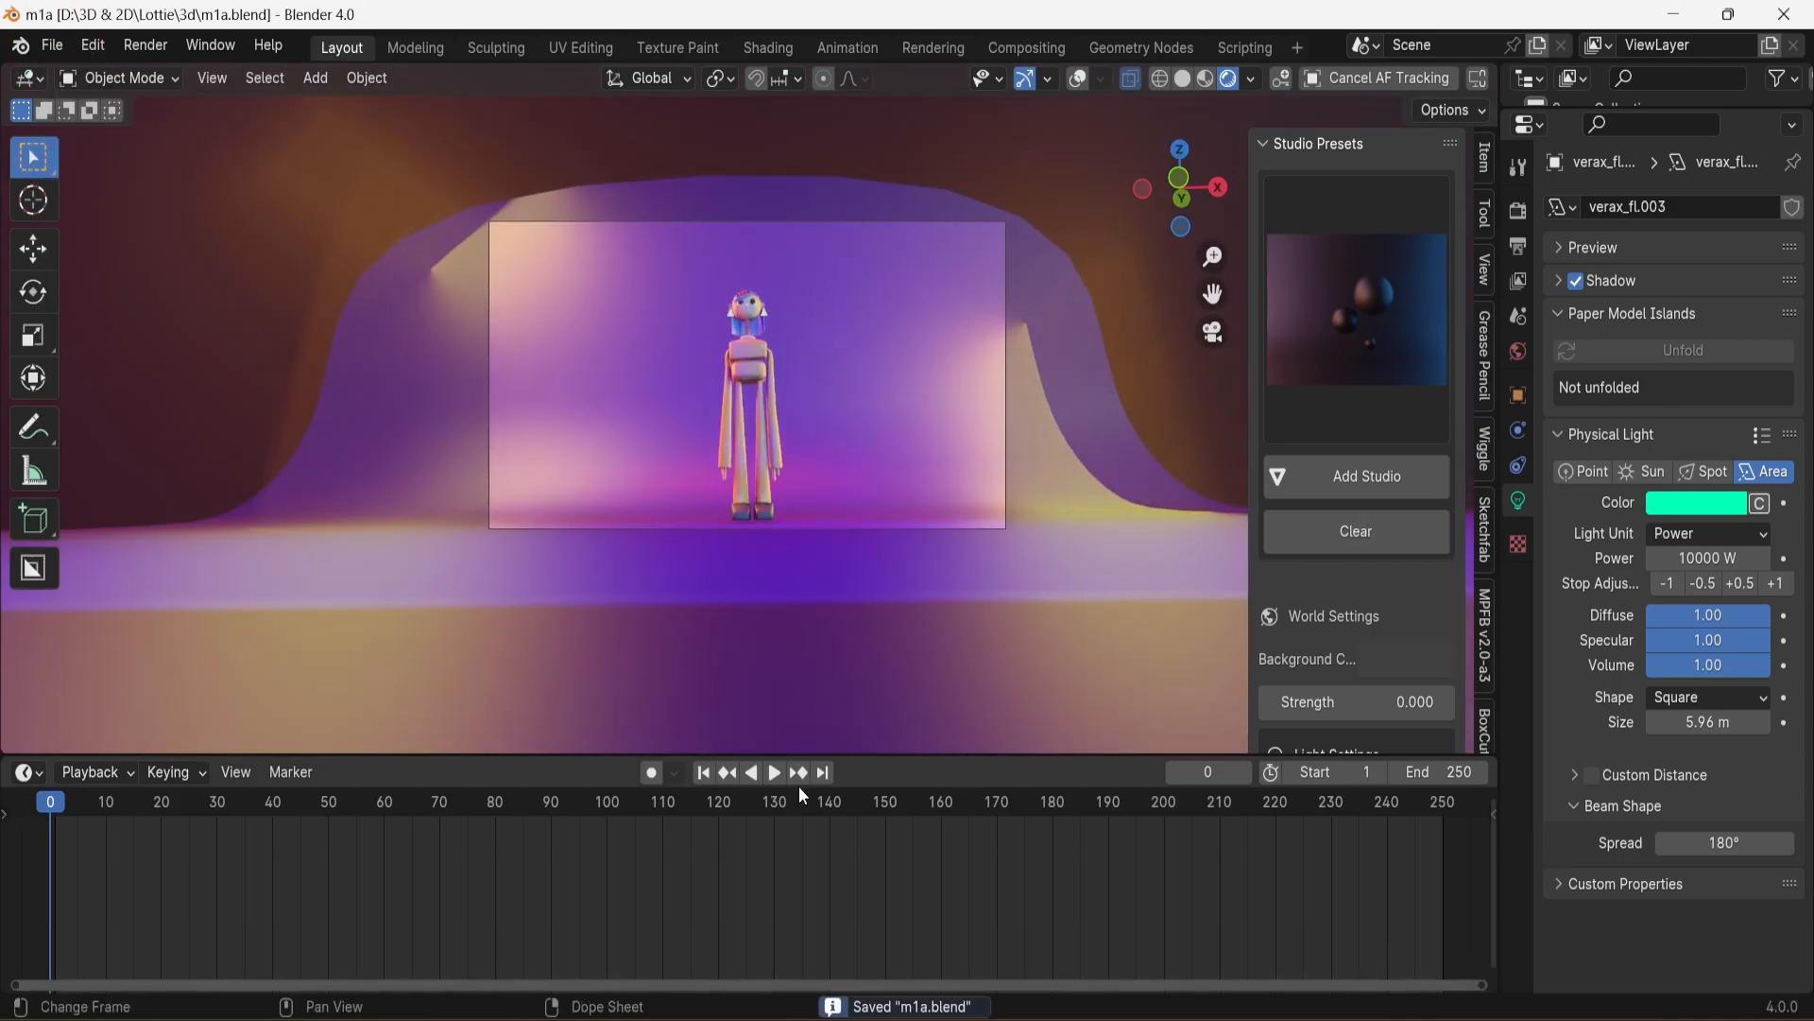
click(779, 774)
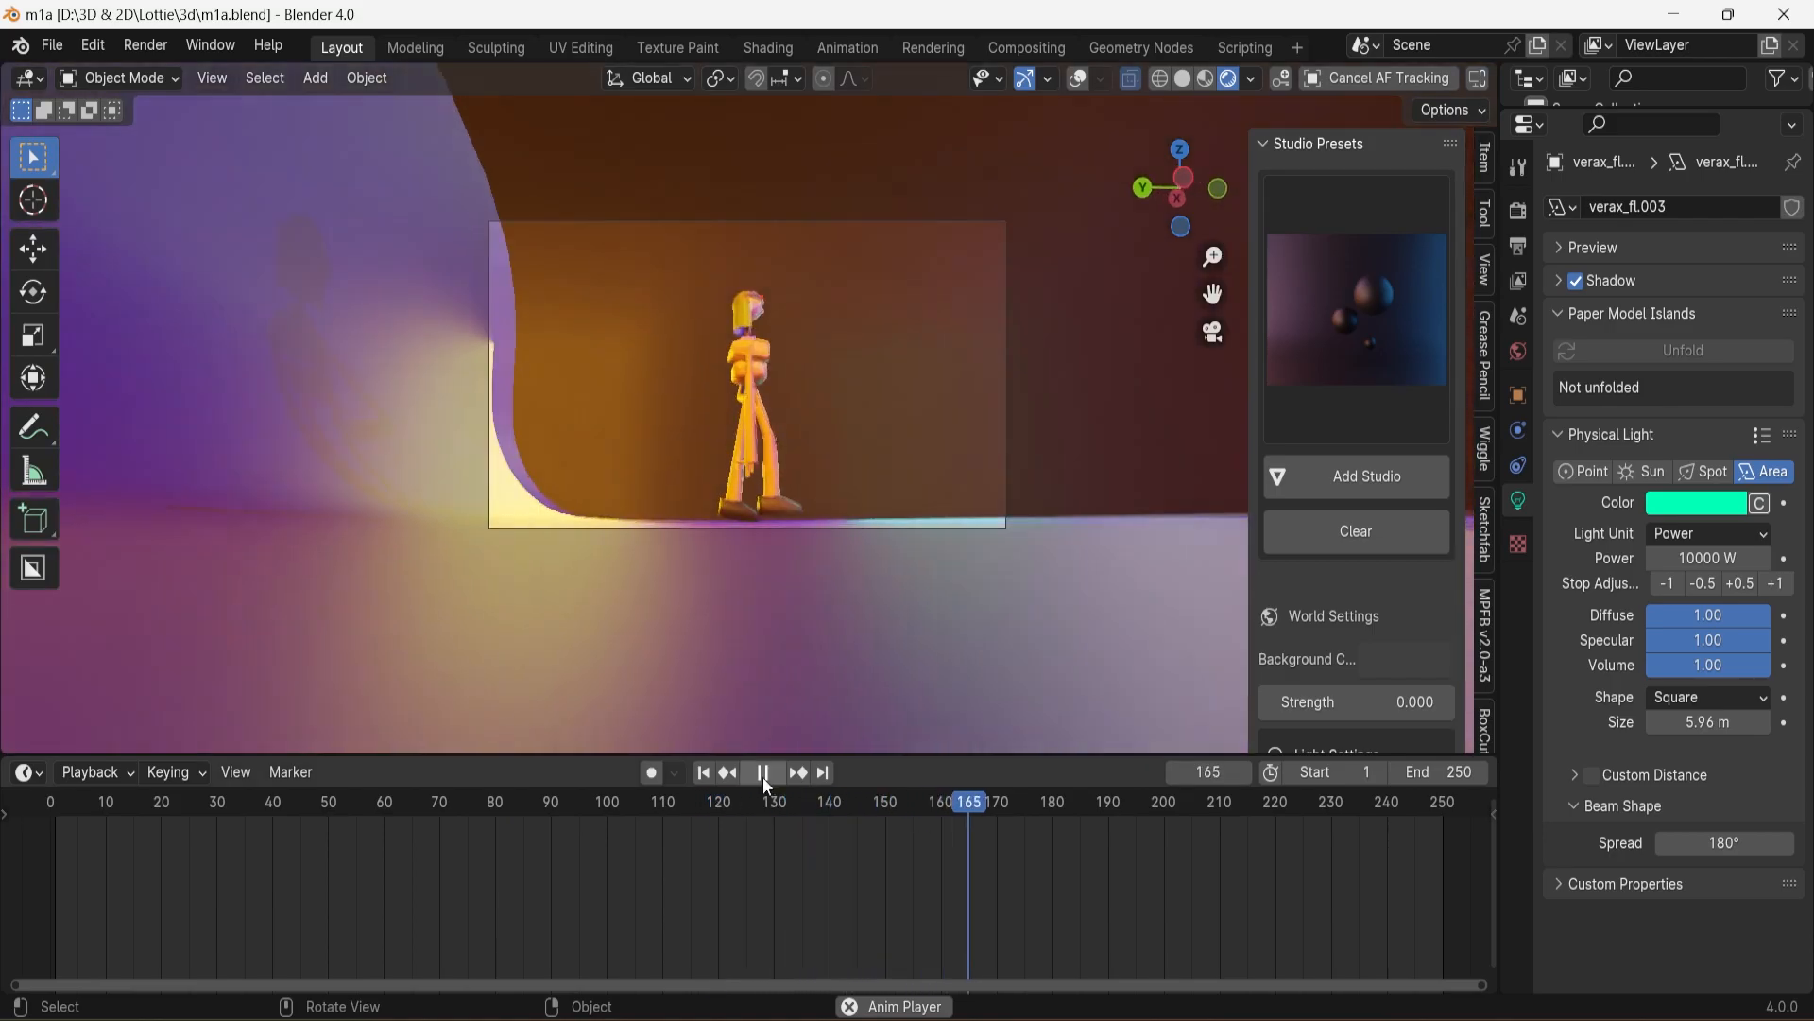
click(763, 773)
Scale the backdrop plane by 2.4 and play the animation to check its coverage
click(517, 375)
key(s)
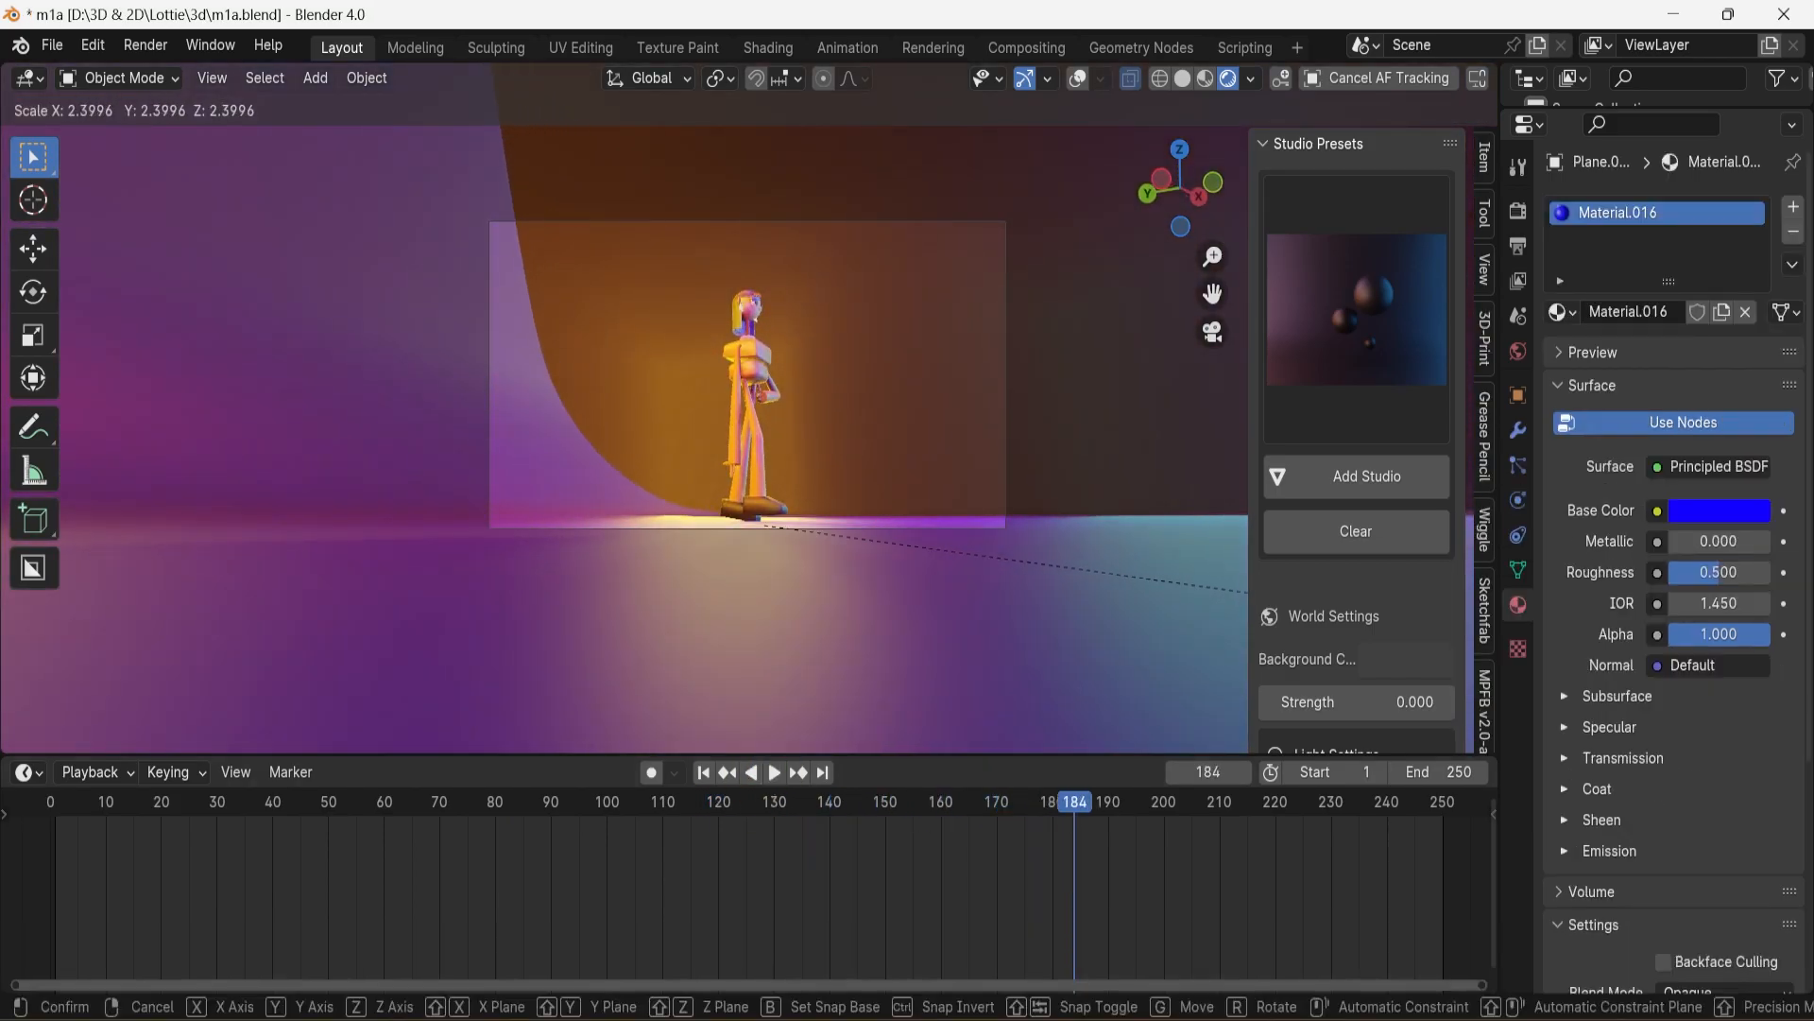
click(768, 753)
click(774, 773)
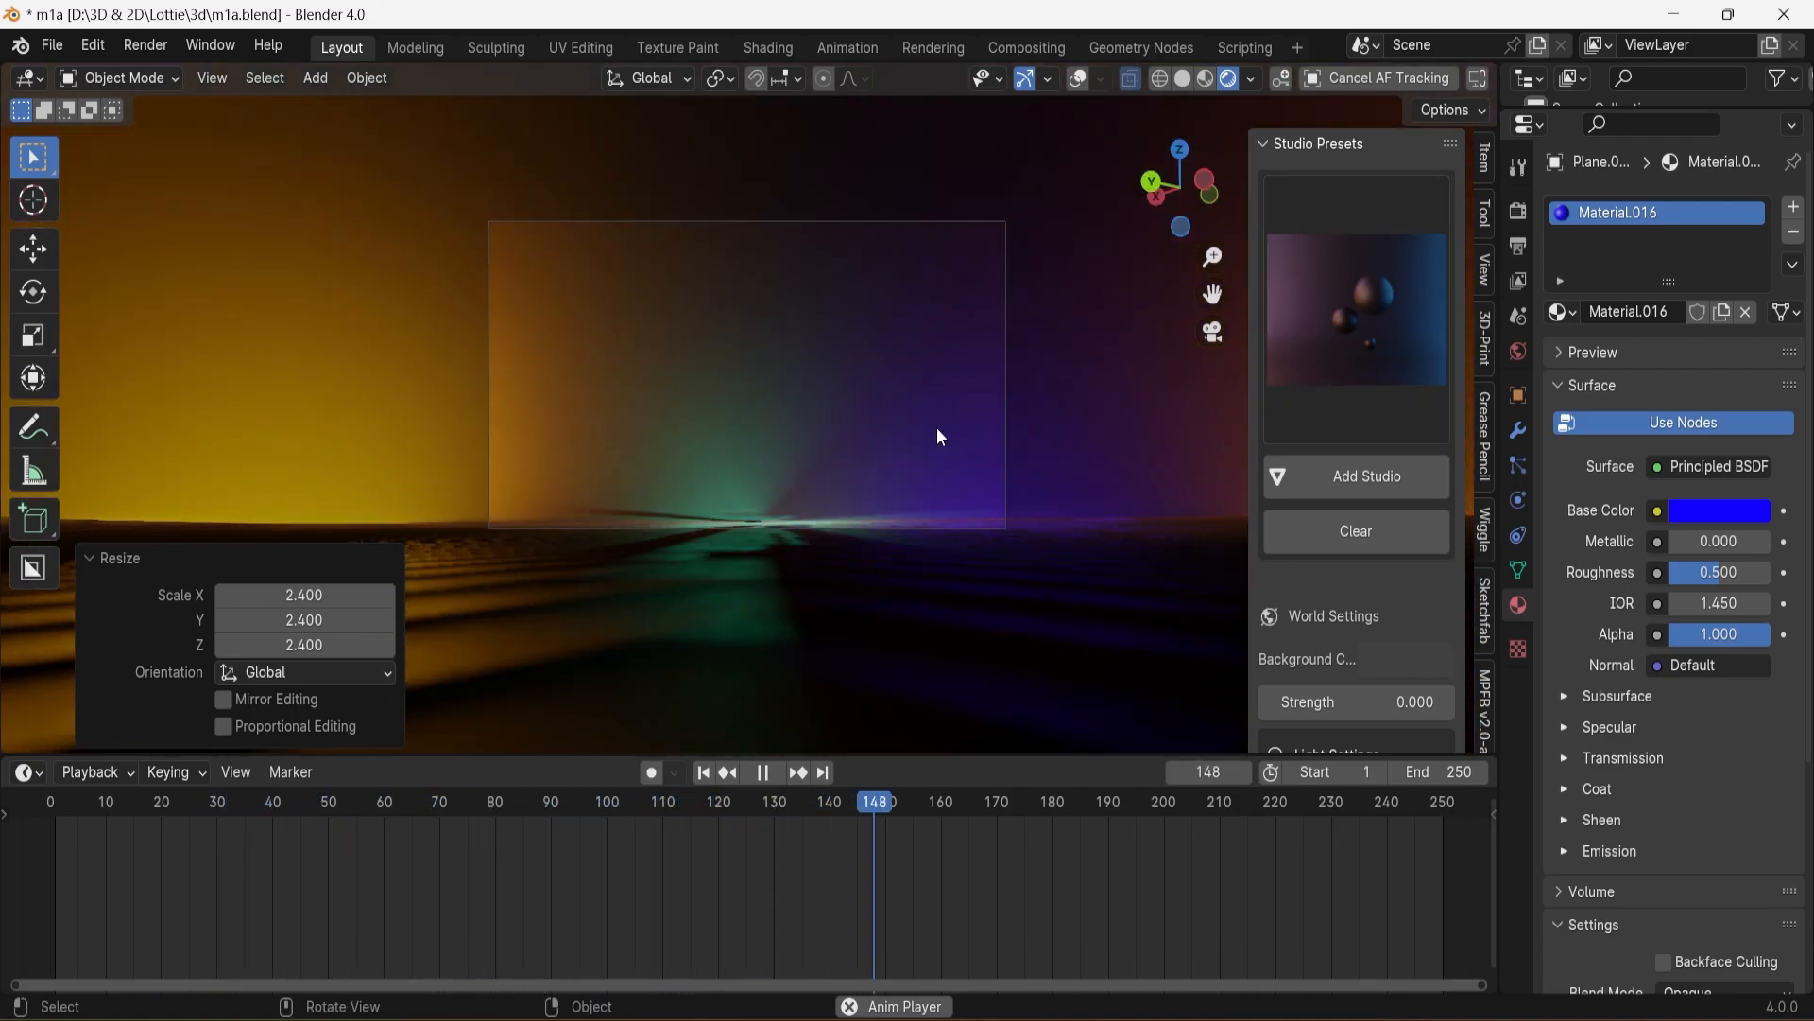
Stop the playback, move to frame 121, and scale the backdrop plane by -0.109
key(space)
drag(908, 806, 733, 809)
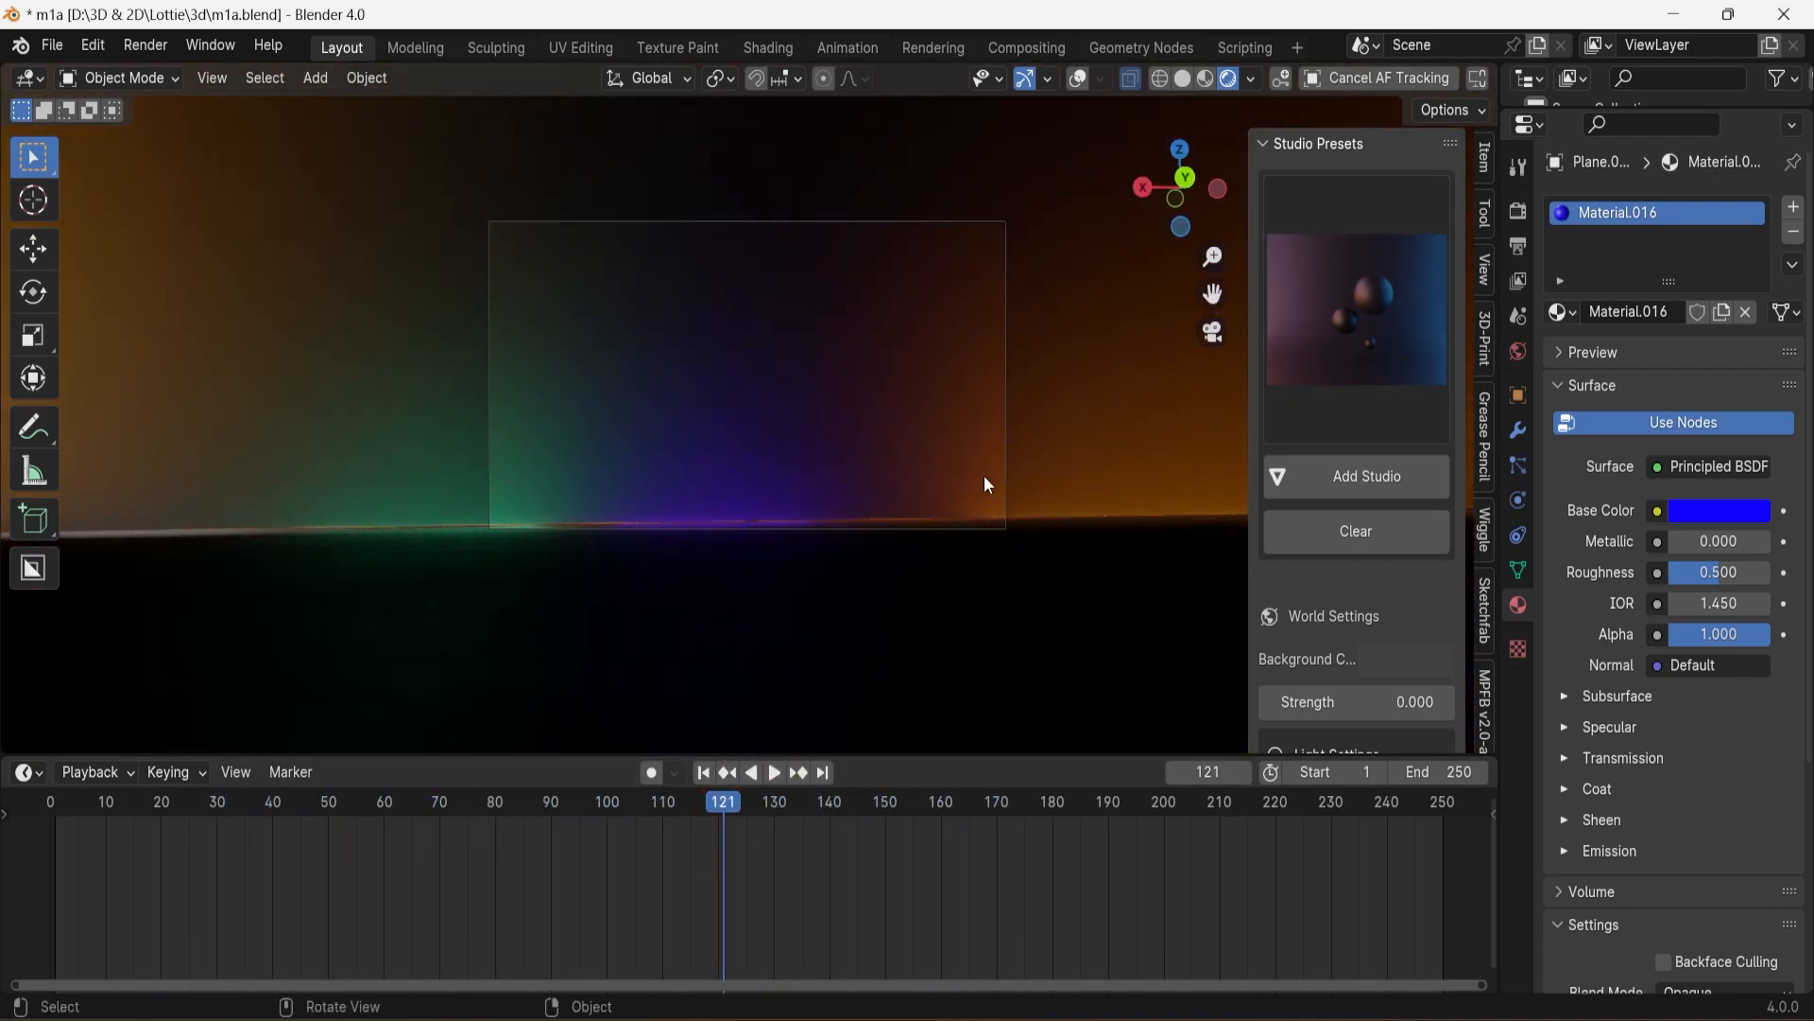
key(s)
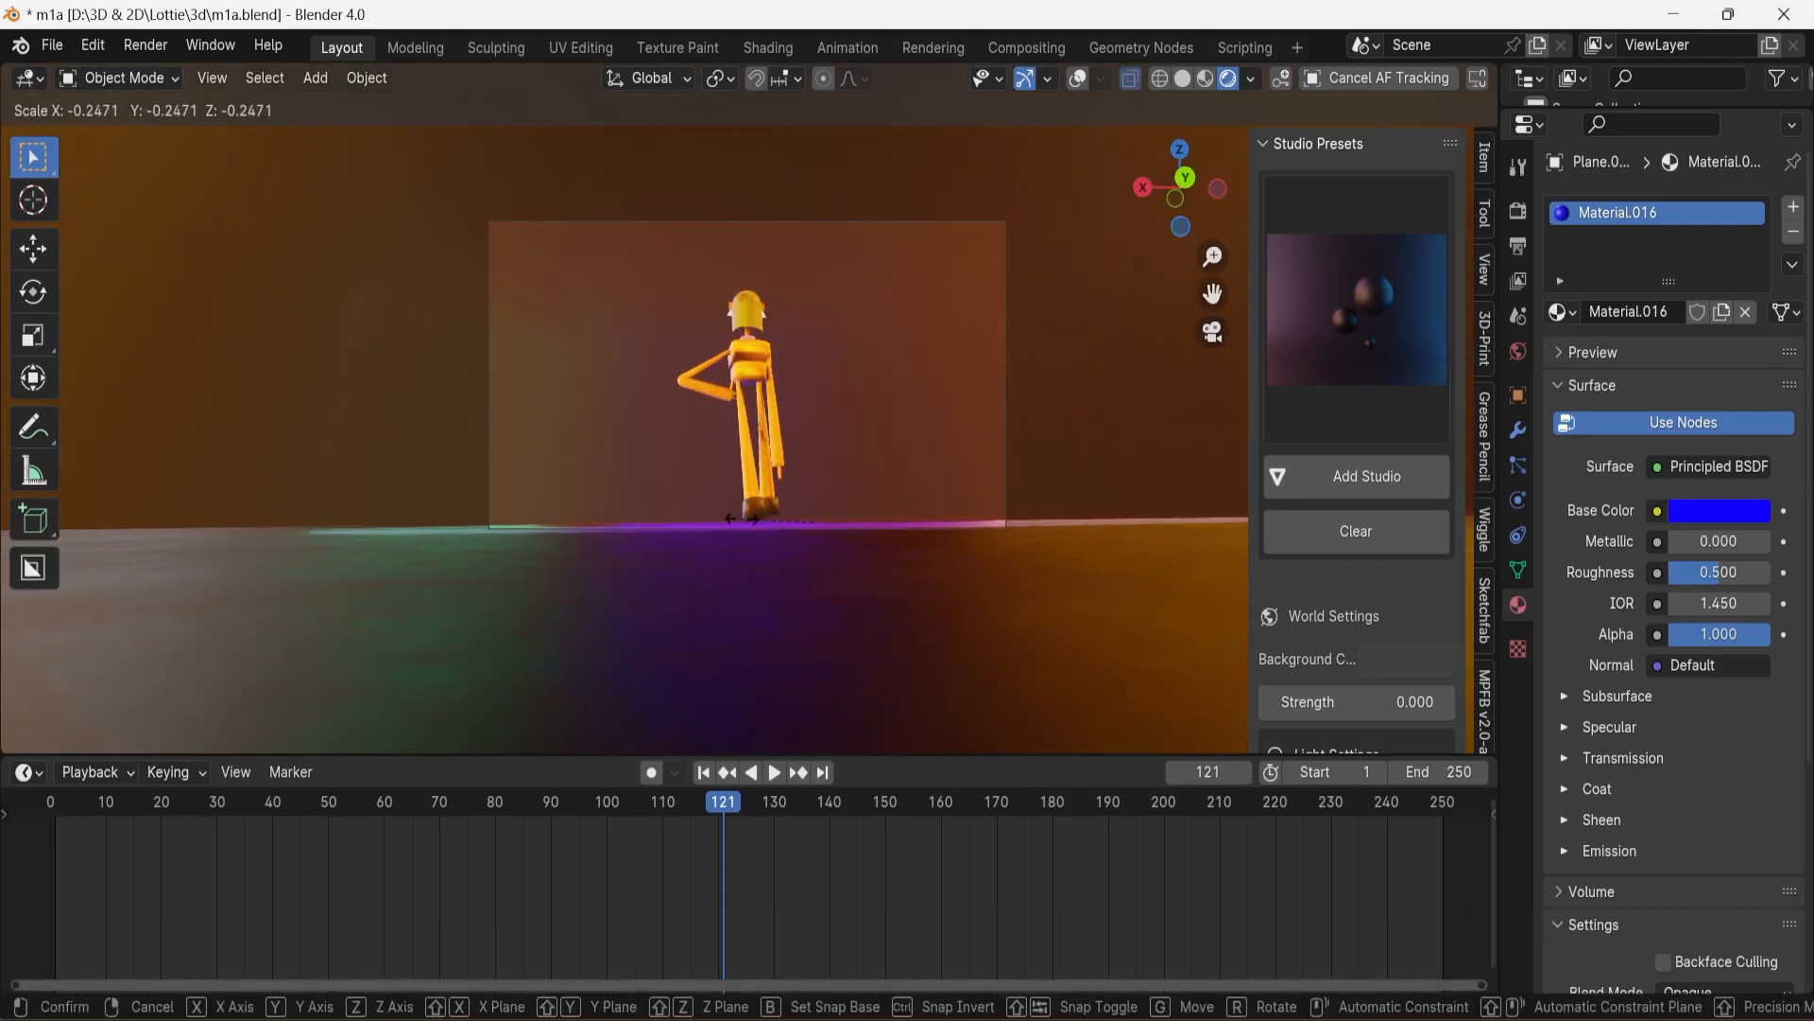
click(775, 496)
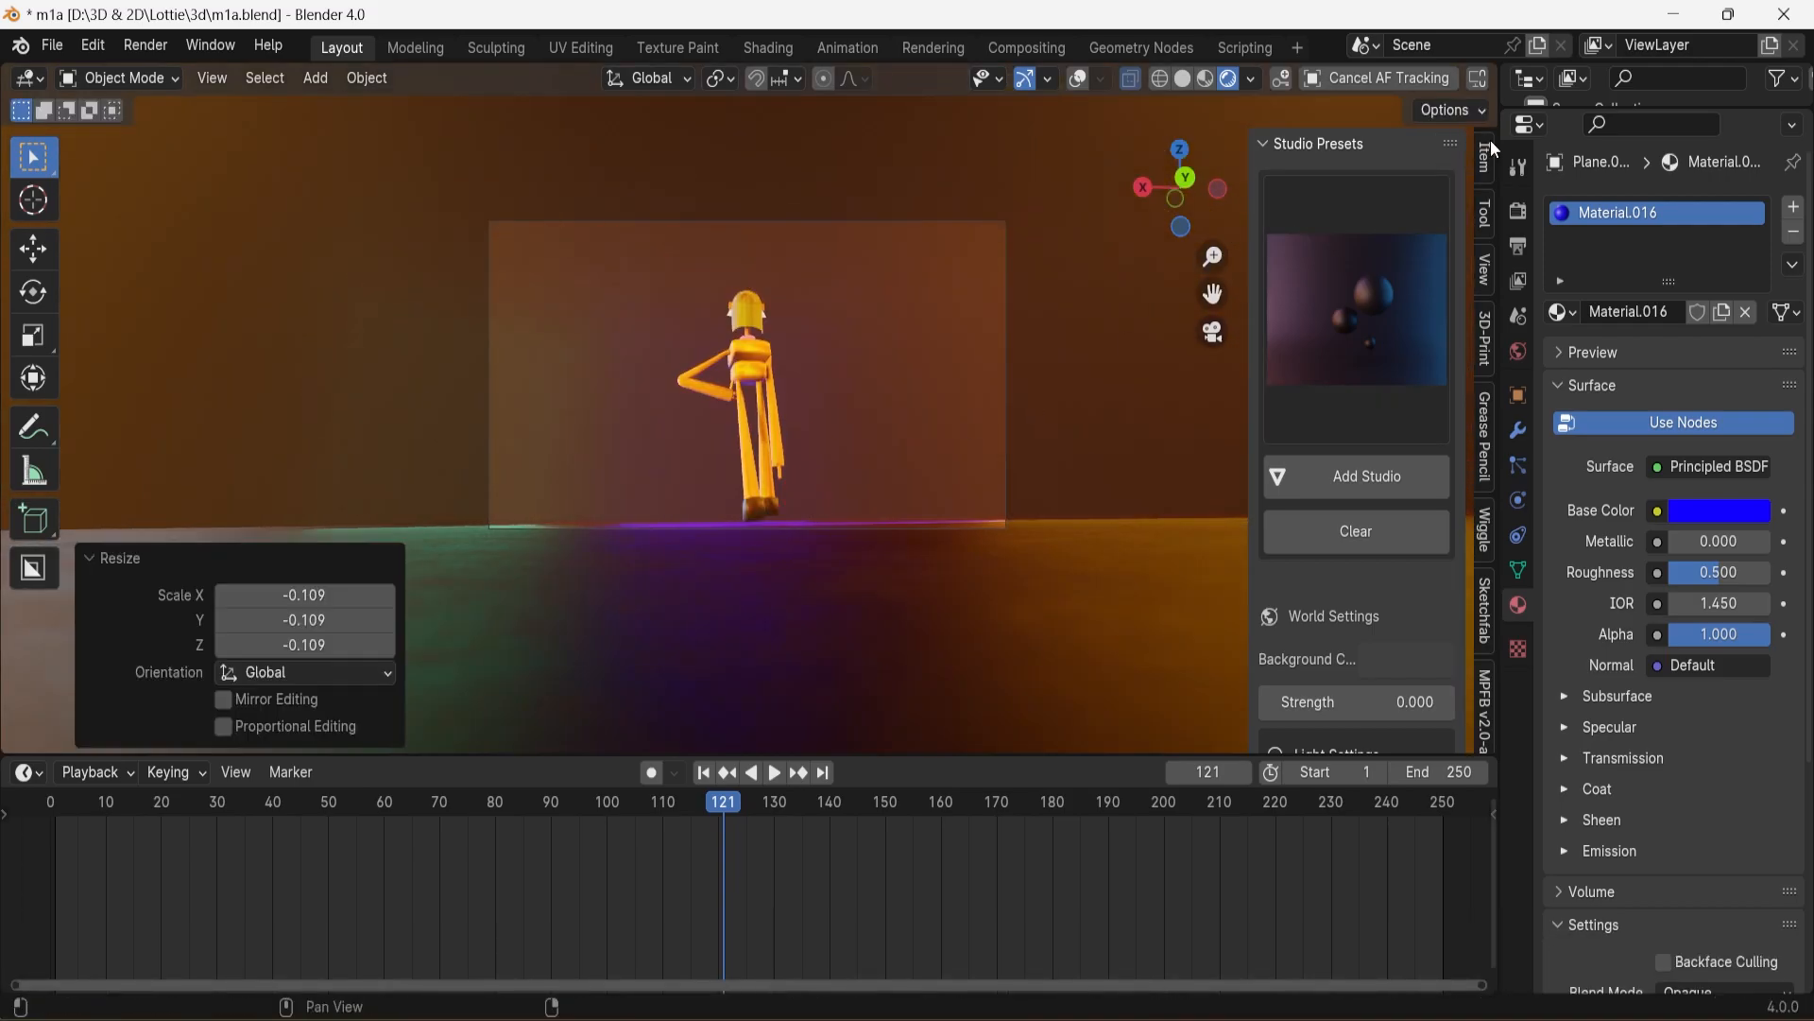
Set the camera's Y location to -27.933 m, Z location to -11.89 m and X rotation to 103.16°, and save the file
click(1483, 155)
drag(1685, 105, 1685, 762)
click(1618, 249)
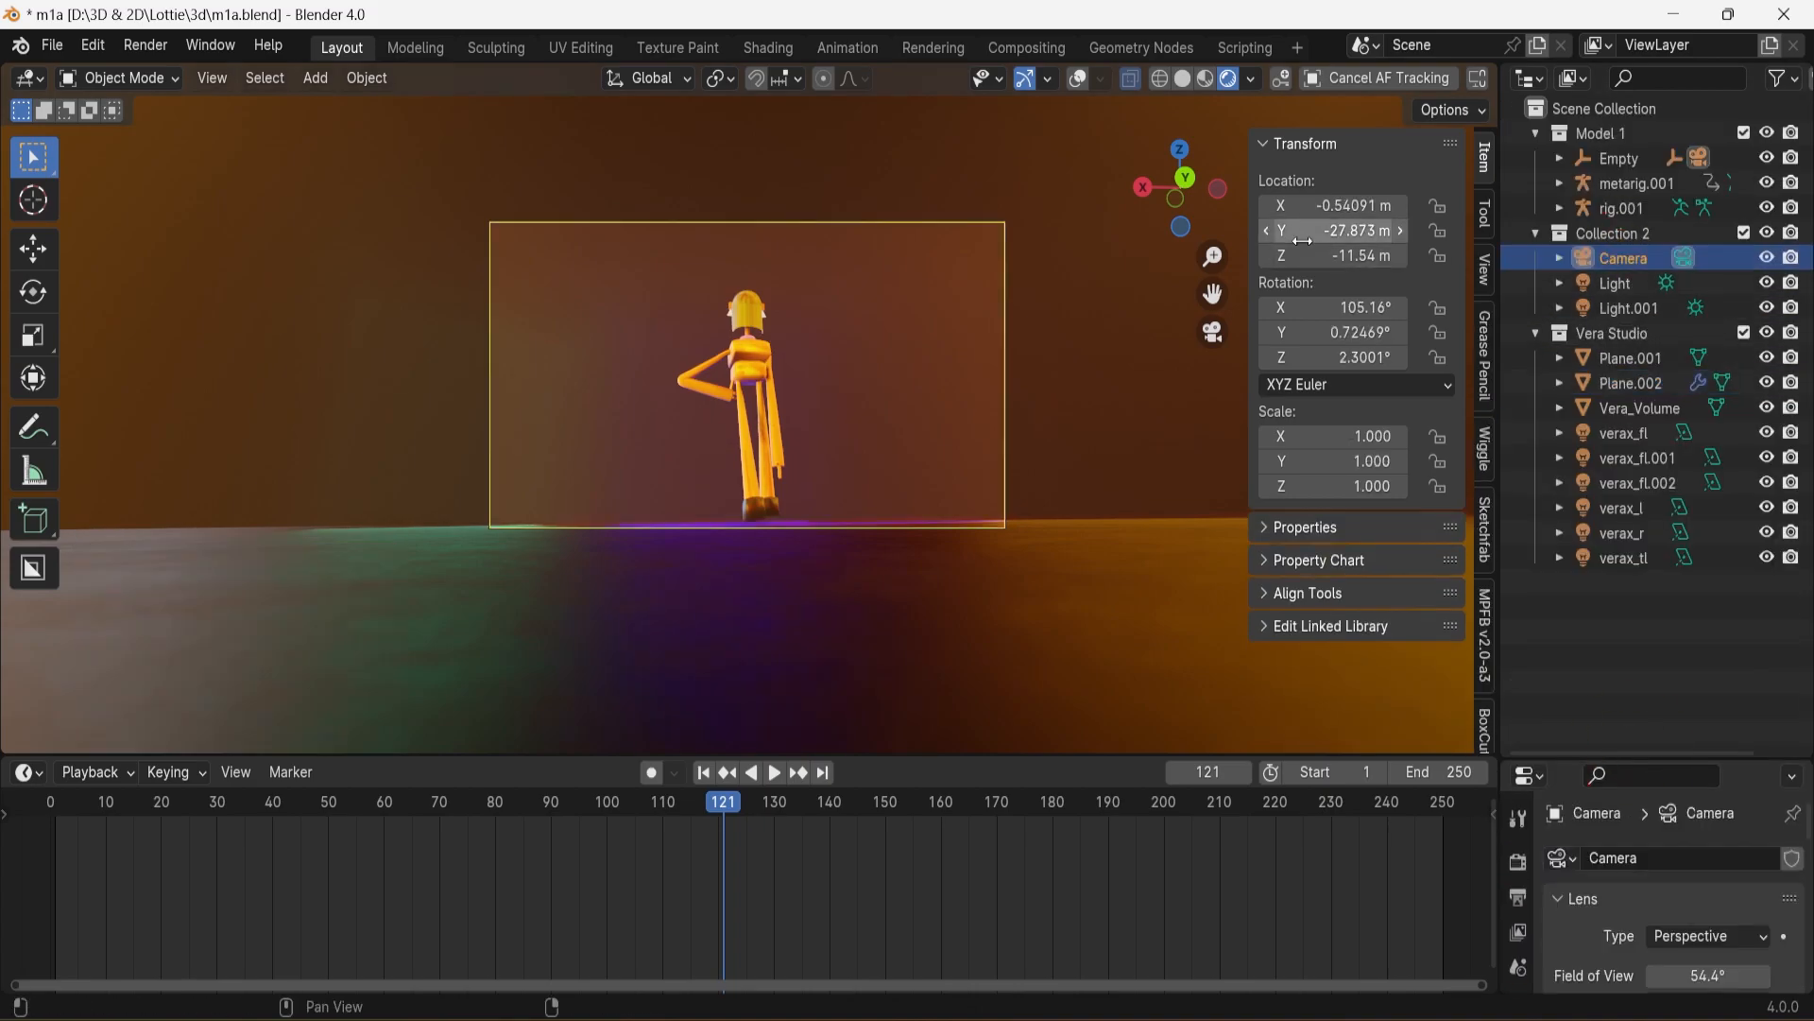
mouse_move(1332, 255)
mouse_down()
mouse_move(1361, 255)
mouse_move(1327, 231)
mouse_up()
drag(1332, 307, 1320, 255)
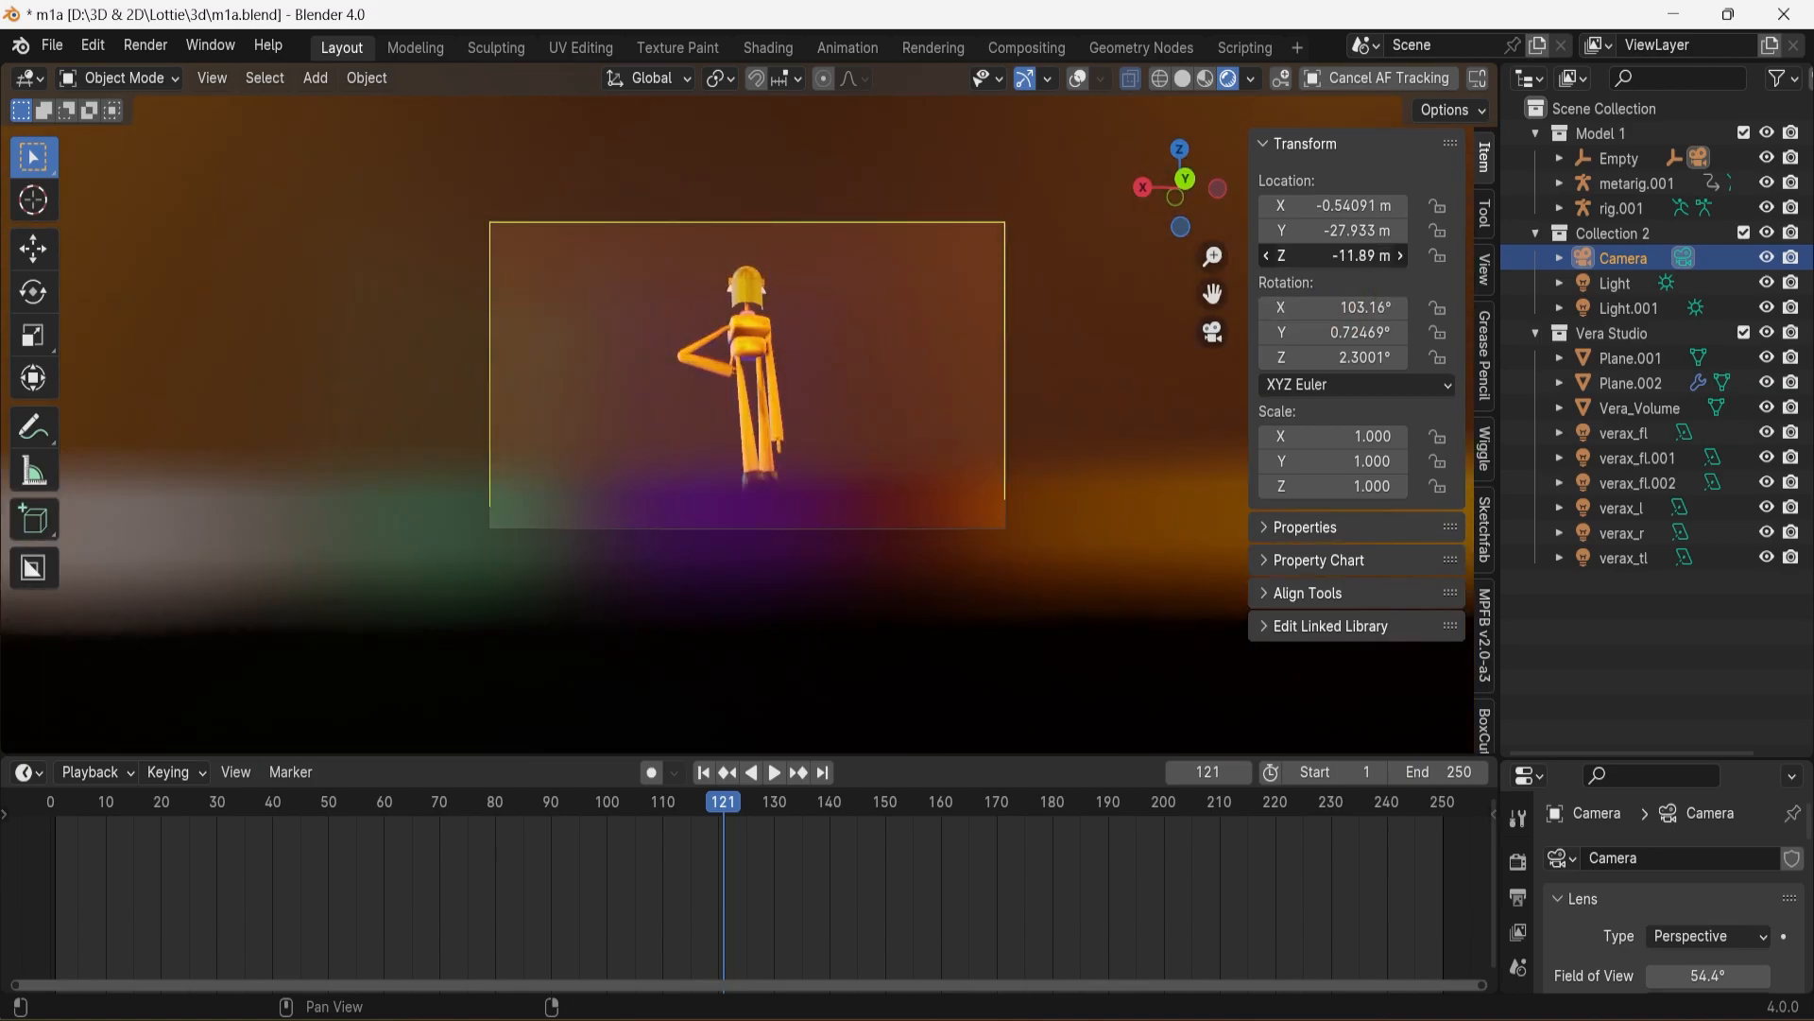
drag(726, 807, 77, 849)
key(ctrl+s)
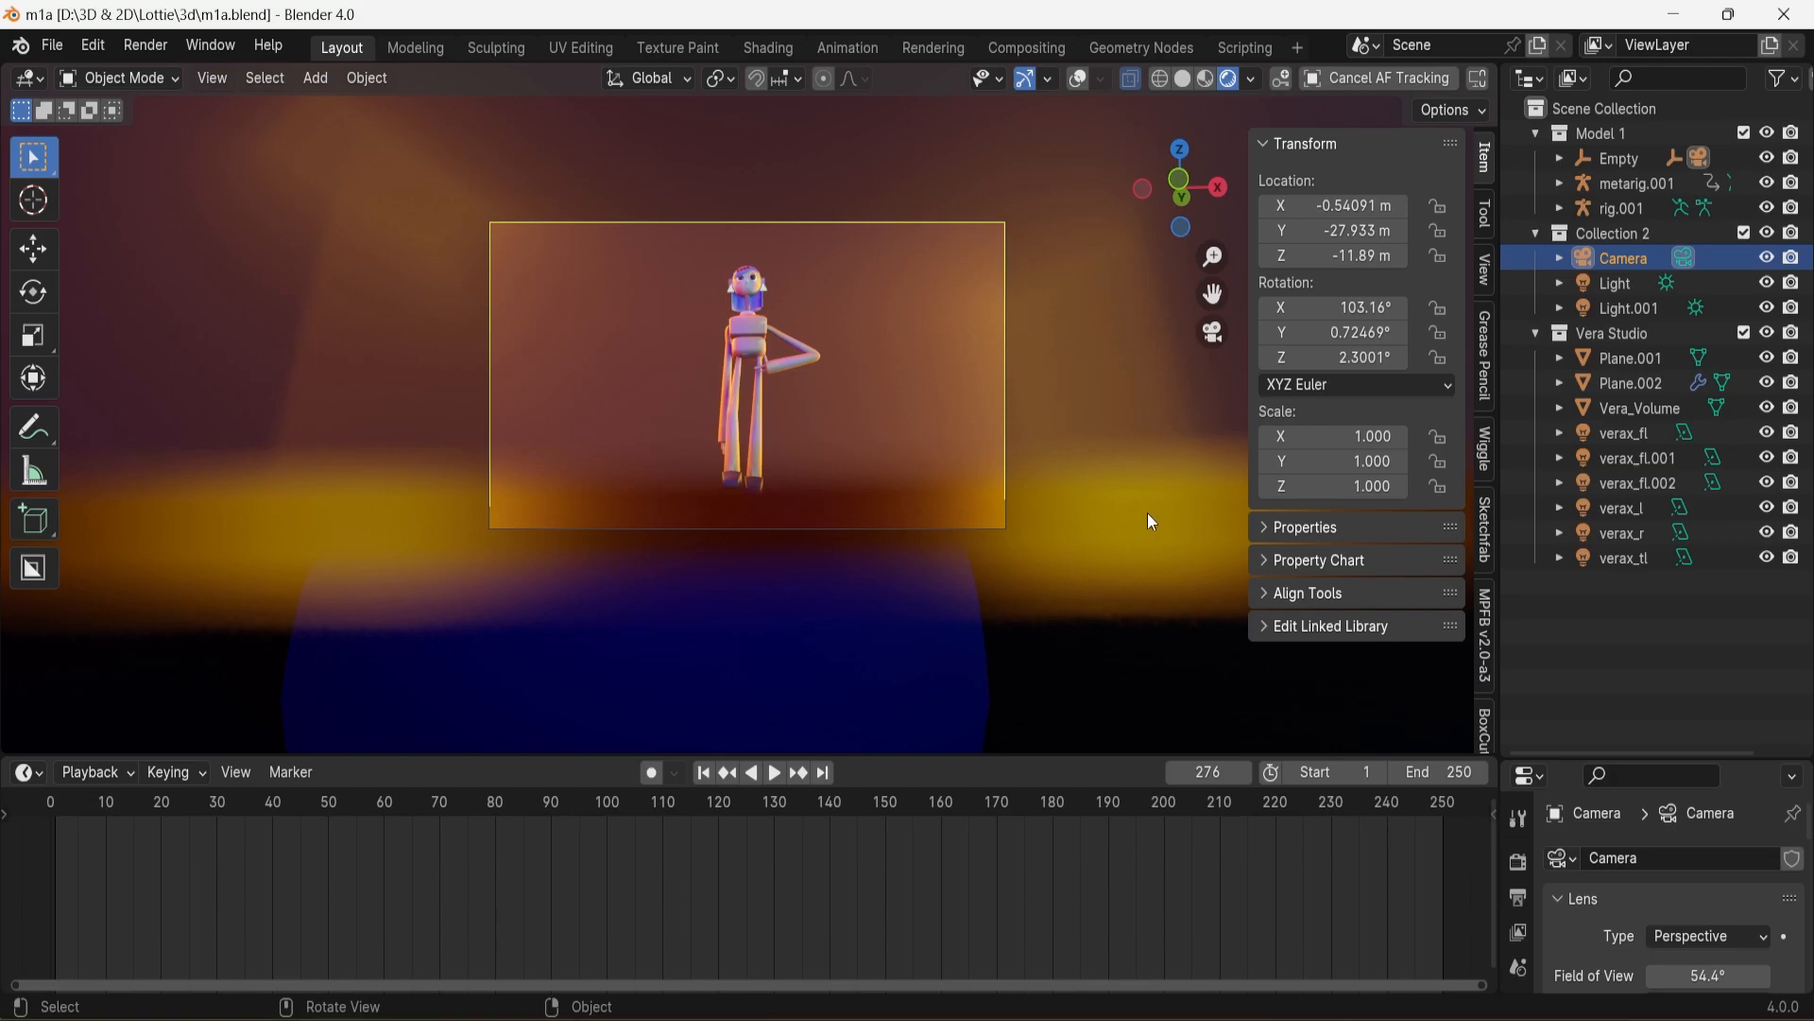
Play the animation and set the camera's passepartout opacity to 1.000
click(774, 773)
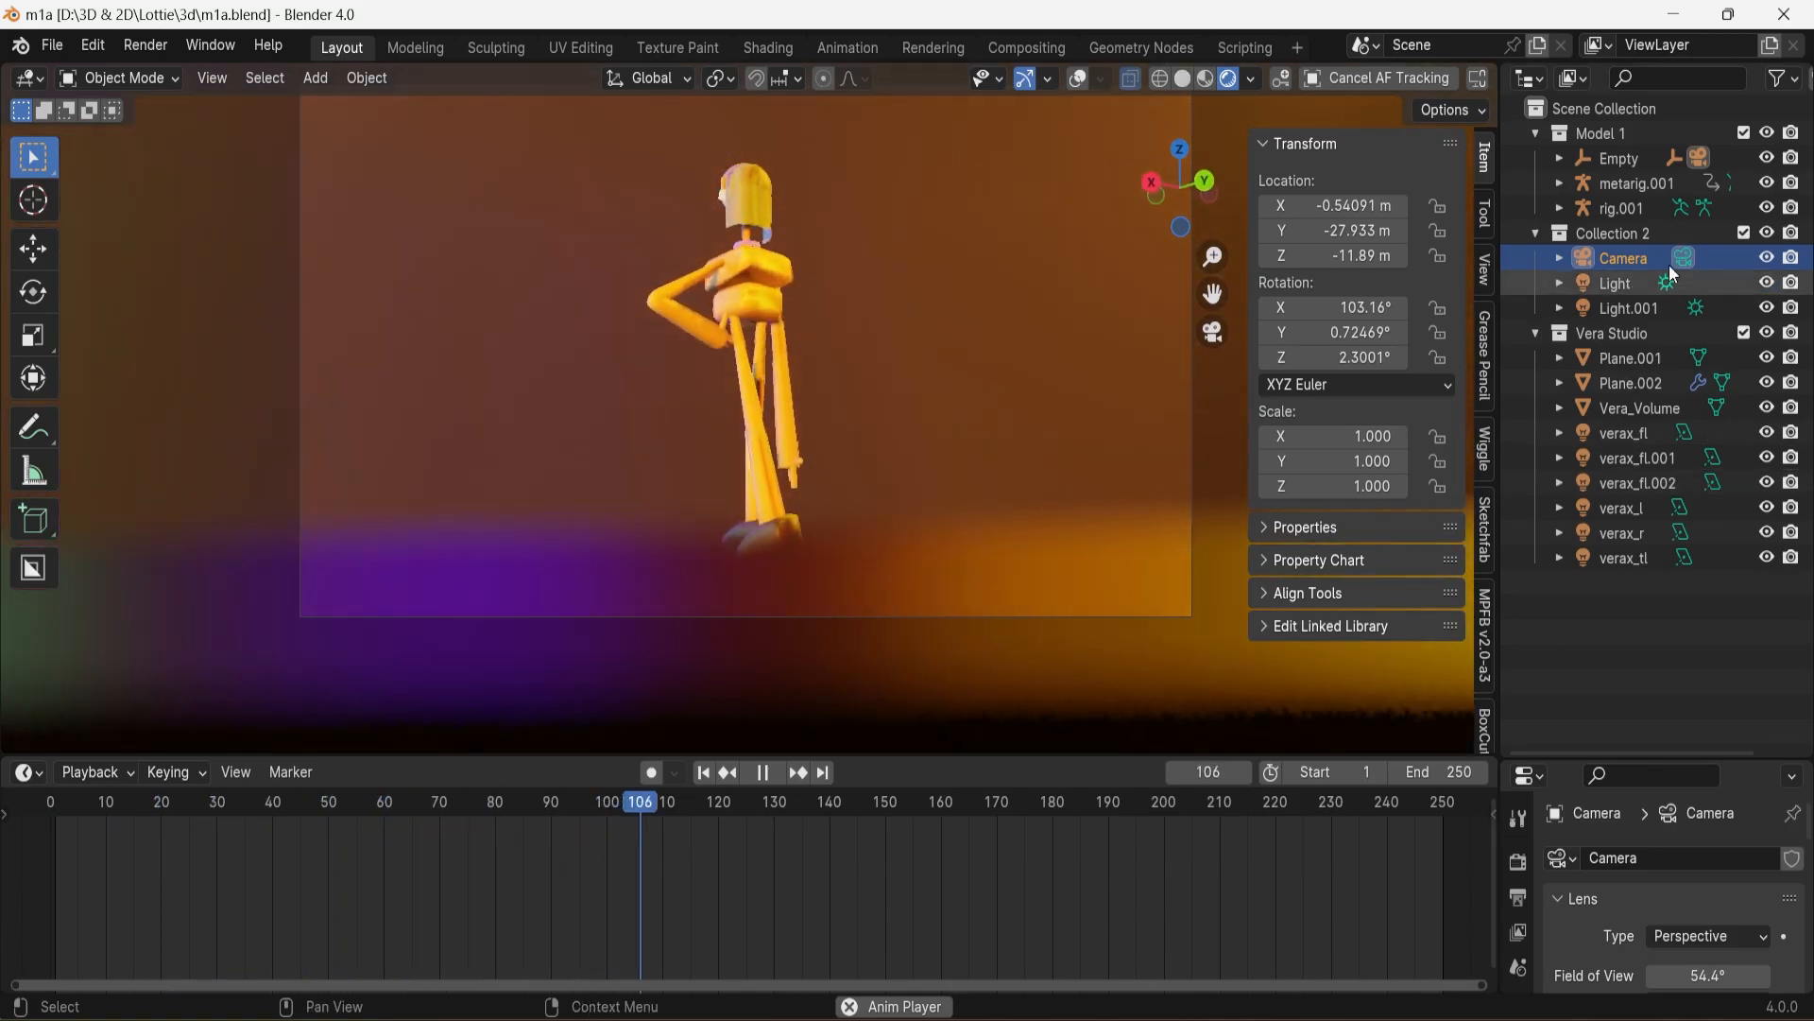
drag(1575, 775, 1573, 210)
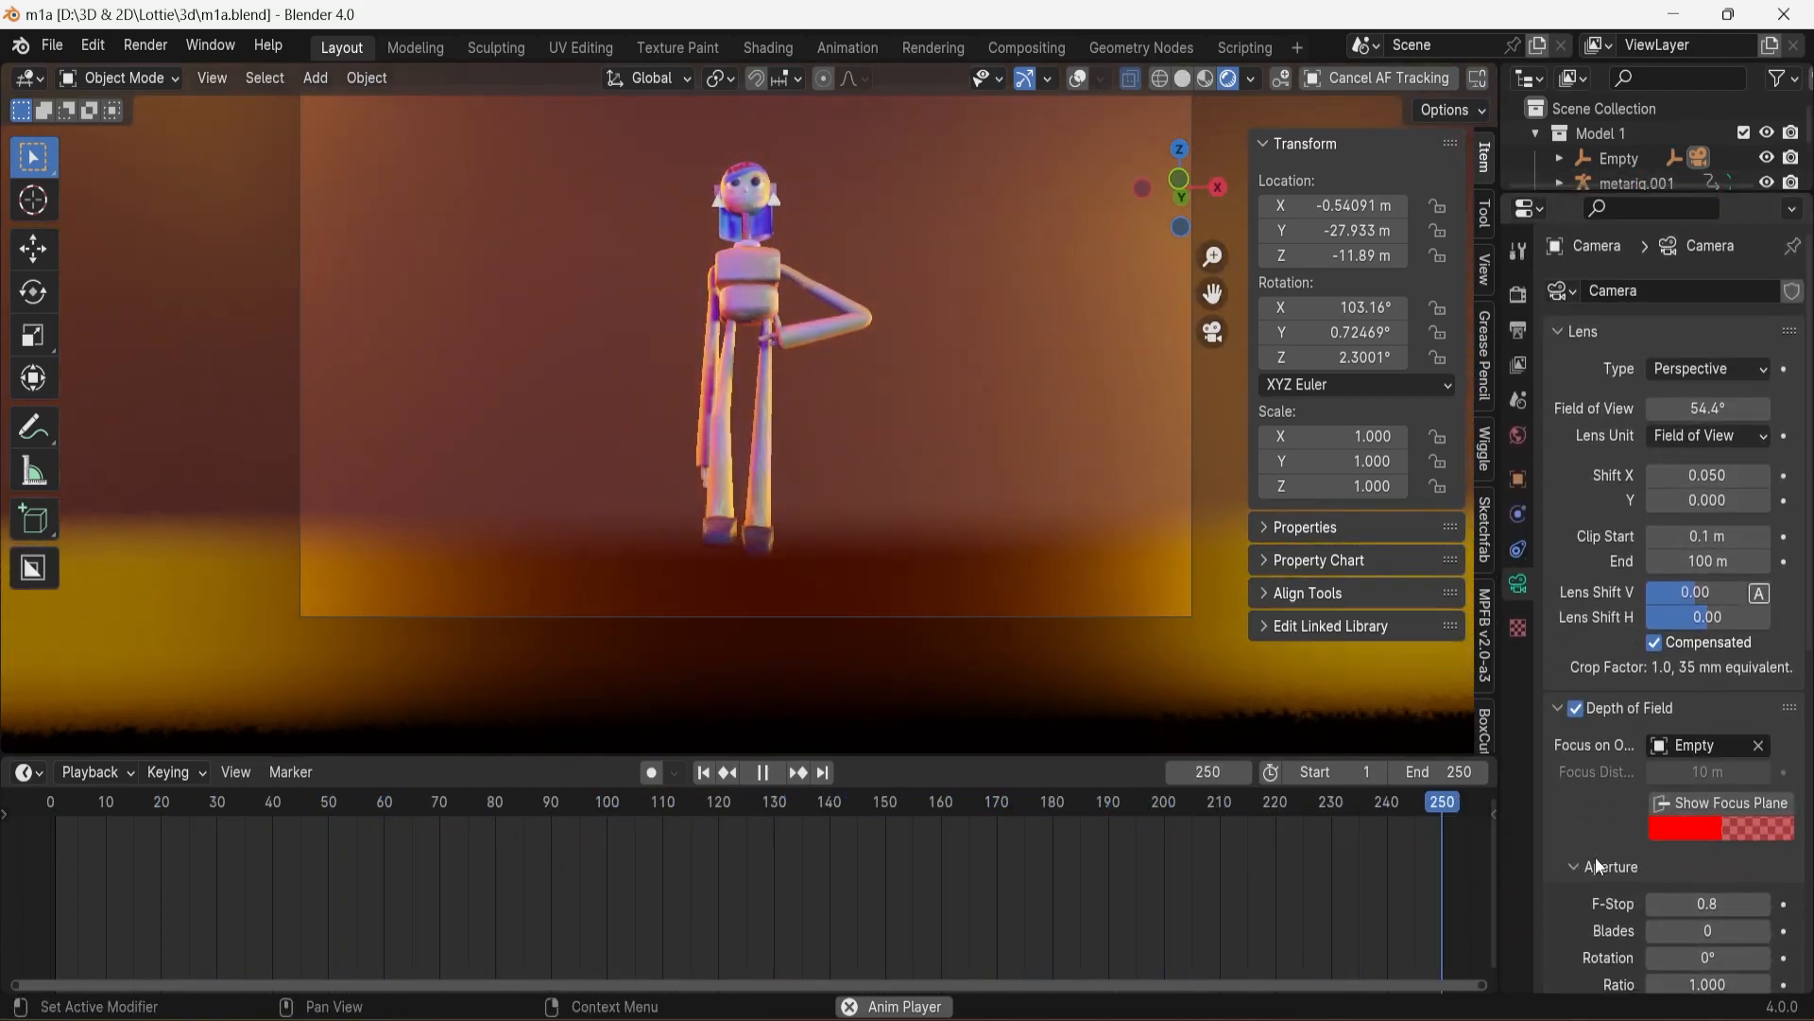
scroll(1631, 779, down, 8)
click(1607, 819)
scroll(1591, 787, down, 5)
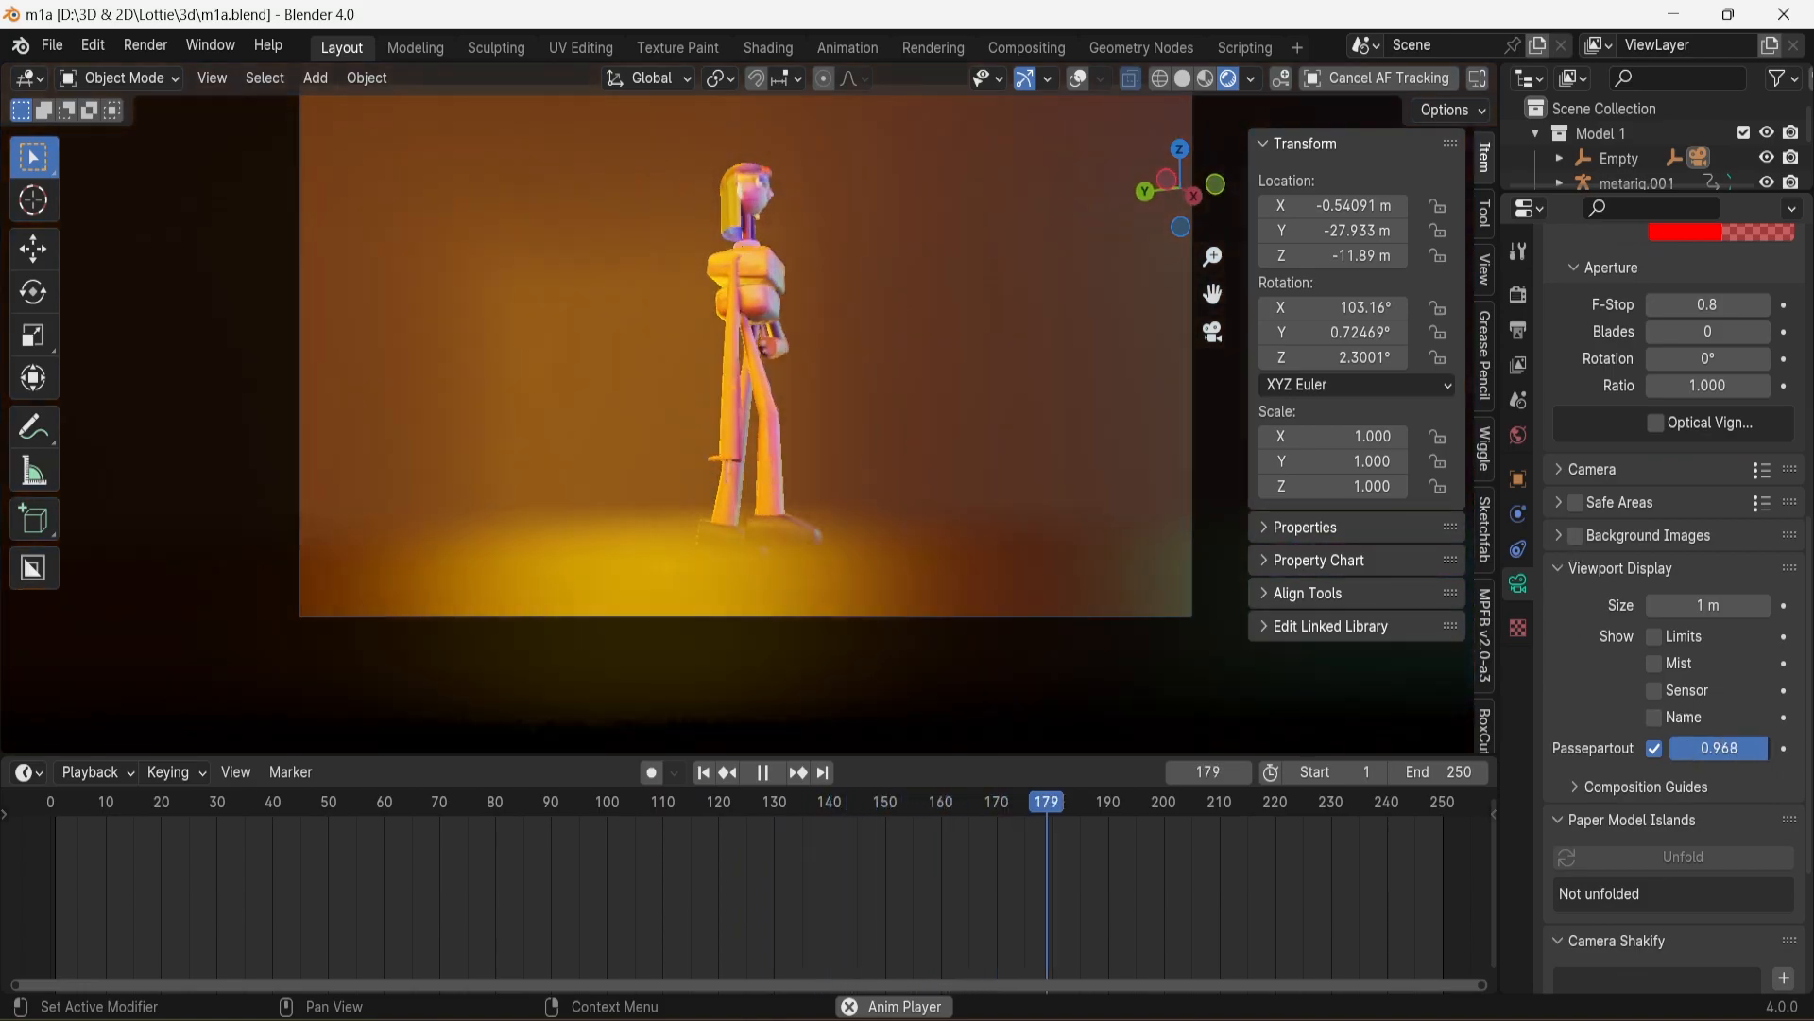
drag(1764, 747, 1770, 748)
scroll(699, 565, down, 2)
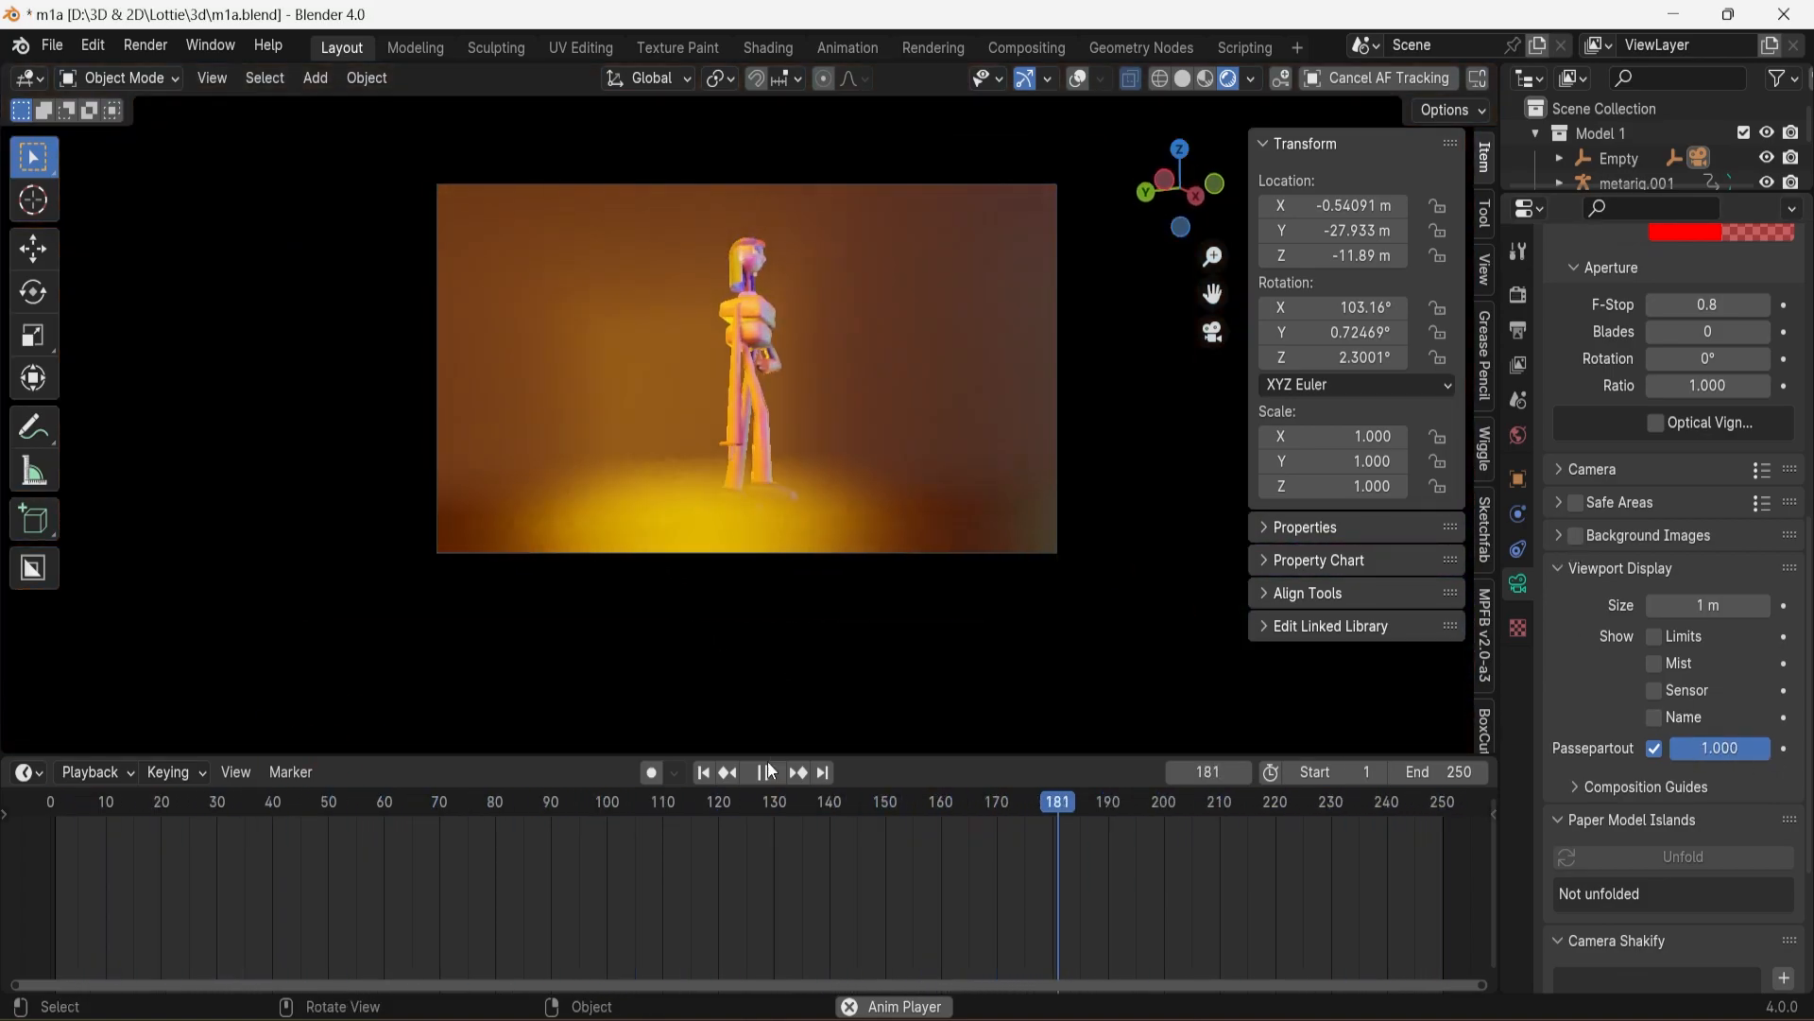
Stop the playback, turn the viewport overlays back on, and put the character's armature metarig.001 in Pose Mode
click(765, 771)
click(1075, 77)
click(750, 308)
click(119, 78)
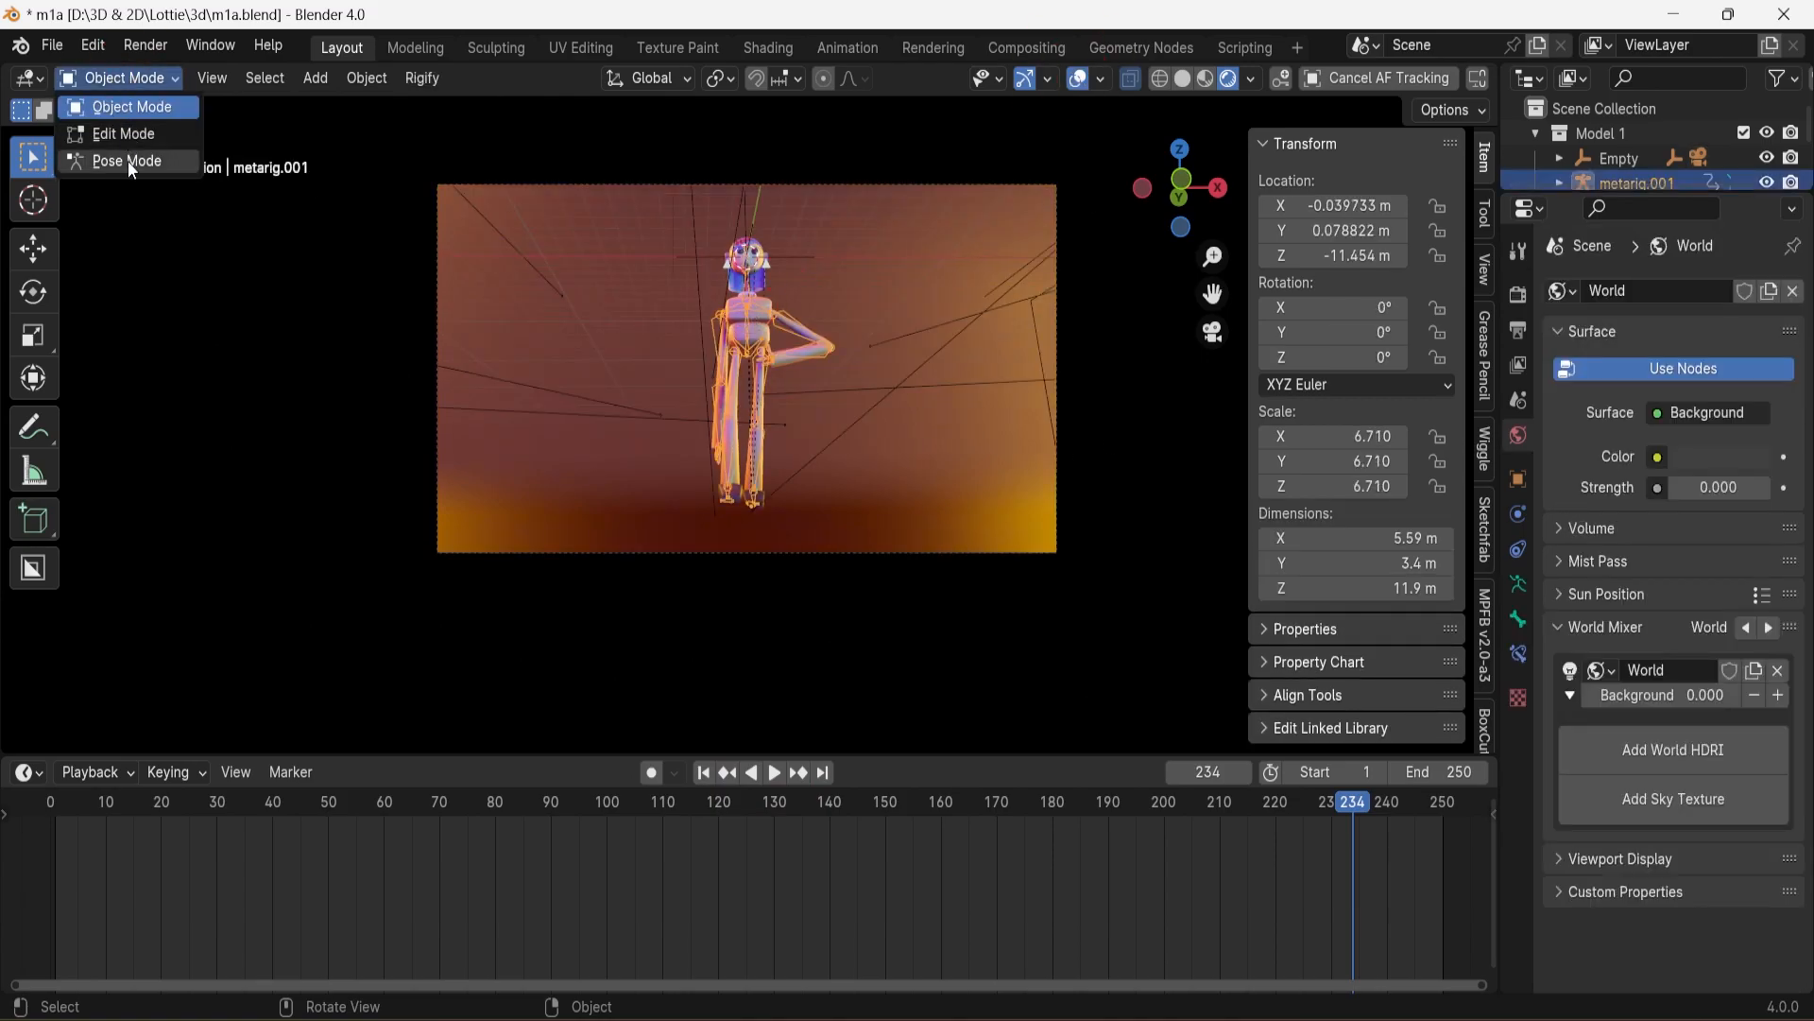
click(129, 161)
scroll(890, 391, up, 1)
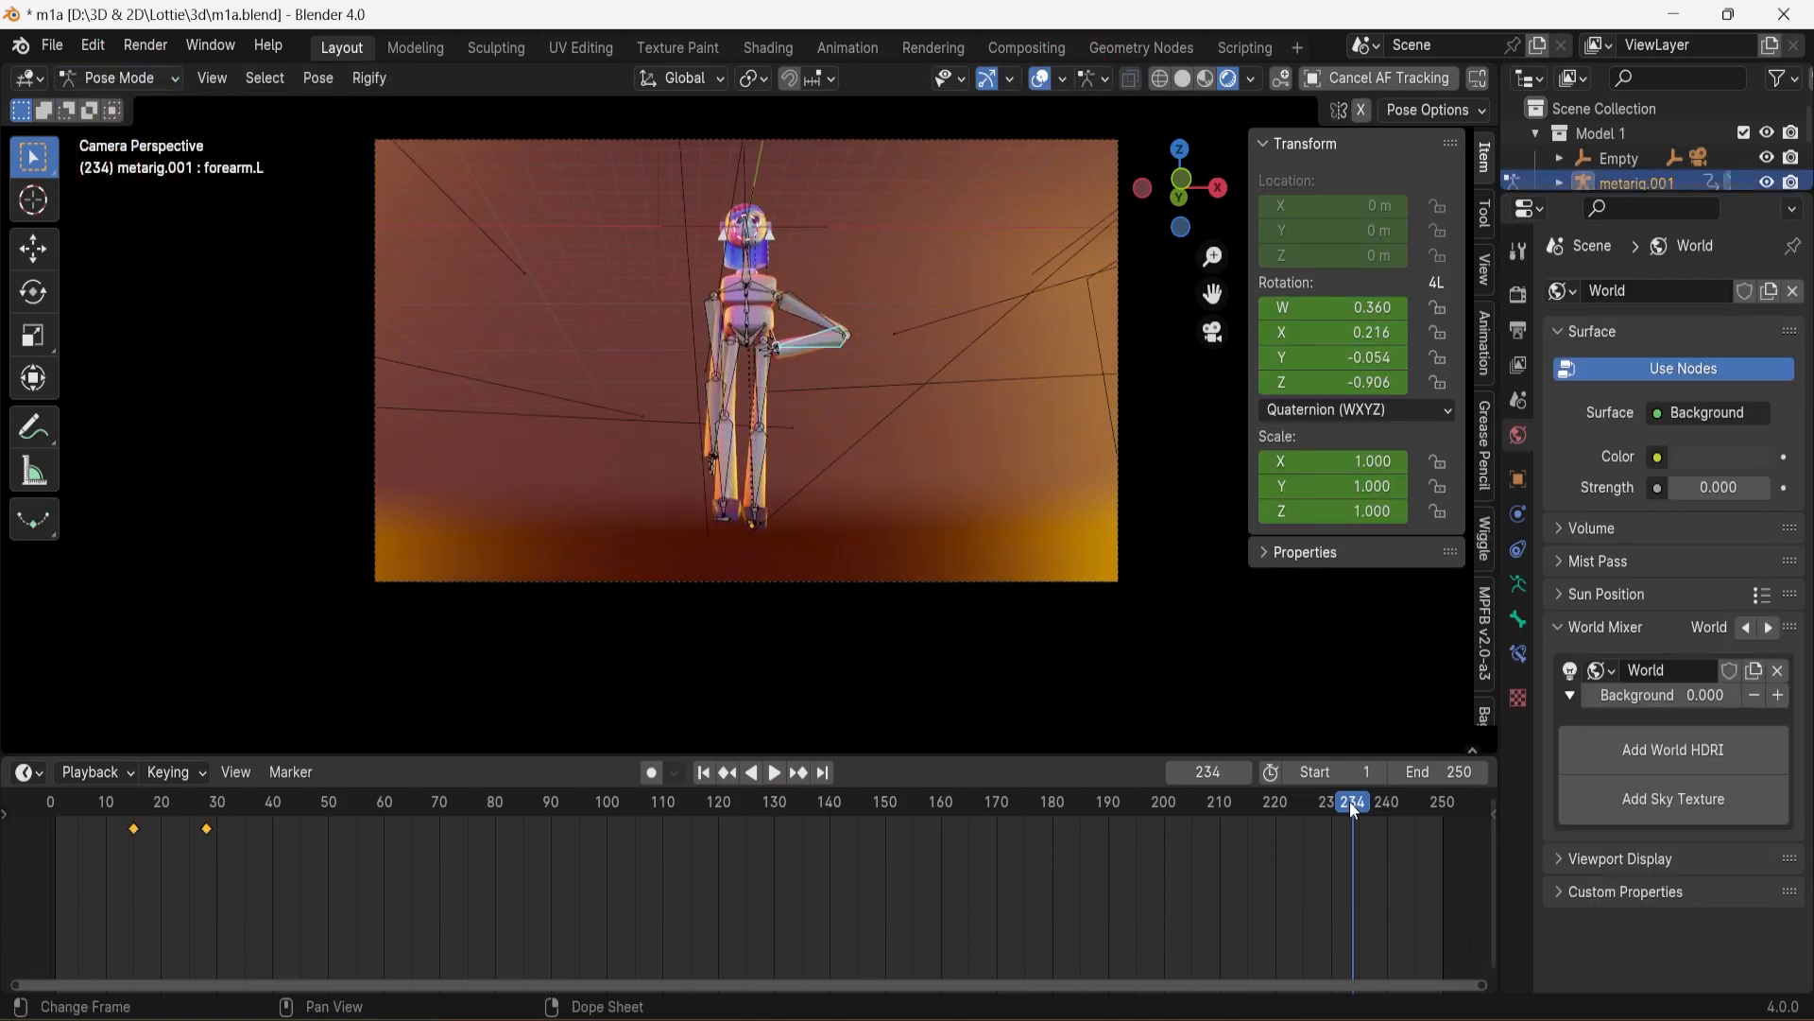
Select all the bones and stretch their keyframes in time from frame 15 so the last key lands at about frame 49
drag(1350, 802, 204, 822)
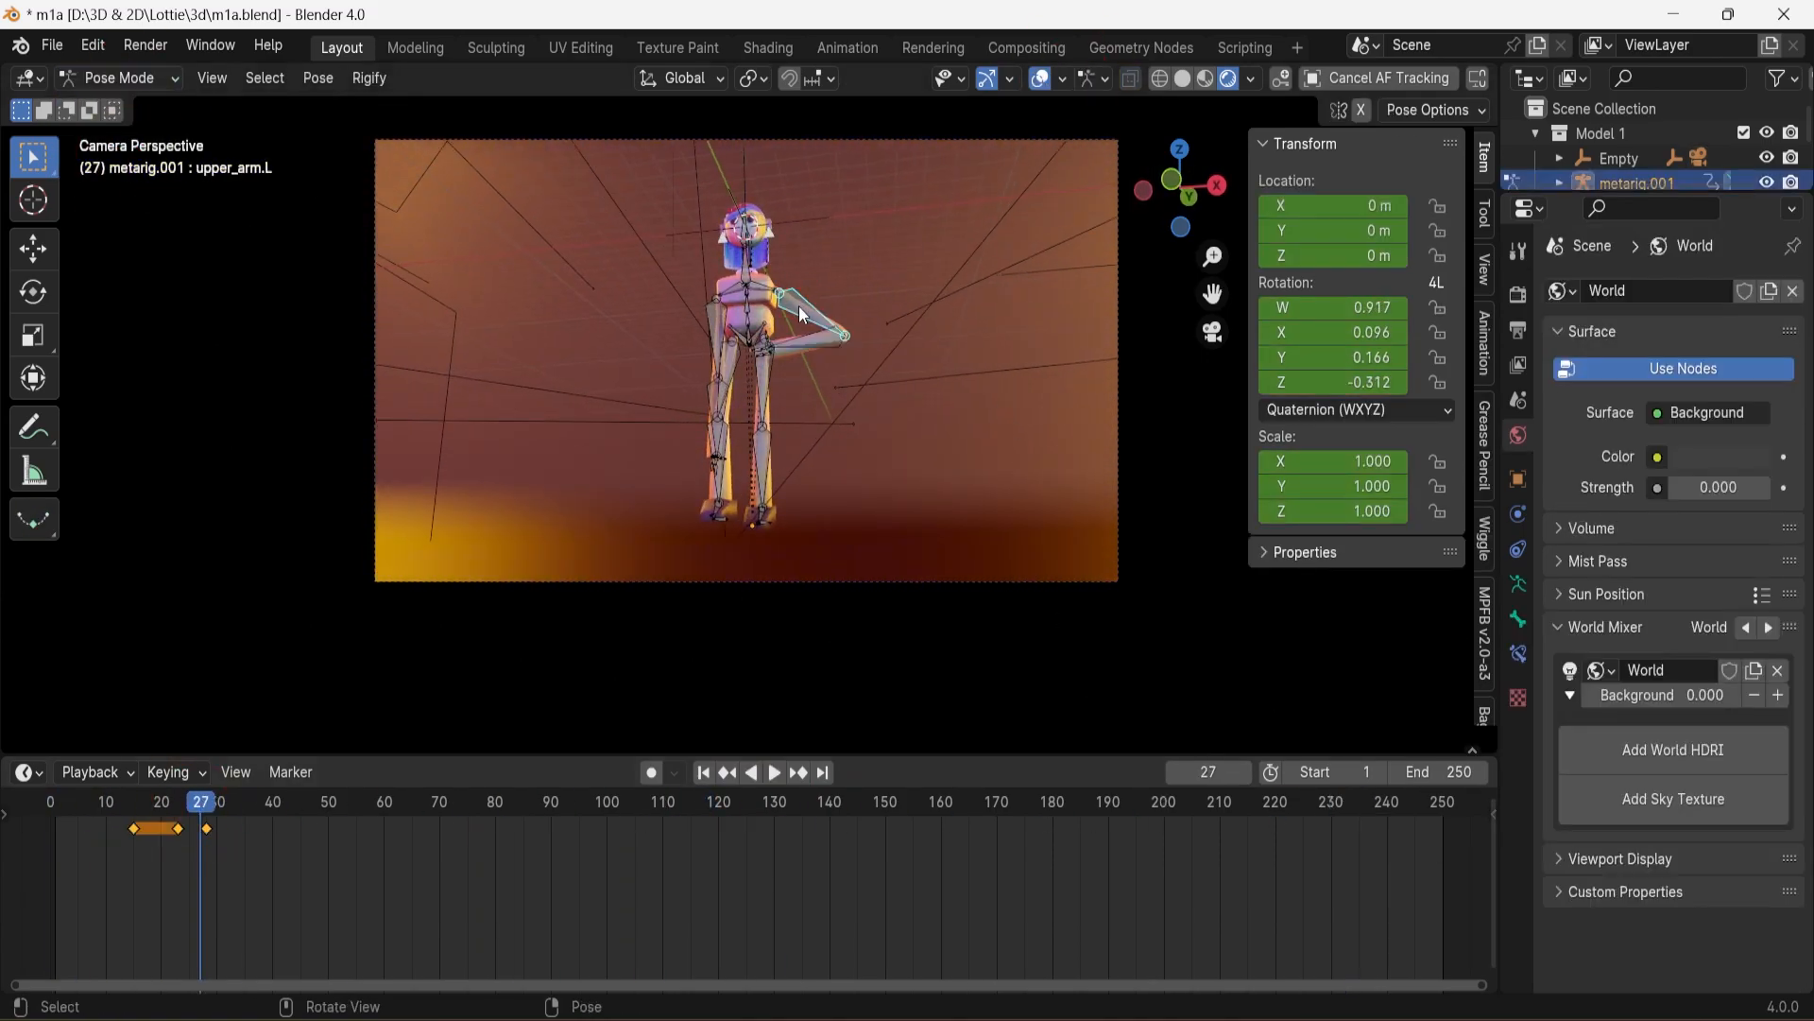
key(a)
click(94, 802)
key(s)
click(107, 811)
key(s)
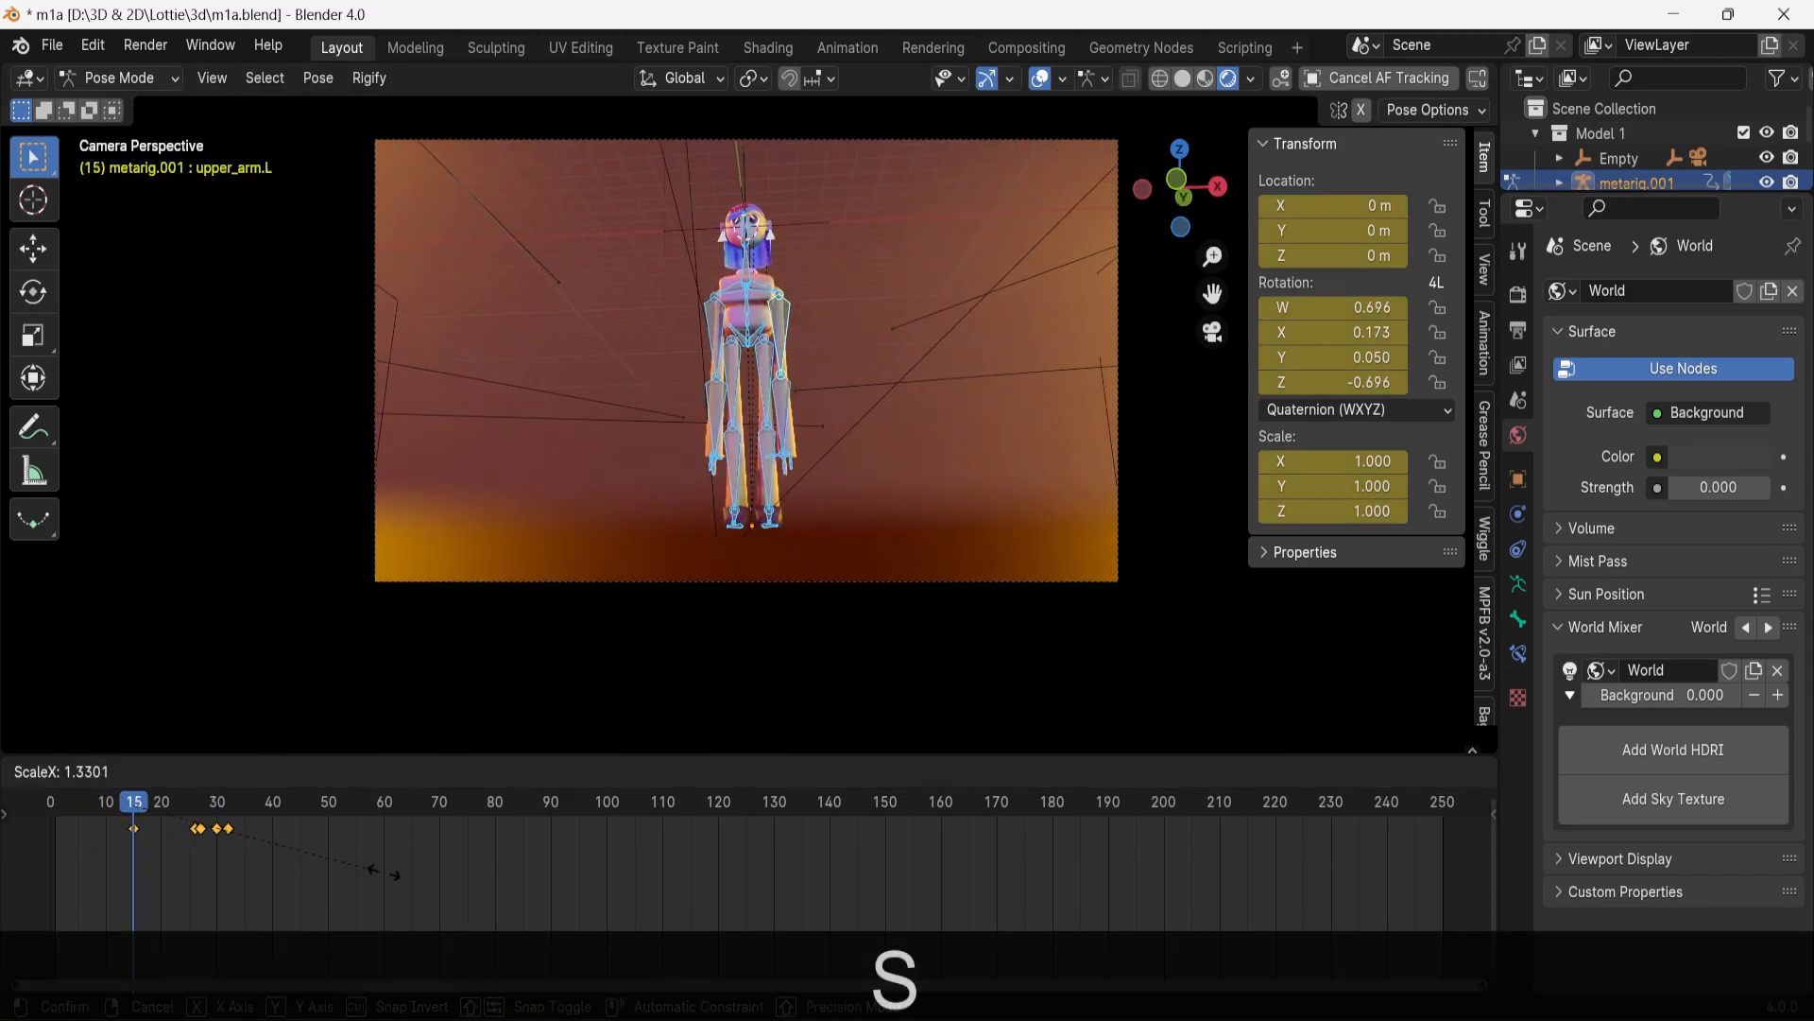
click(624, 871)
Play the retimed pose animation, return to the start of the timeline, replay it and stop
key(space)
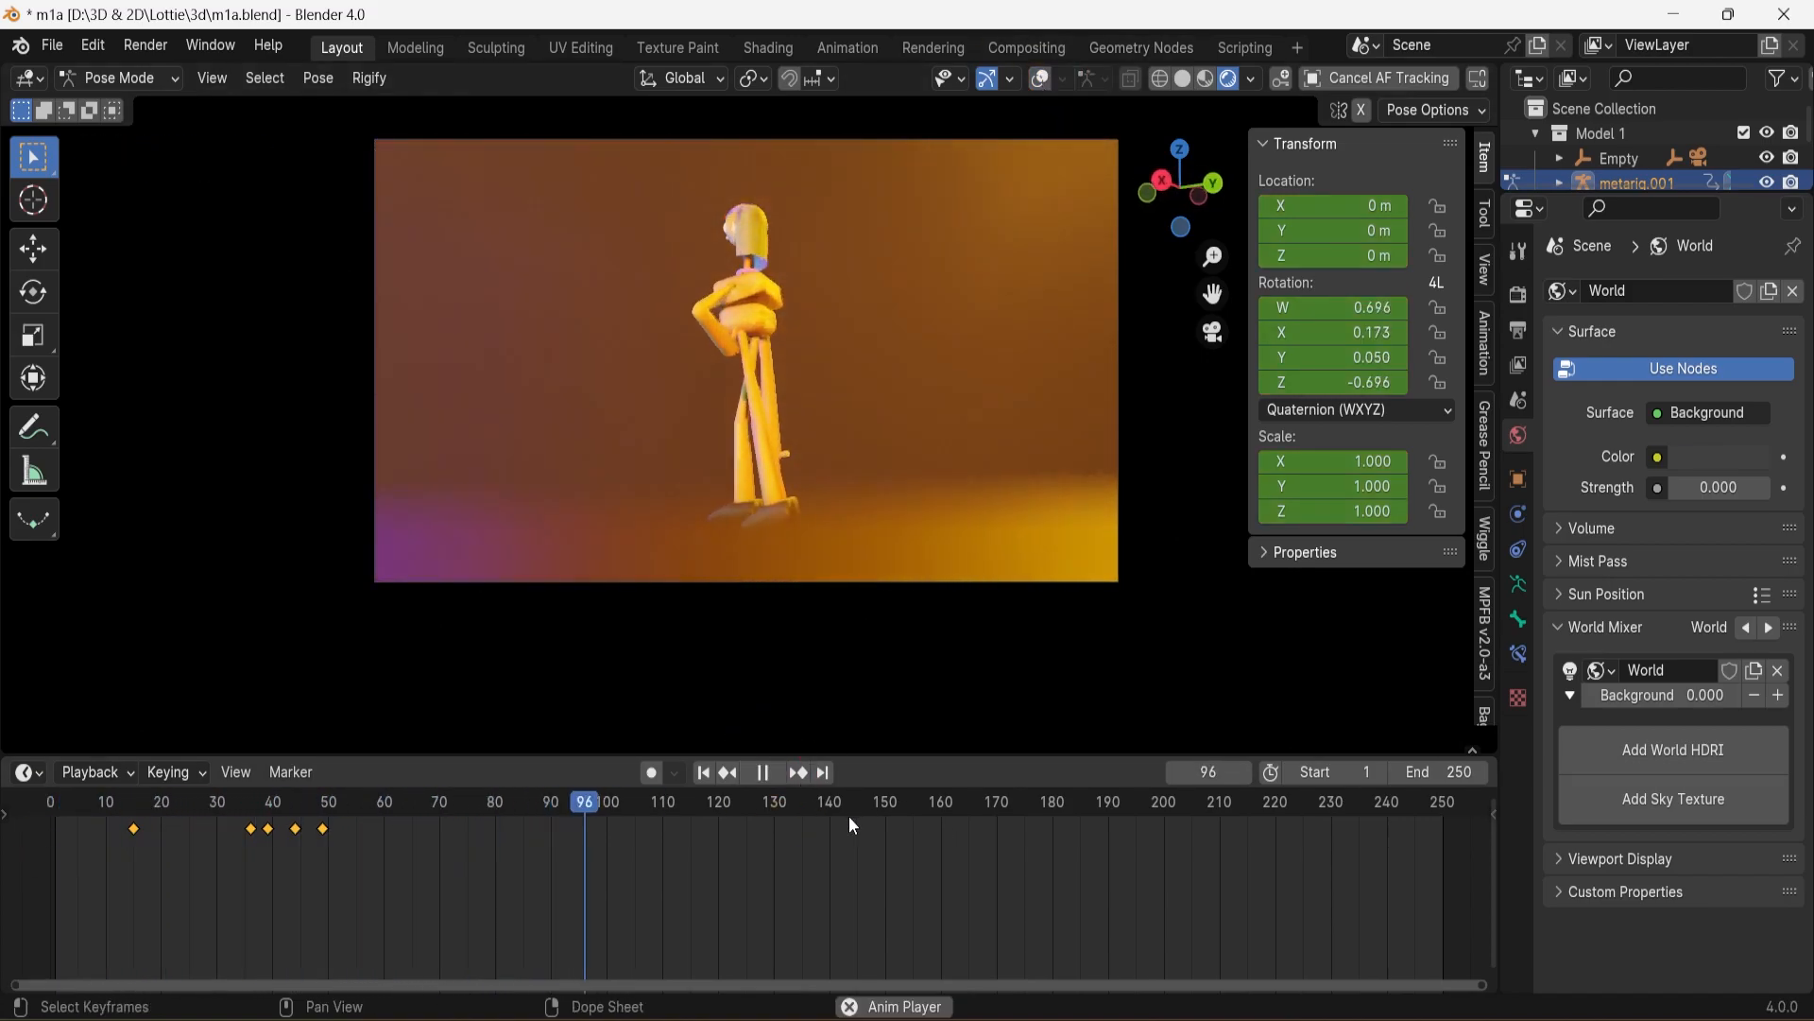
key(space)
drag(776, 814, 26, 810)
click(770, 783)
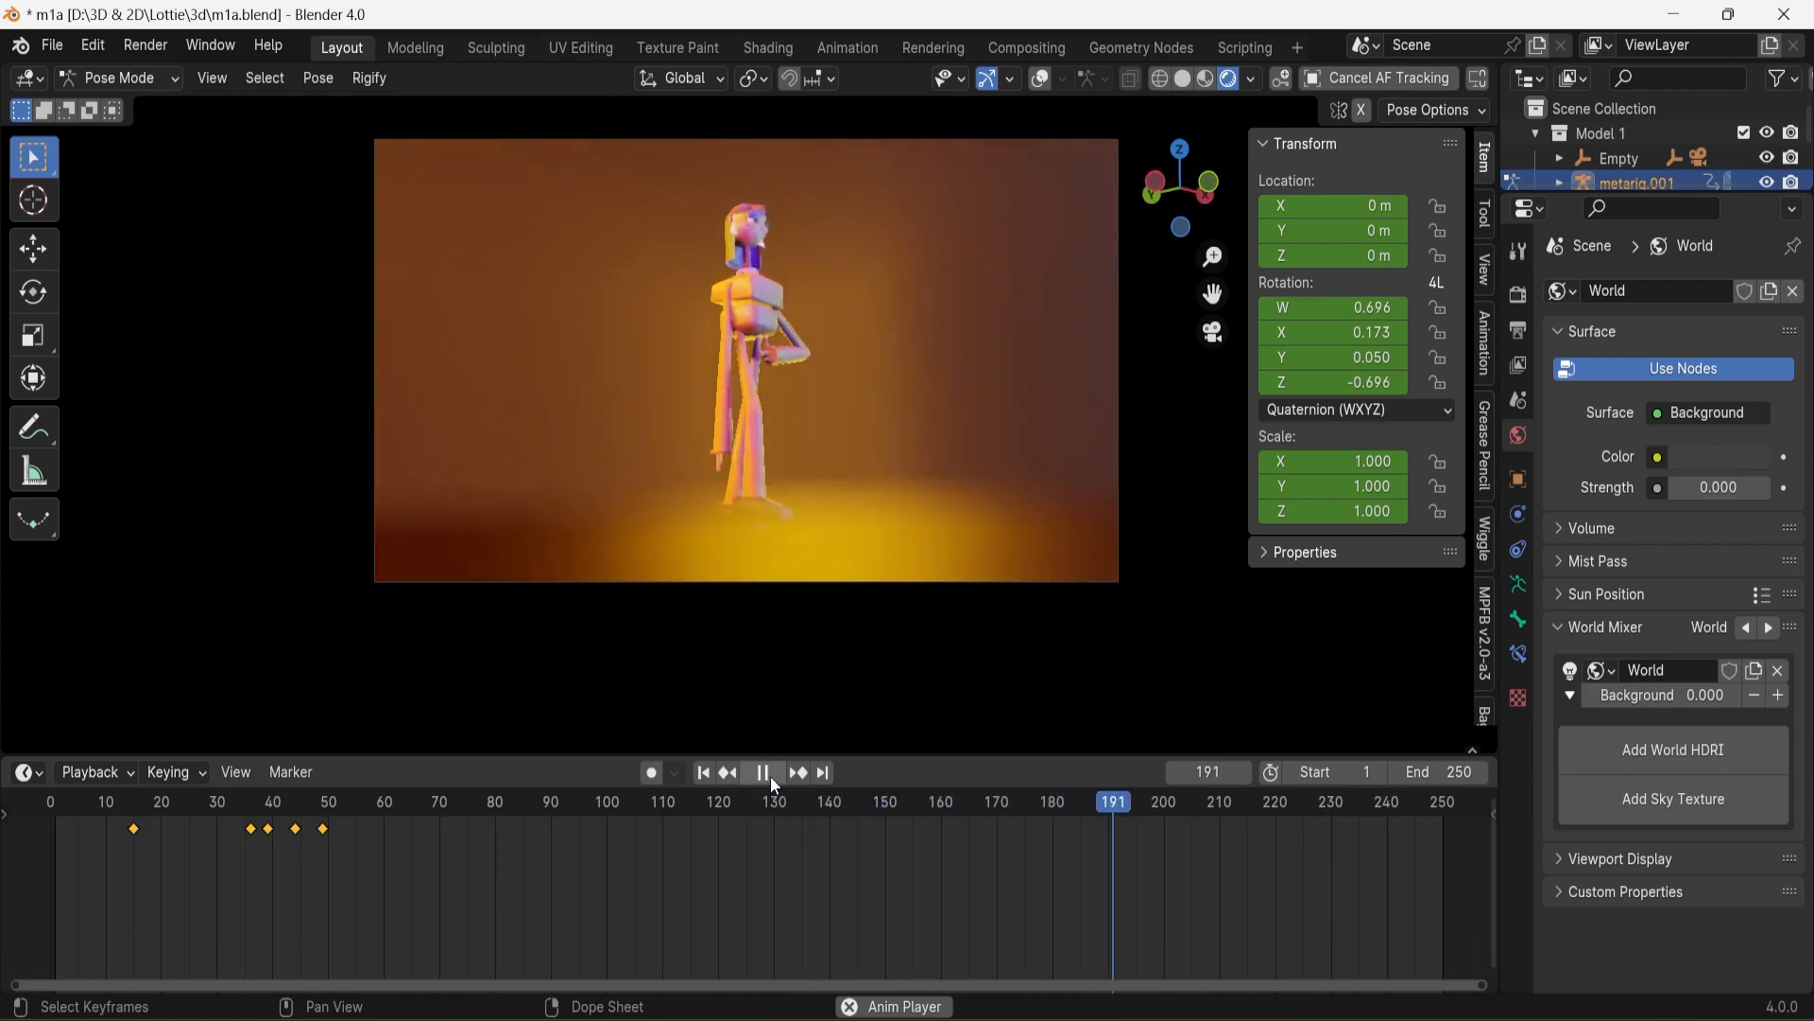
click(767, 774)
Search the add-ons in the preferences for "tu" and close the preferences
click(52, 46)
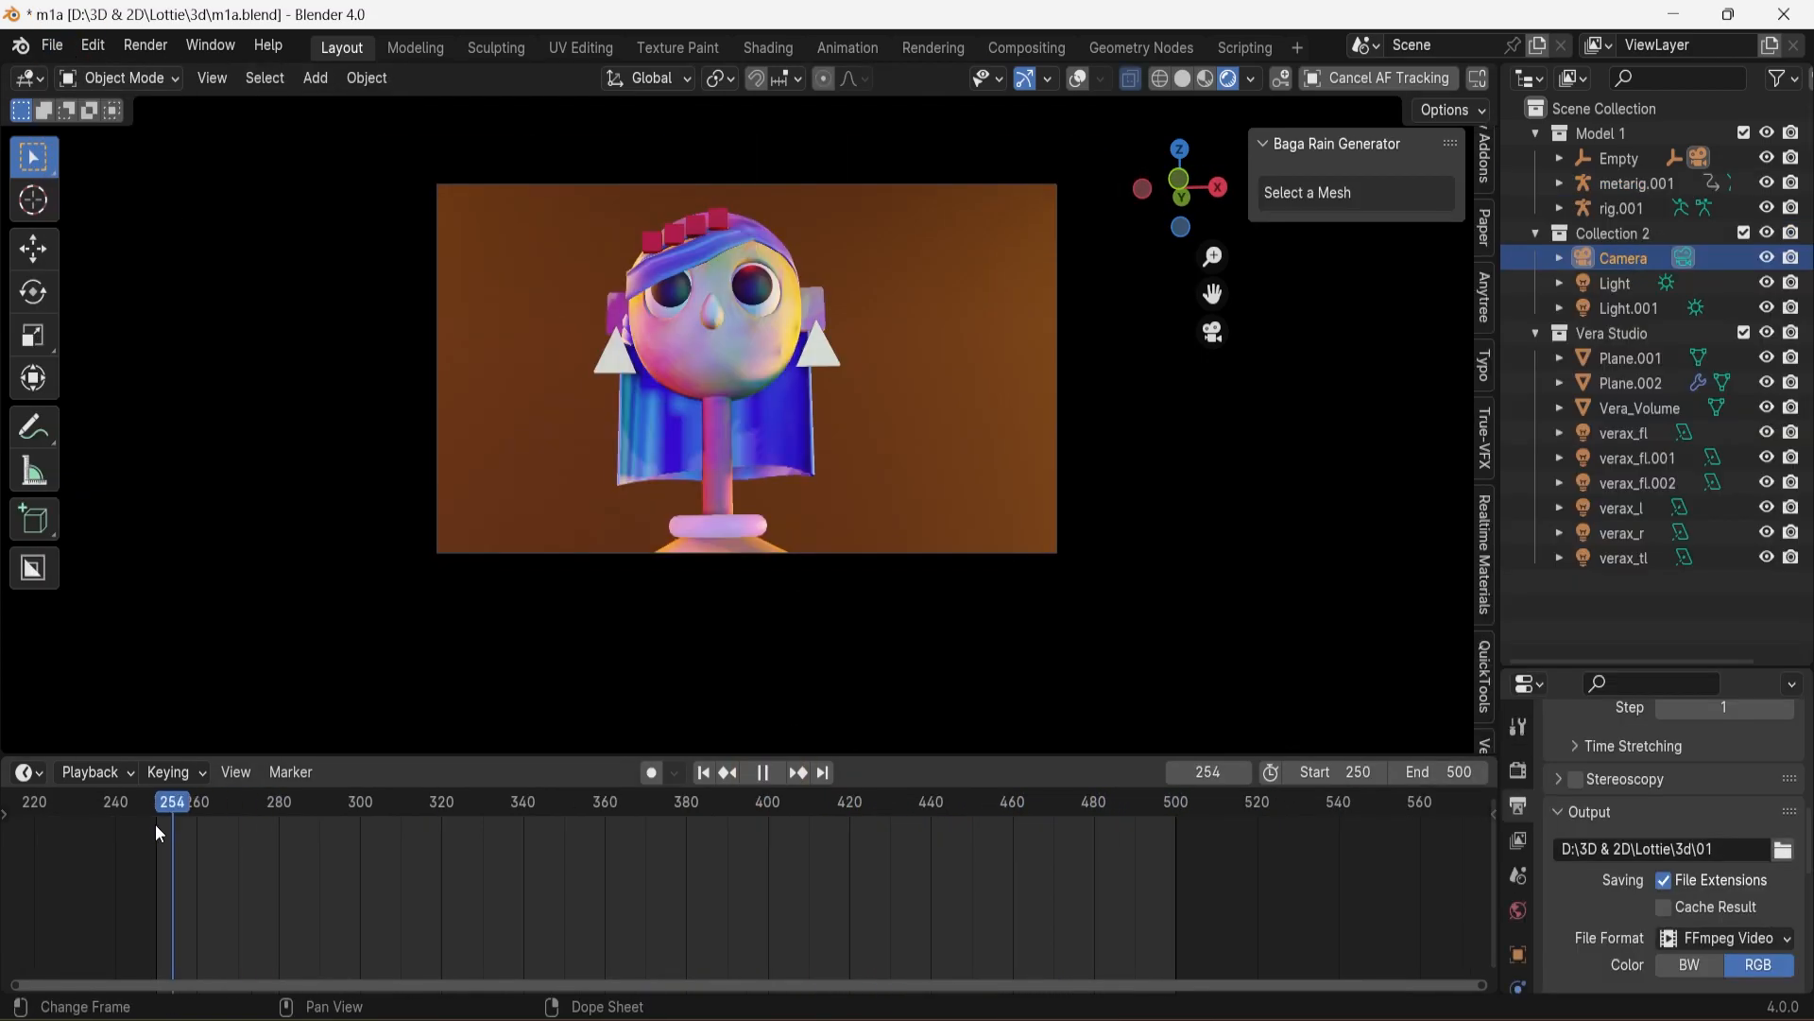
click(93, 47)
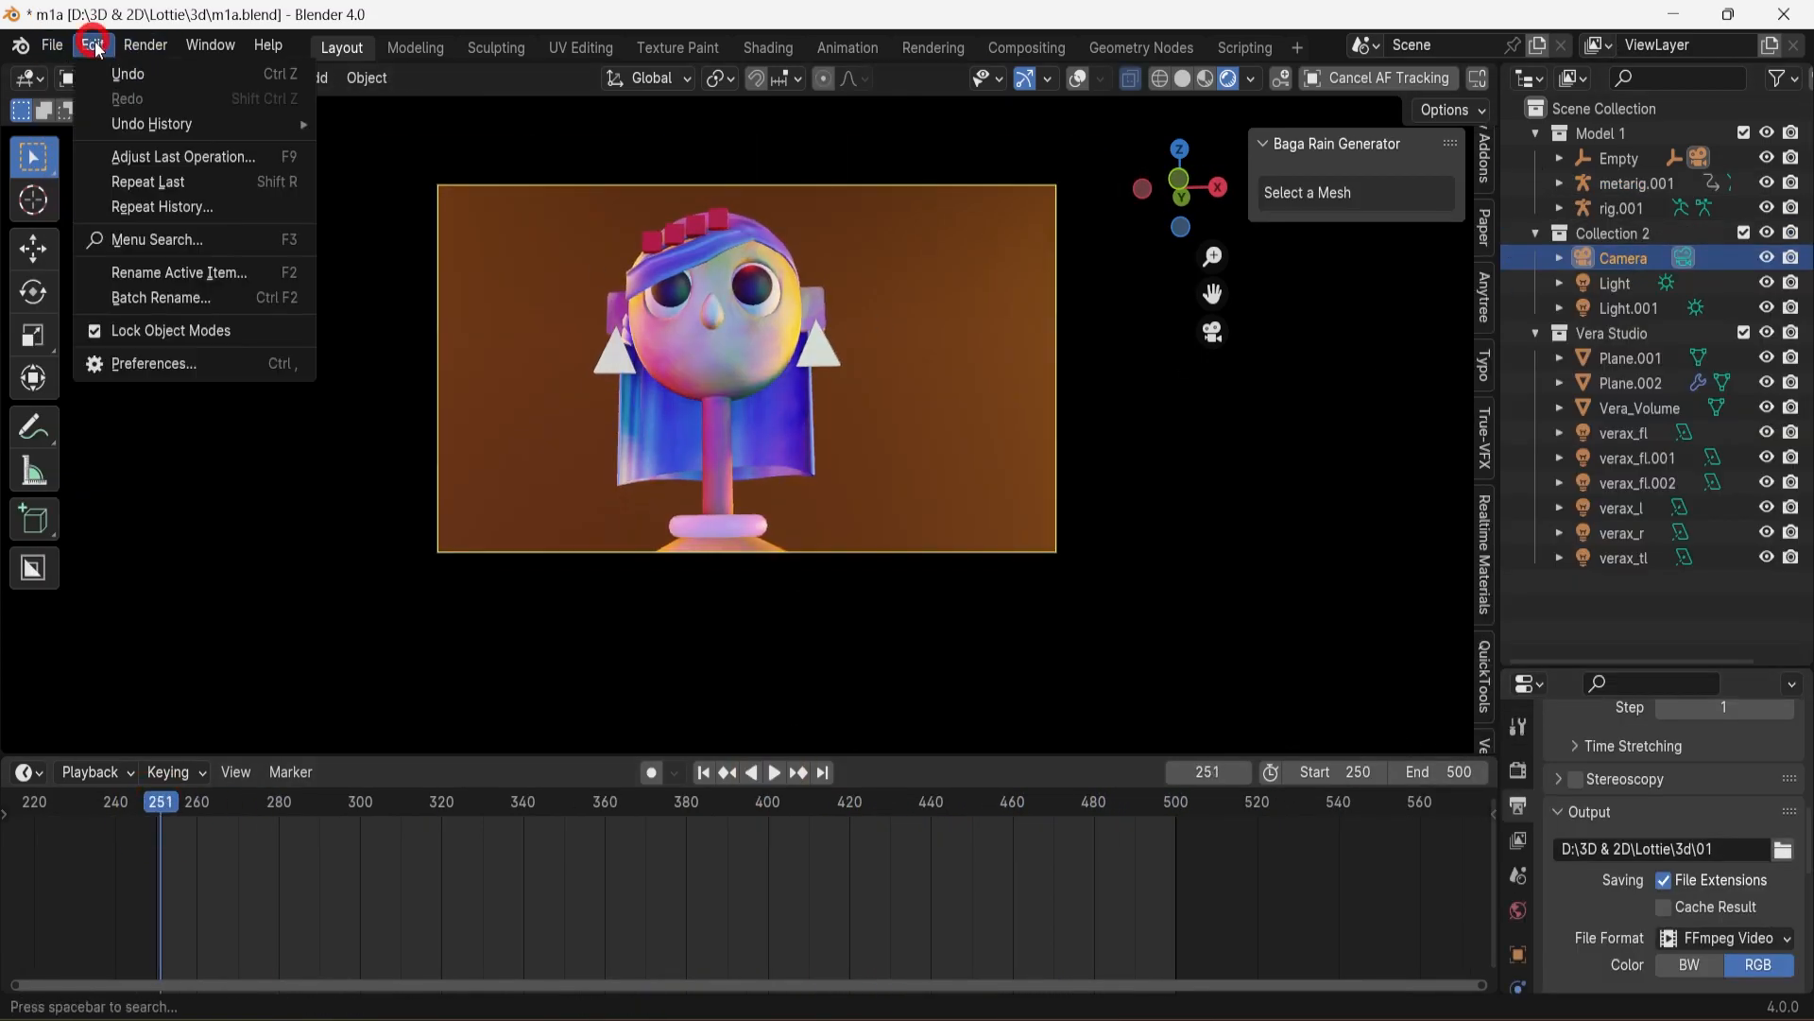
click(118, 364)
click(662, 92)
text(tu)
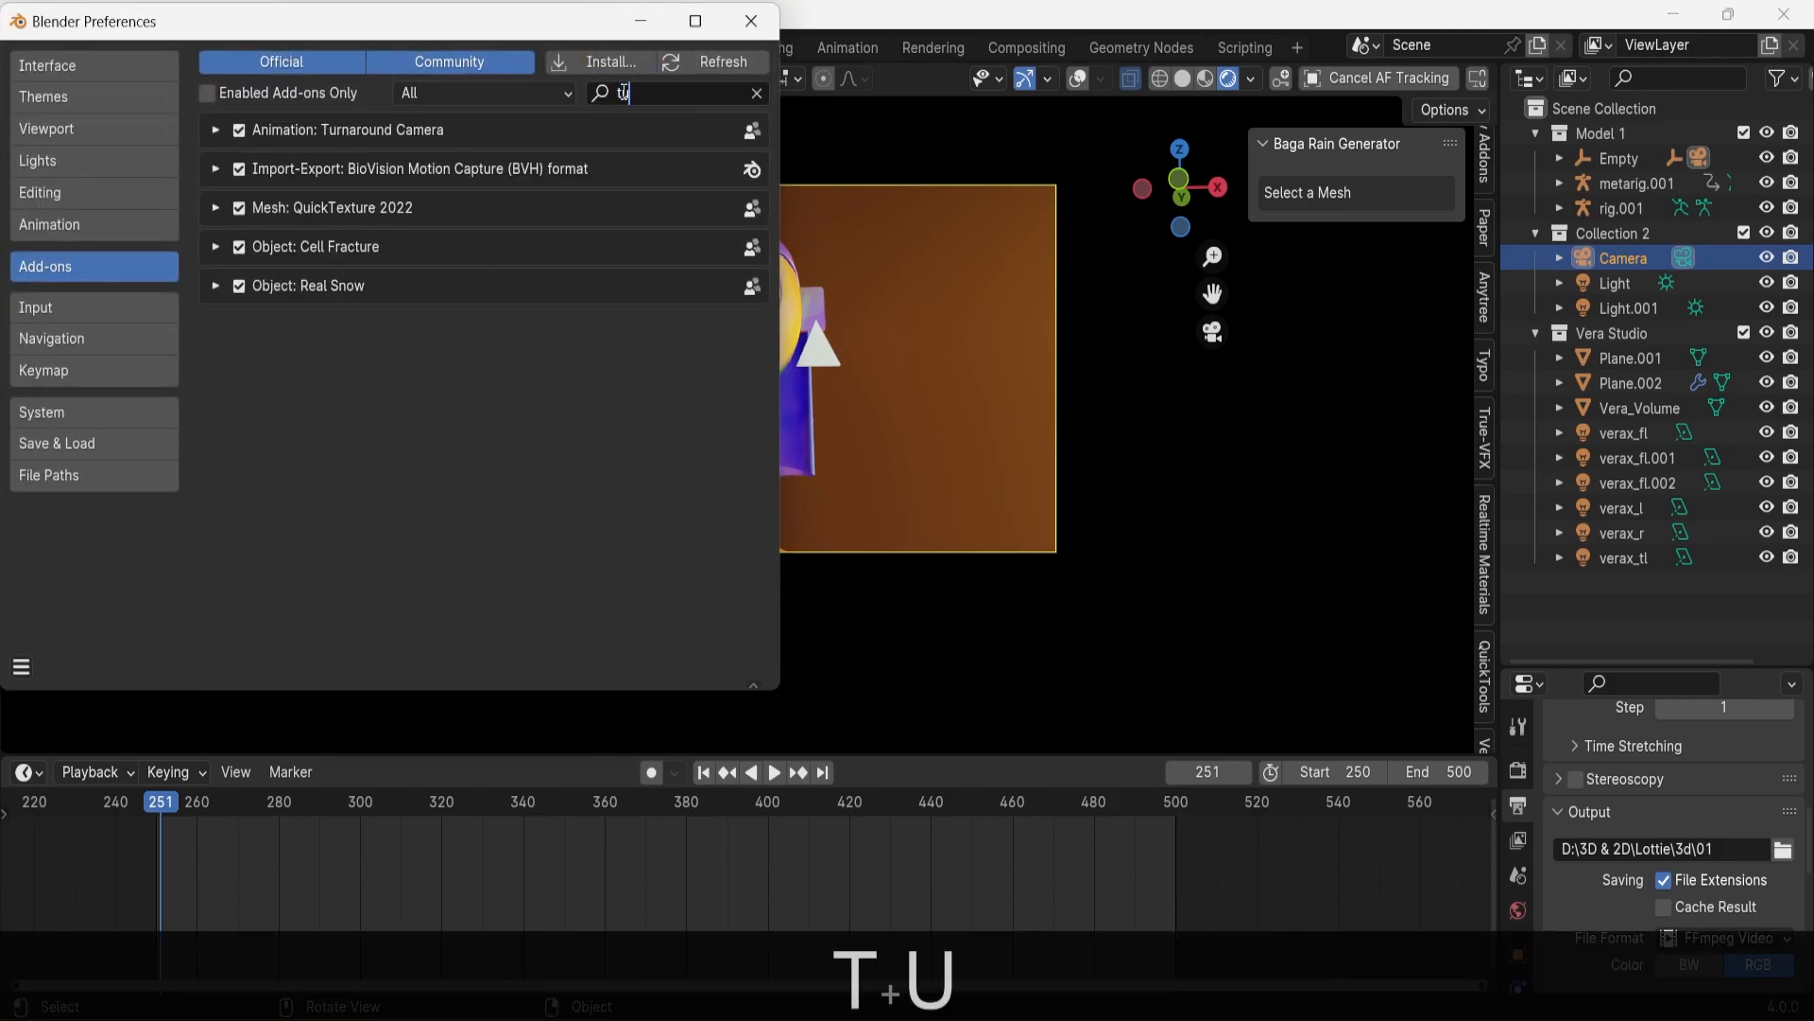
click(736, 38)
Find the Global Transform mirror options and set their object to Hair
scroll(1467, 444, up, 5)
scroll(1466, 444, down, 4)
scroll(1488, 372, up, 3)
click(1480, 244)
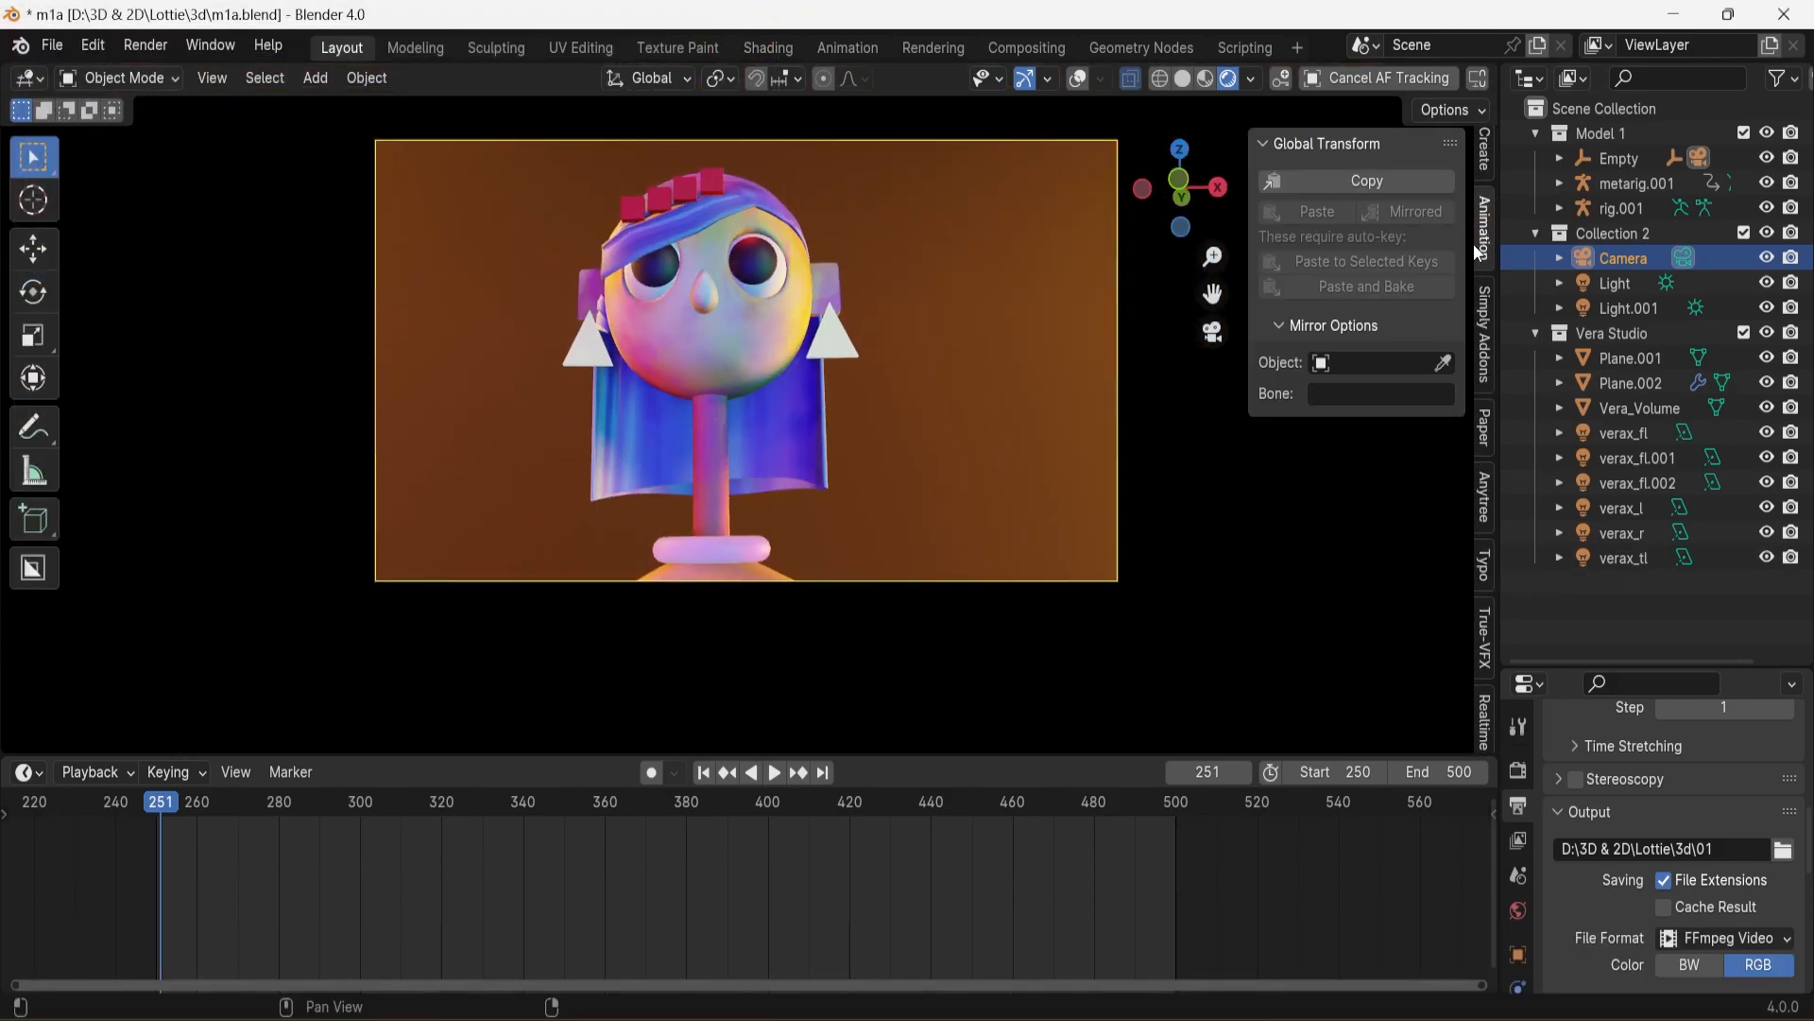
click(1375, 363)
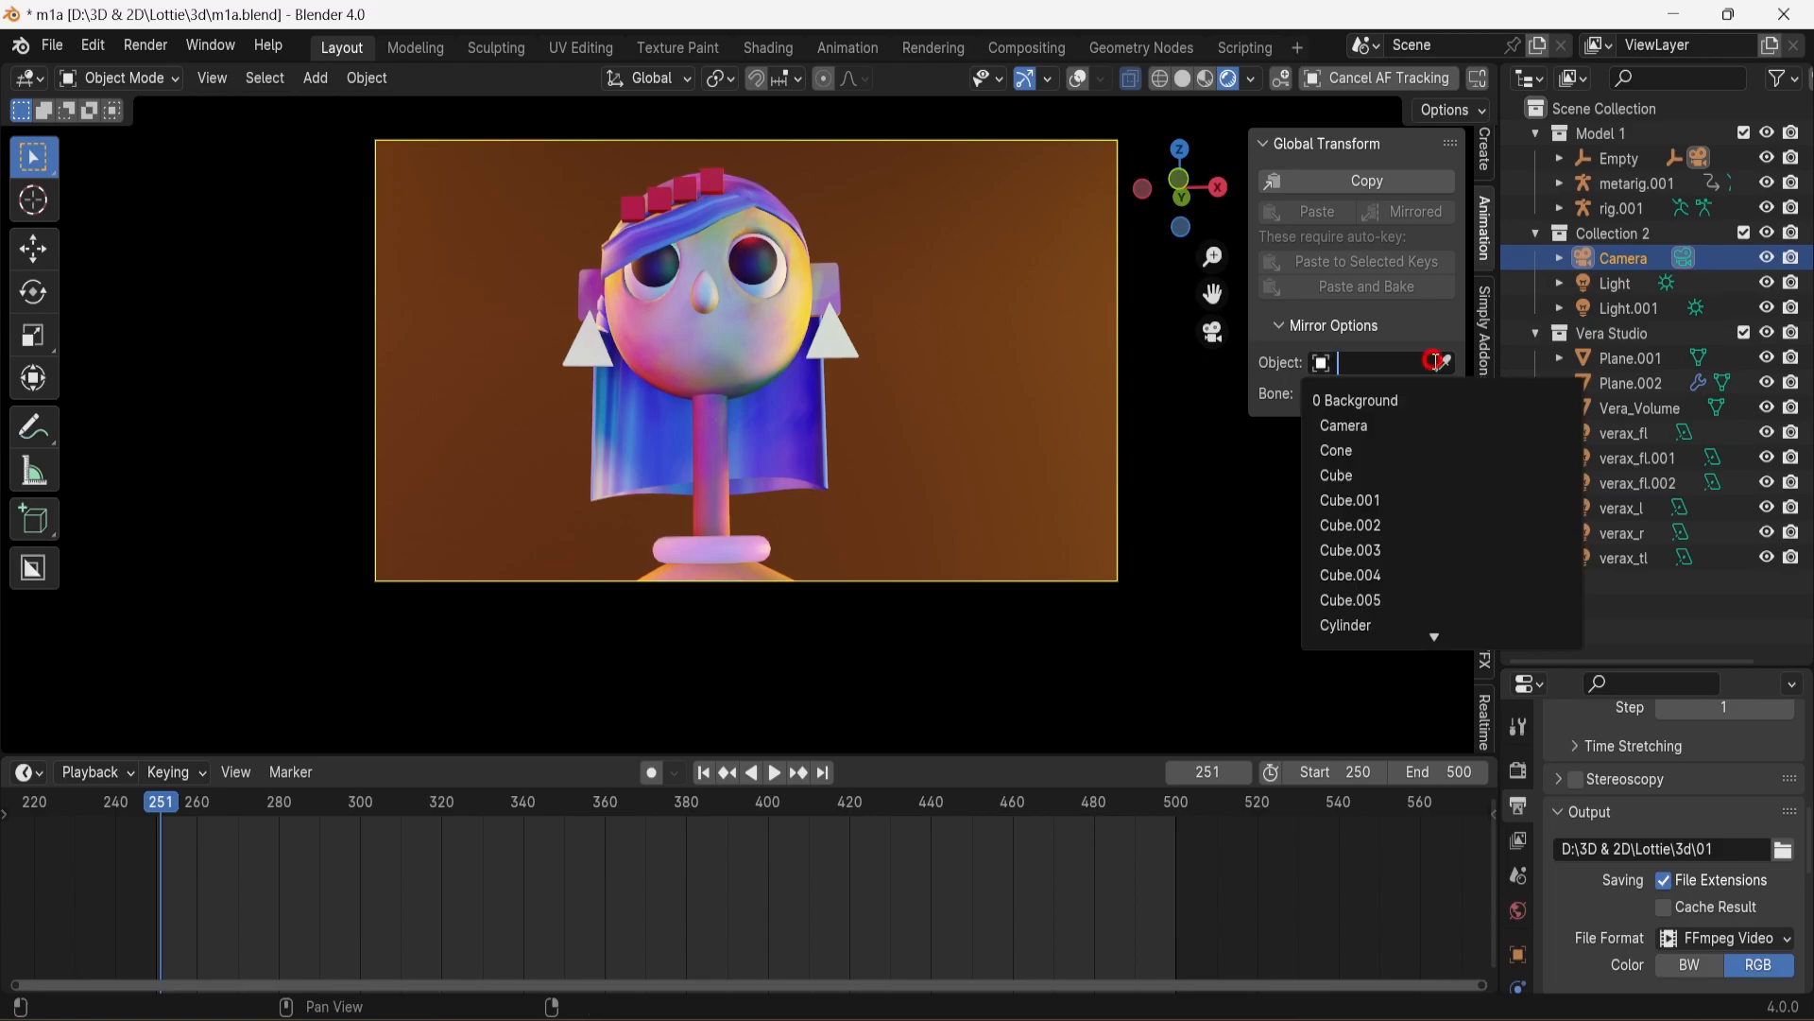
click(1443, 363)
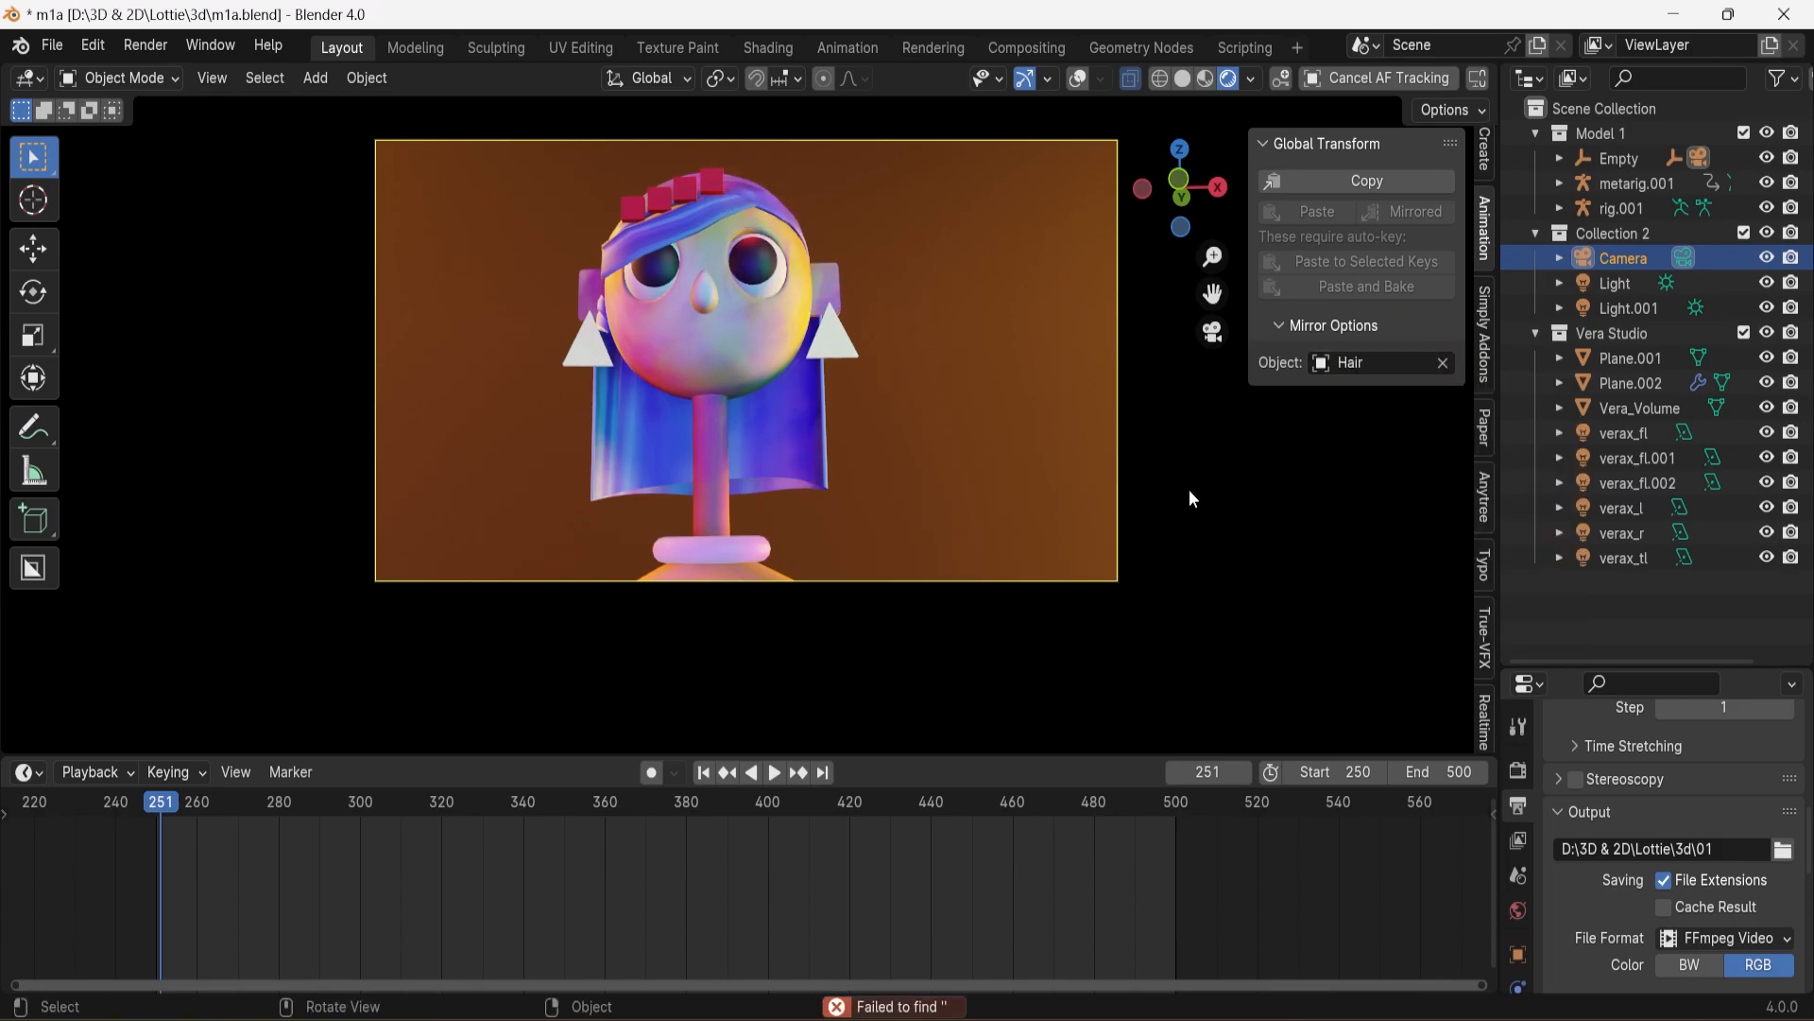
Preview the animation briefly, and set its frame range to start at 1 and end at 250
click(776, 775)
click(773, 773)
drag(382, 803, 193, 812)
scroll(761, 920, down, 5)
click(1351, 773)
text(1)
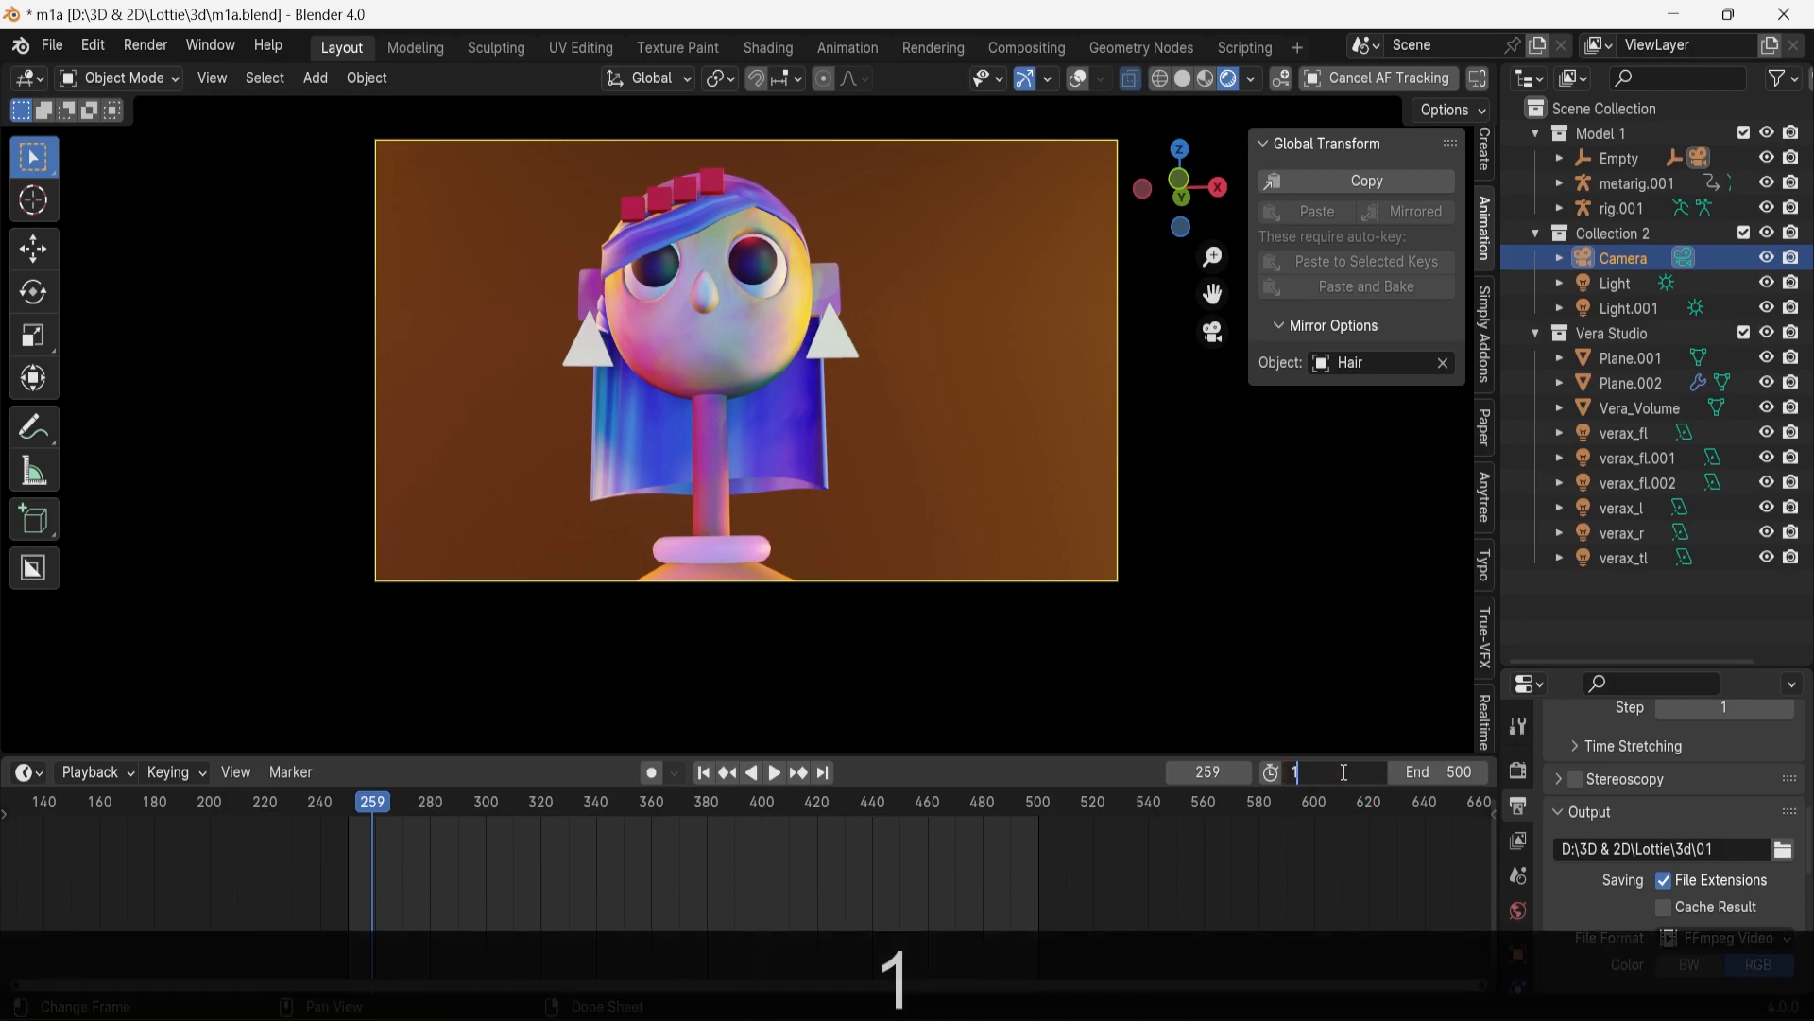
key(Return)
click(1456, 763)
text(250)
key(Return)
Play the close-up camera animation with the whole frame range in view and stop it
key(space)
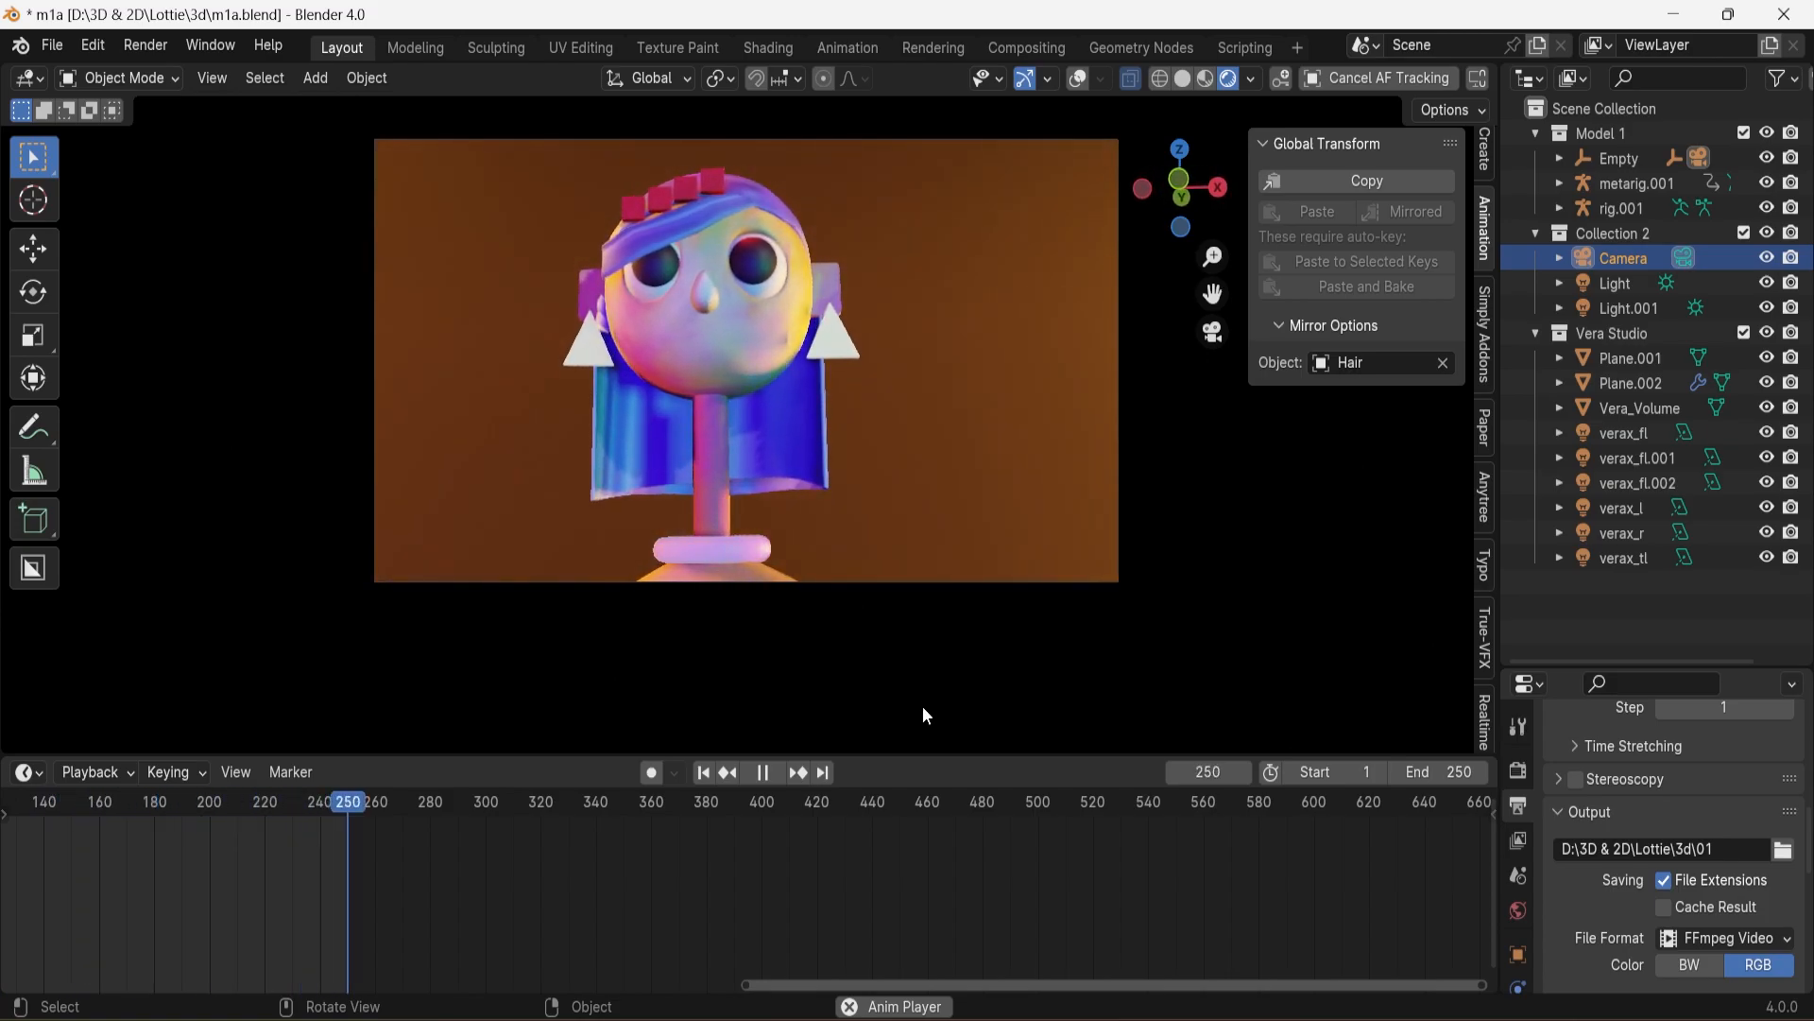
drag(815, 992, 292, 983)
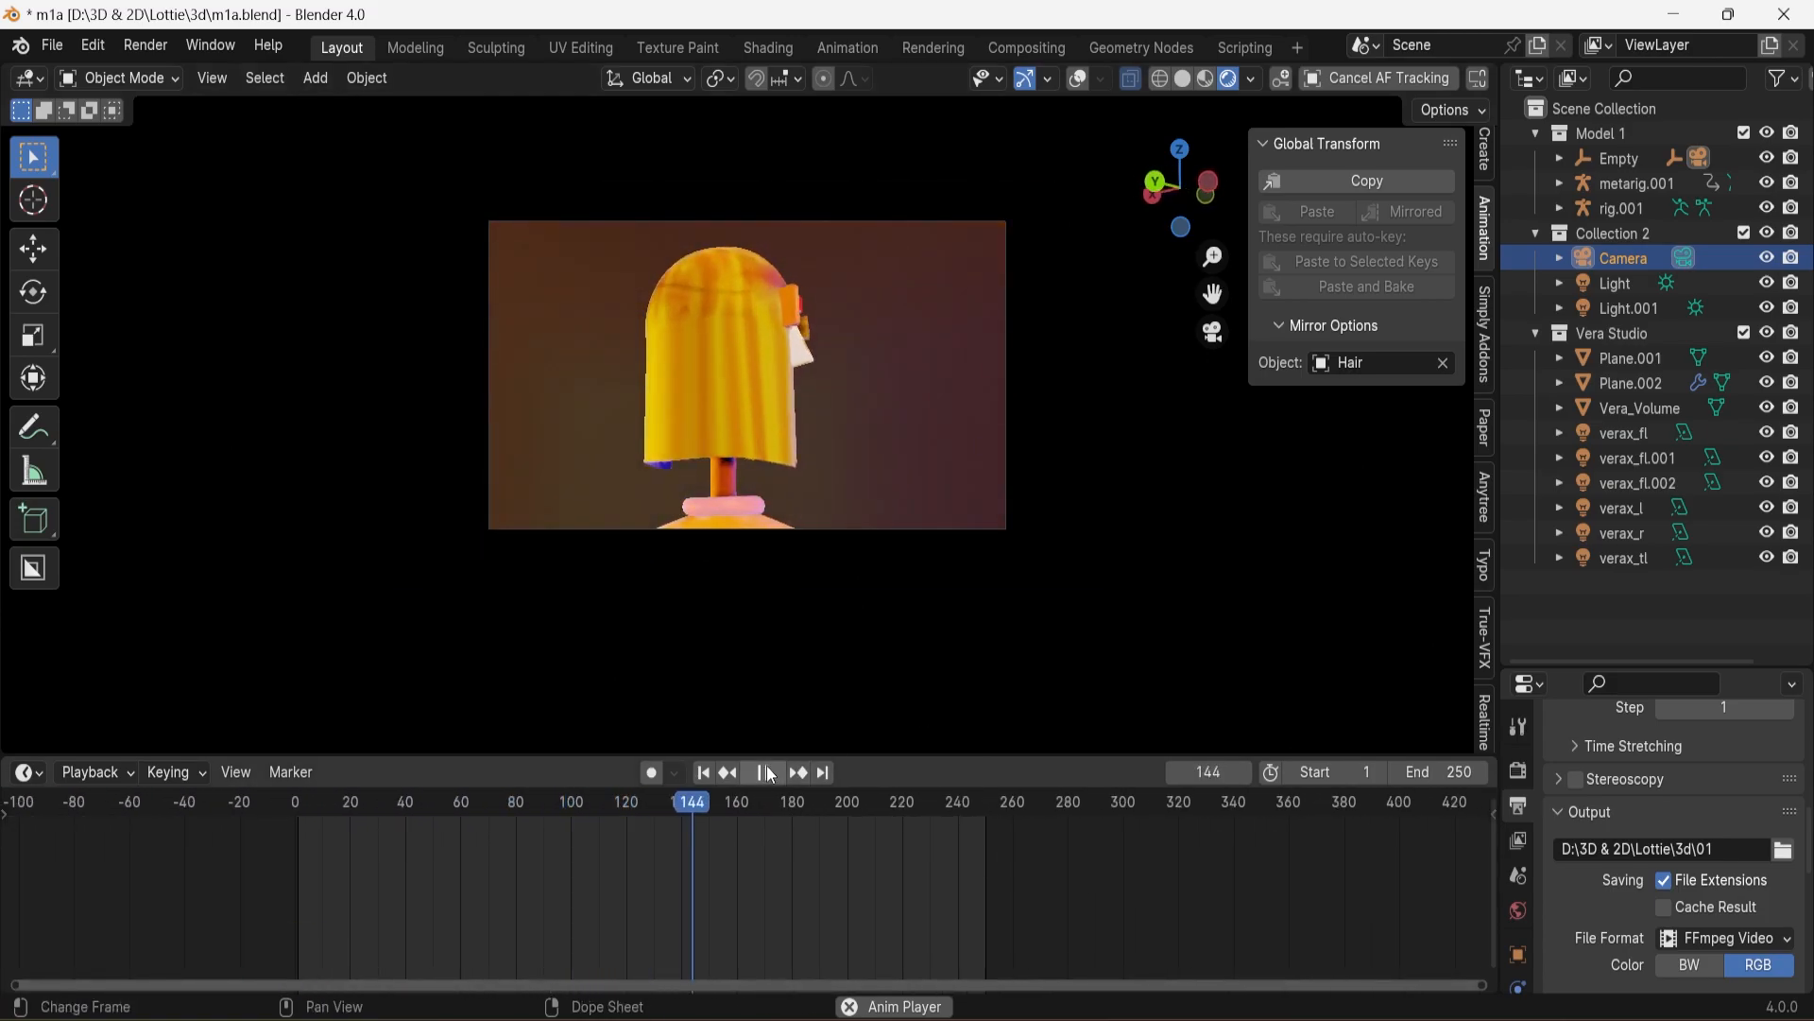
key(space)
Set the camera's location to X 0.49909 m, Y -2.7335 m and Z -1.2102 m, and its field of view to 99.6°
drag(1574, 680, 1607, 358)
click(1518, 753)
scroll(1672, 661, up, 8)
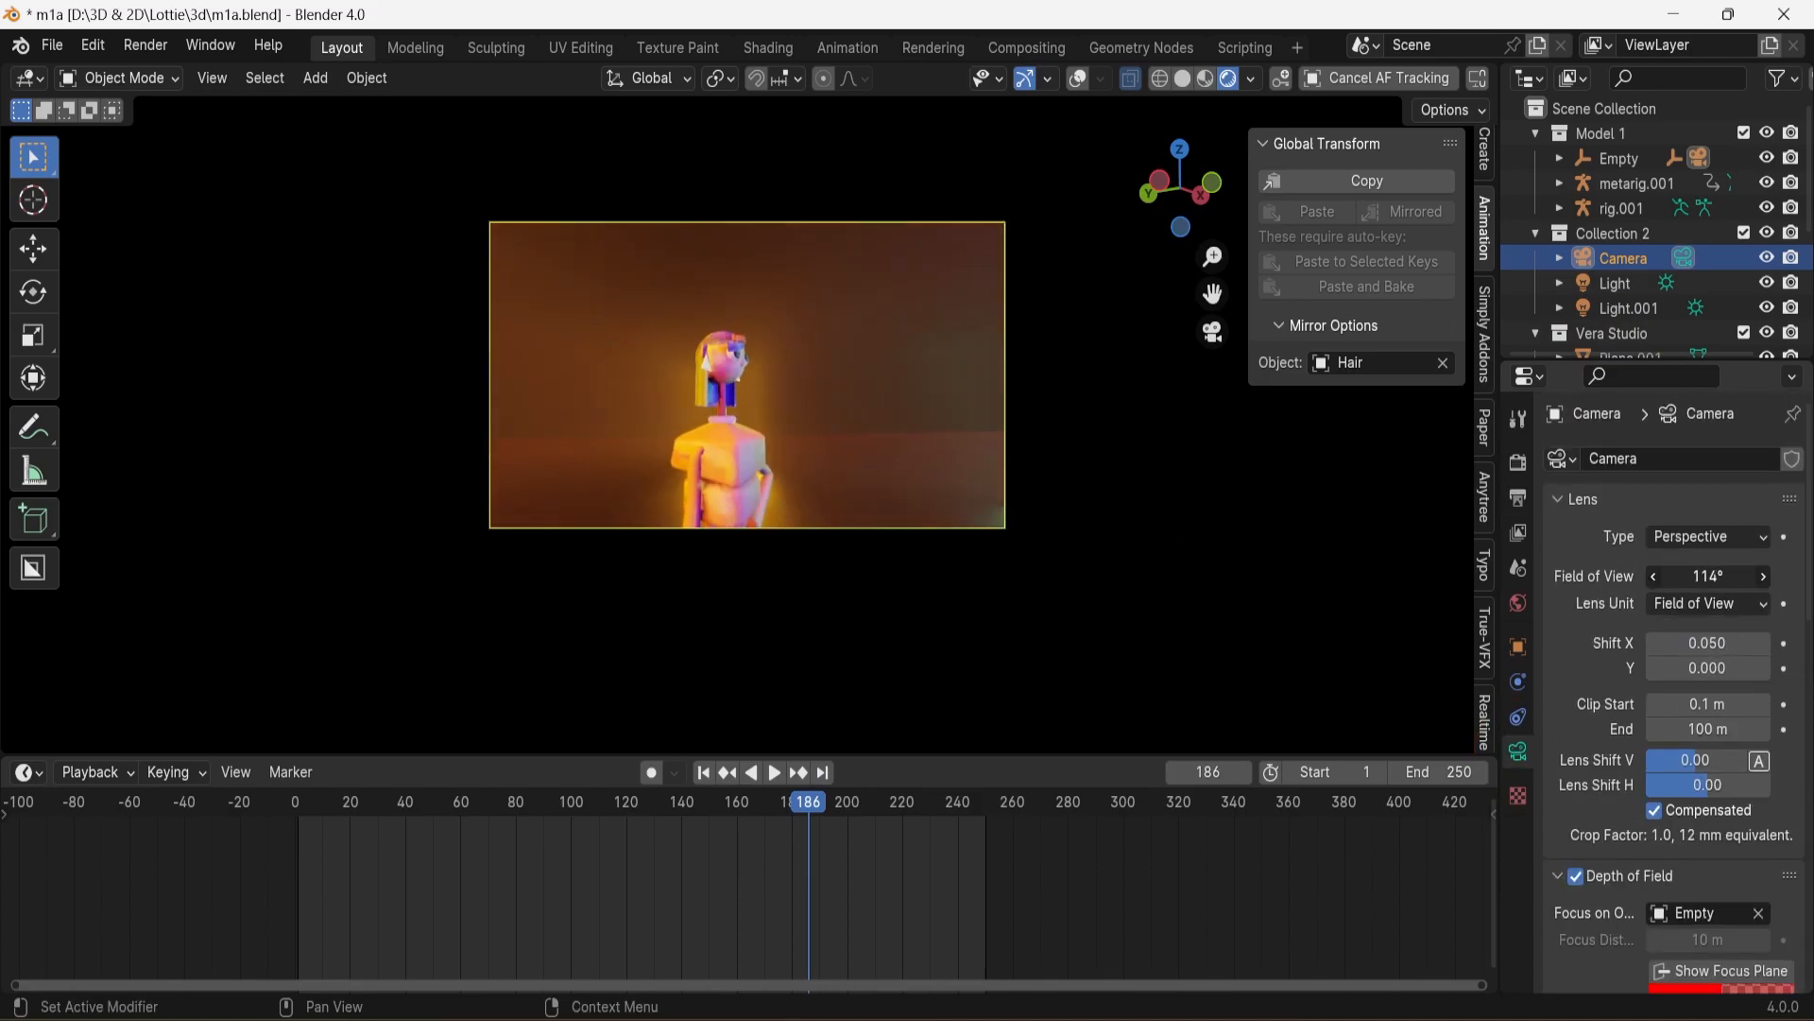
click(1485, 163)
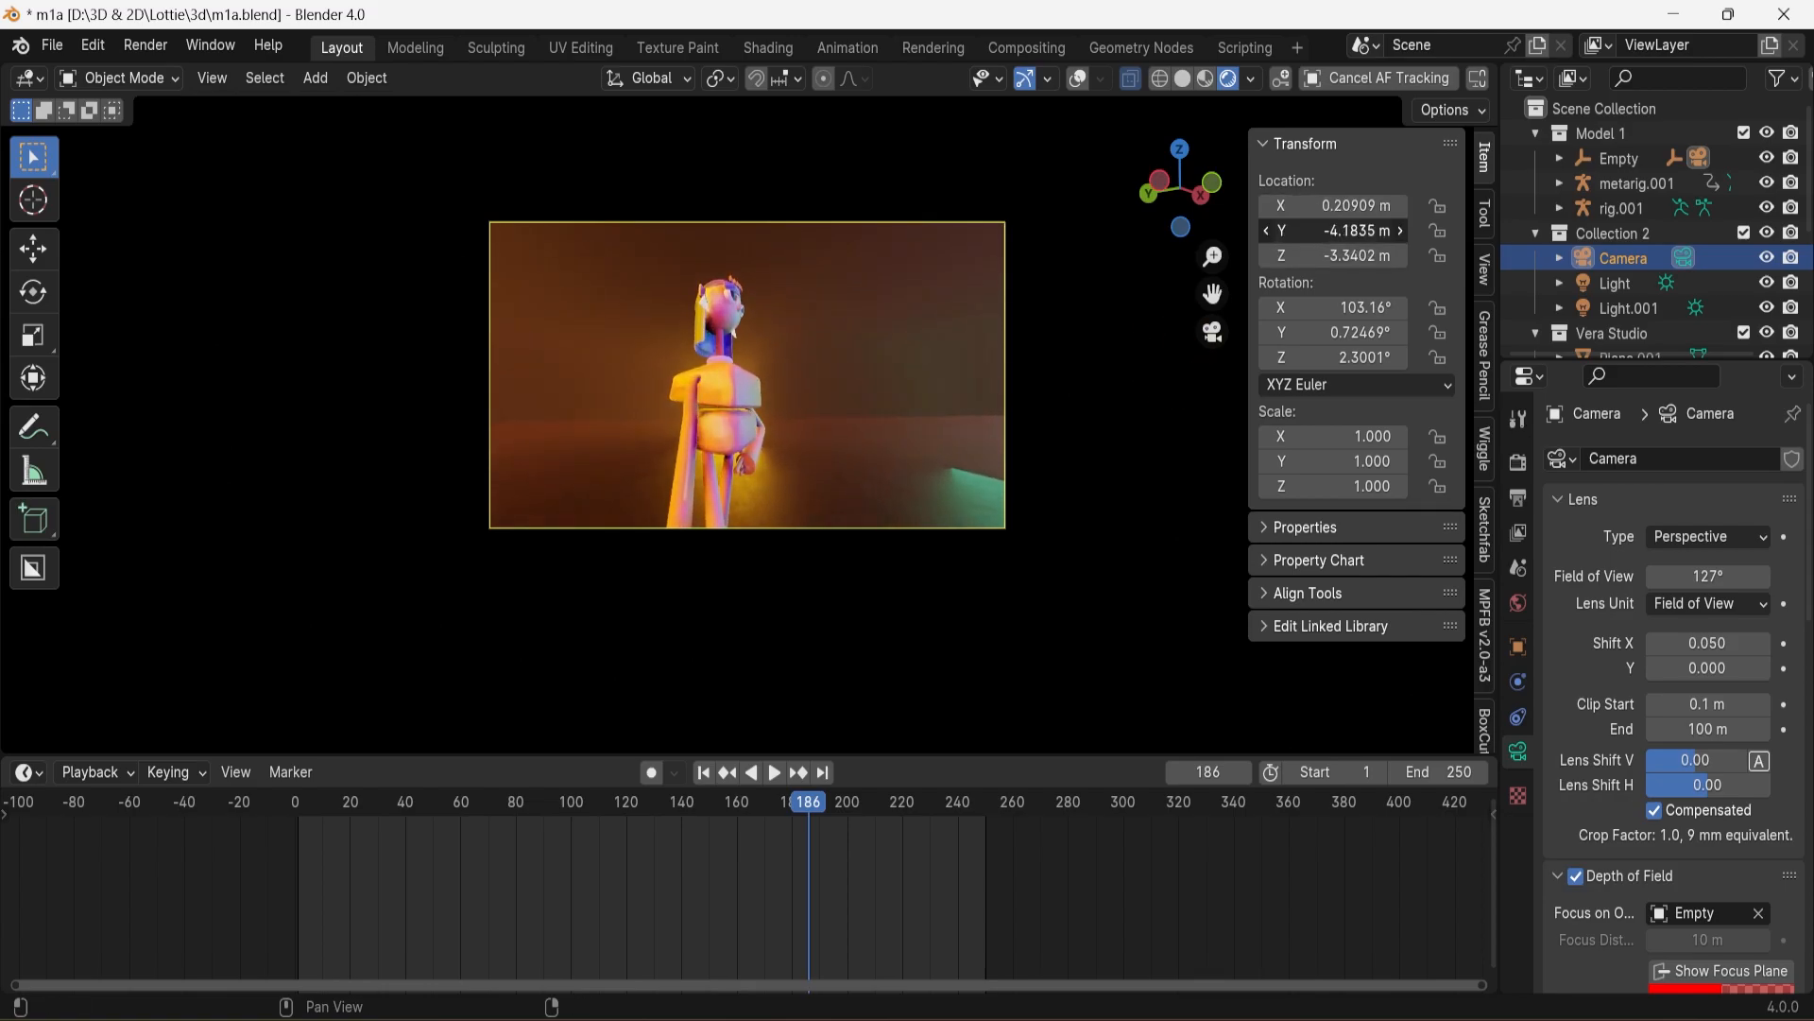
key(space)
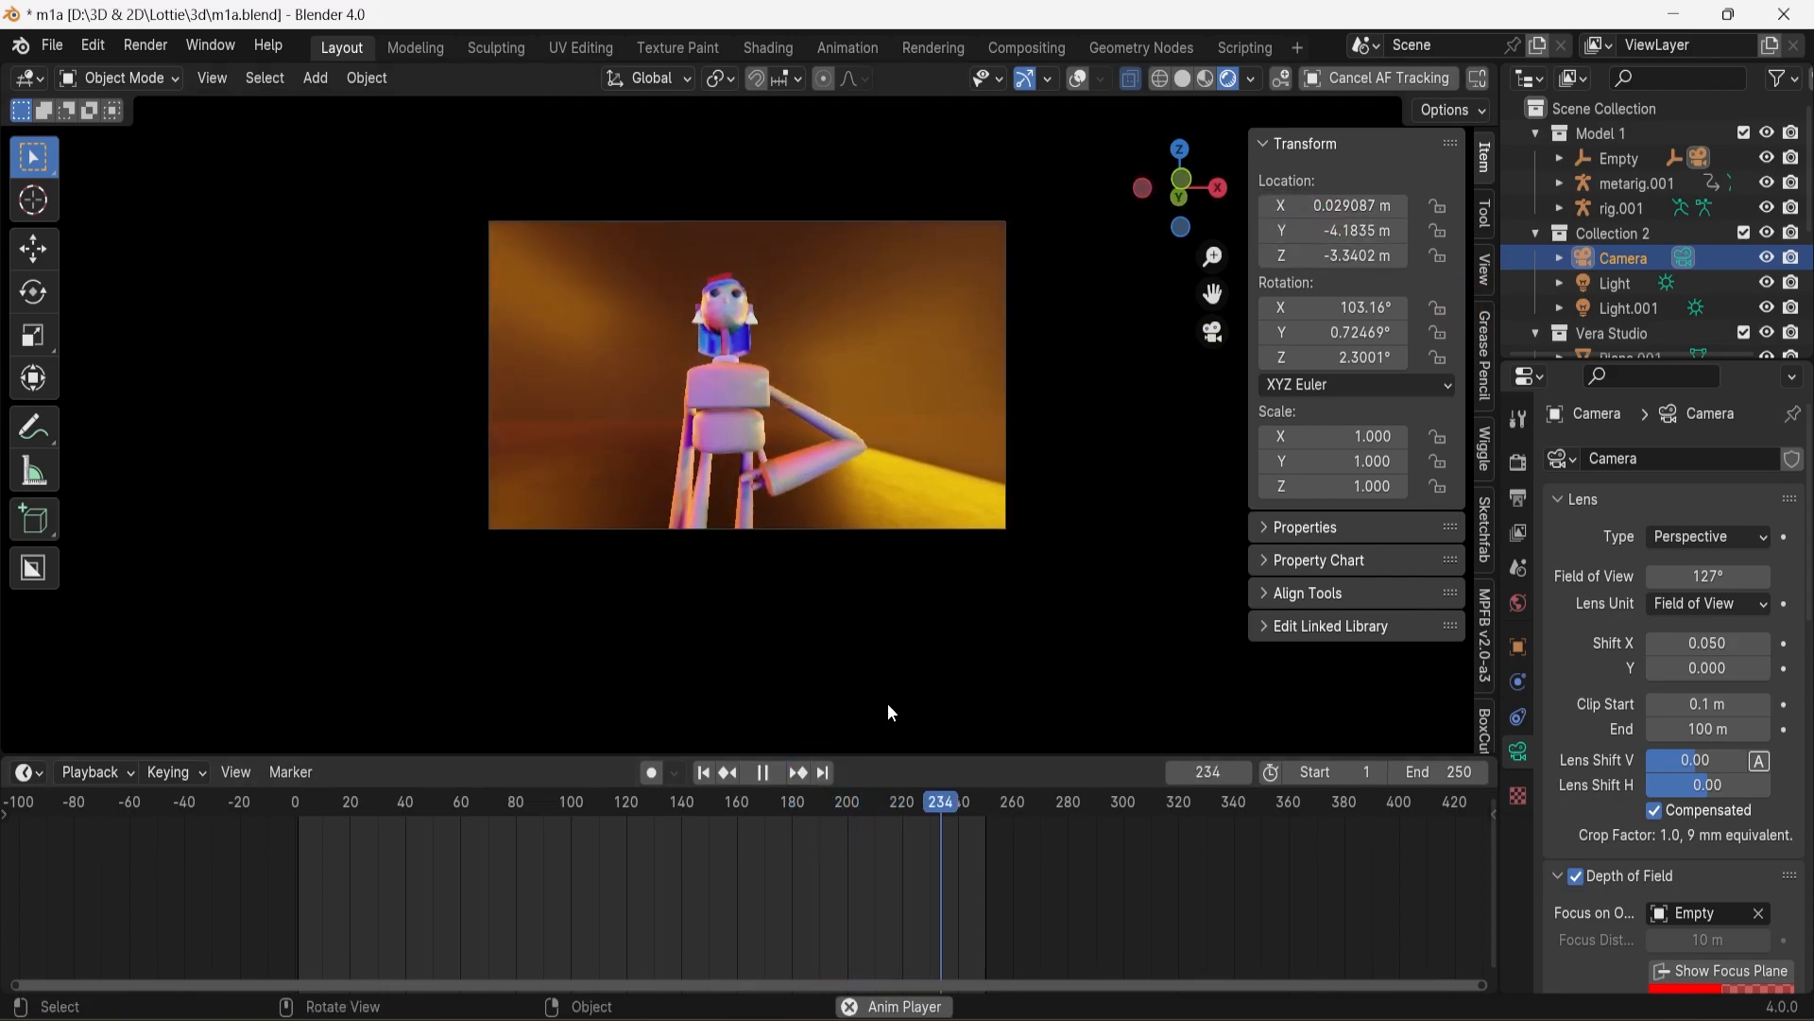
drag(1342, 205, 1386, 206)
drag(1342, 231, 1479, 230)
drag(1342, 255, 1544, 255)
mouse_move(1709, 576)
mouse_down()
mouse_move(1592, 576)
mouse_move(1730, 576)
mouse_up()
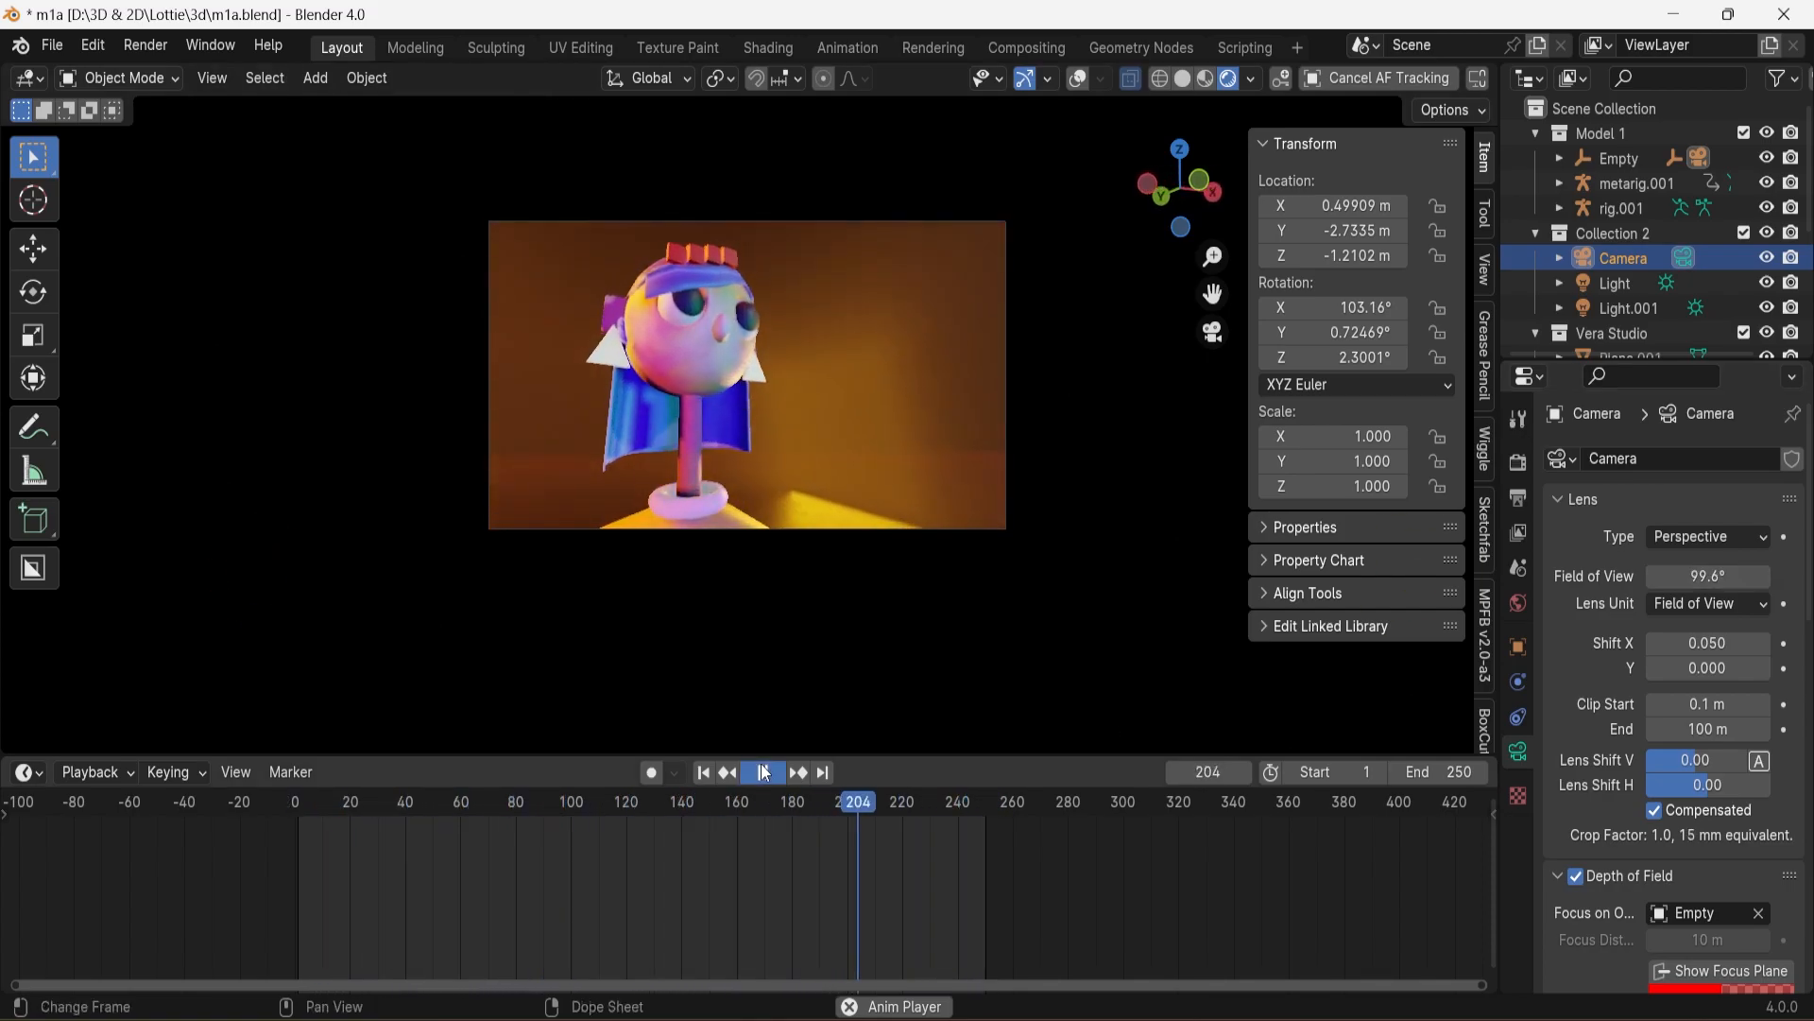
At frame 1, set the camera's Y location to -4.8735 m and keyframe its location
drag(981, 811, 304, 808)
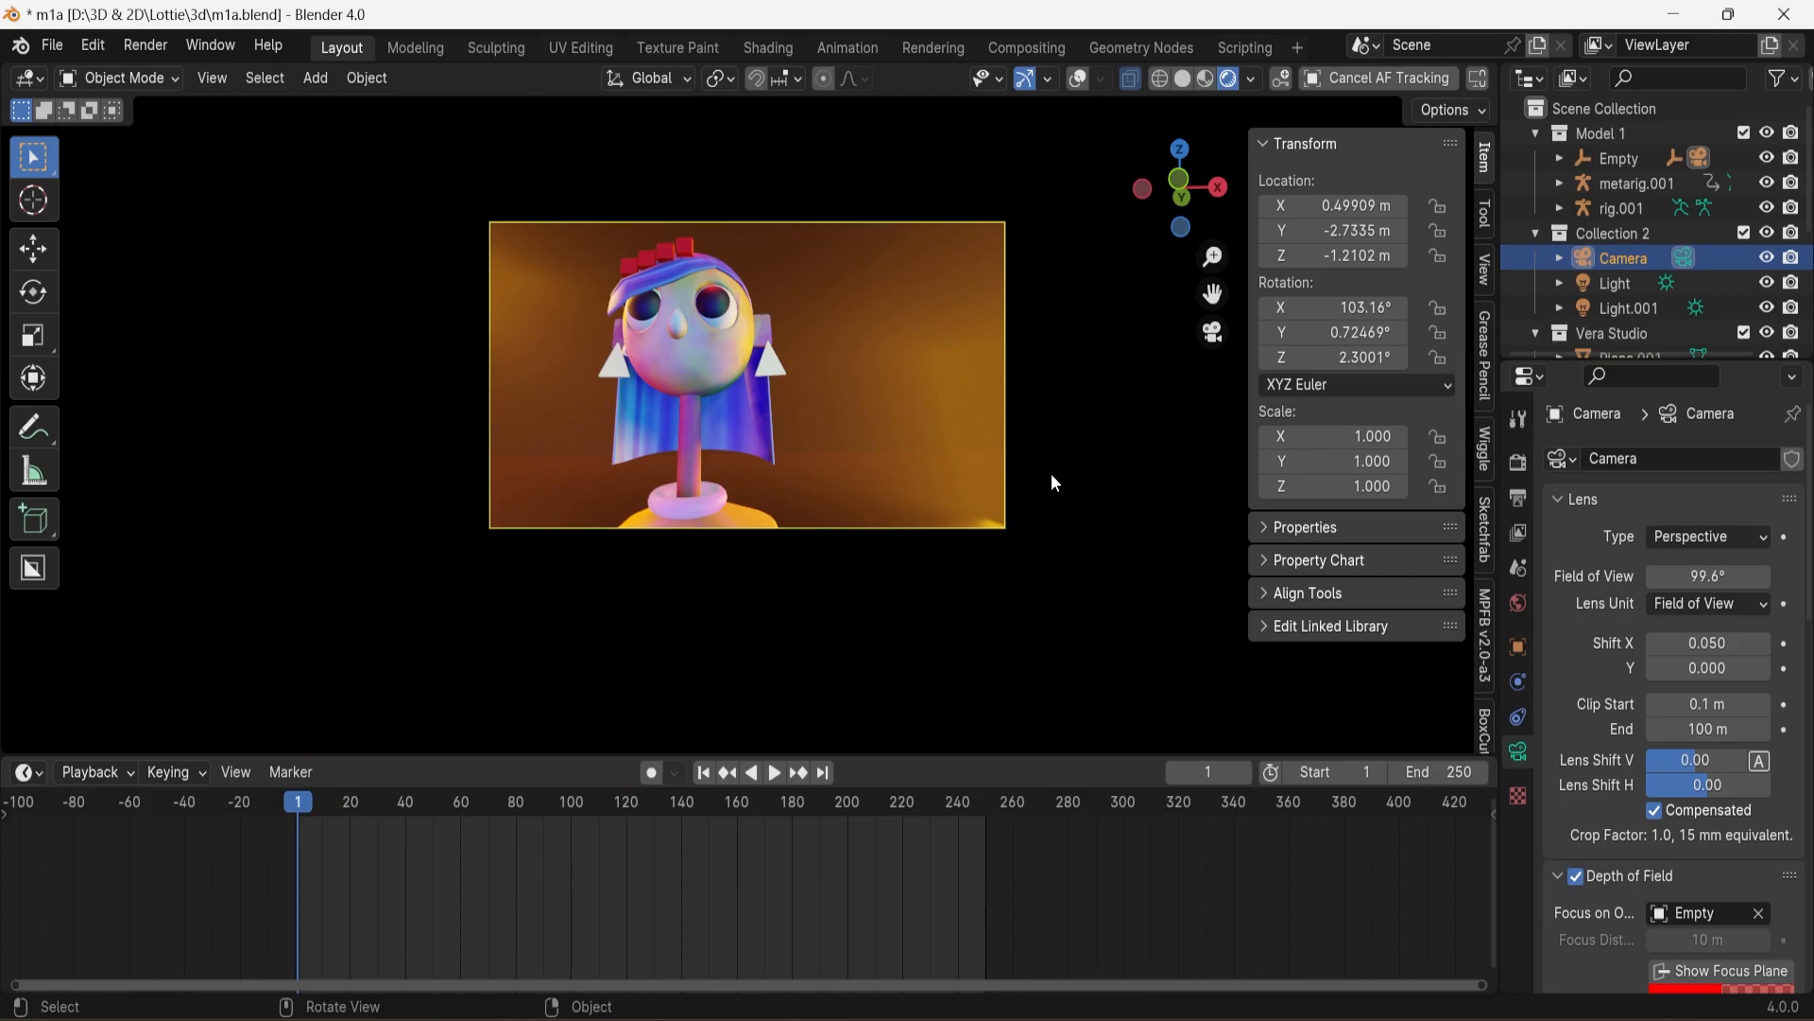
drag(1333, 230, 1323, 231)
right_click(1331, 231)
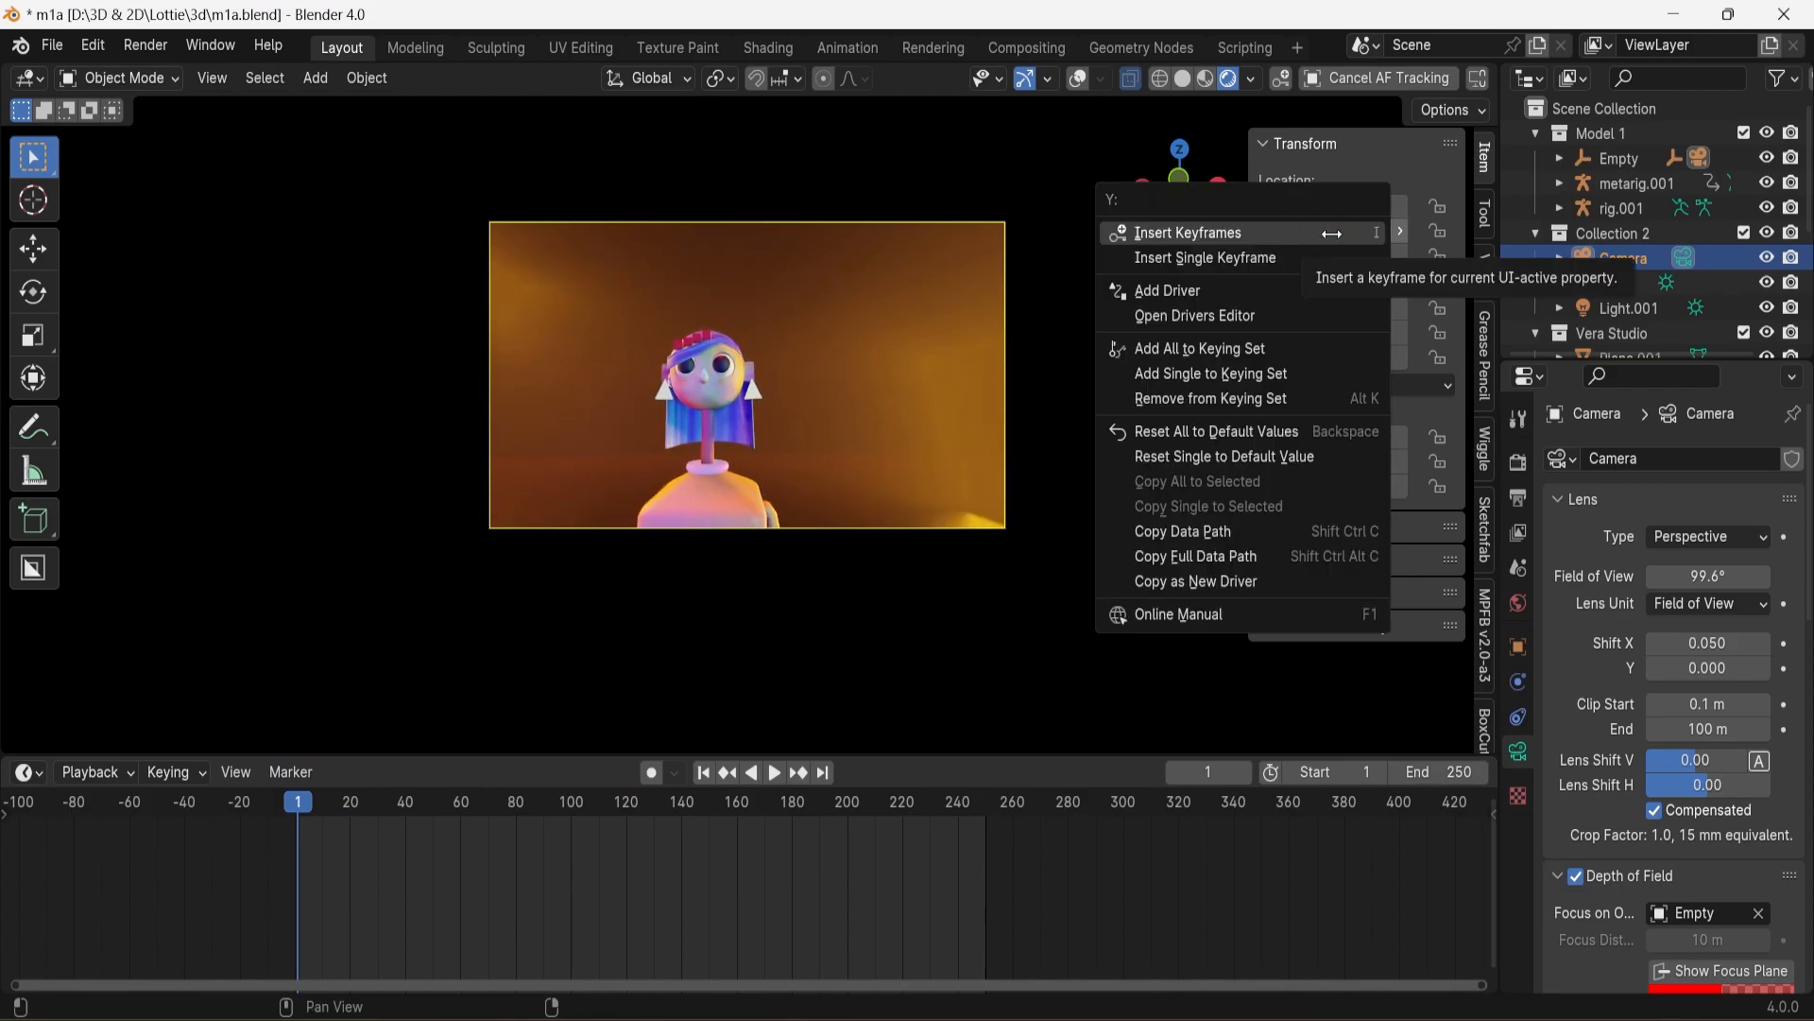
click(1331, 230)
At frame 45, set the camera's X location to -0.16091 m and Y location to -2.9035 m, and keyframe its location
drag(312, 808, 424, 828)
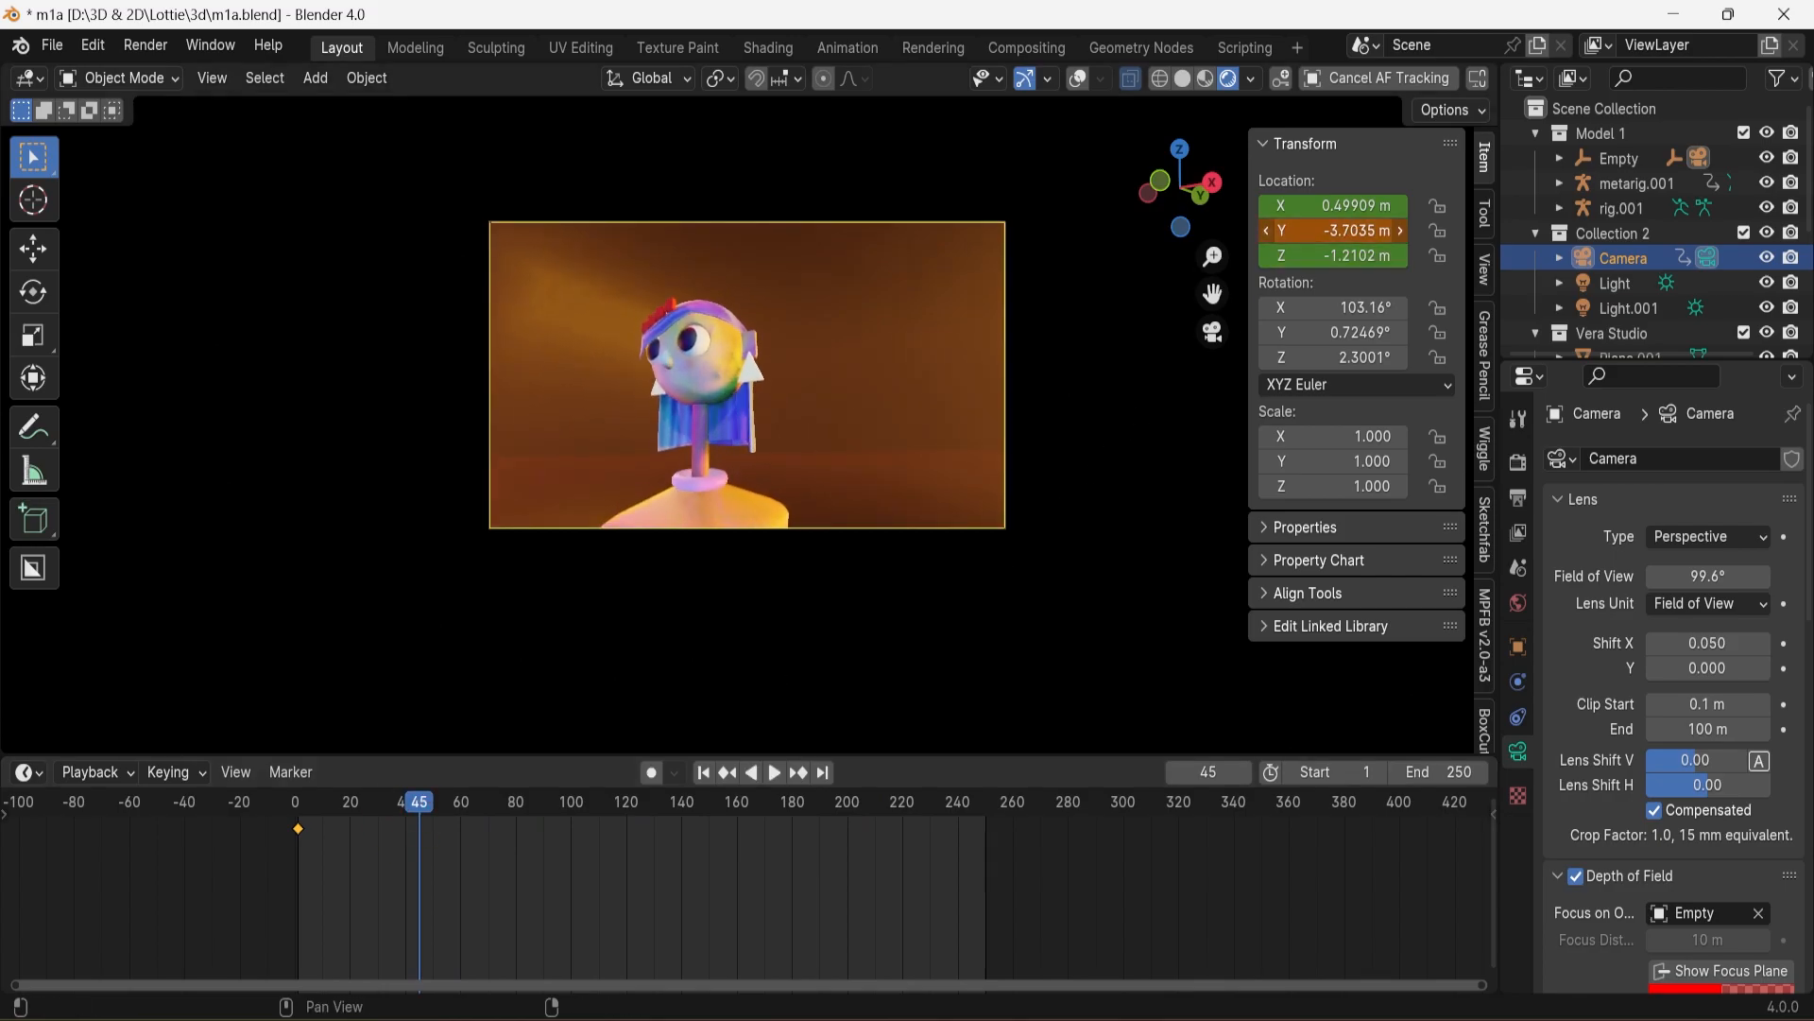
key(i)
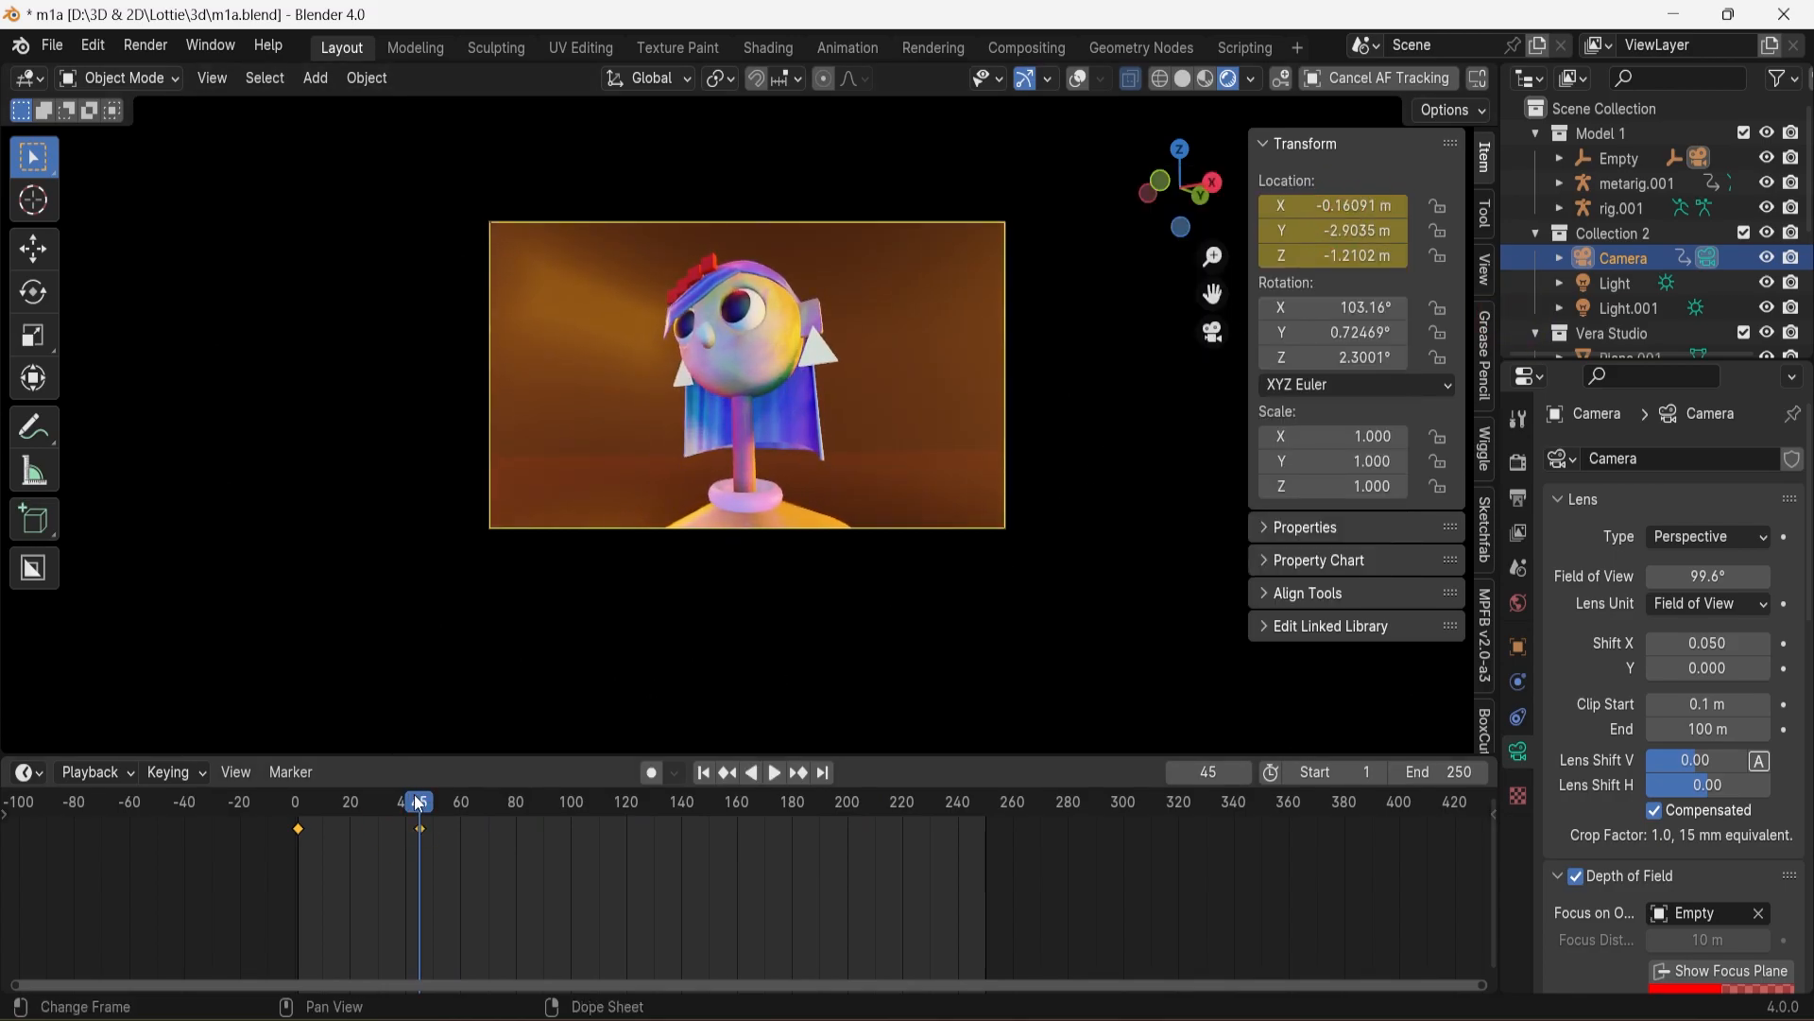
click(728, 773)
At frame 121, keyframe the camera with a Y location of -0.89349 m and move that keyframe to about frame 86
drag(567, 805, 620, 796)
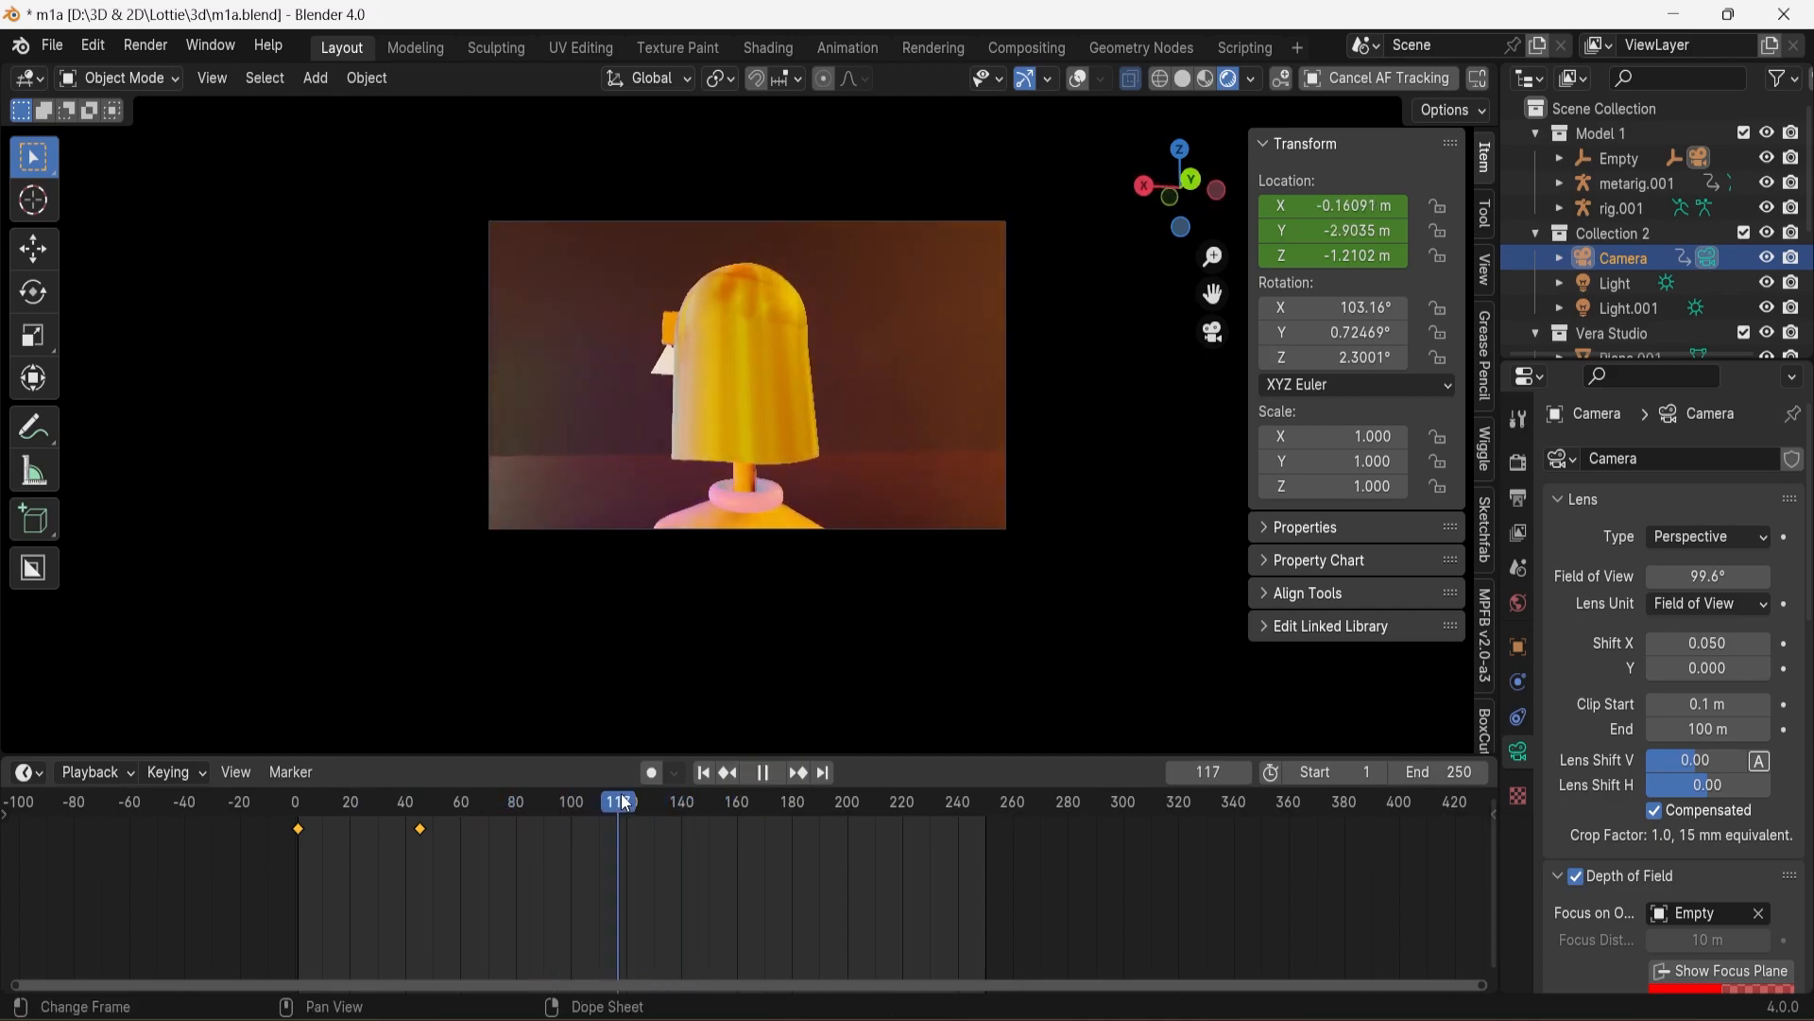
drag(1334, 230, 1408, 231)
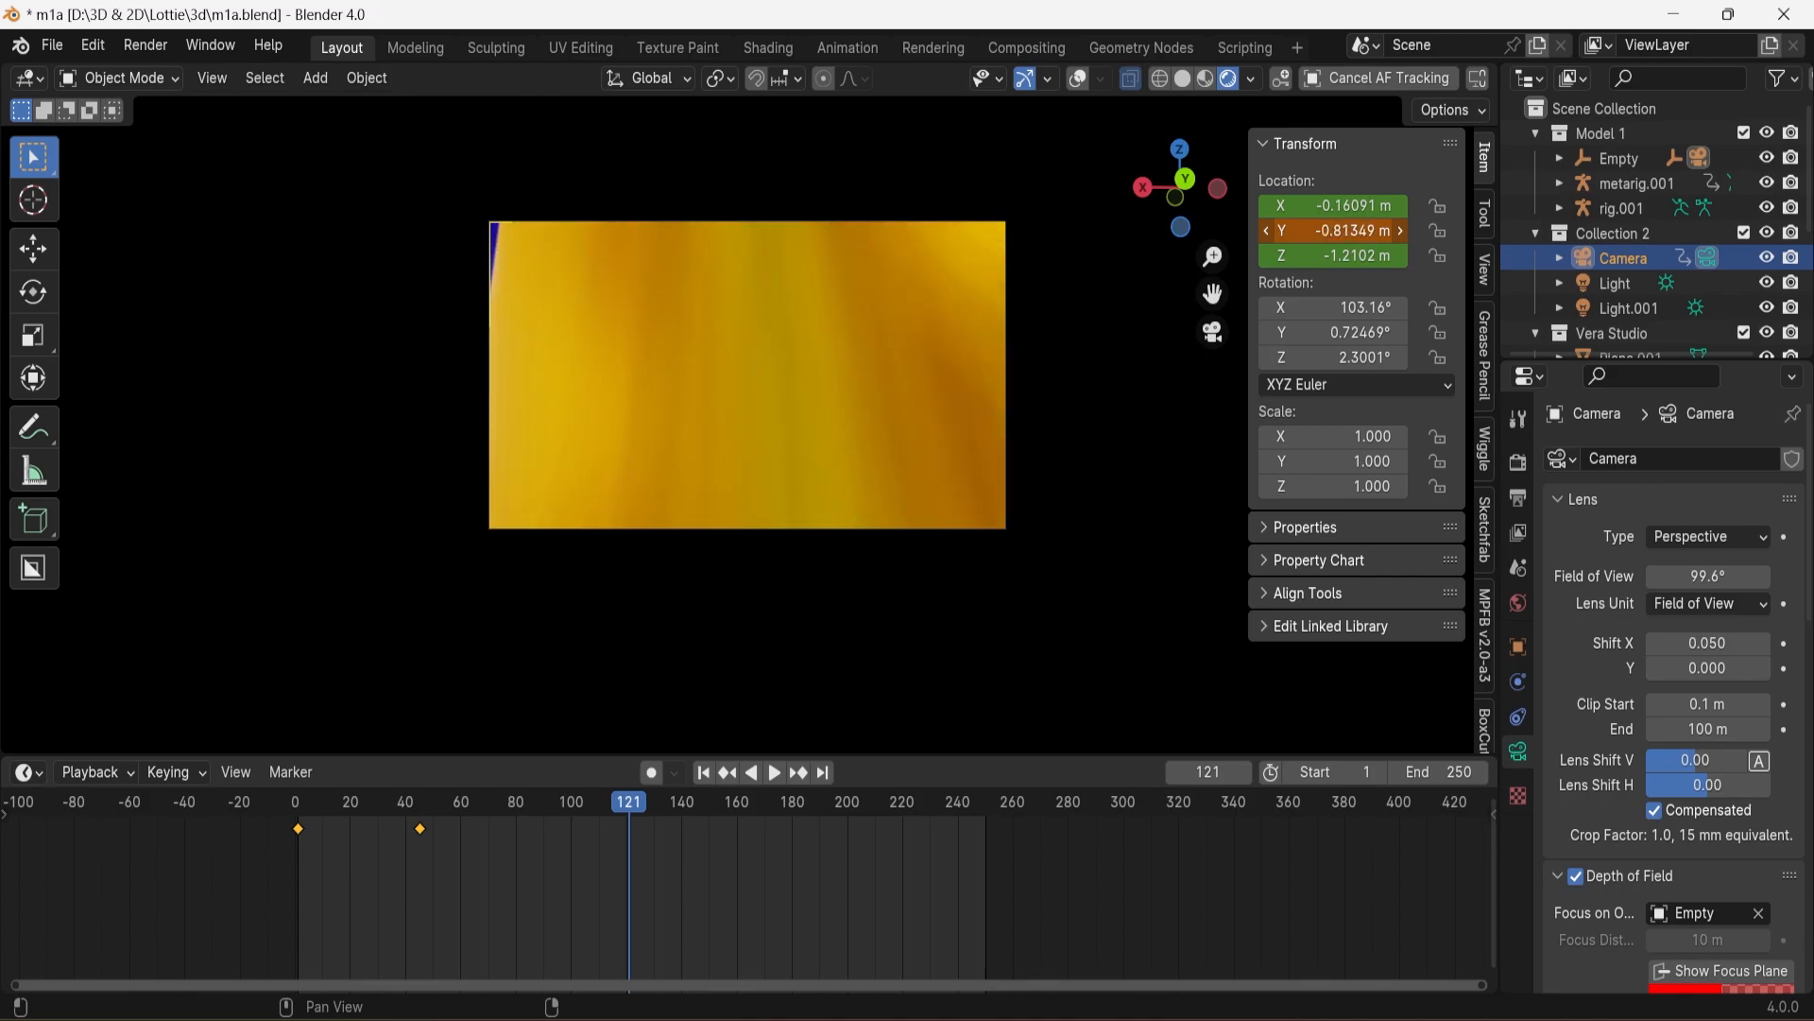
key(i)
key(g)
click(534, 829)
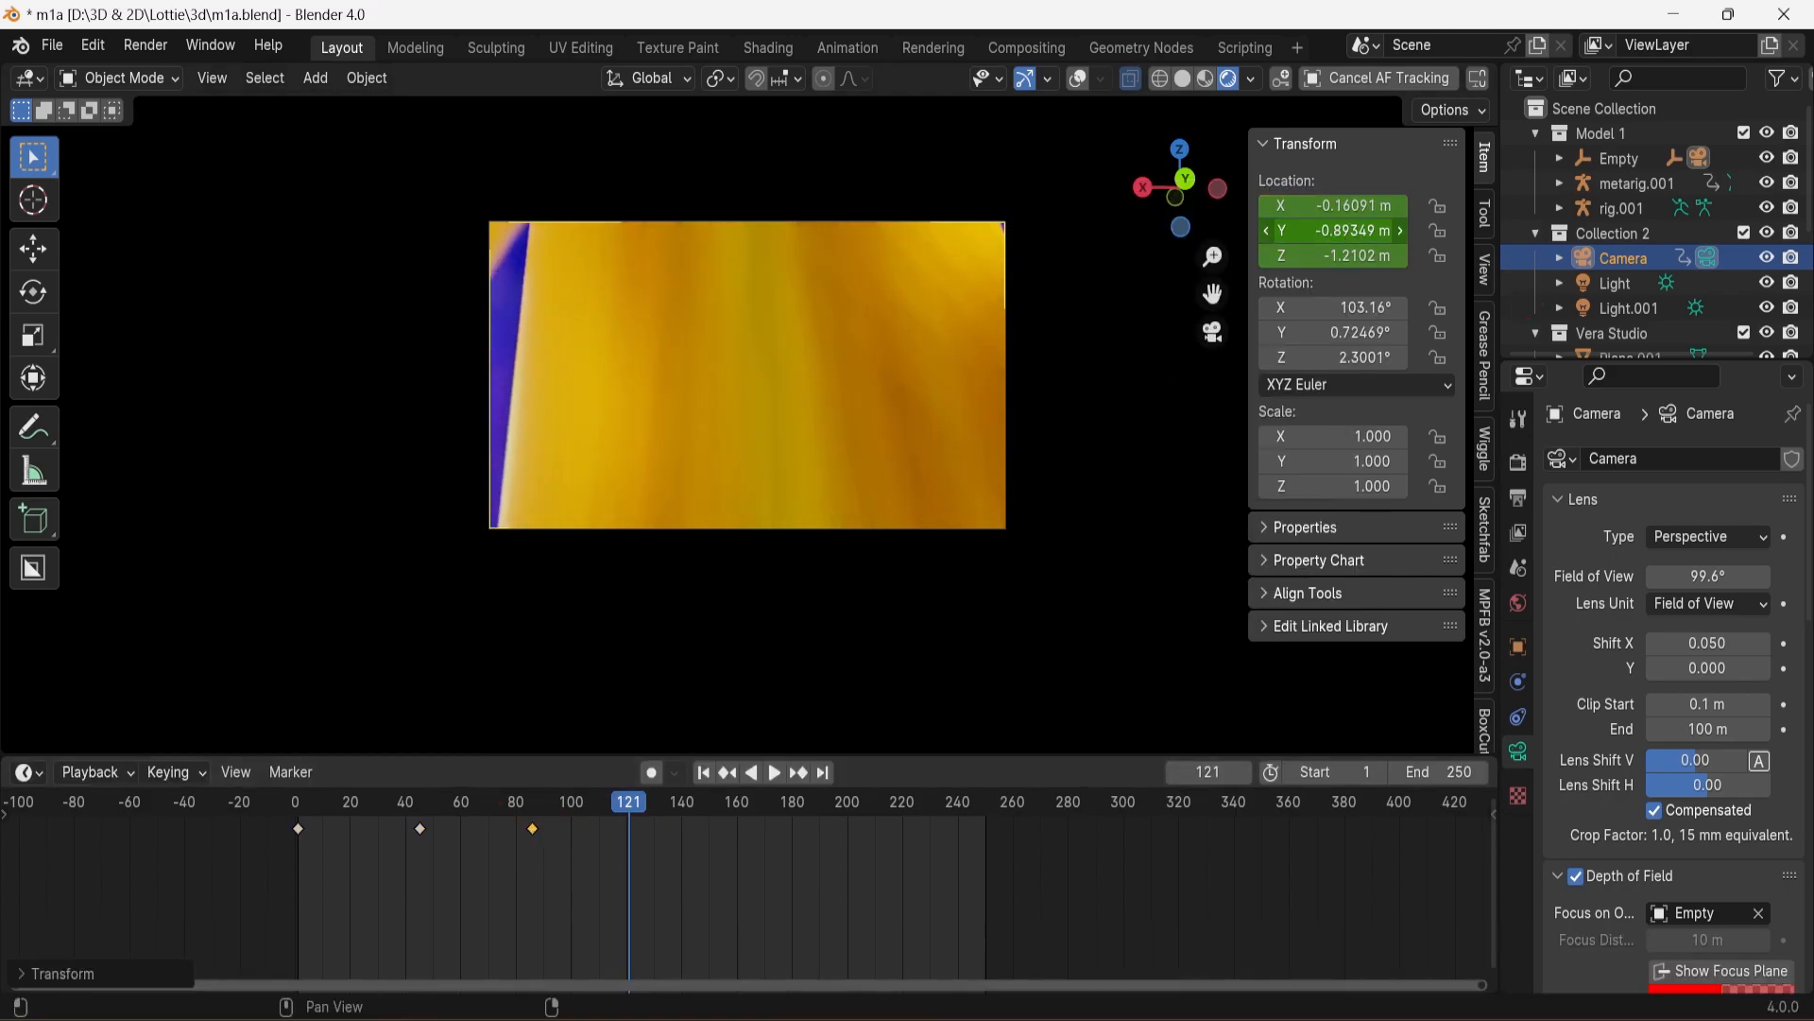
At frame 121, set the camera's Y location to about -2.58 m, keyframe its location, and play the animation from the start
right_click(1333, 231)
click(1334, 235)
click(703, 772)
click(774, 772)
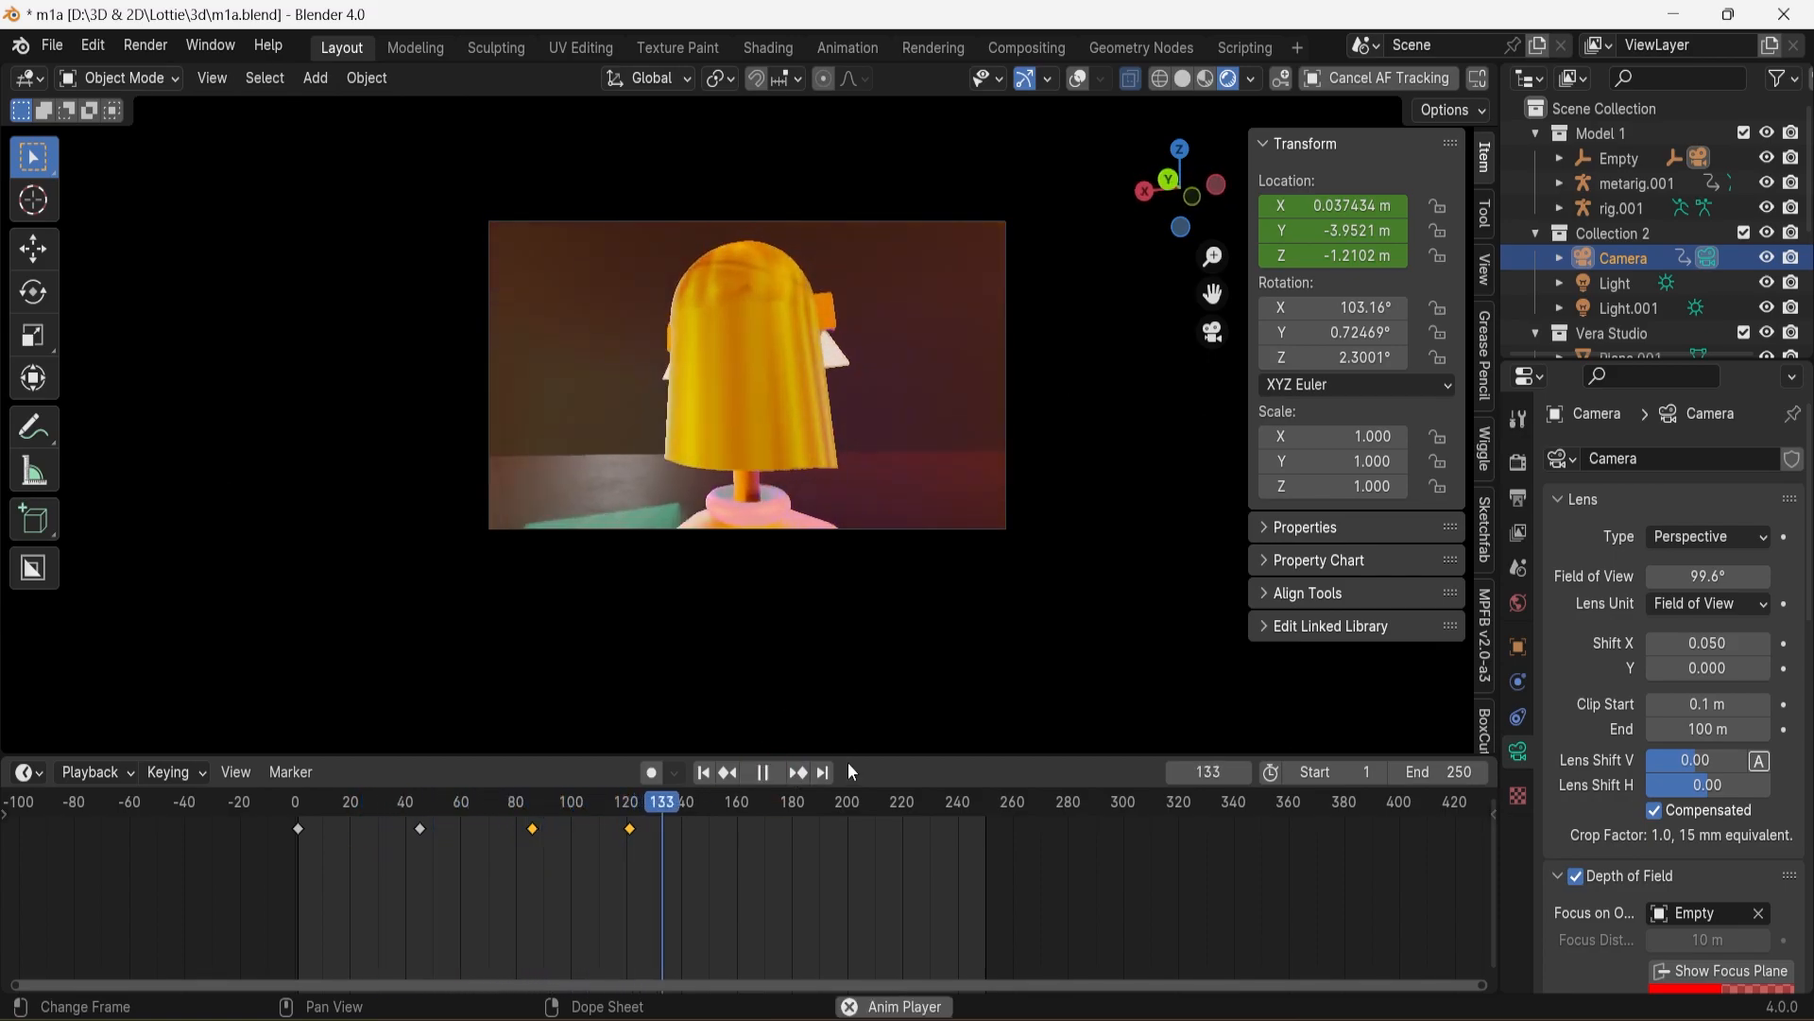
Delete the camera keyframe at about frame 86
click(533, 829)
key(x)
click(539, 831)
At frame 160, set the camera's Y location to -4.6435 m and keyframe its location
drag(696, 805, 737, 803)
key(space)
right_click(1351, 231)
click(1351, 230)
At frame 201, set the camera's Z location to -1.4802 m, bring it closer along Y, keyframe its location, and play the result
key(space)
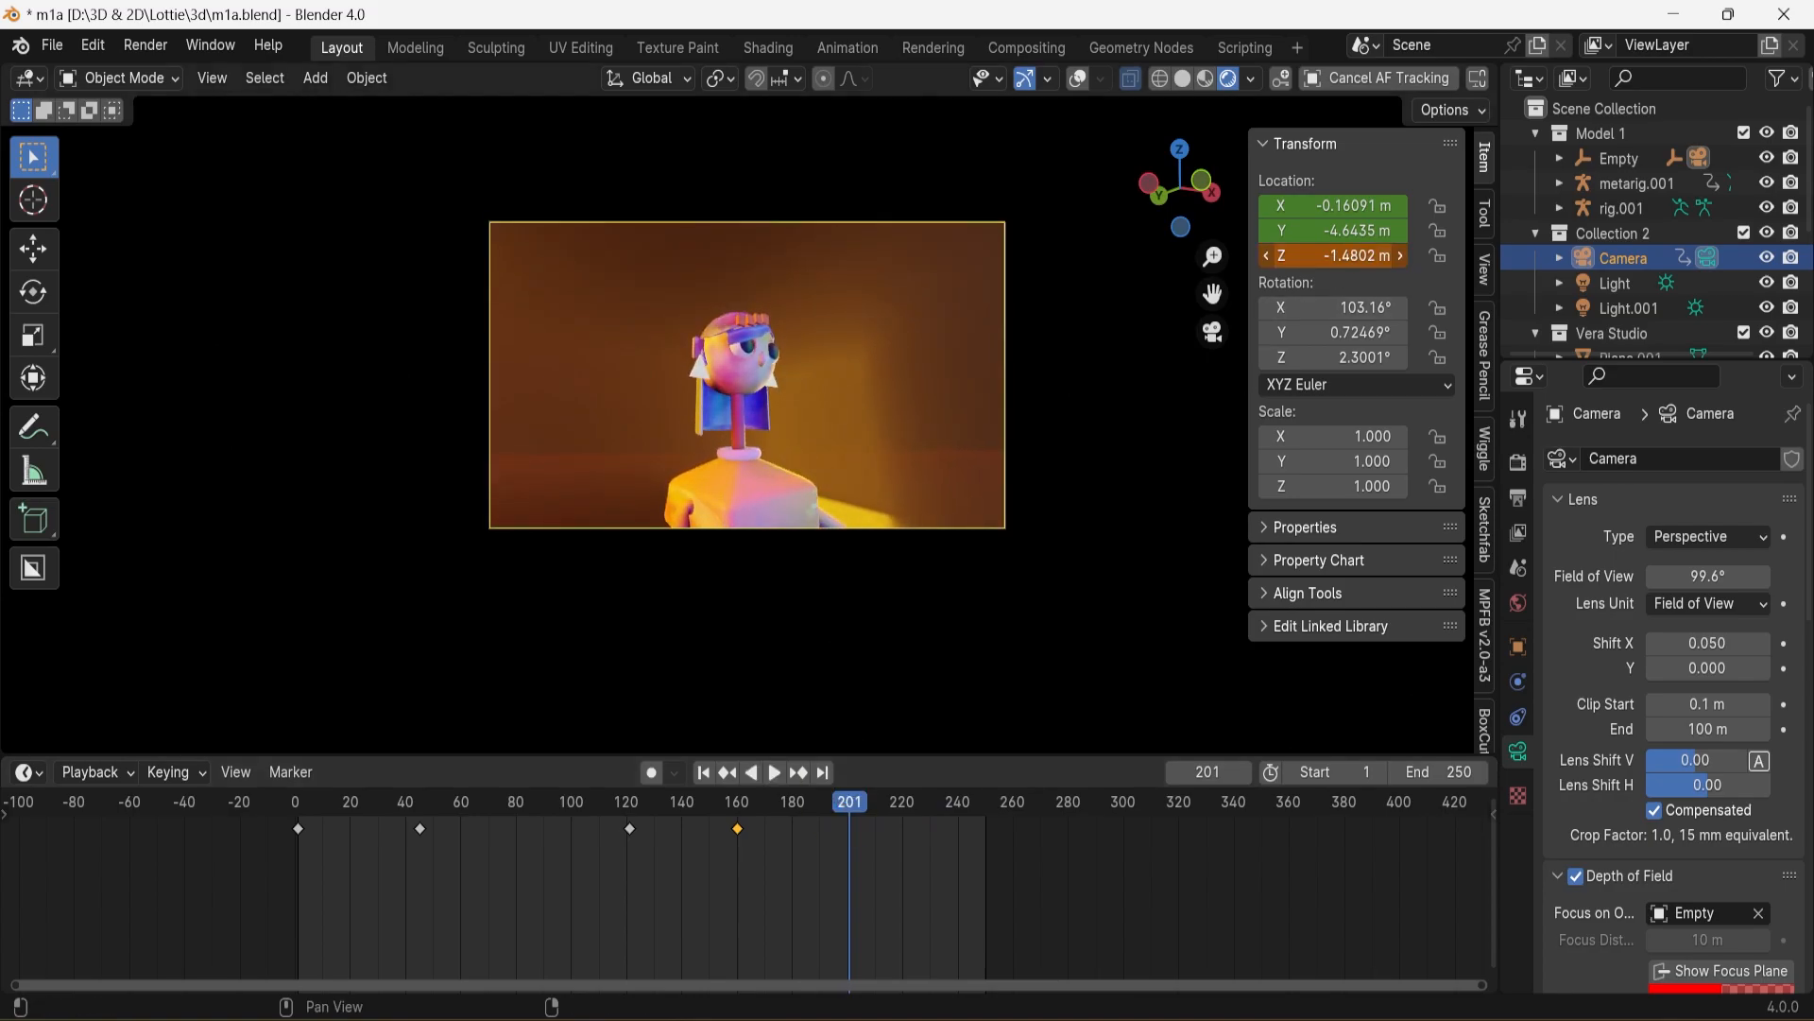
right_click(1351, 231)
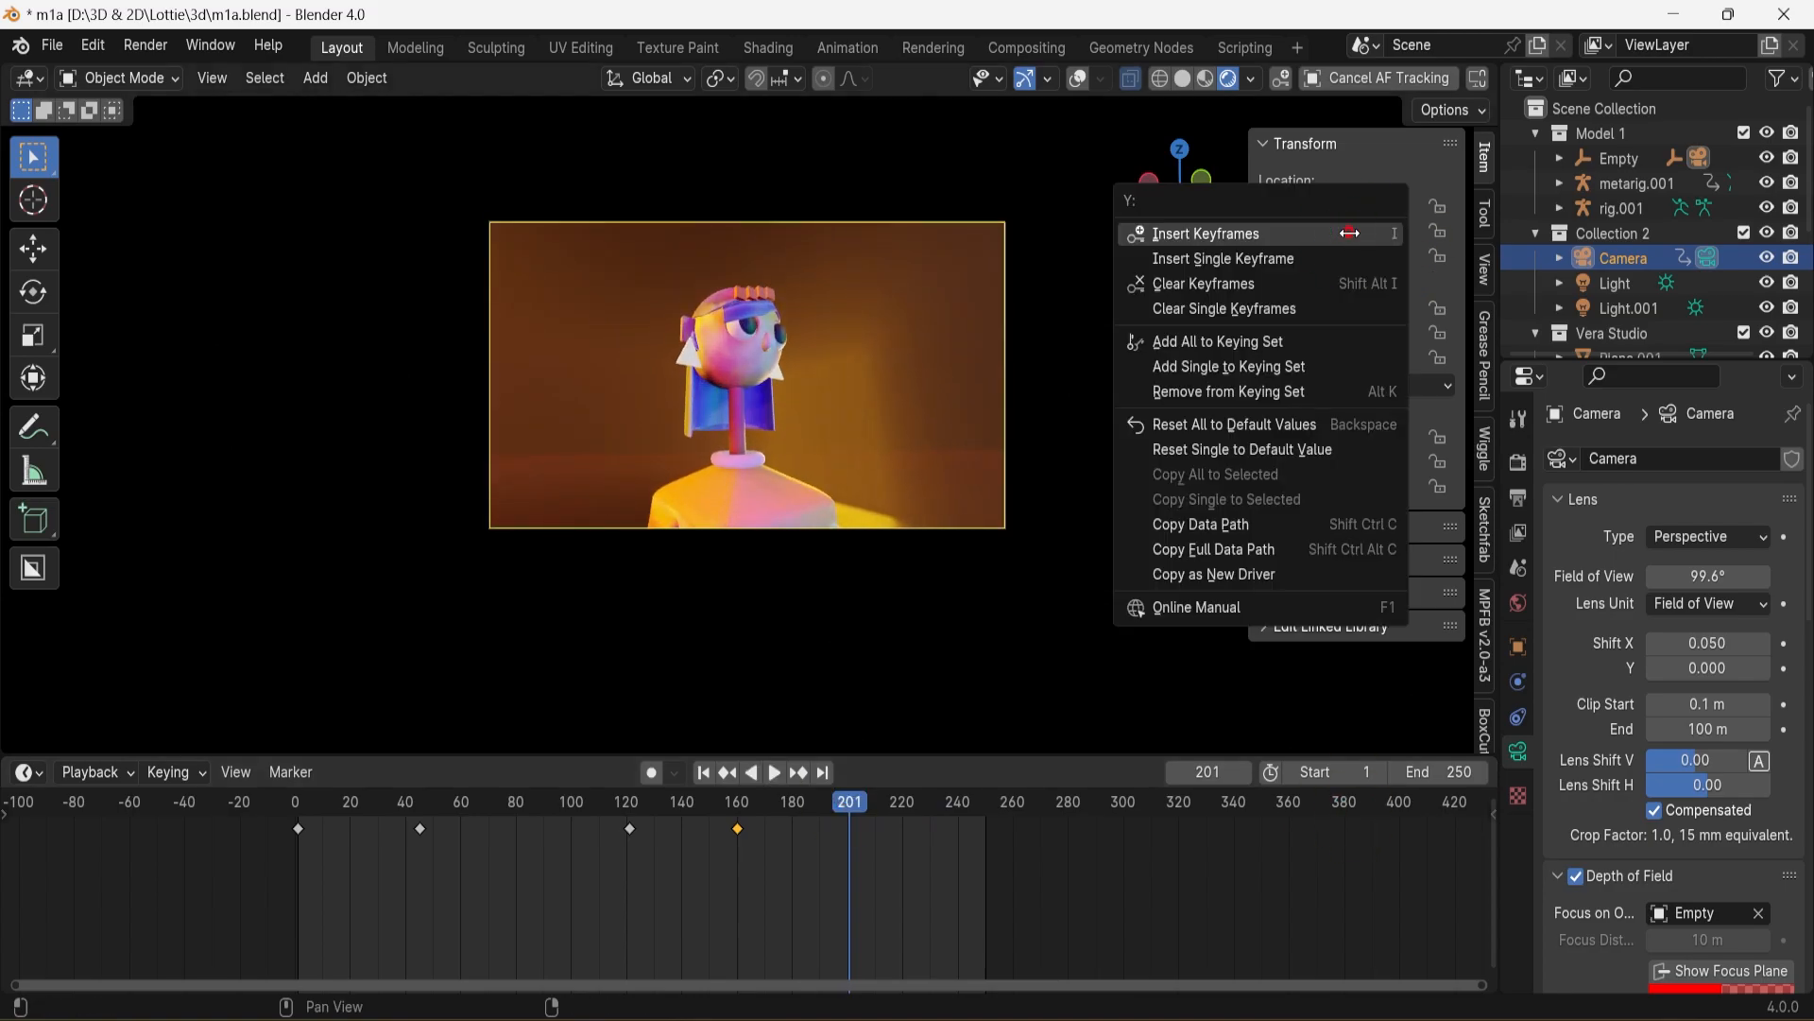
click(1351, 231)
key(space)
key(Escape)
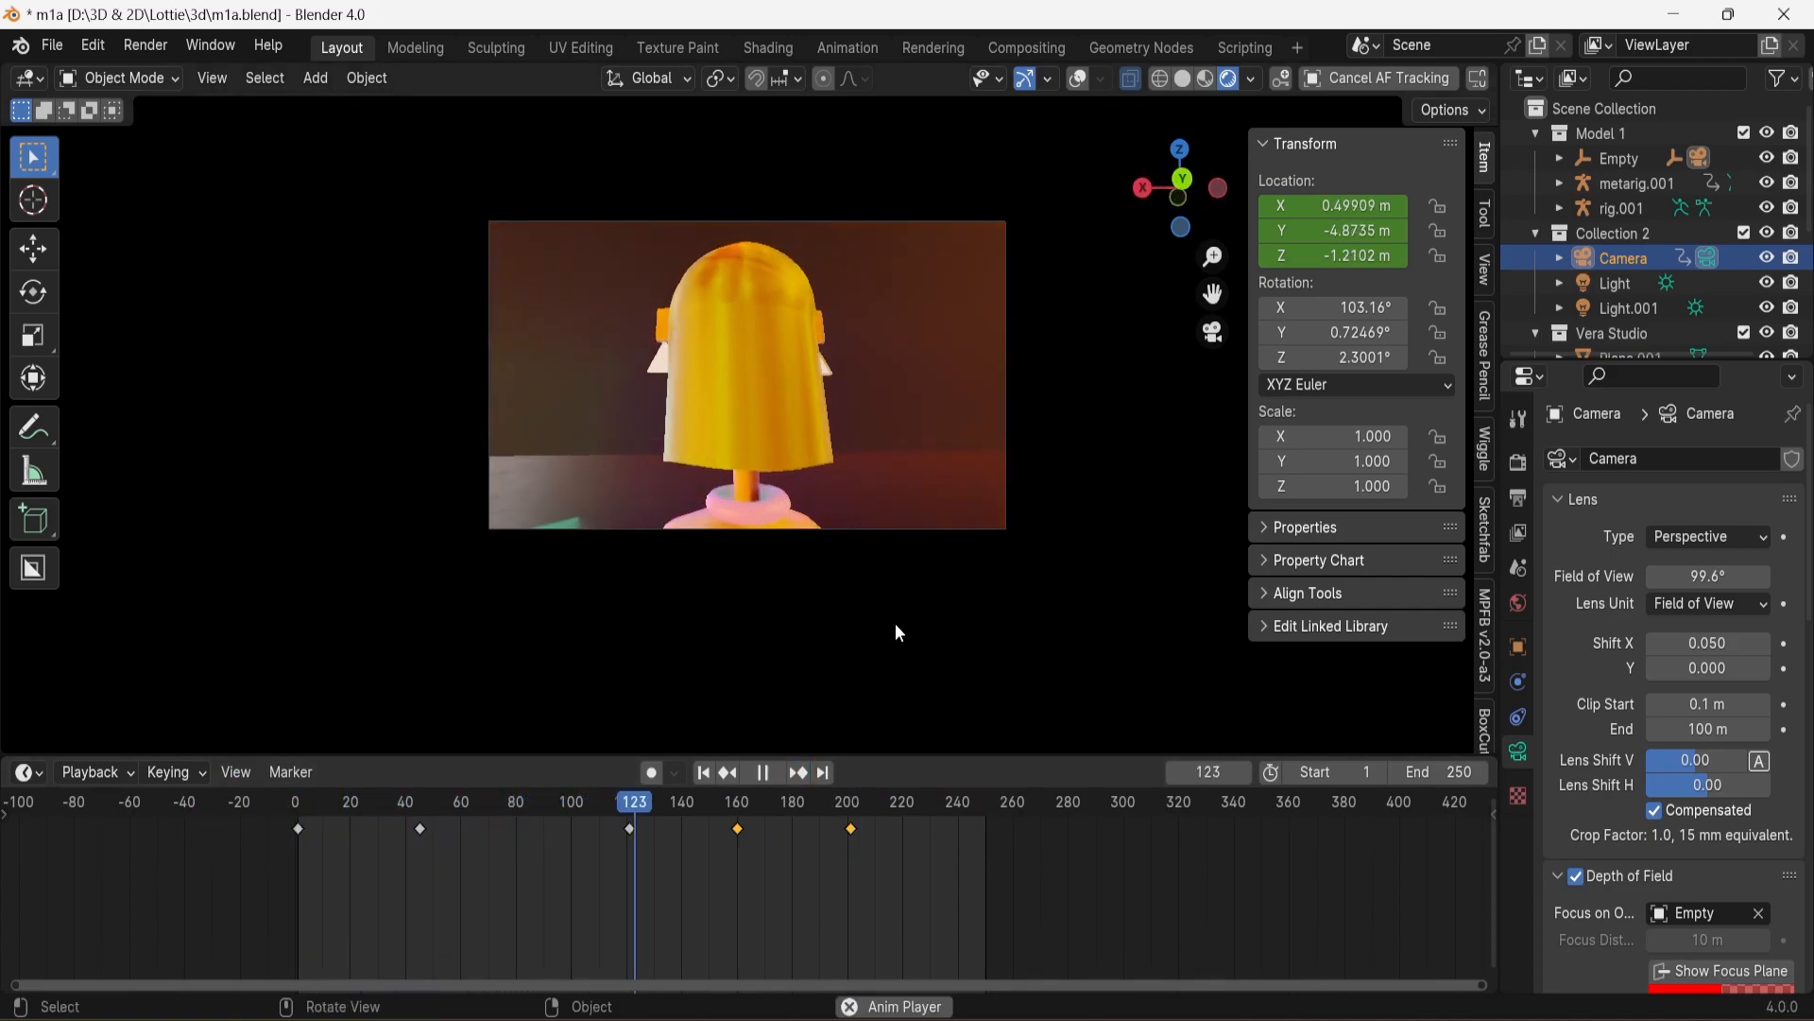
click(765, 772)
Show the camera's animation curves in the Graph Editor in place of the timeline, and enlarge that area
click(29, 772)
click(348, 586)
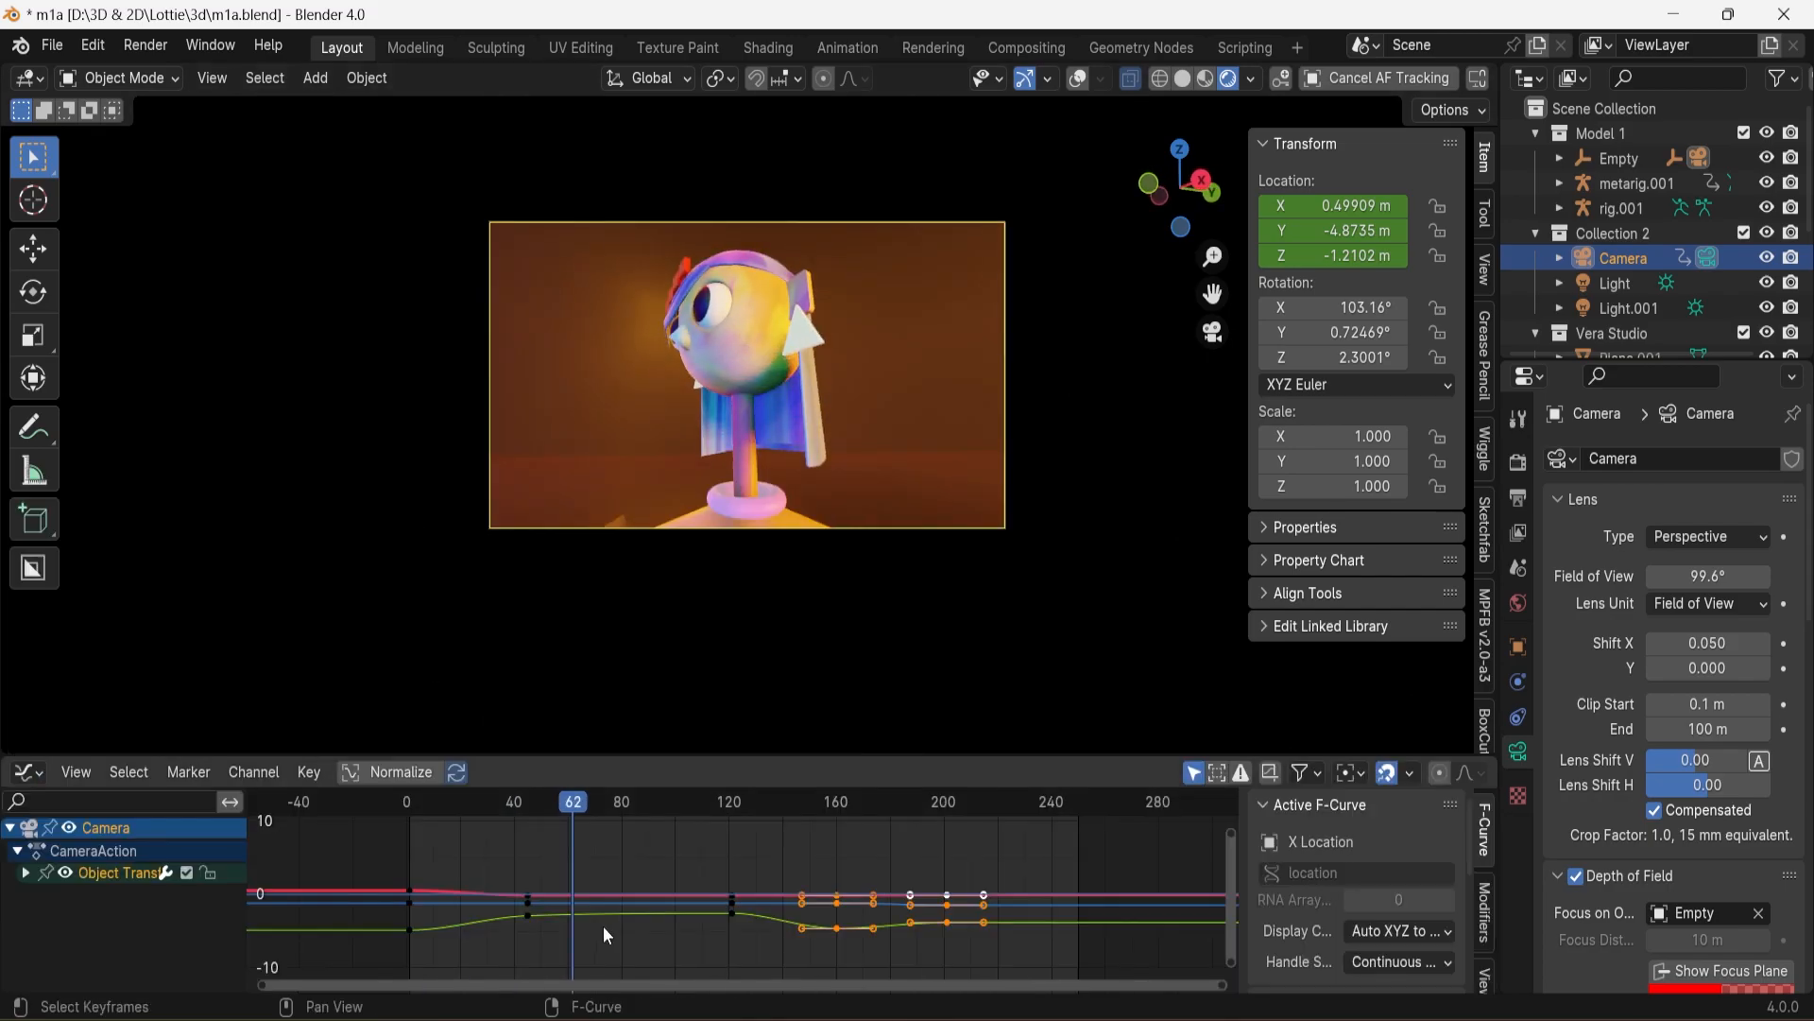
scroll(614, 928, up, 2)
drag(810, 935, 812, 942)
key(ctrl+z)
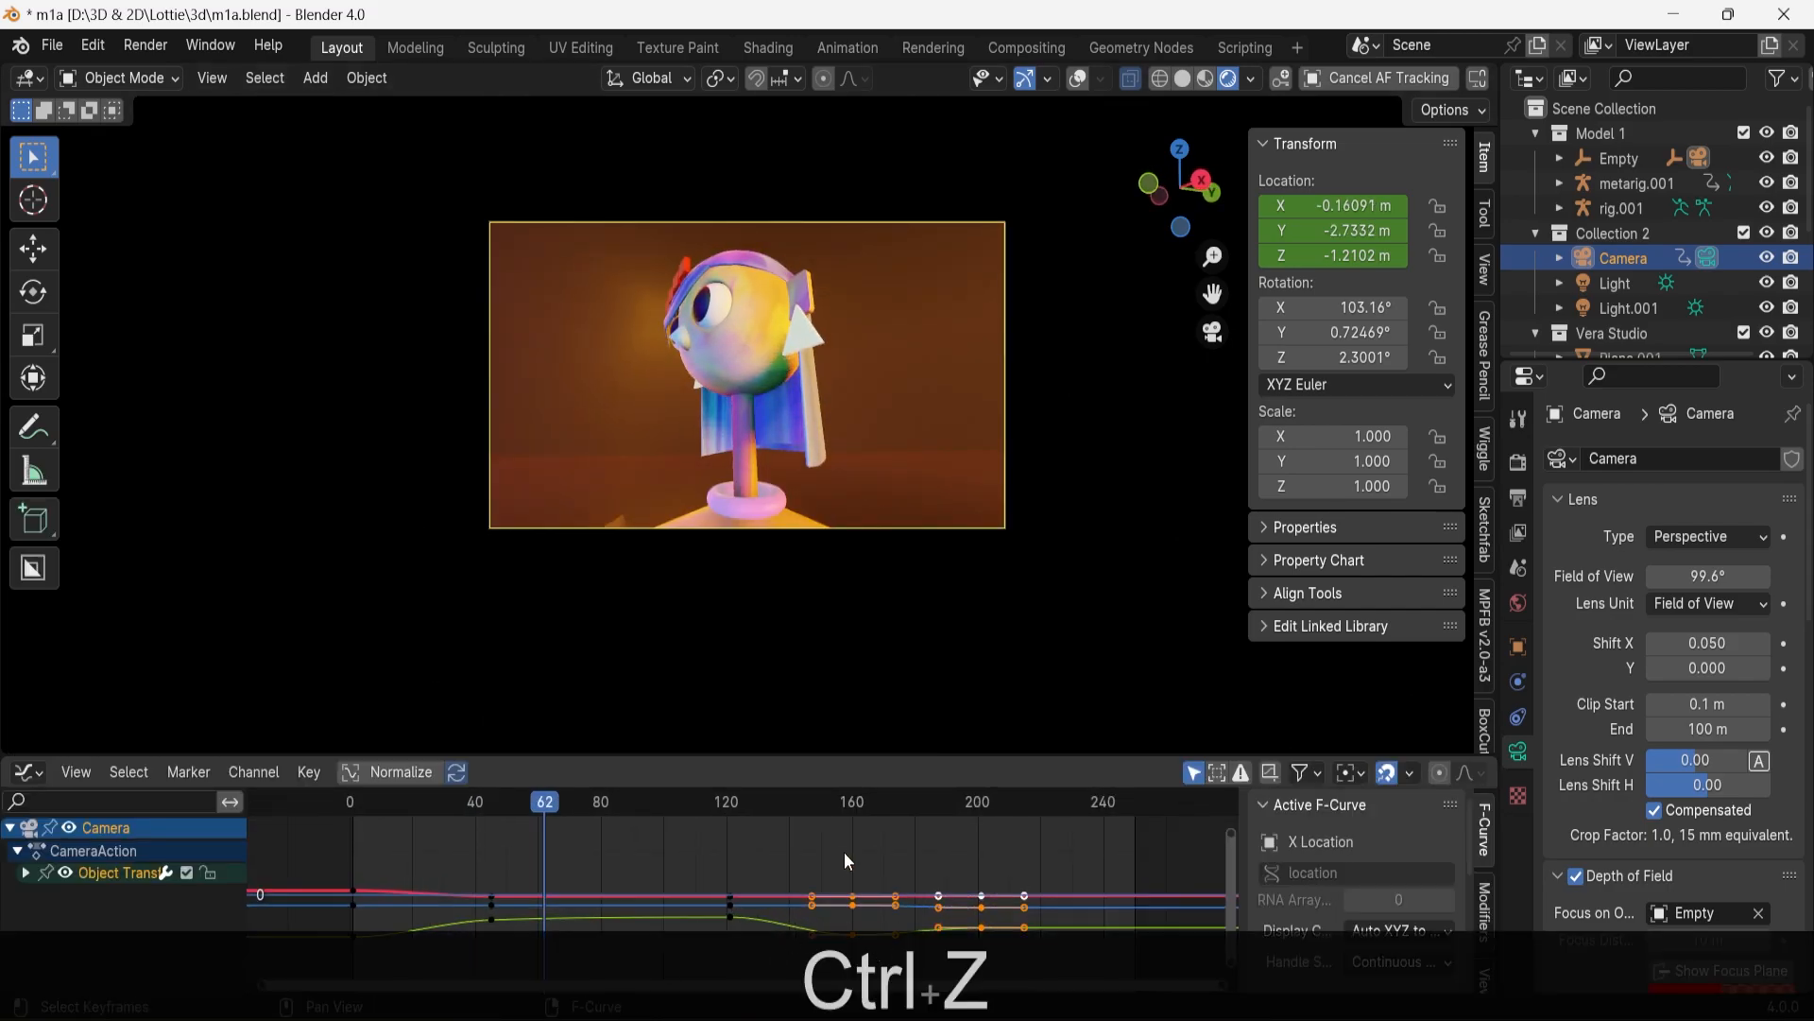
drag(899, 754, 898, 597)
Reshape the camera's Y location curve at the frame 45 and frame 121 keyframes into a smoother rise and fall
click(494, 863)
mouse_move(570, 848)
mouse_down()
mouse_move(494, 871)
mouse_move(575, 833)
mouse_up()
drag(449, 643, 655, 803)
click(726, 855)
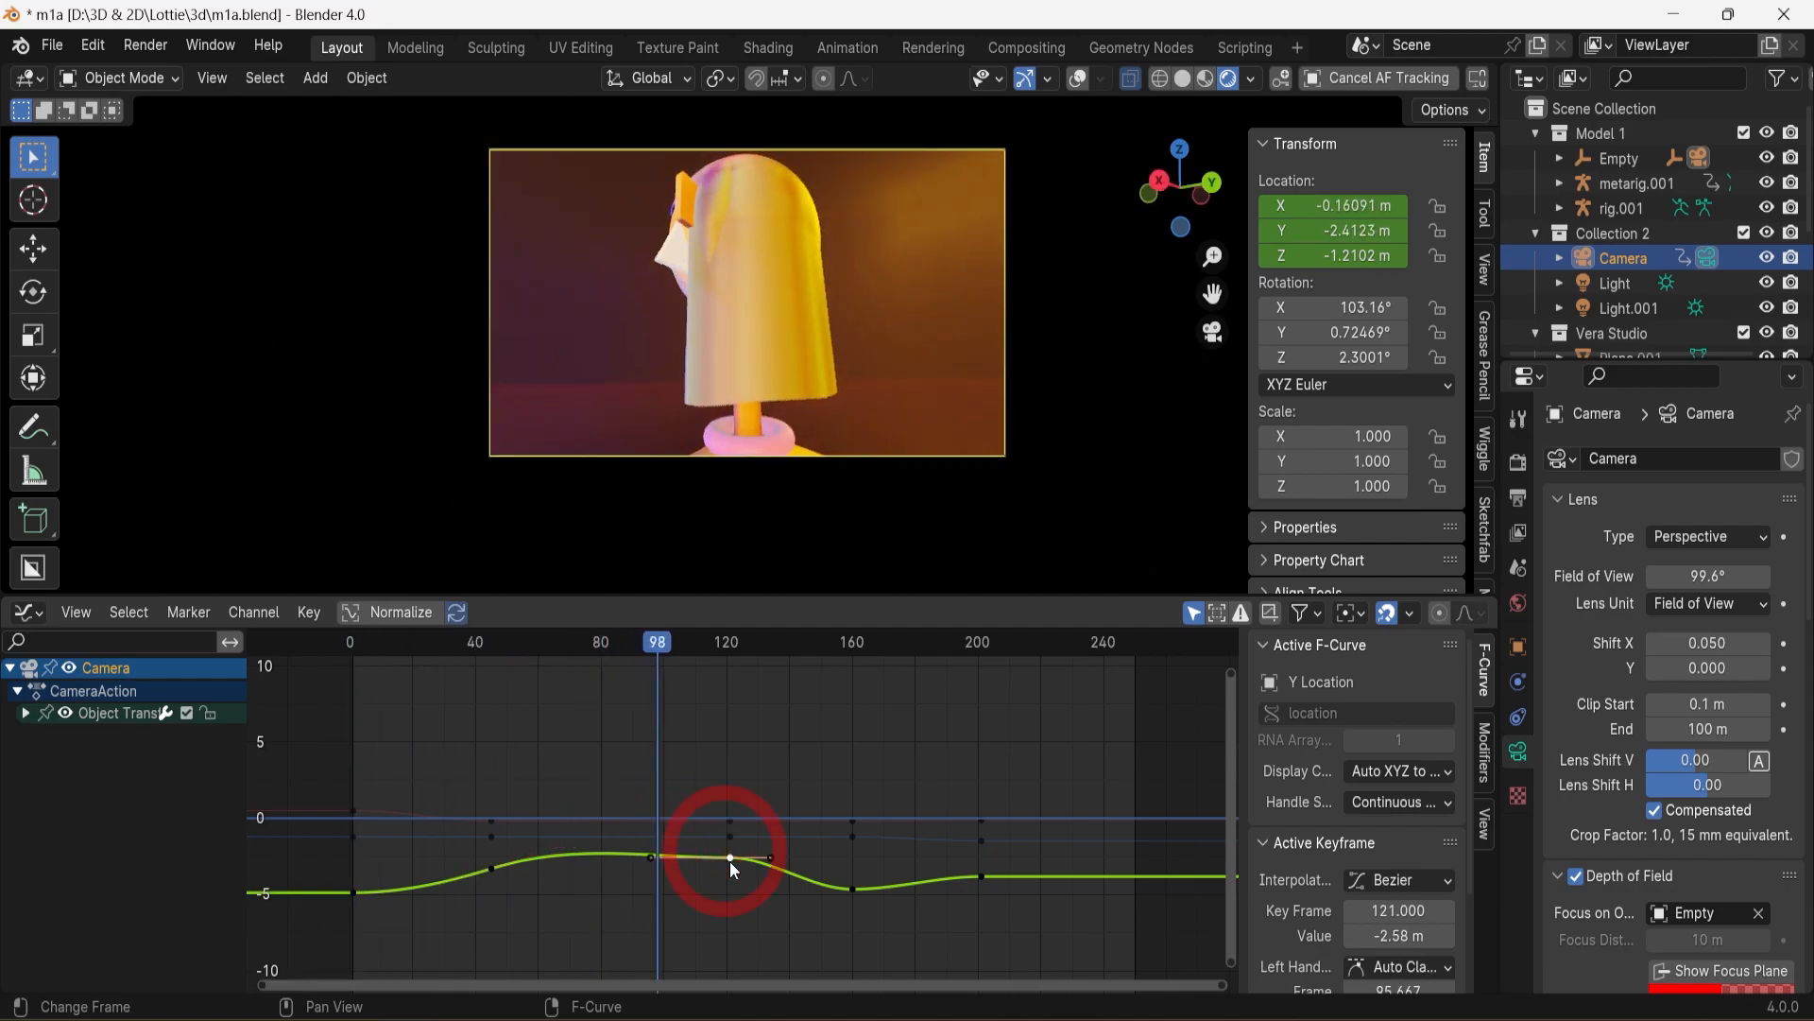
drag(768, 859, 731, 874)
Scrub through the second half of the animation and adjust the Y location curve's keyframes at frames 160 and 201
drag(602, 645, 853, 900)
click(851, 887)
drag(852, 643, 941, 892)
click(973, 876)
drag(1004, 645, 1085, 791)
click(1024, 861)
At frame 250, set the camera's X location to -0.11091 m and Y location to -3.4635 m, and keyframe its location
drag(1083, 644, 1134, 706)
drag(1334, 231, 1362, 231)
right_click(1338, 231)
click(1337, 231)
Adjust the Y location curve's frame 201 keyframe to -4.14 m and scrub through the animation back to the start
drag(1084, 871, 1030, 870)
drag(1132, 699, 1146, 779)
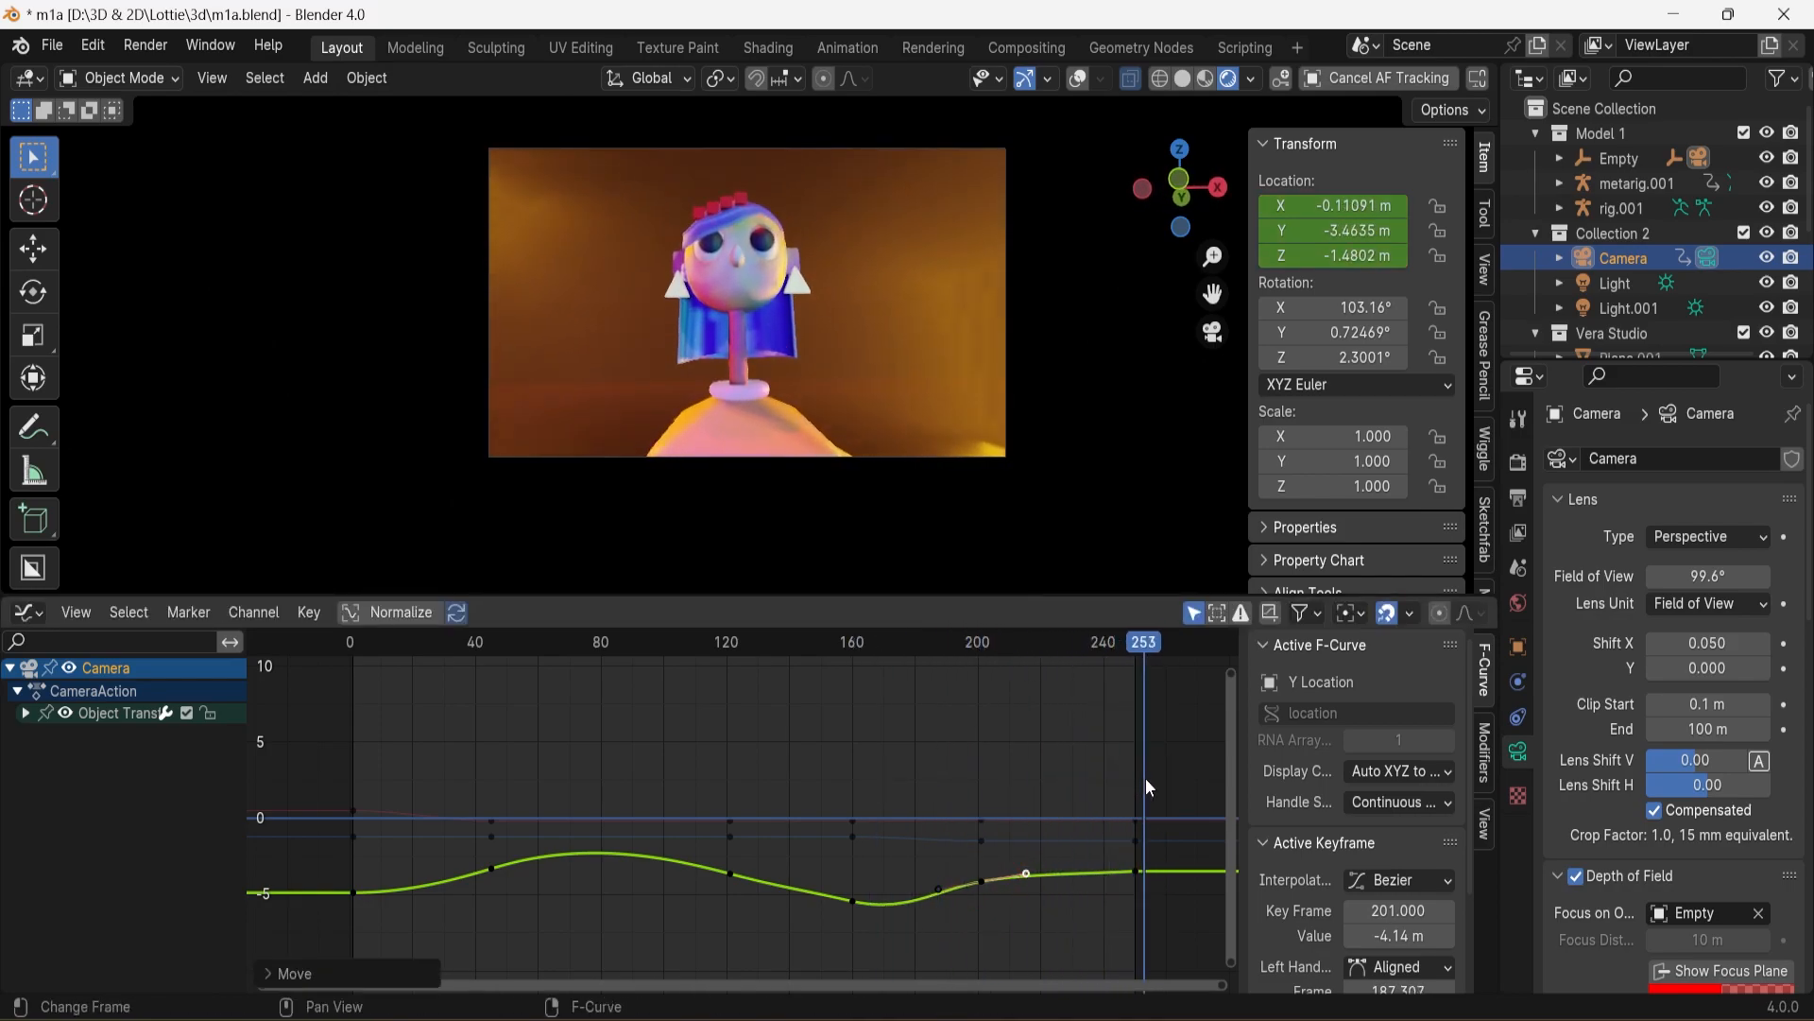
drag(1031, 744, 316, 815)
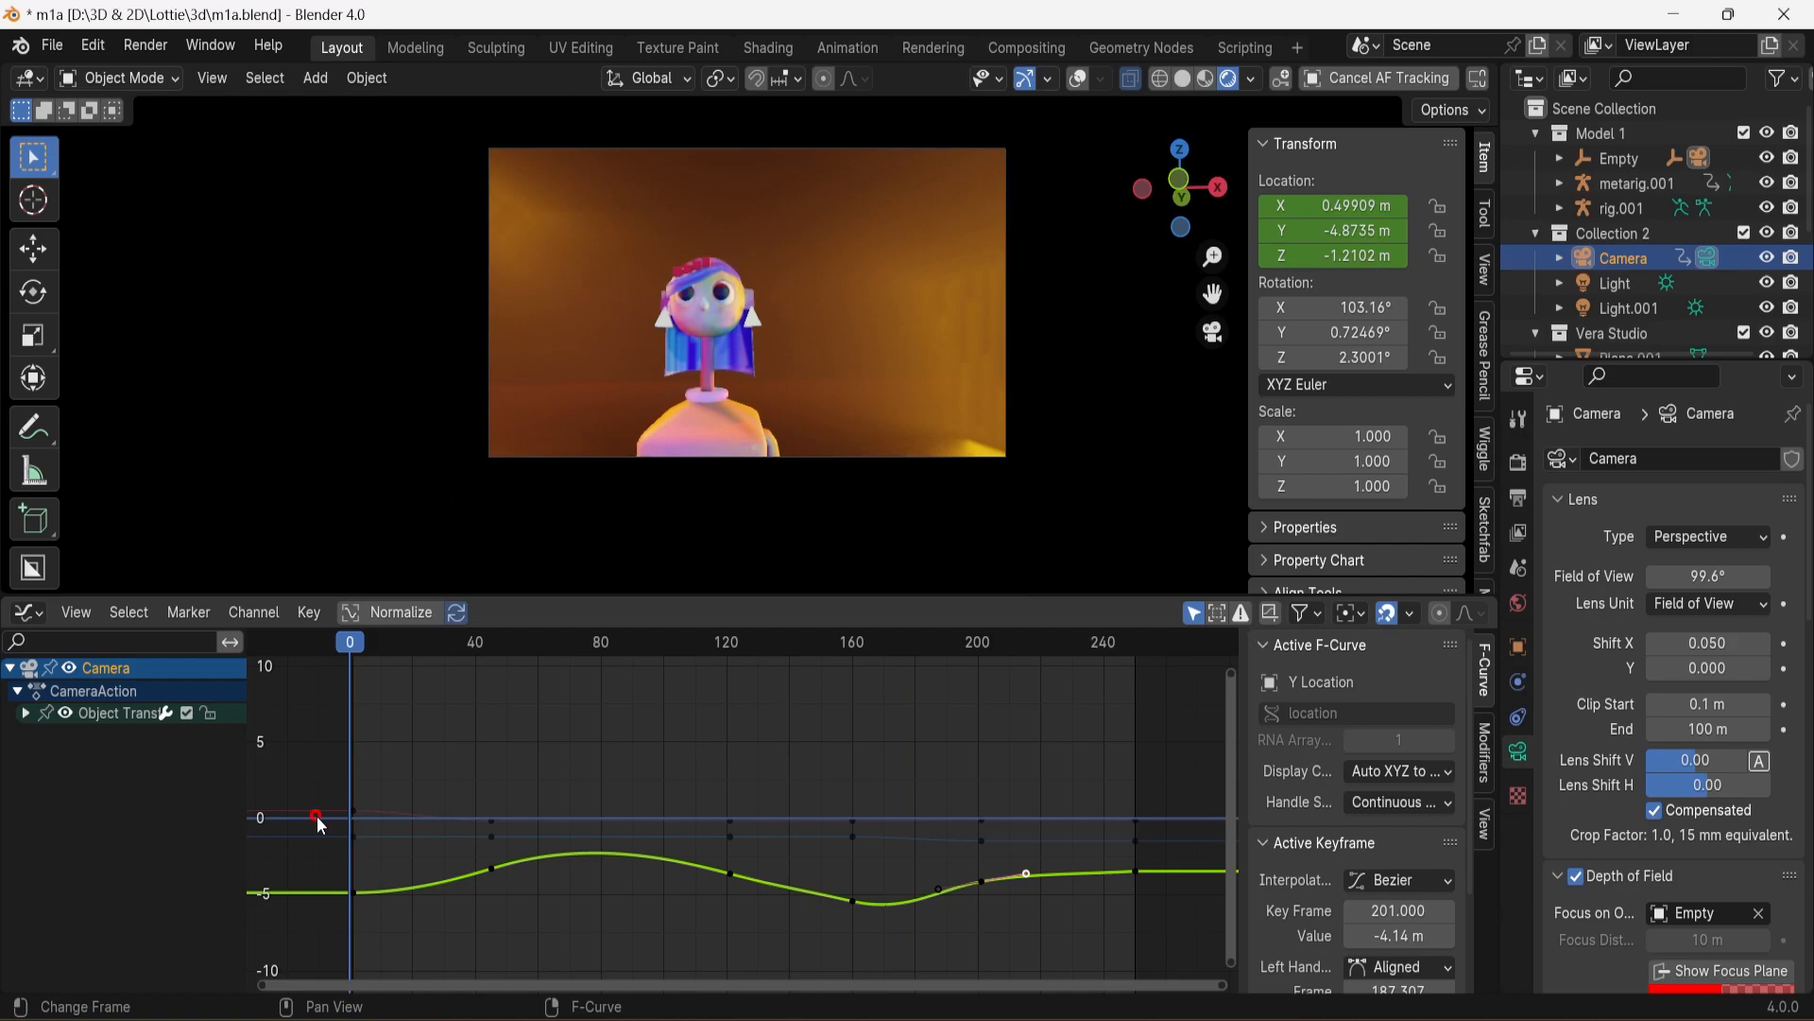
Select all of the camera's keyframes in the Graph Editor and change their easing type
click(28, 612)
click(348, 731)
key(a)
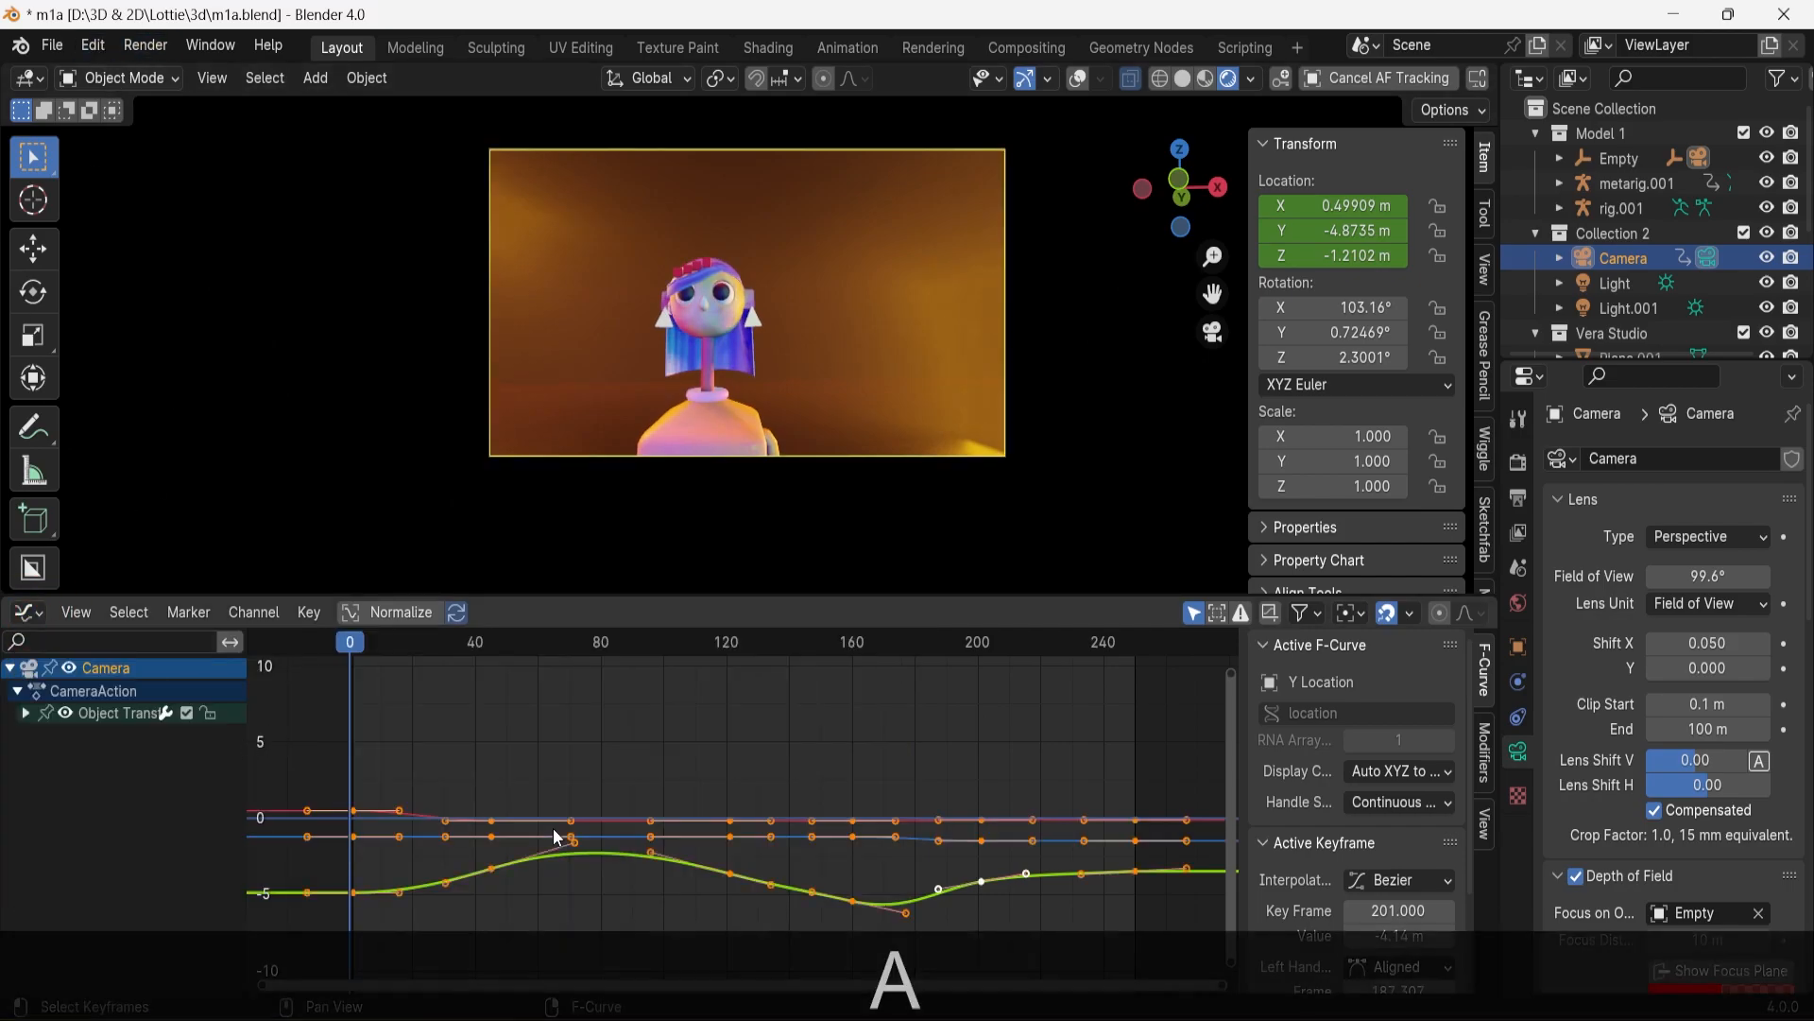
right_click(553, 828)
mouse_move(553, 828)
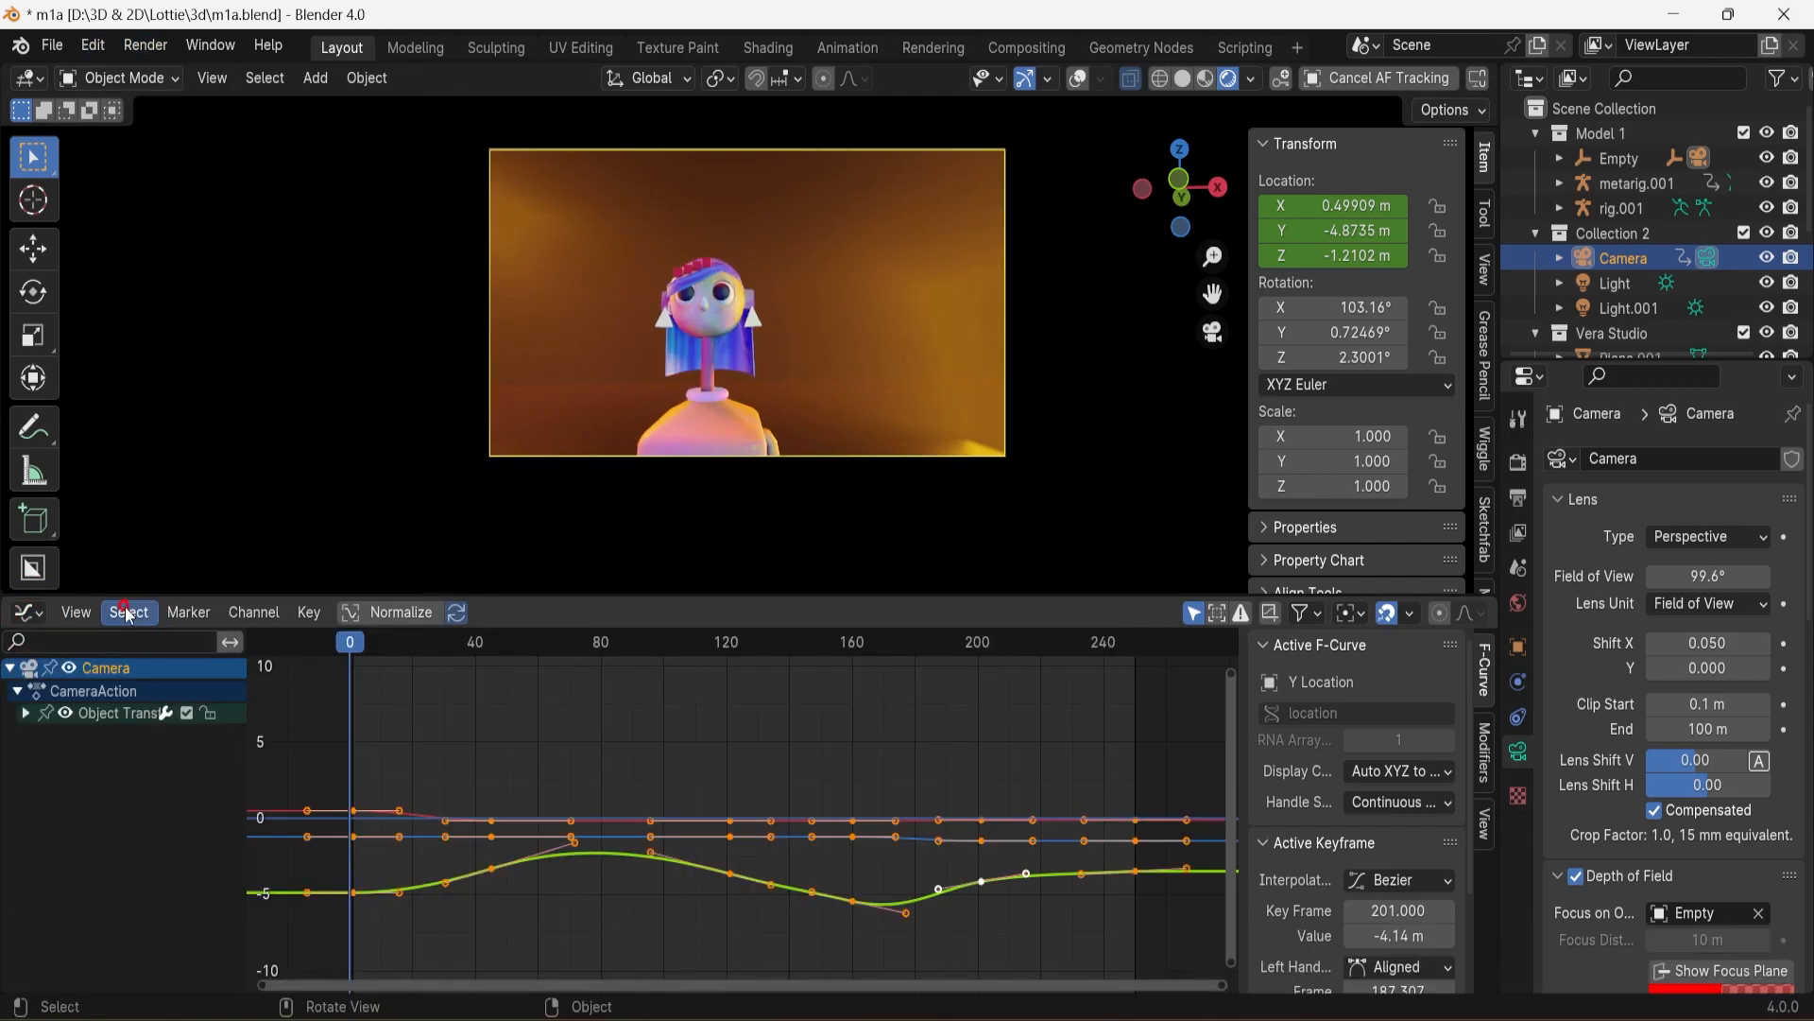
right_click(690, 848)
mouse_move(690, 848)
click(801, 876)
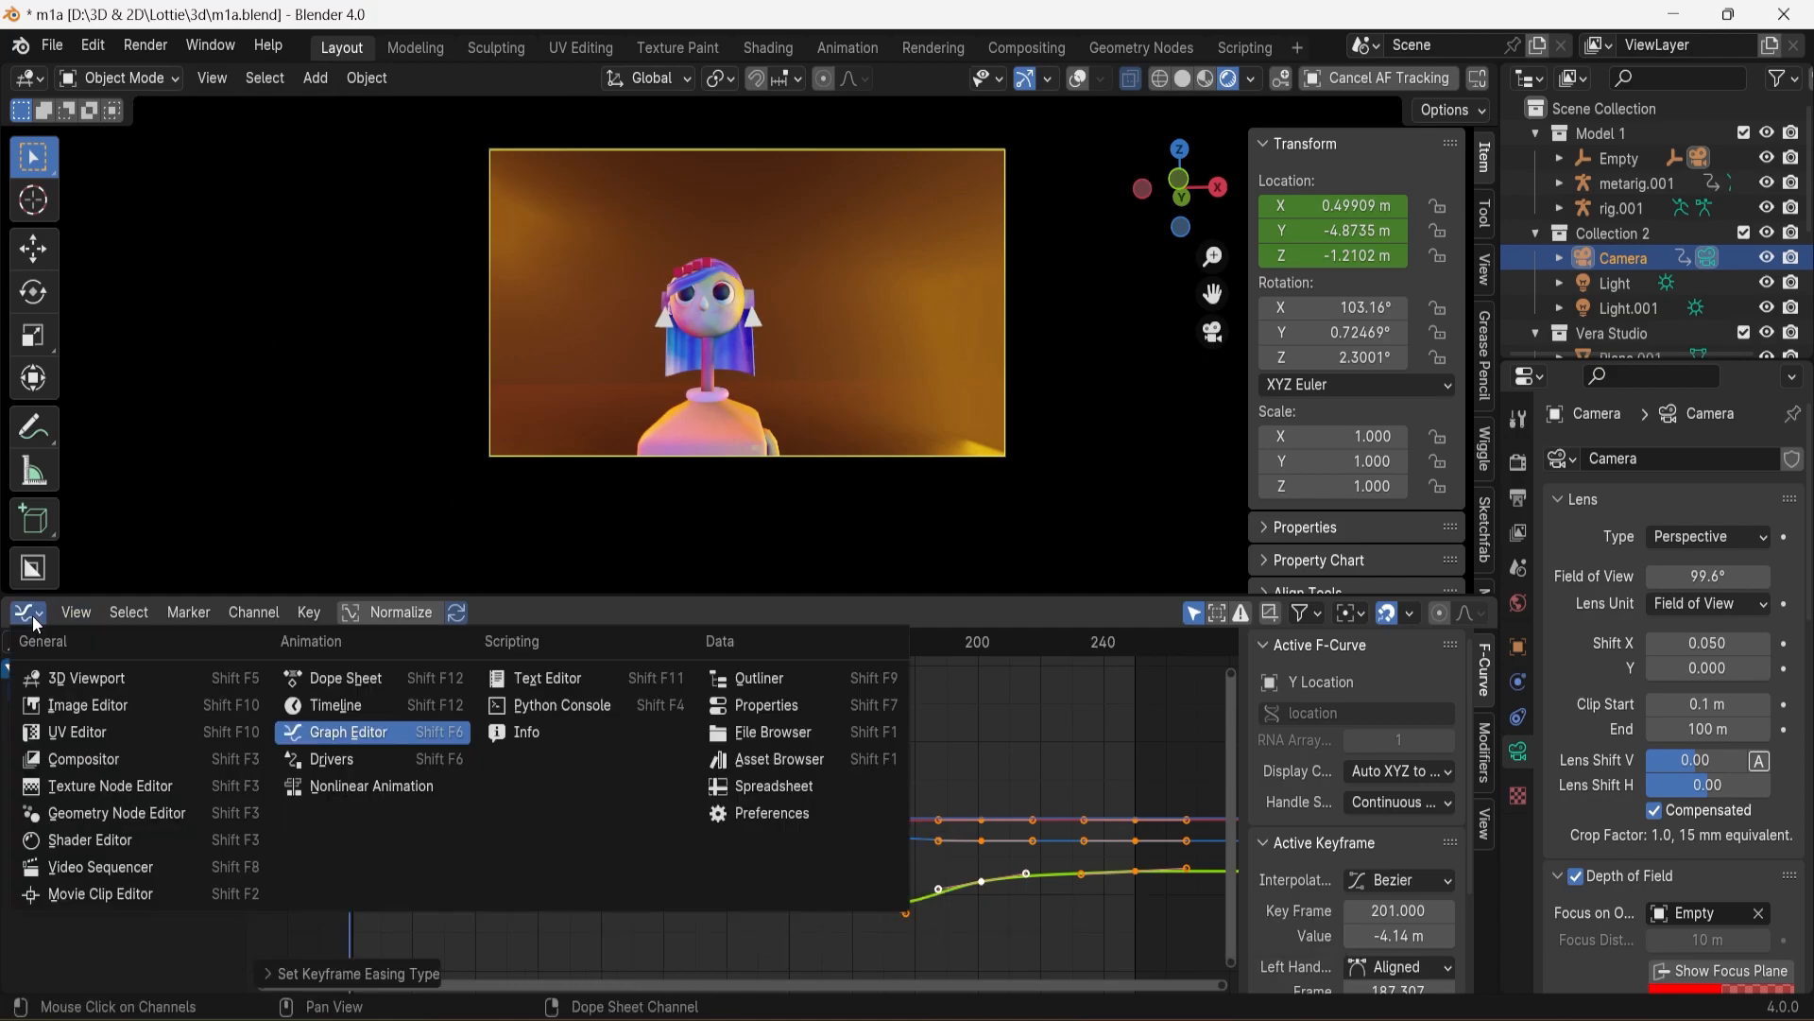
In the Timeline, scale the camera's keyframes closer together so the last one lands at about frame 225, and preview the animation
click(28, 612)
click(350, 701)
key(s)
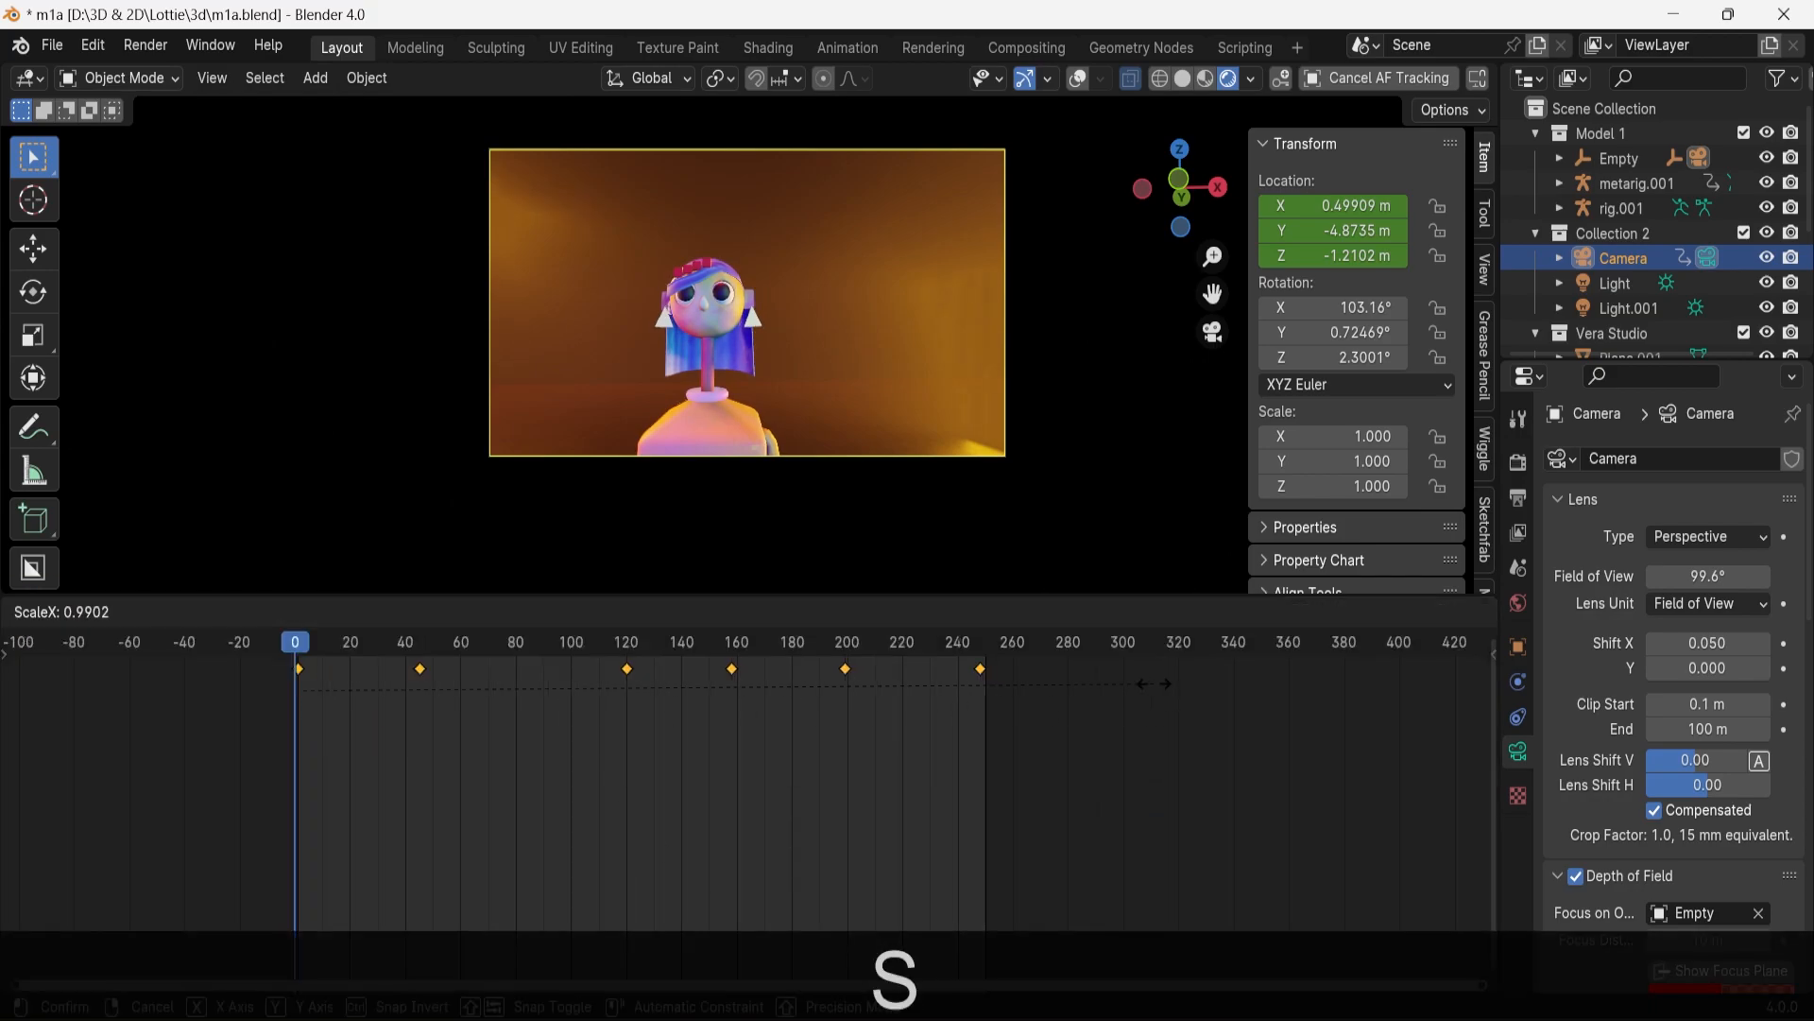
click(1074, 699)
click(775, 613)
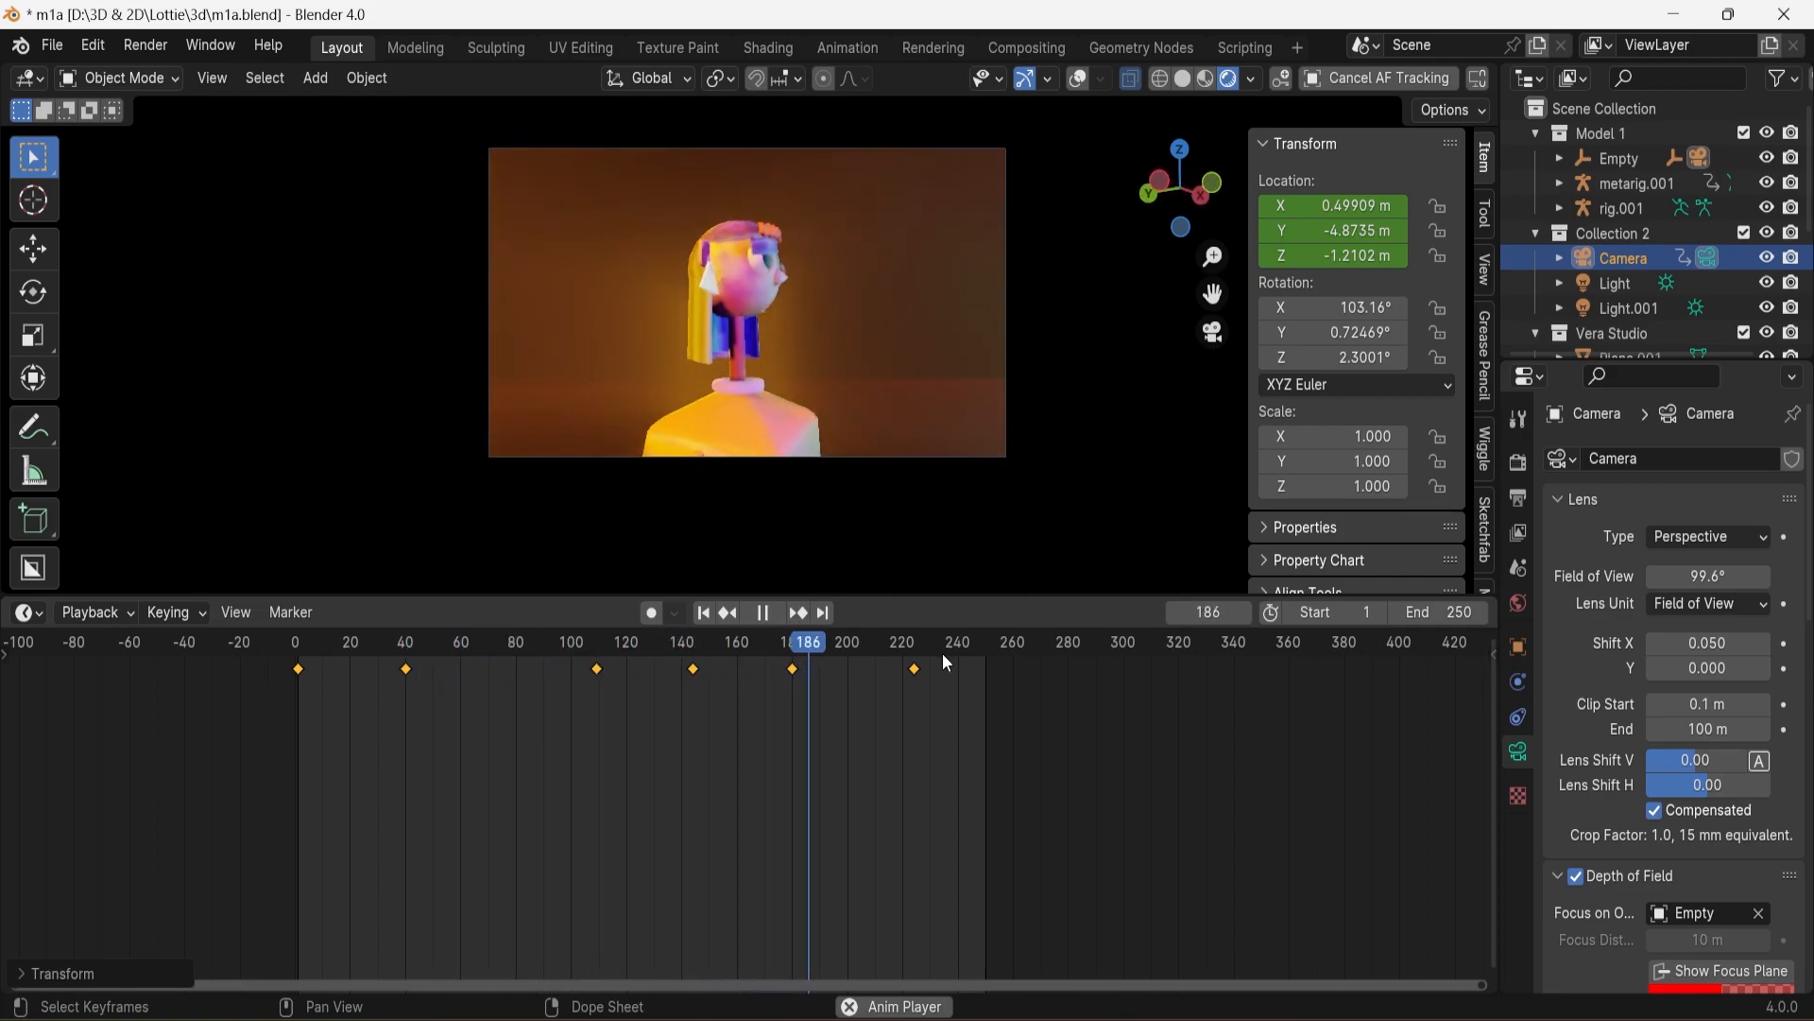
click(762, 613)
Scale and shift the camera's keyframes so they span about frames 32 to 218, and play back the animation
key(s)
key(s)
key(g)
key(s)
click(974, 693)
key(g)
click(855, 697)
key(s)
click(1098, 689)
drag(407, 704, 322, 720)
key(space)
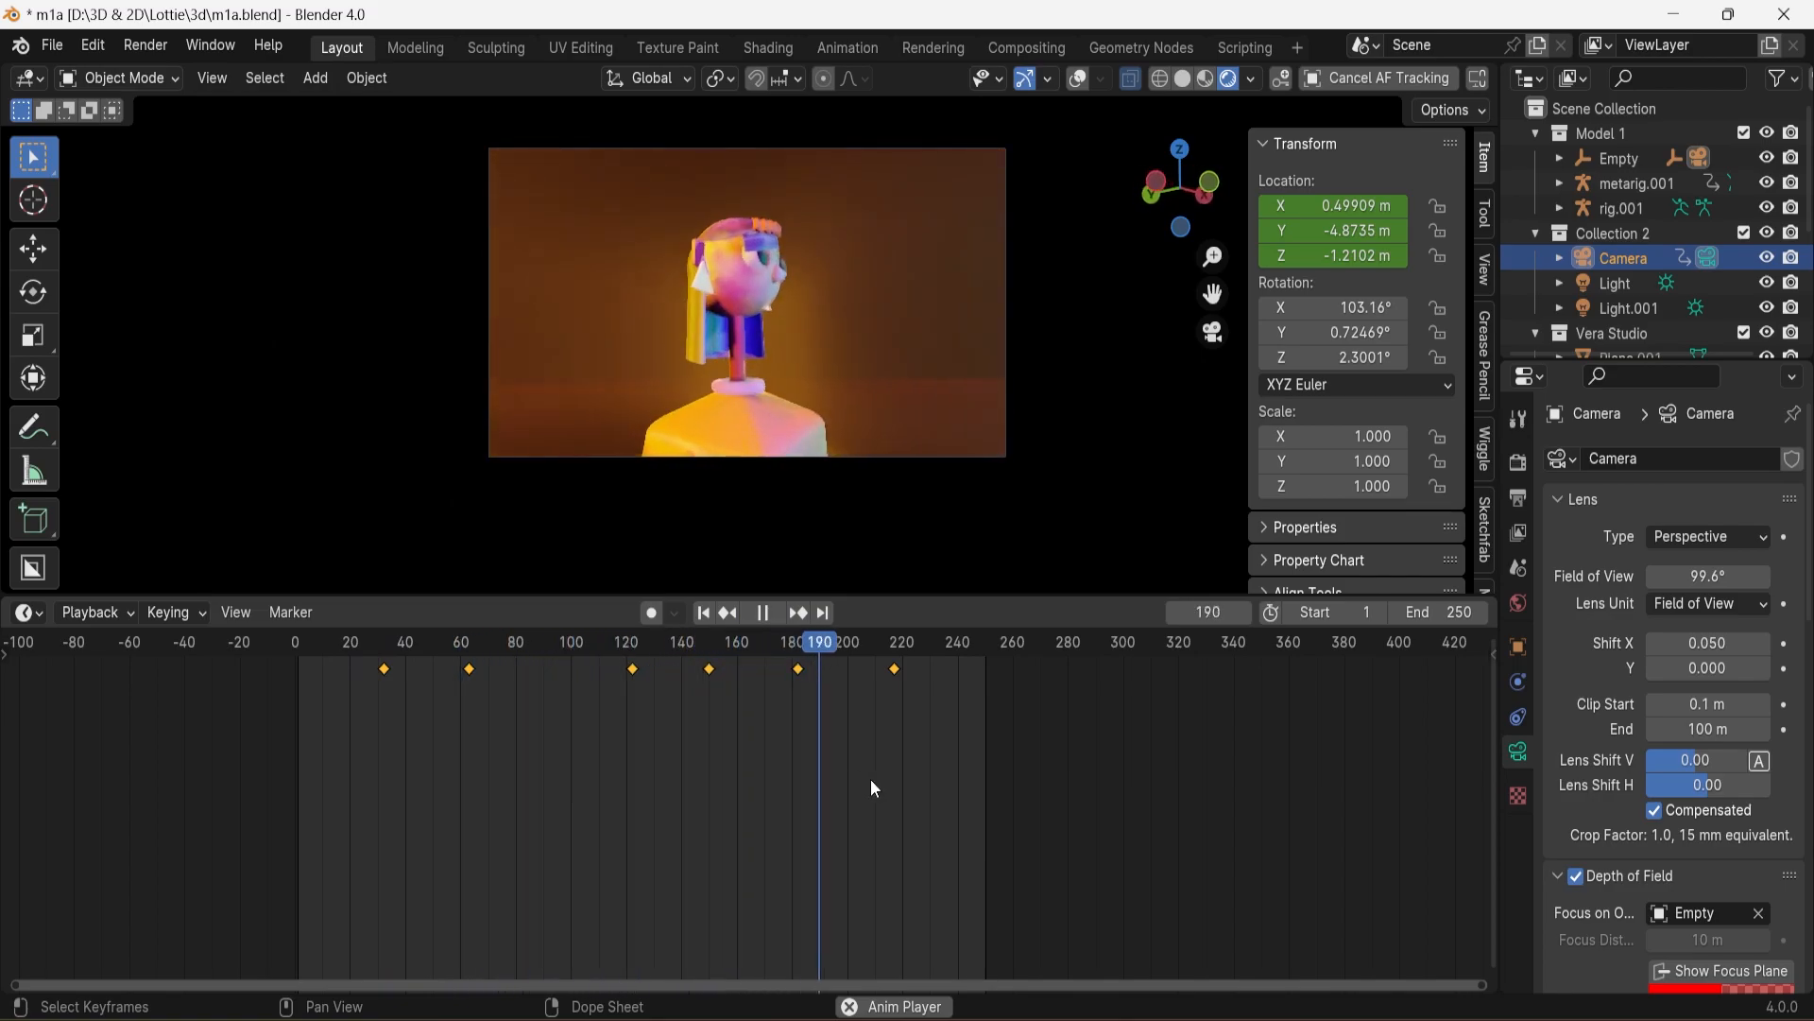
Spread and shift the camera's keyframes to span about frames 18 to 232, and play the animation from the start
click(777, 616)
key(s)
key(g)
click(1040, 694)
key(s)
click(1096, 657)
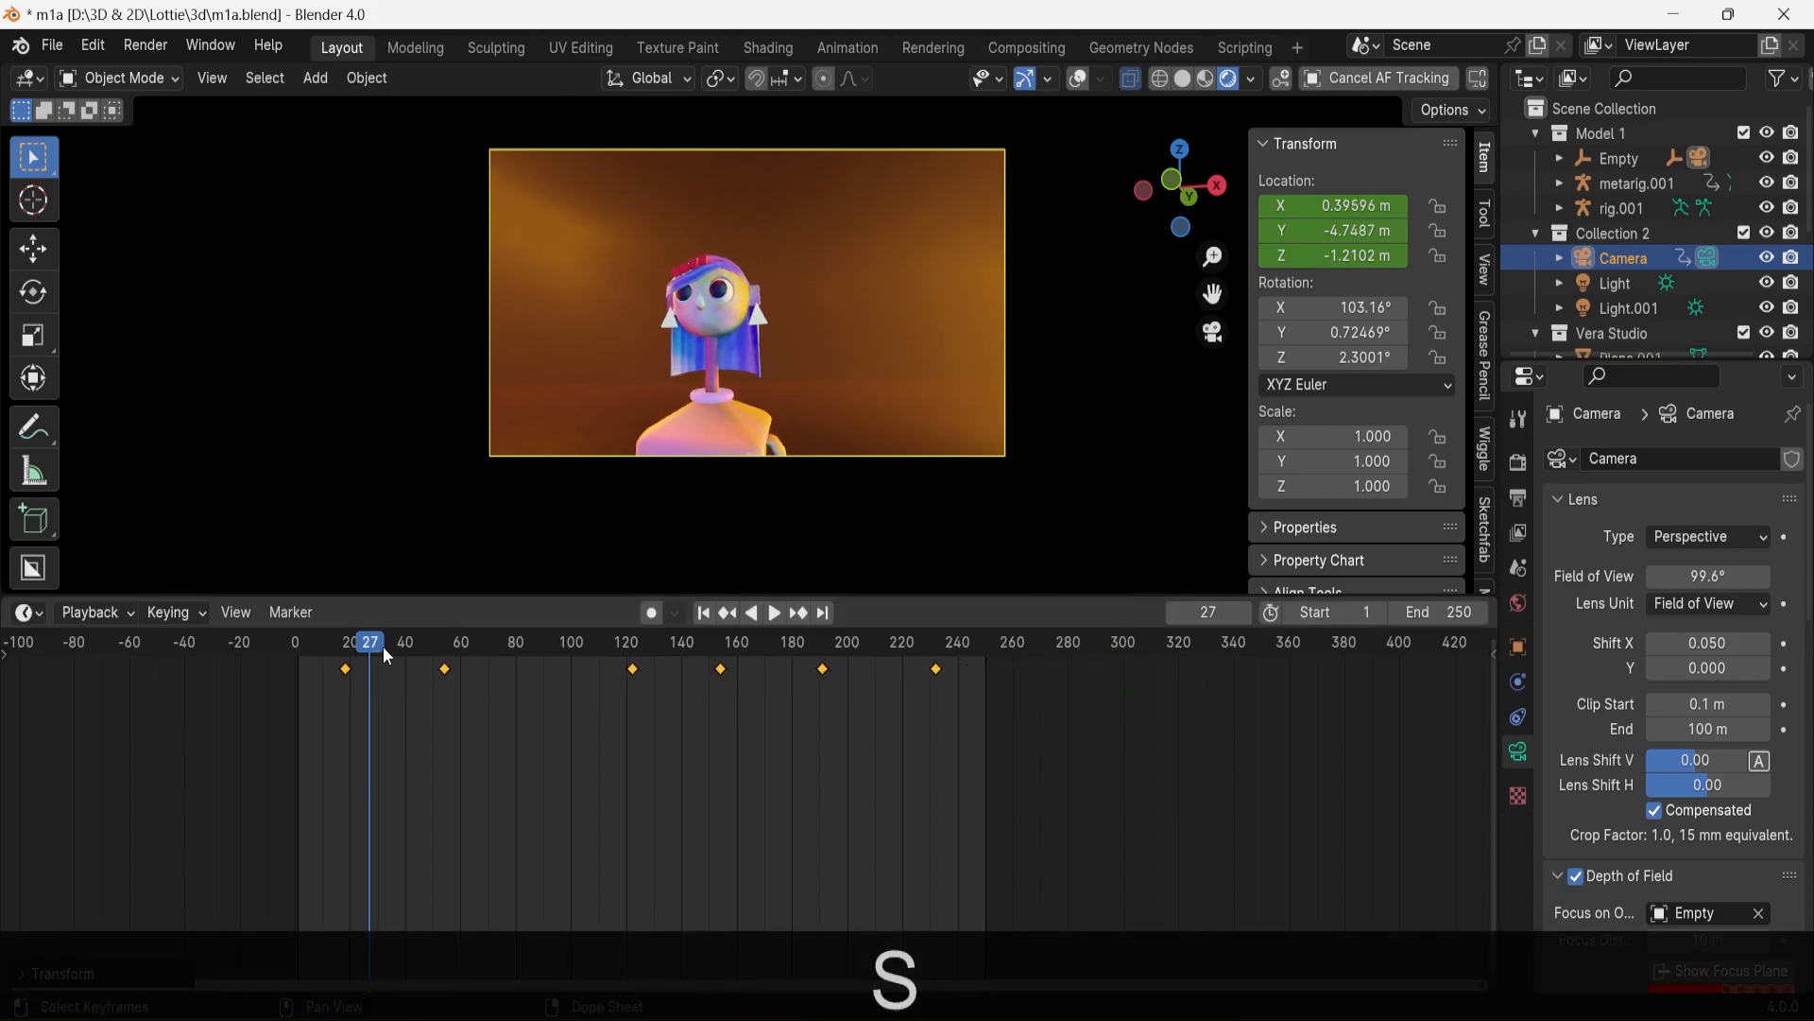
drag(376, 648, 291, 648)
click(777, 614)
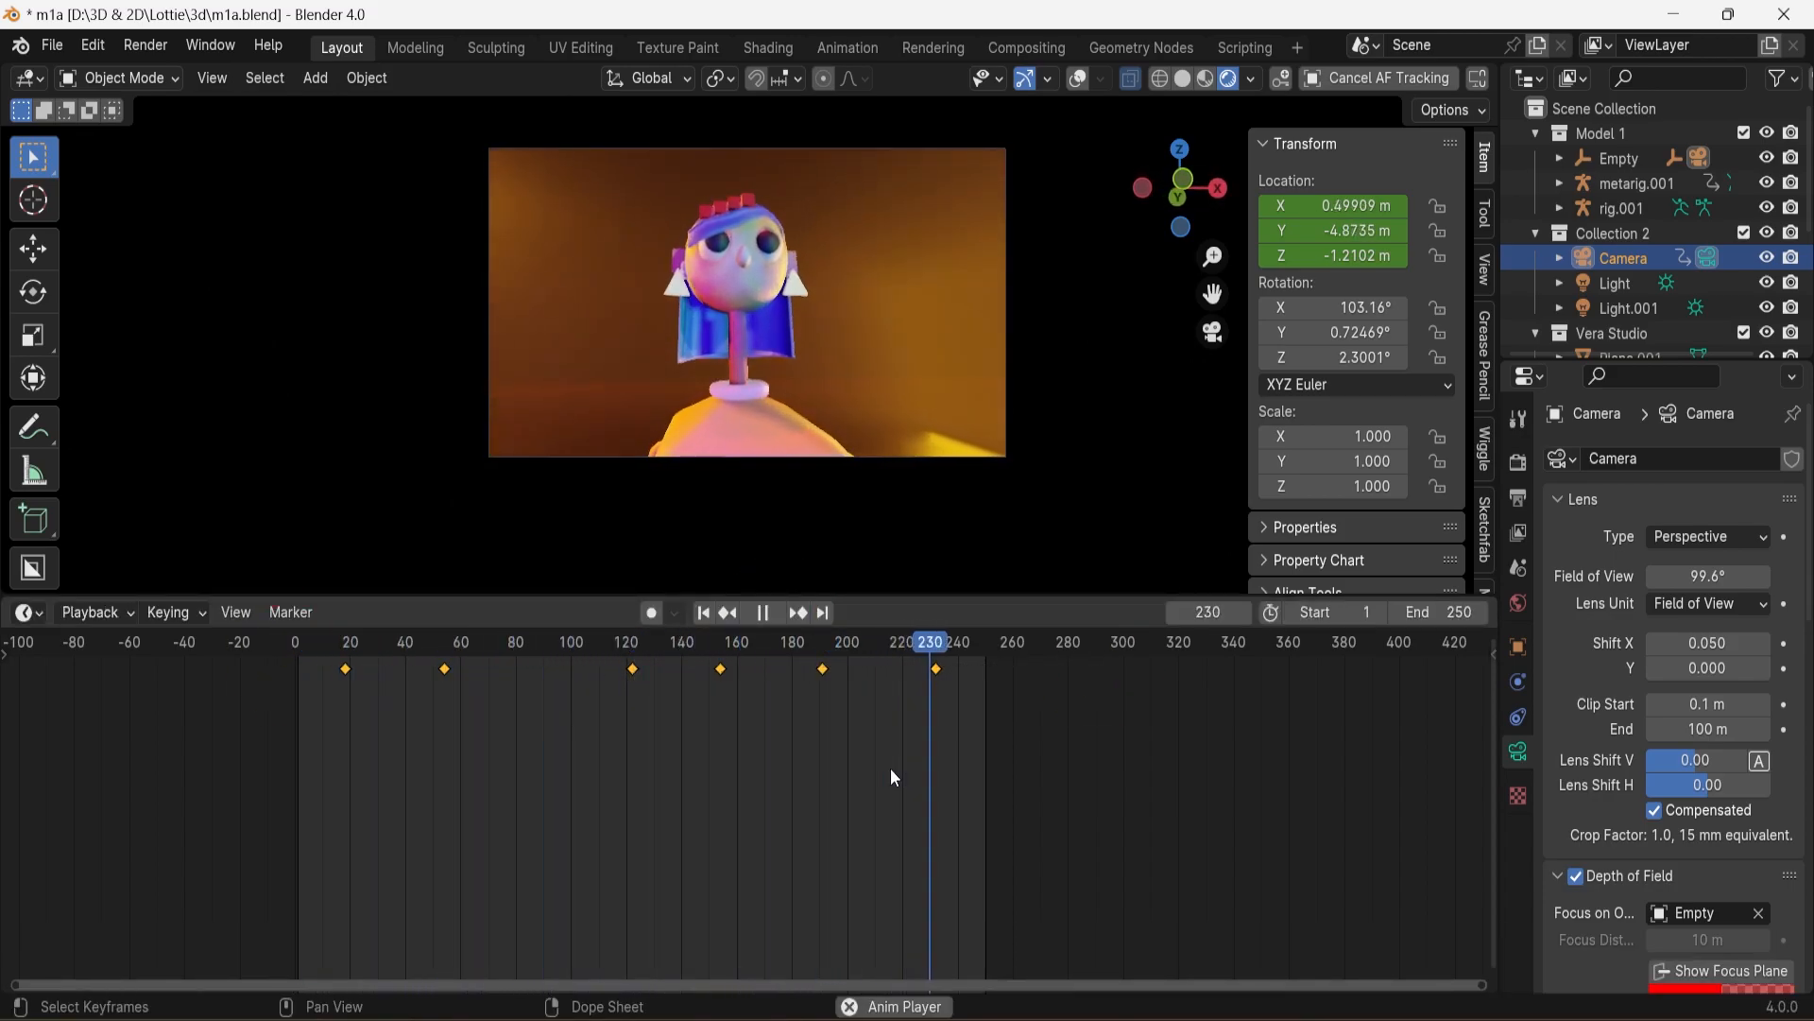
click(763, 614)
Save the project as a new file named m1aa.blend in the Lottie 3d folder
click(53, 46)
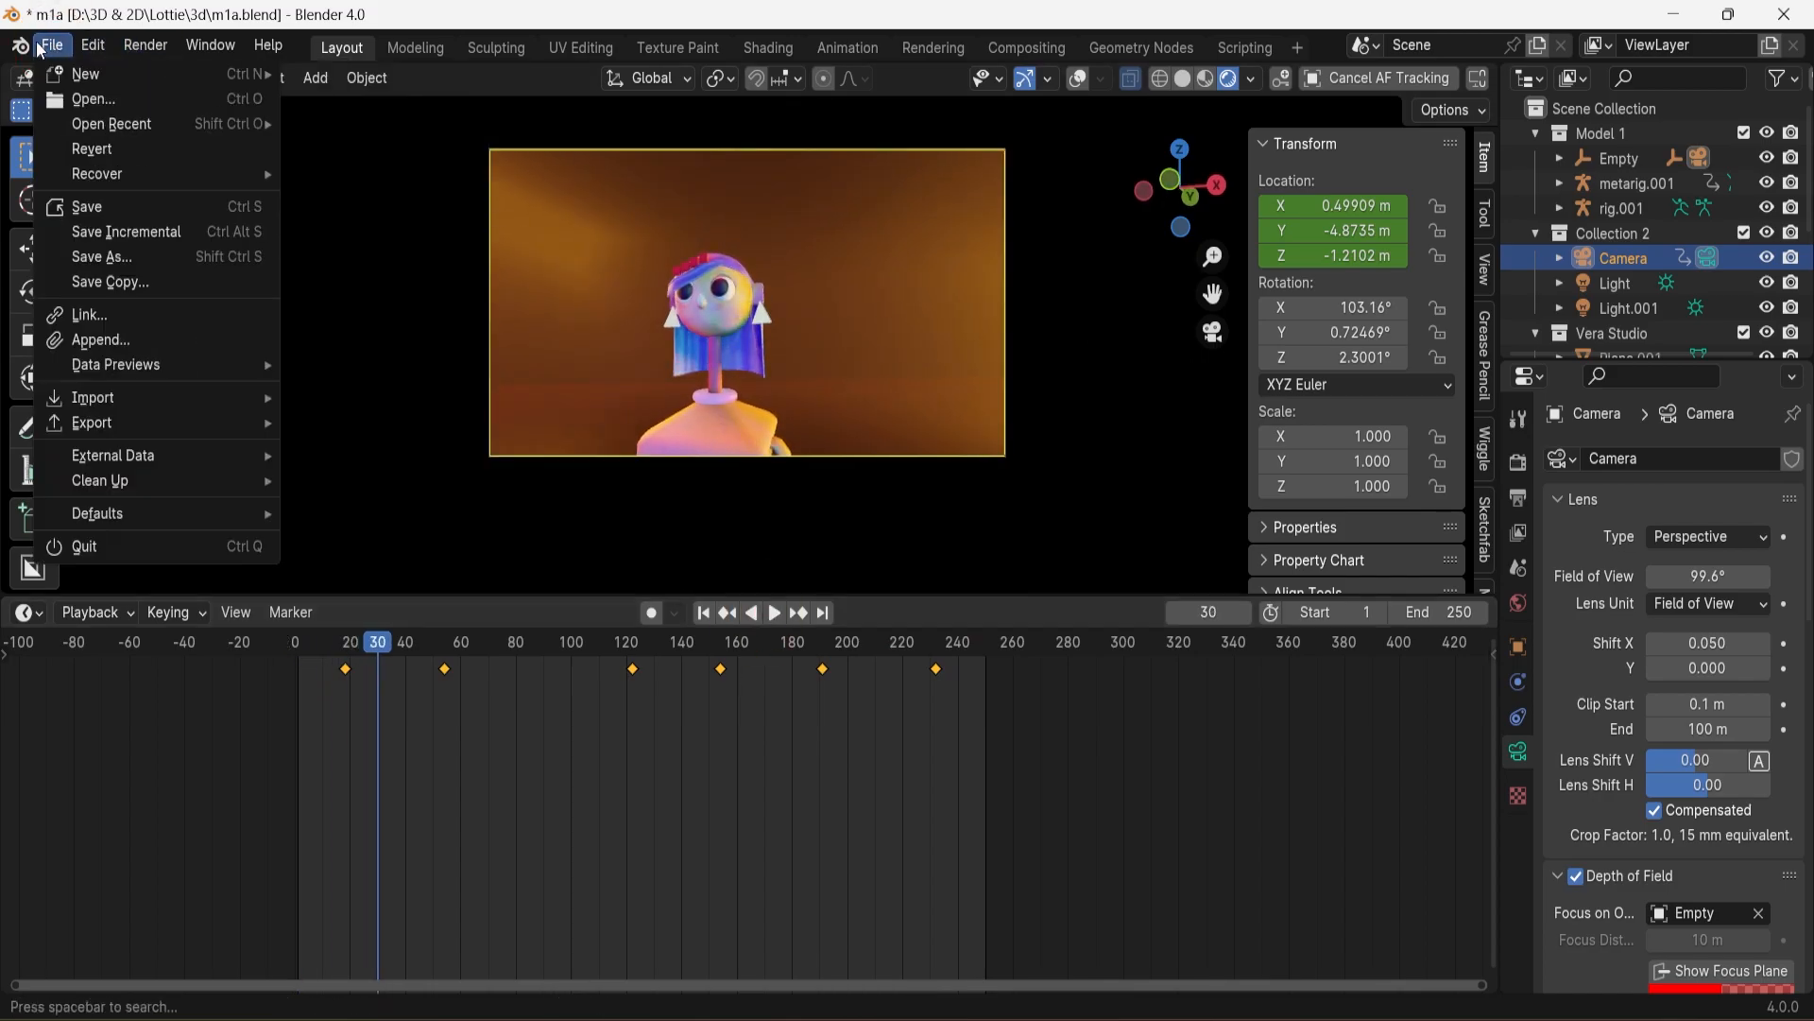
click(85, 227)
click(581, 829)
text(aa.blend)
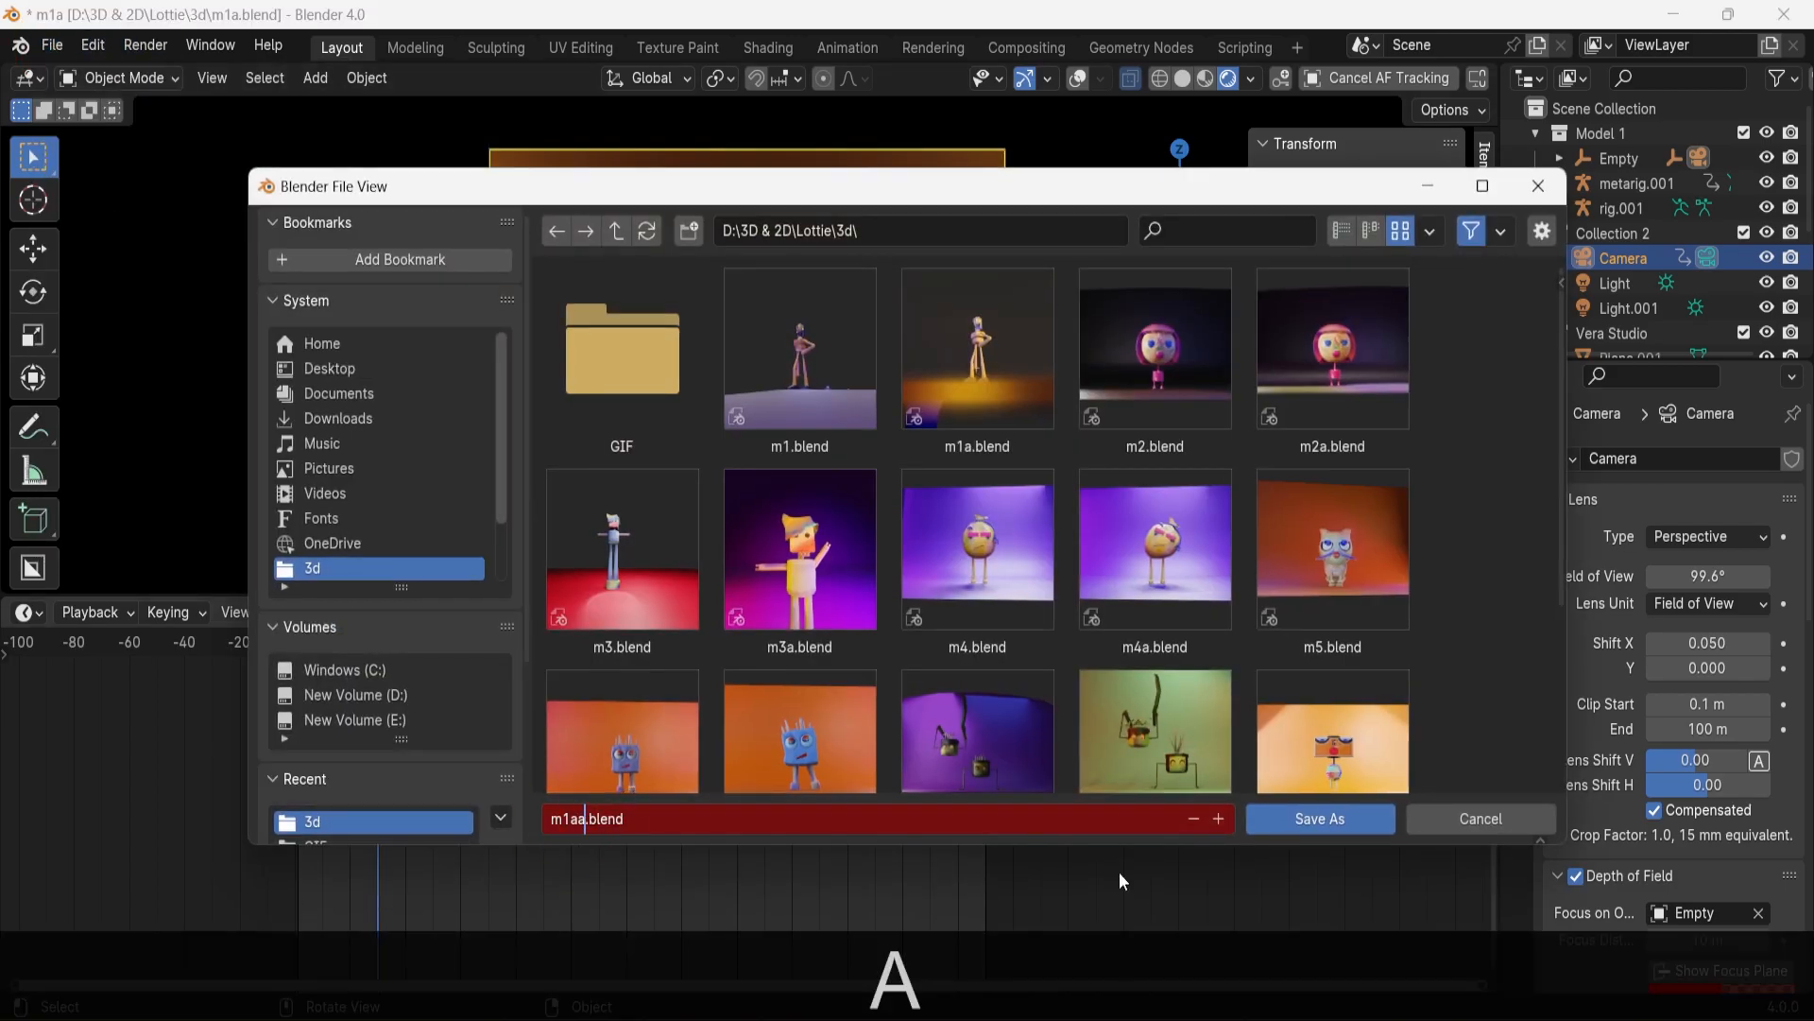